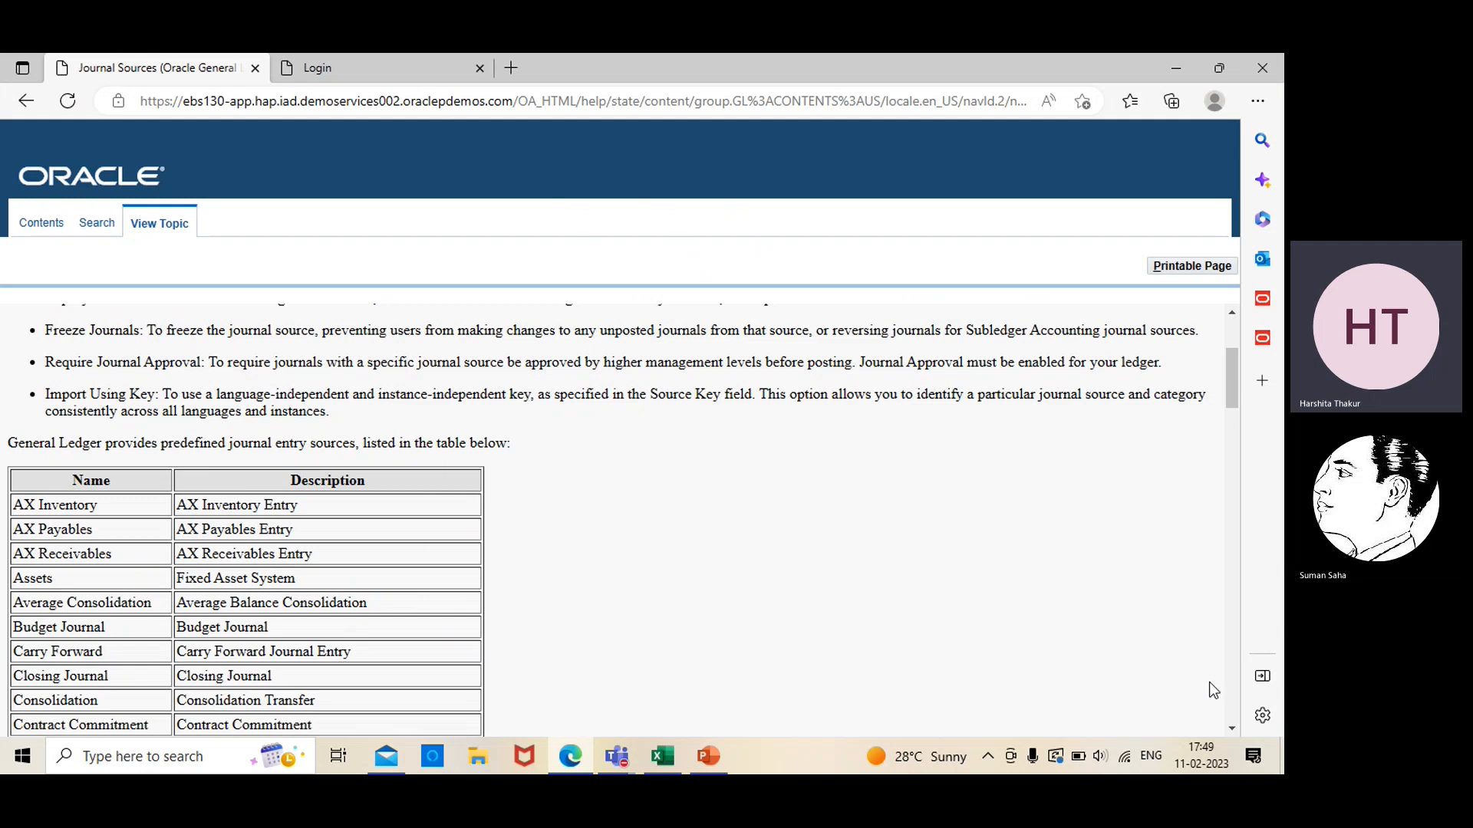
Read through the help topic's table of predefined journal entry sources and their descriptions down to the last row
click(1232, 729)
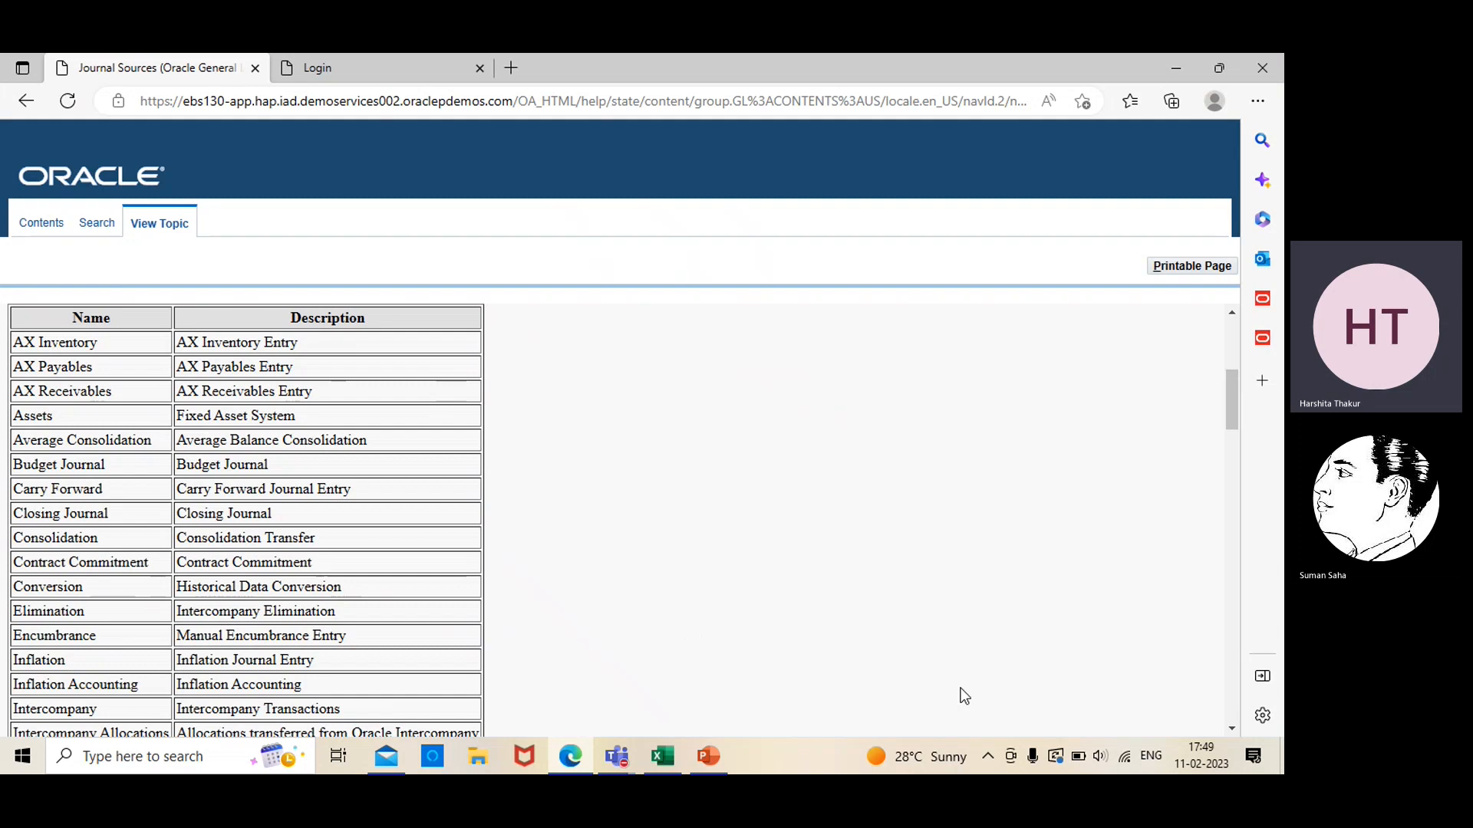
click(1234, 727)
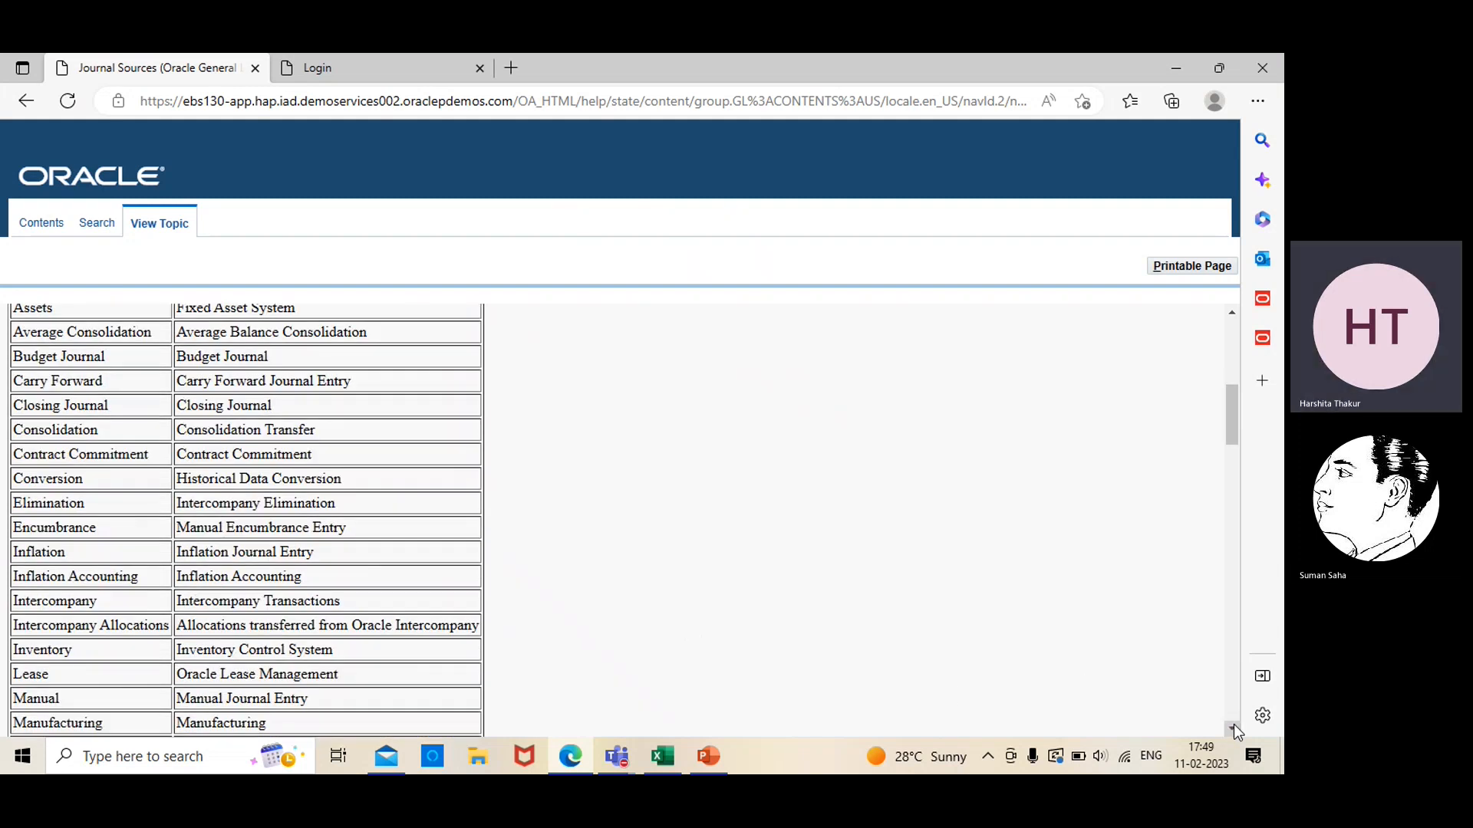
click(1234, 726)
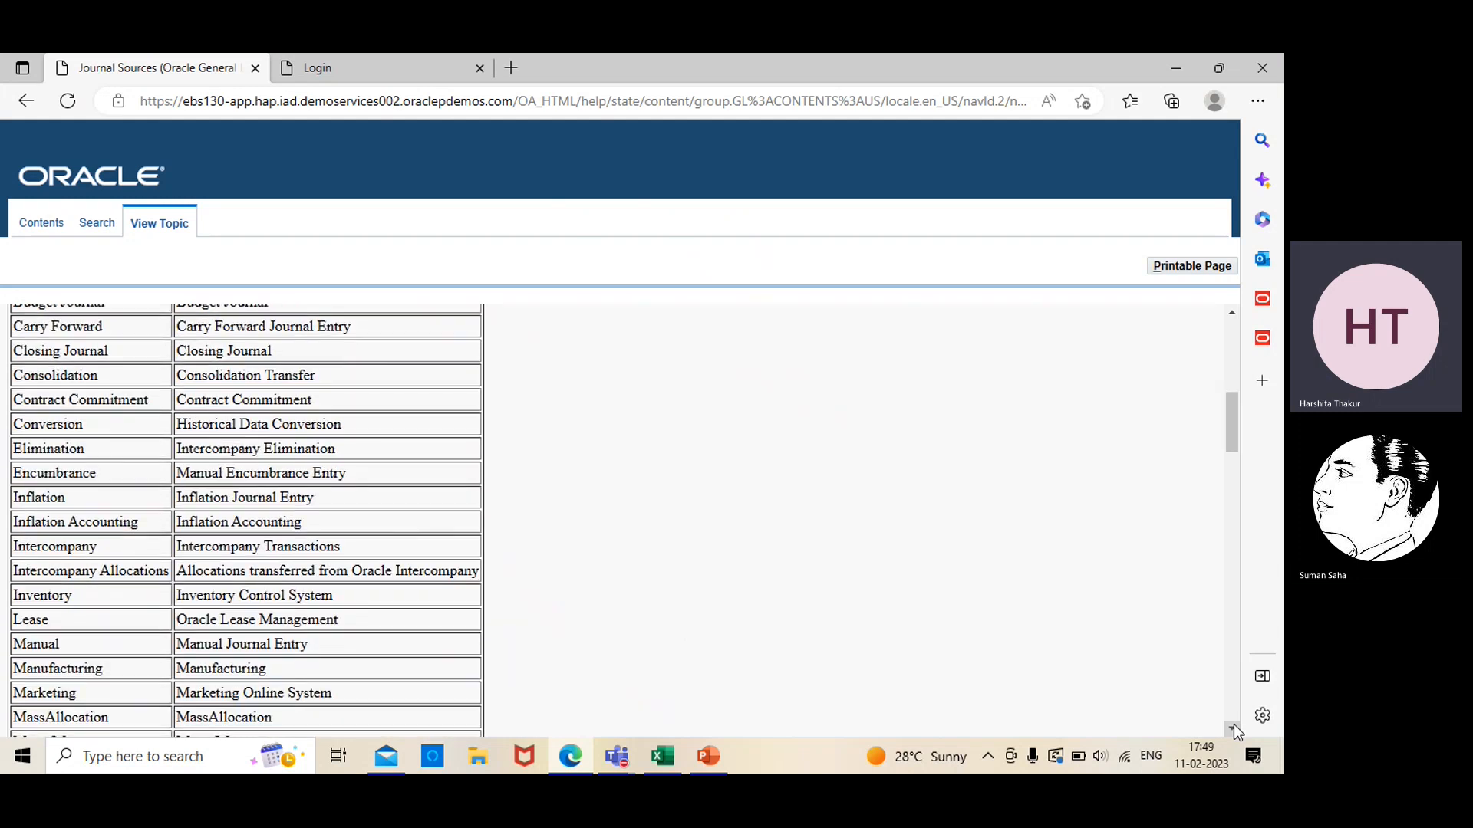
click(1234, 727)
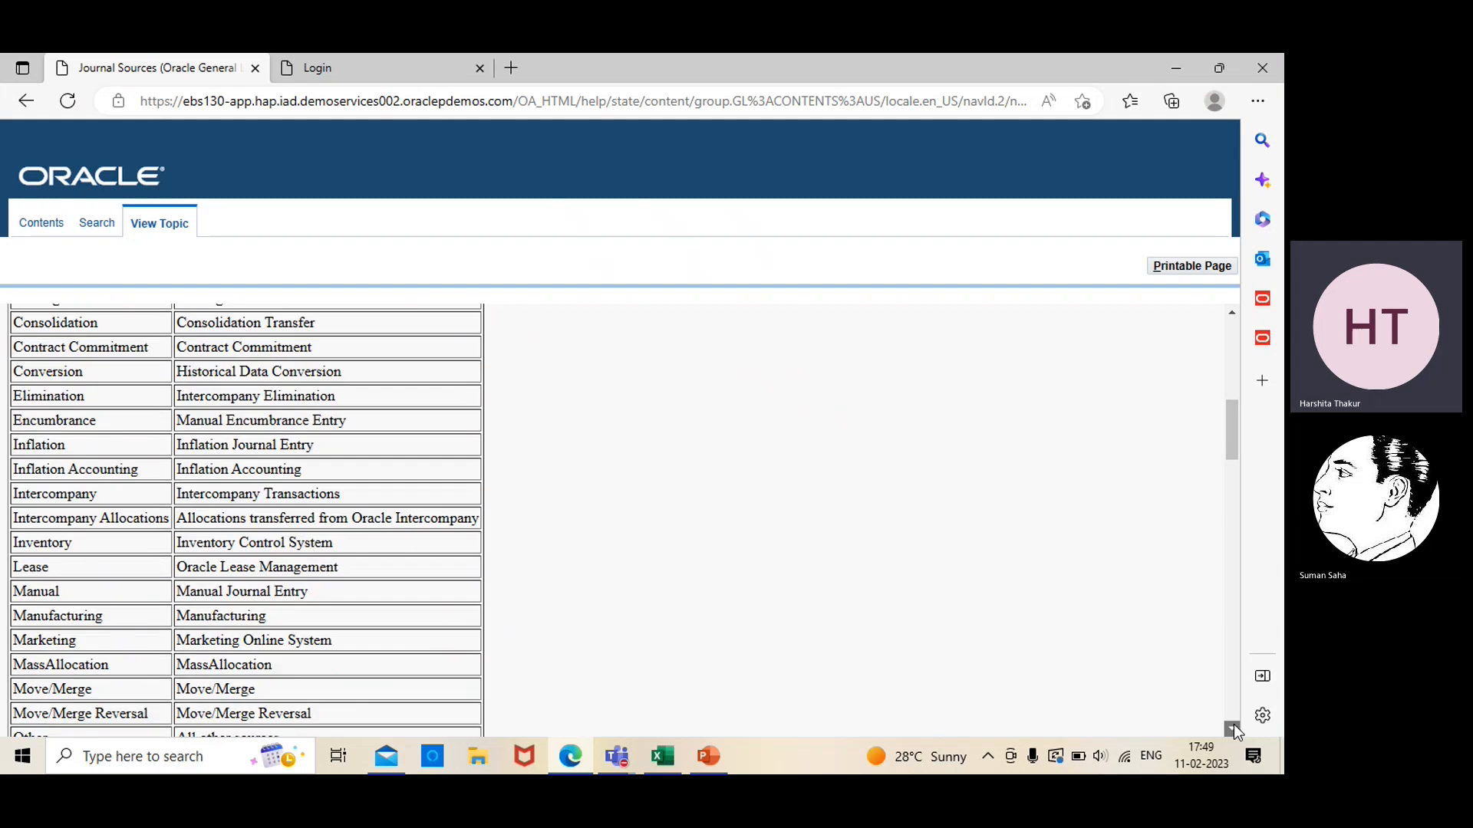
click(1233, 726)
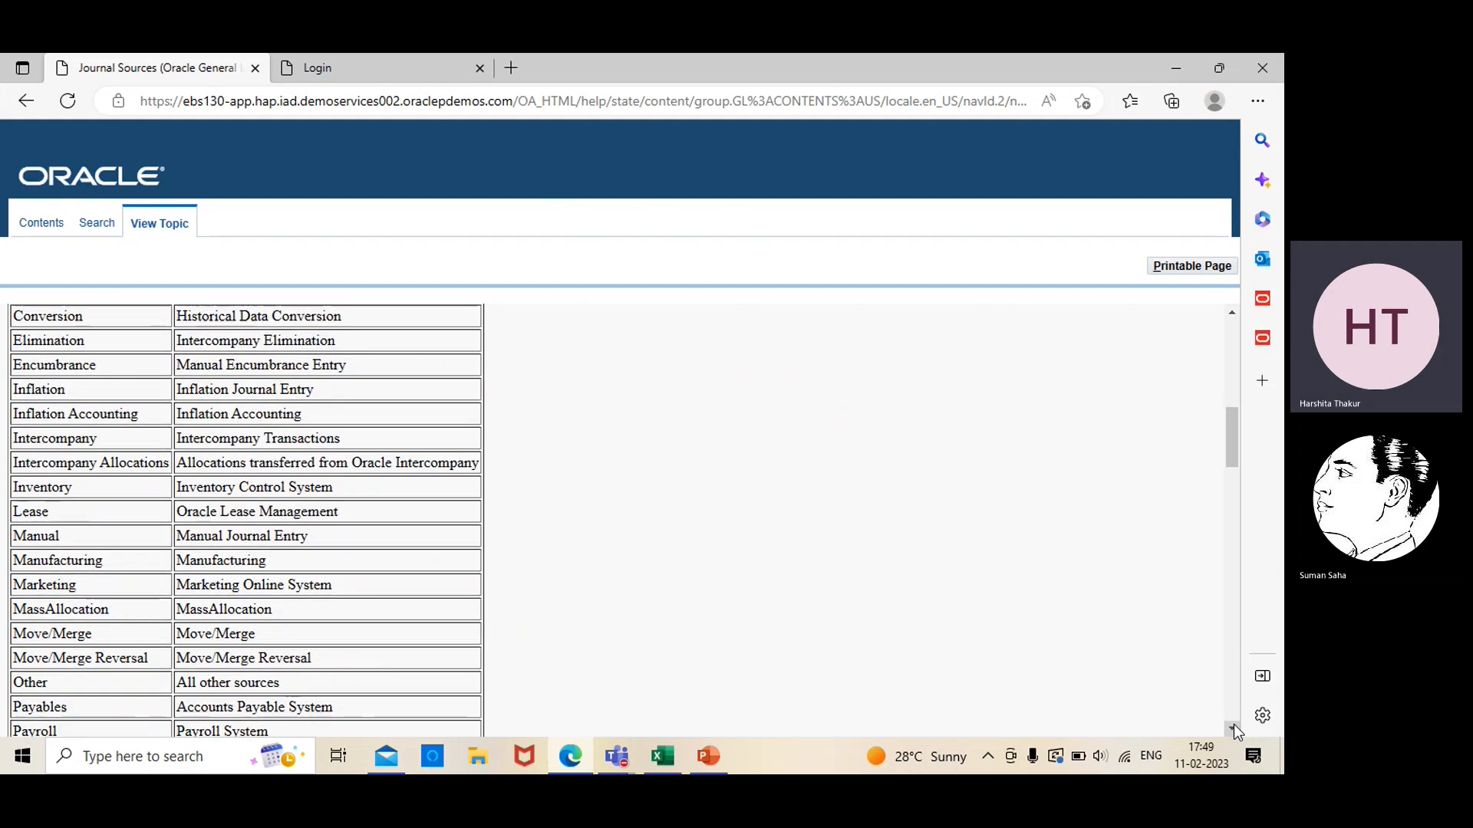
click(1234, 726)
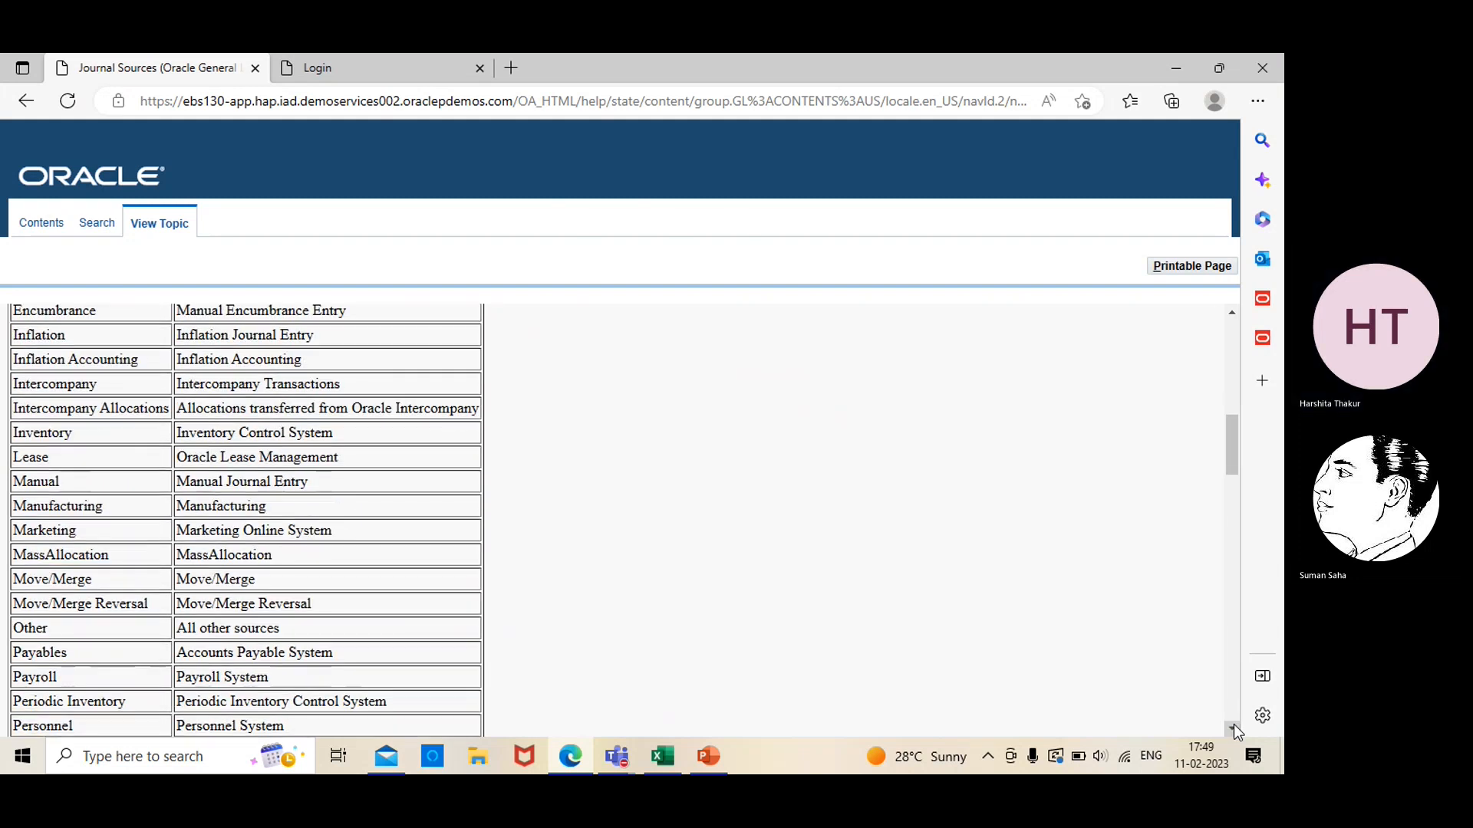
click(1234, 727)
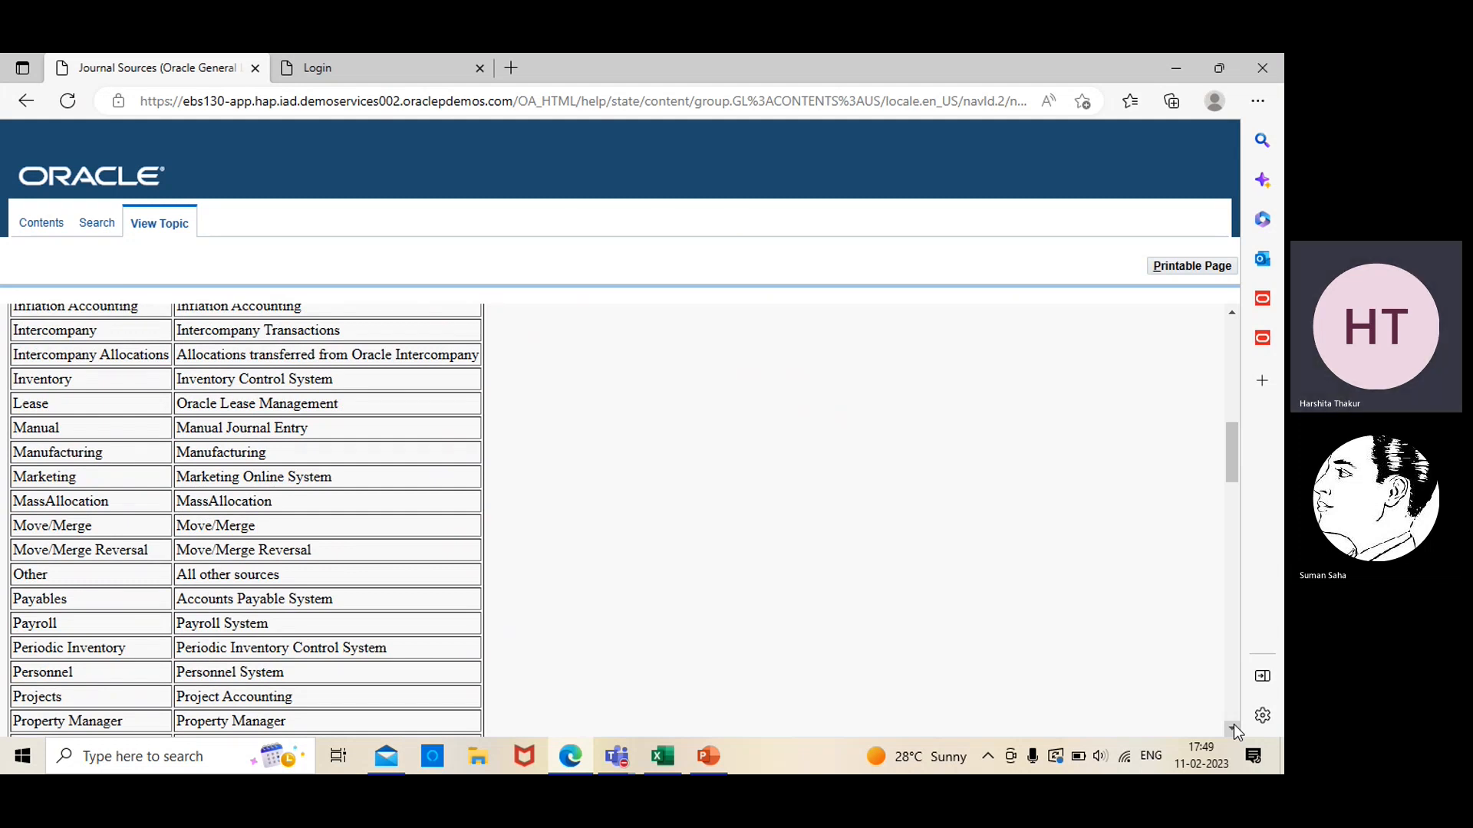
click(1233, 726)
click(1234, 727)
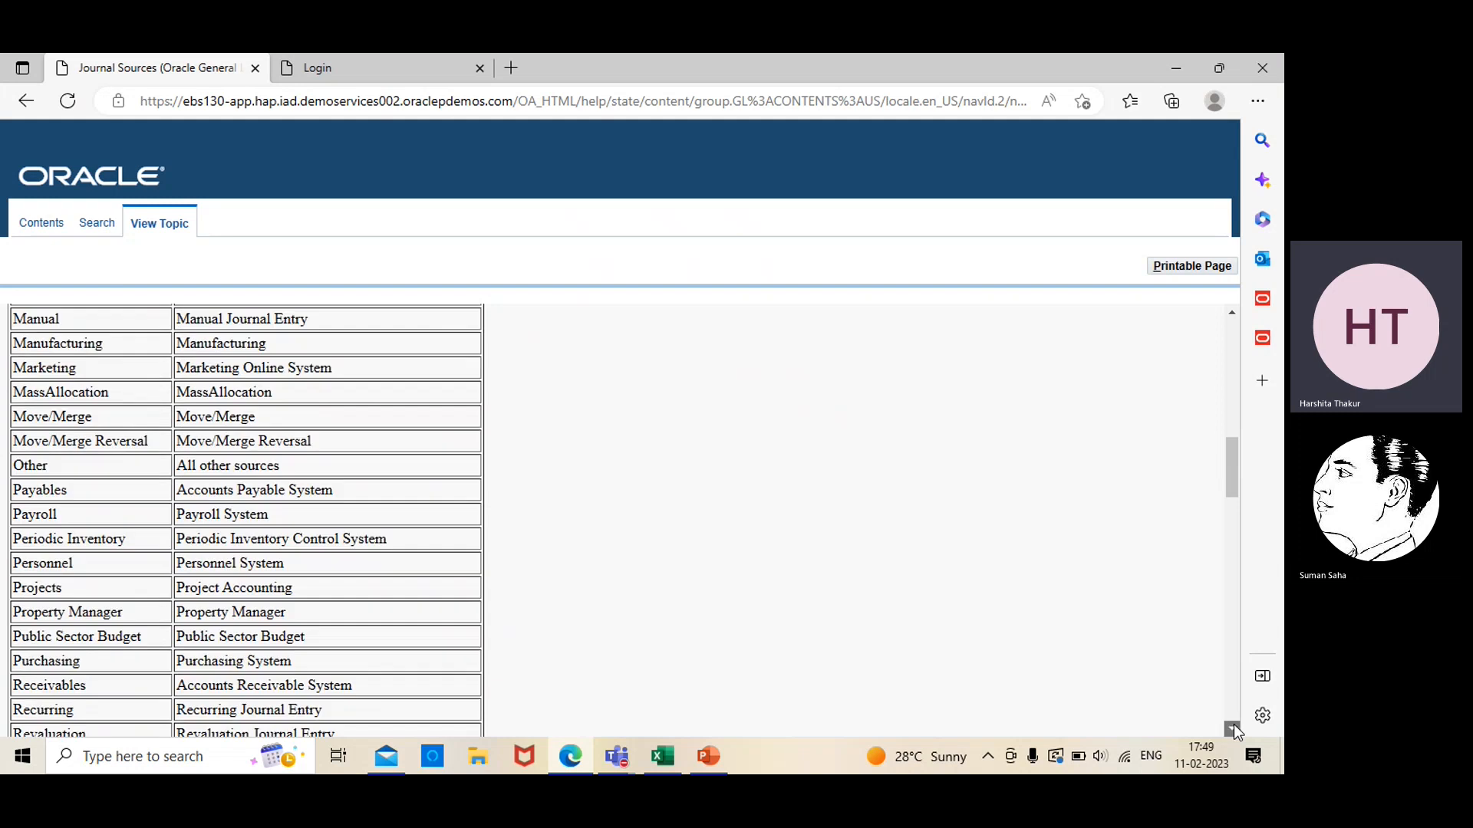
click(1234, 726)
click(1234, 726)
click(1234, 726)
click(1233, 726)
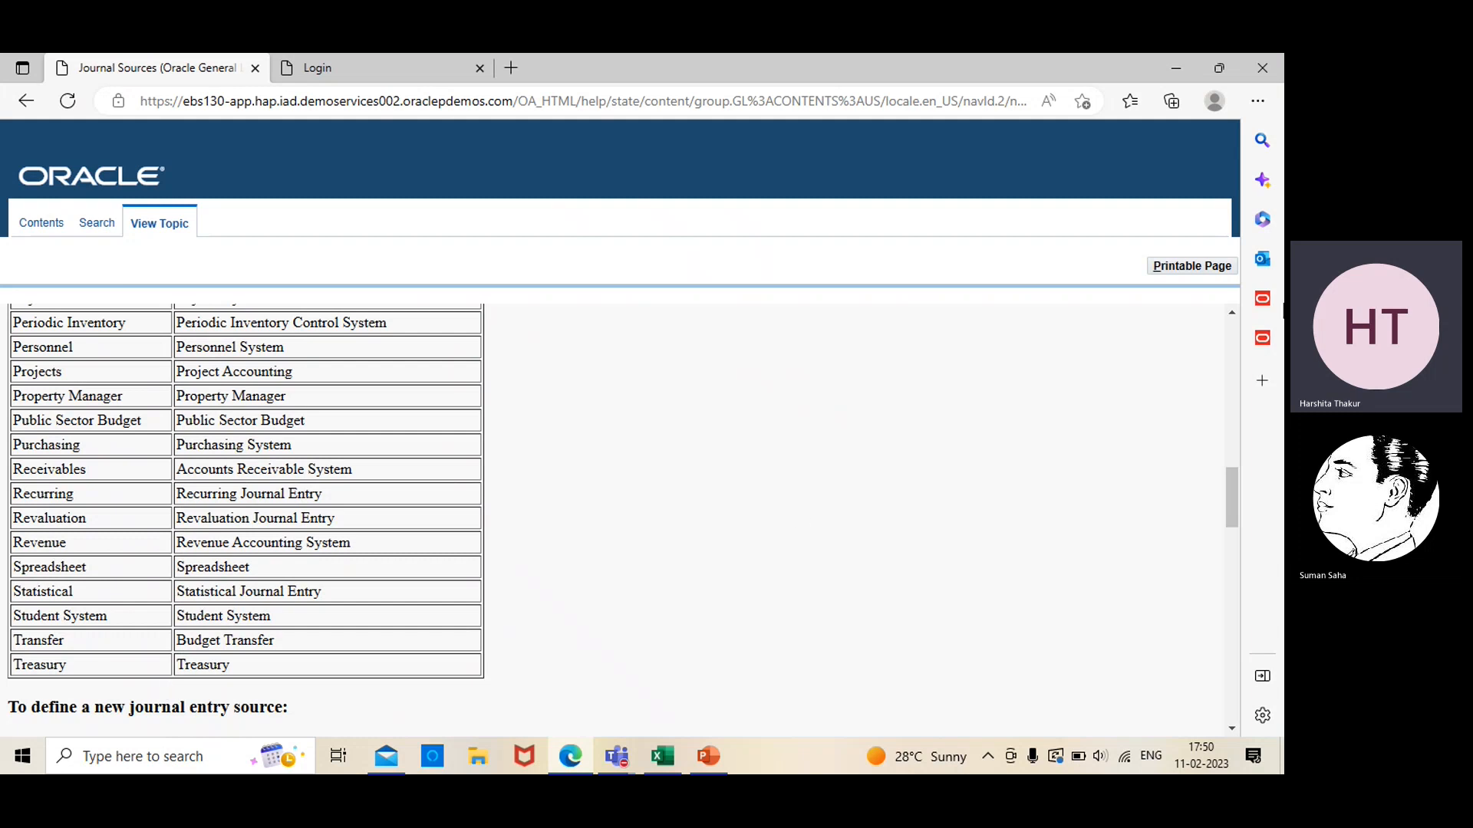
Go back to the start of the predefined sources table and check it against the Journal Sources slide in PowerPoint
scroll(1230, 311, up, 10)
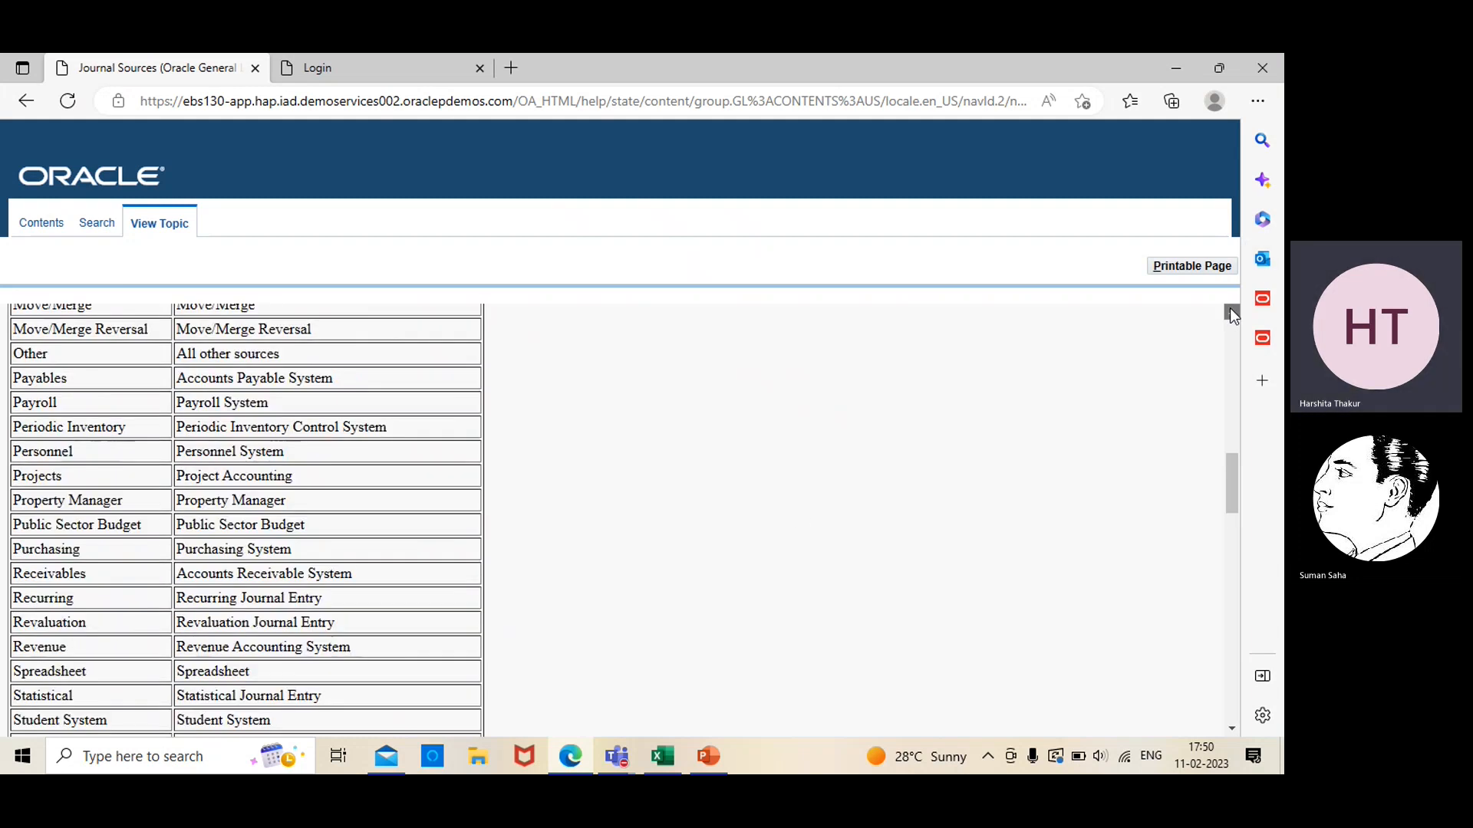
scroll(1229, 310, up, 8)
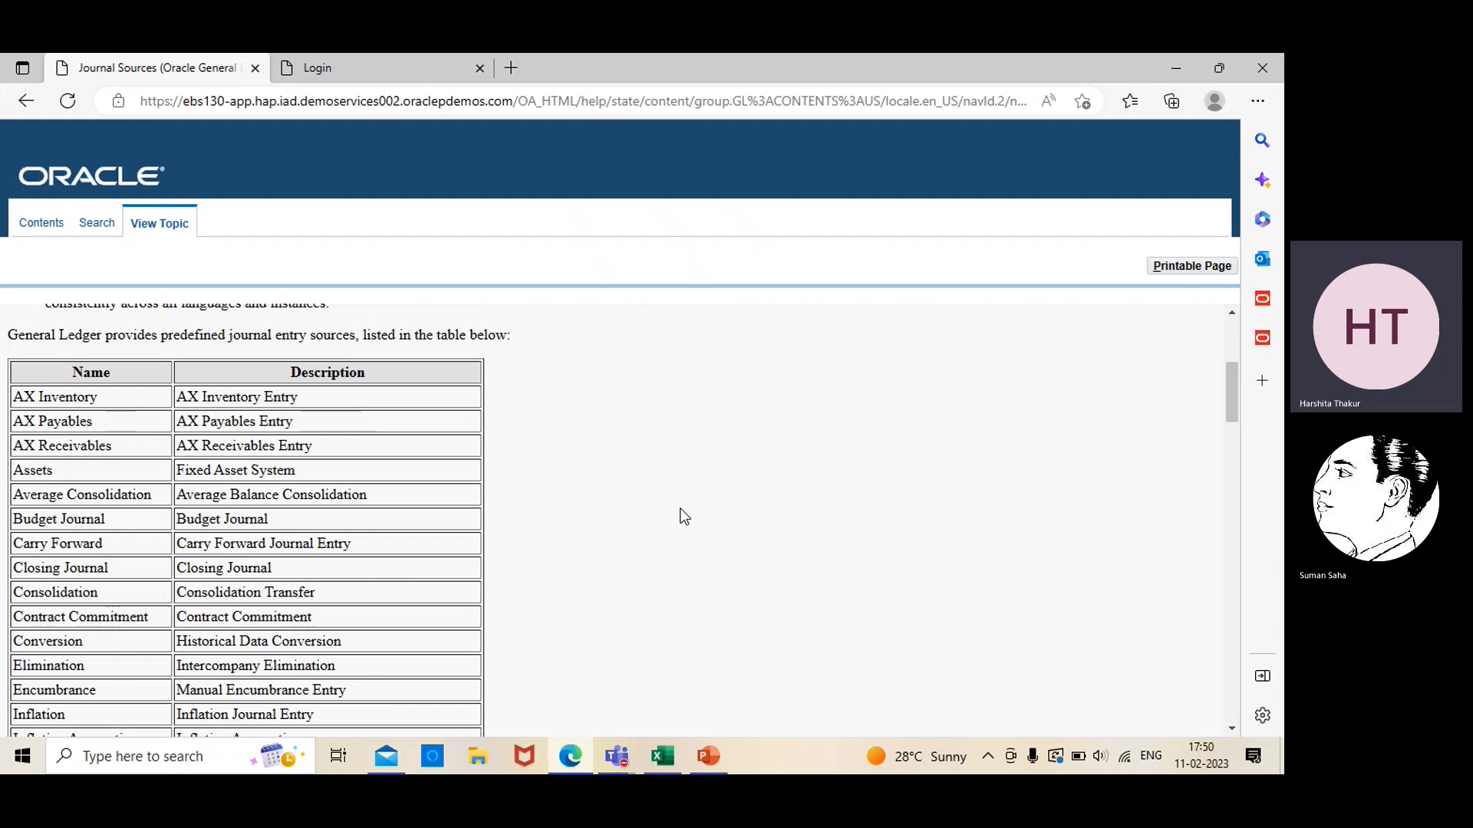
click(715, 756)
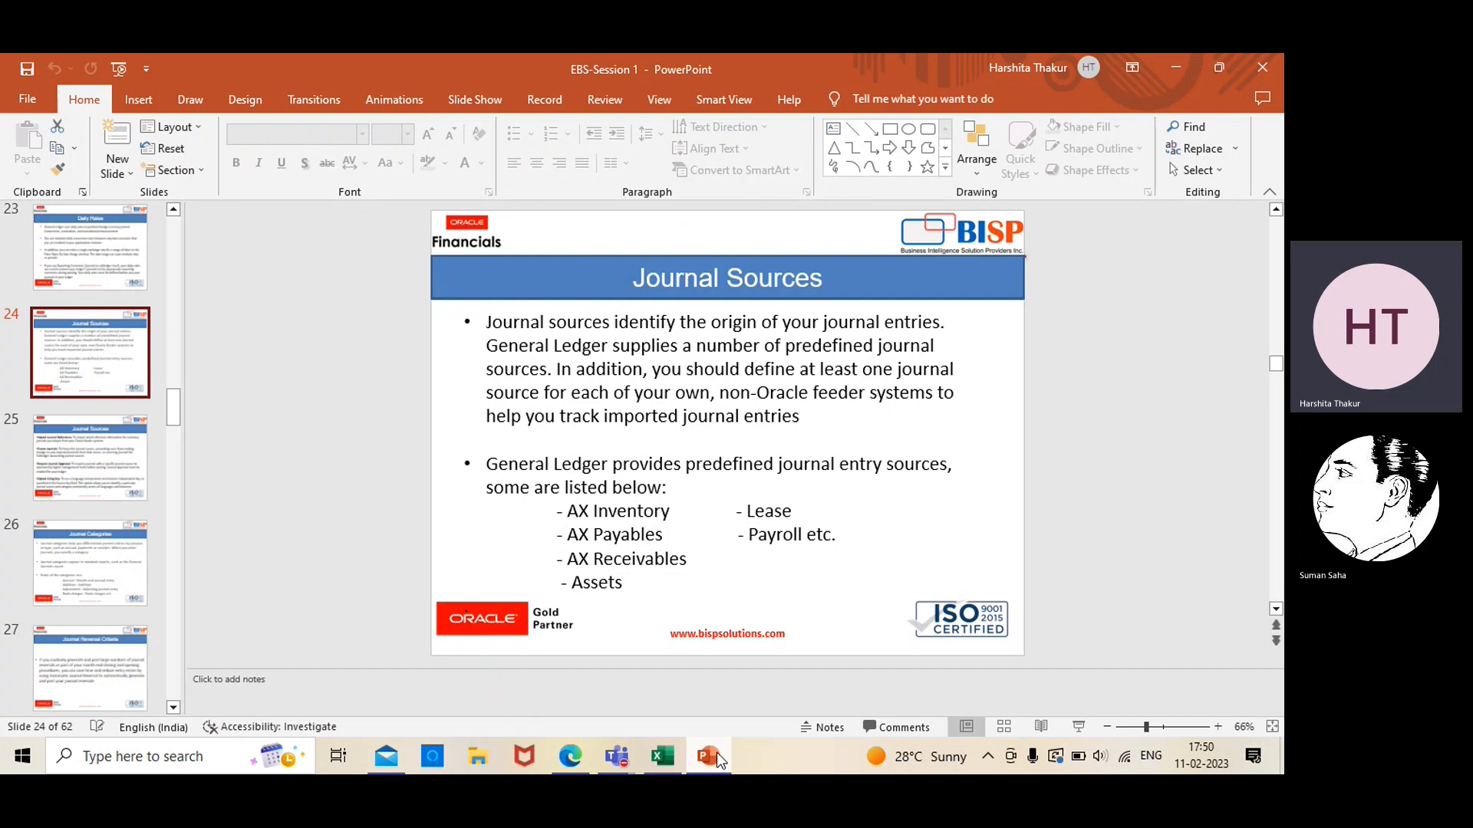
click(716, 753)
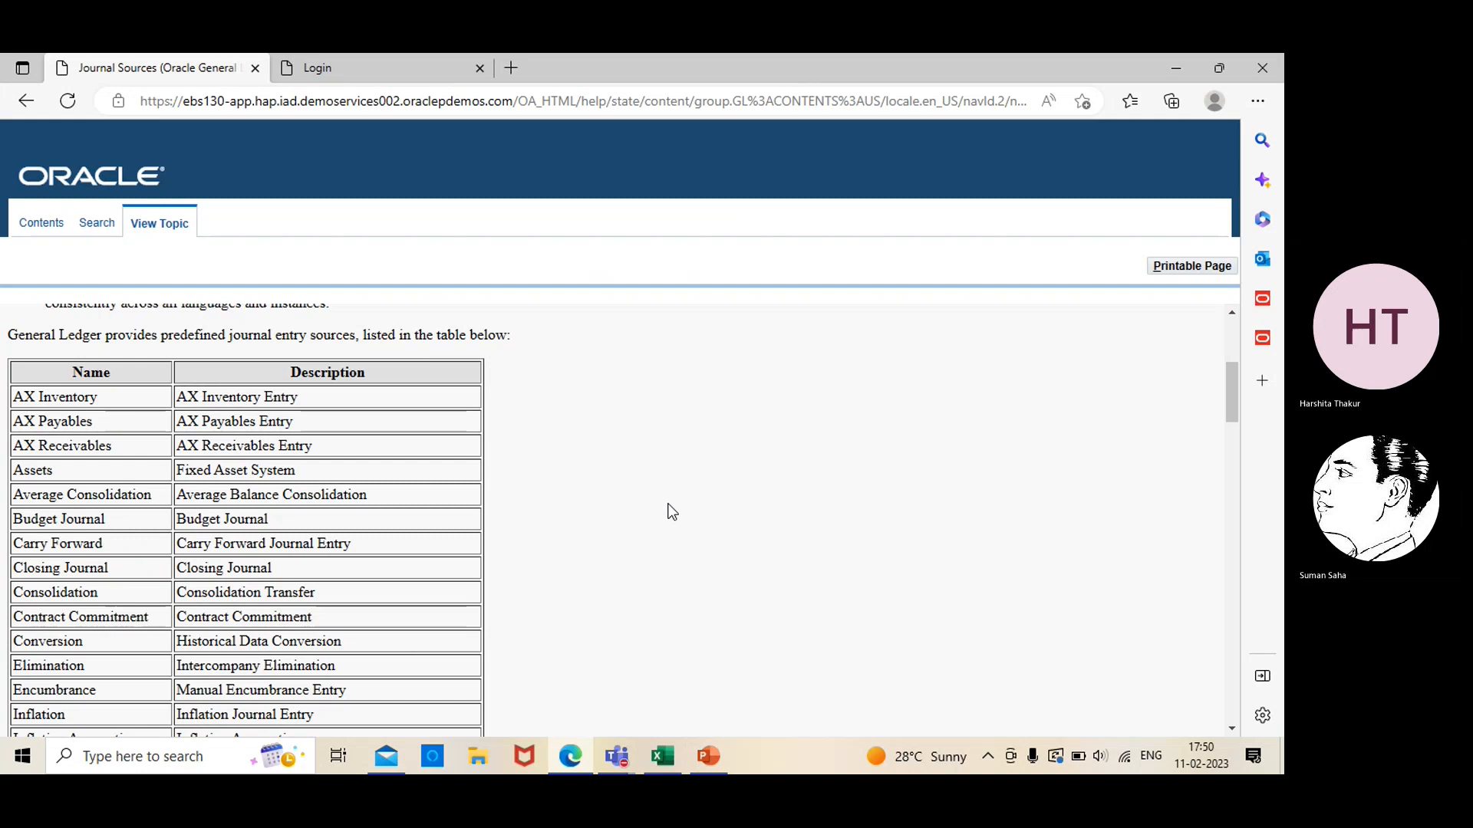
Log in to Oracle E-Business Suite in the browser by entering the account's user name and password
click(308, 55)
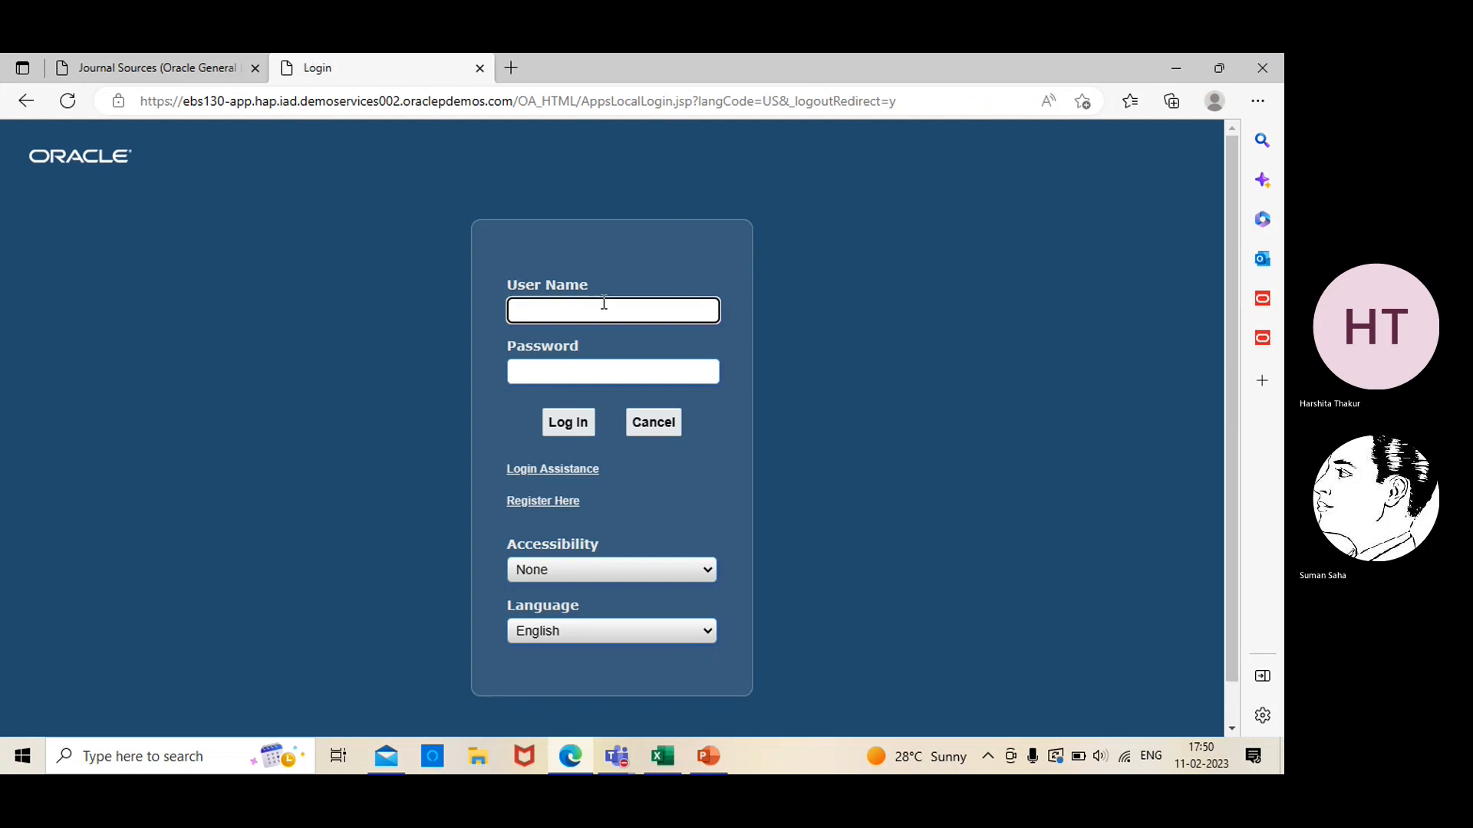
text(EMP500)
click(607, 375)
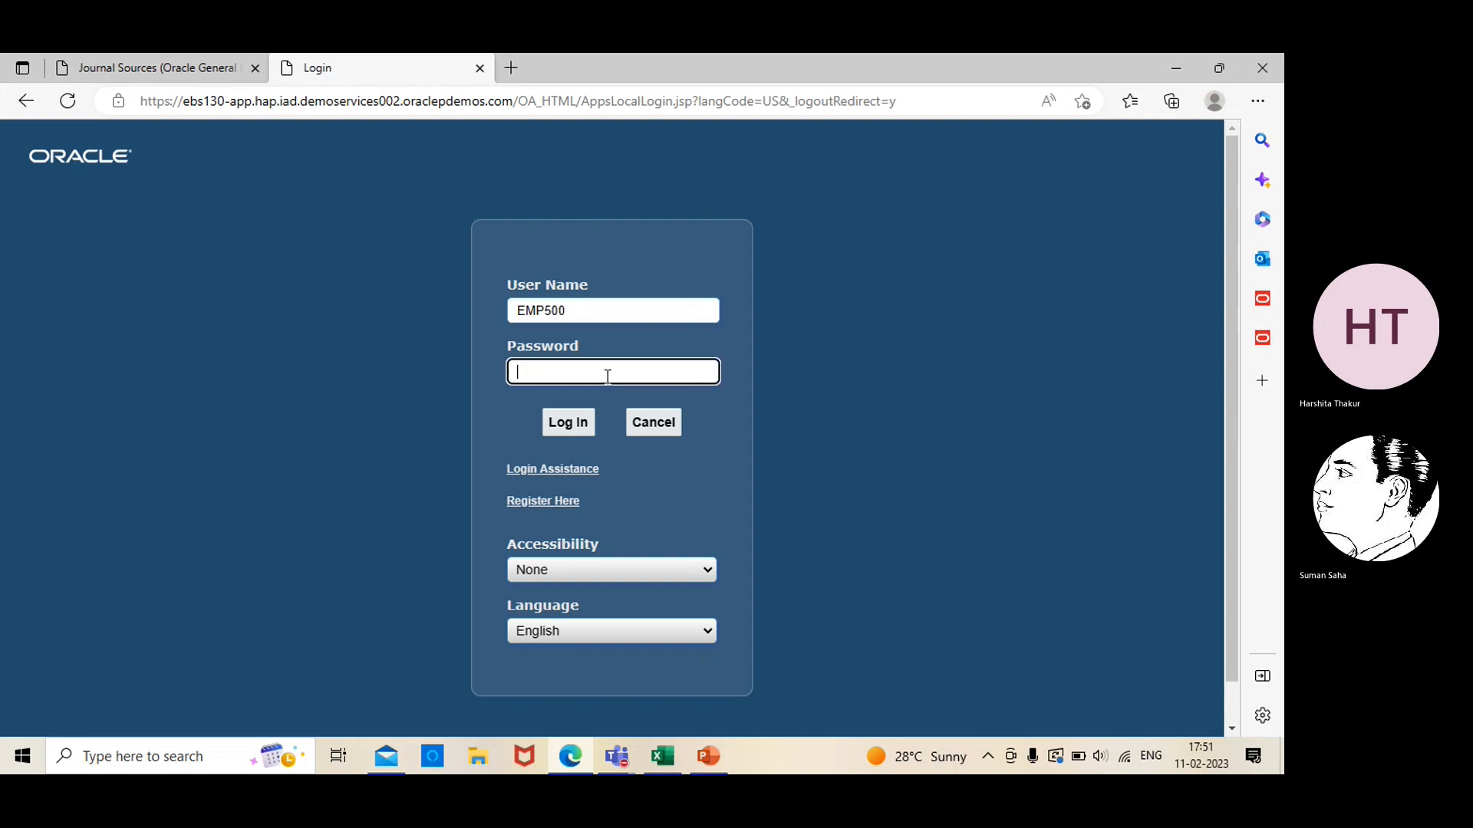
text(welco••••)
click(706, 374)
click(709, 373)
click(568, 422)
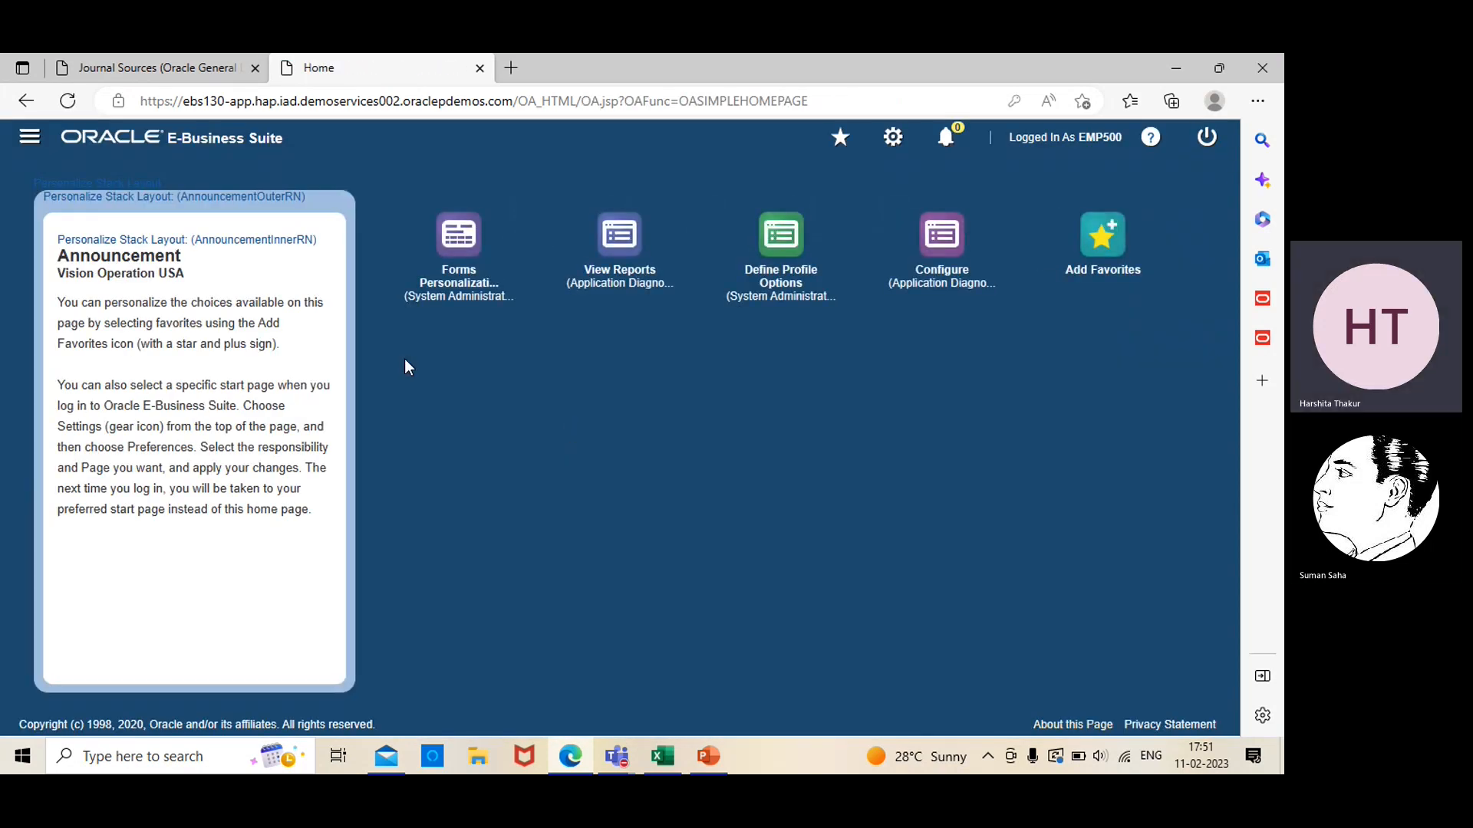
Open the journal Sources setup form under the Demo resp responsibility by launching the downloaded frmservlet (4).jnlp file
click(29, 144)
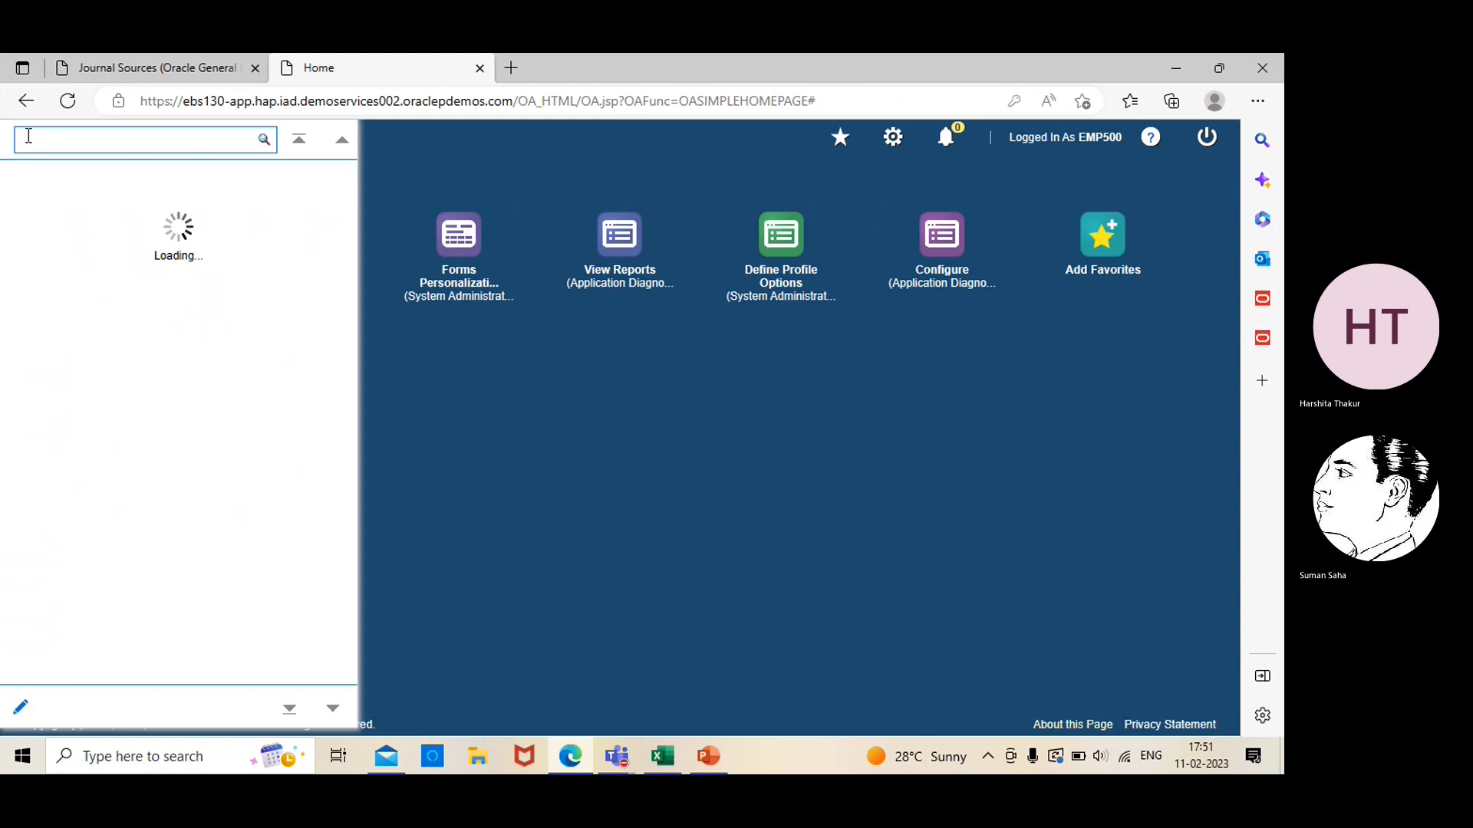
click(34, 218)
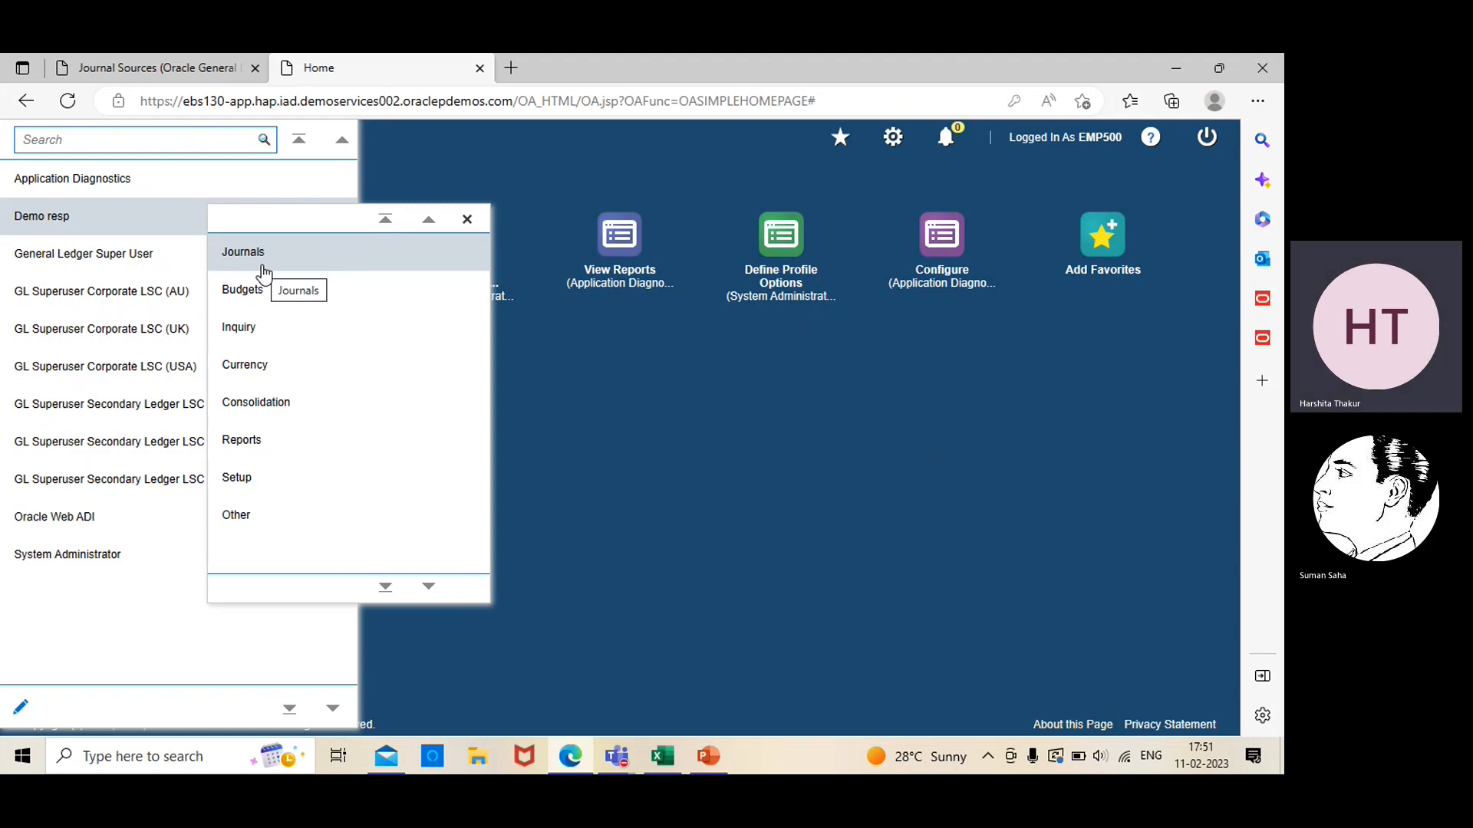
click(275, 480)
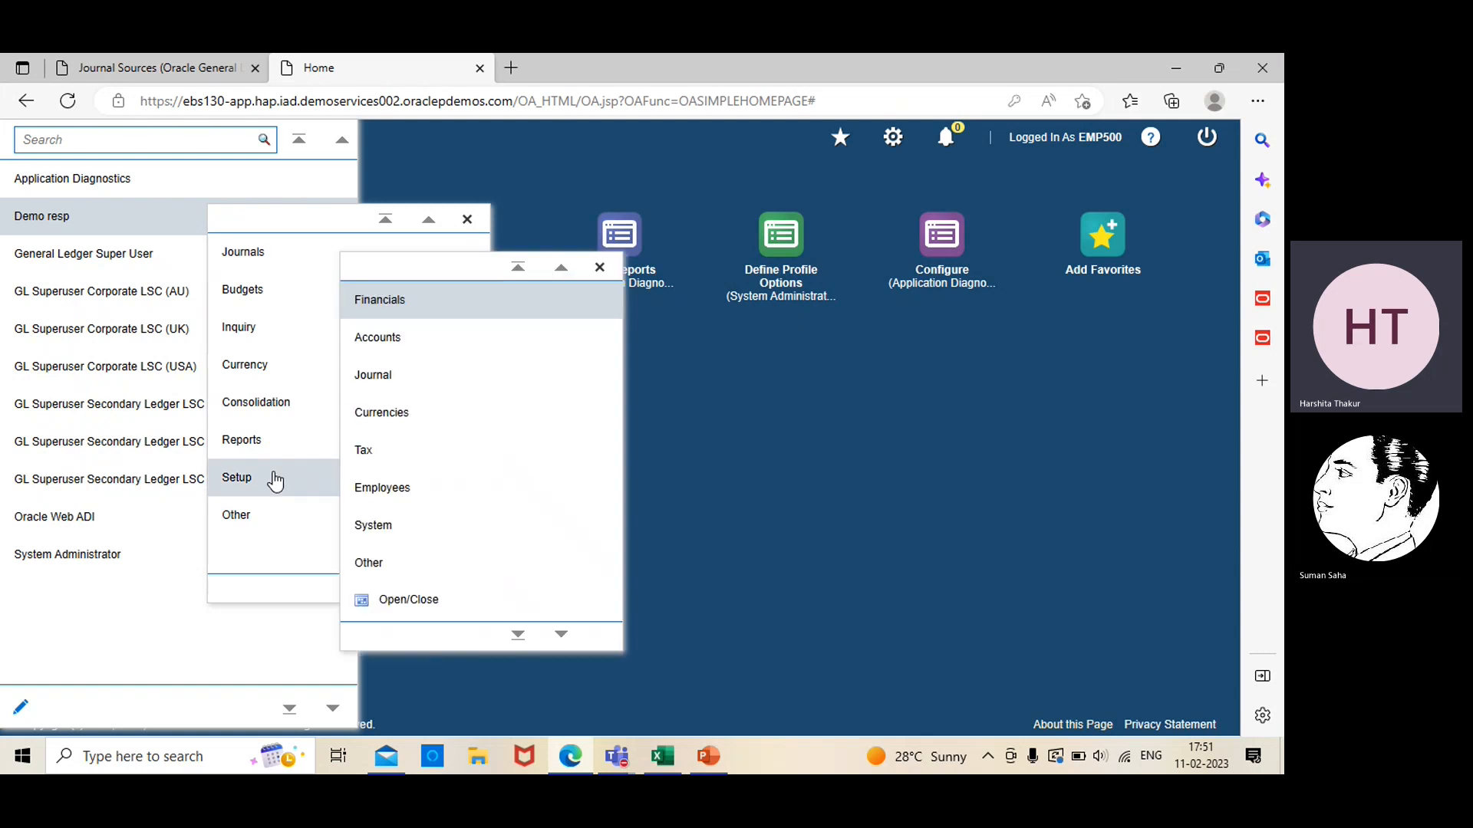
click(384, 379)
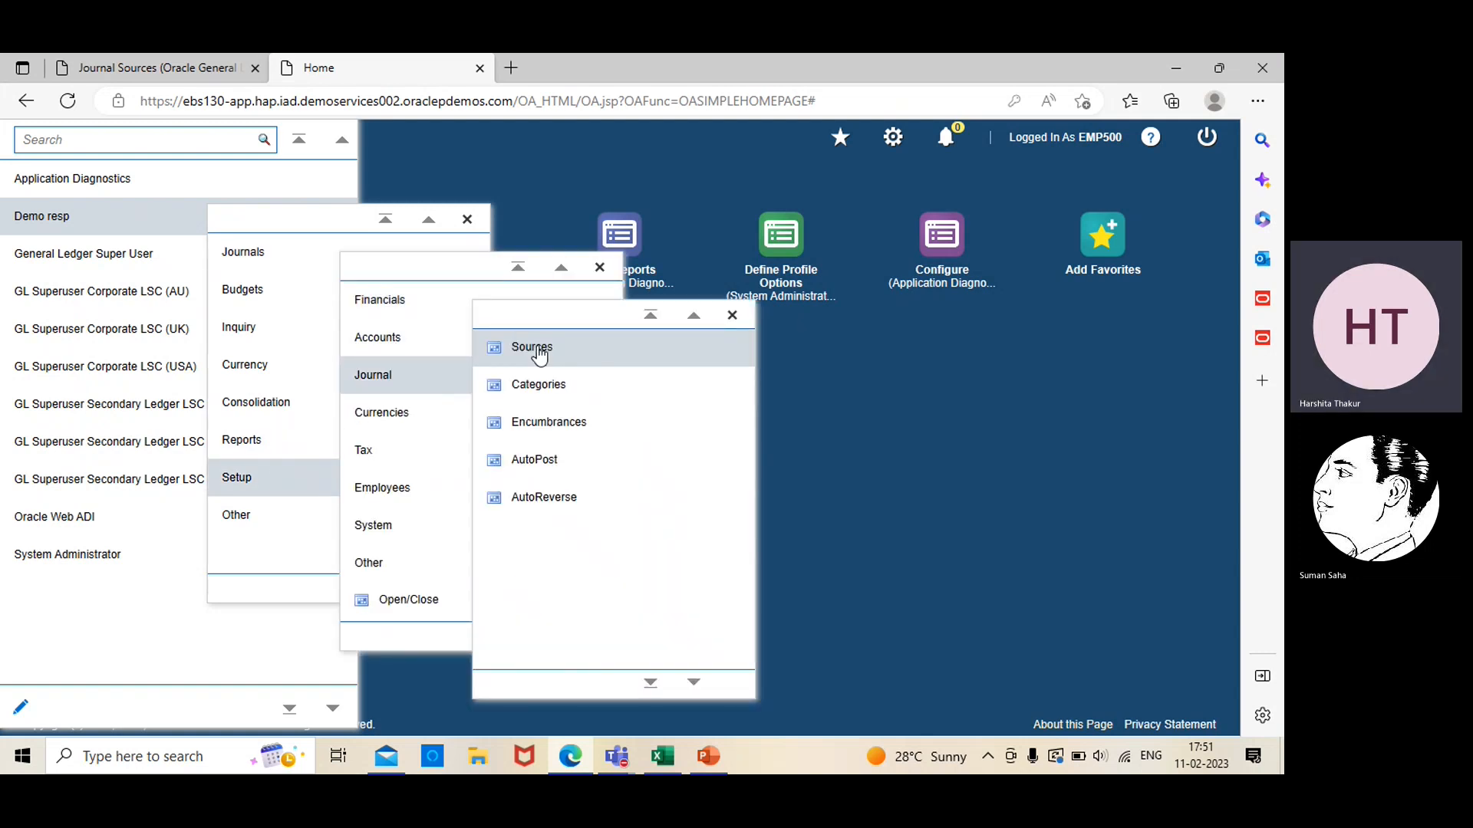
click(569, 349)
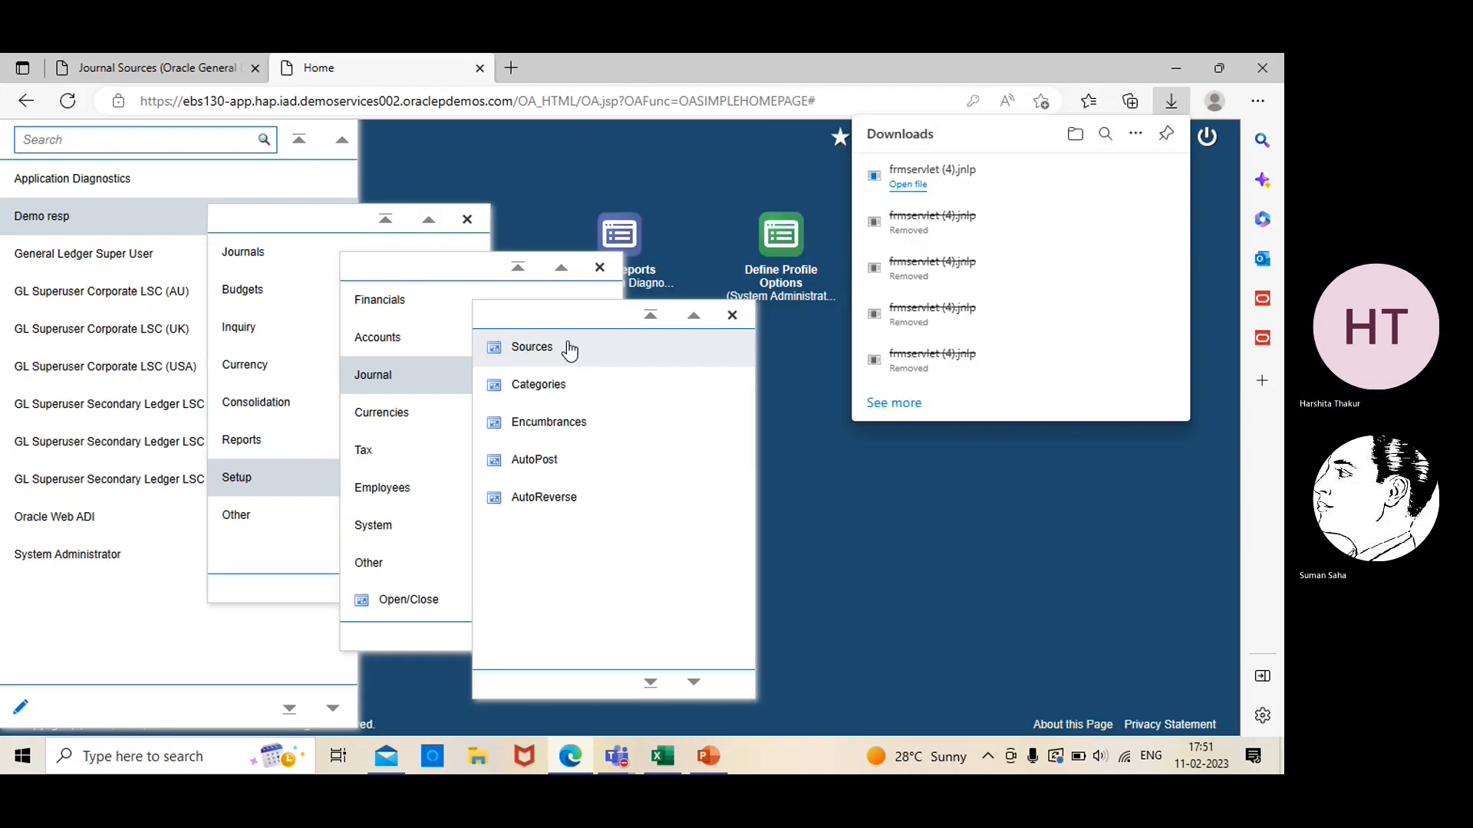
click(905, 184)
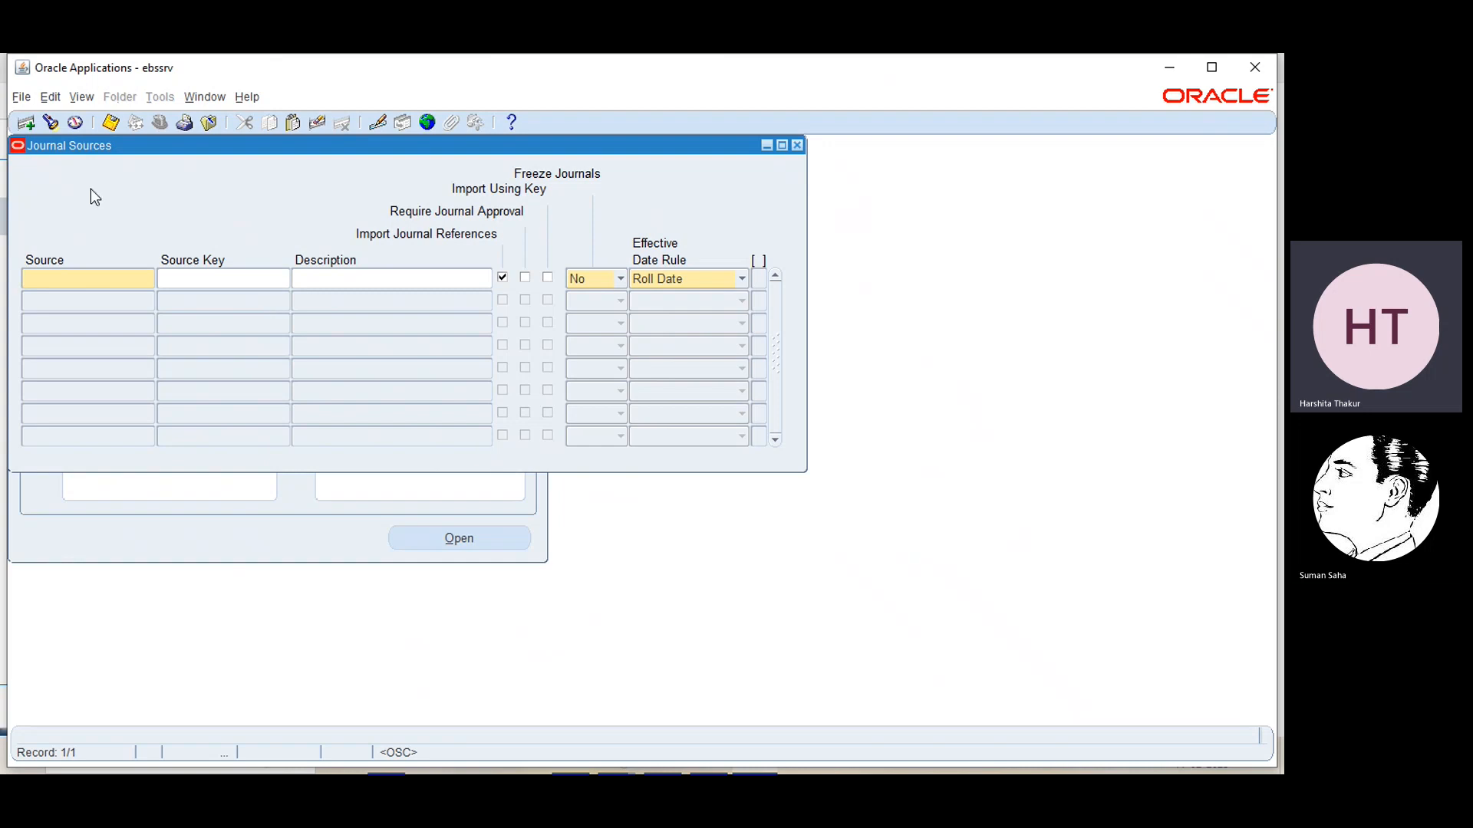
Look through the list of existing journal sources and retrieve AX Payables in the Journal Sources form
click(57, 131)
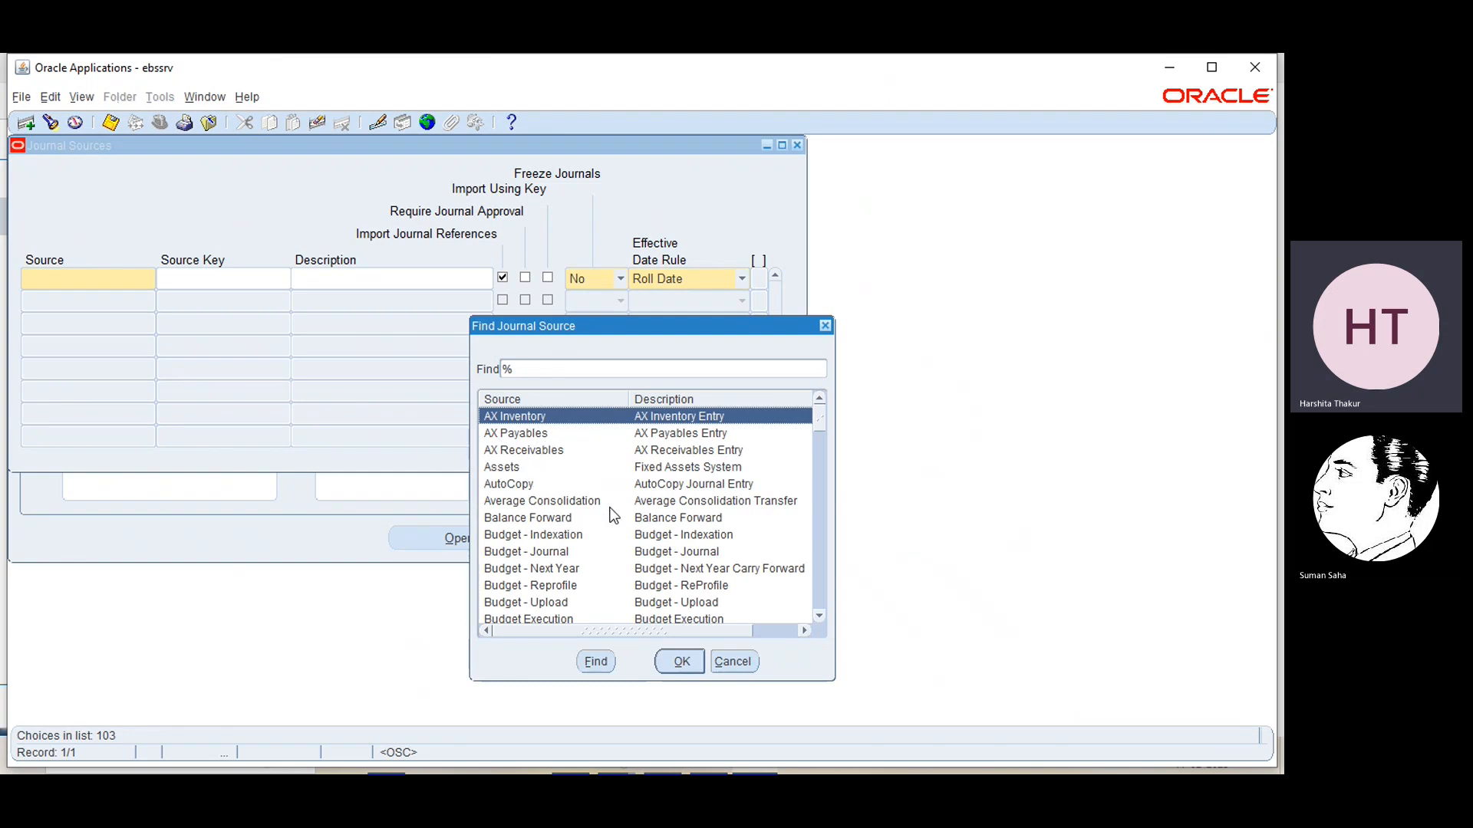
click(820, 616)
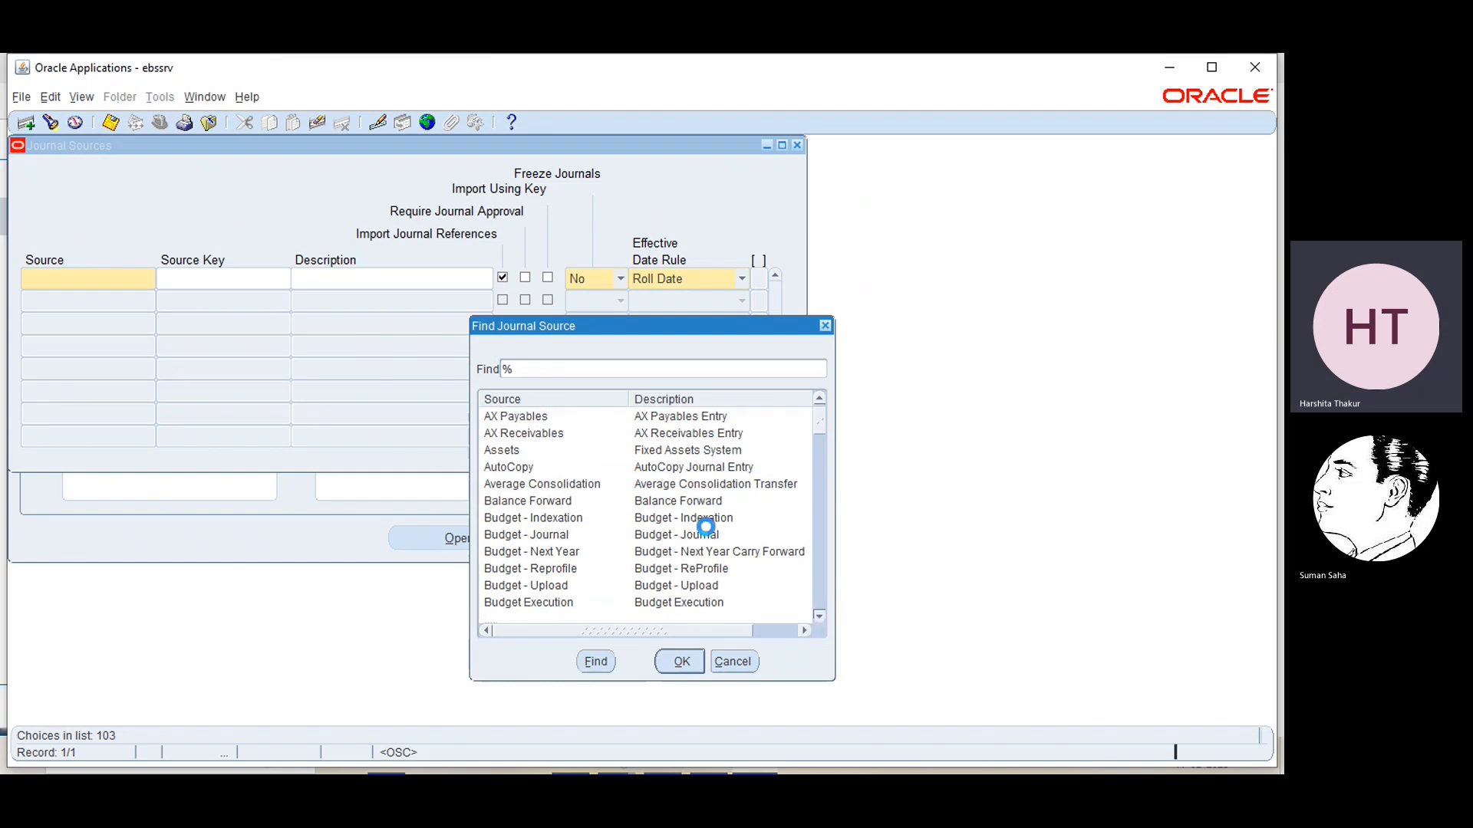
scroll(621, 583, down, 1)
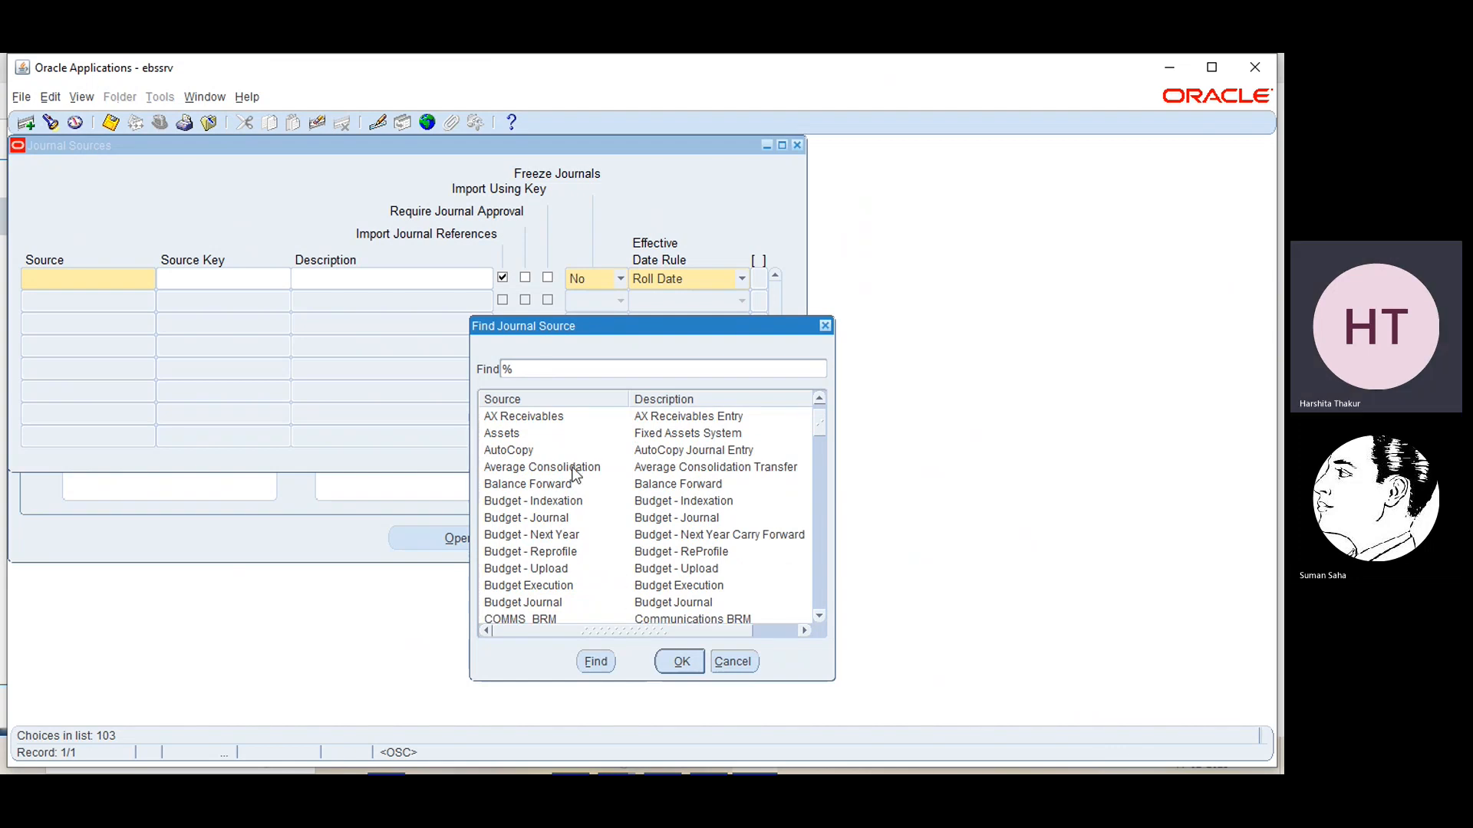
click(819, 616)
click(819, 615)
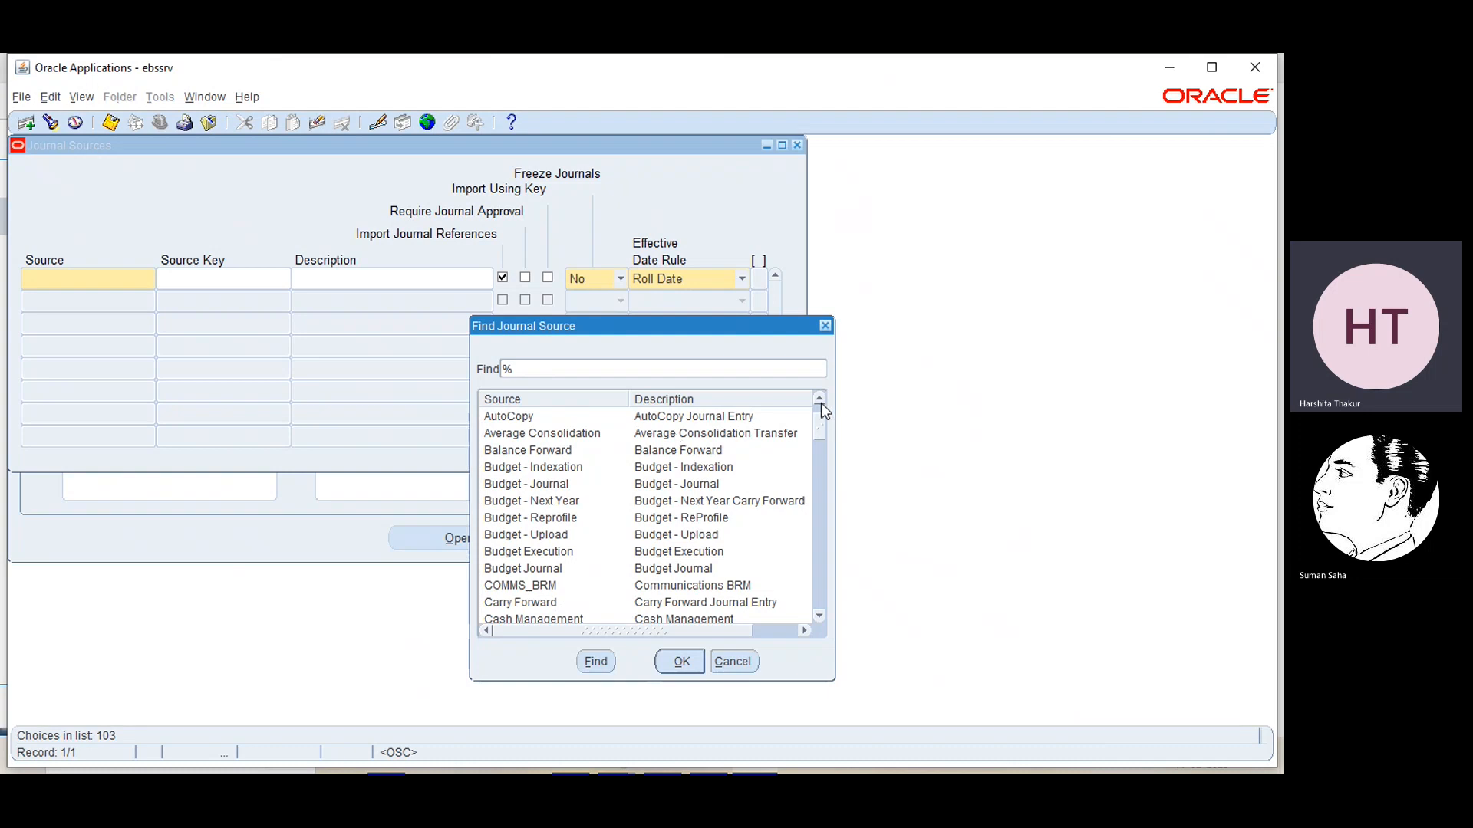
scroll(821, 403, up, 2)
click(548, 434)
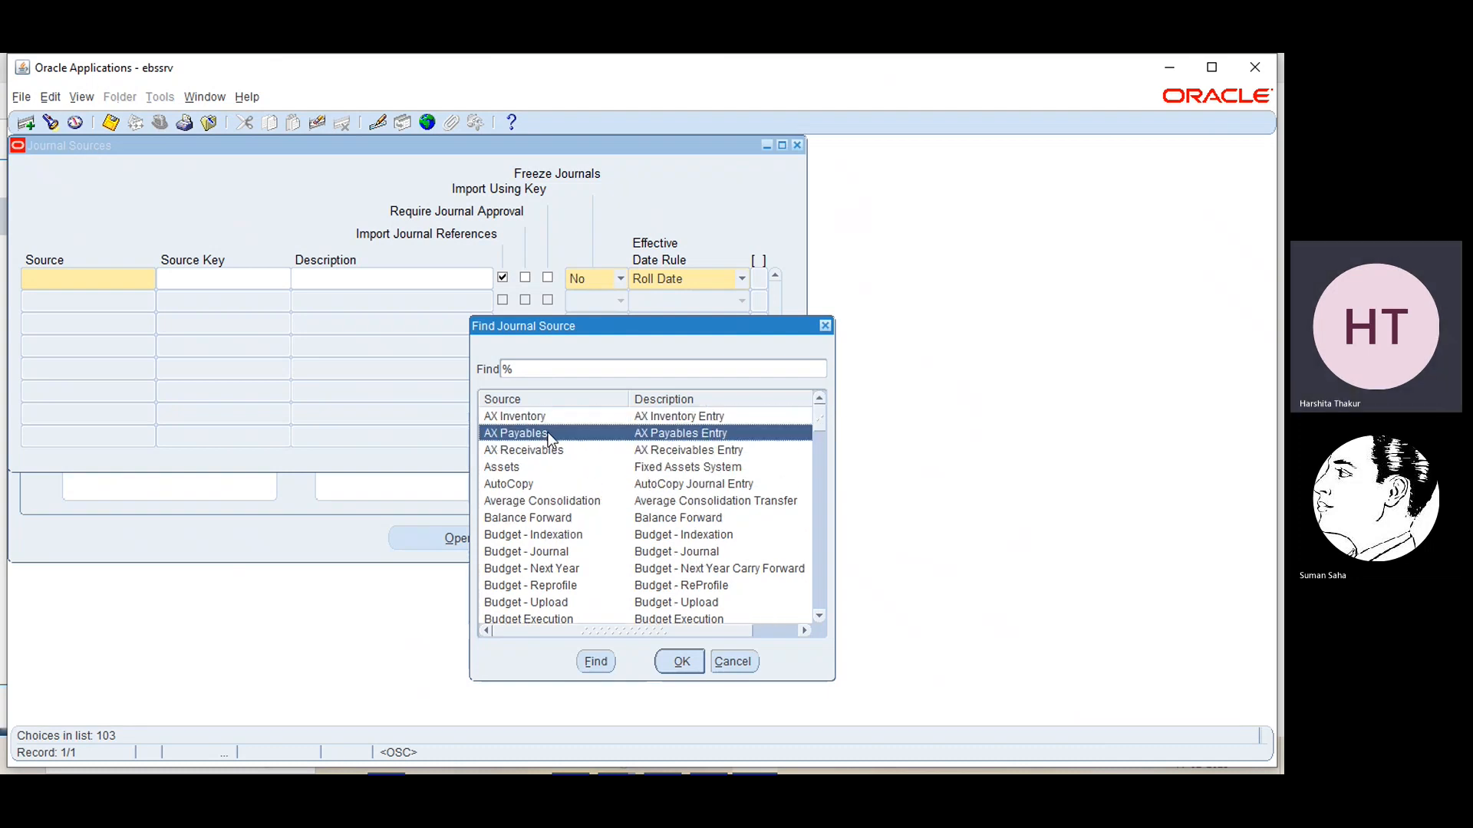
click(679, 662)
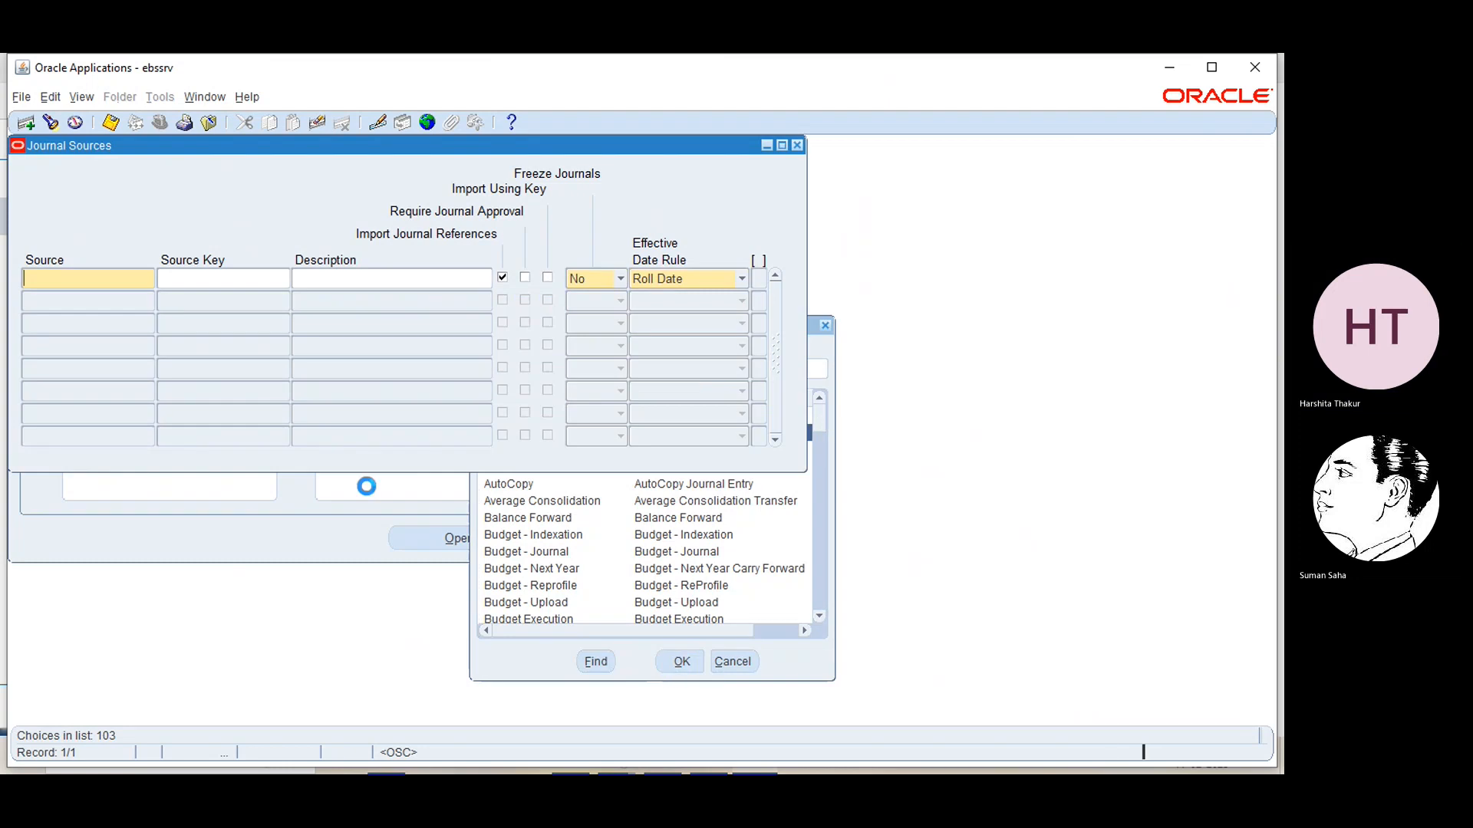
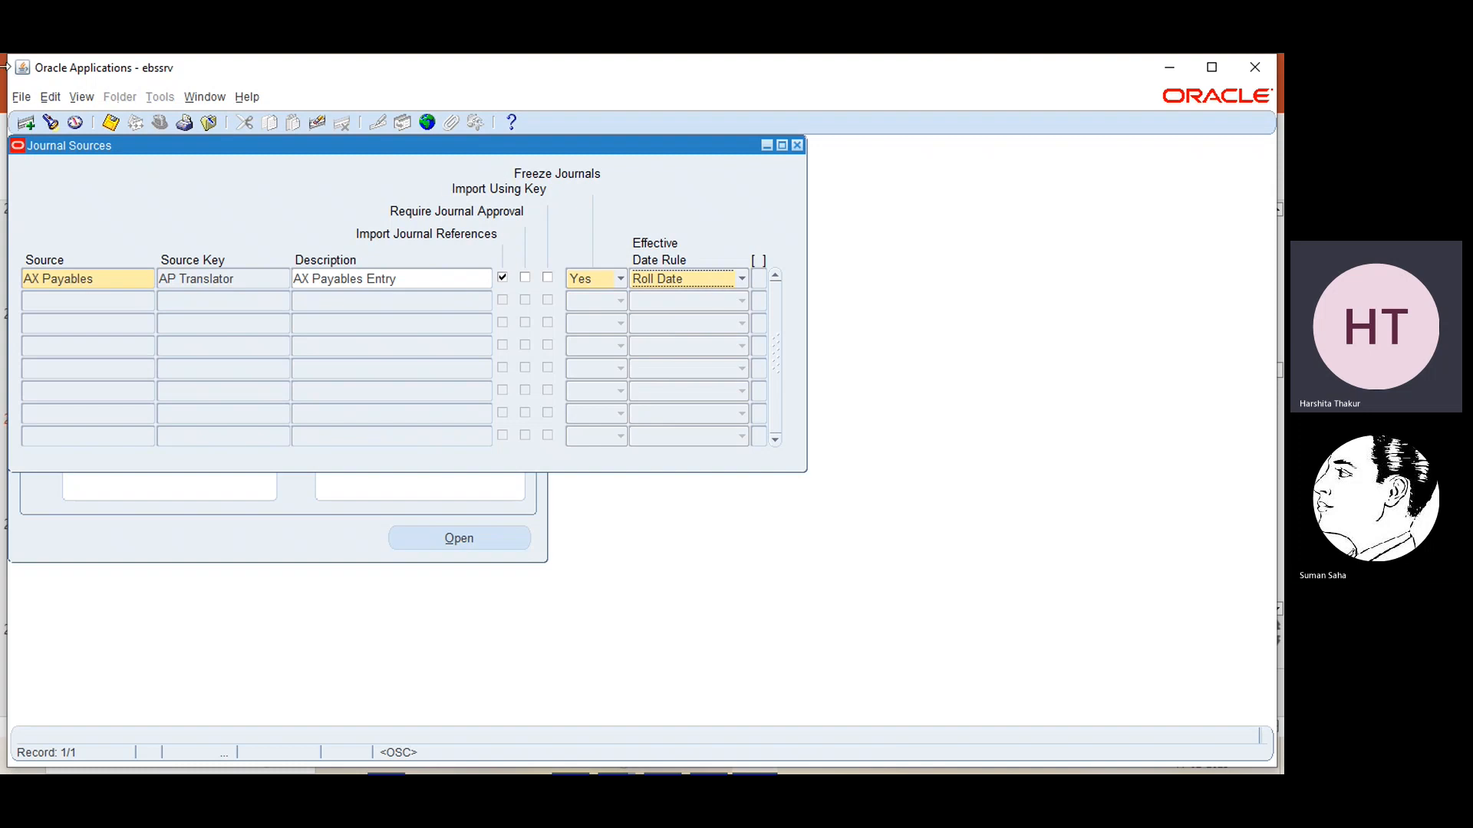
Add a journal source named EBS source with the source key EBS Source and the description Source for practice
click(26, 123)
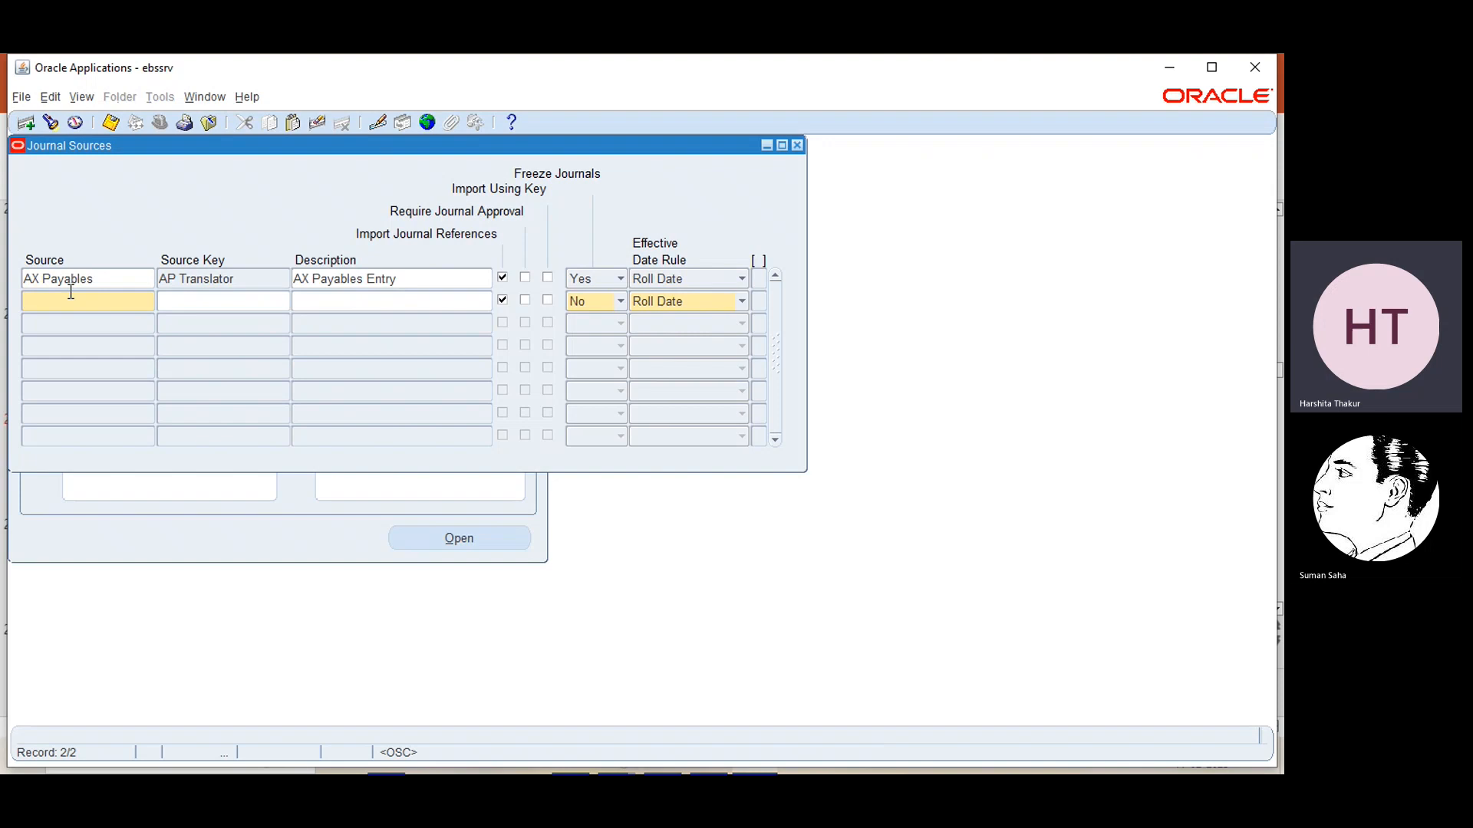
text(EBS source)
click(198, 303)
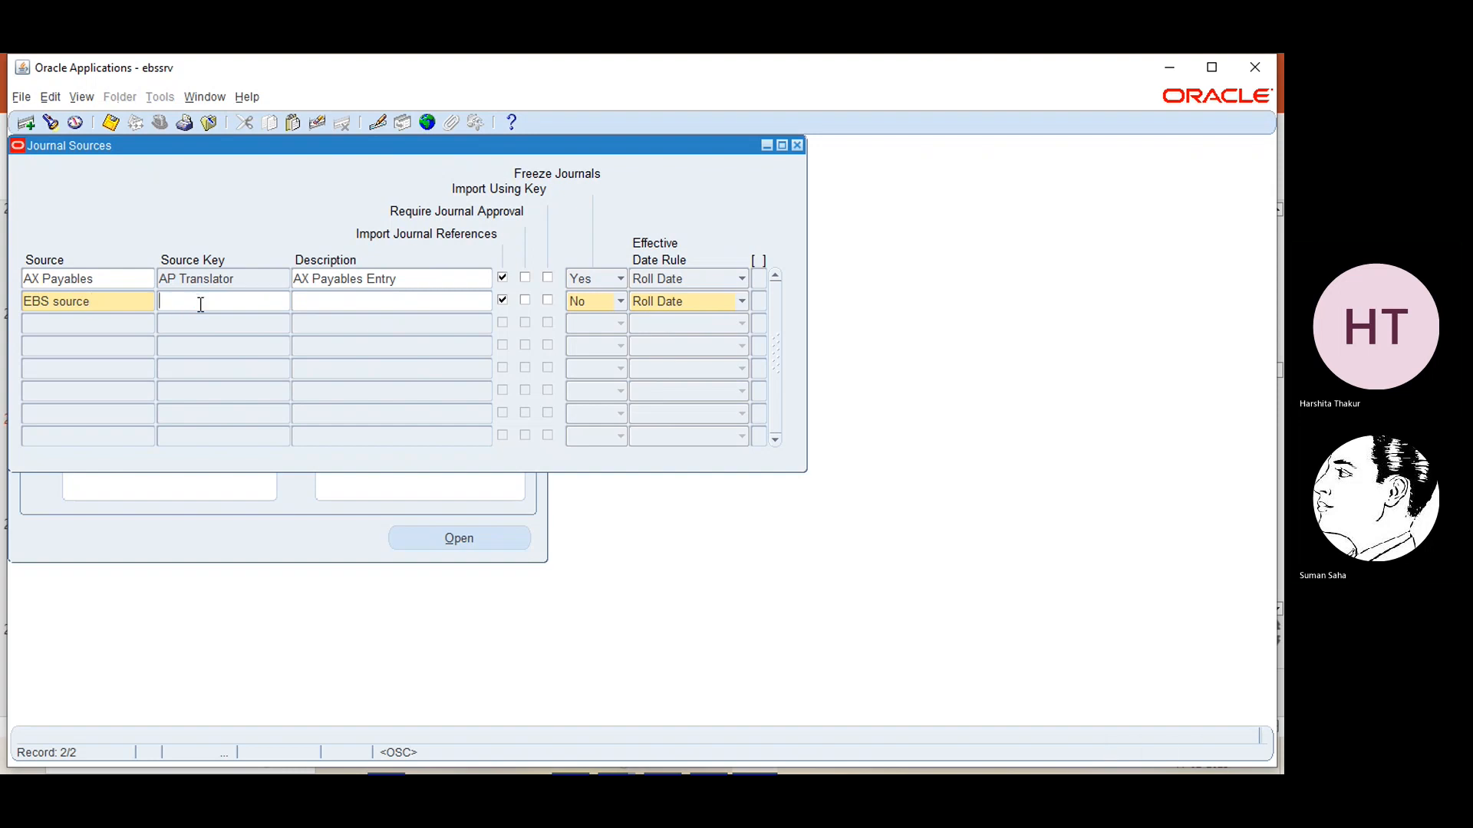
text(EBS So)
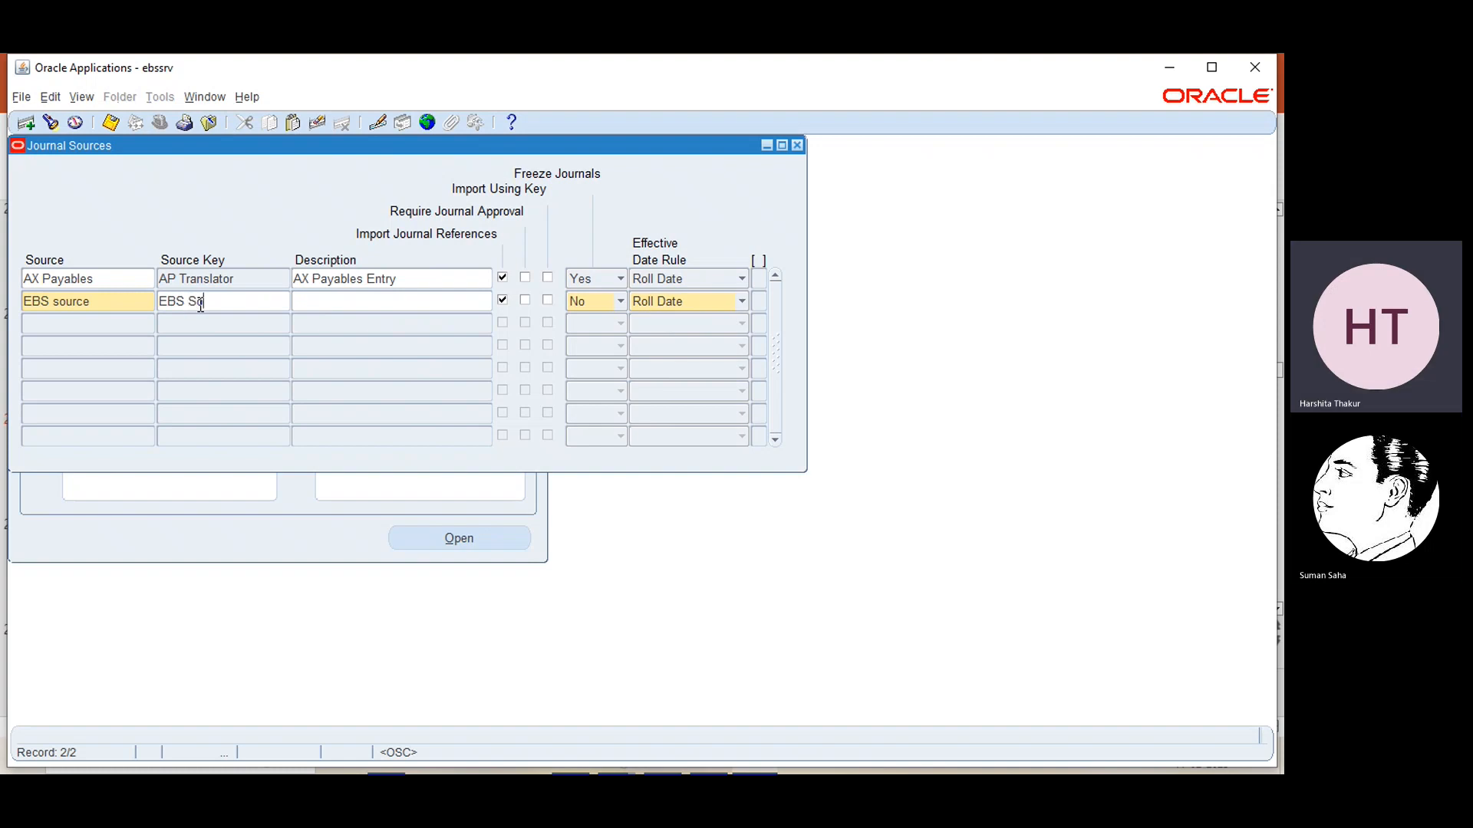
text(urce)
click(345, 302)
text(S)
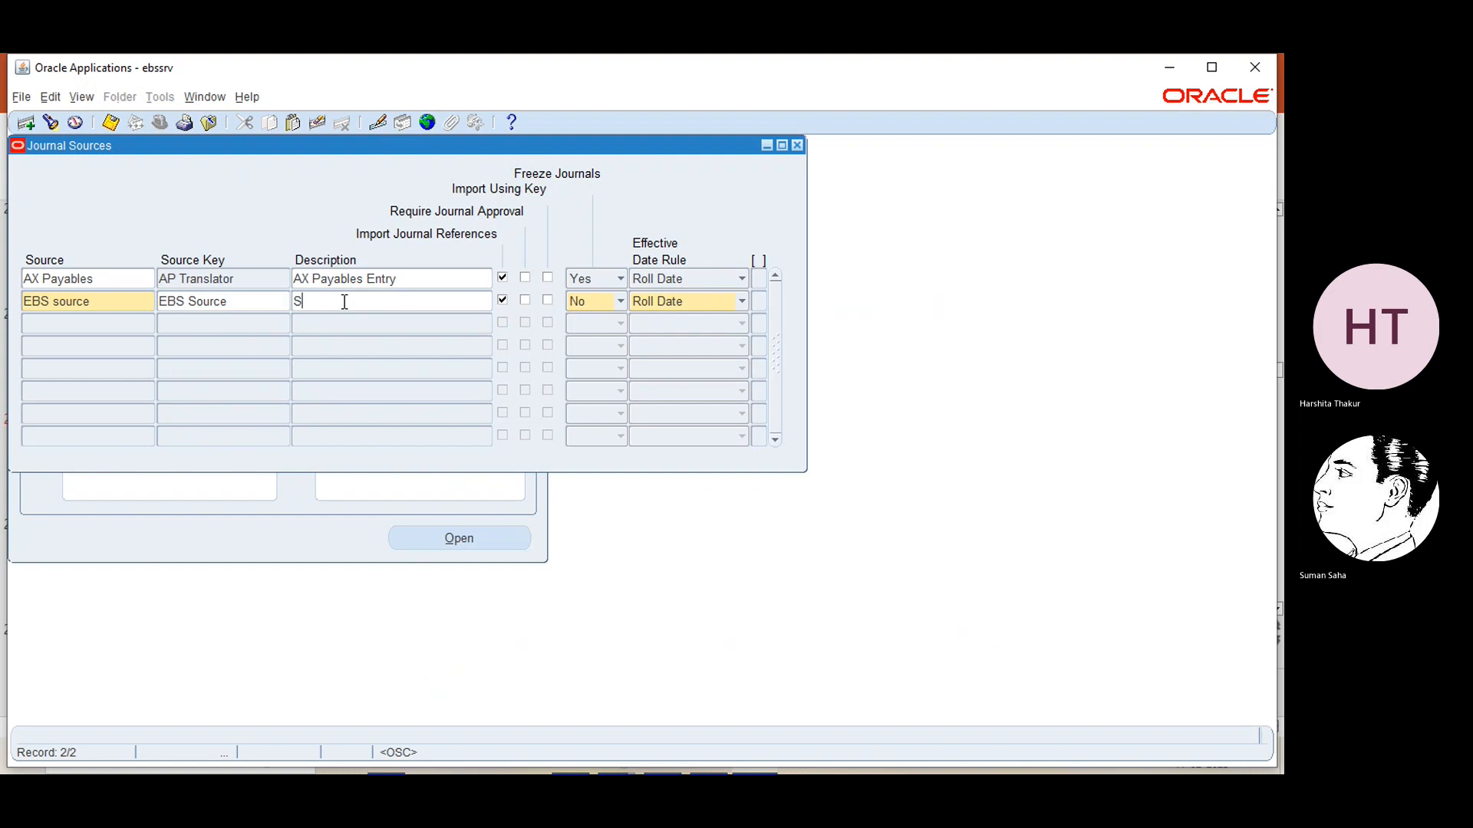
text(ource for practice)
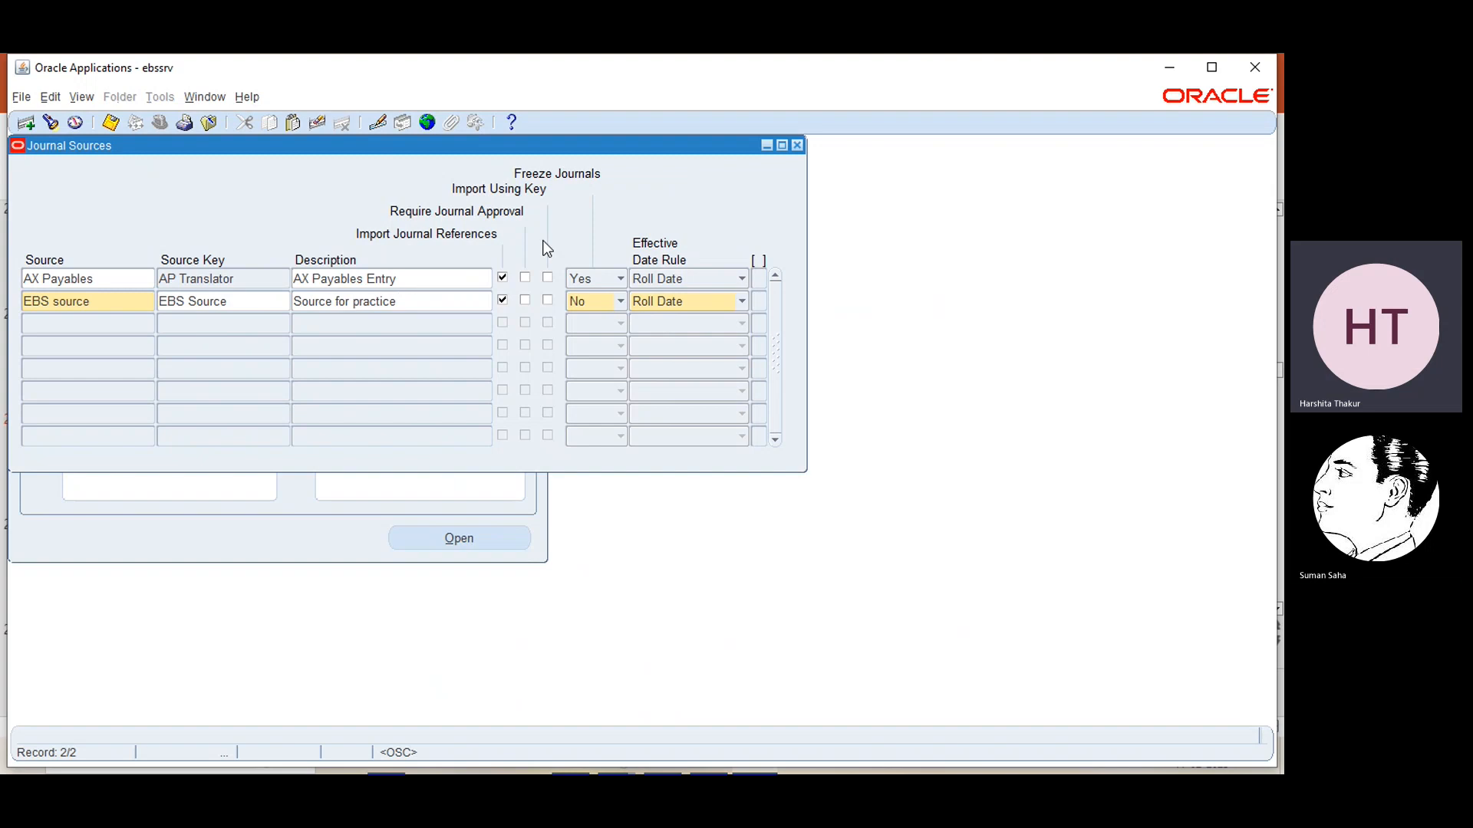
Set Freeze Journals to Yes for EBS source, then save the record and close the Journal Sources form
click(620, 302)
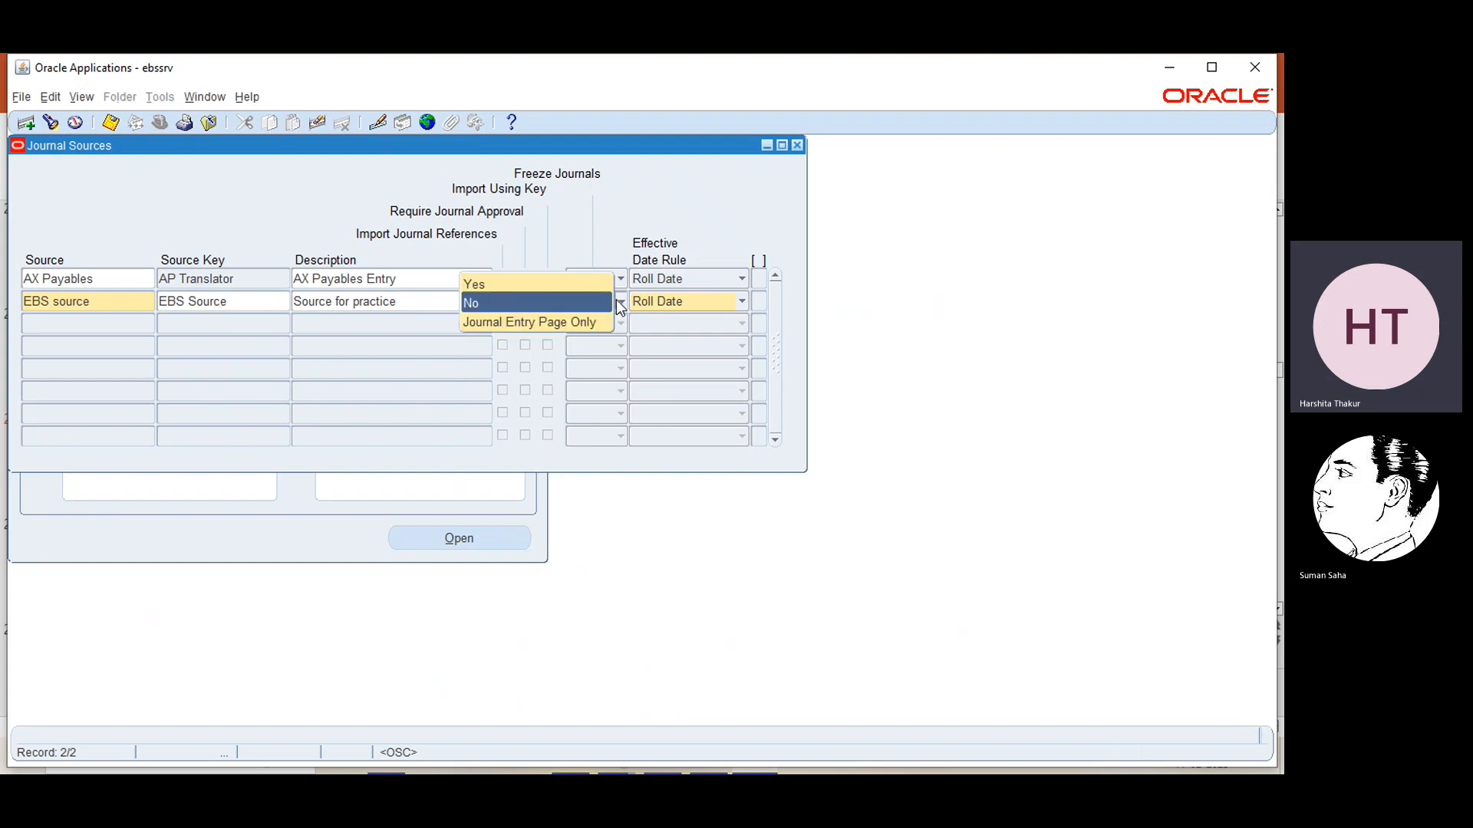
click(529, 285)
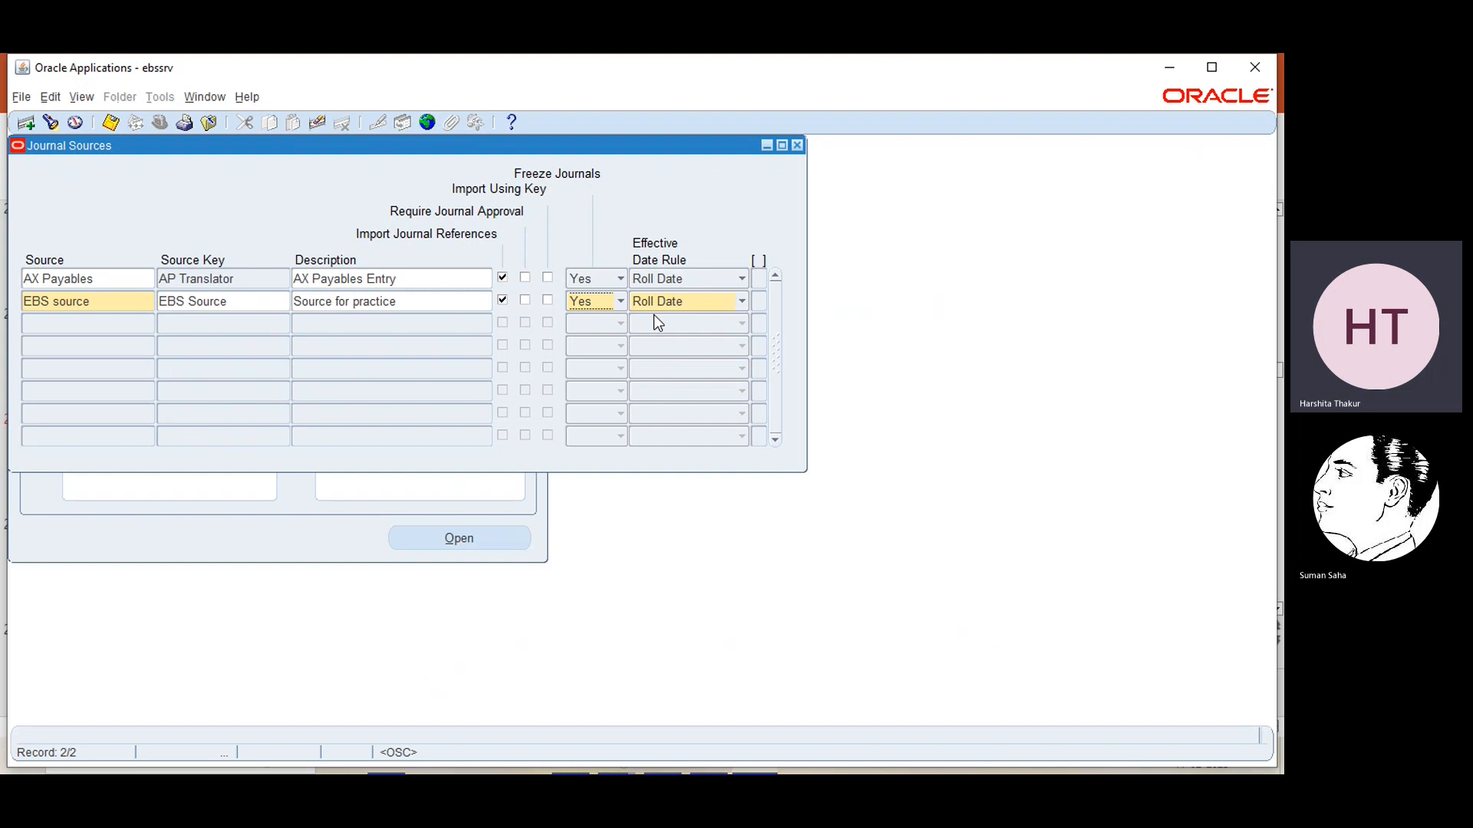
key(ctrl+s)
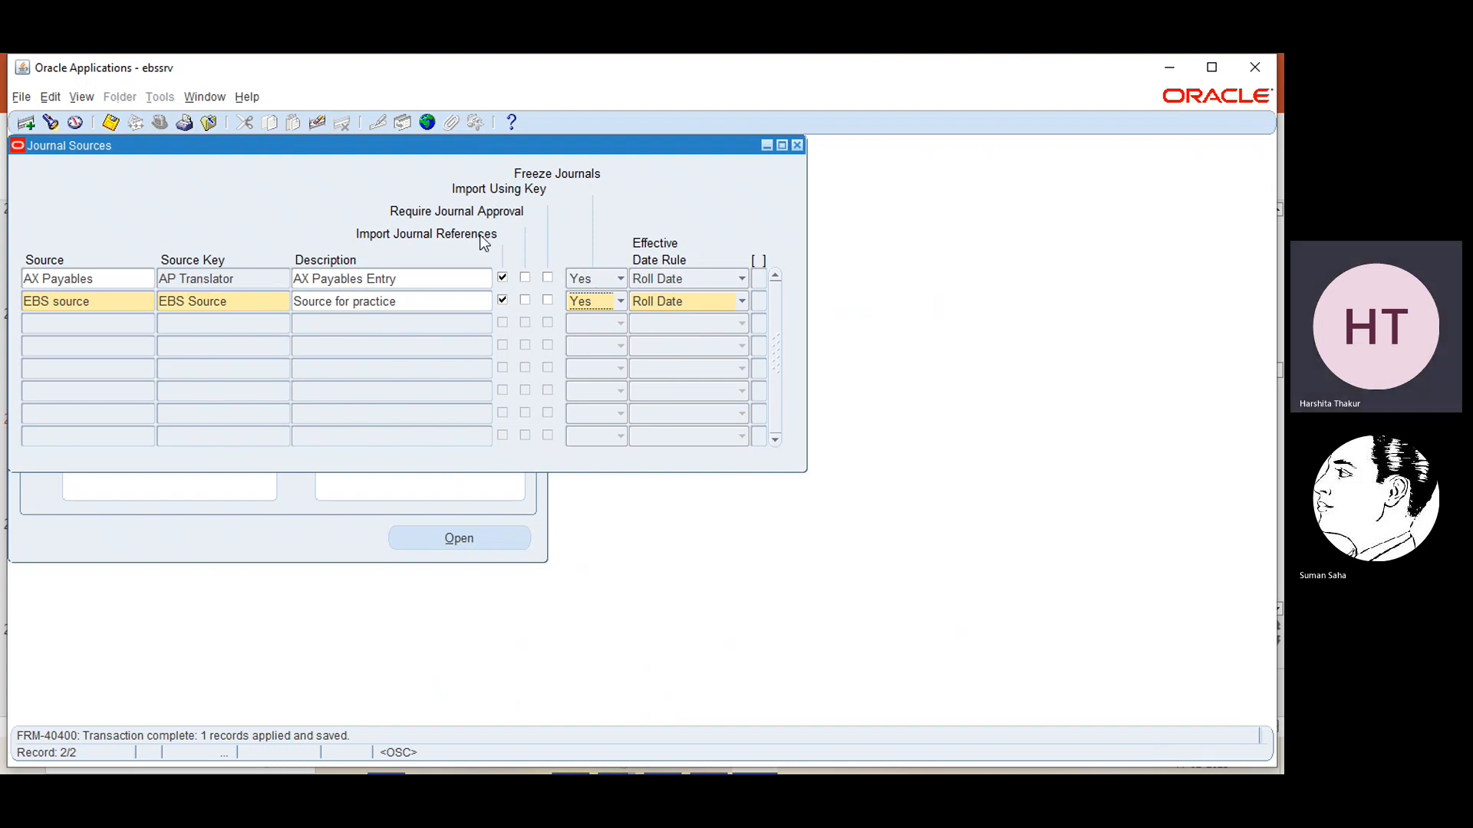
click(799, 146)
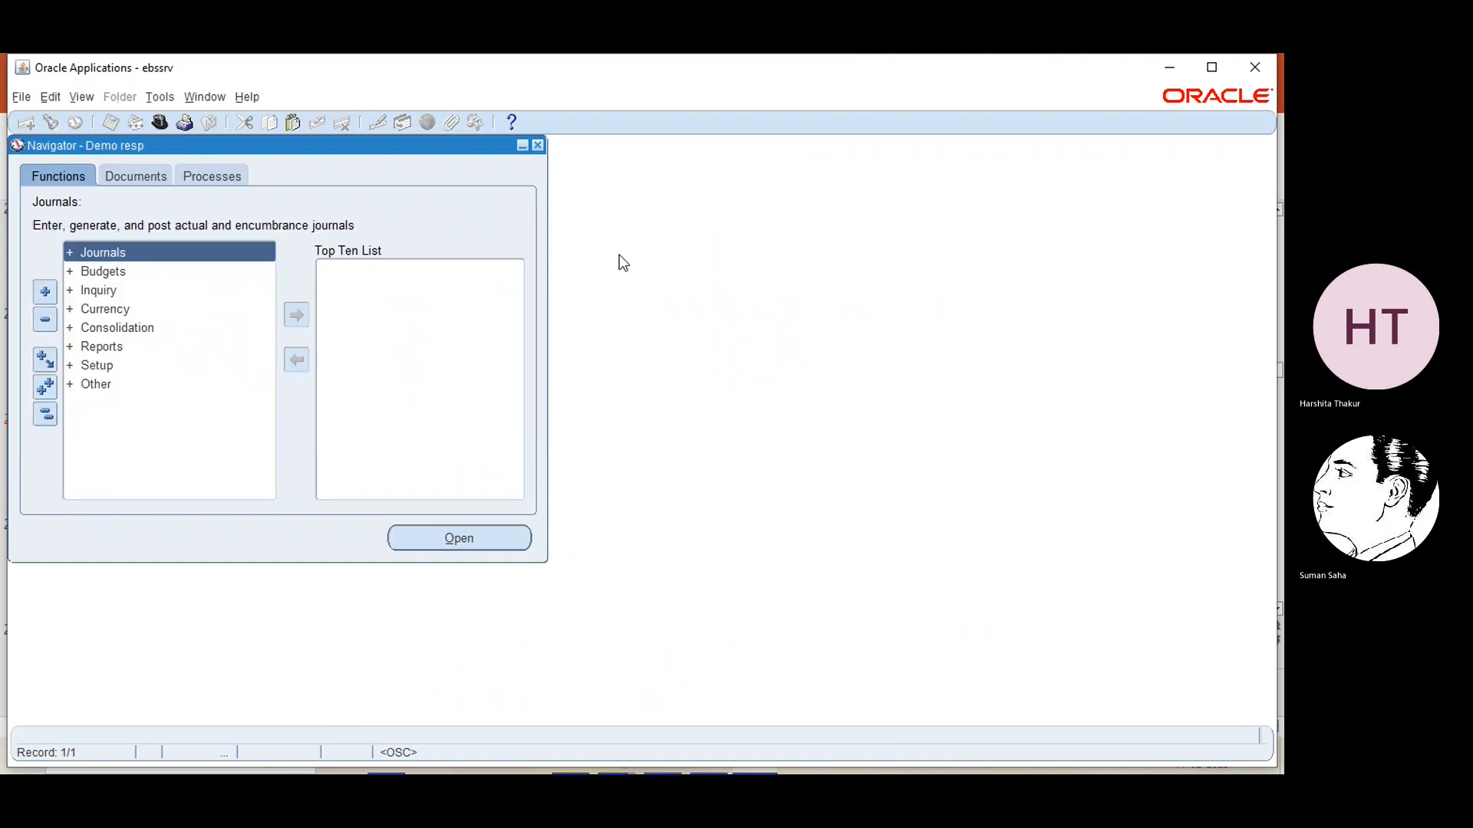
Switch to PowerPoint and review the two Journal Sources slides, ending on the one explaining the source options
click(1169, 67)
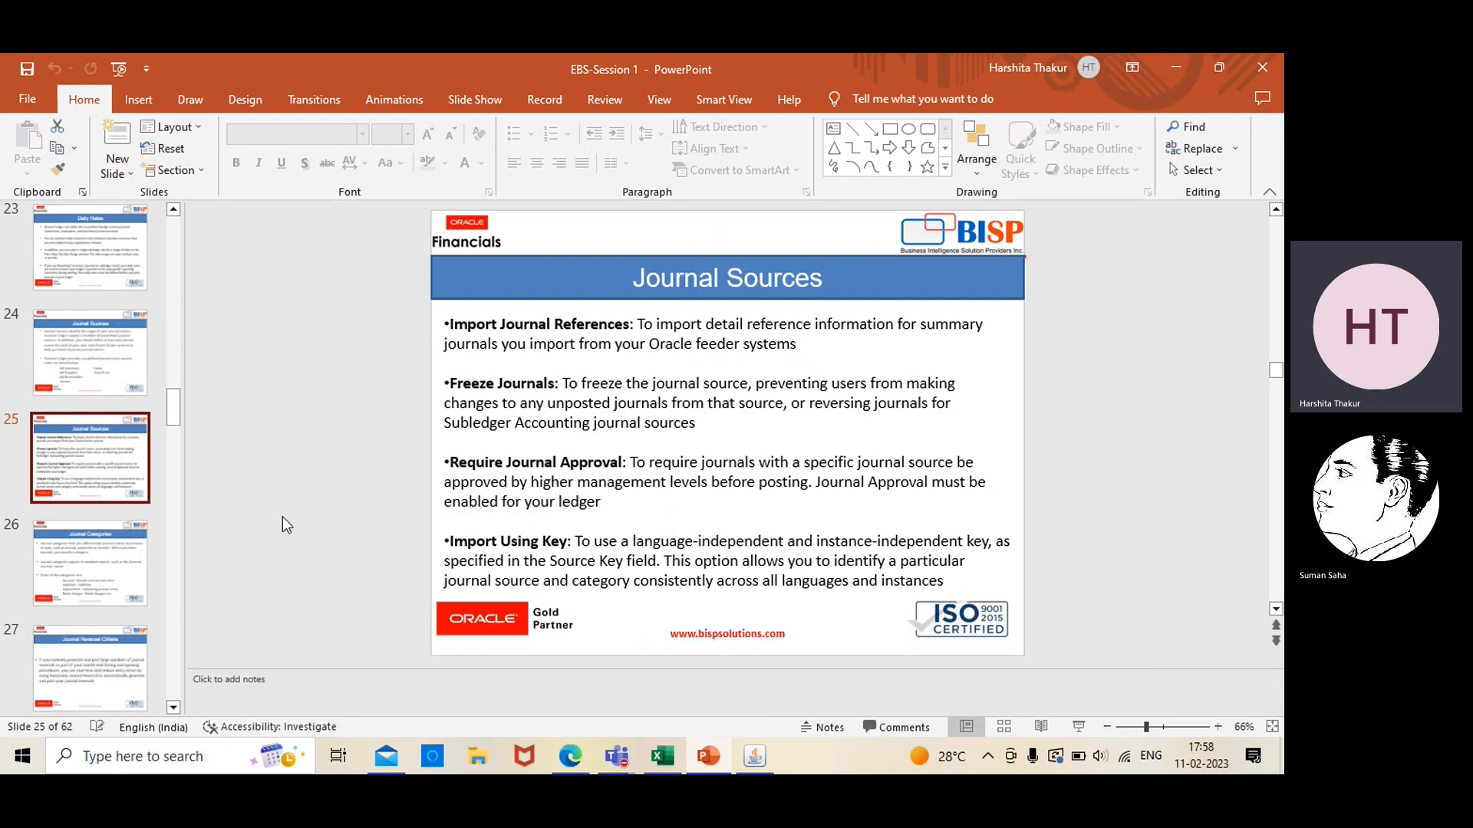
click(88, 382)
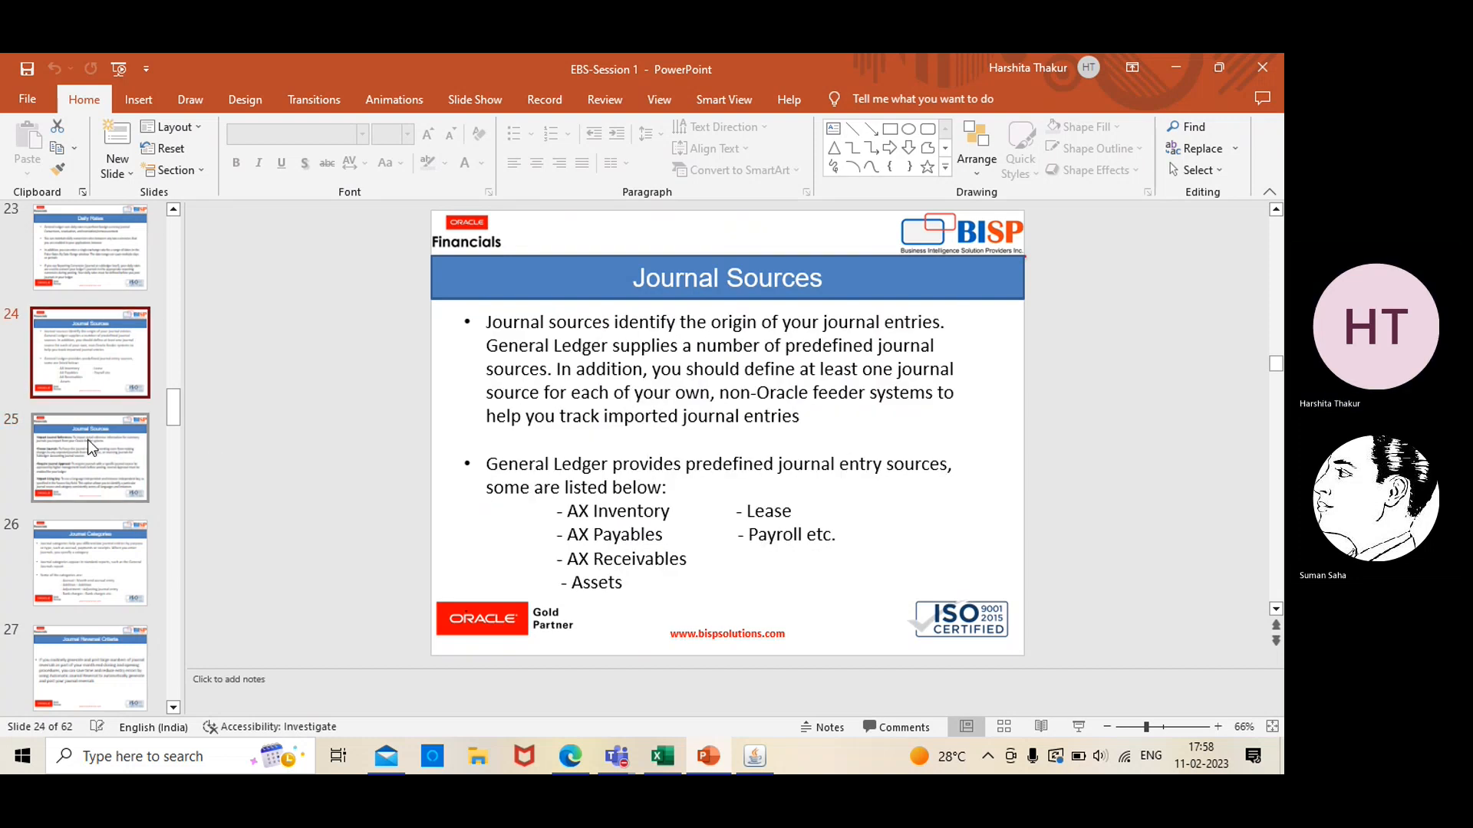
click(90, 467)
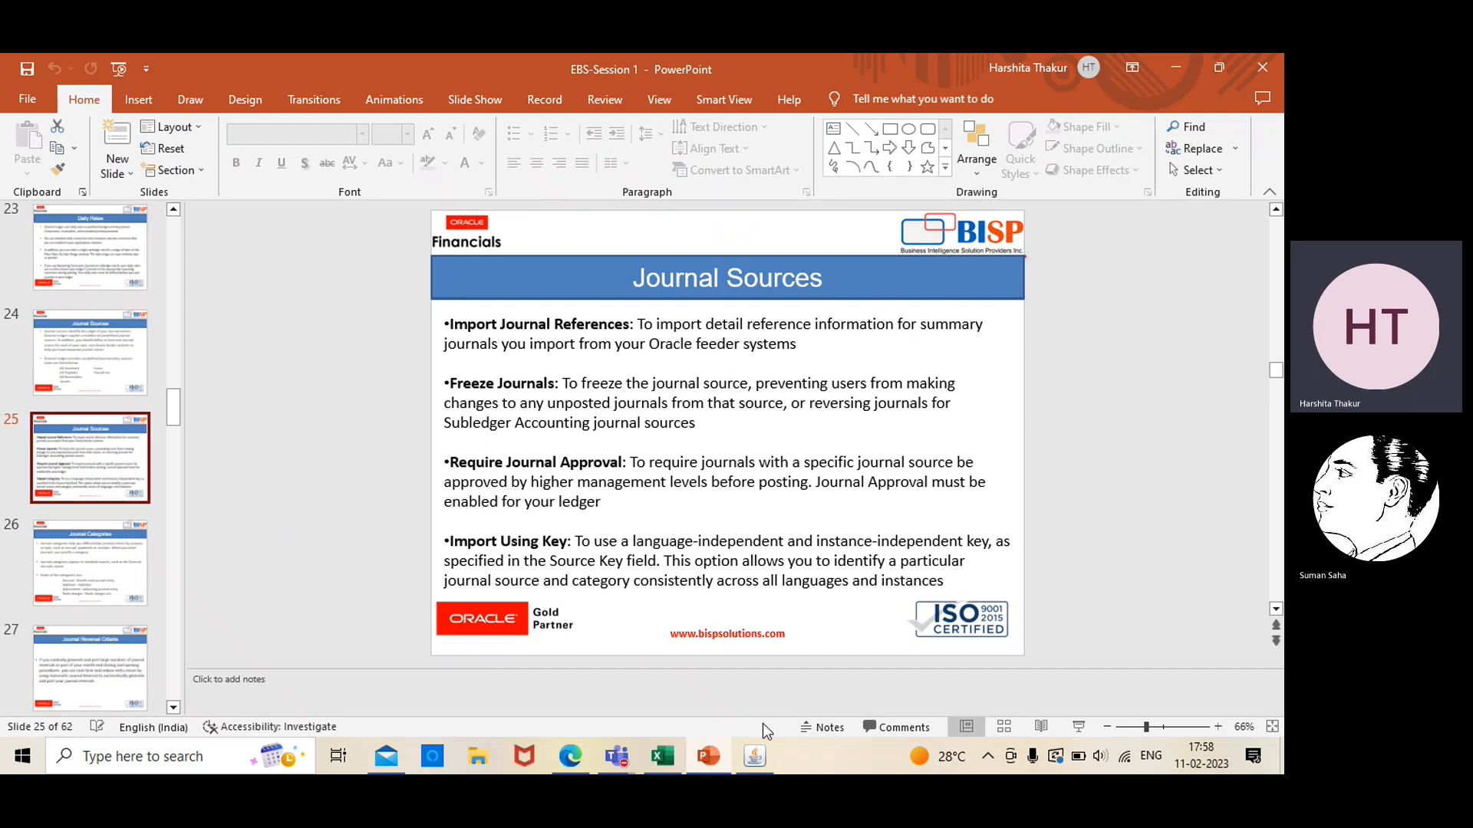
In Oracle Applications, start a new journal to check the source in its Other Information, then close the journal windows
click(760, 758)
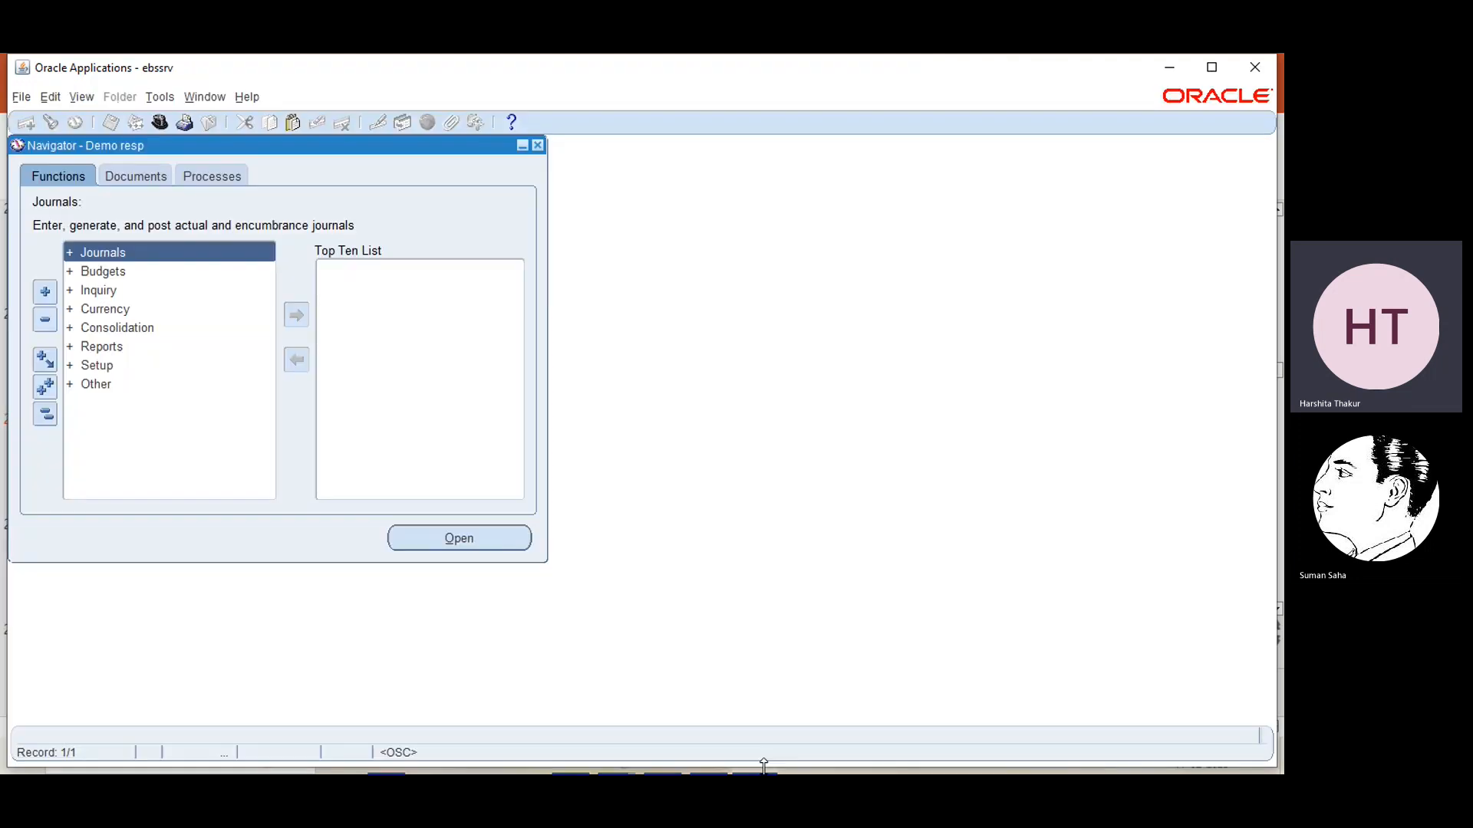
double_click(141, 250)
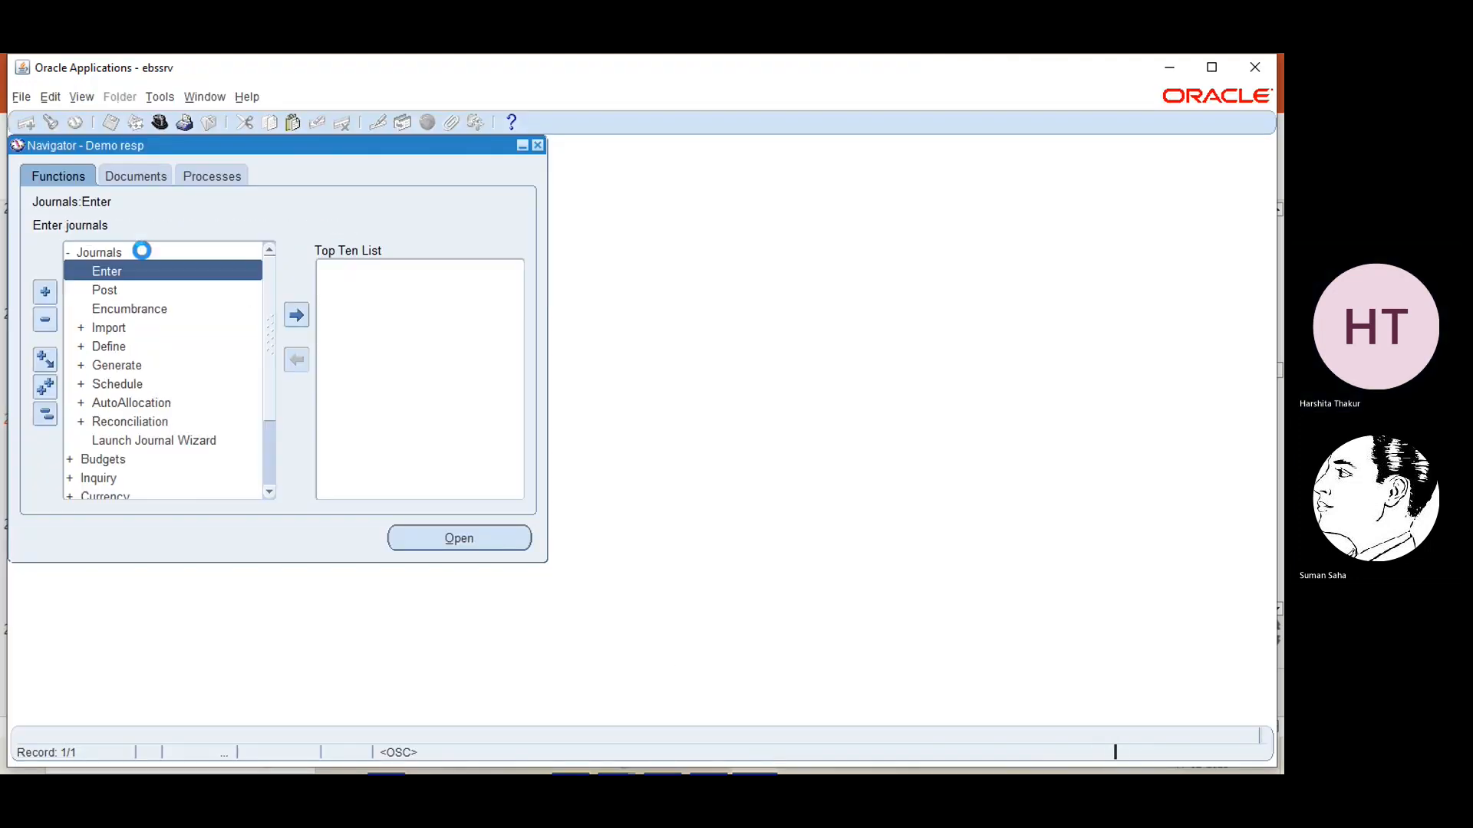
double_click(107, 275)
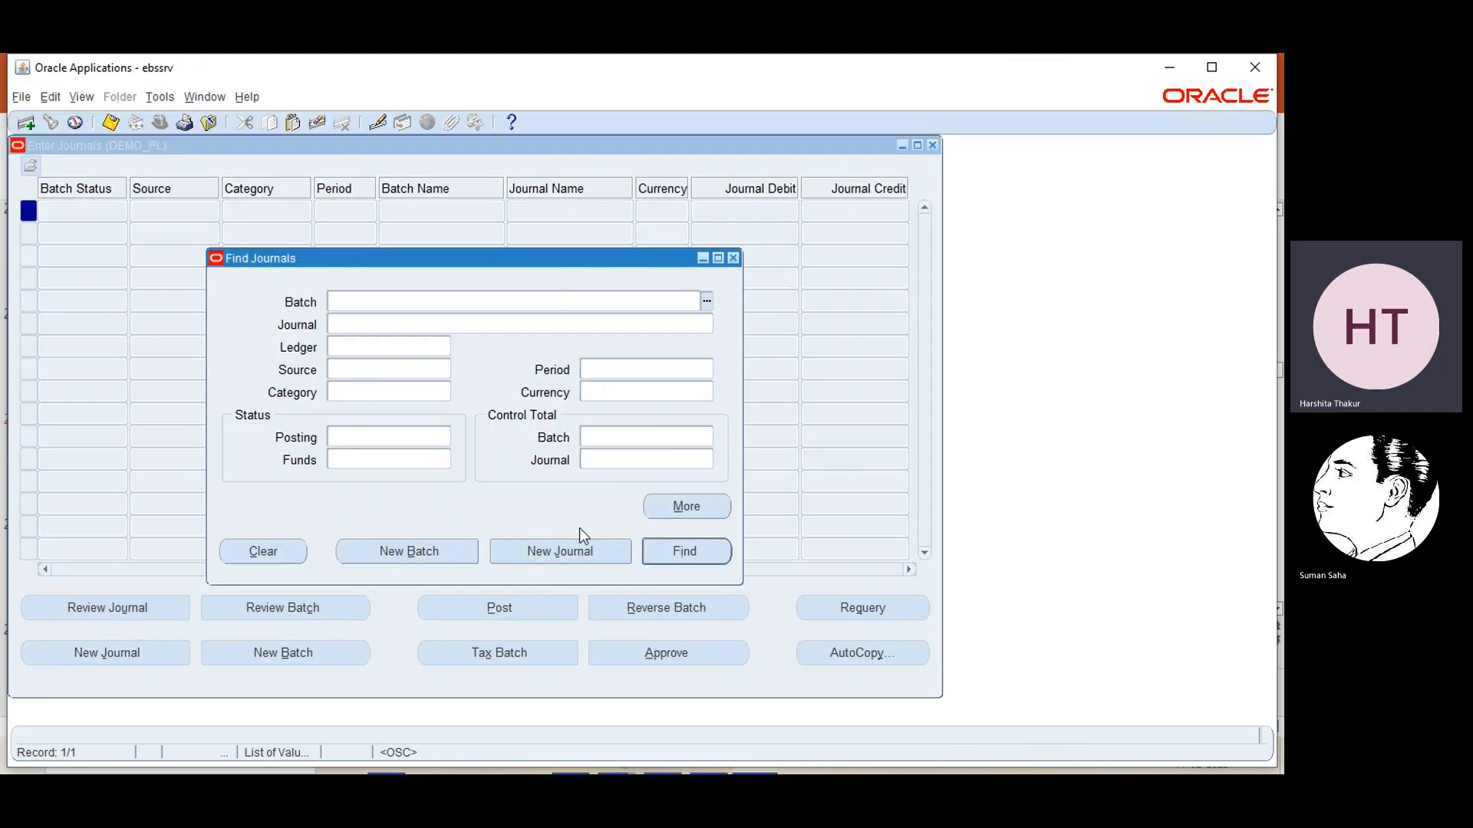
click(564, 551)
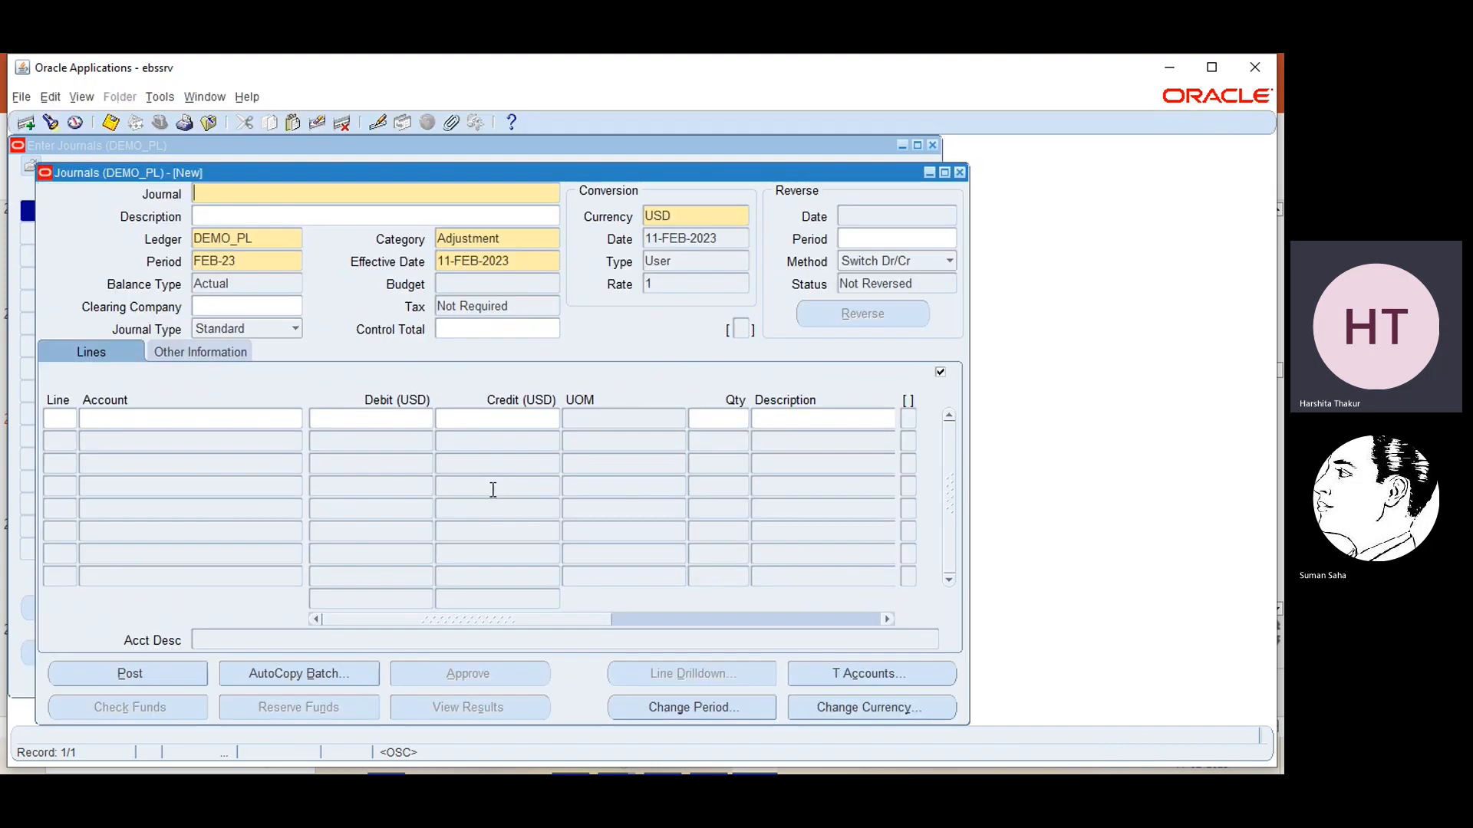
click(183, 350)
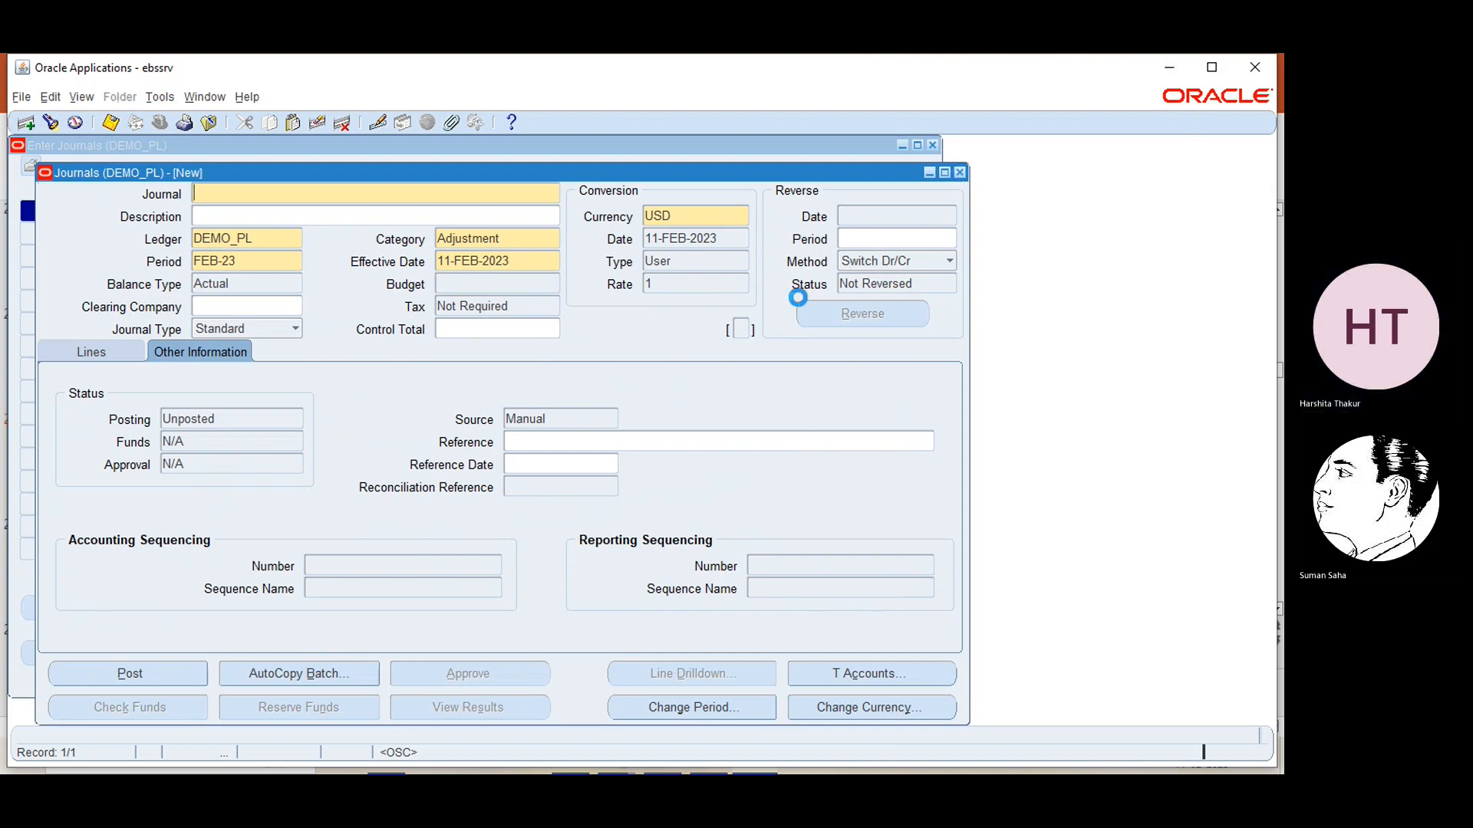
click(934, 146)
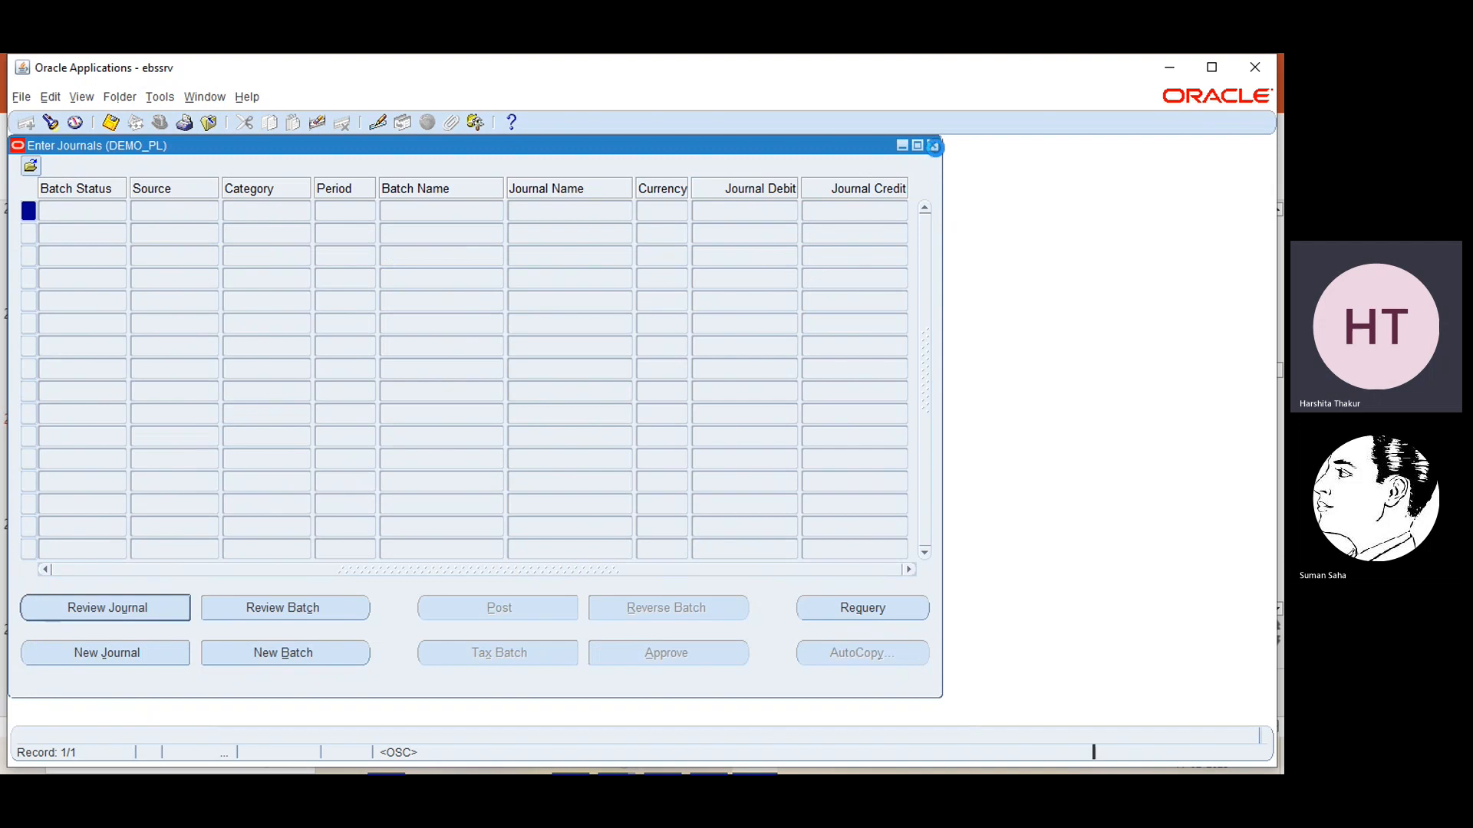
click(934, 147)
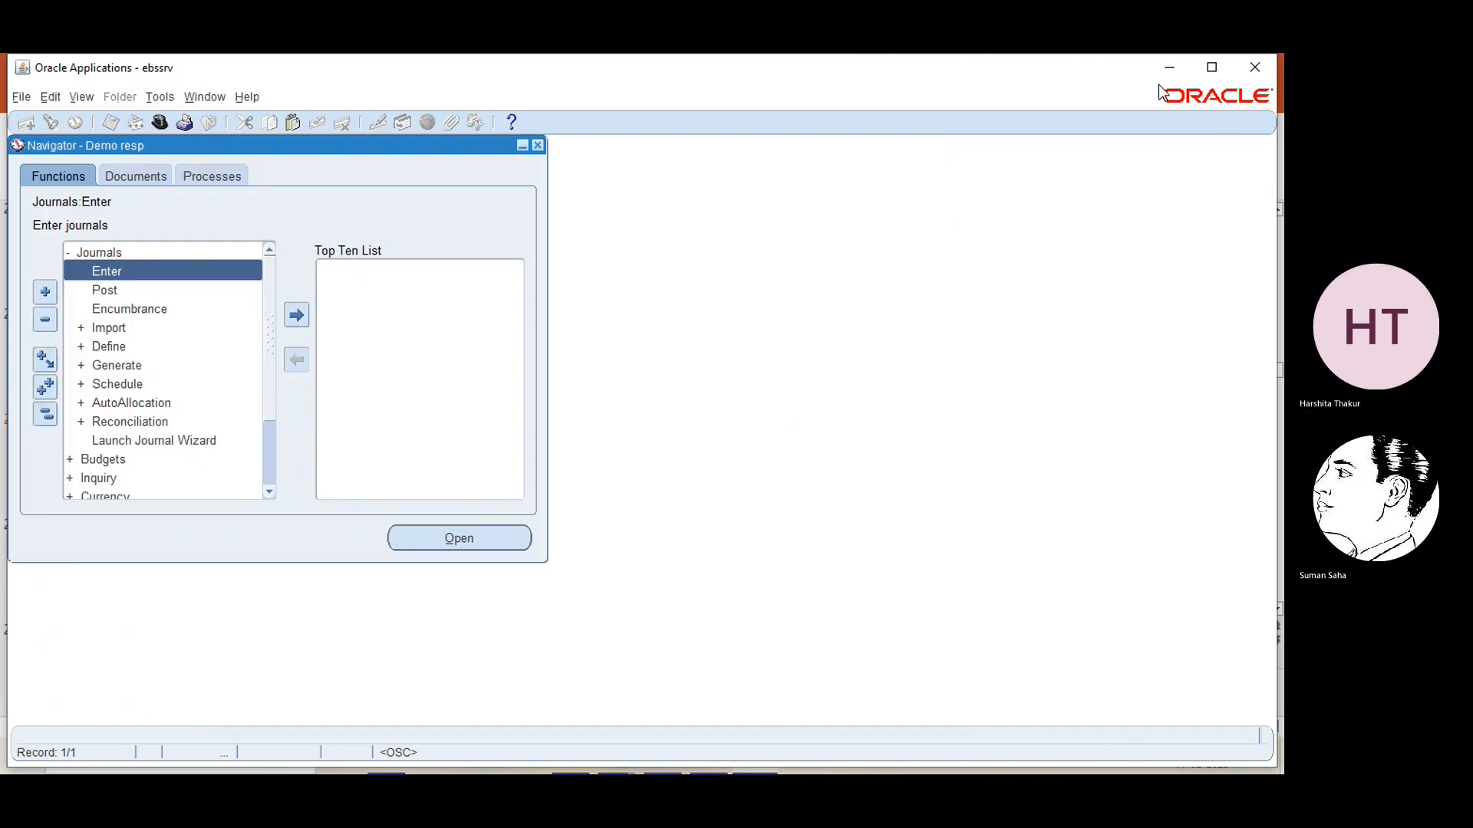
Return to PowerPoint and show the Journal Categories slide
click(1165, 65)
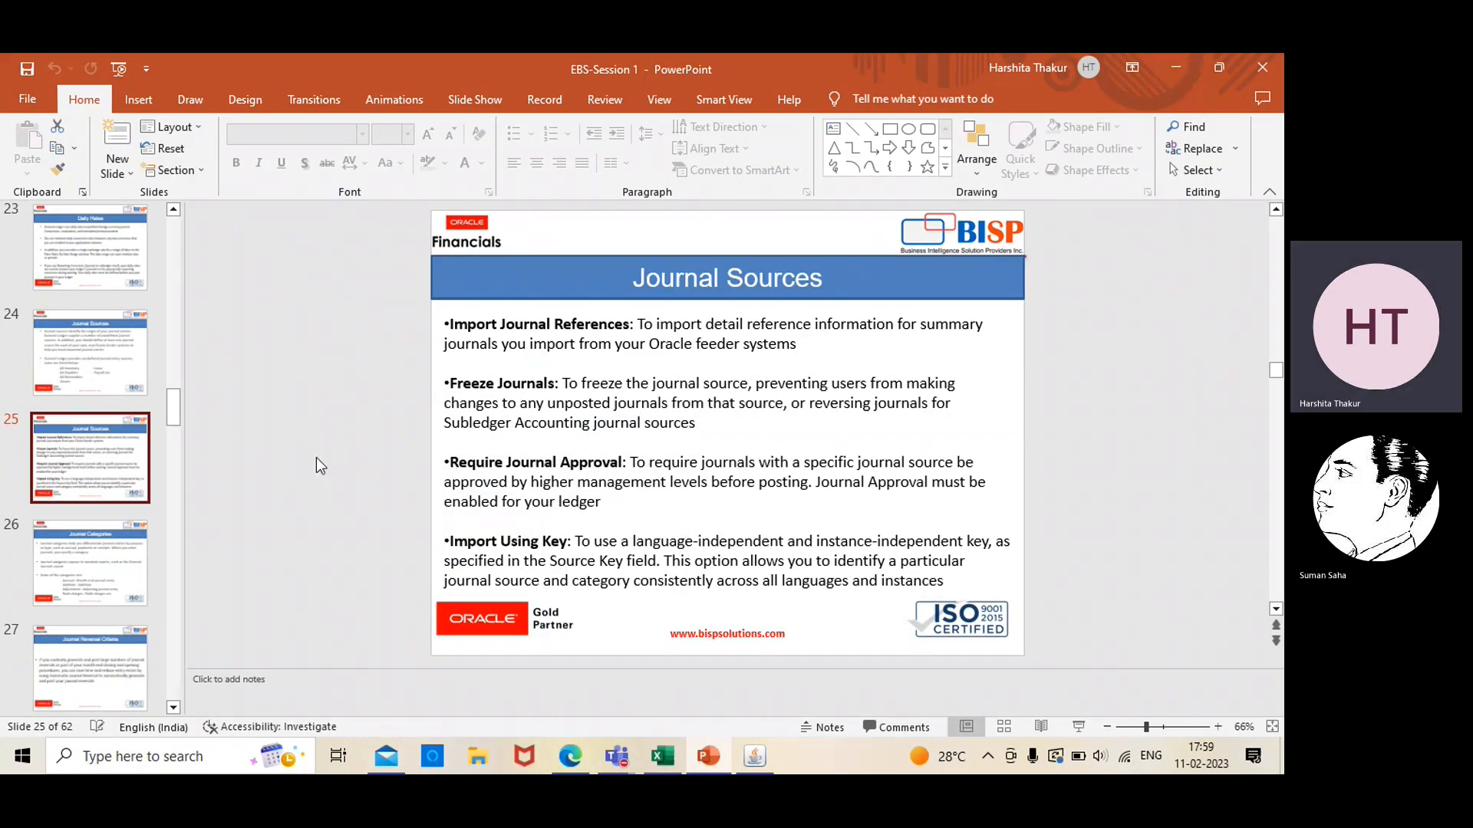
click(106, 540)
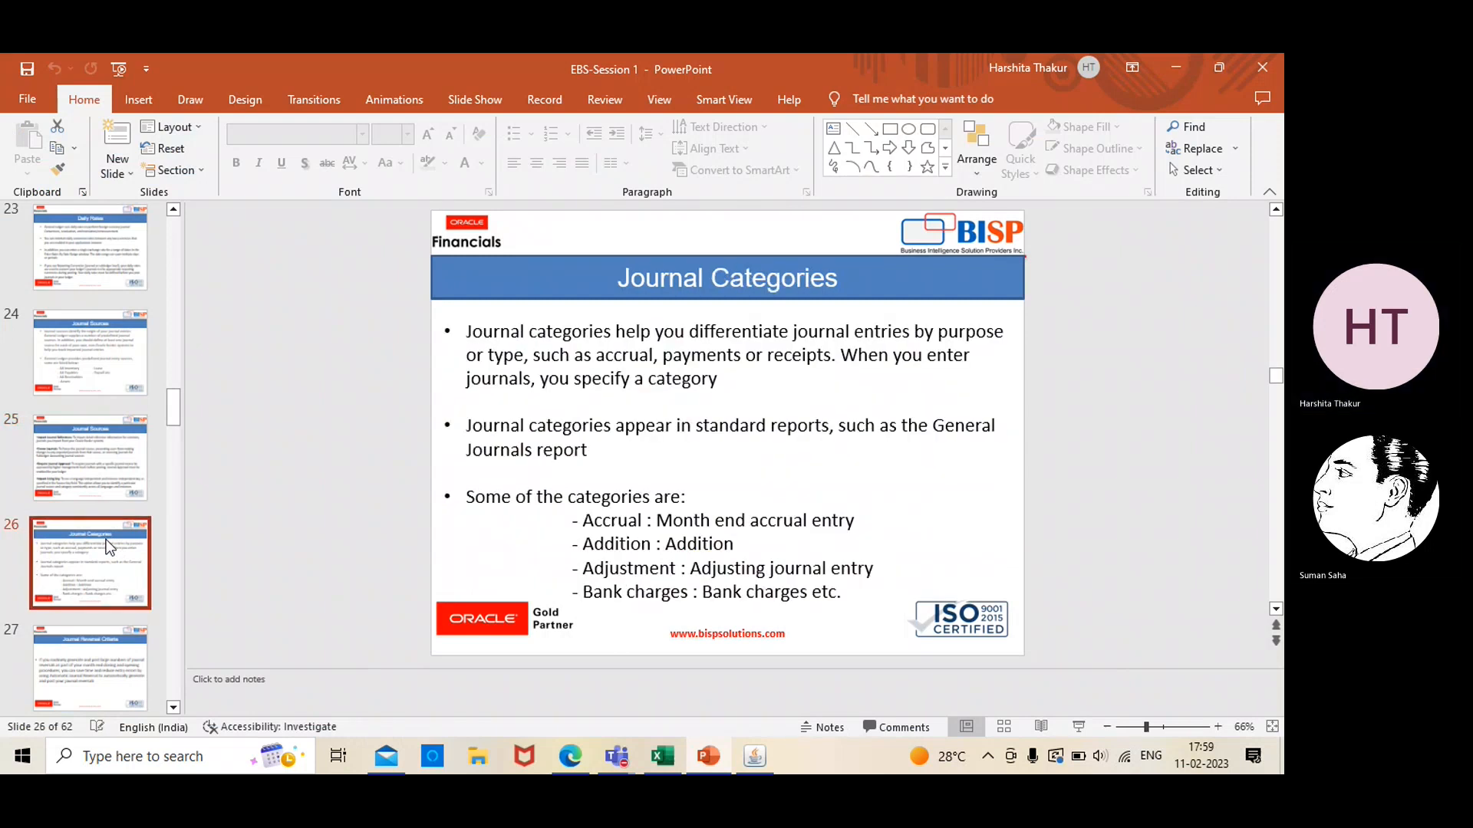
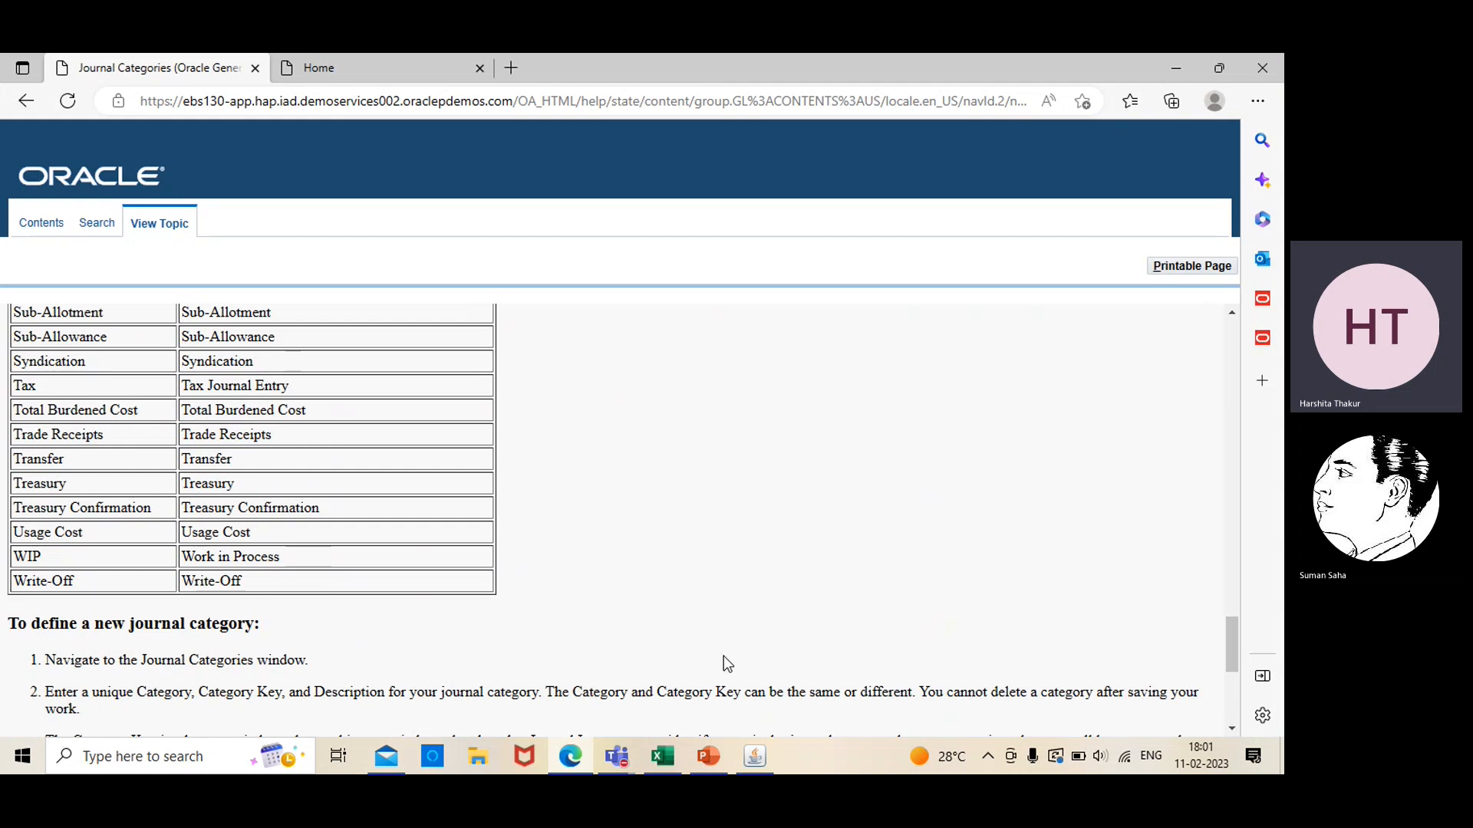
Switch to Oracle Applications and open the Journal Categories form from the Journal setup functions
click(756, 763)
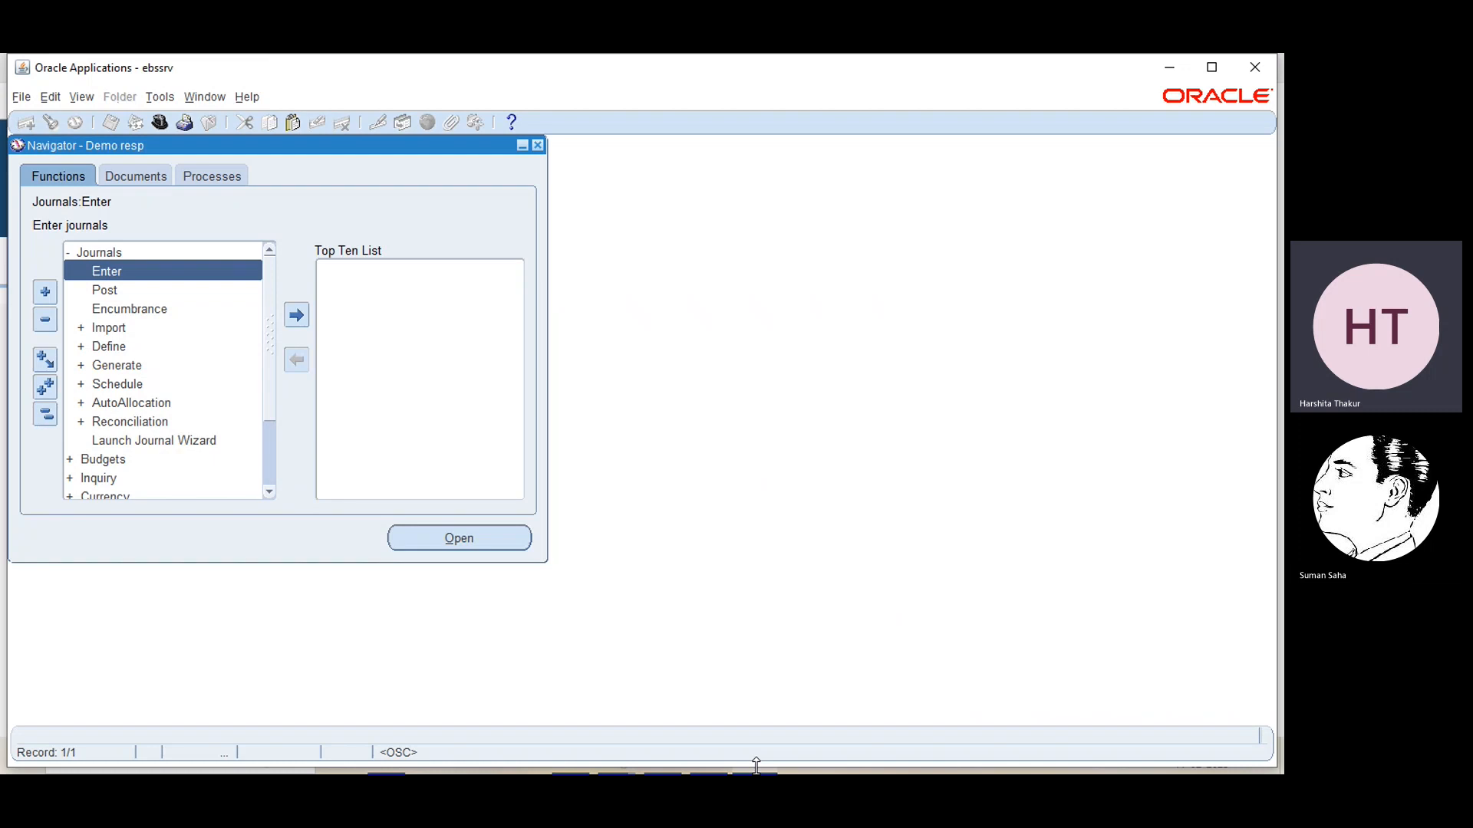
click(268, 493)
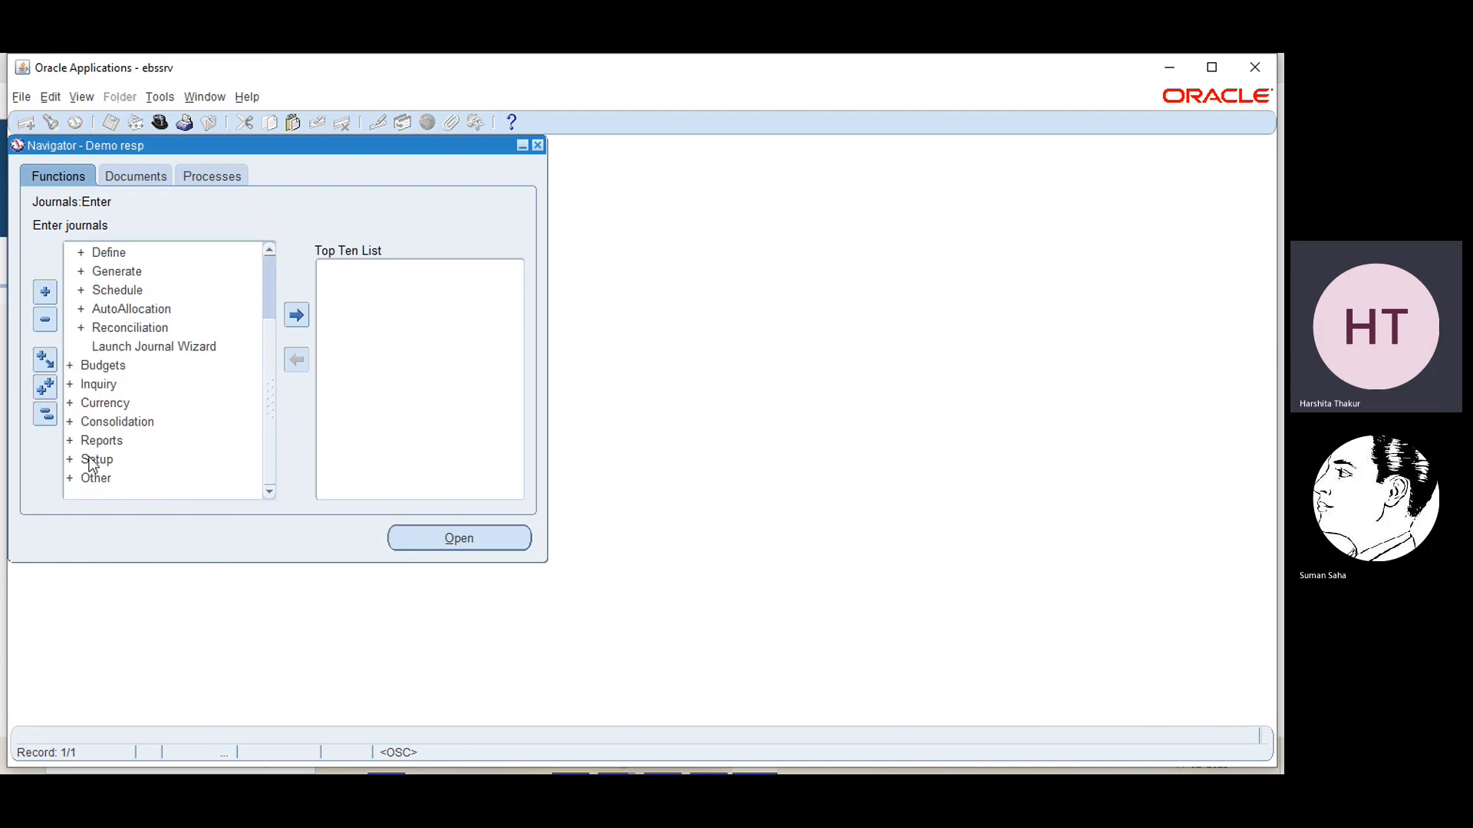
click(91, 461)
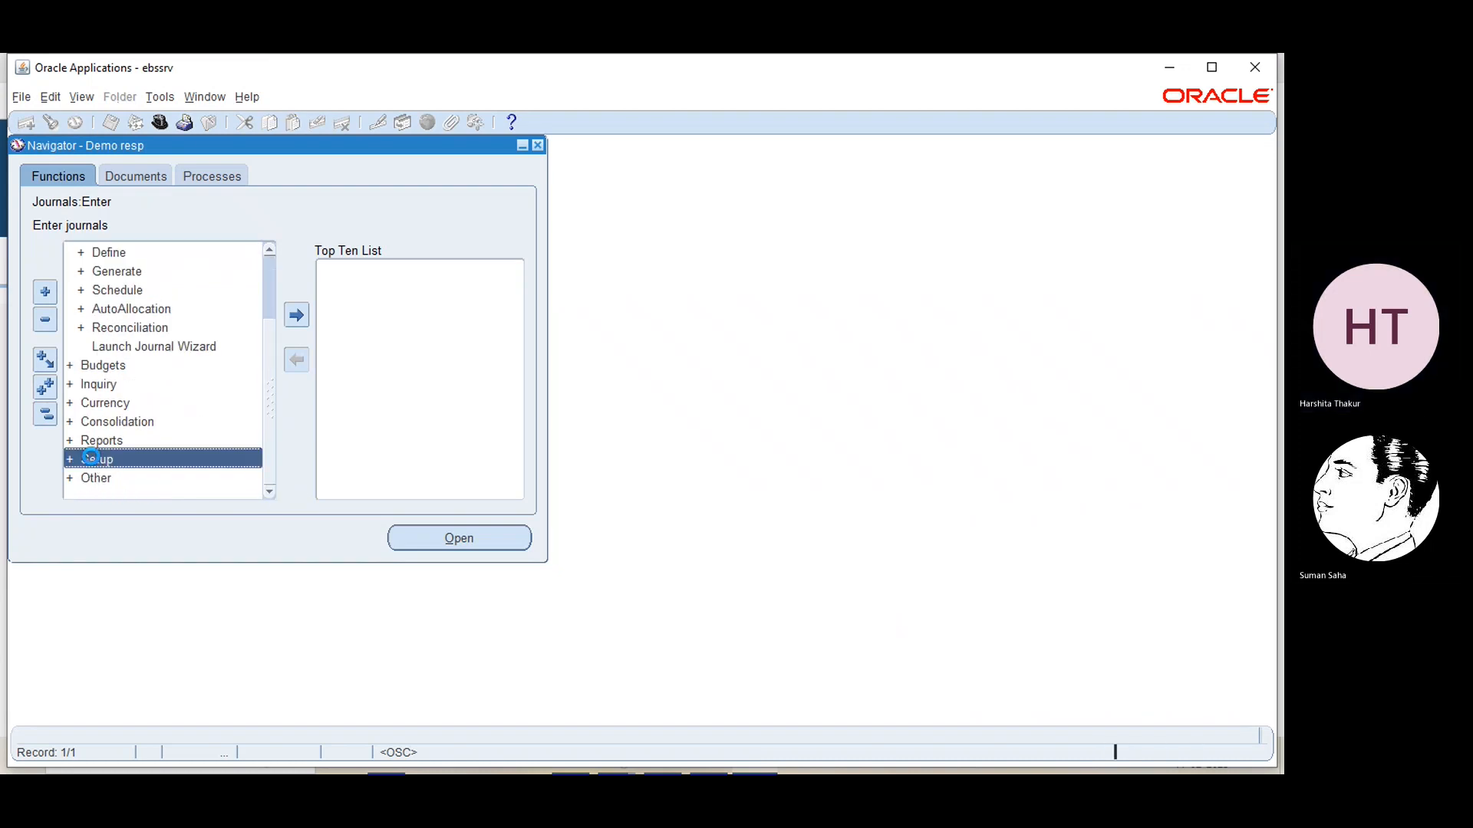
double_click(91, 459)
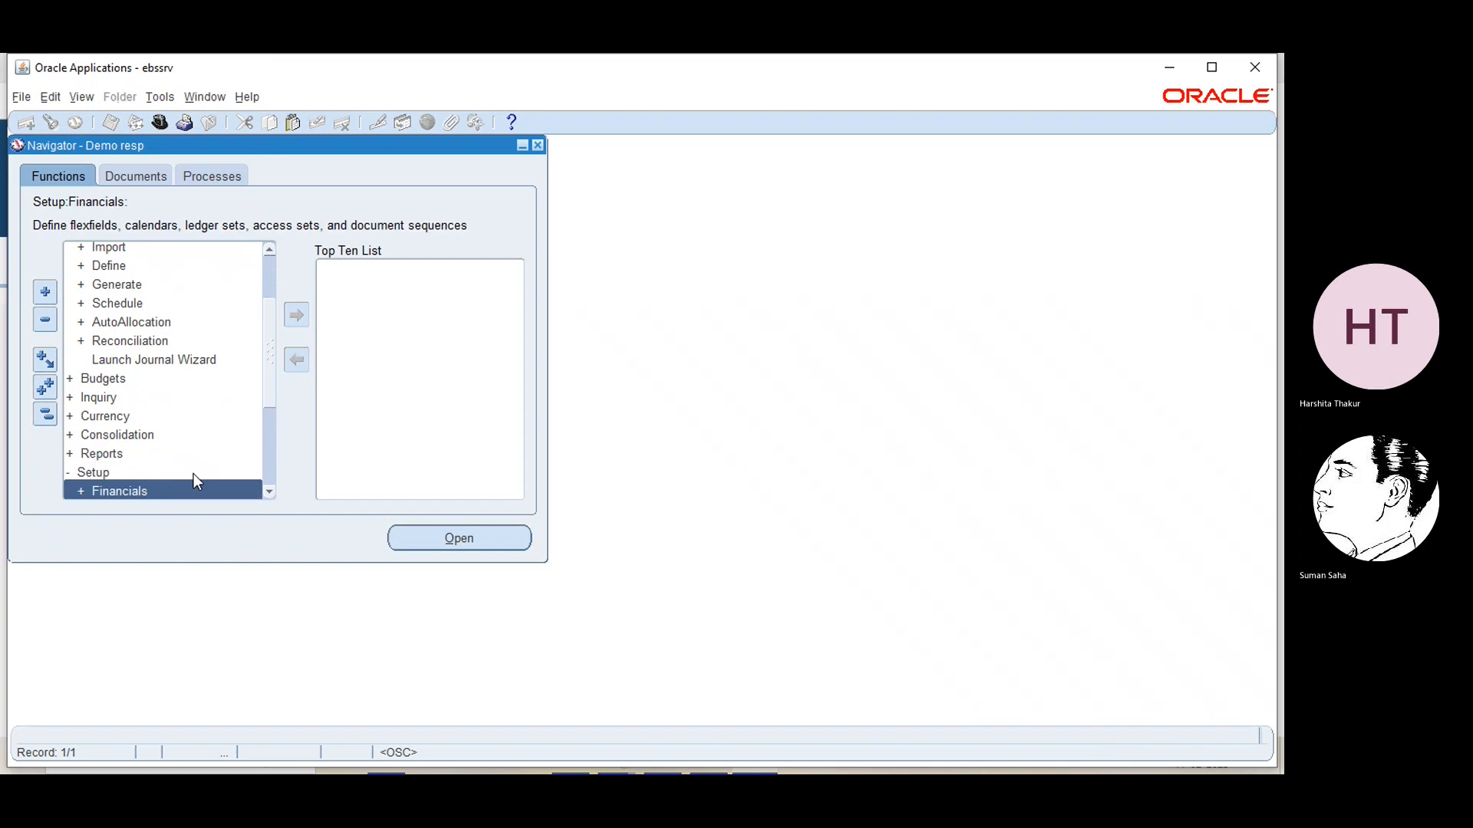
click(269, 494)
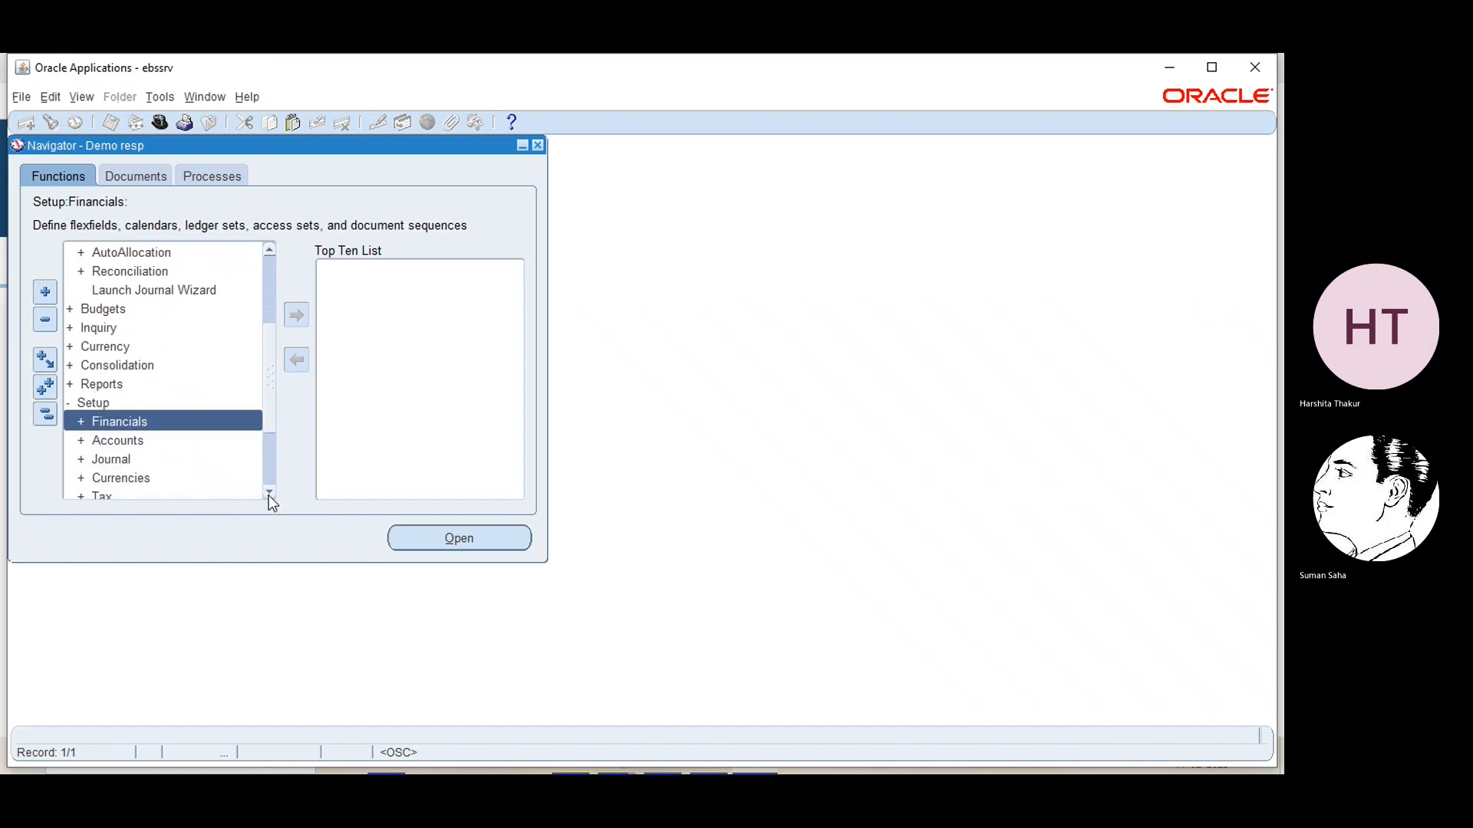
click(269, 494)
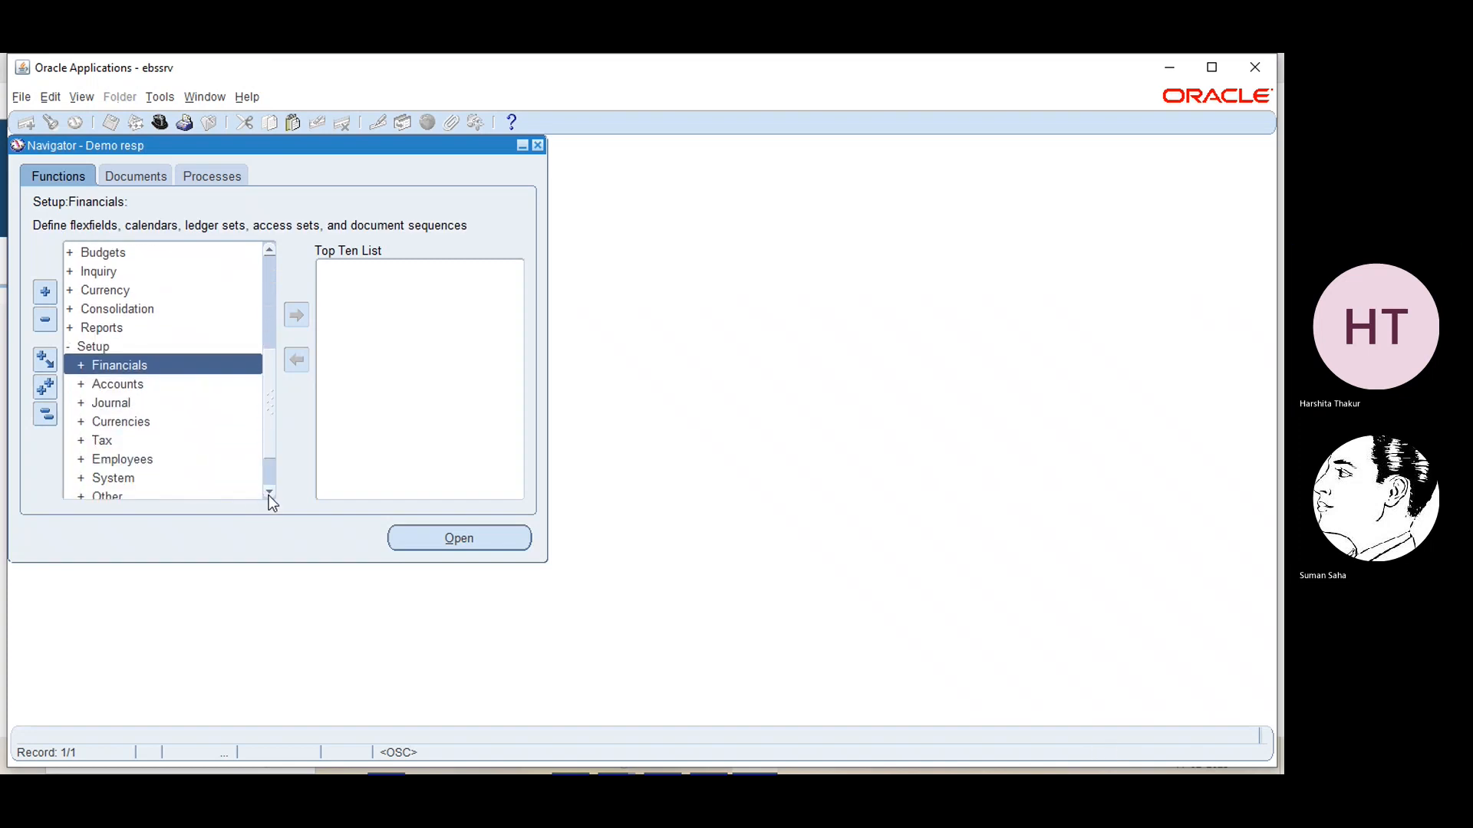
double_click(110, 404)
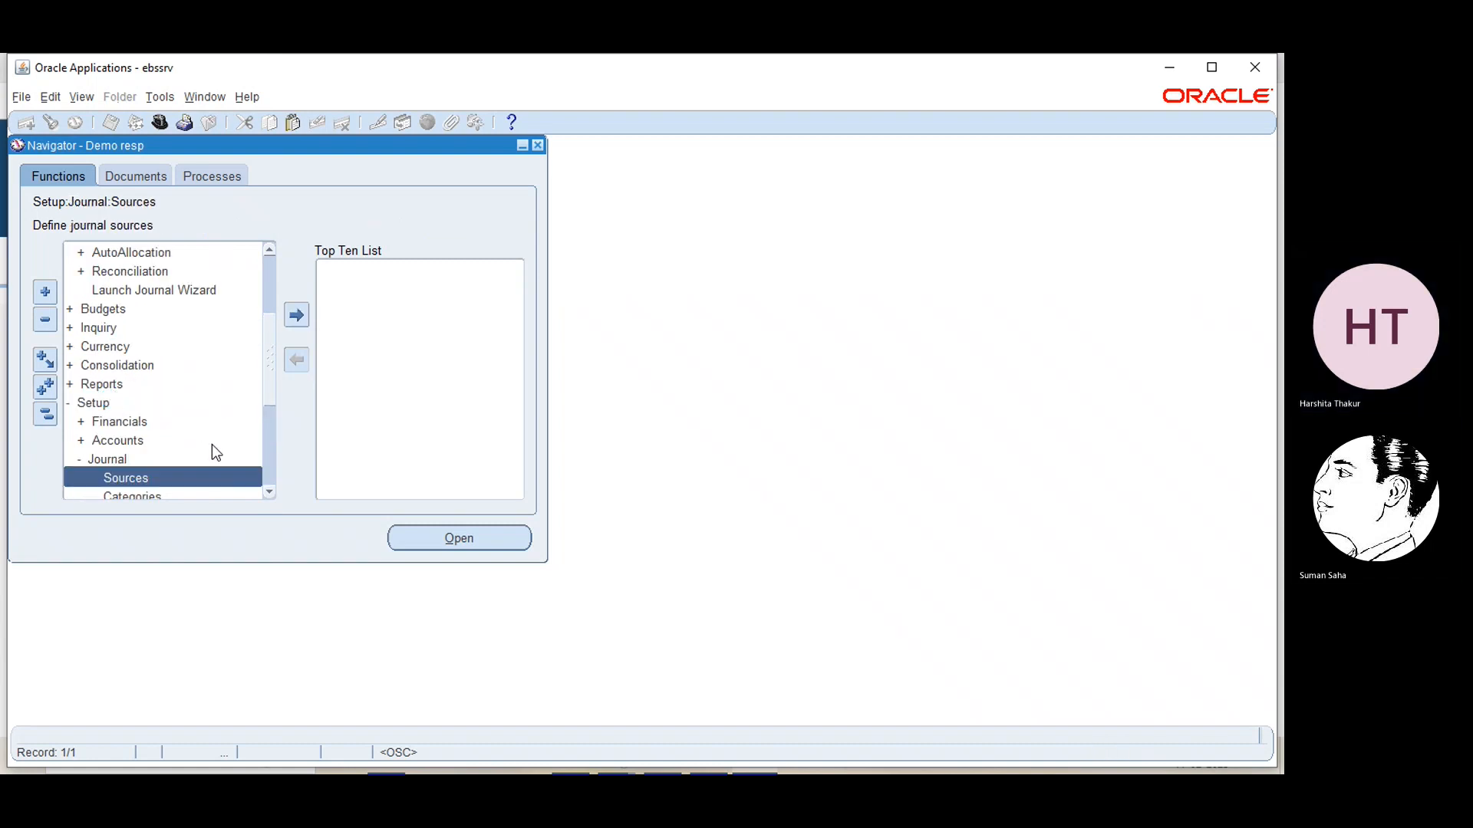
scroll(269, 494, down, 5)
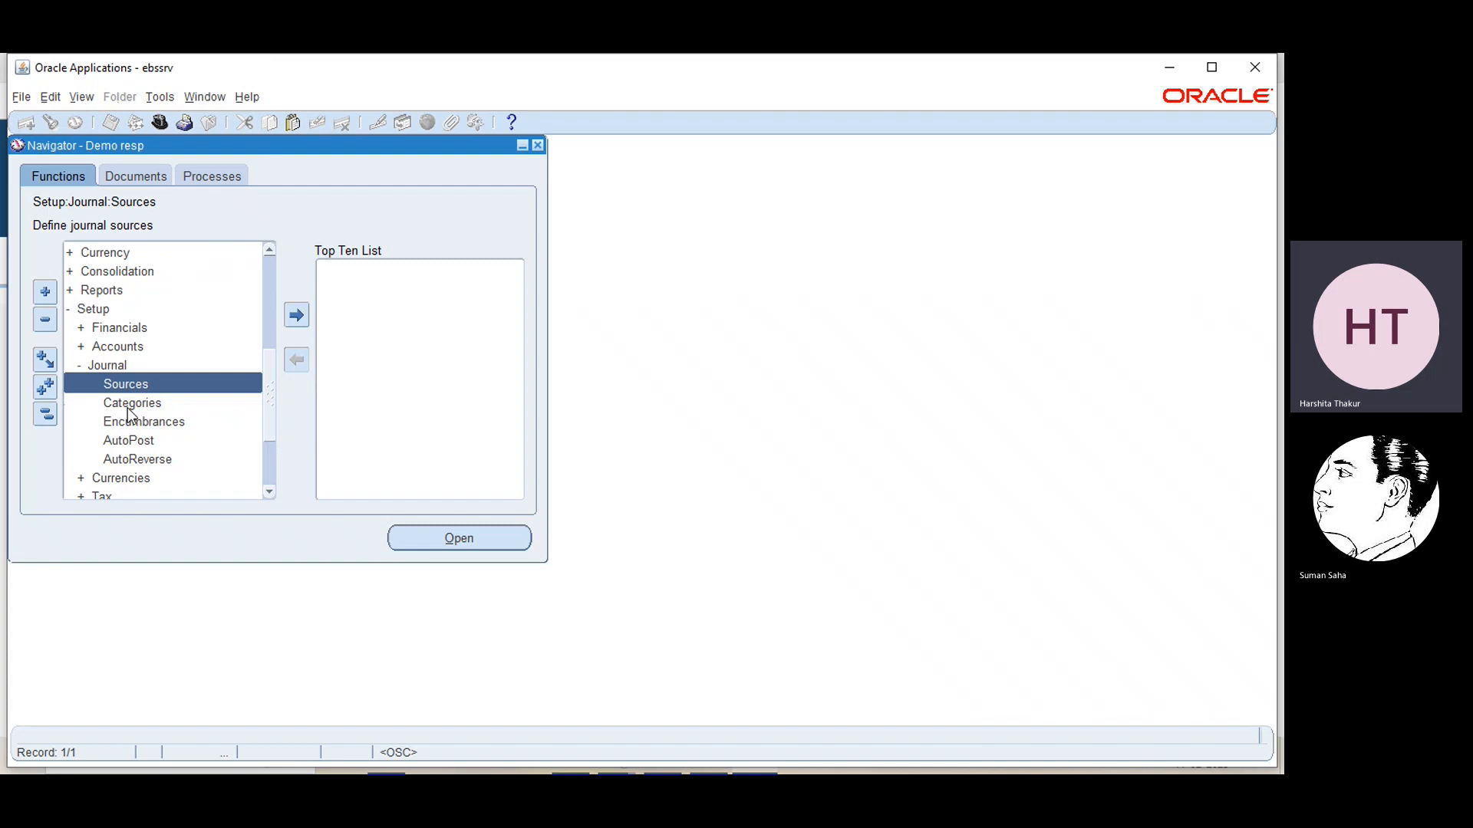
click(127, 405)
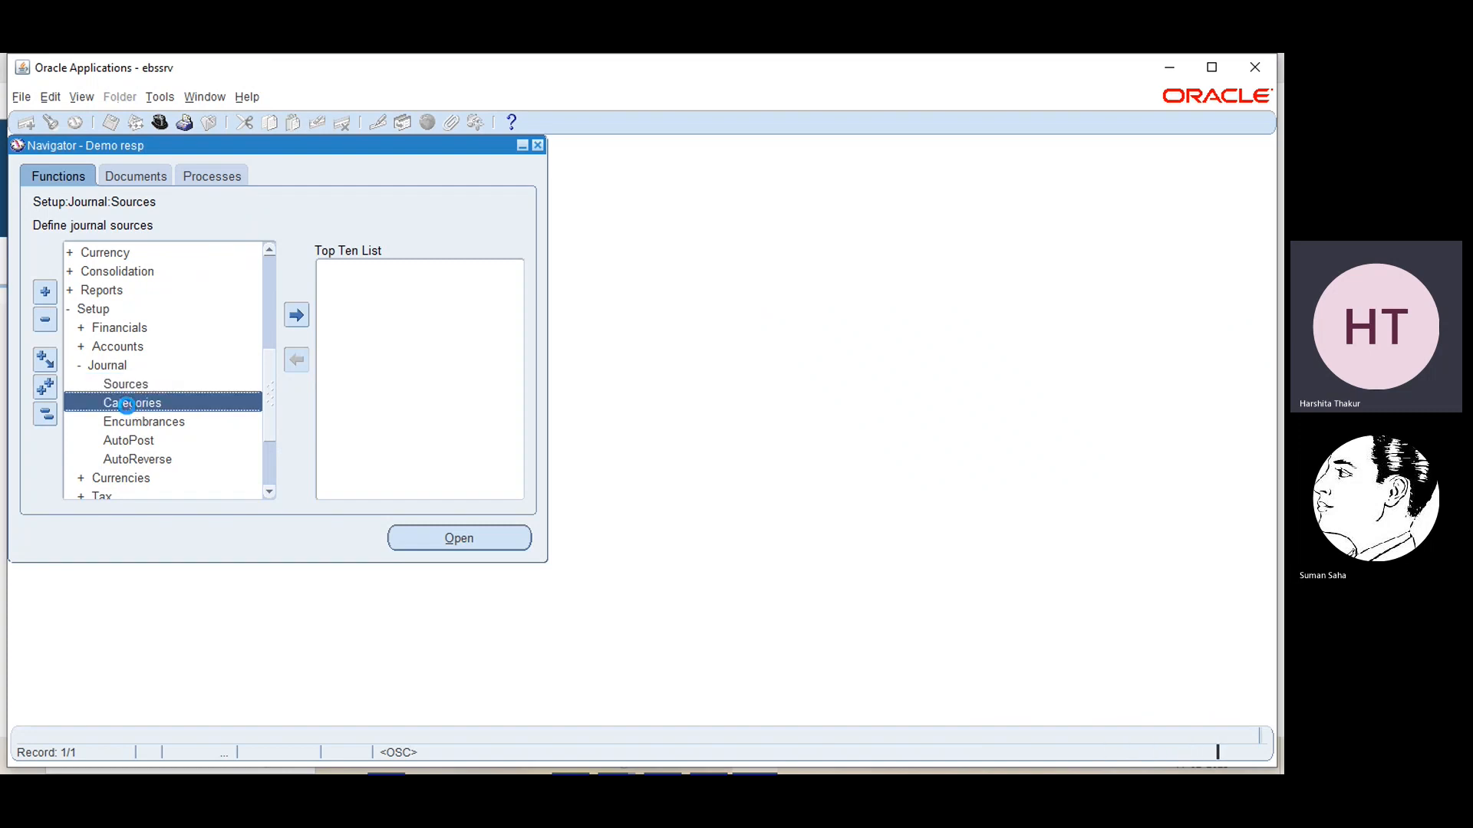
double_click(127, 404)
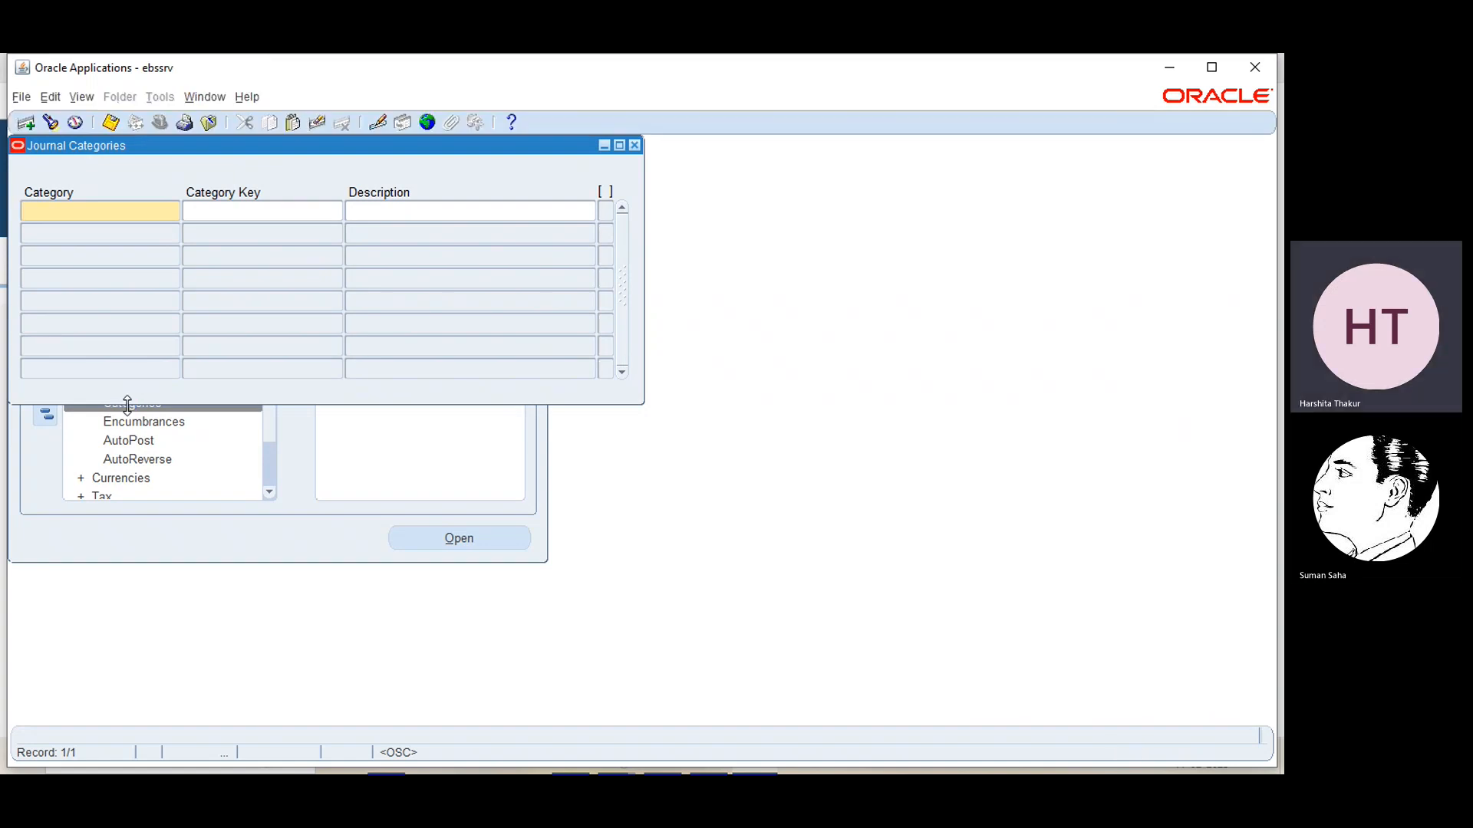
Look through the list of existing journal categories, then close it without choosing one
click(51, 124)
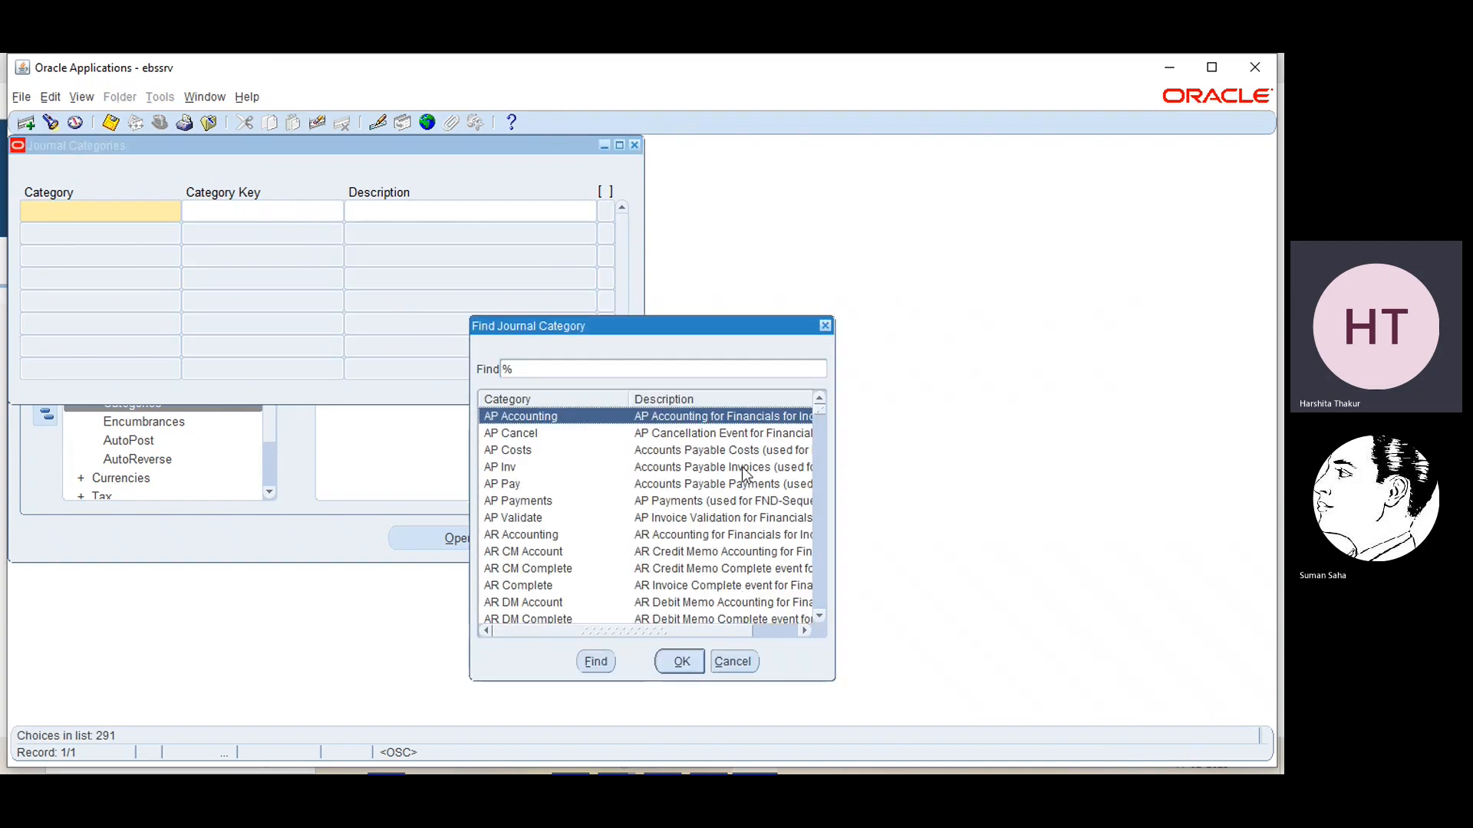
click(819, 618)
click(818, 615)
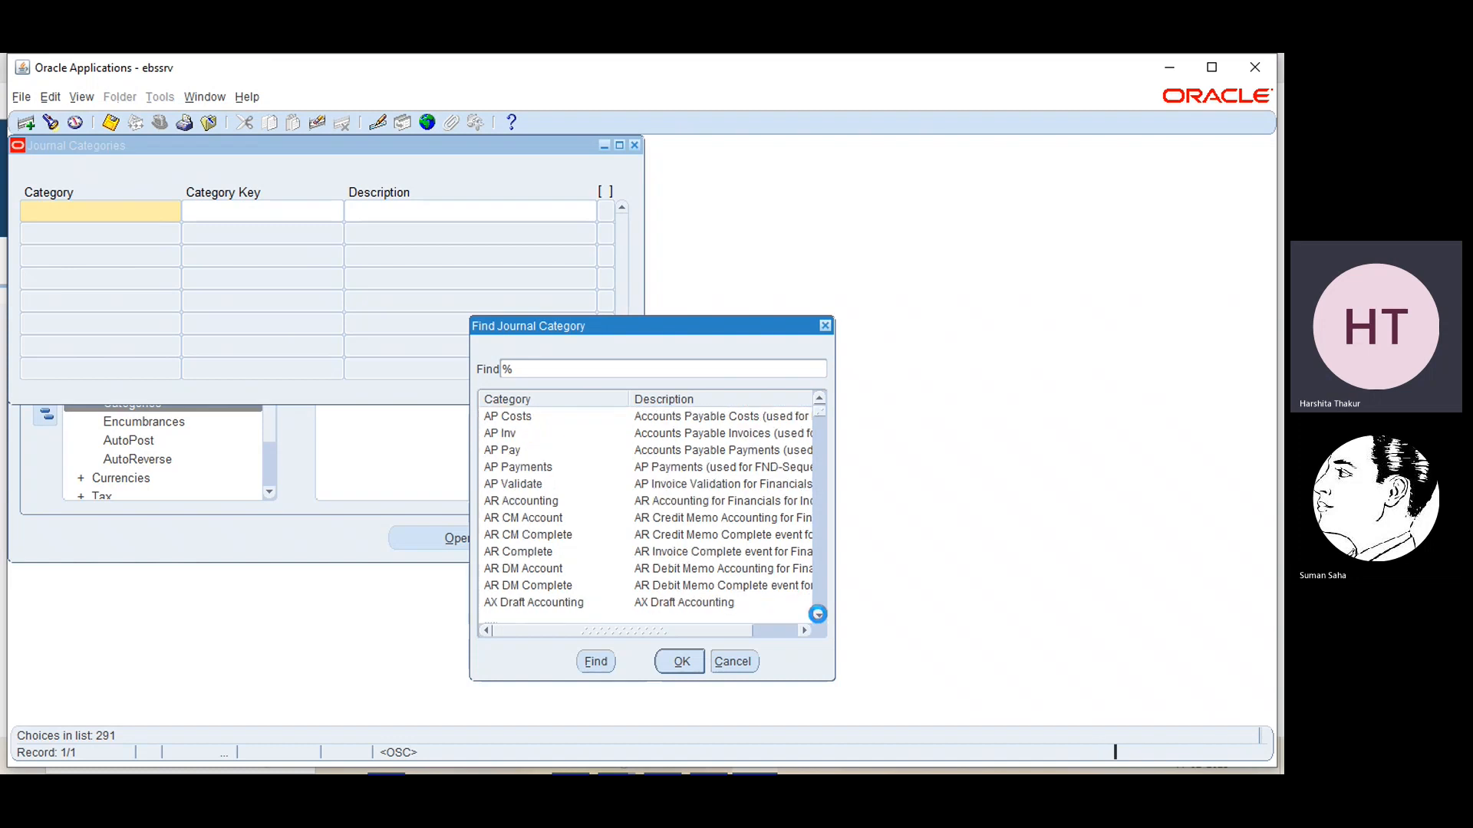
click(818, 614)
click(819, 616)
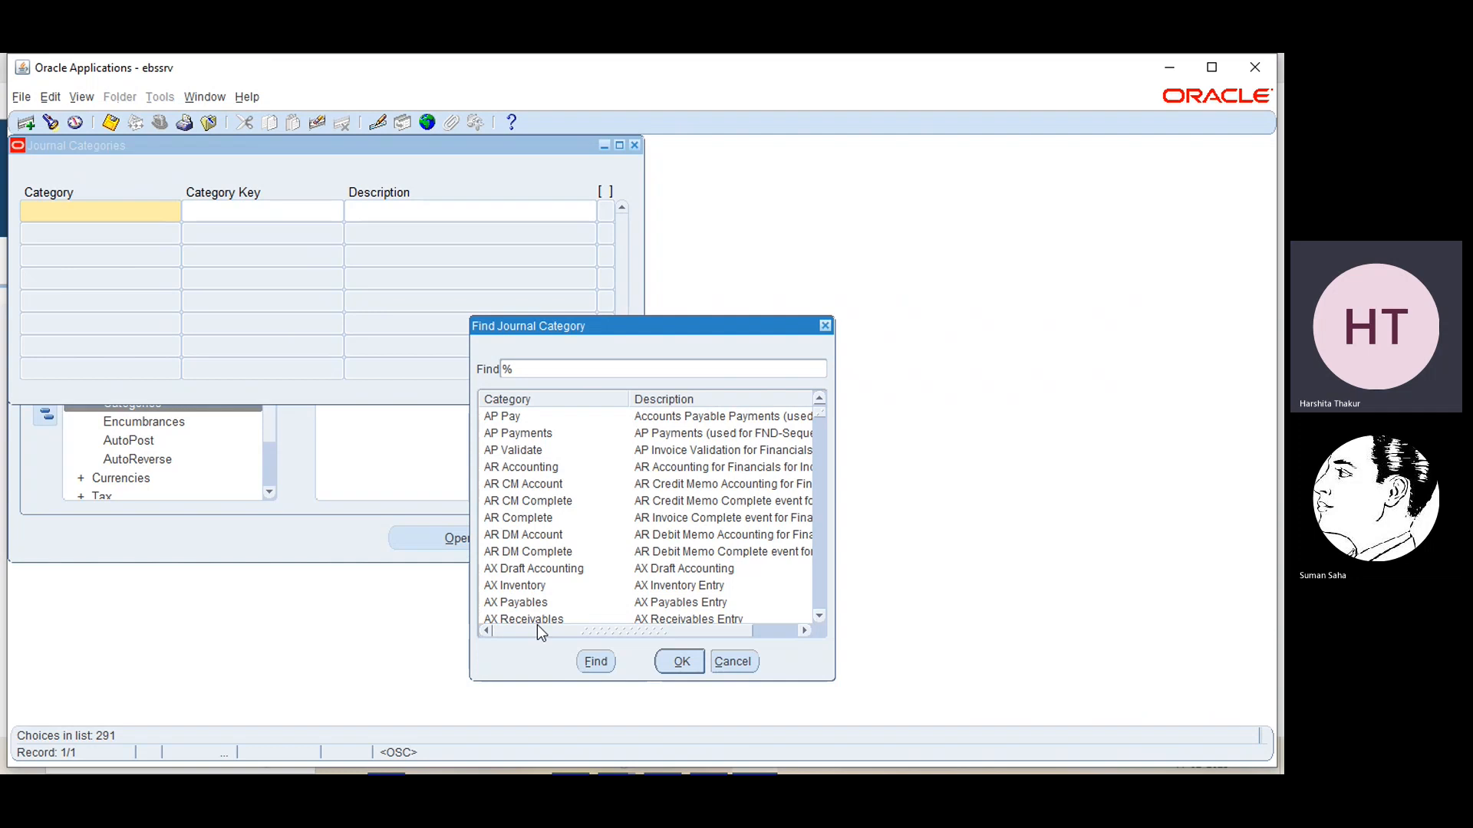
click(824, 328)
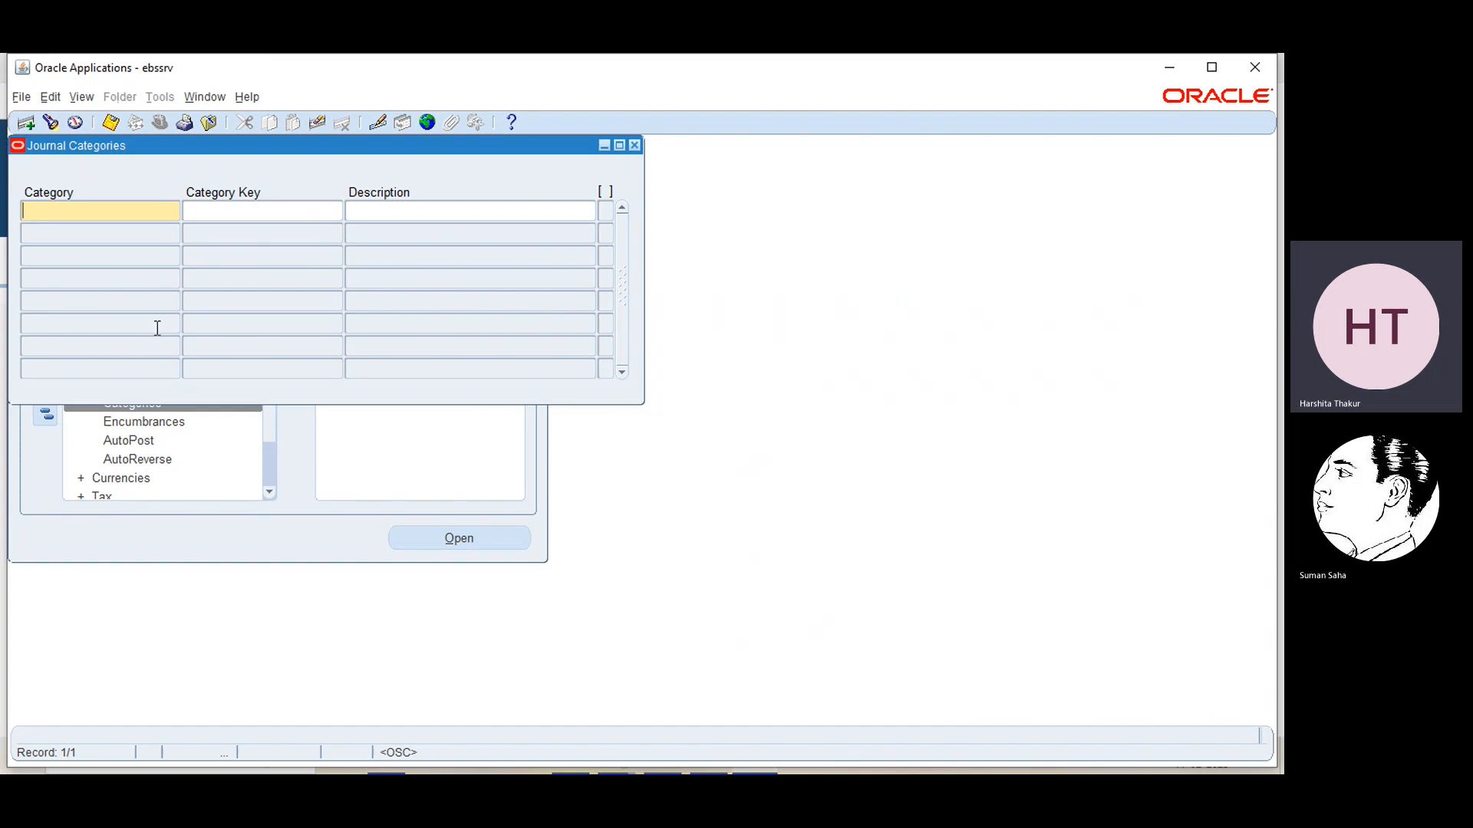
Define a new journal category with "EBS category" as both its Category and Category Key
text(EBS)
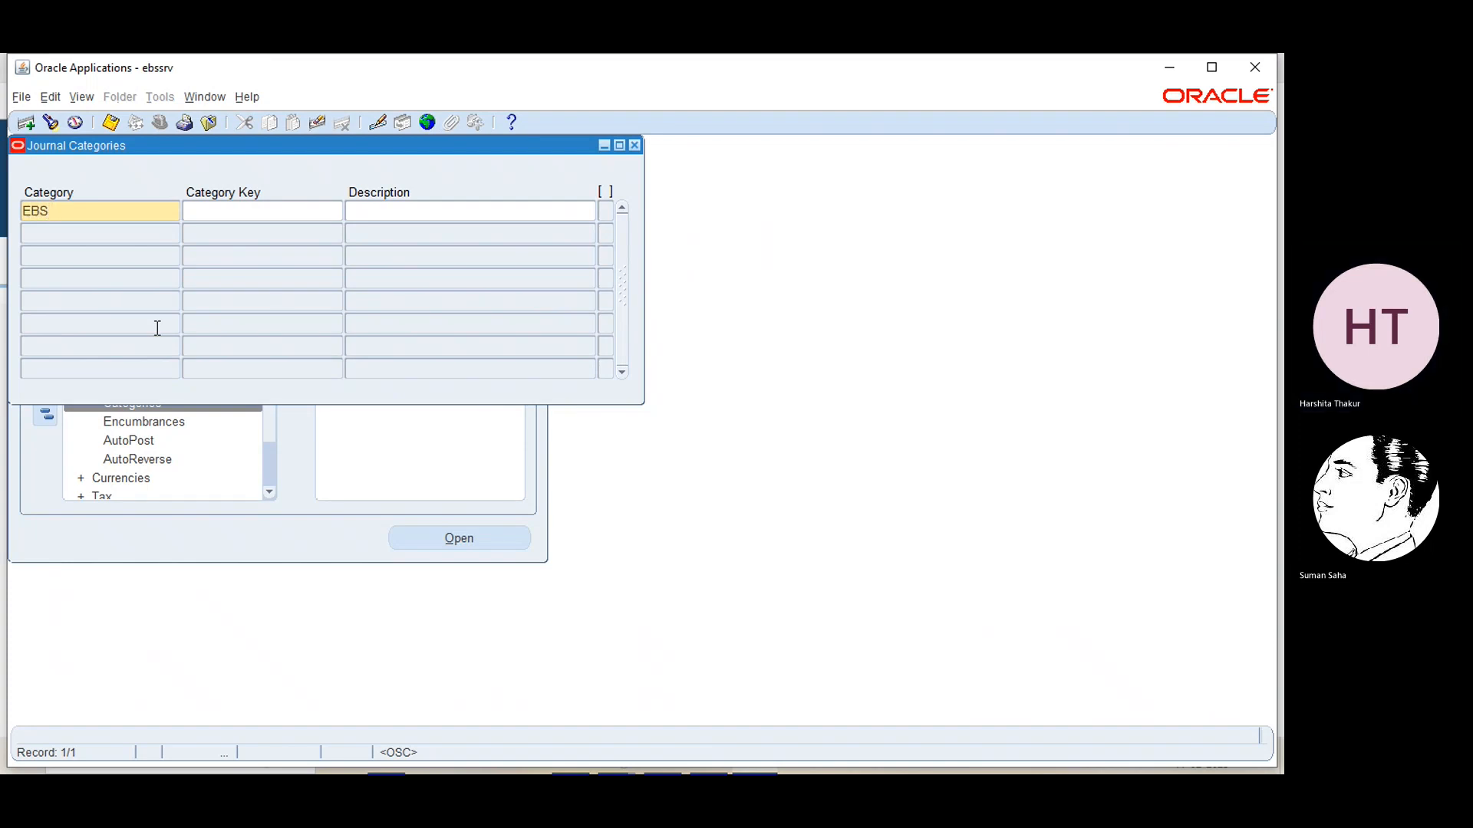
text( cate)
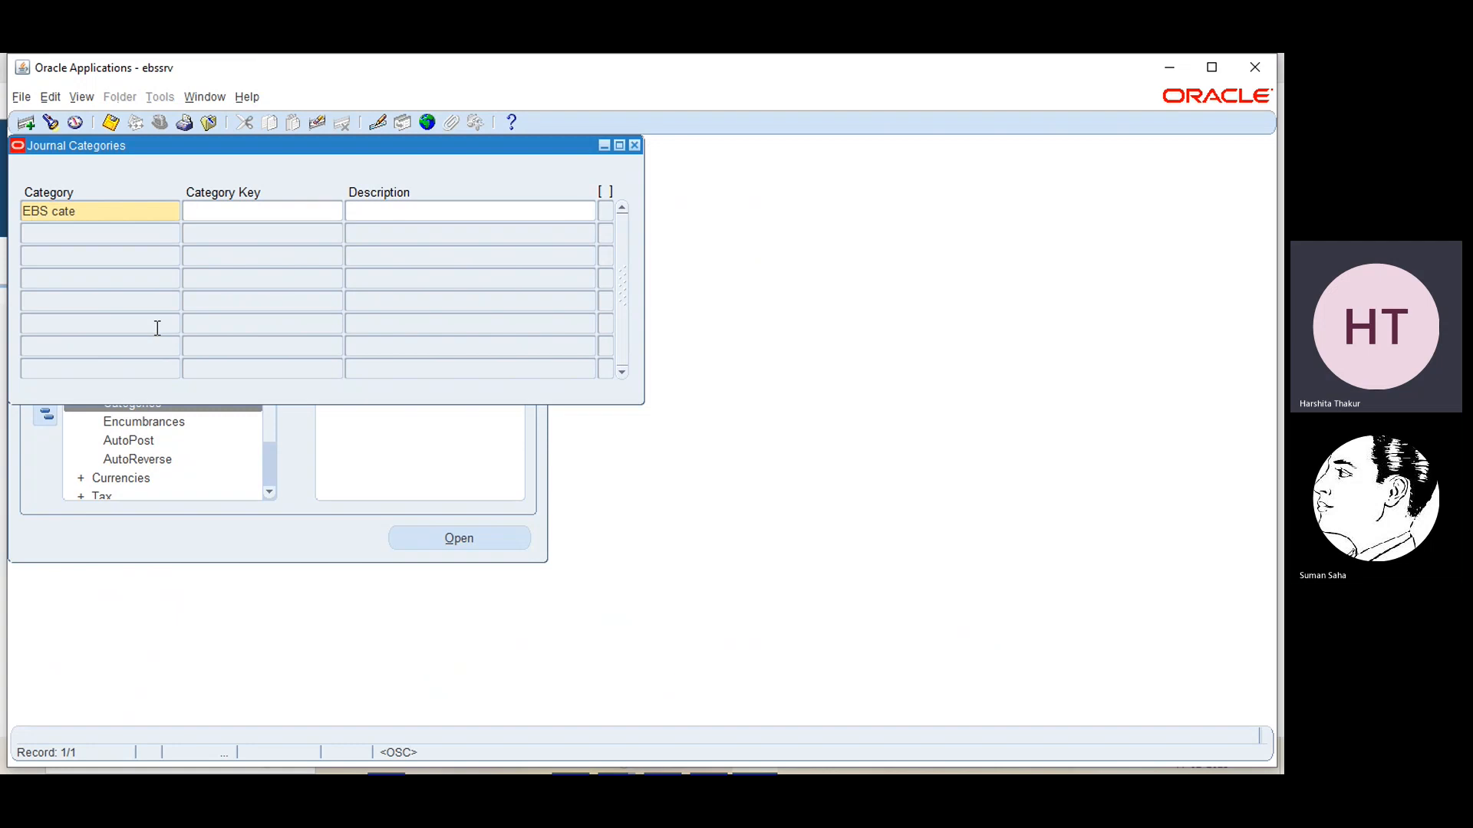
text(gory)
click(203, 206)
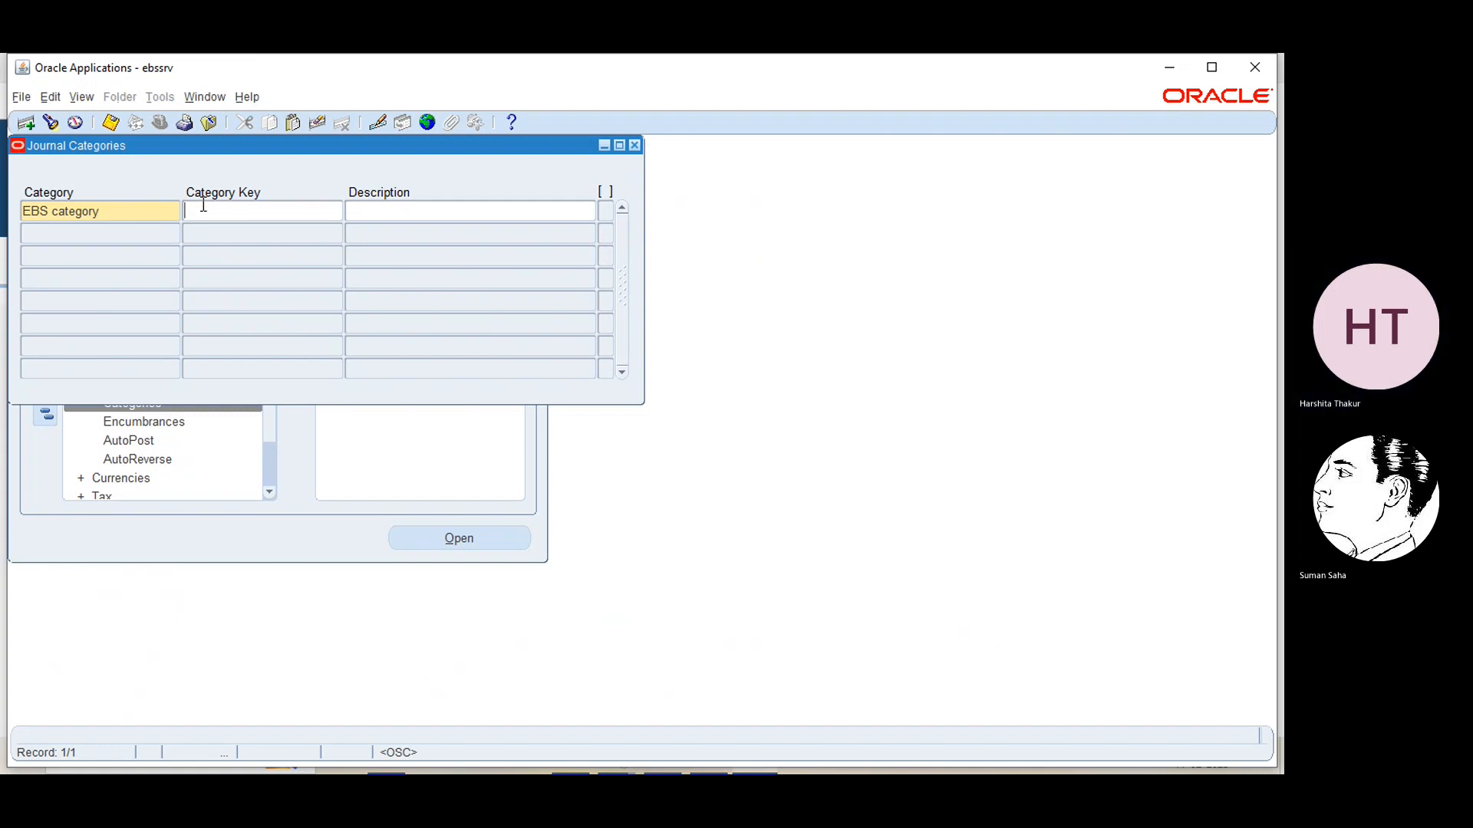
text(EBS category)
Describe the new category as "test purpose", save the record and close the Journal Categories form
click(373, 209)
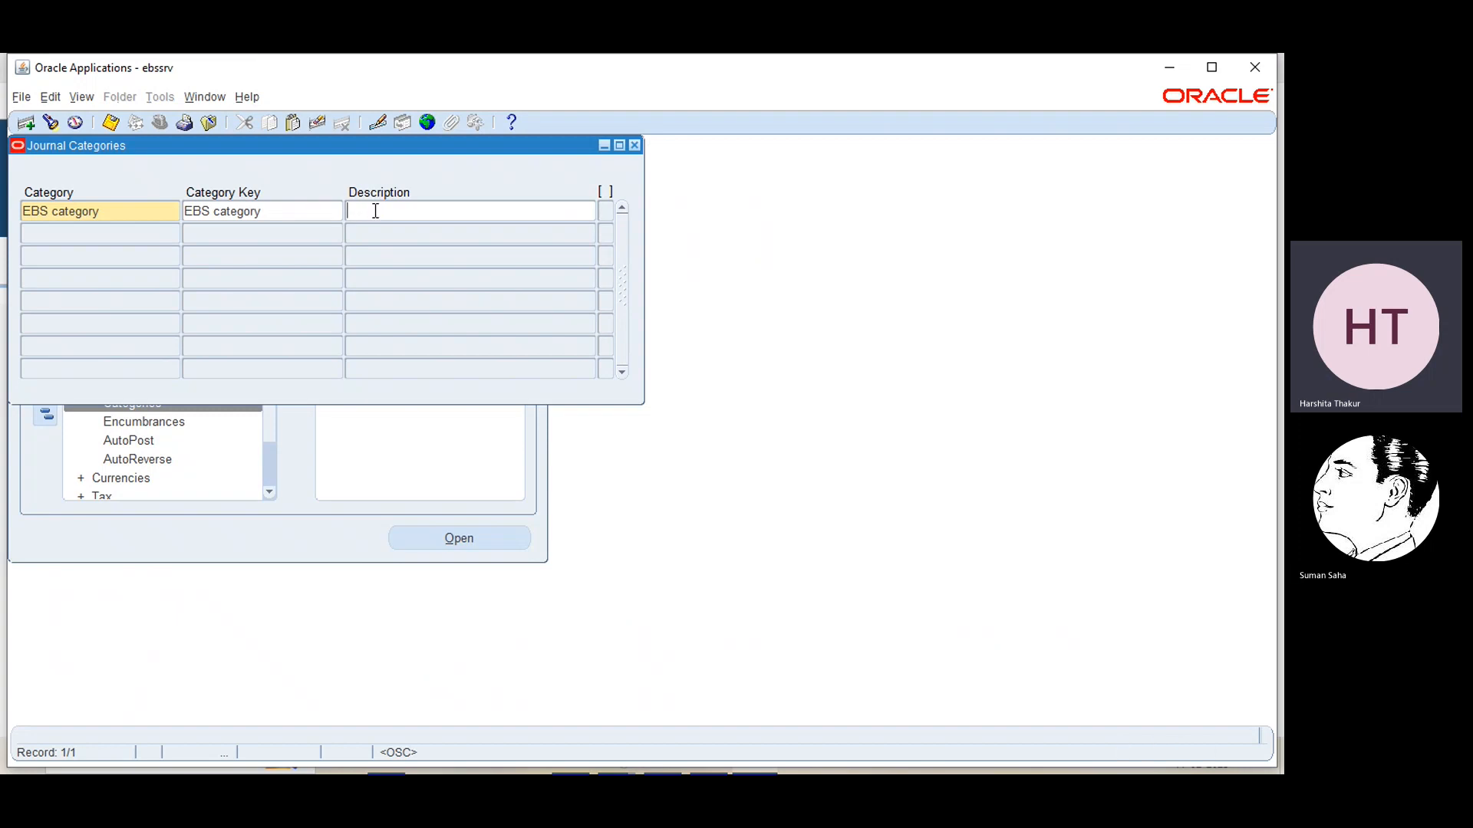
text(test pu)
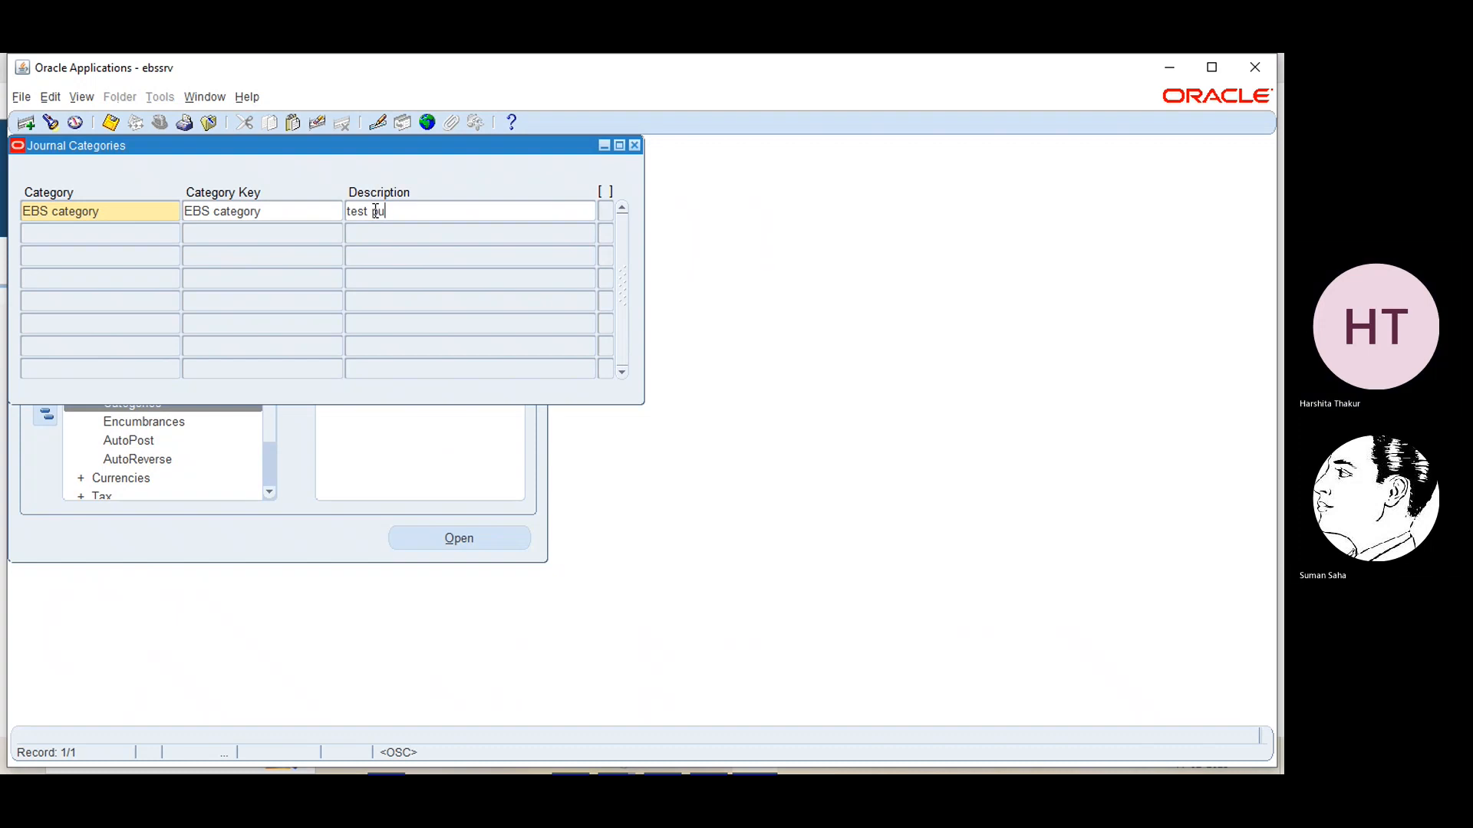
text(rpose)
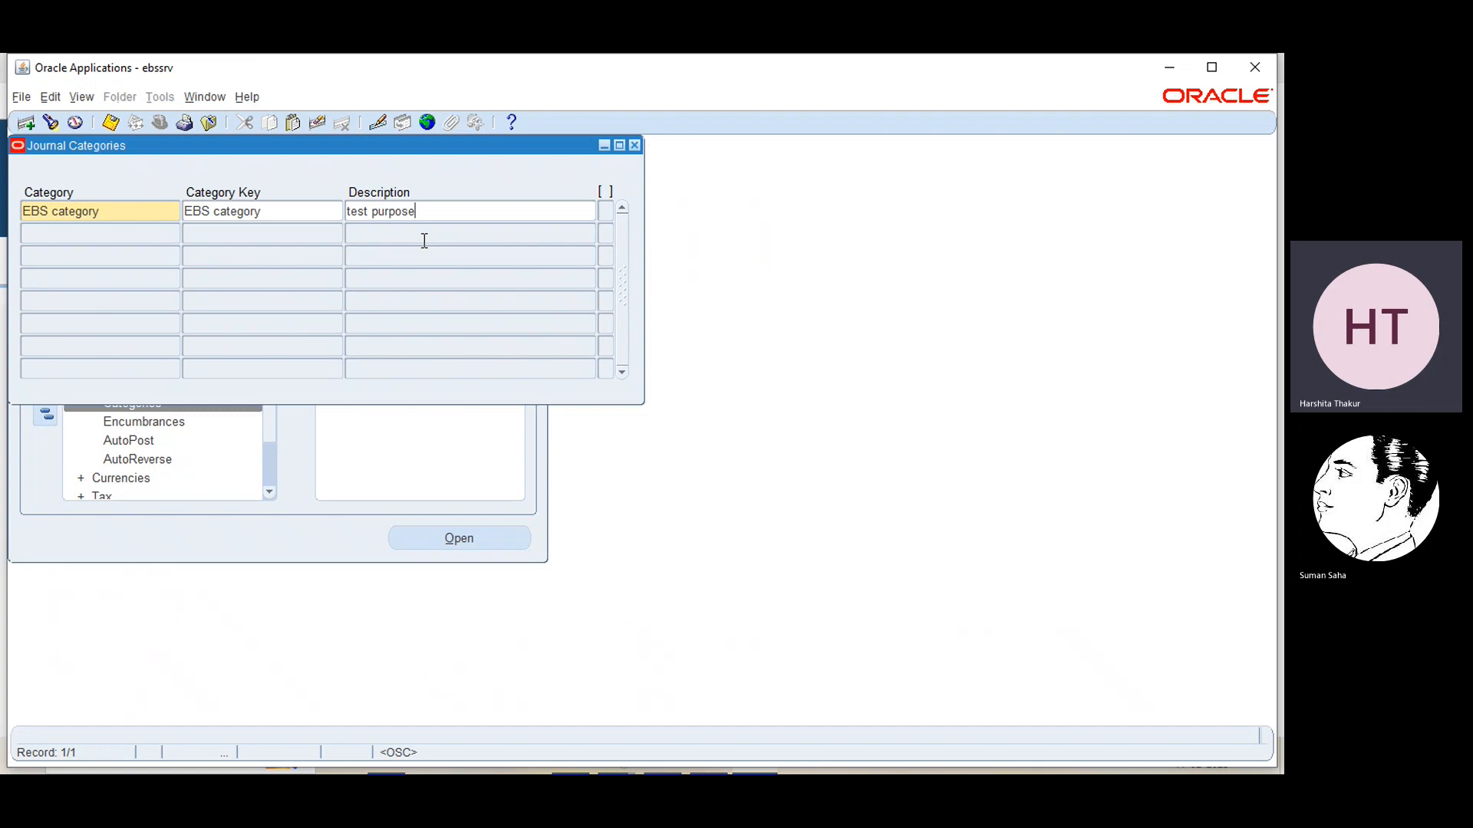
key(ctrl+s)
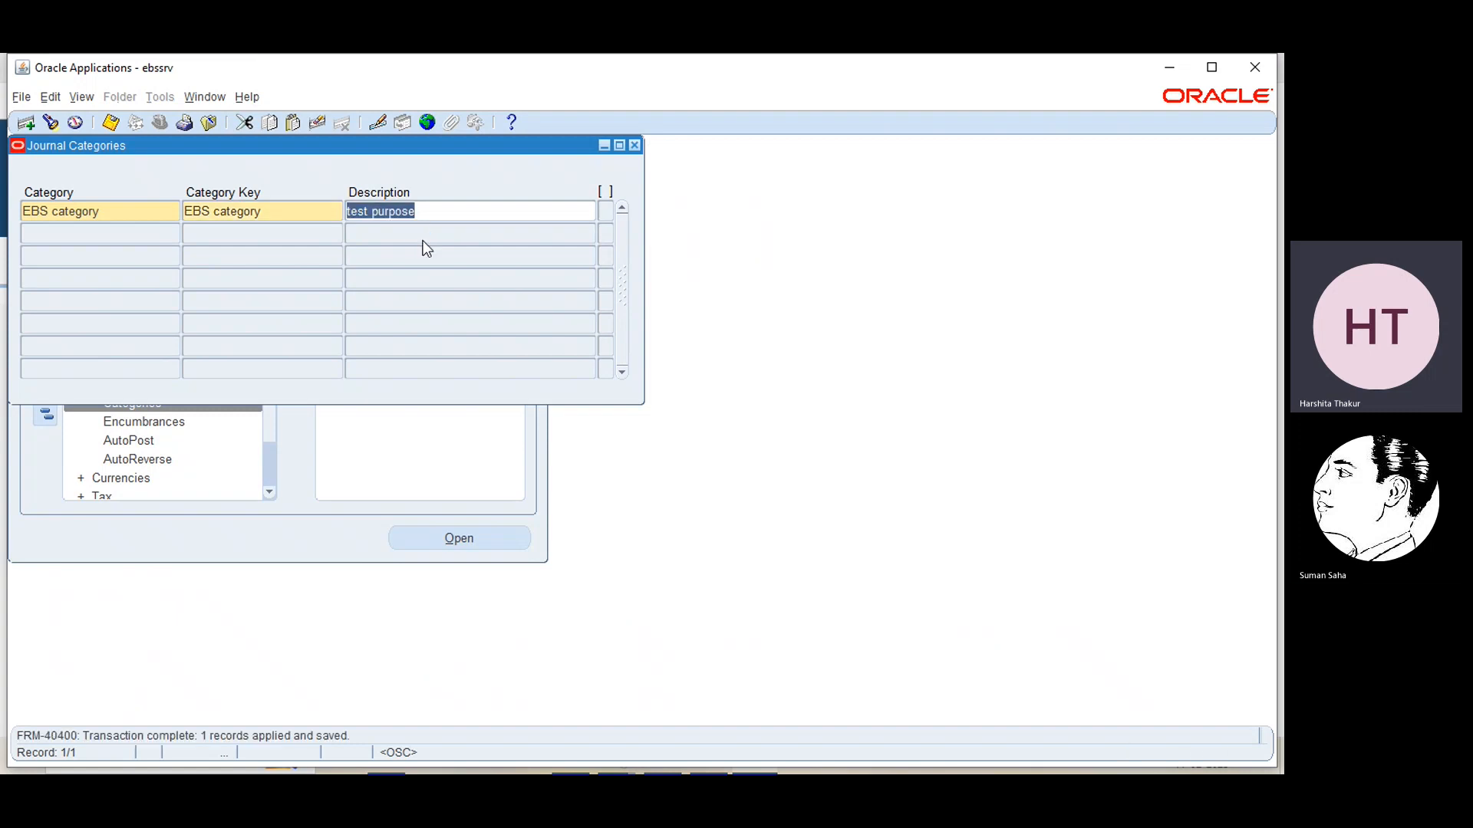
click(635, 147)
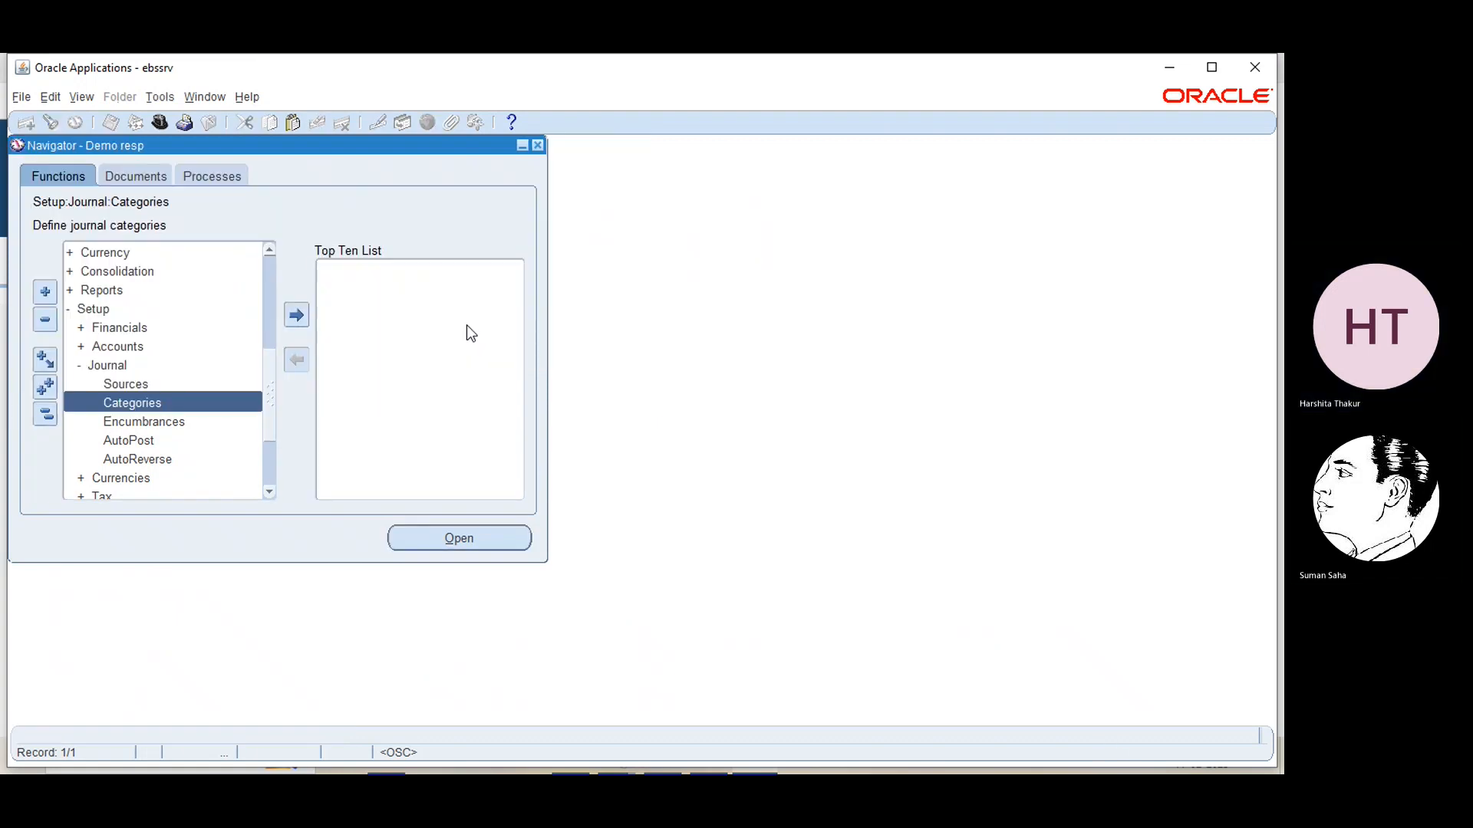
Open the Enter Journals function and start a new journal
click(273, 274)
click(270, 251)
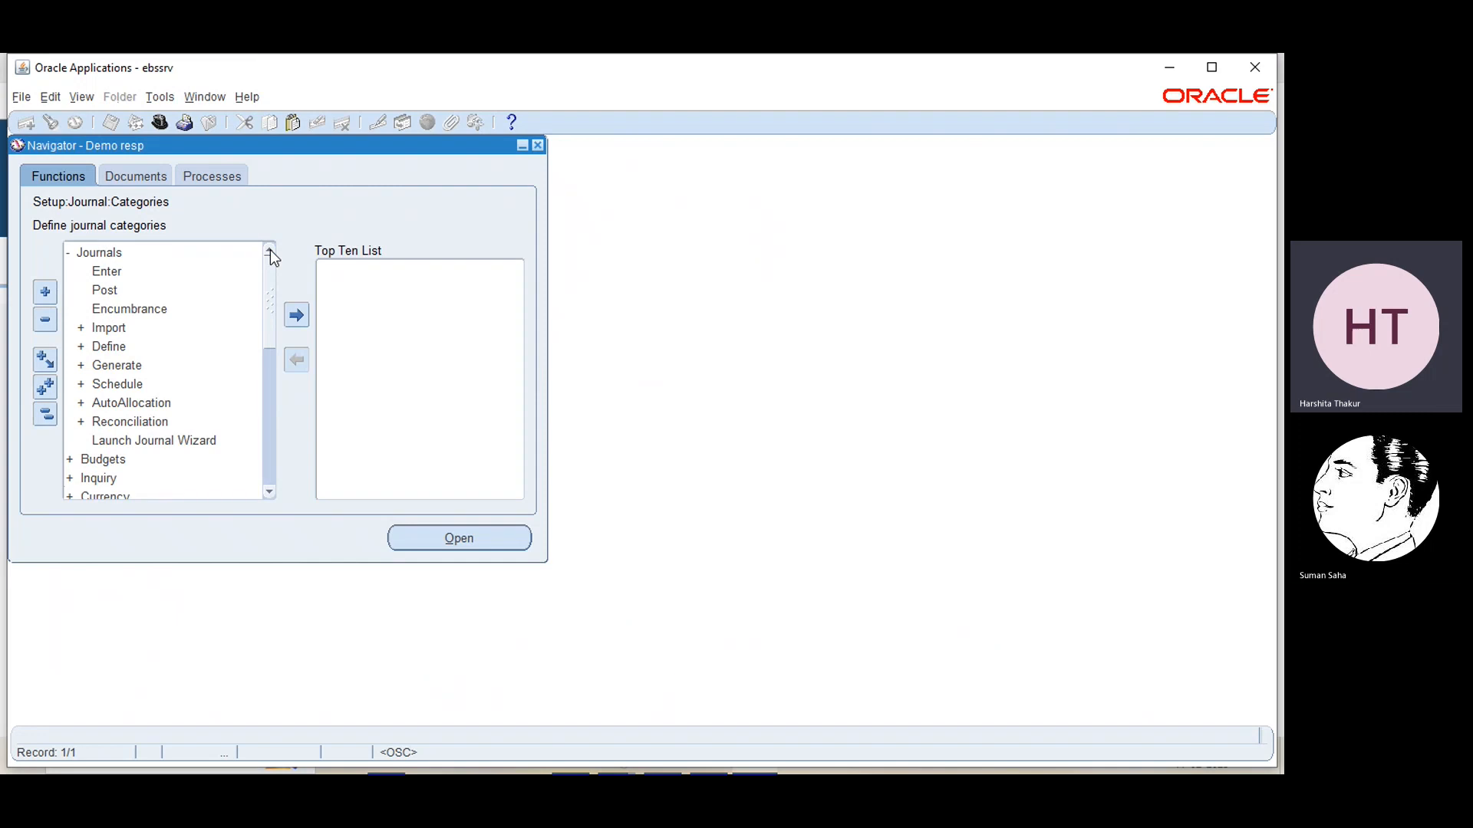
double_click(106, 272)
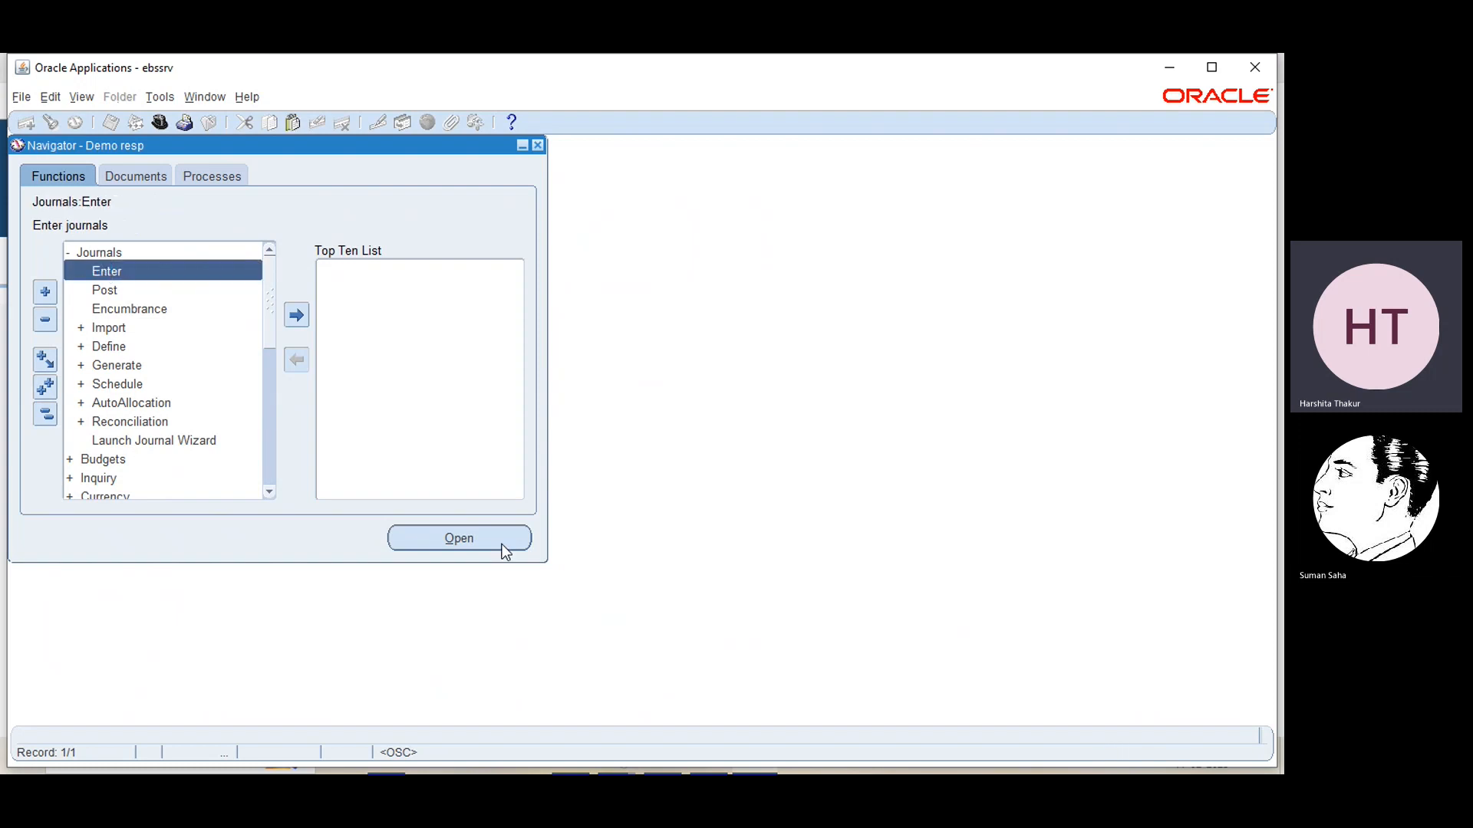
click(447, 540)
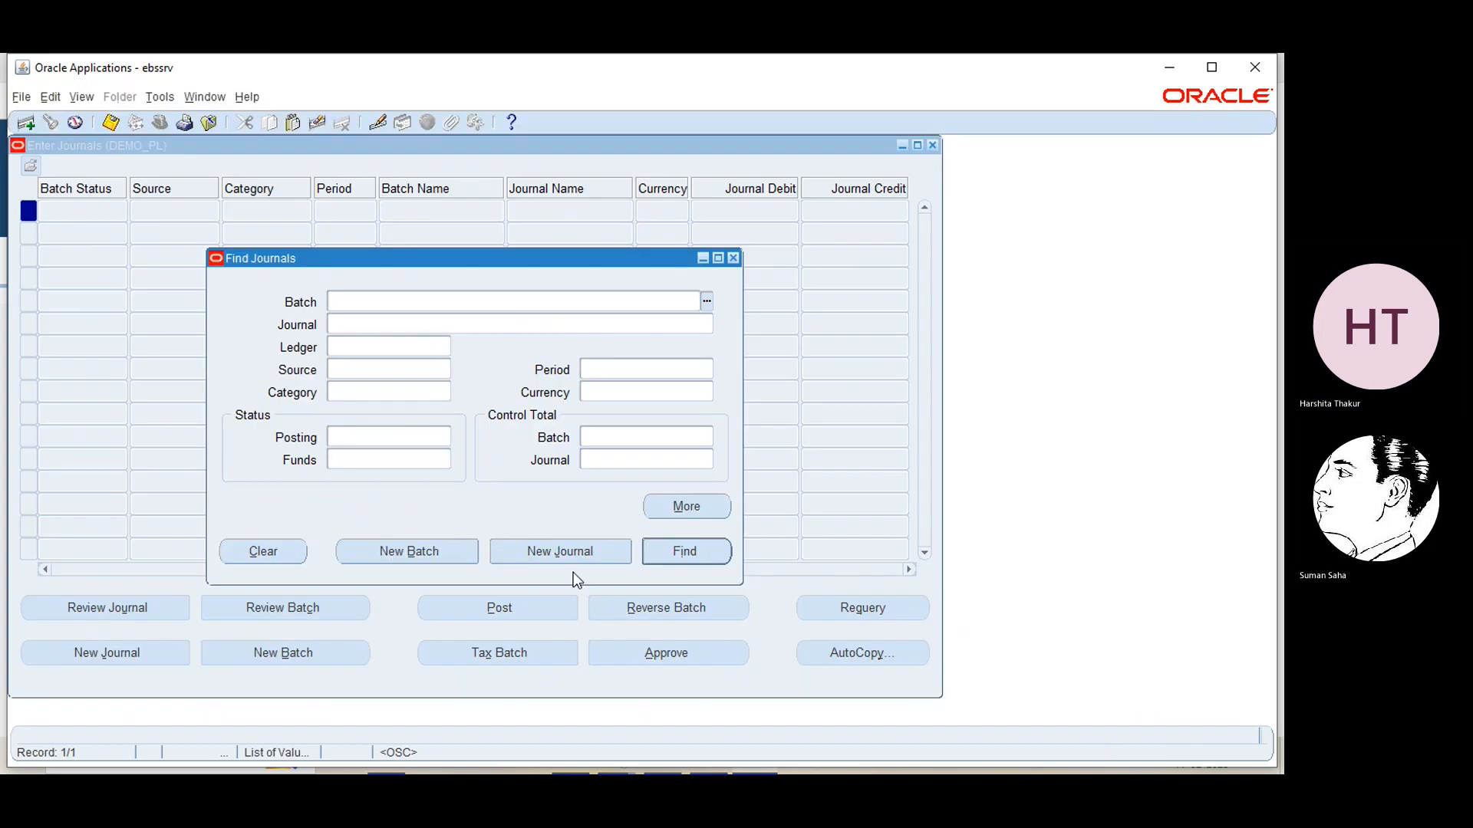
click(573, 550)
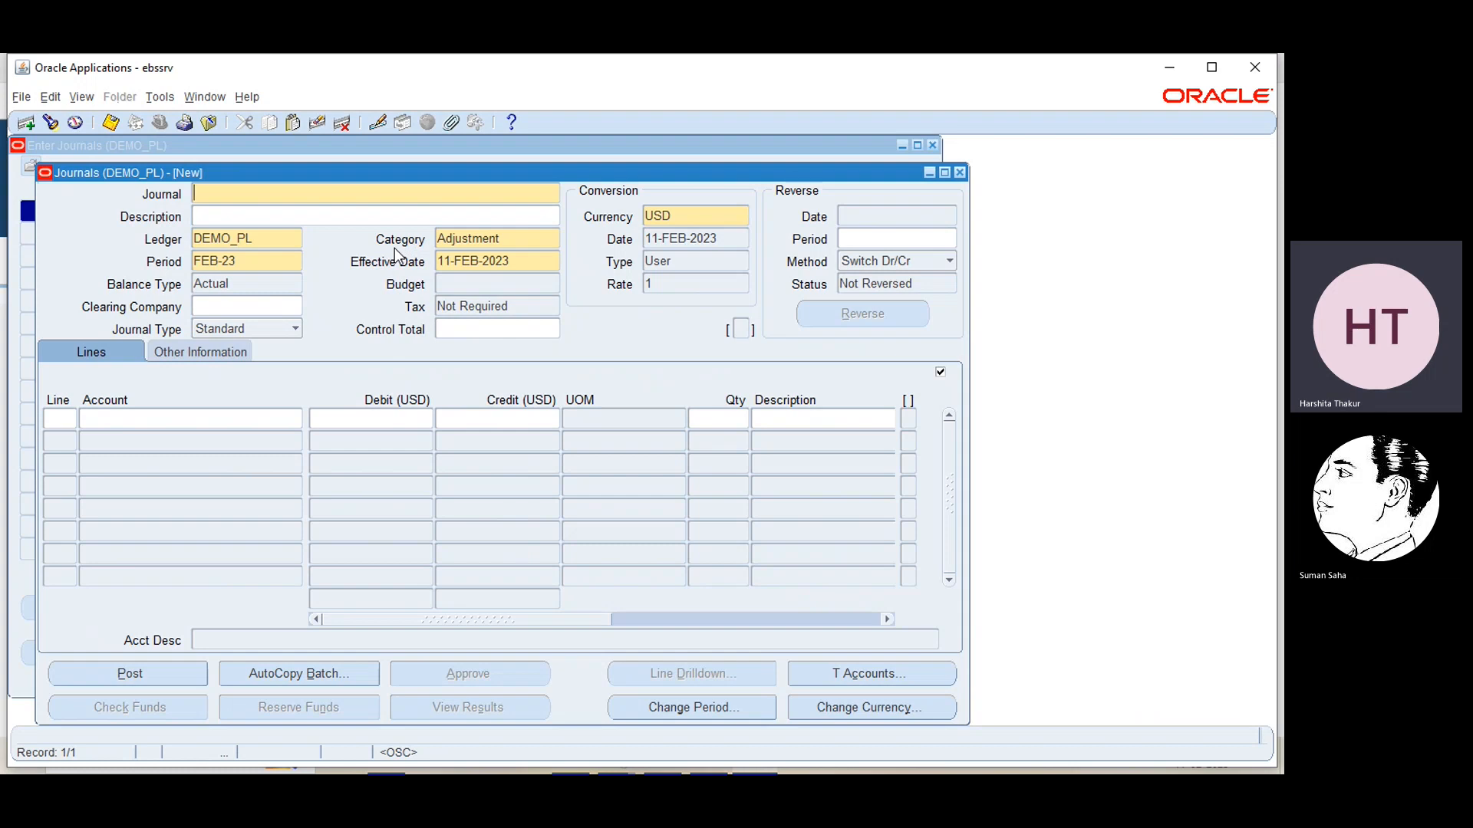
Search the journal's category list for "ebs" and set its category to EBS category
click(537, 240)
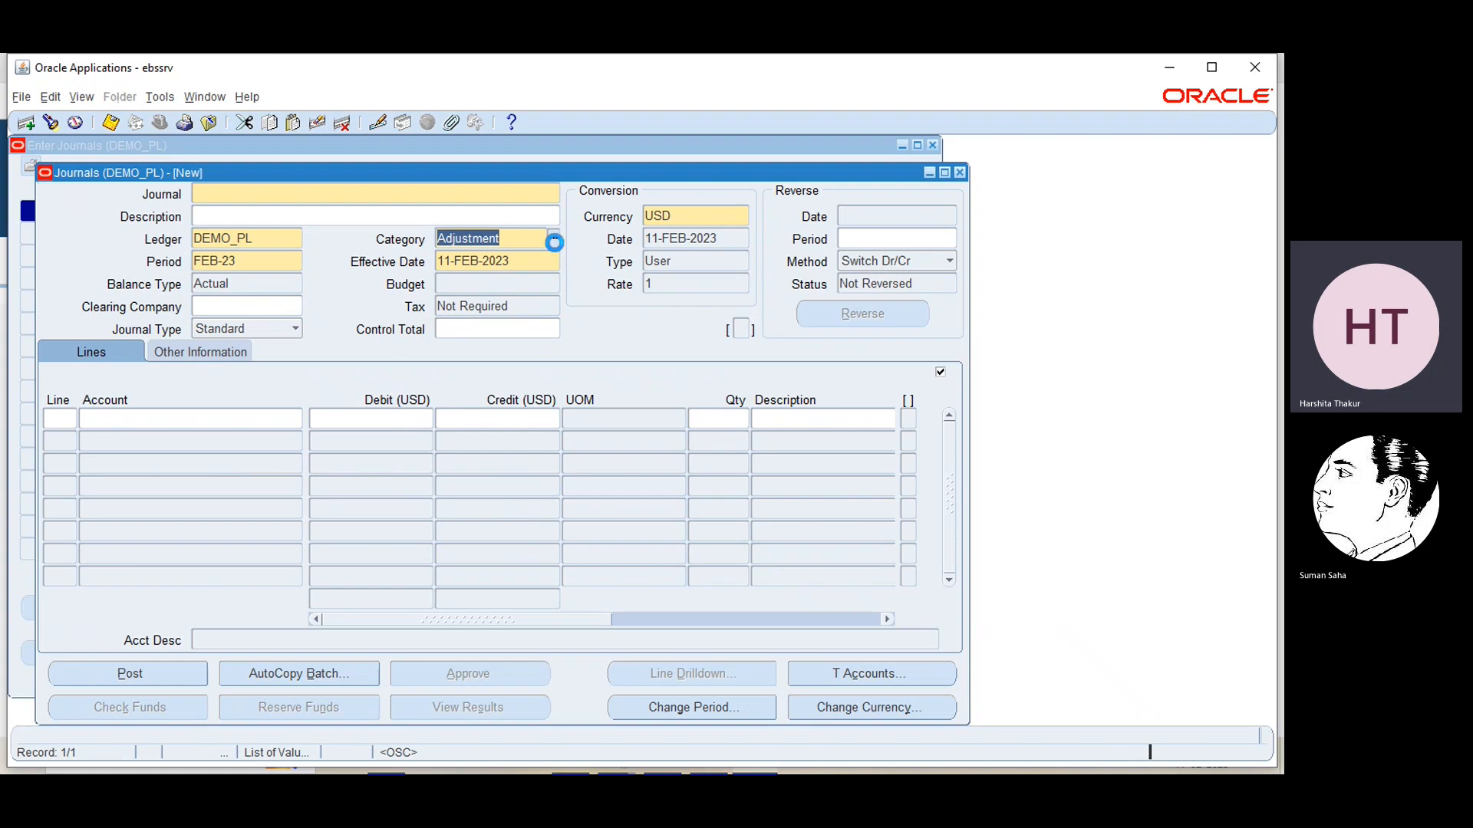
click(554, 241)
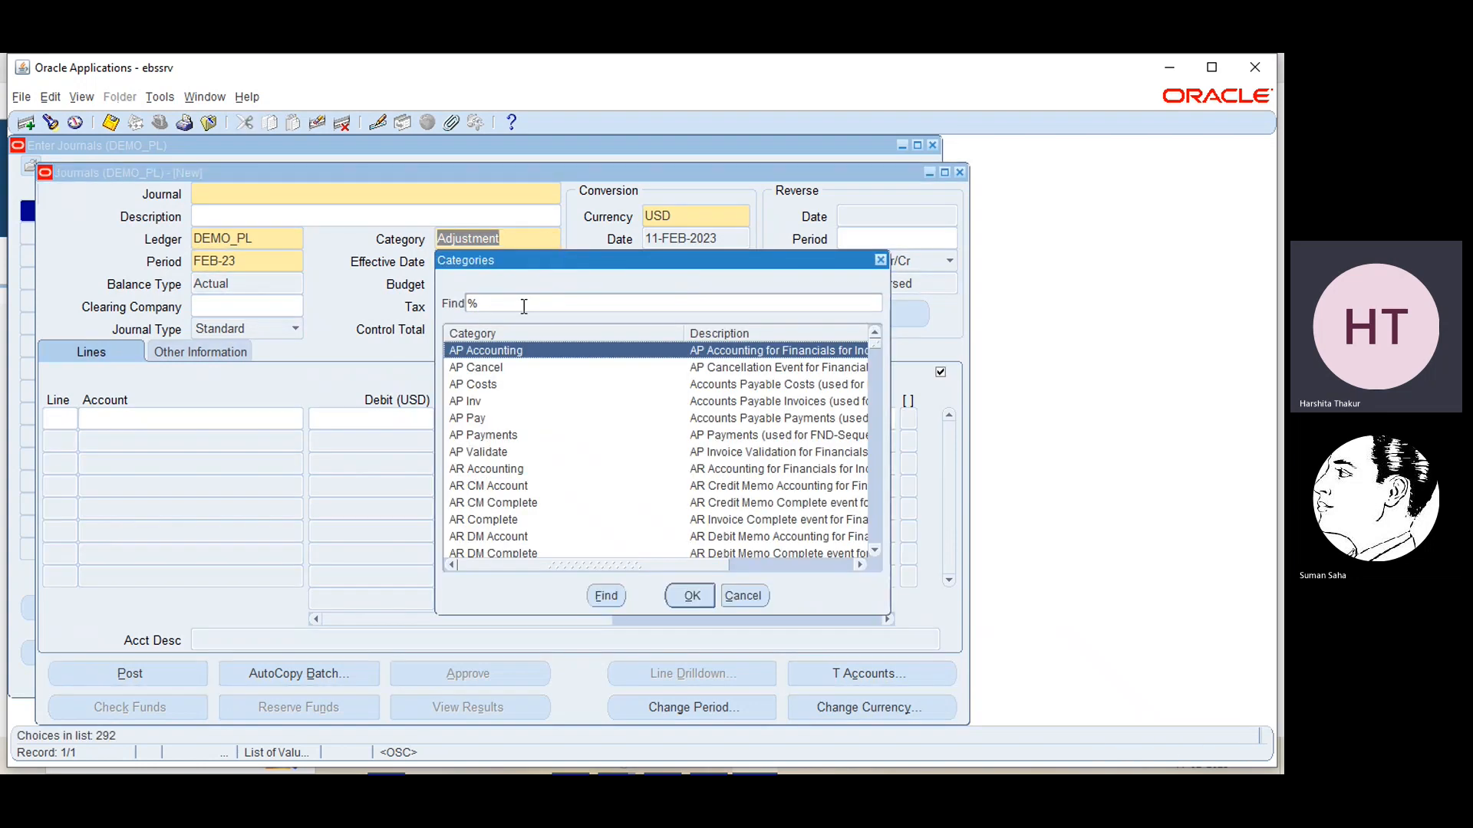
text(eb)
text(s)
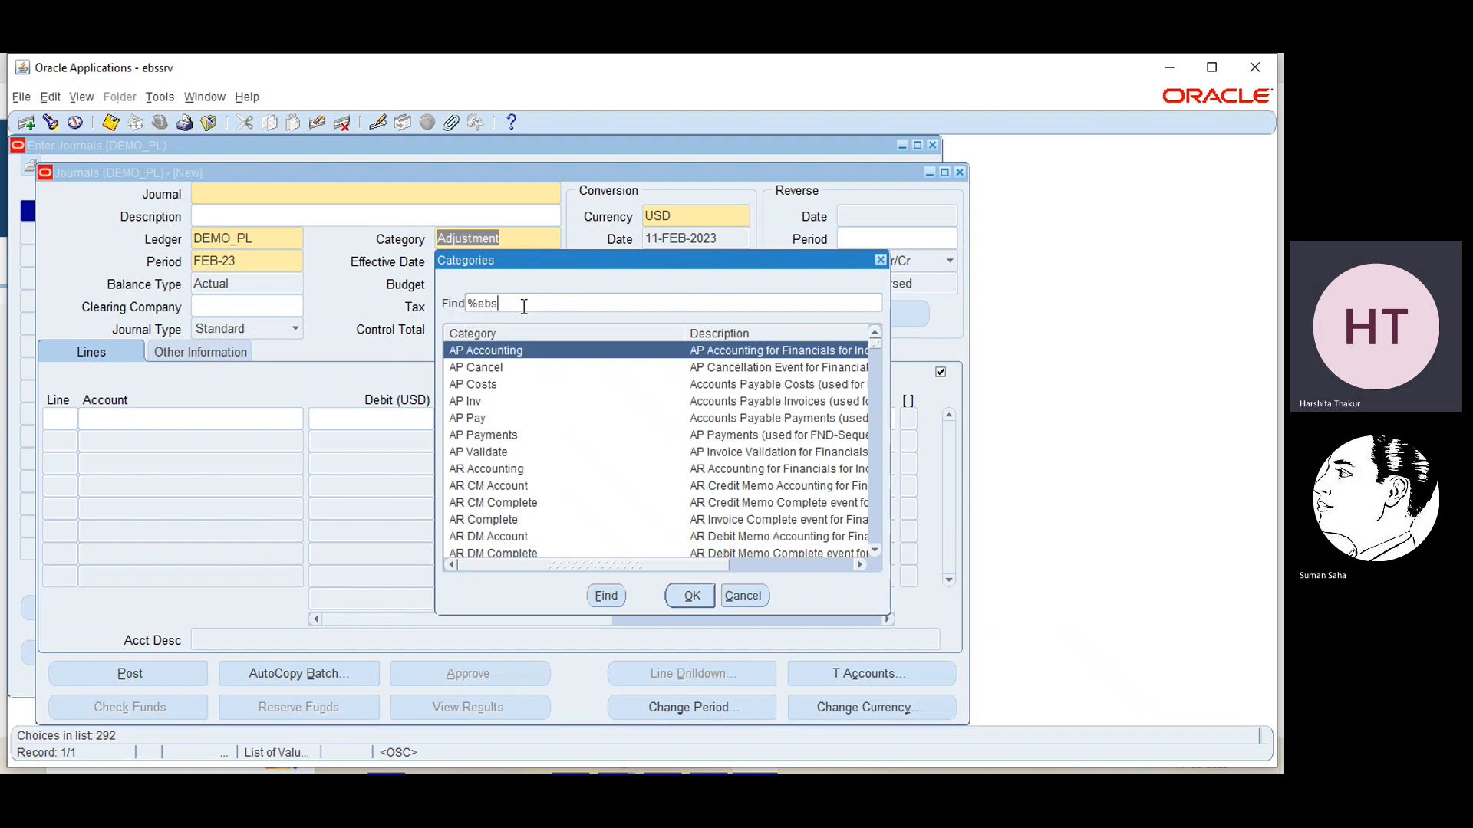
click(601, 594)
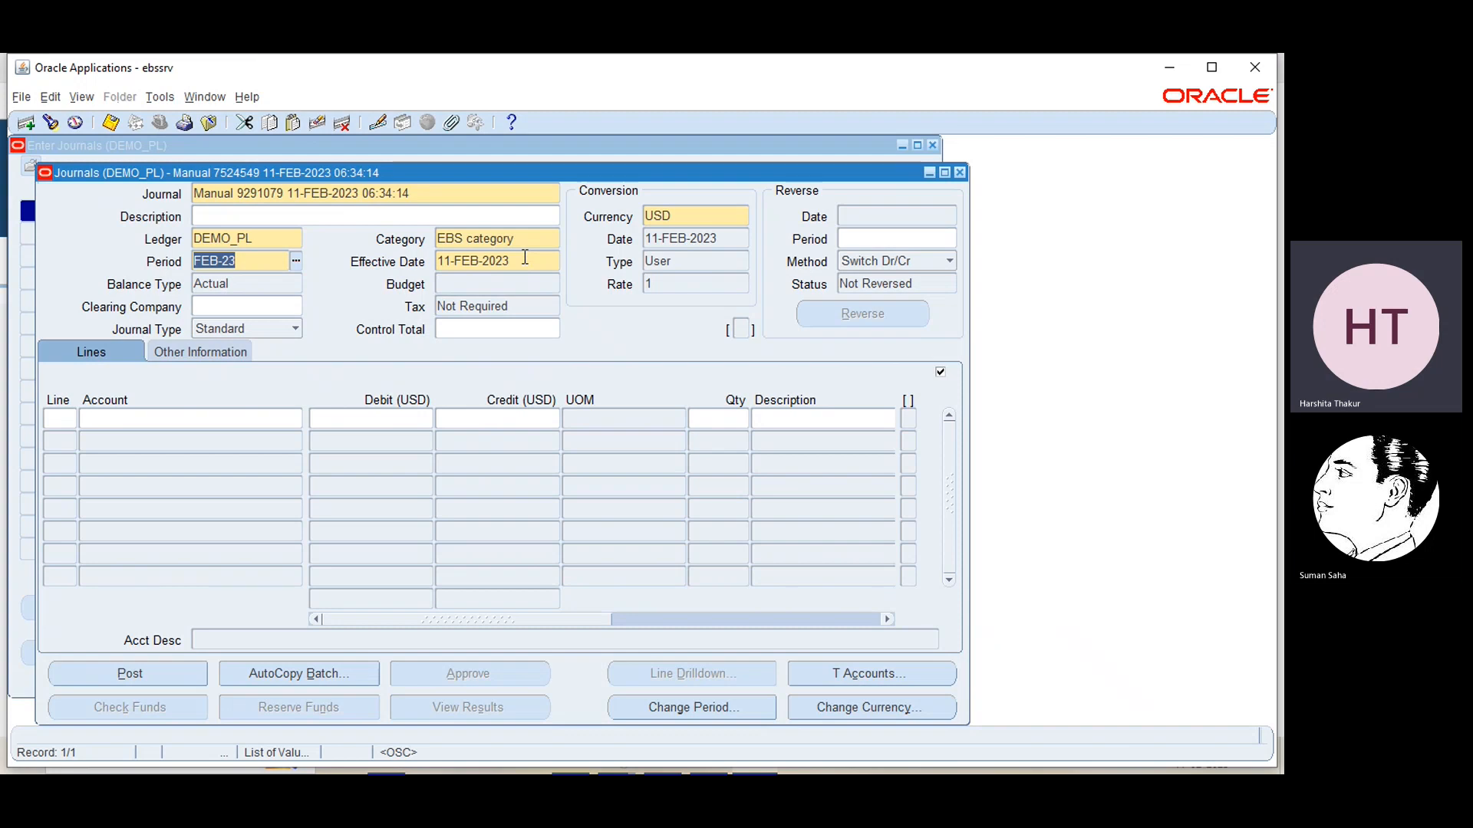
Close the new journal and the Enter Journals window without saving the changes
click(958, 174)
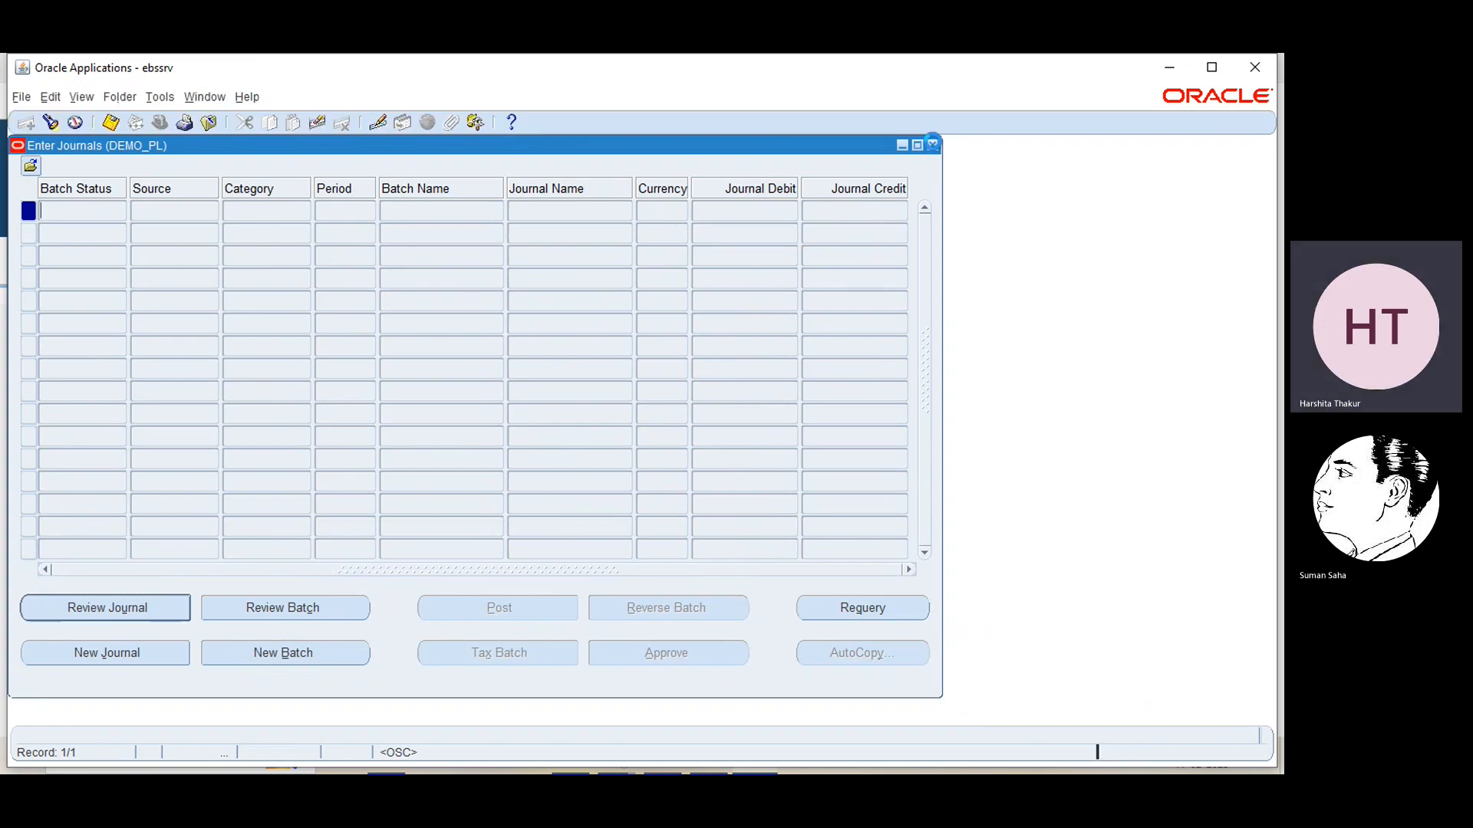
click(933, 145)
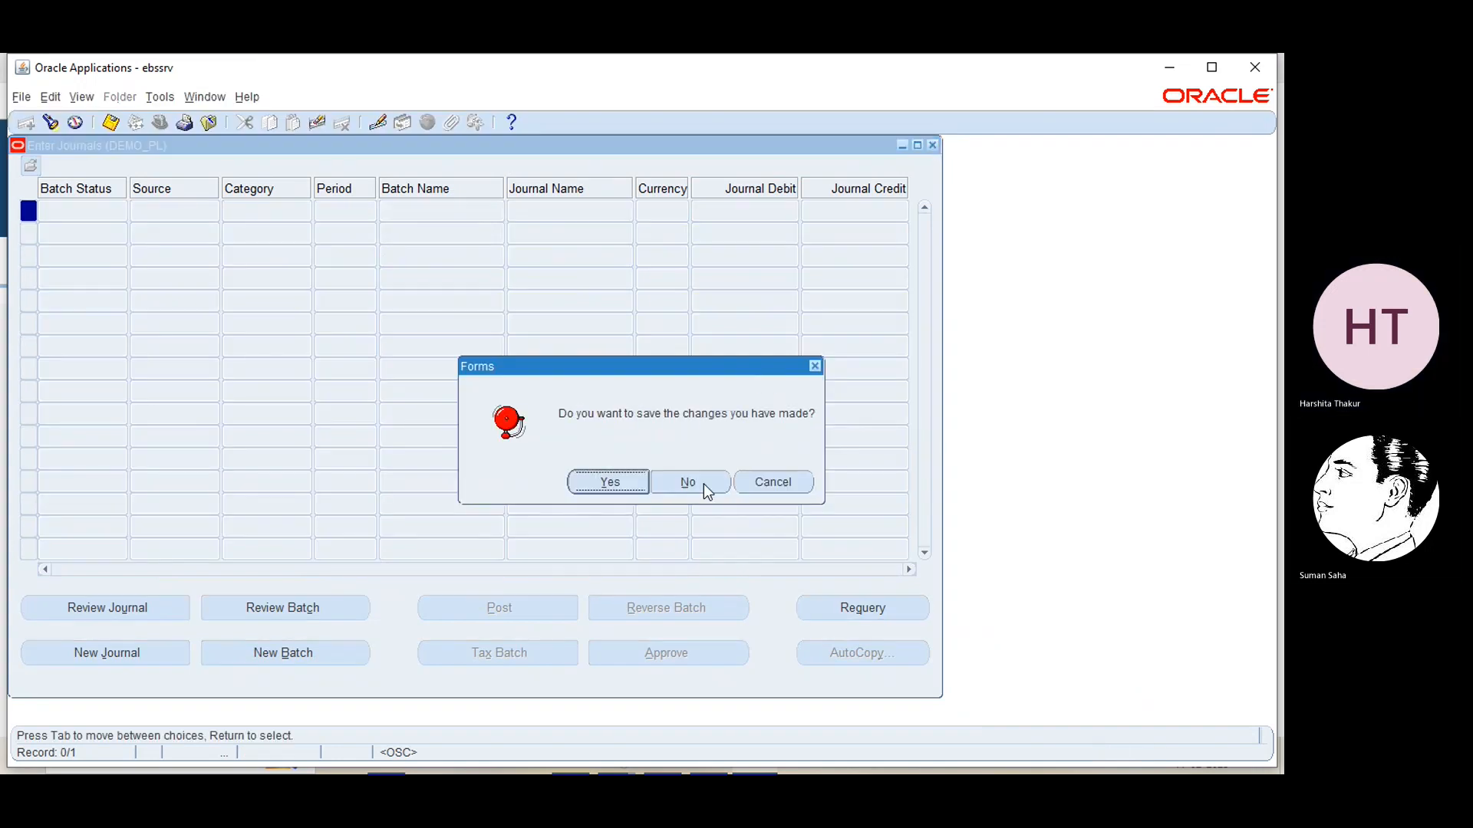
click(696, 484)
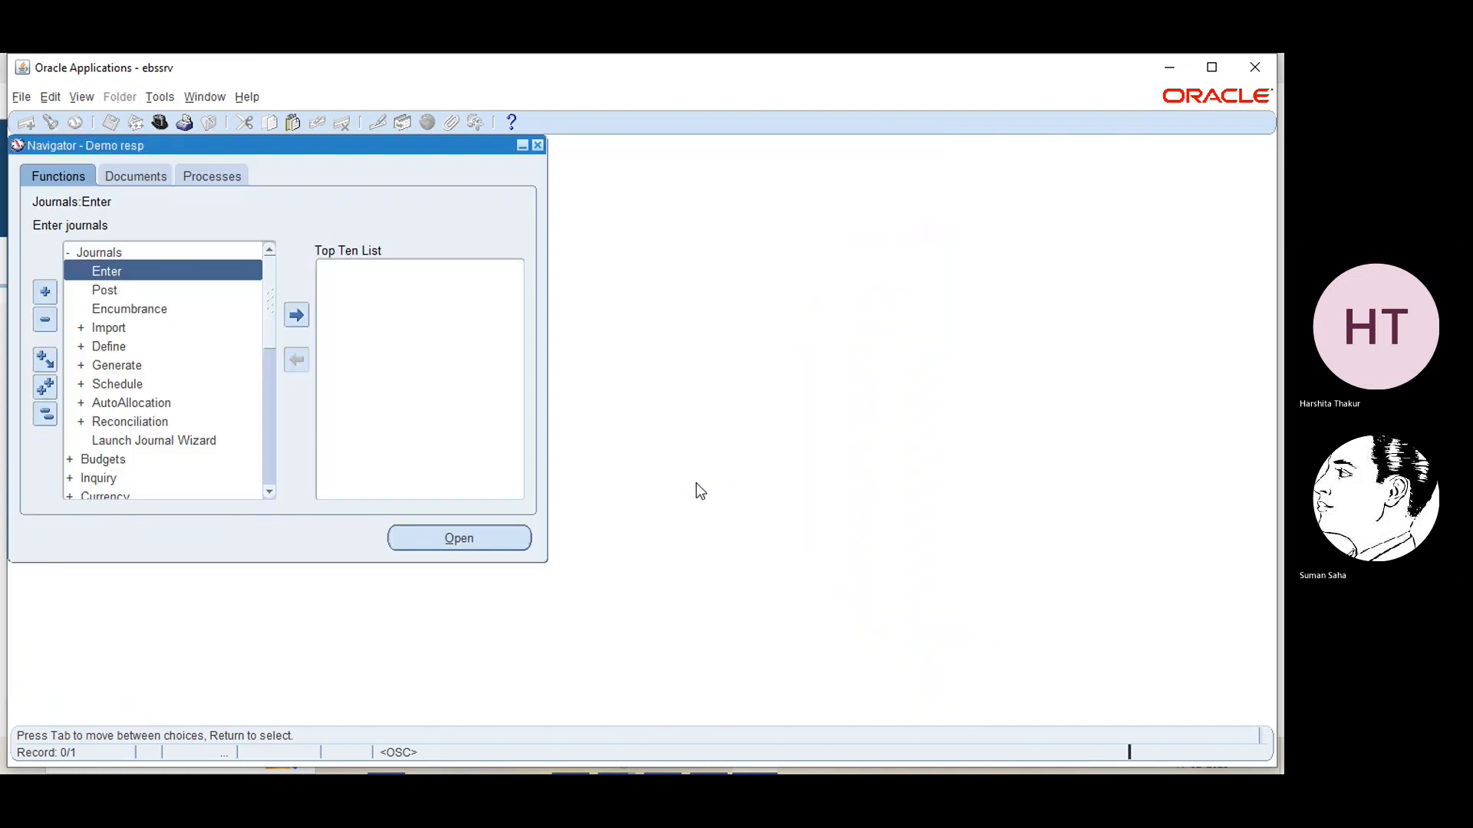
Minimize Oracle Applications, switch to PowerPoint and find the Journal Reversal Criteria slides after Journal Categories
click(1174, 68)
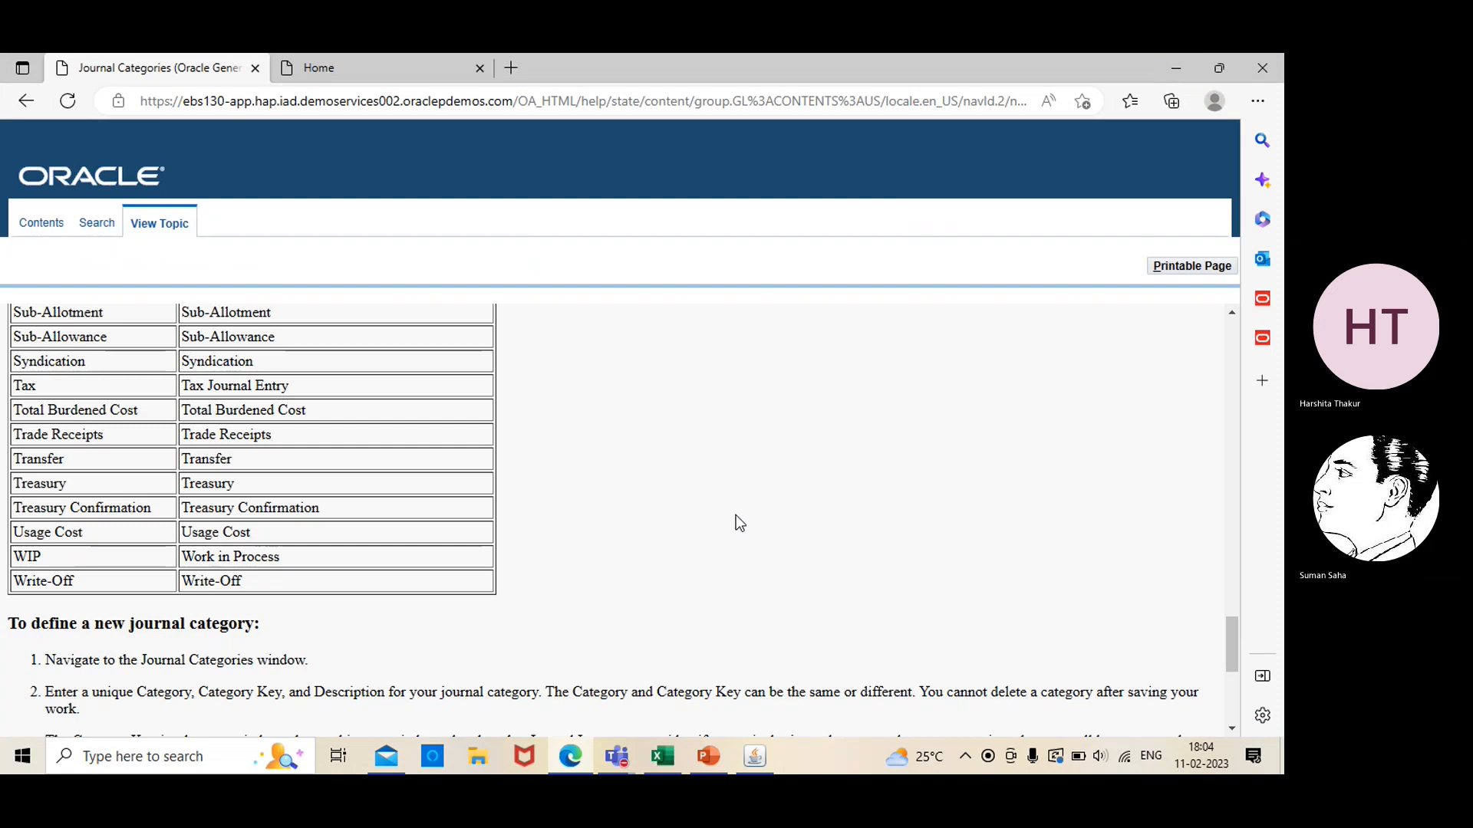
click(707, 759)
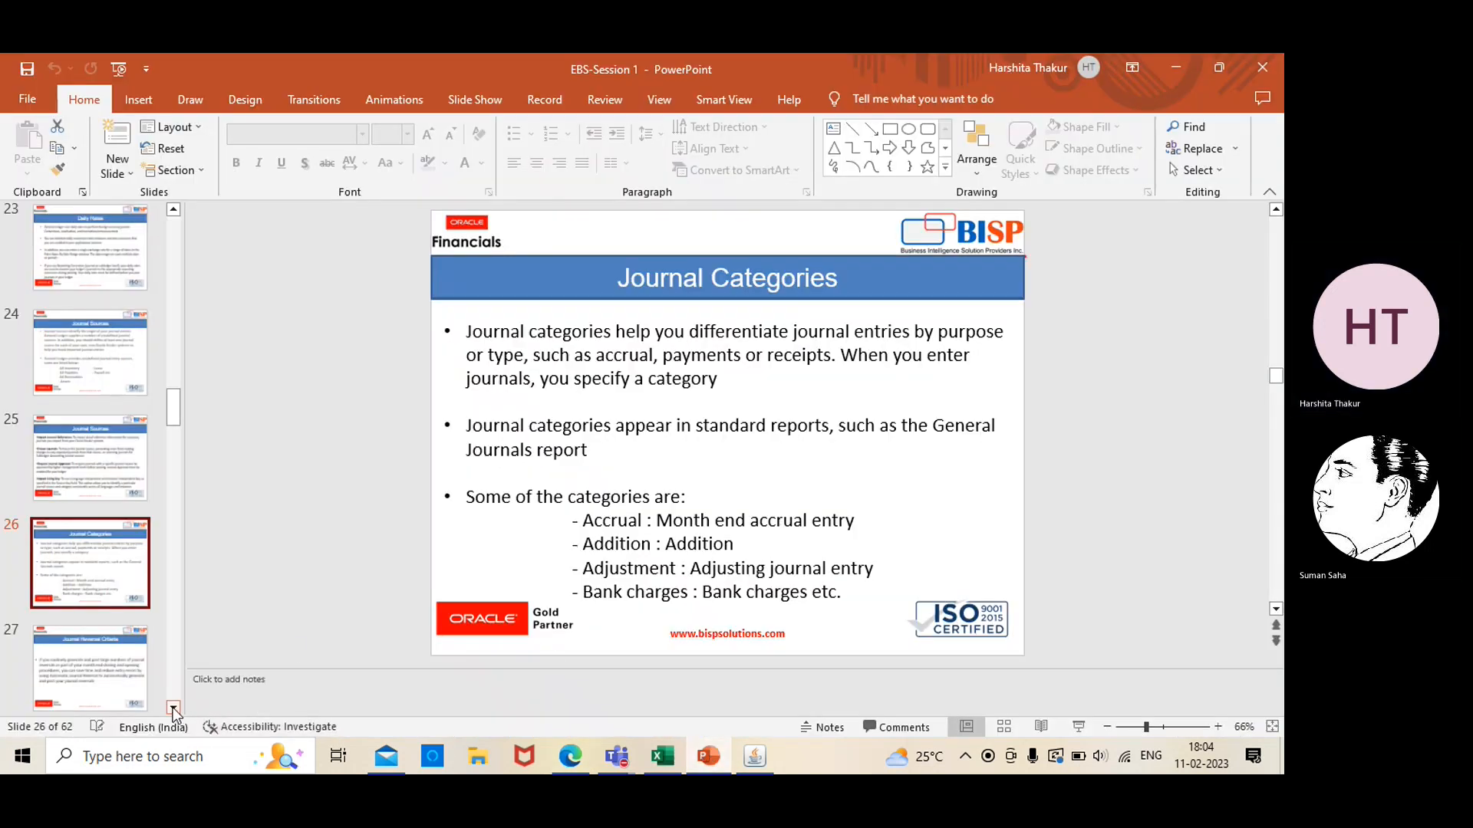
scroll(175, 713, down, 2)
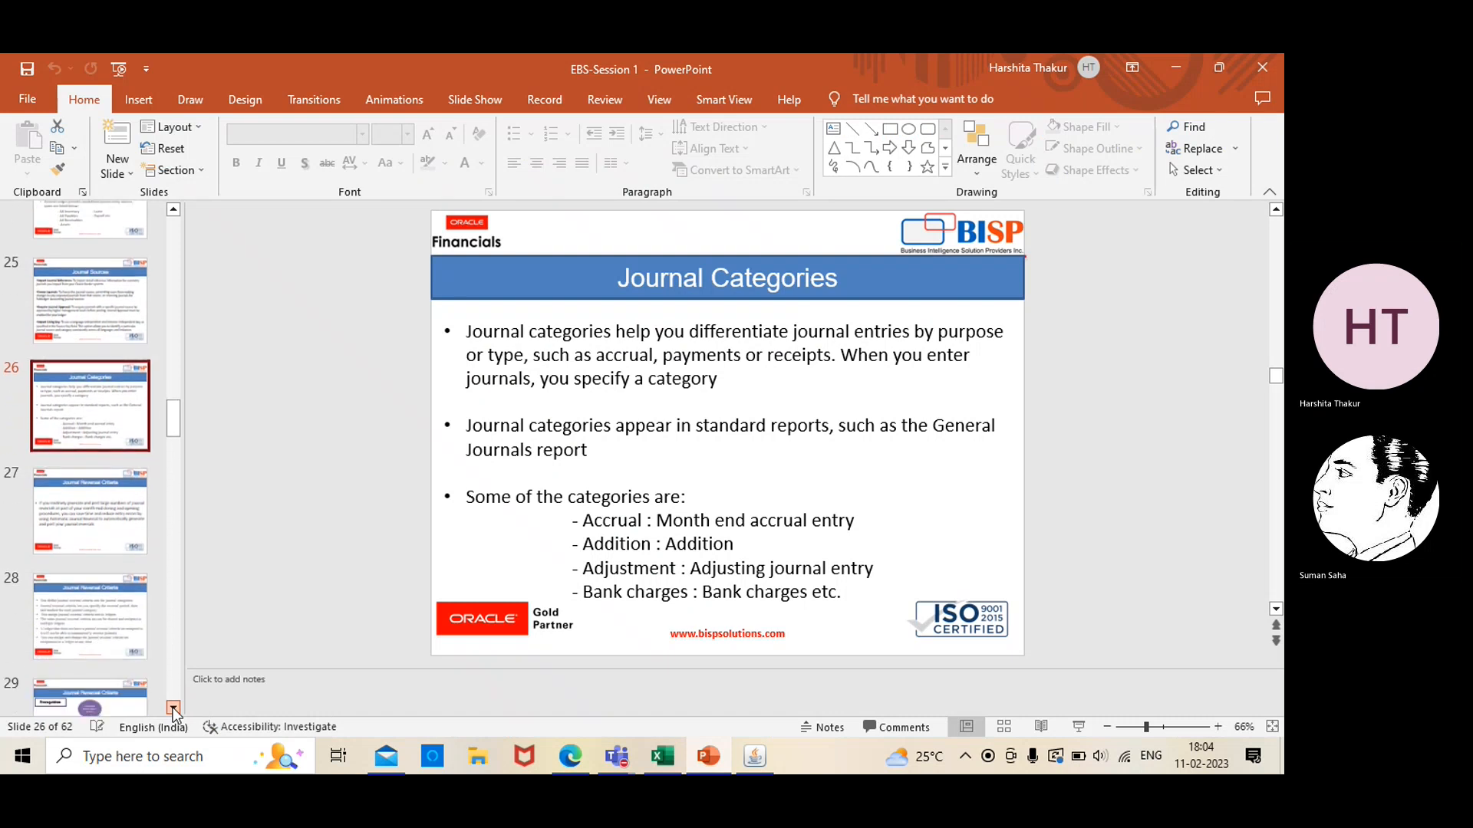
scroll(175, 714, down, 1)
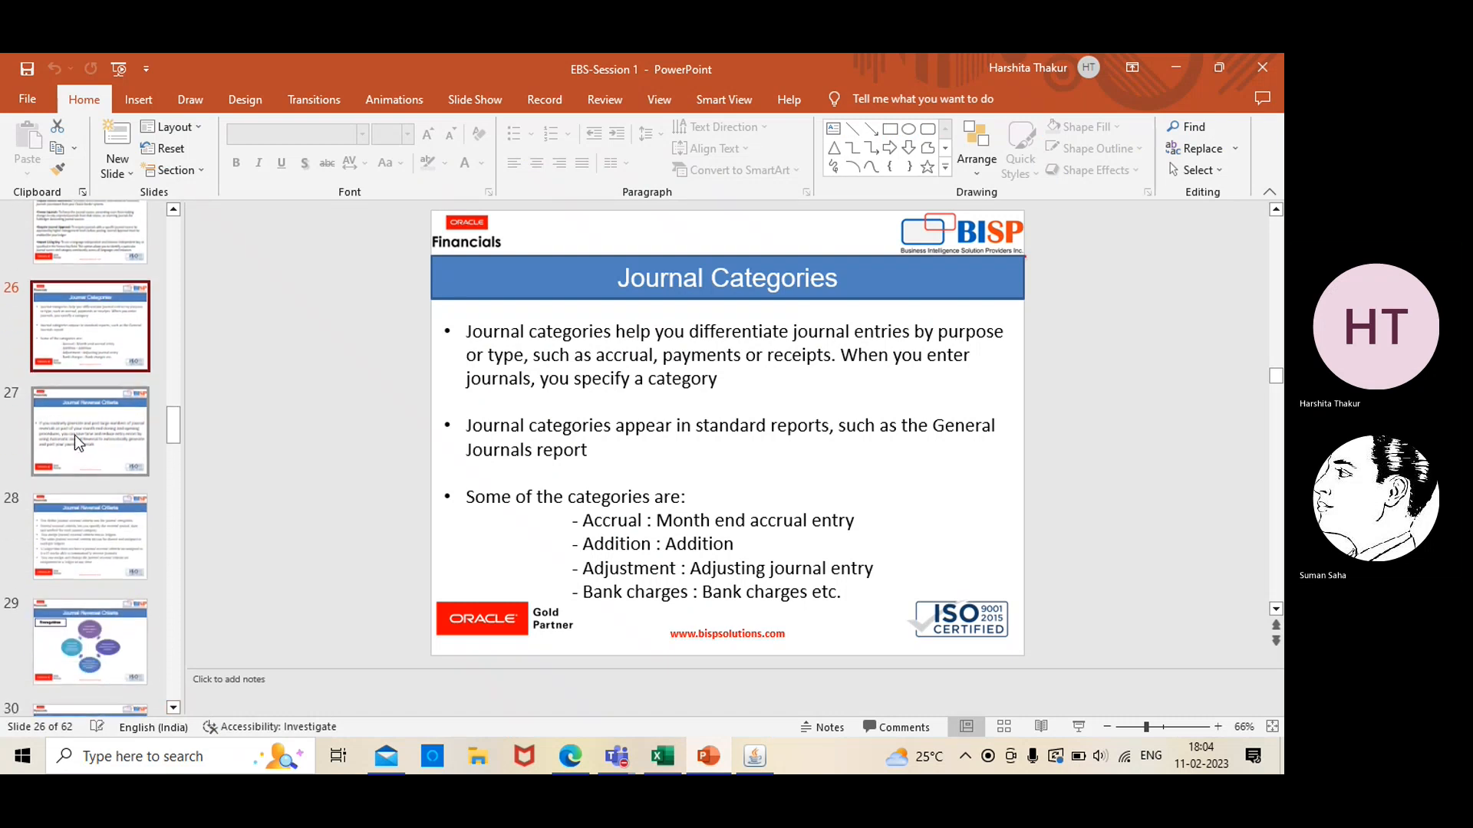
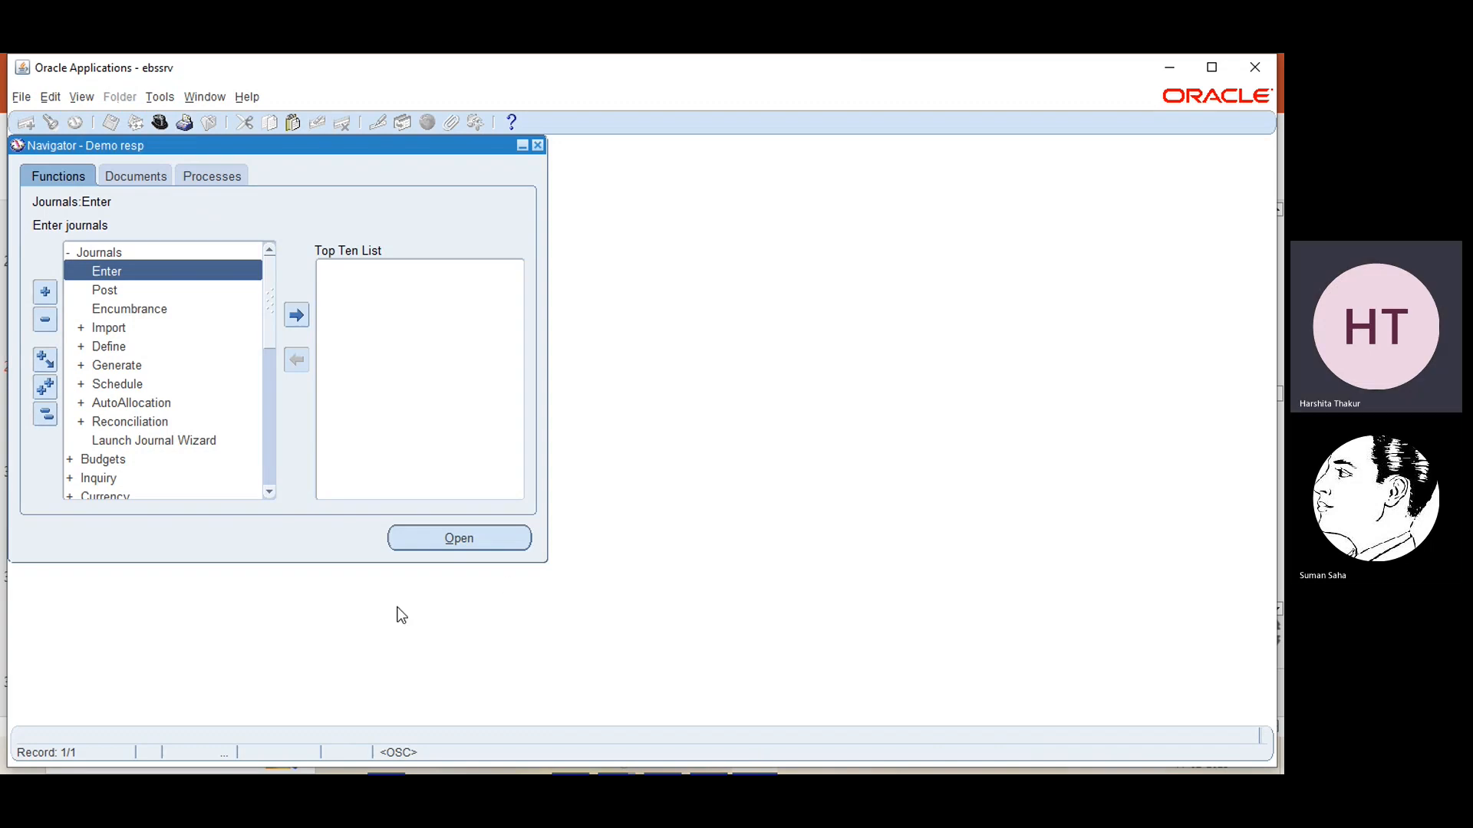
Open the AutoReverse function from the journal setup functions to define reversal criteria
click(269, 492)
click(269, 493)
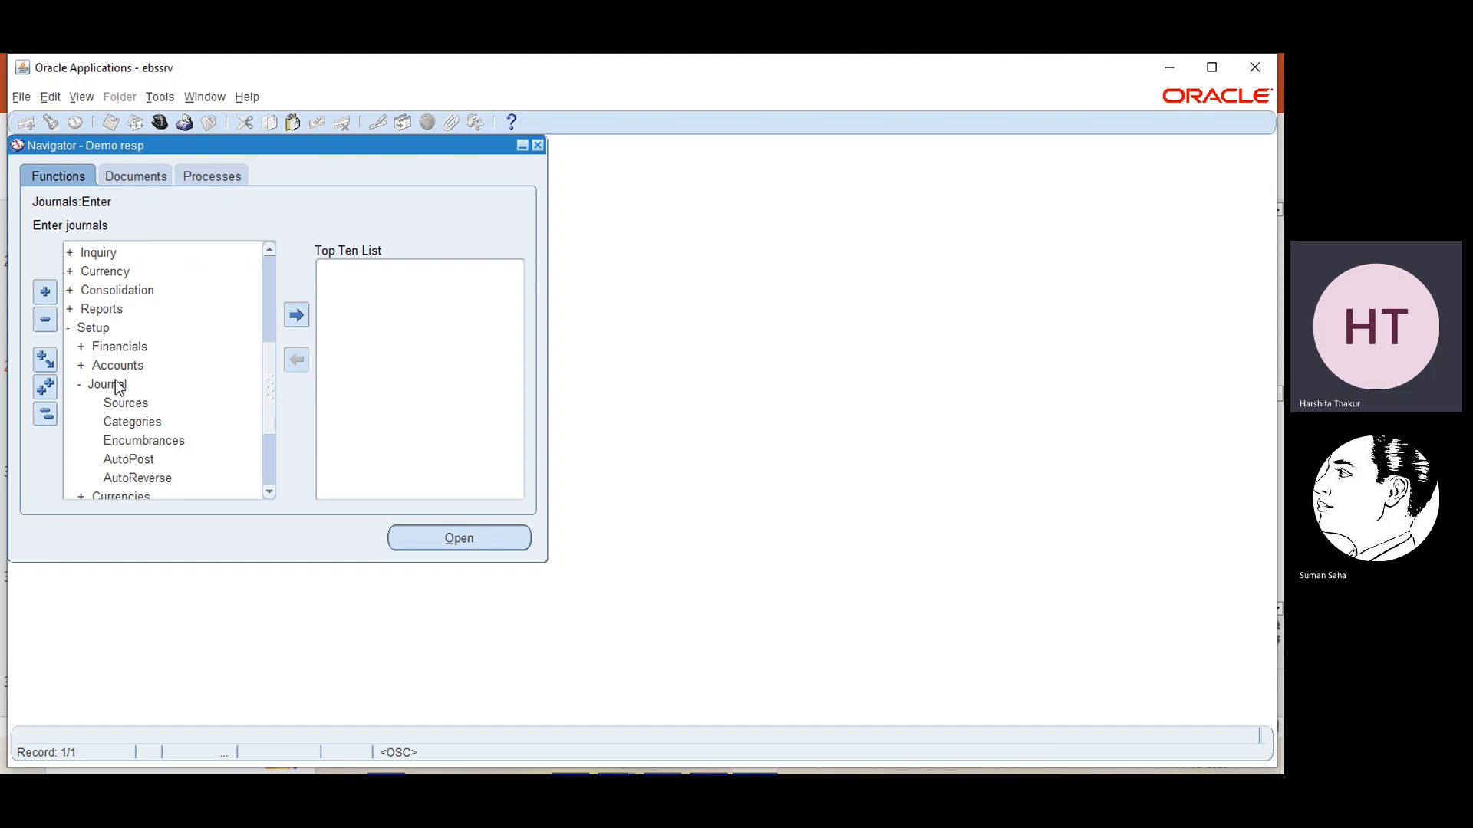
click(136, 478)
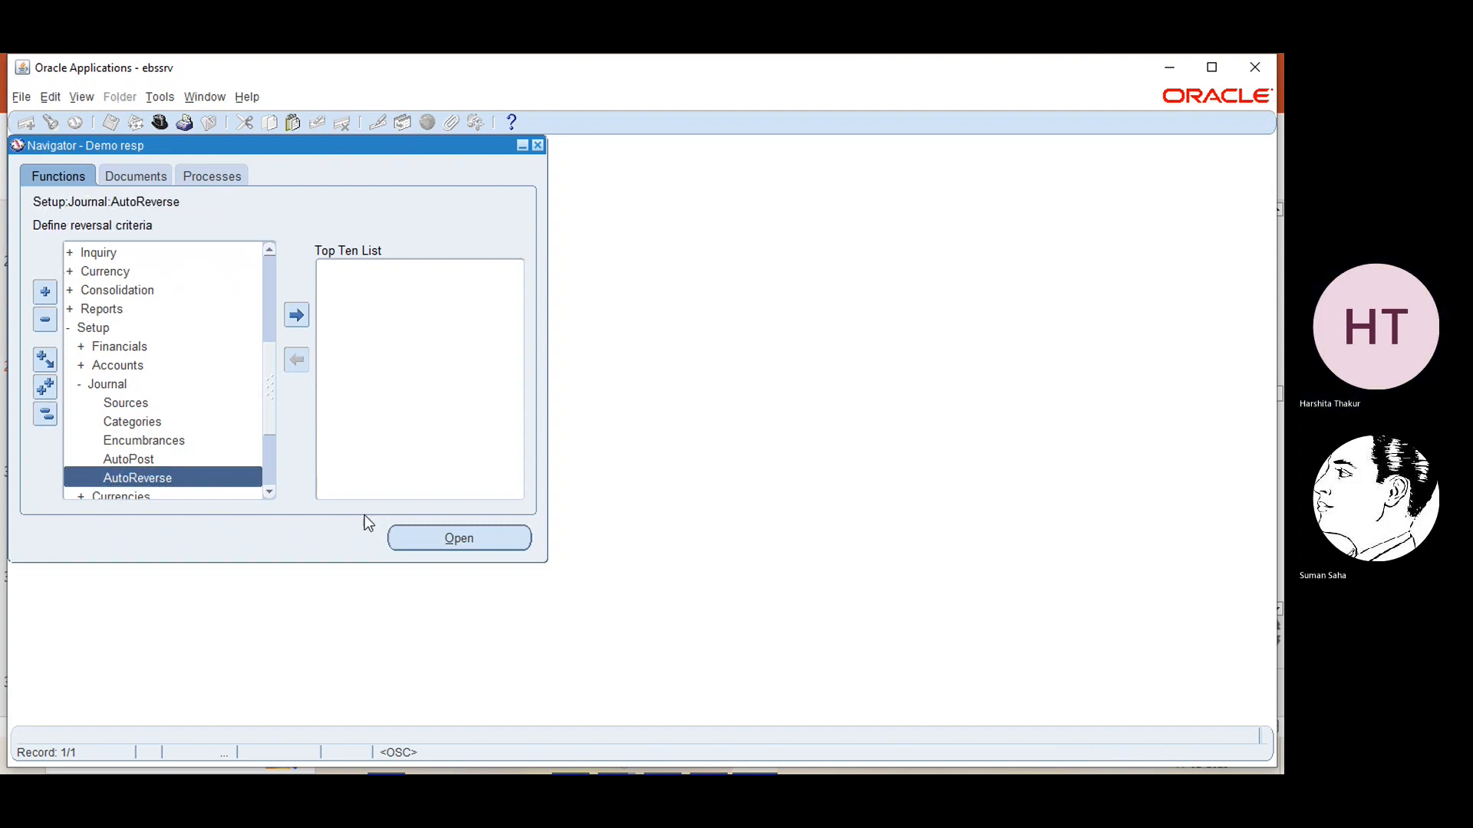
double_click(149, 476)
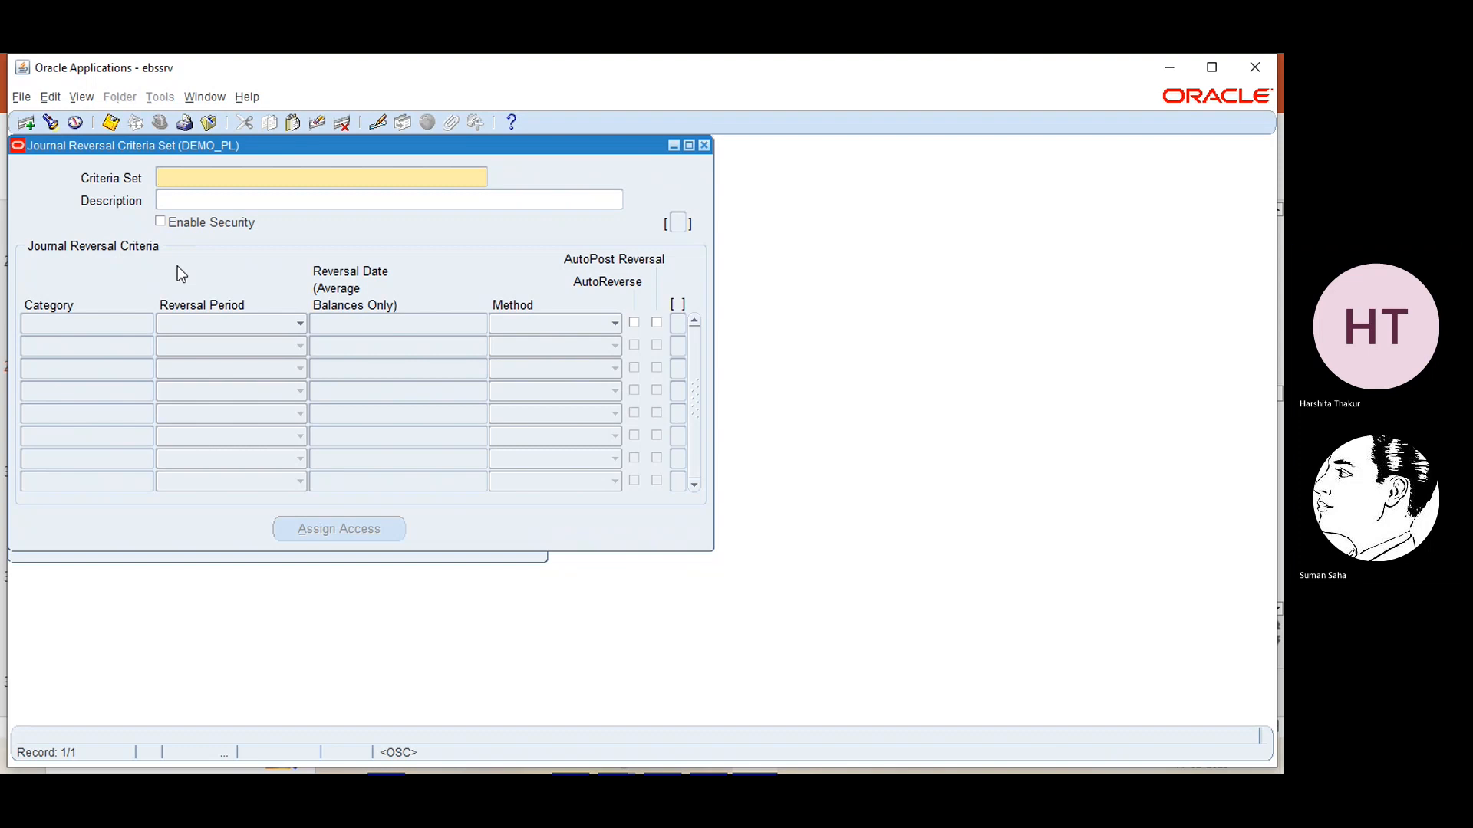
Create a journal reversal criteria set named "EBS criteria set" with the description "for test purpose" and save it
text(EB)
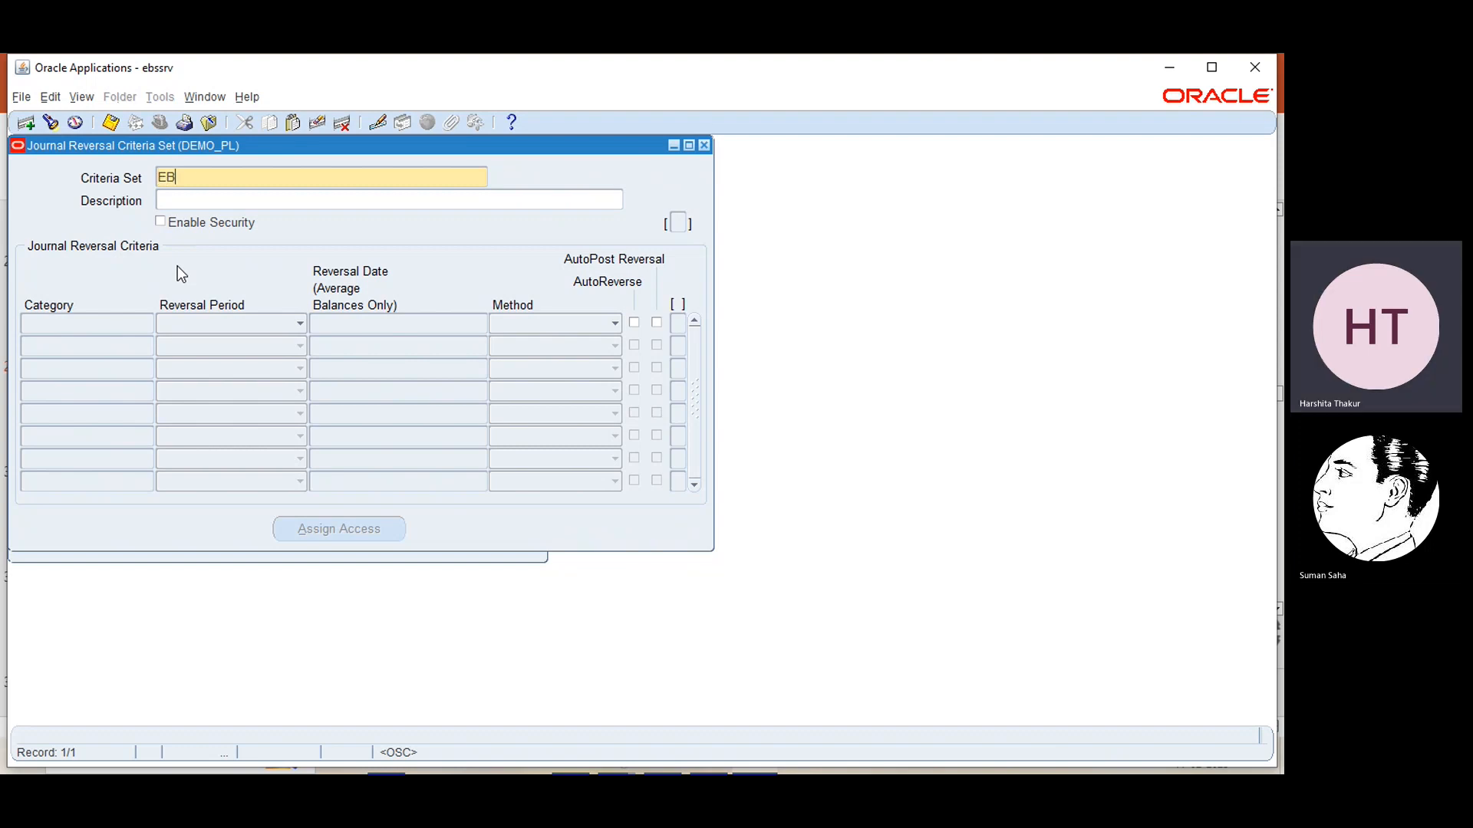
text(S cr)
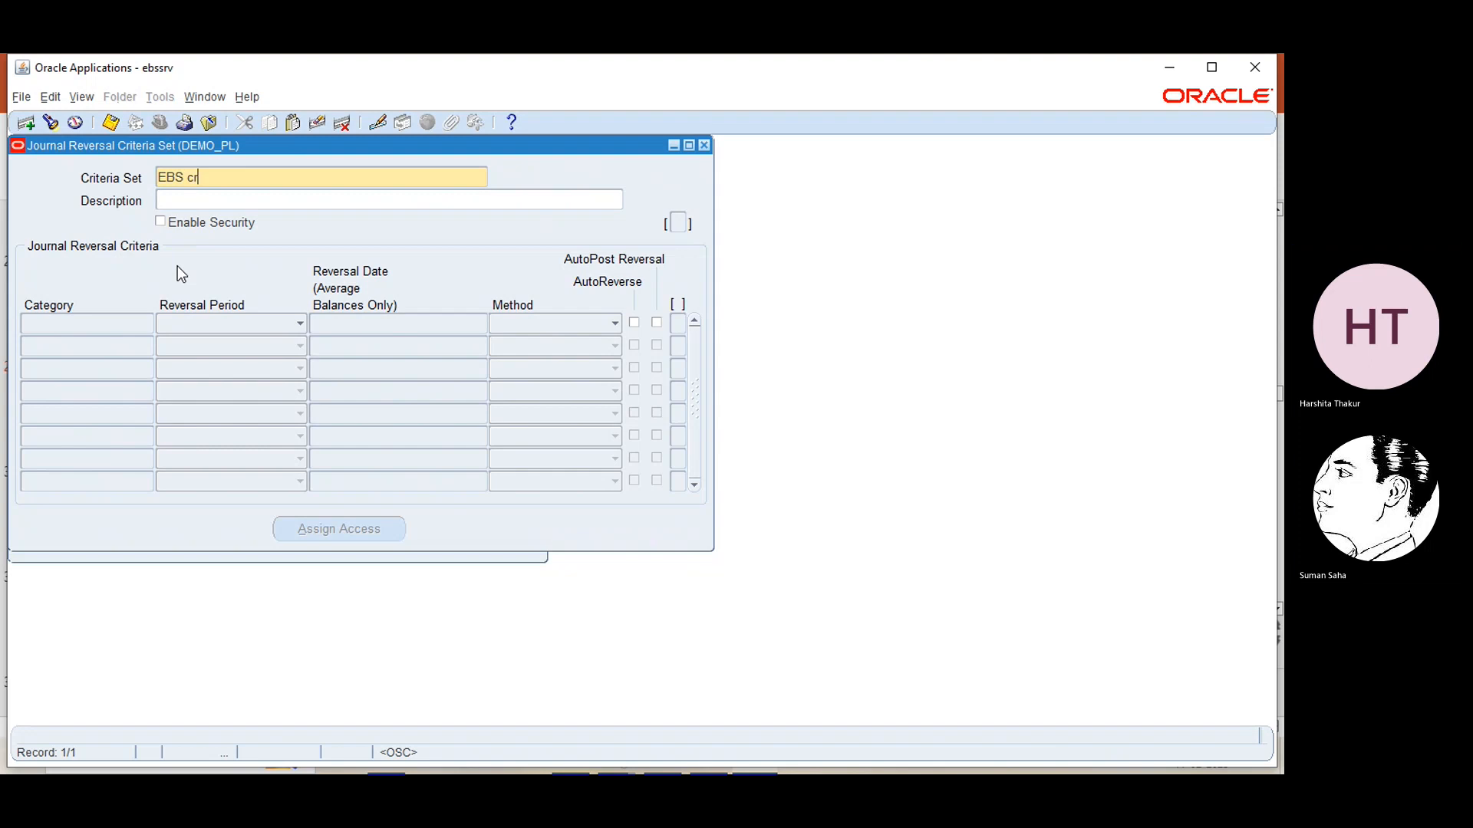
text(iteria set)
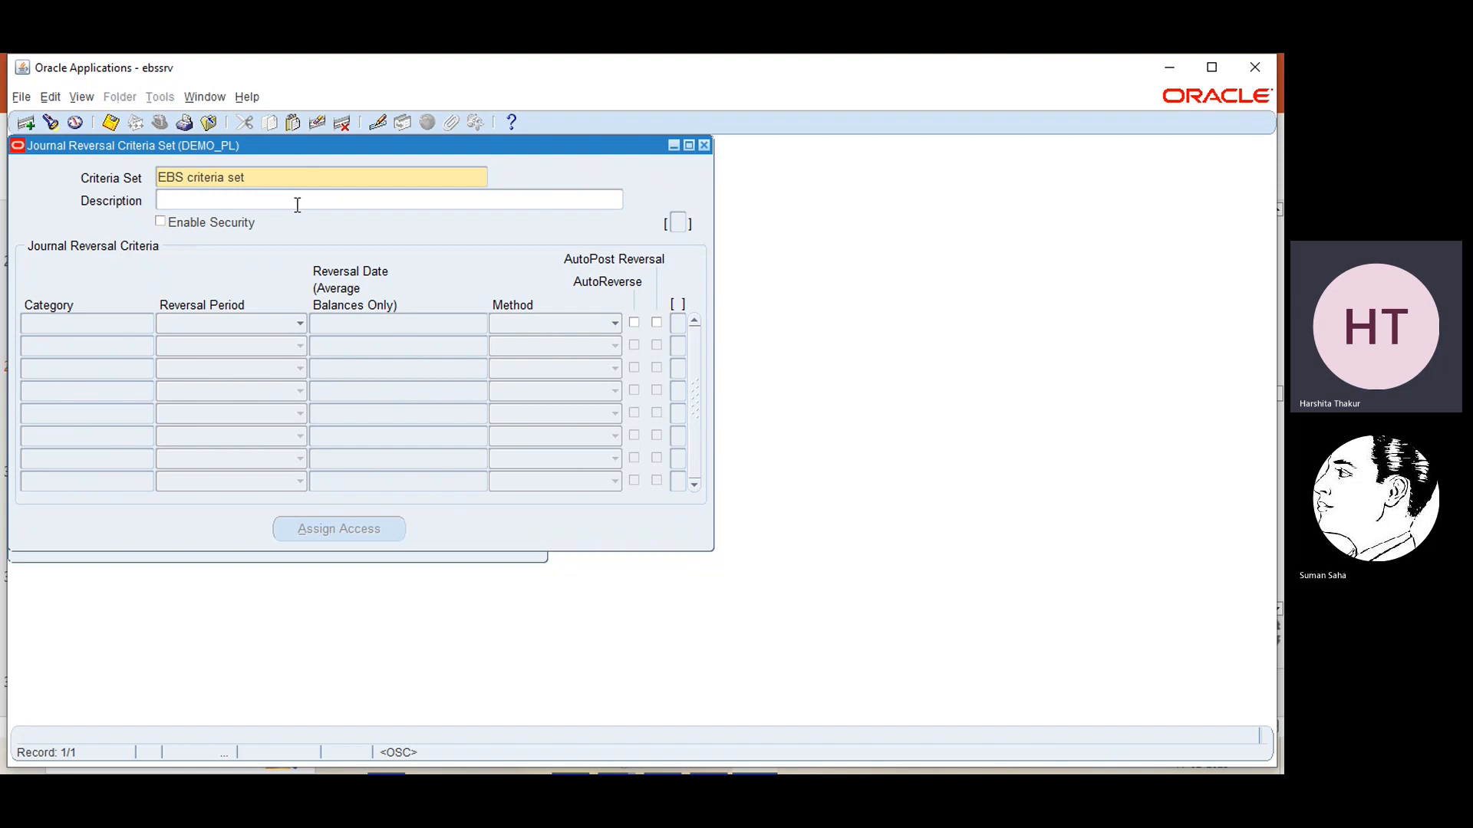
text(for test pu)
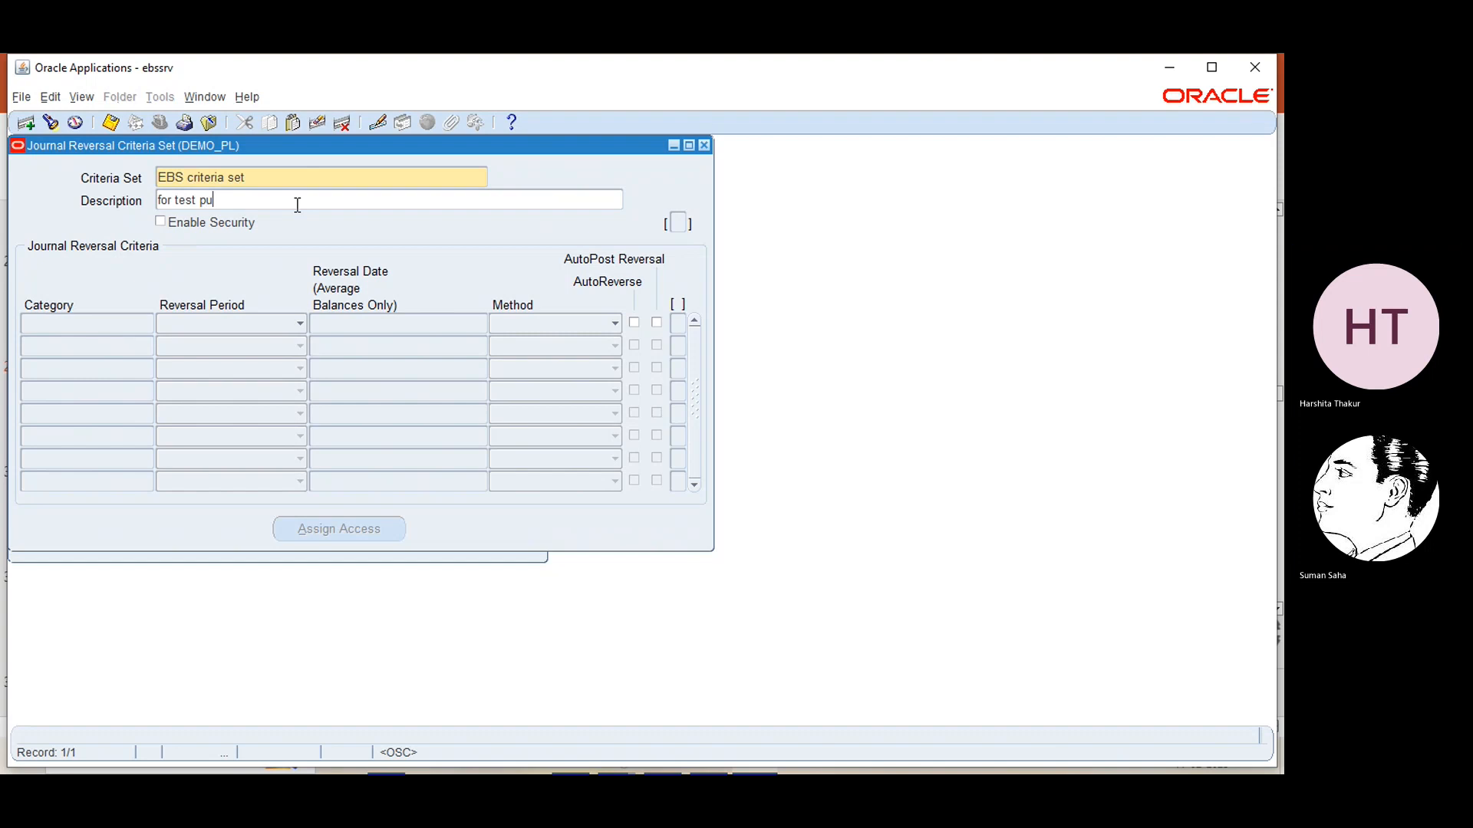
text(rpose)
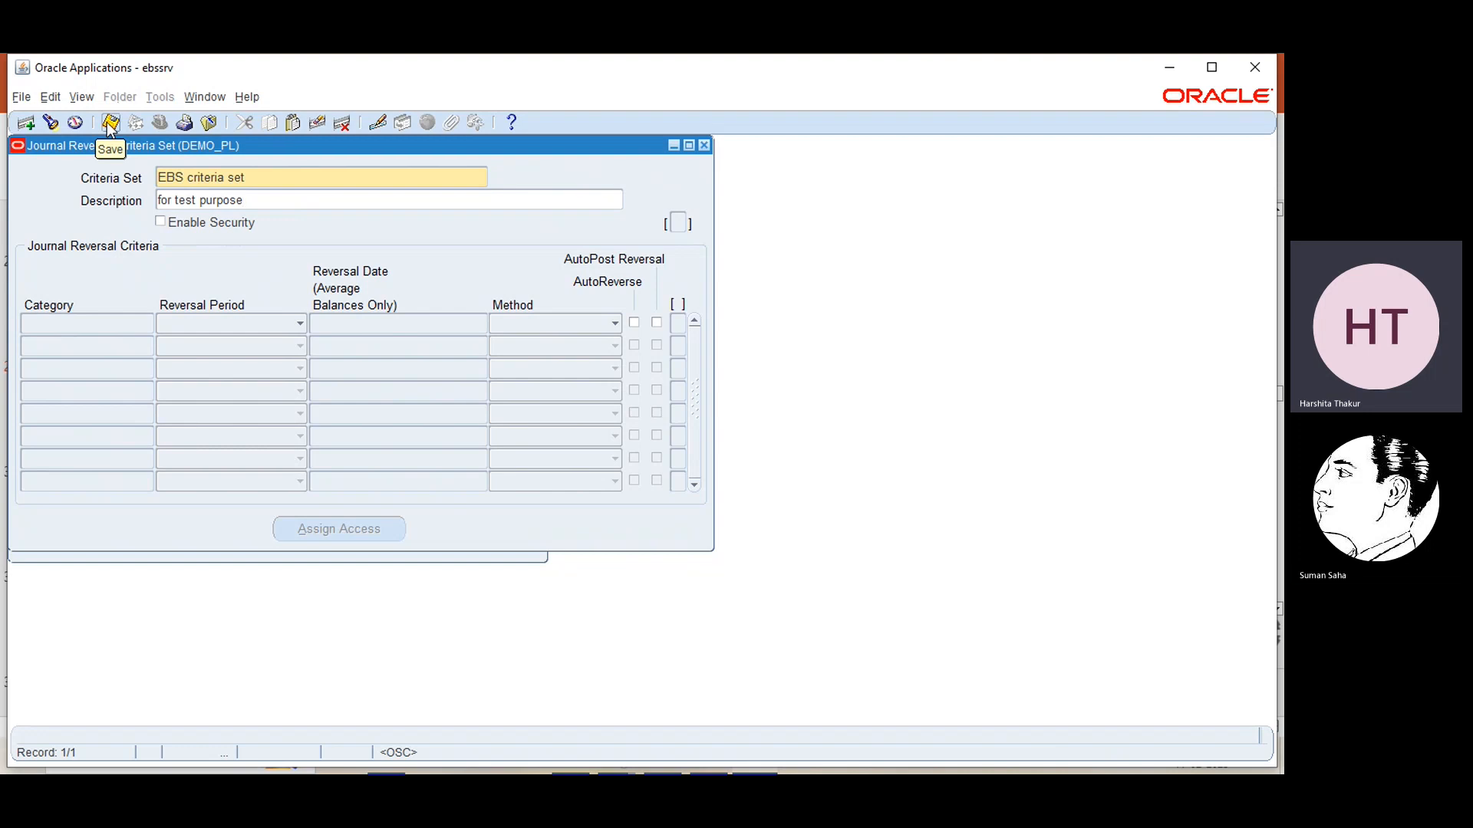
click(110, 123)
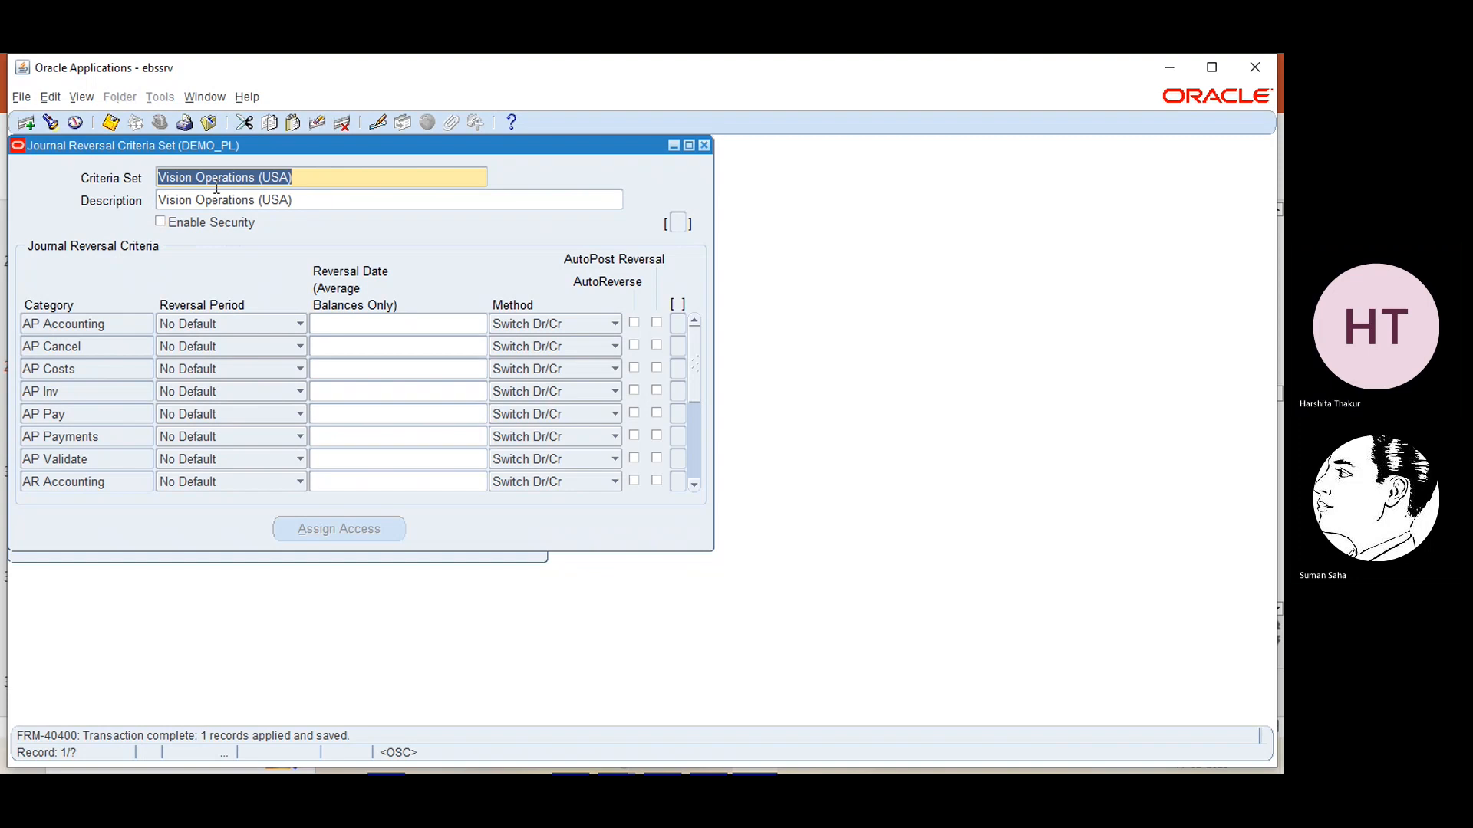
Close and reopen the Journal Reversal Criteria Set window, and find and load EBS criteria set
click(704, 146)
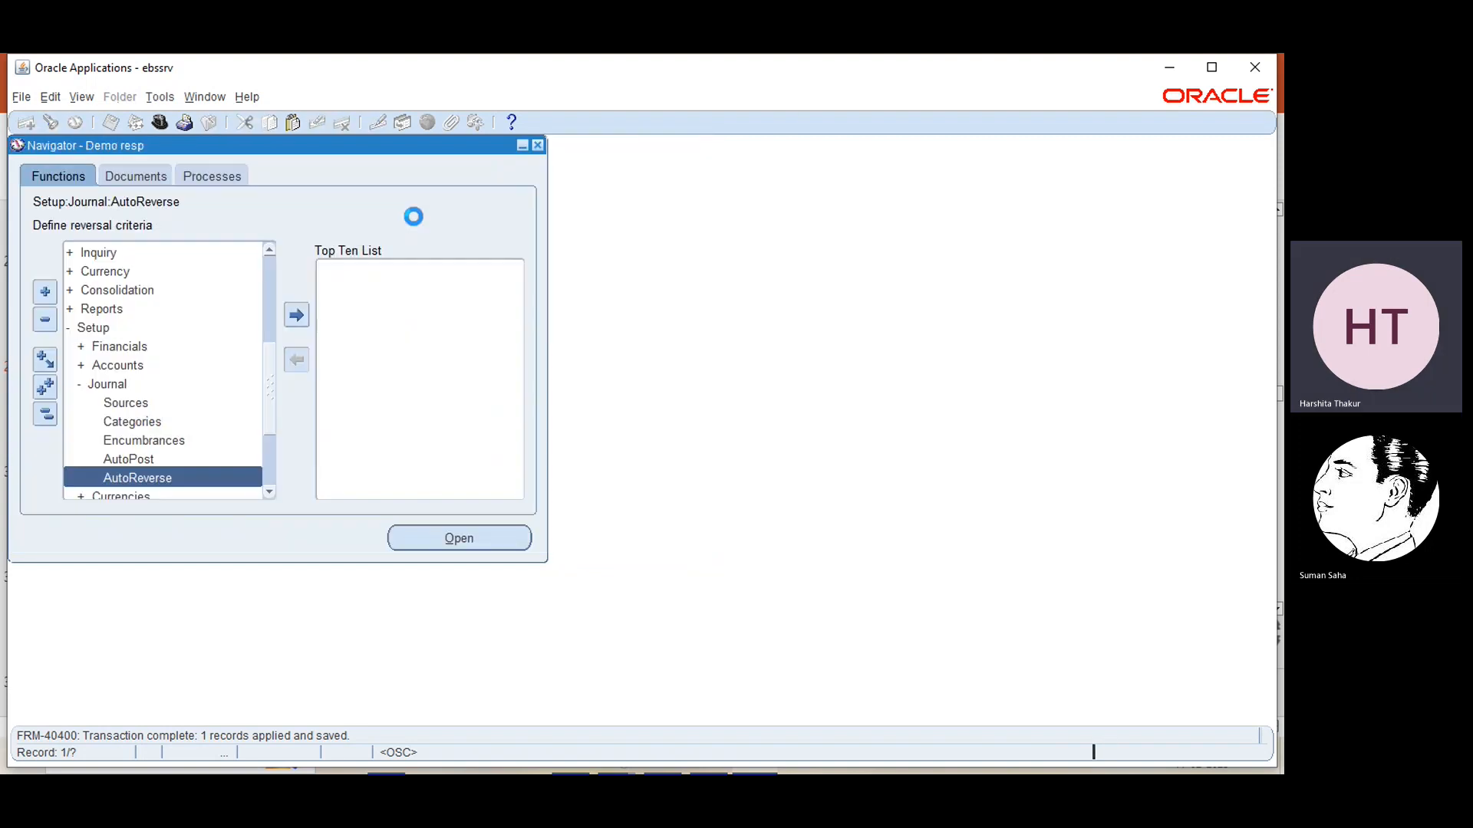
click(428, 540)
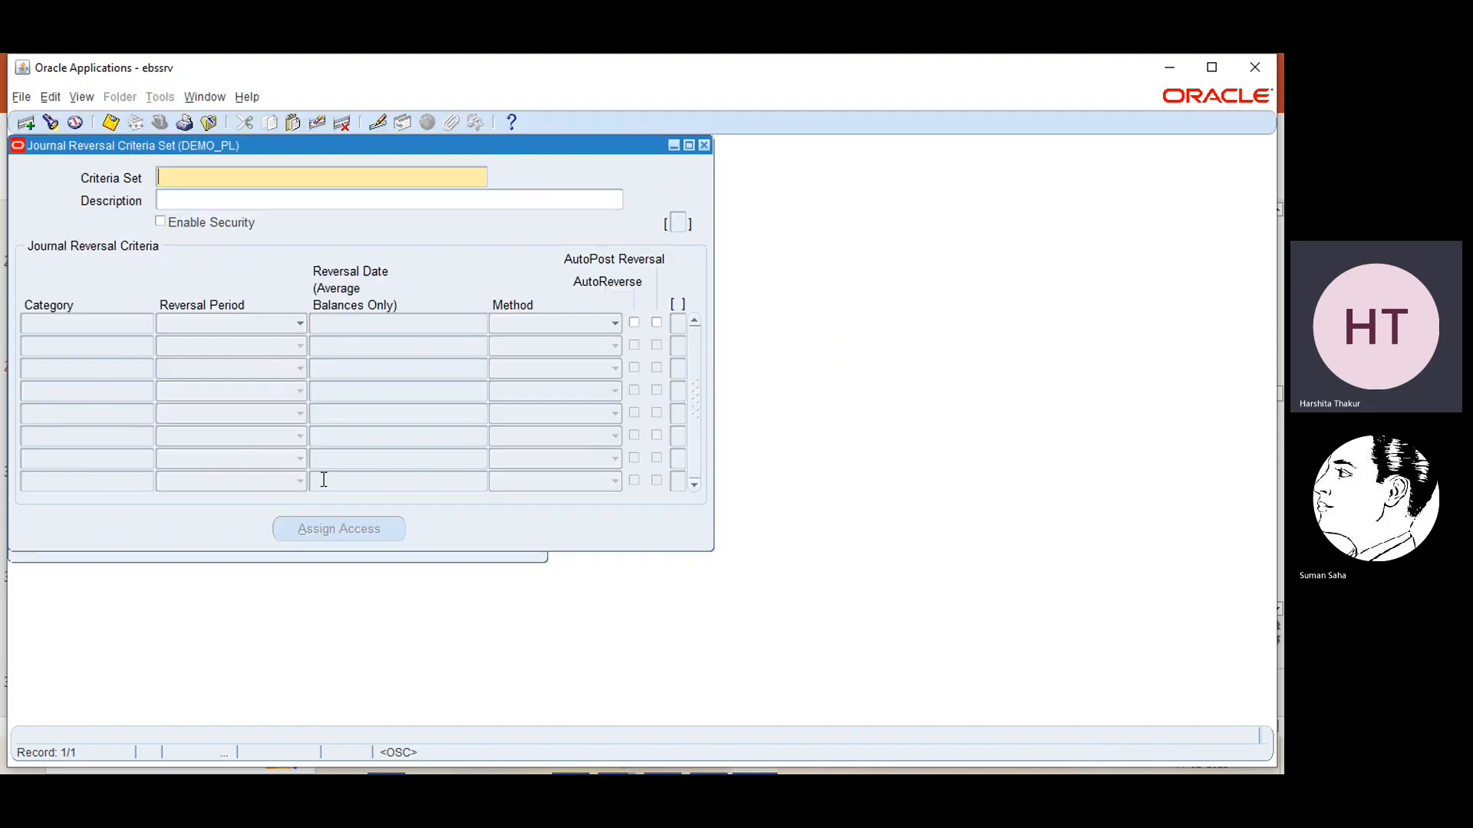
click(51, 123)
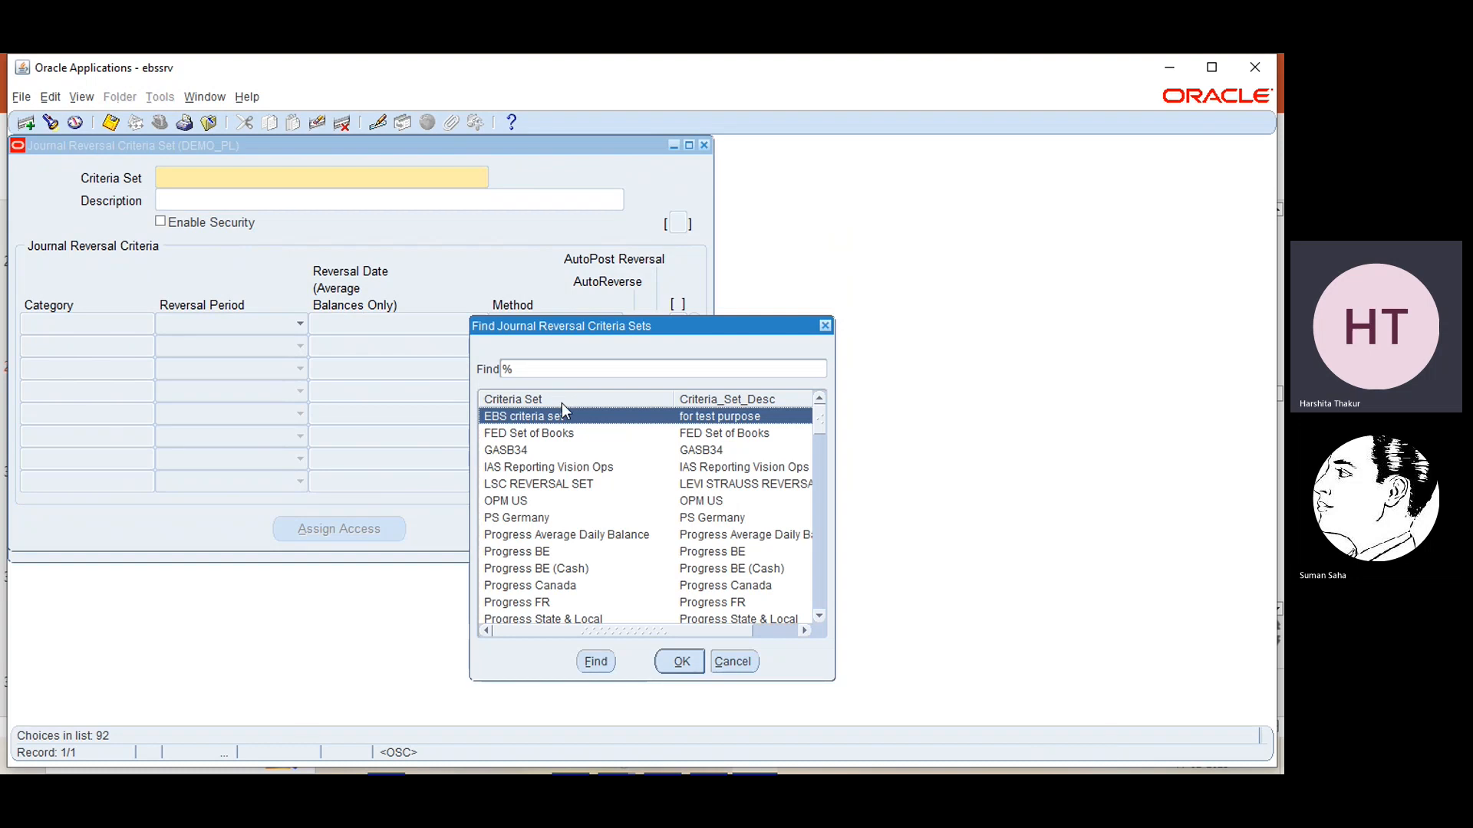
click(683, 661)
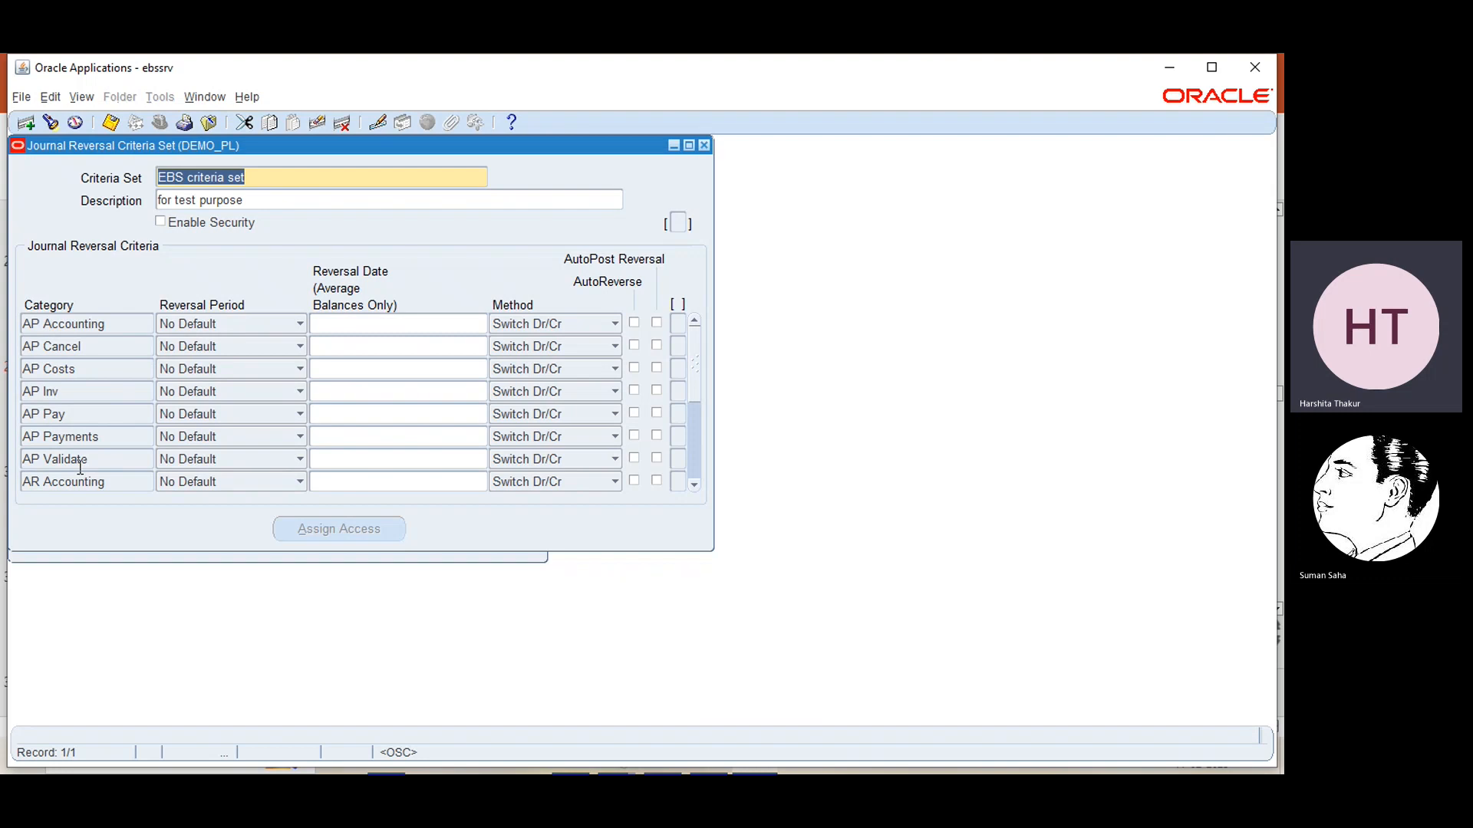
Search the set's journal reversal criteria for "ebs" and show only the EBS category row
click(116, 325)
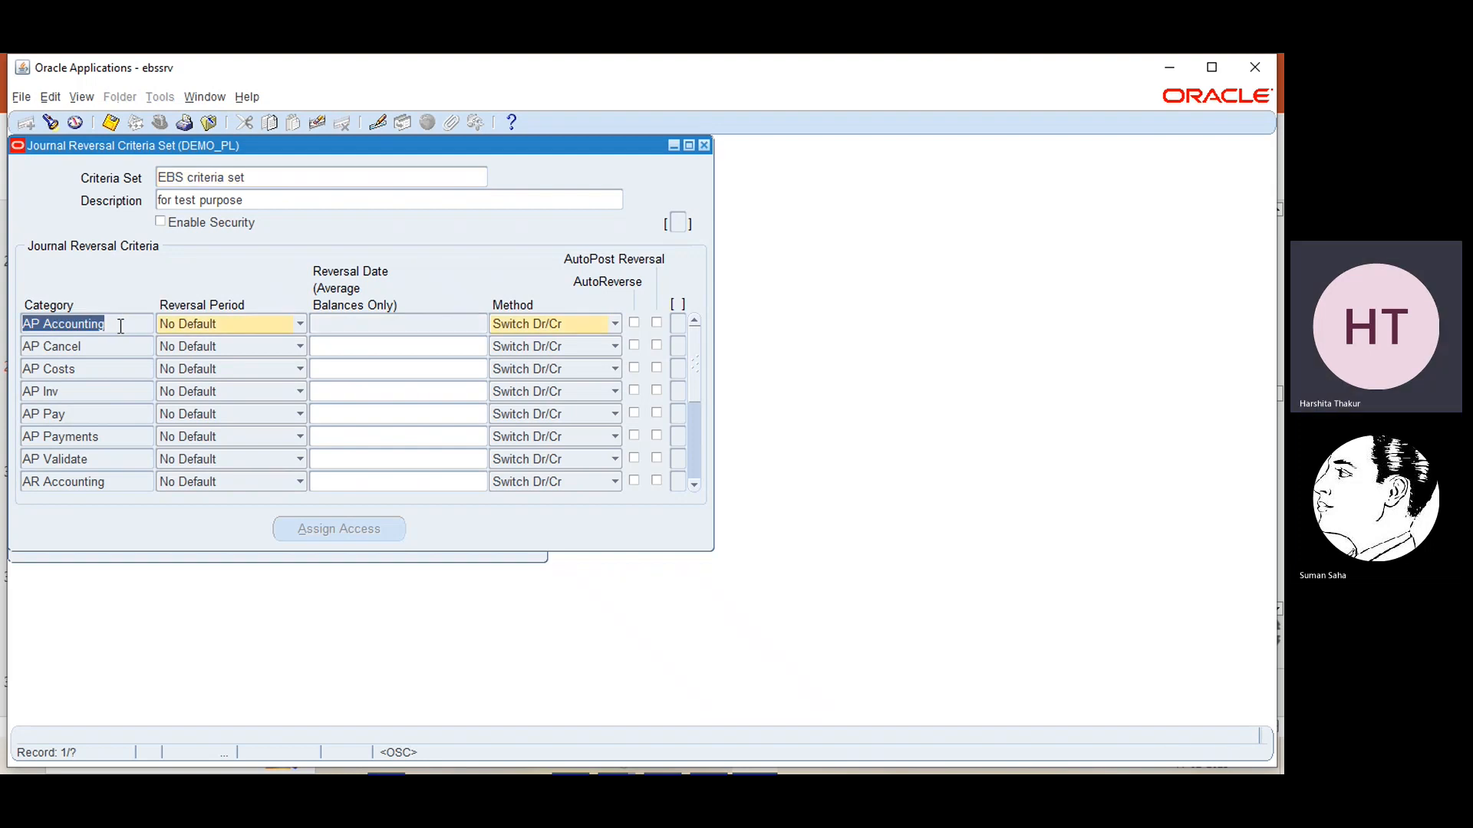
click(50, 122)
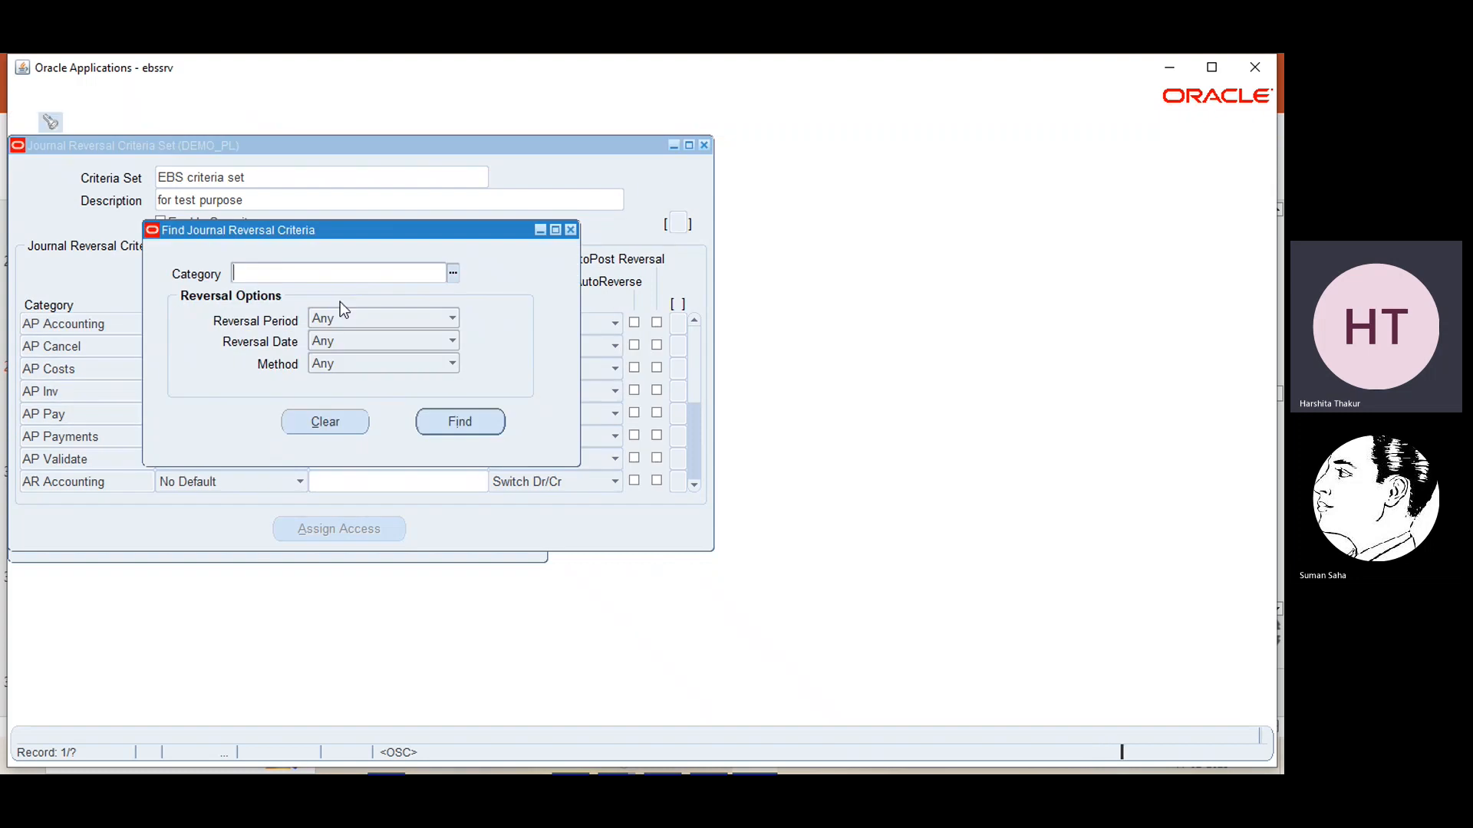
click(452, 273)
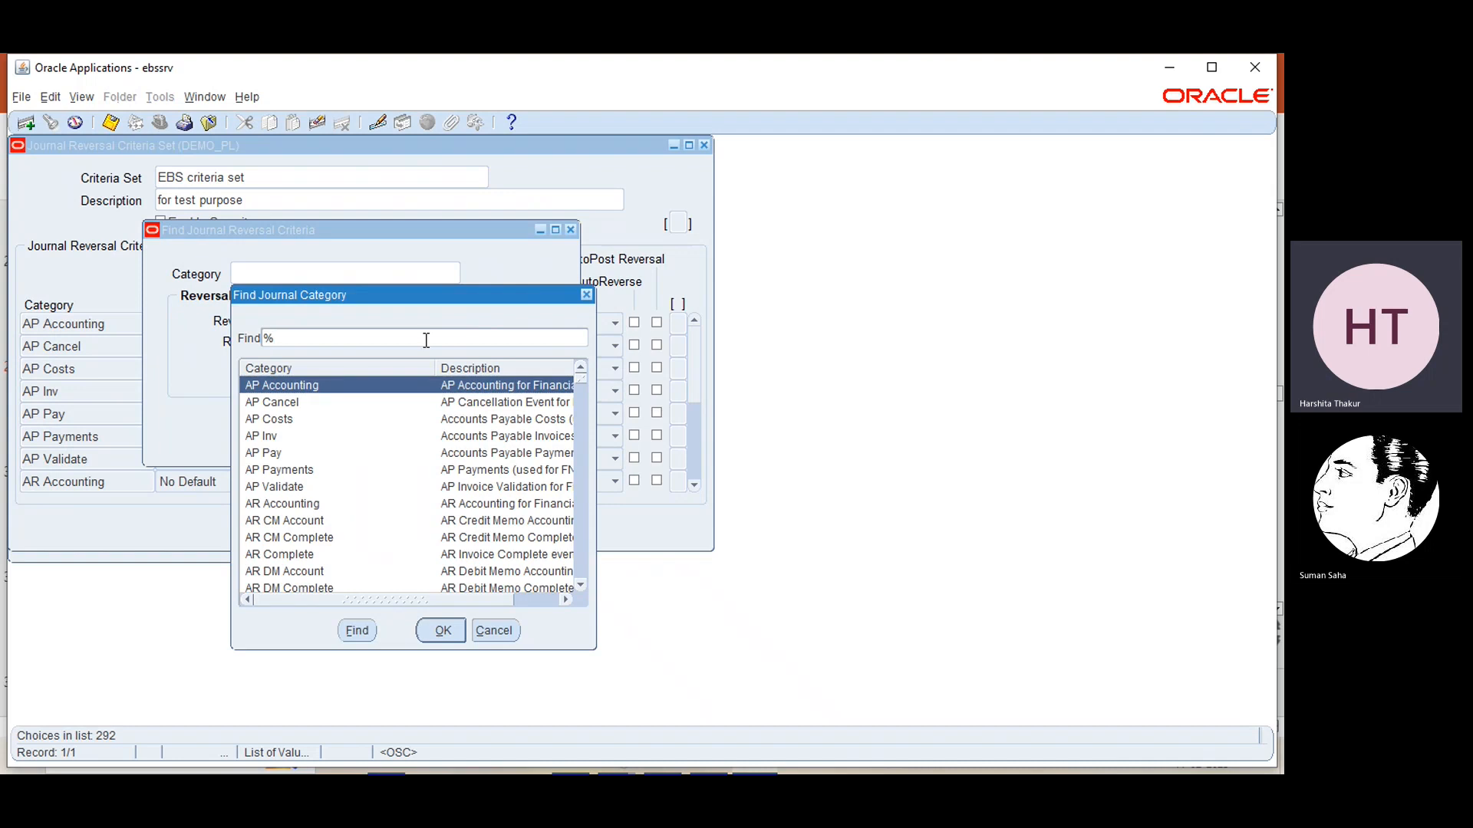
text(ebs)
key(Return)
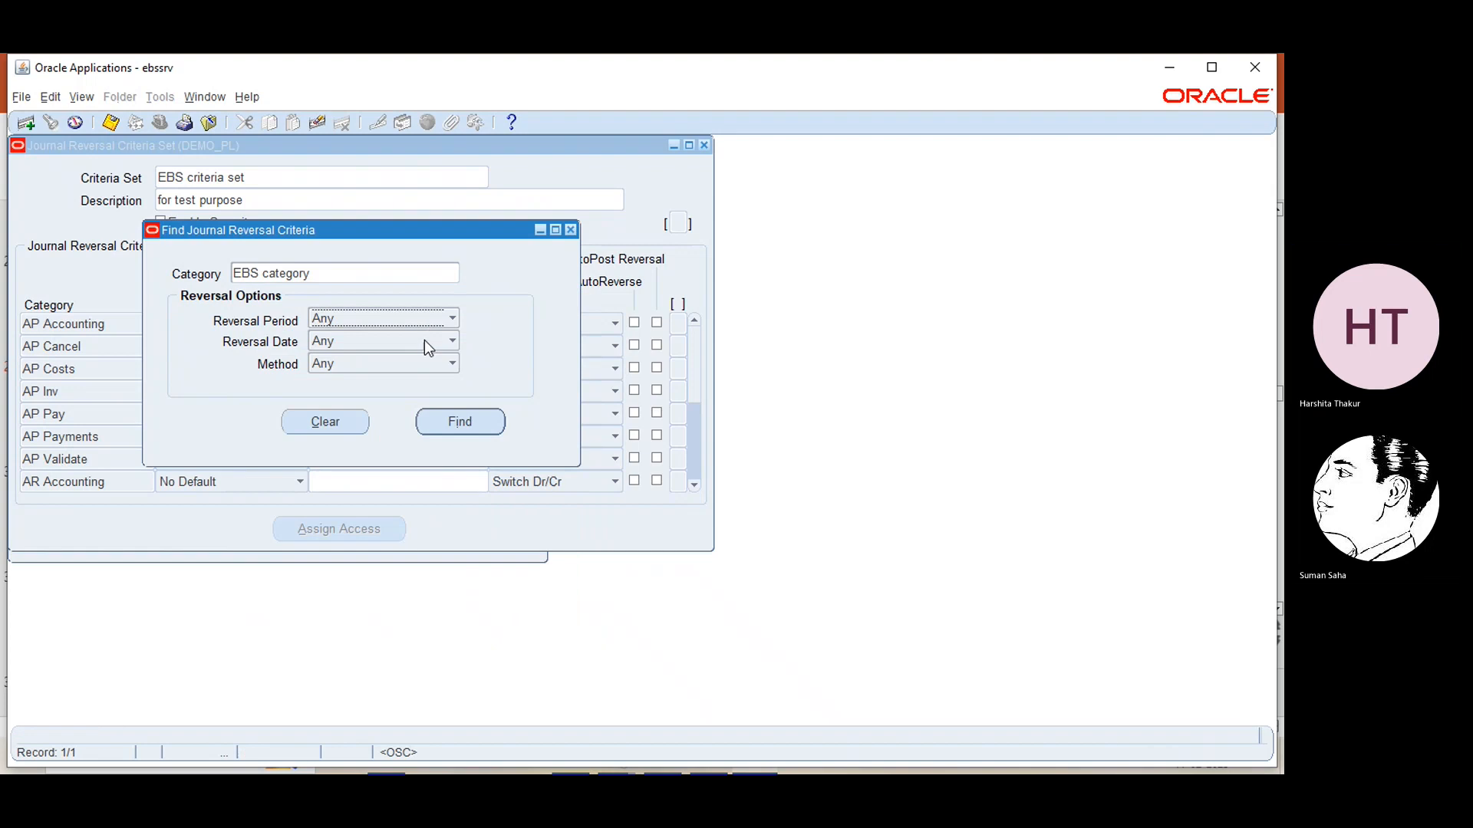
click(462, 422)
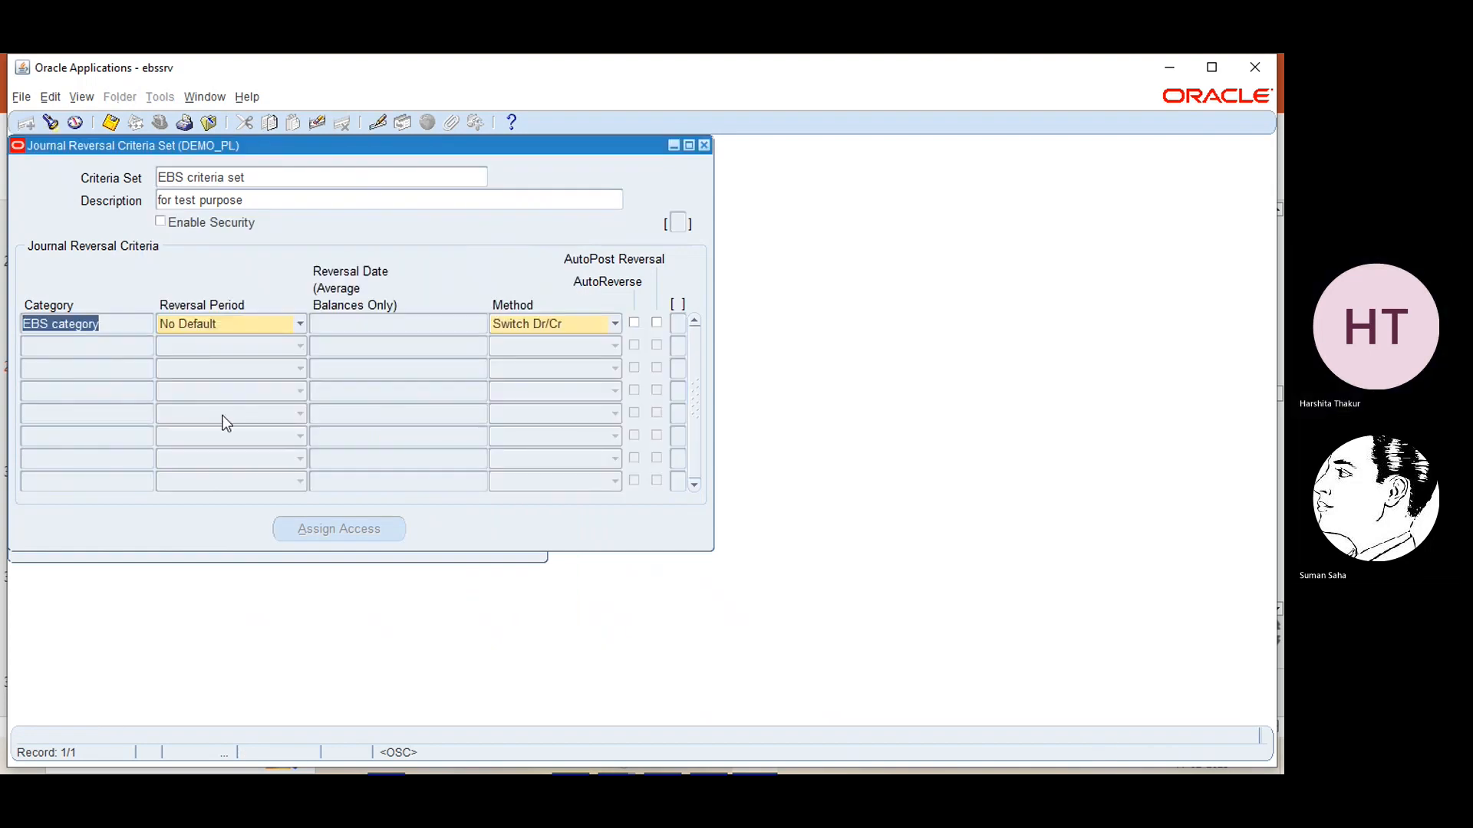
click(121, 328)
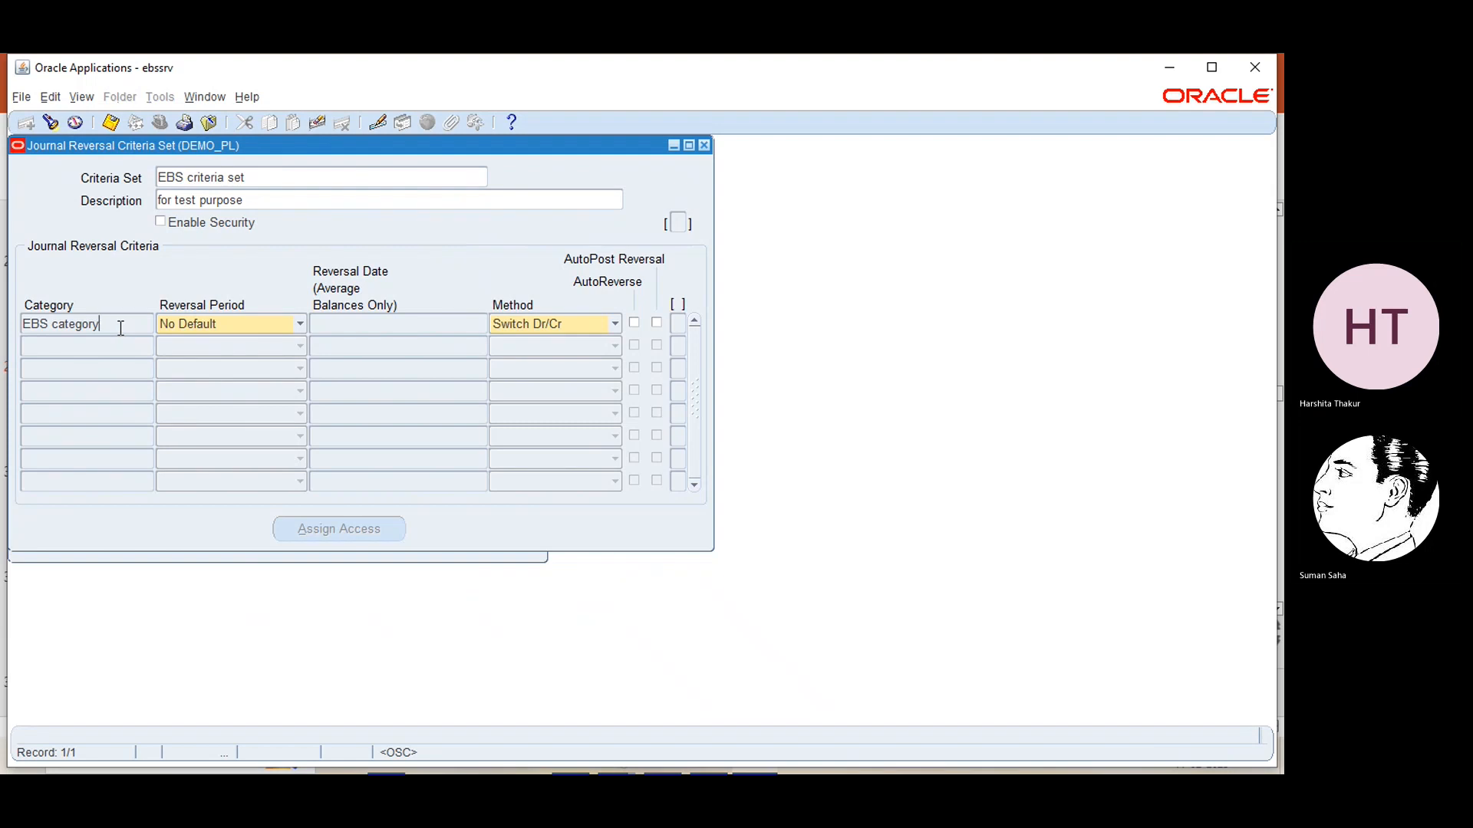
Try the reversal period Next Non-Adjusting for EBS category and look at its available reversal dates without choosing one
click(300, 323)
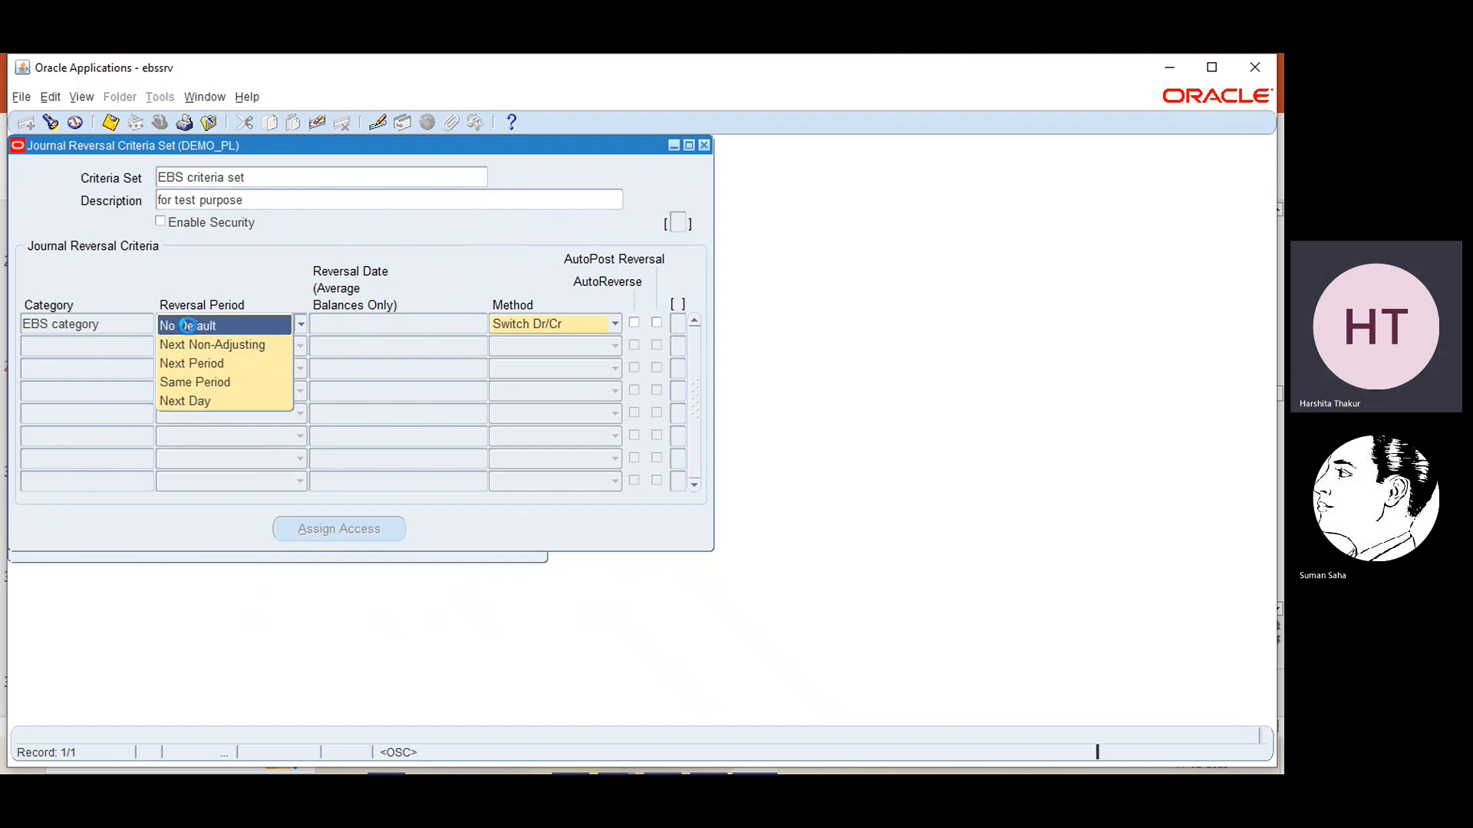
click(188, 326)
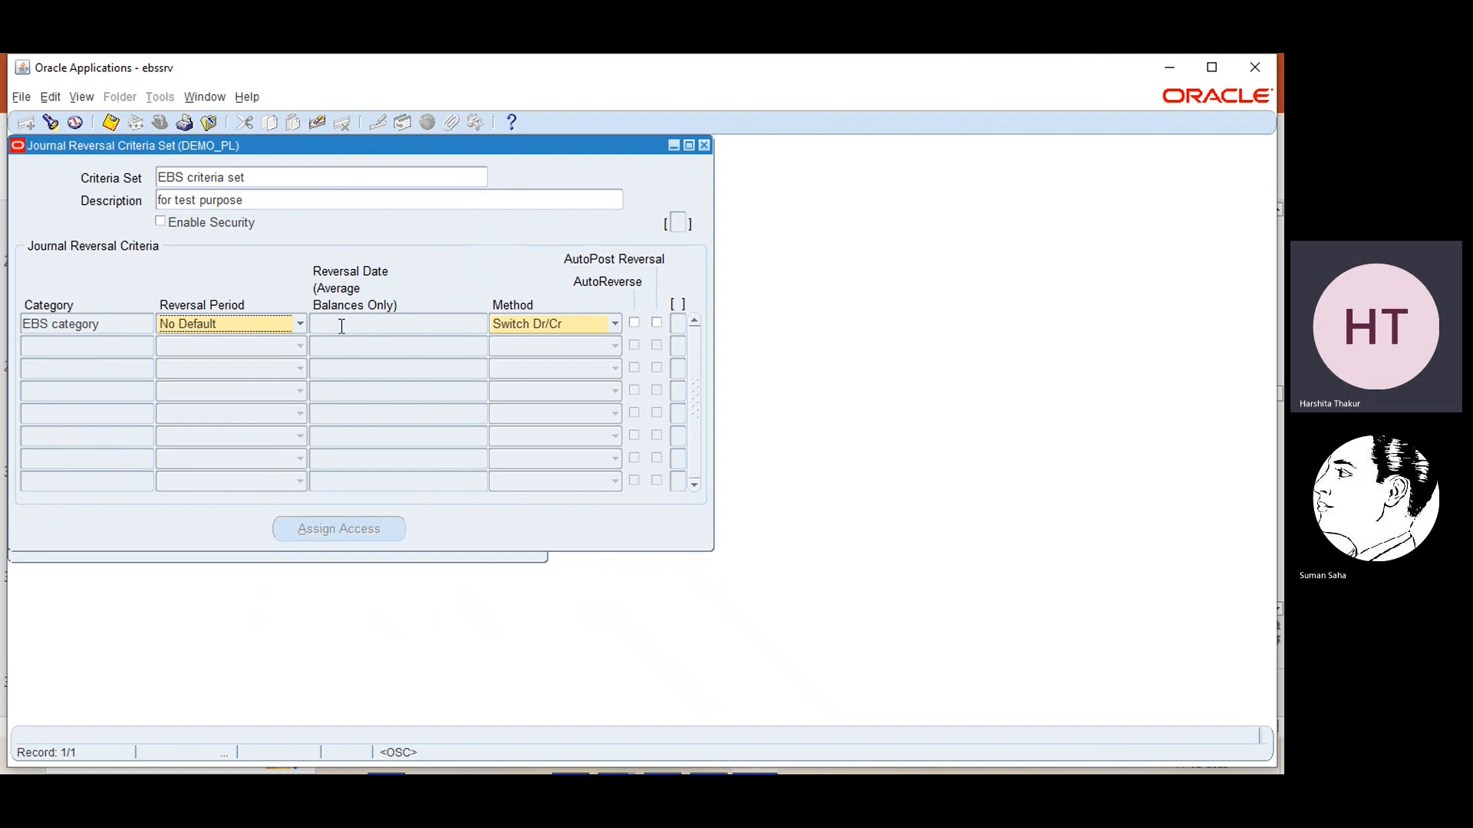
click(300, 326)
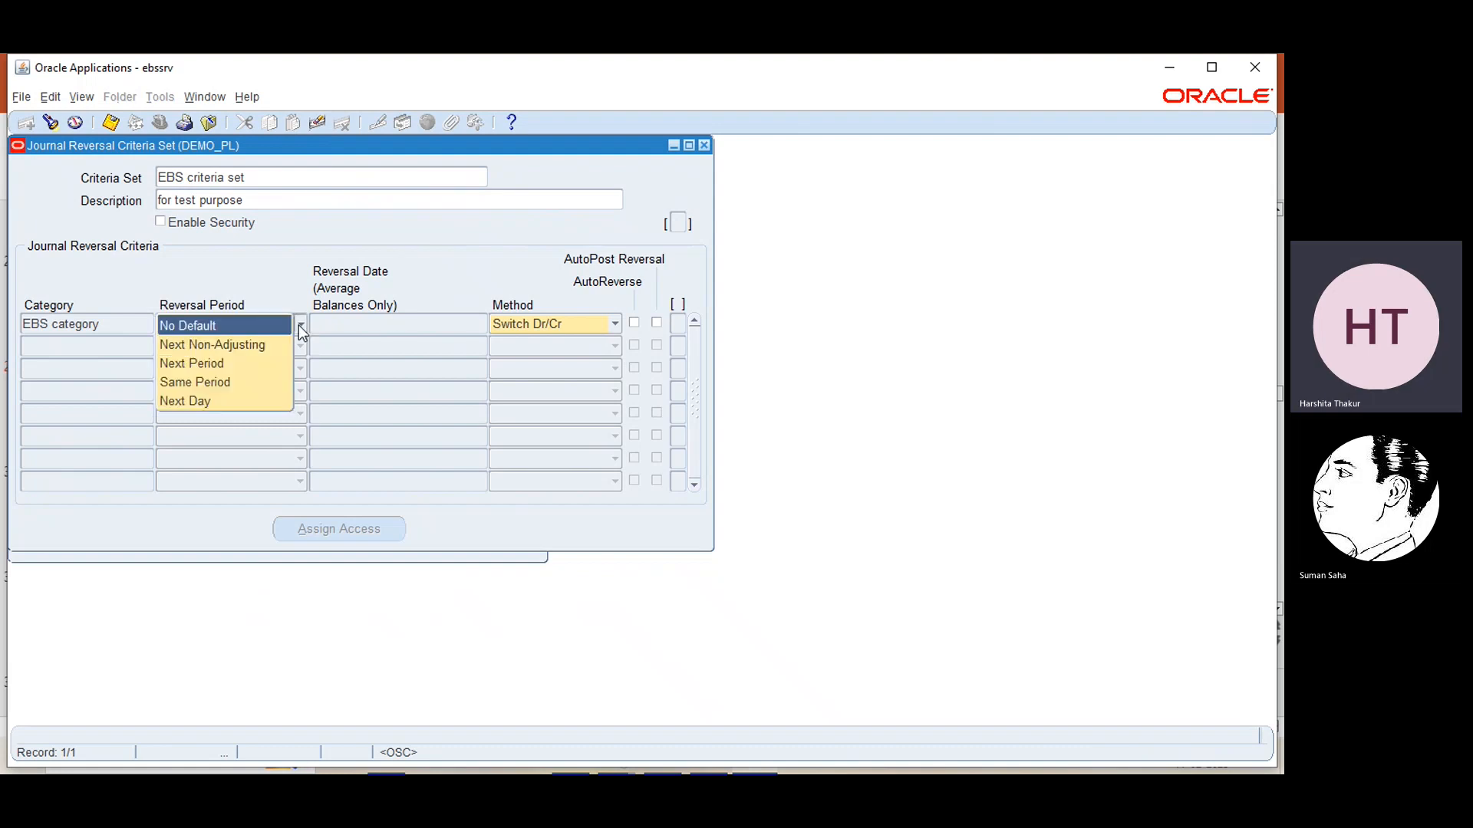
click(245, 352)
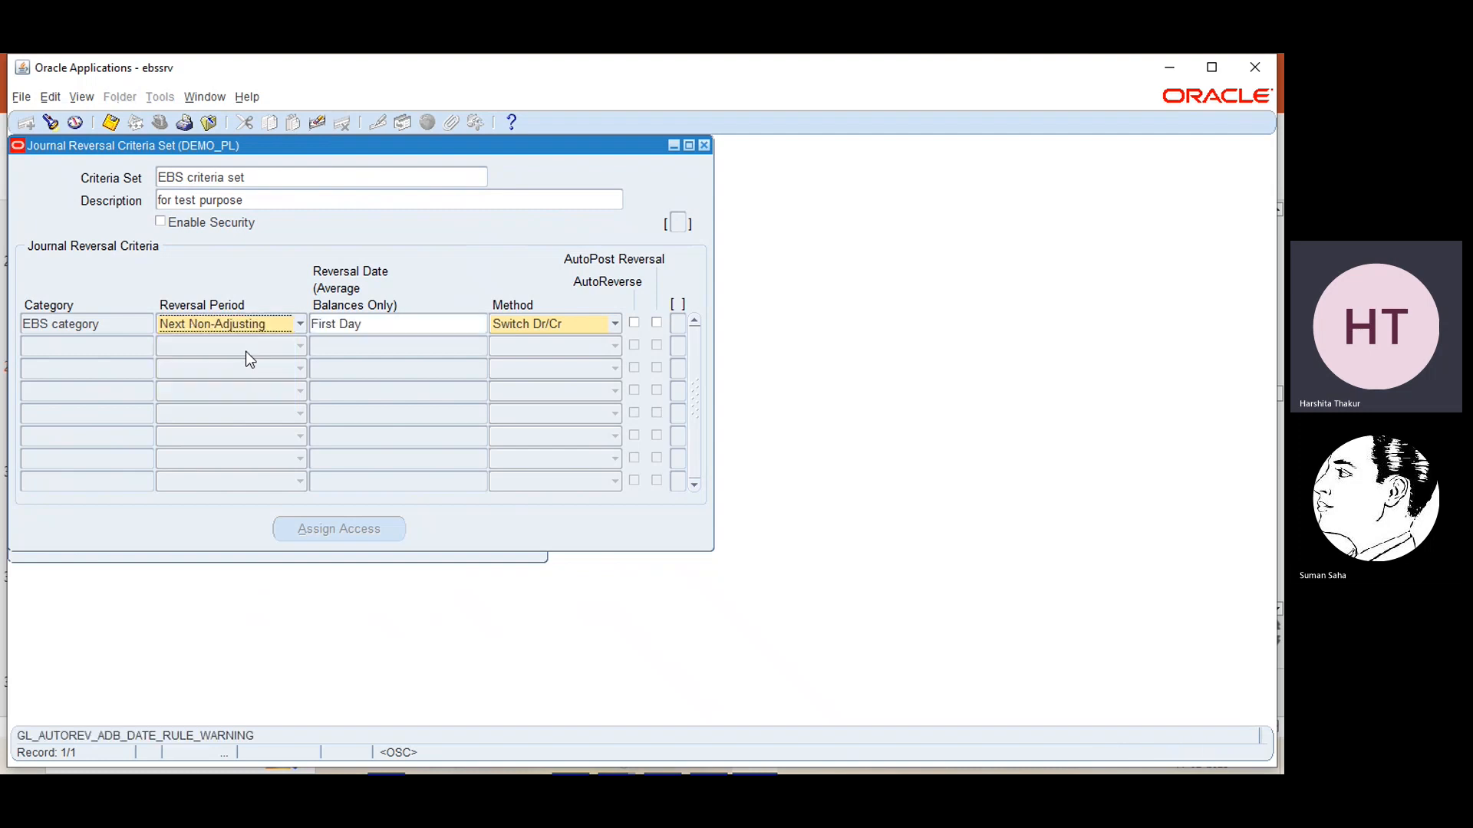
click(473, 322)
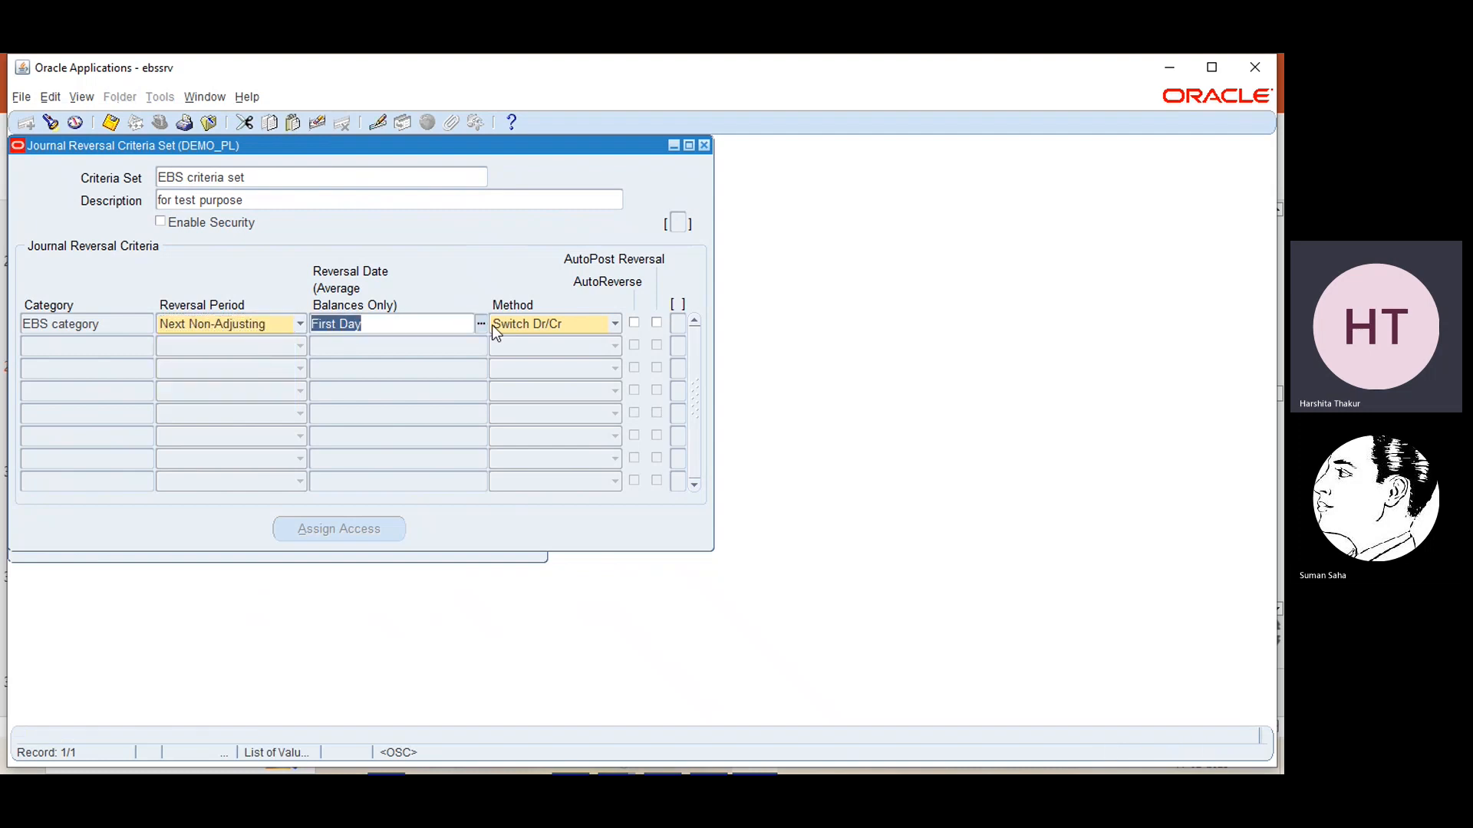
click(479, 325)
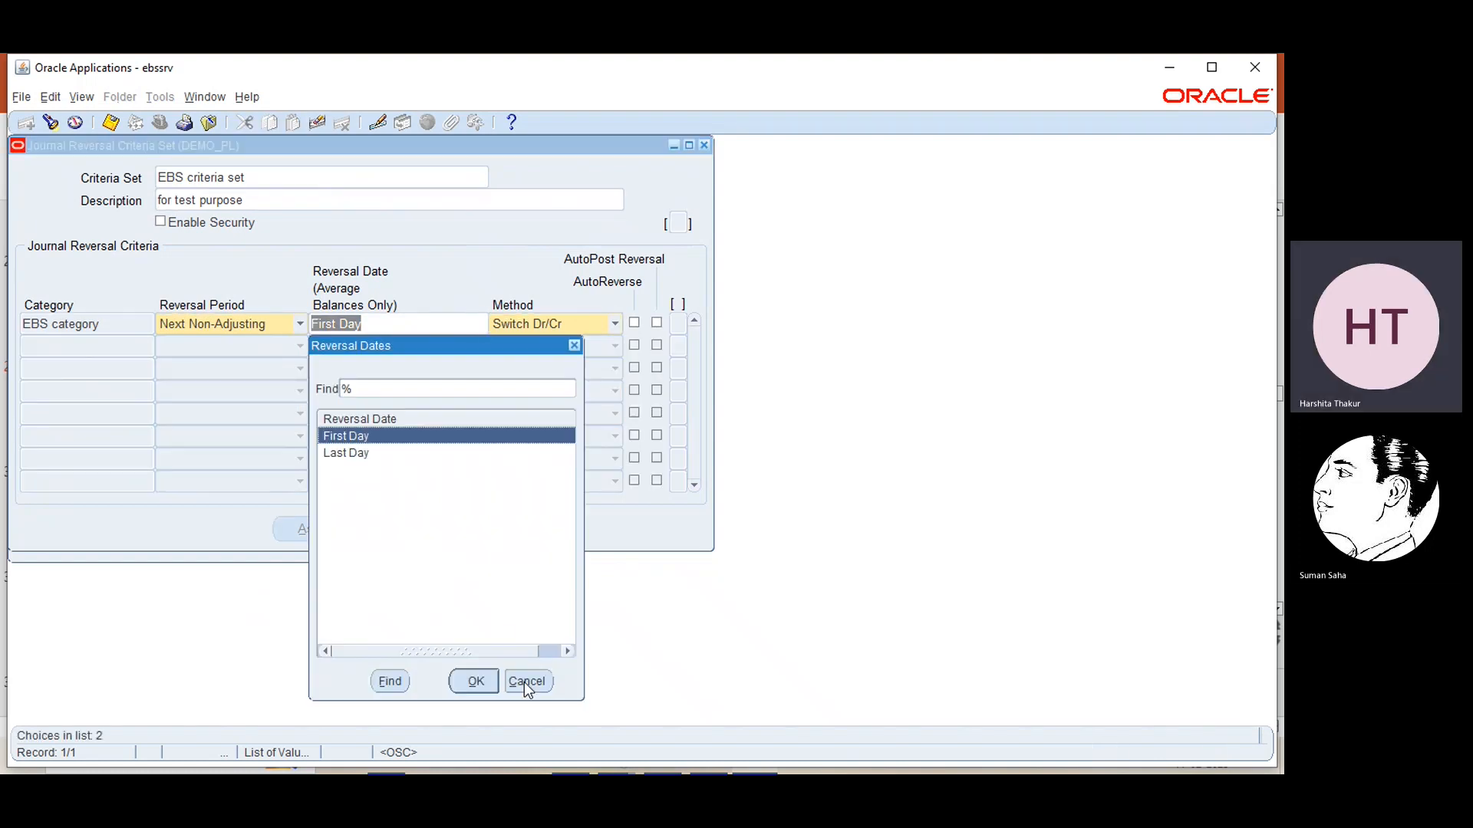
click(526, 682)
Try the reversal periods Next Period and Same Period for EBS category, and view the reversal dates available for Same Period
click(297, 323)
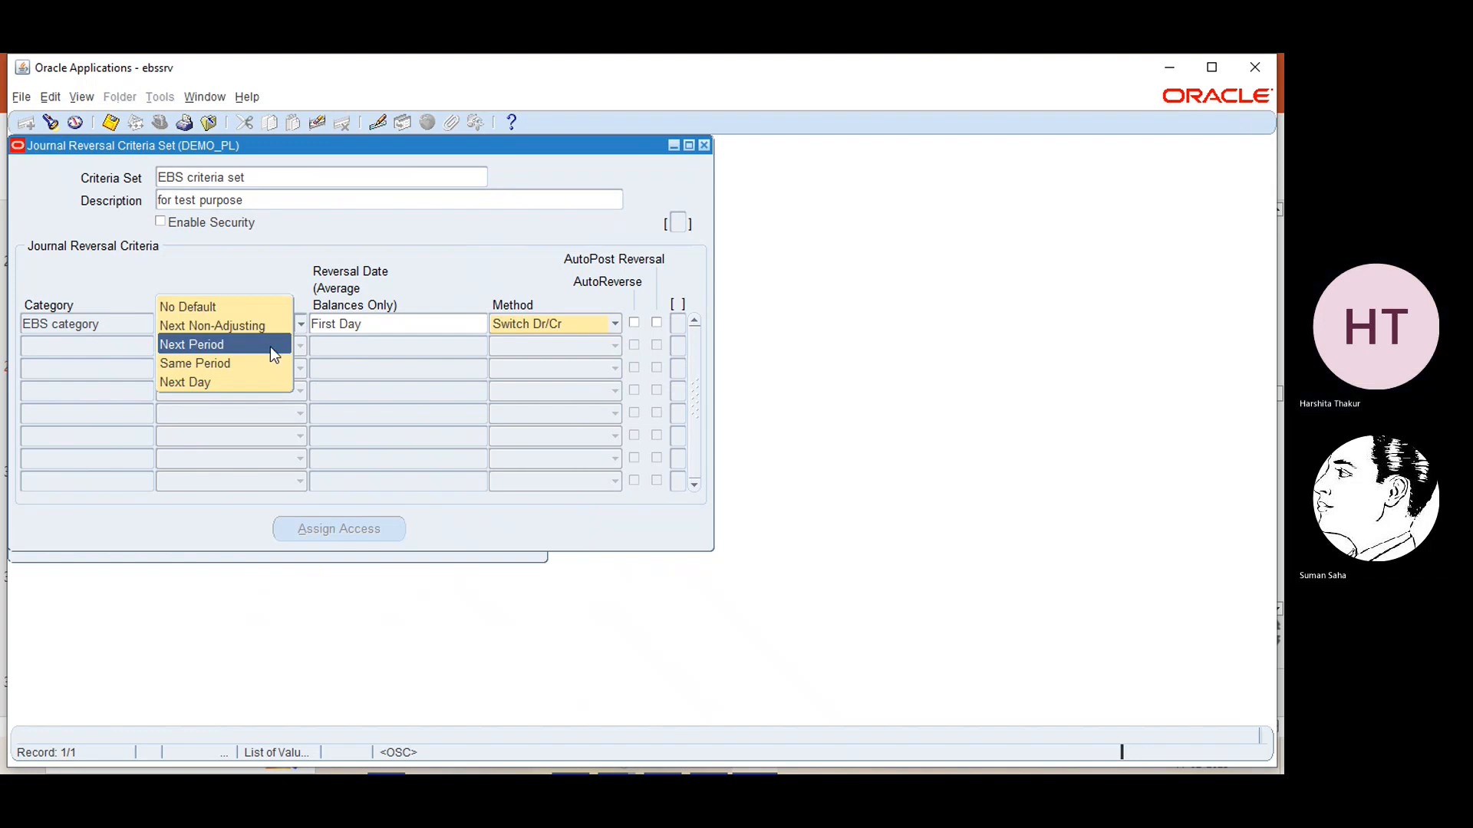
click(270, 346)
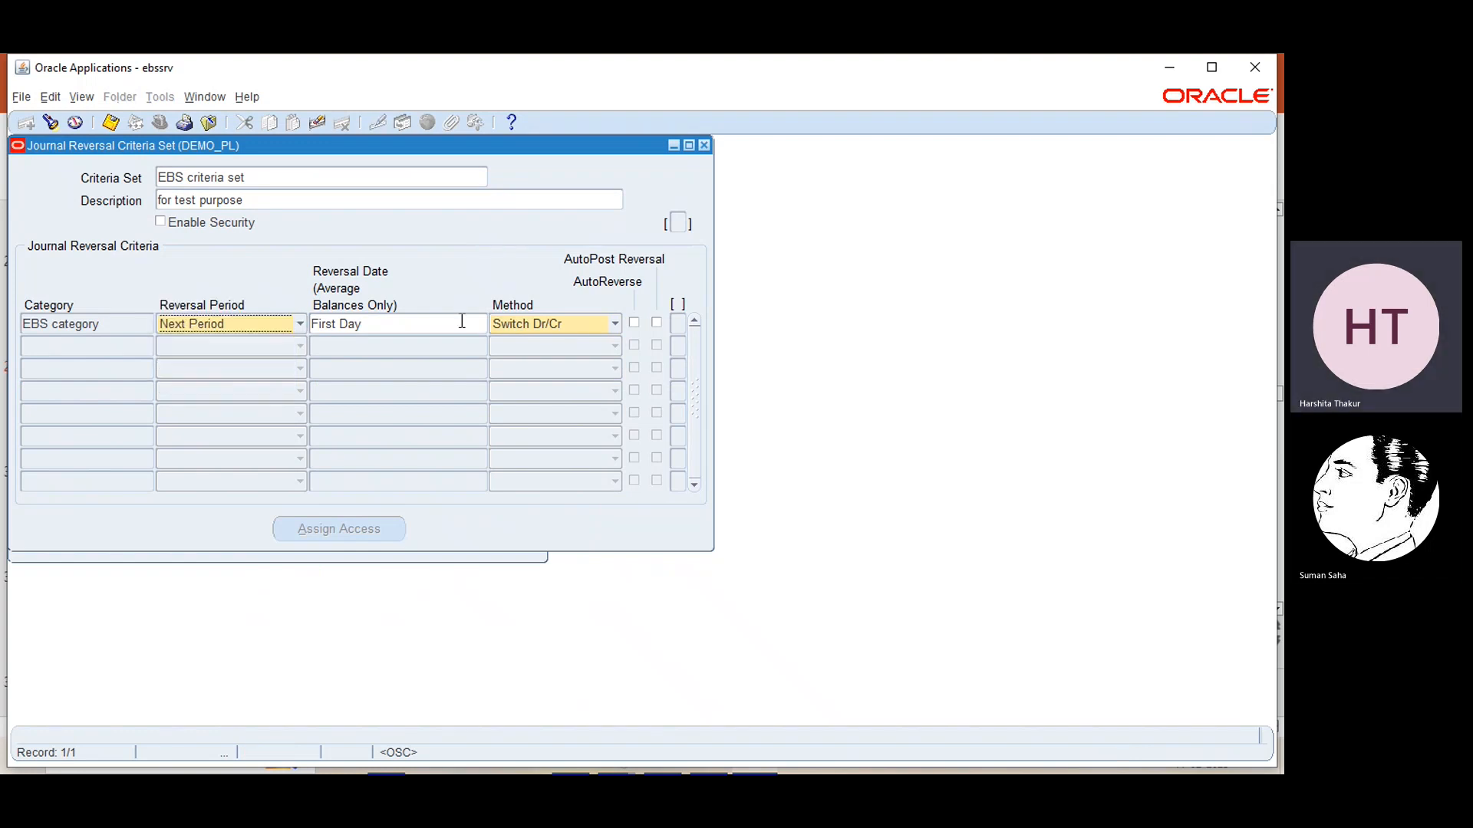
click(302, 332)
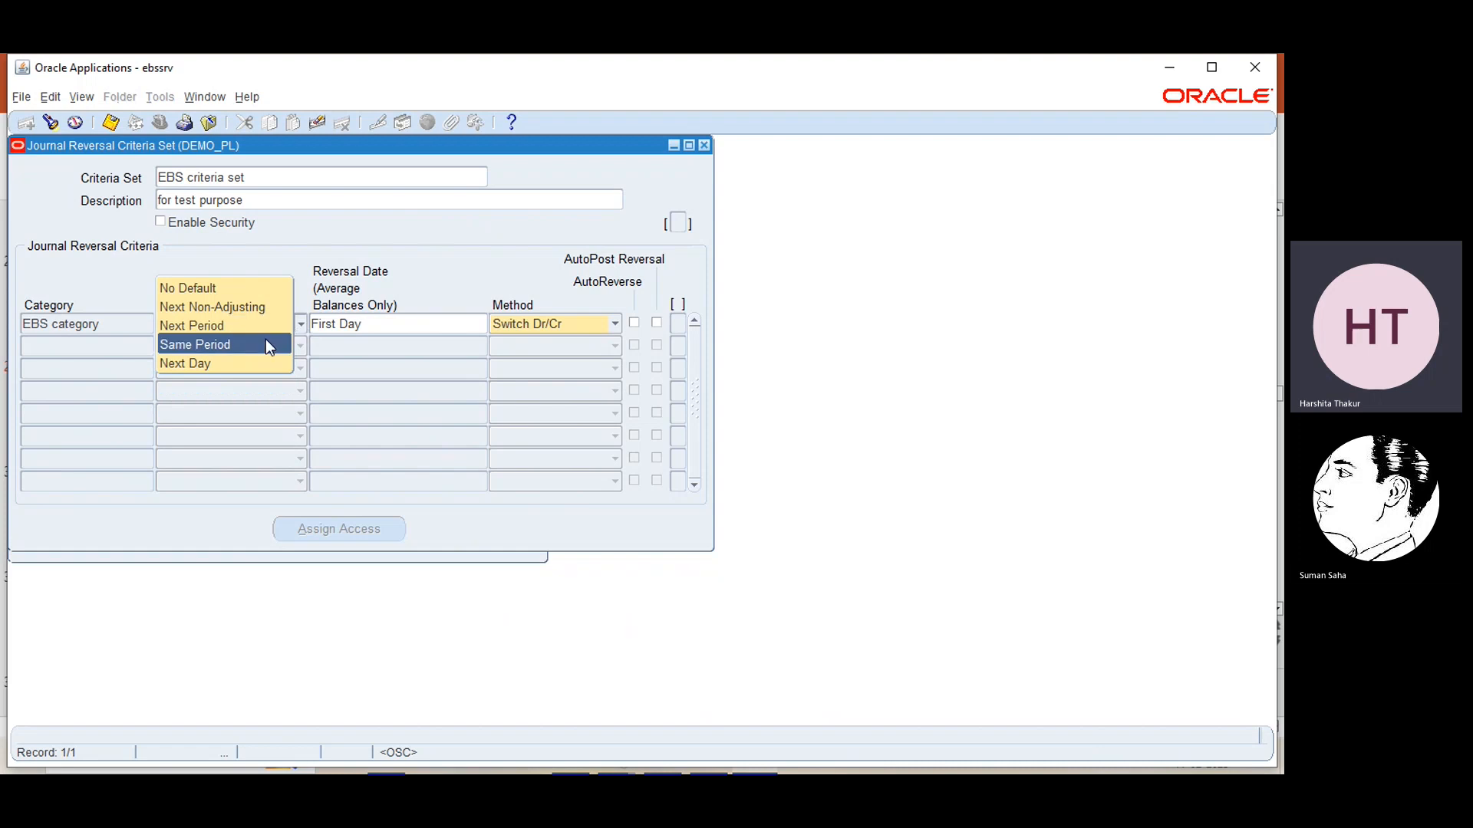
click(256, 350)
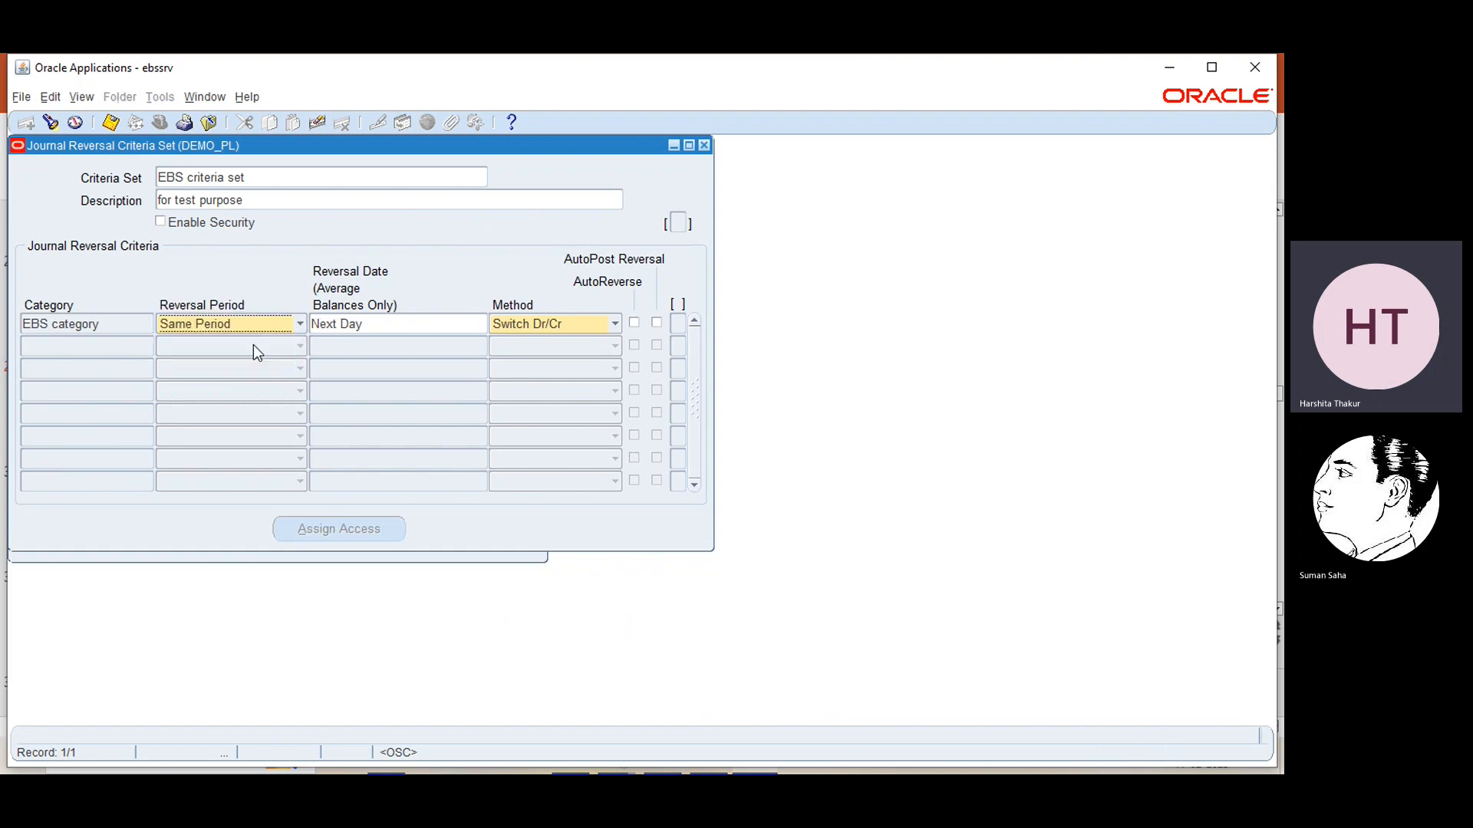
click(389, 320)
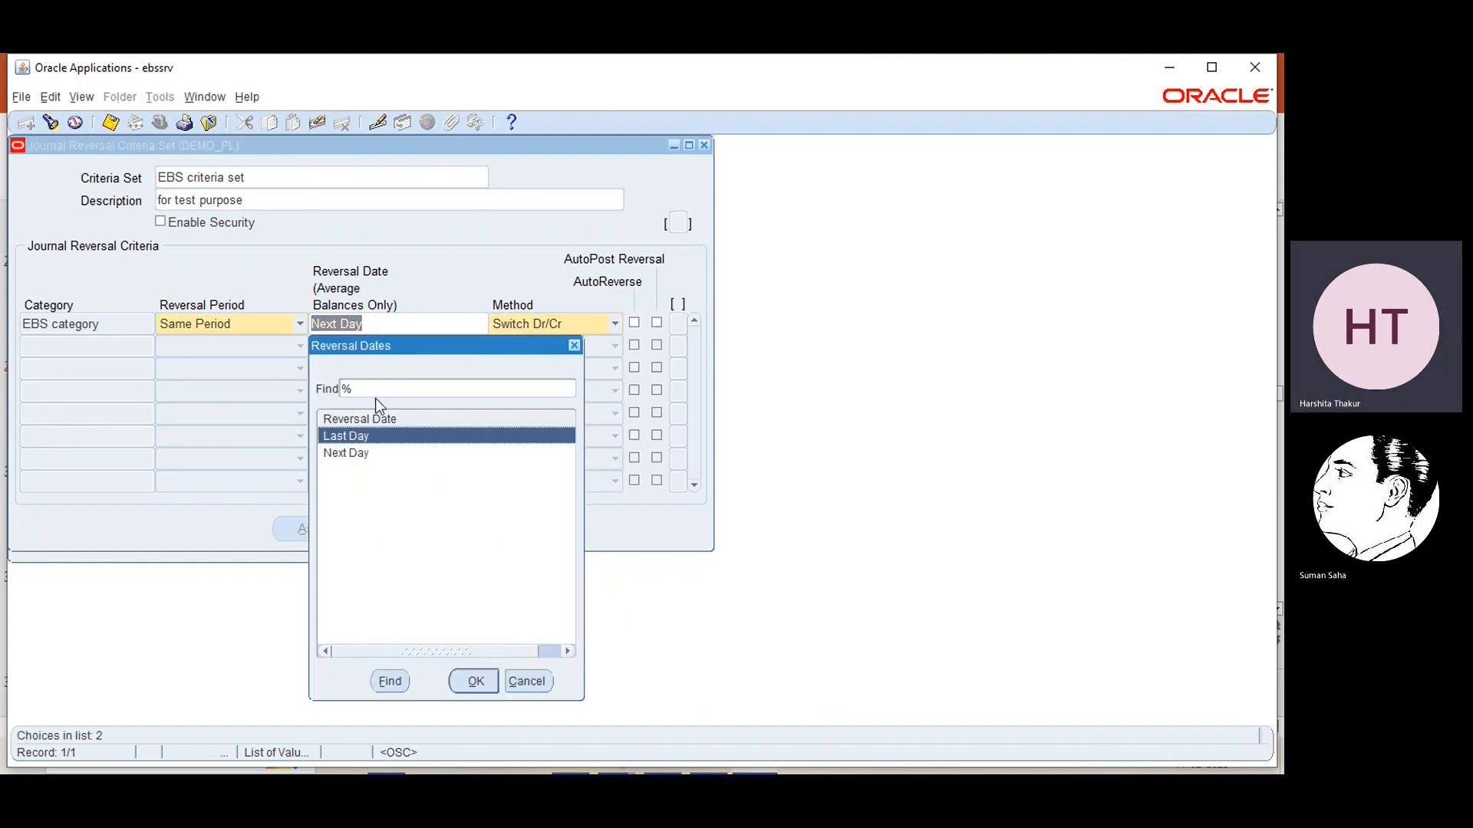
click(574, 346)
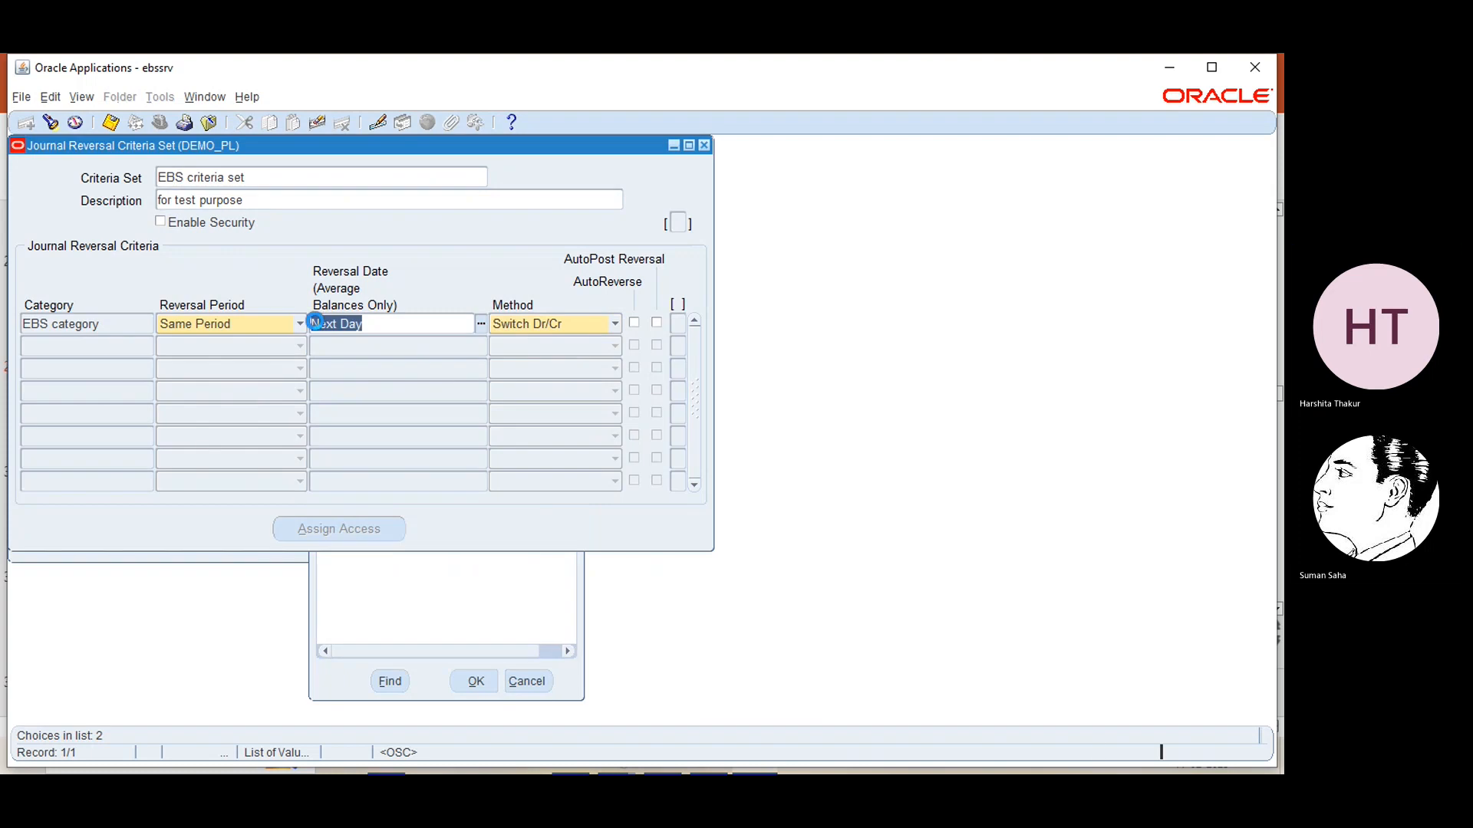
Try Next Day as the reversal period of EBS category and return it to Same Period
click(300, 324)
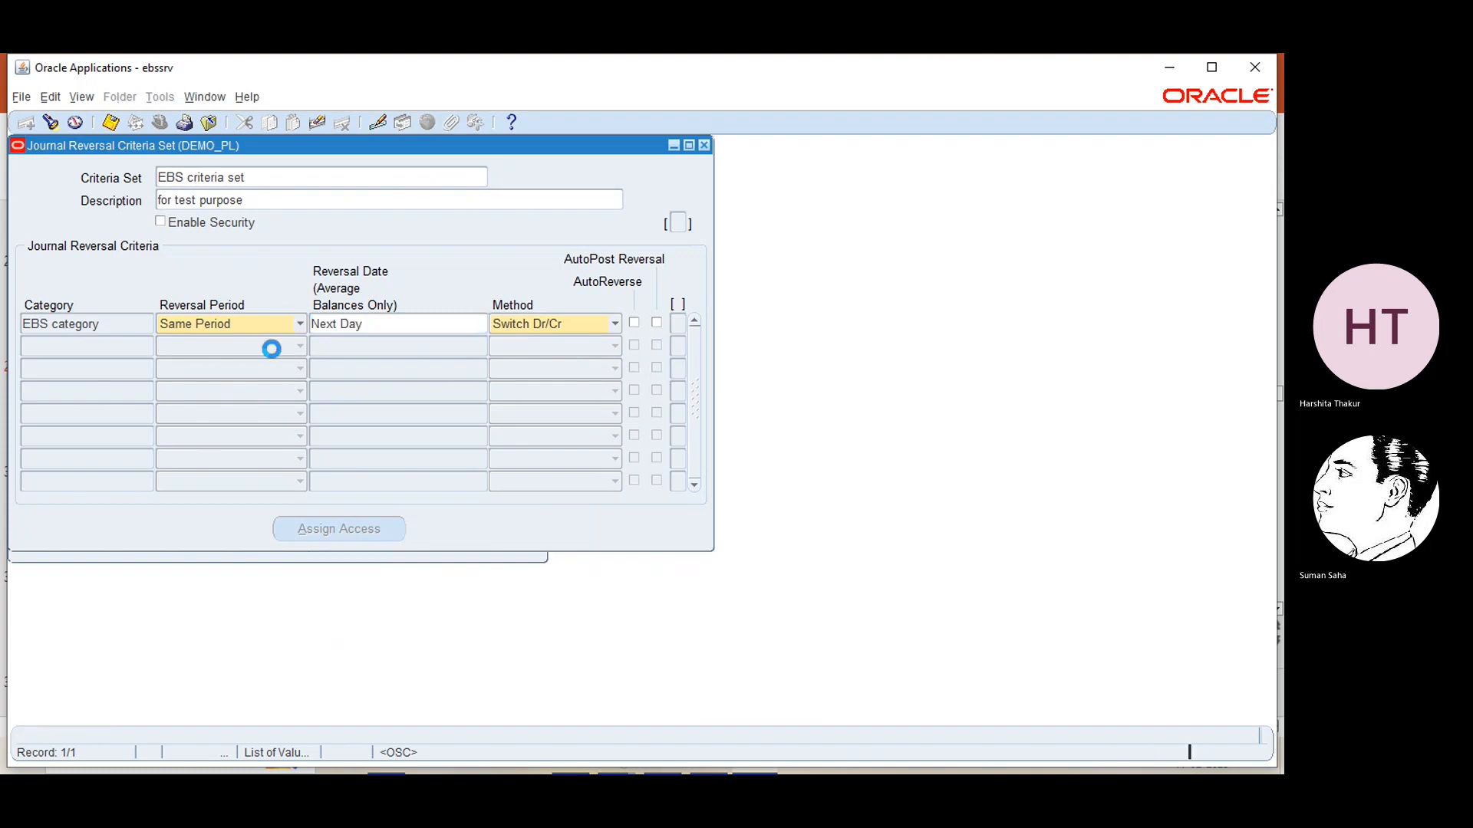
click(187, 345)
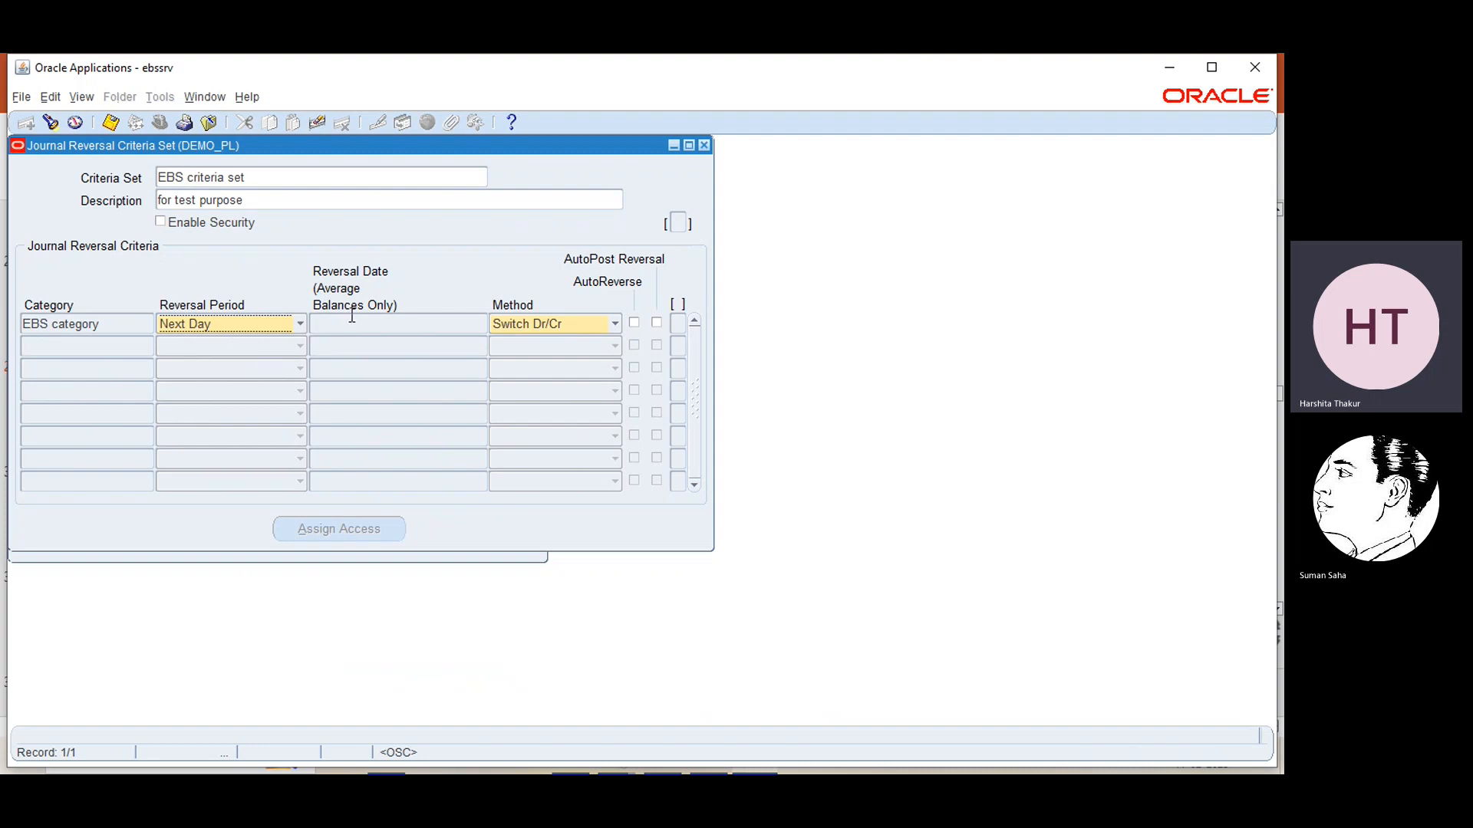
click(298, 322)
click(269, 302)
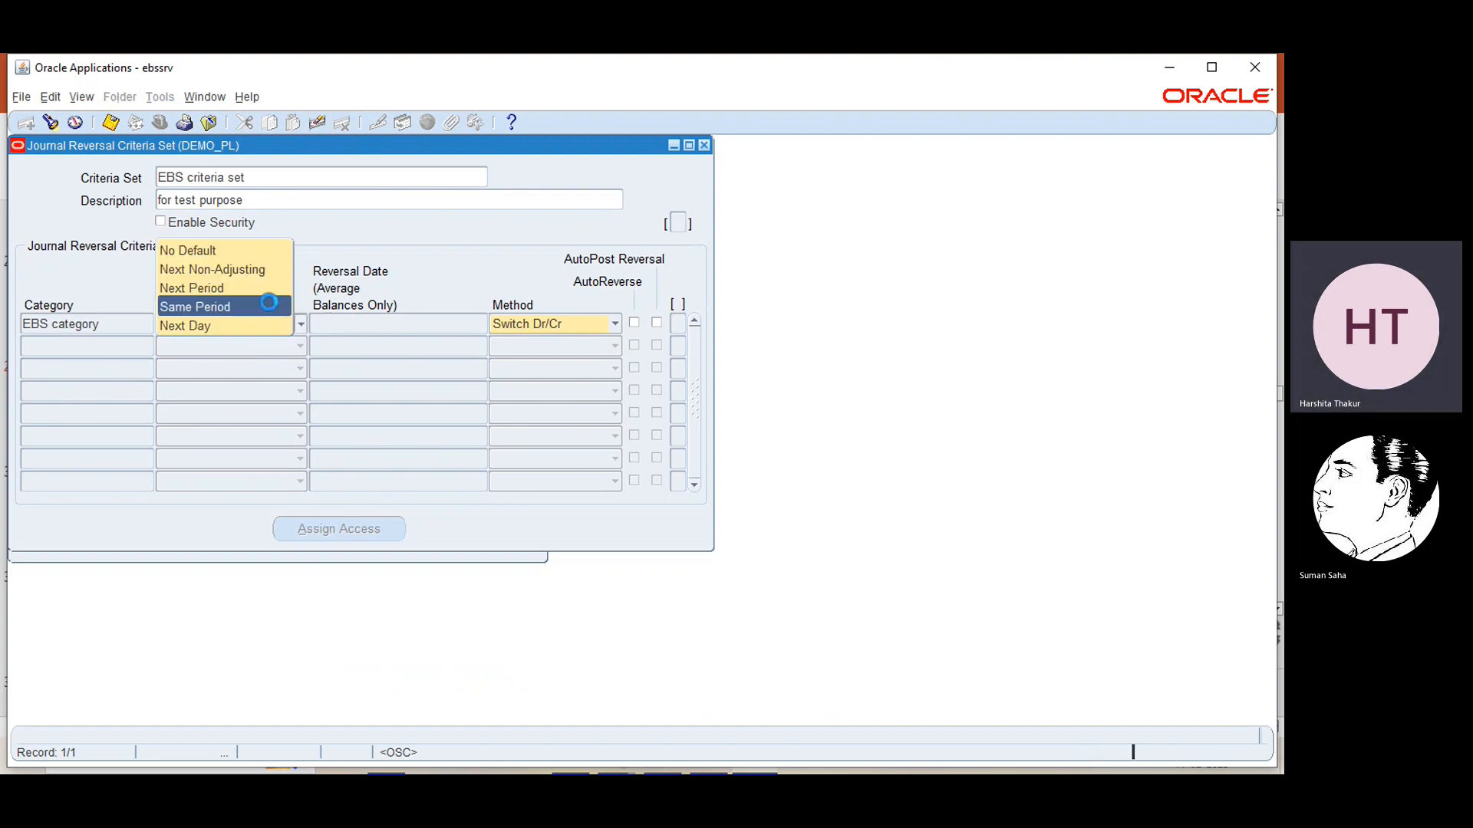
Minimize Oracle Applications, switch to PowerPoint and present slide 30 with the Journal Reversal Criteria table as a slide show
click(1166, 67)
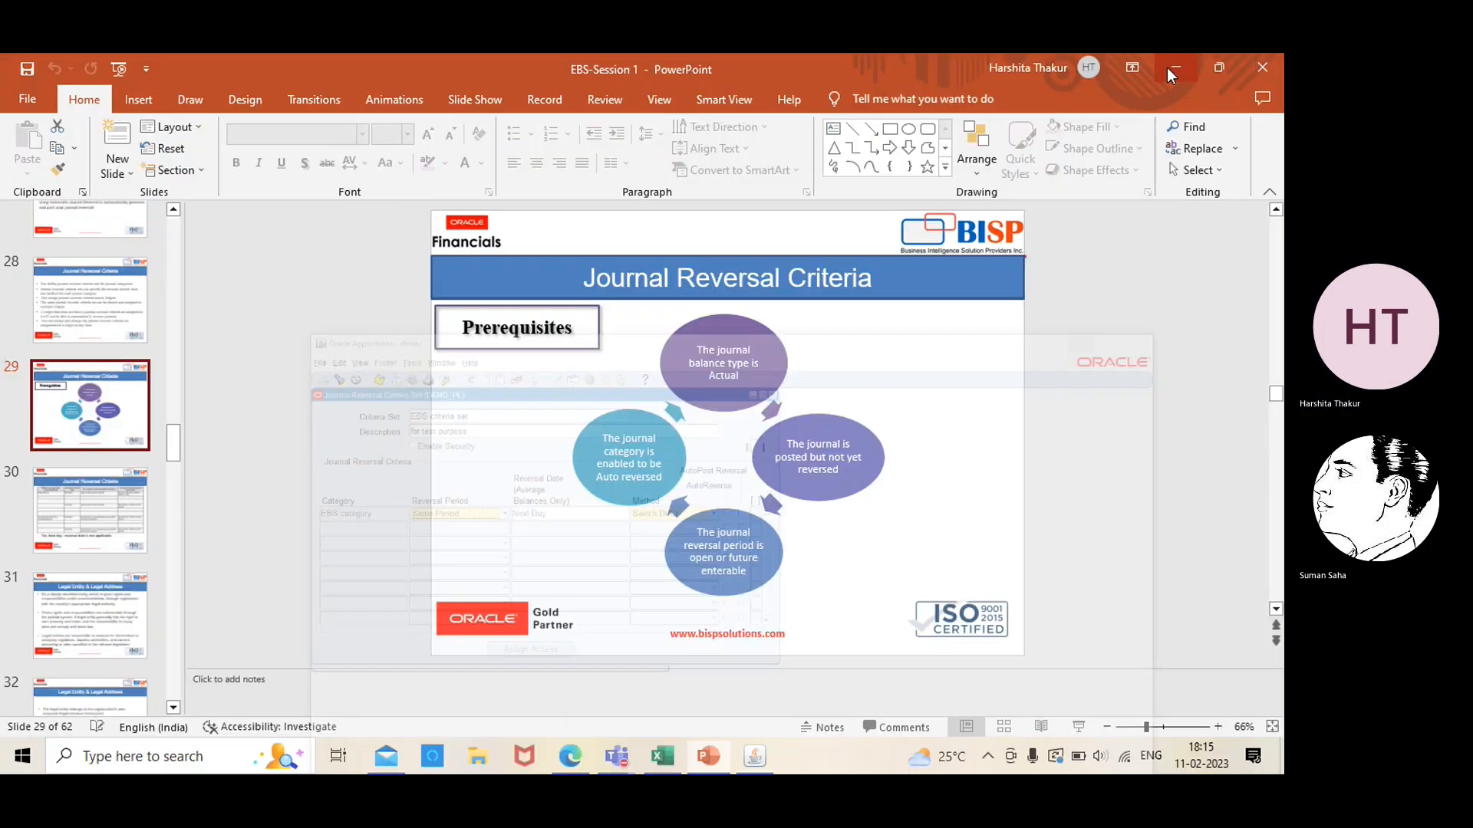
click(112, 503)
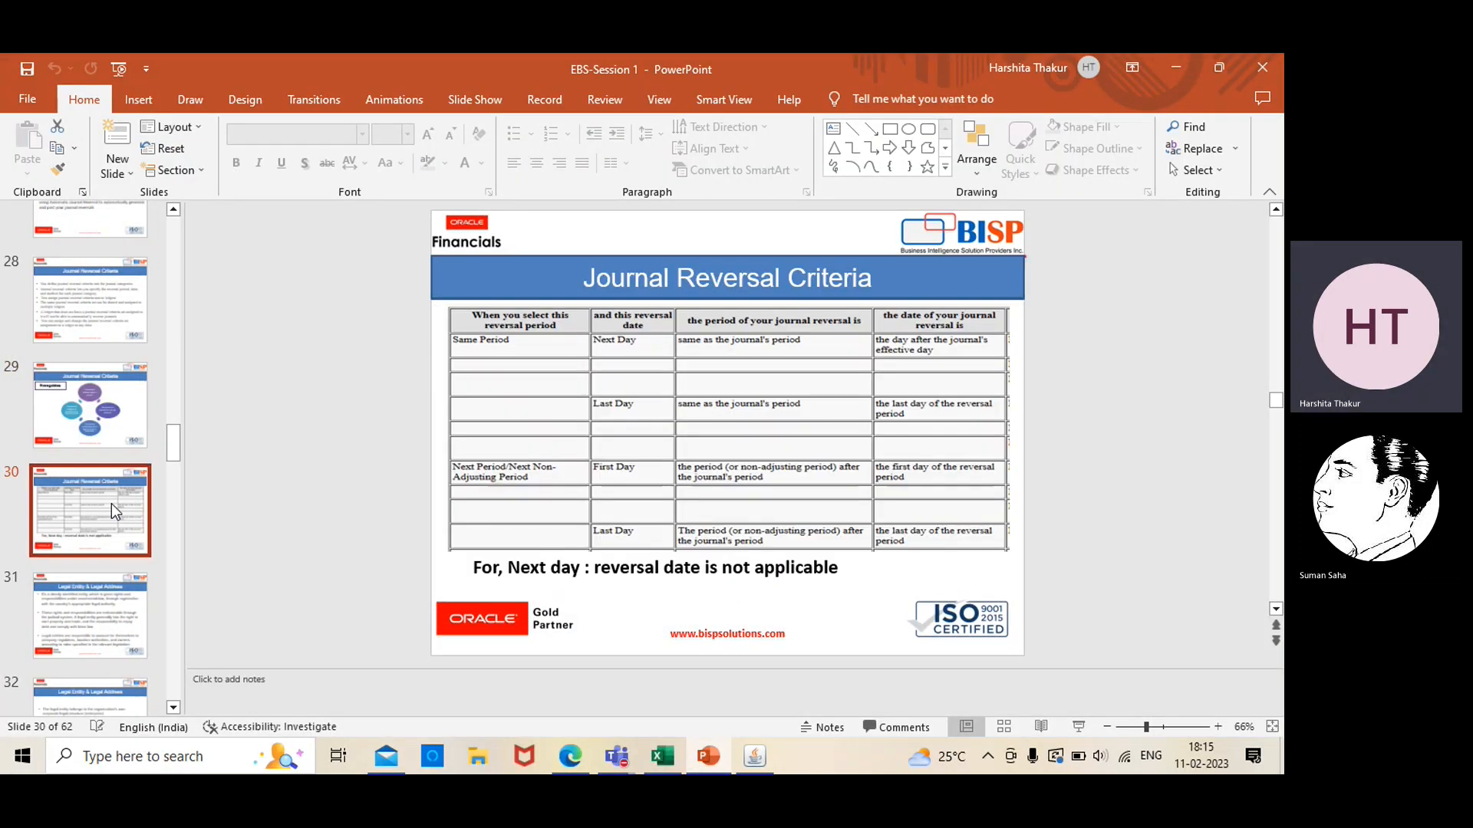
click(1082, 730)
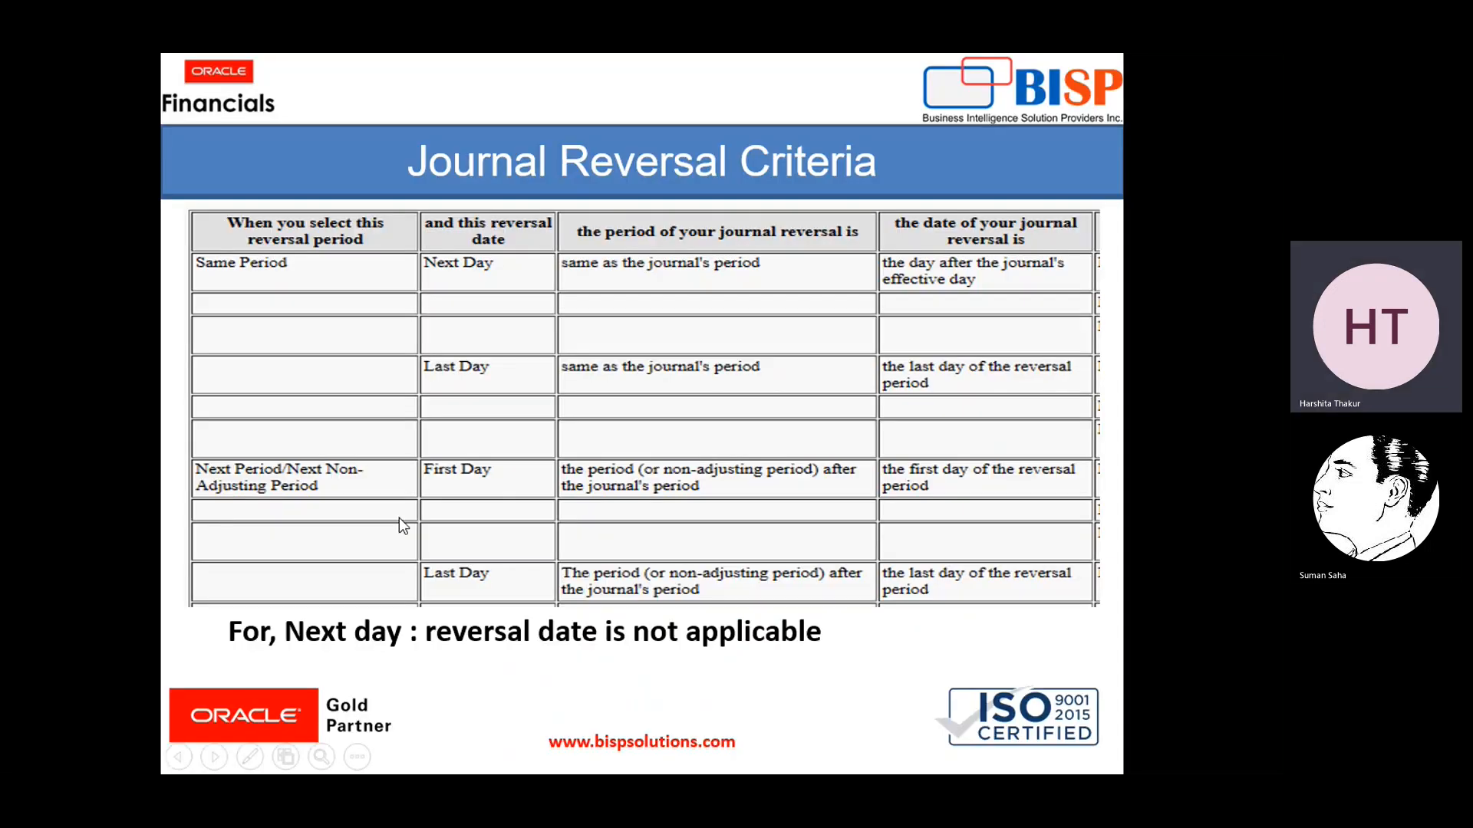
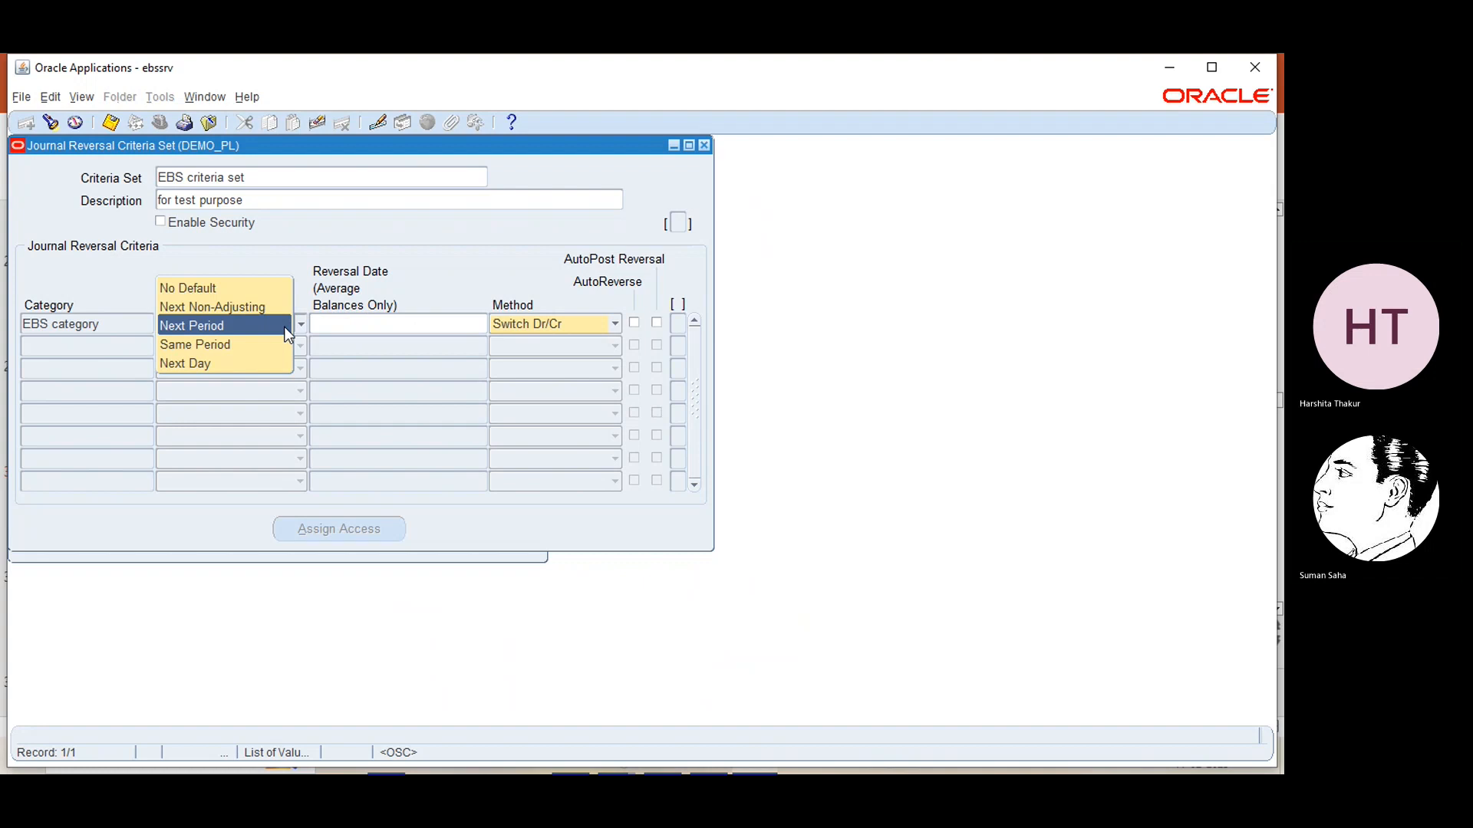
Set the reversal period of EBS category to Next Period with First Day as its reversal date
click(285, 330)
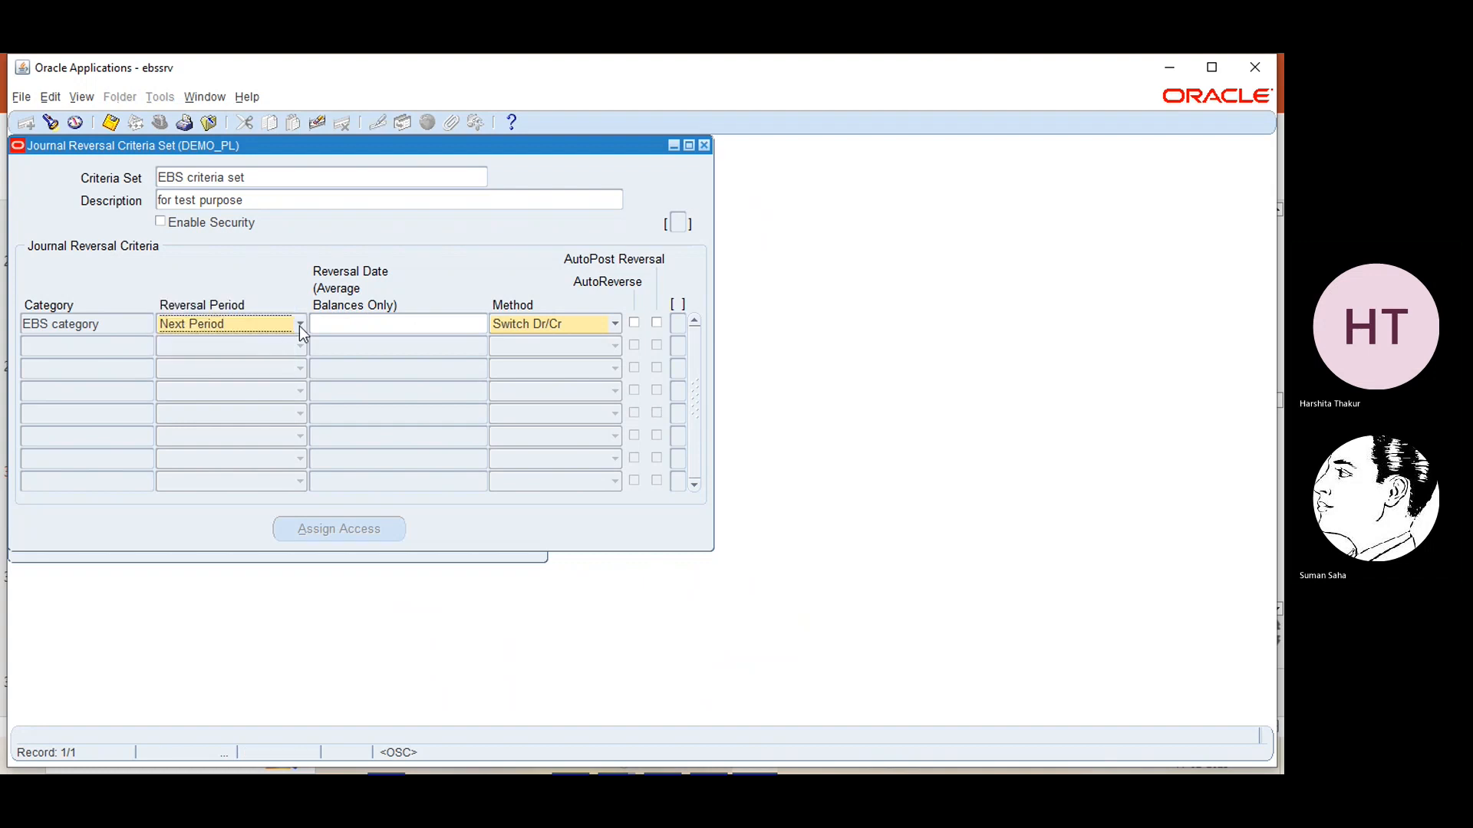
click(425, 323)
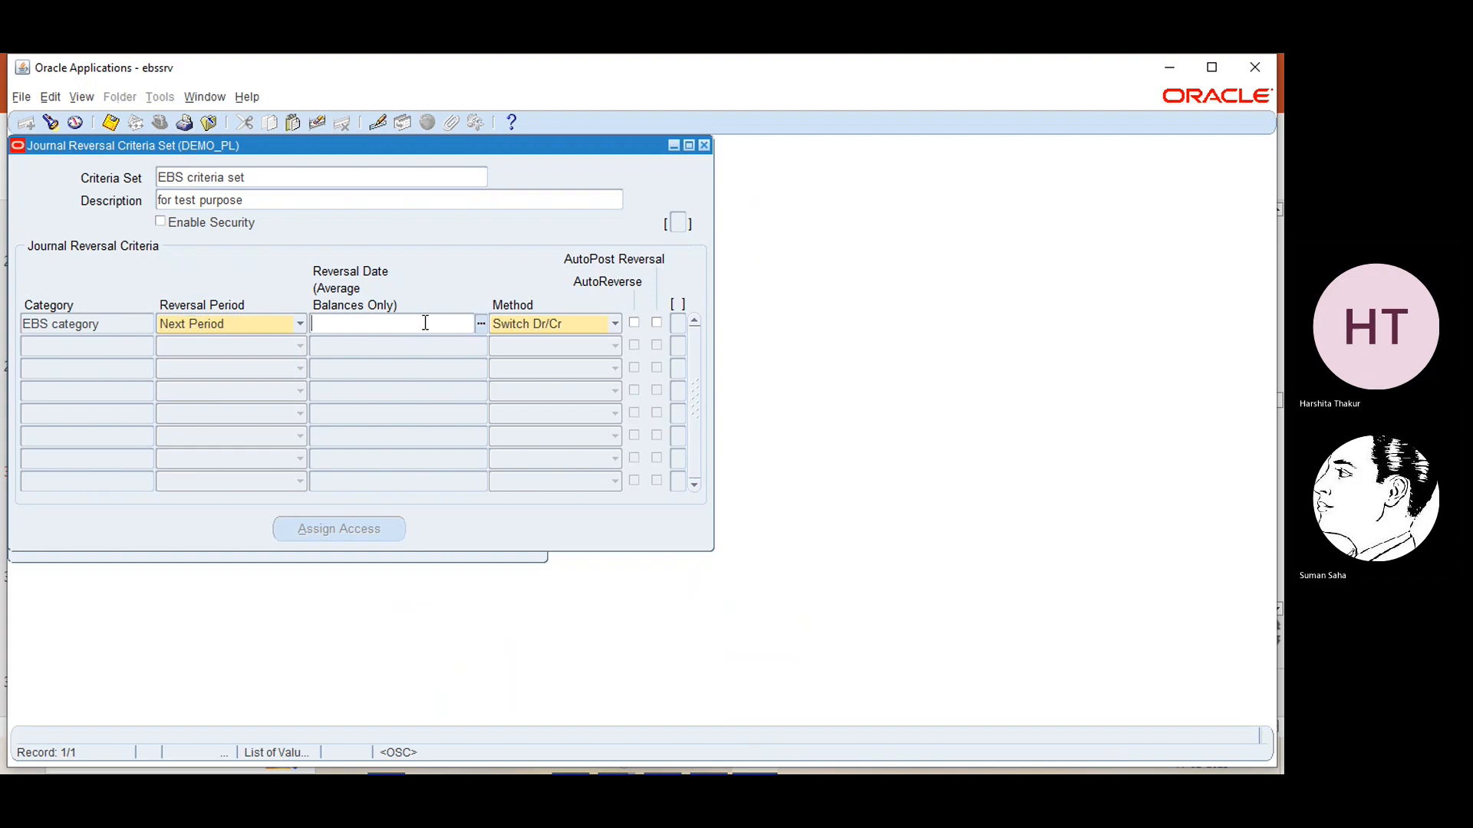
click(480, 324)
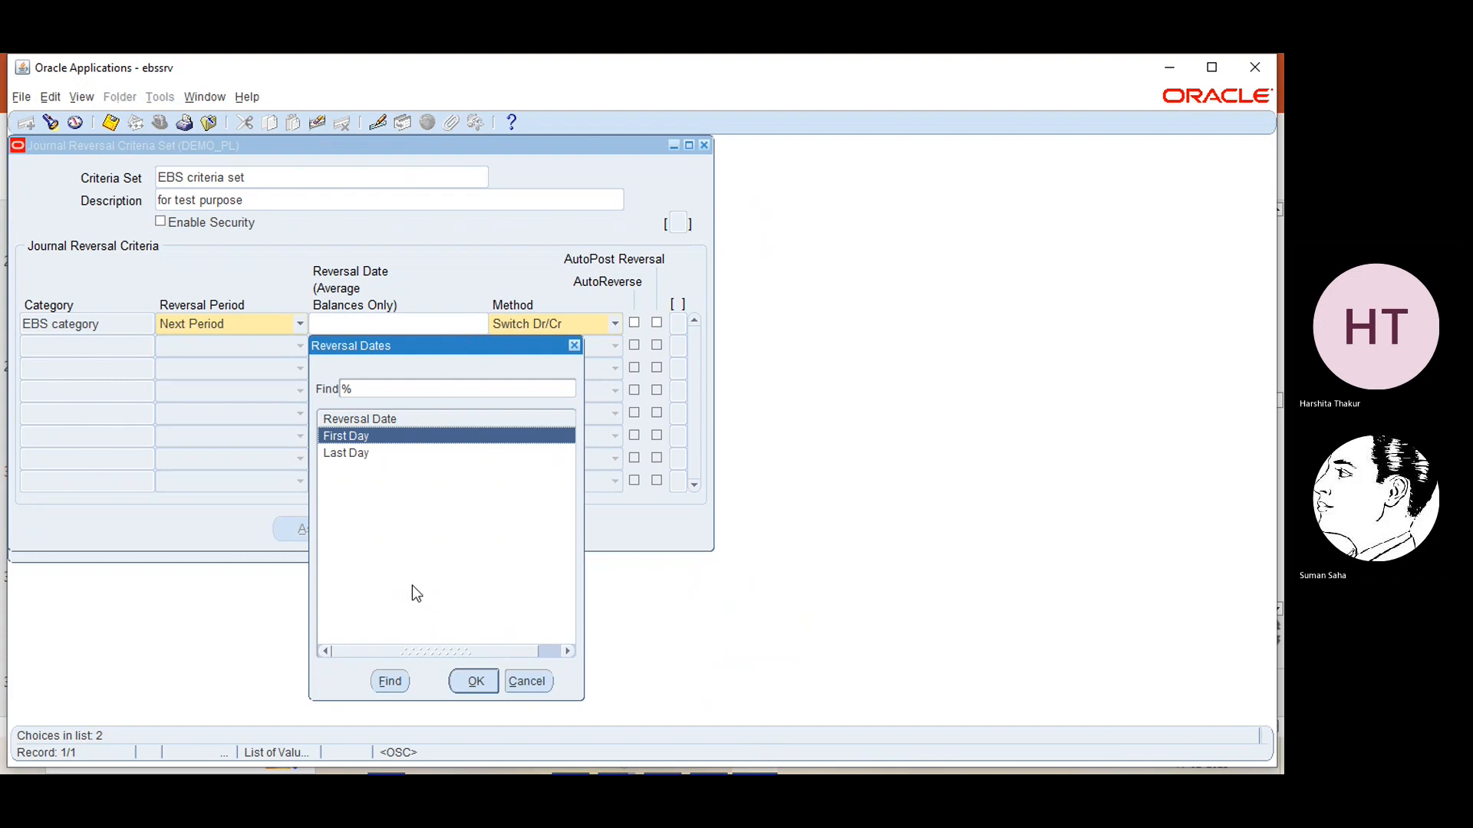
click(471, 682)
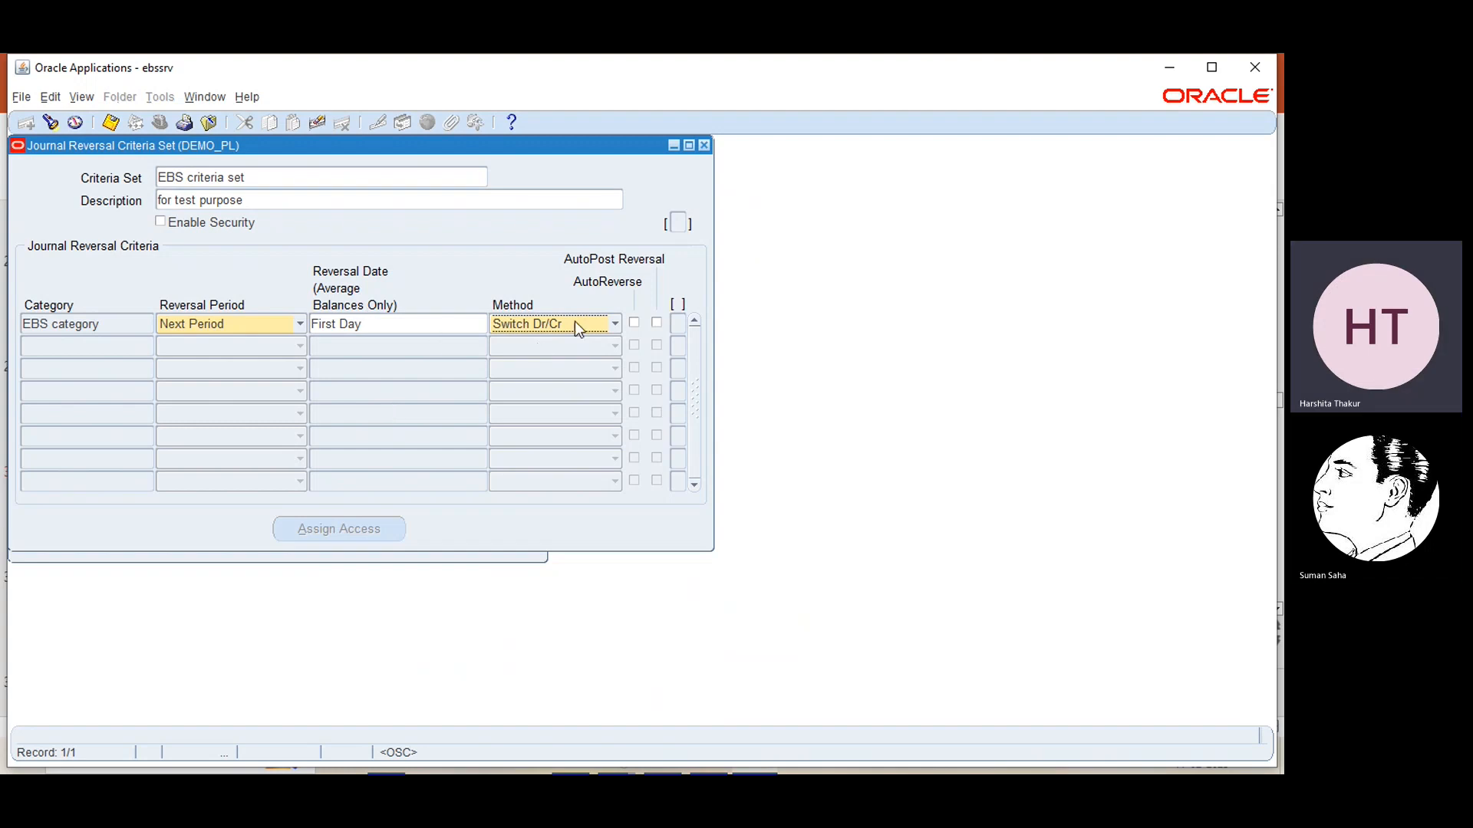
Set the reversal method of EBS category to Change Sign and enable AutoReverse for it
click(615, 325)
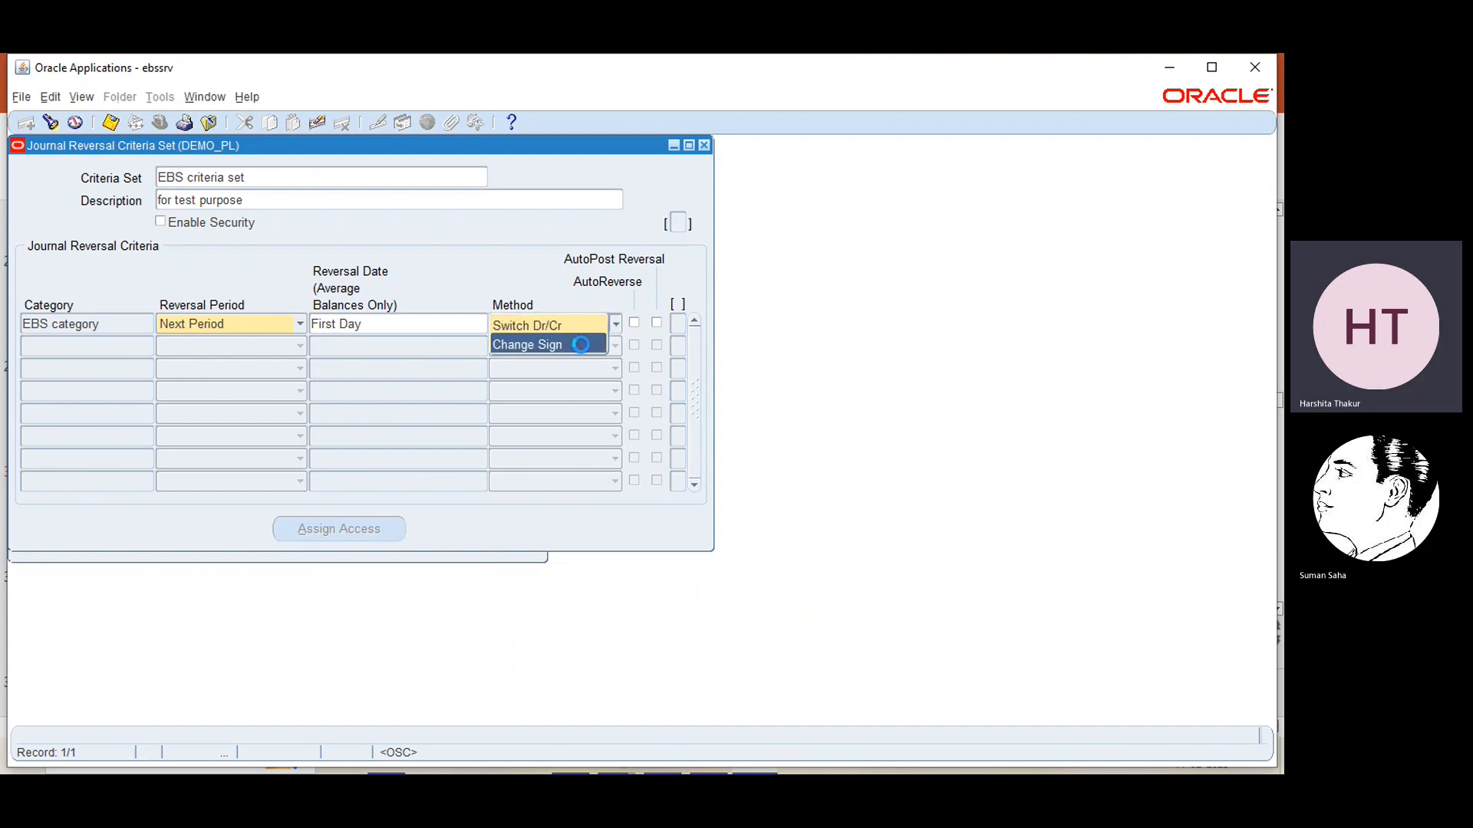
click(582, 344)
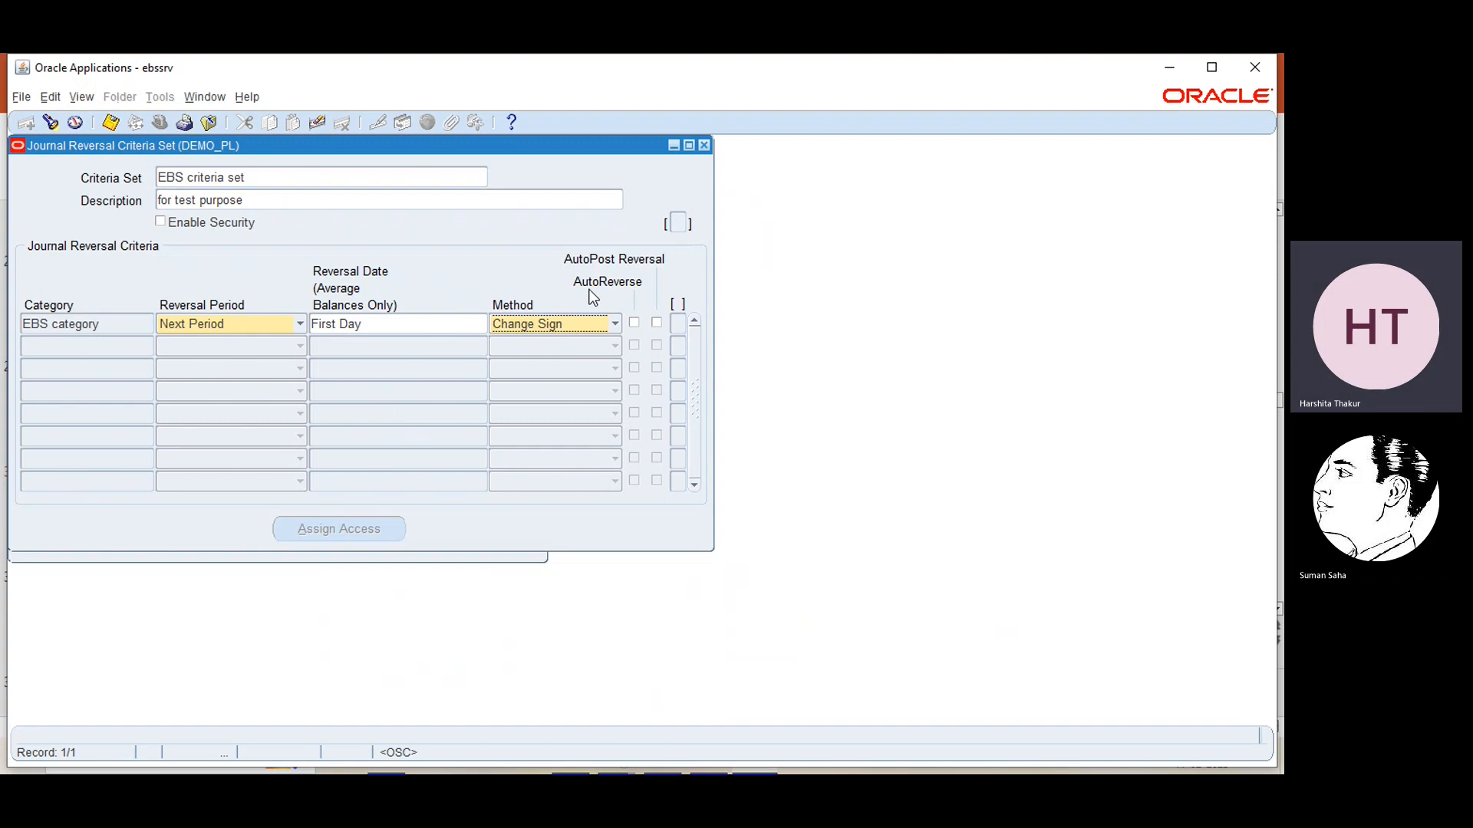
click(635, 324)
Set the reversal period of EBS category to Next Day, keep the Change Sign method, and save and close the criteria set
click(298, 323)
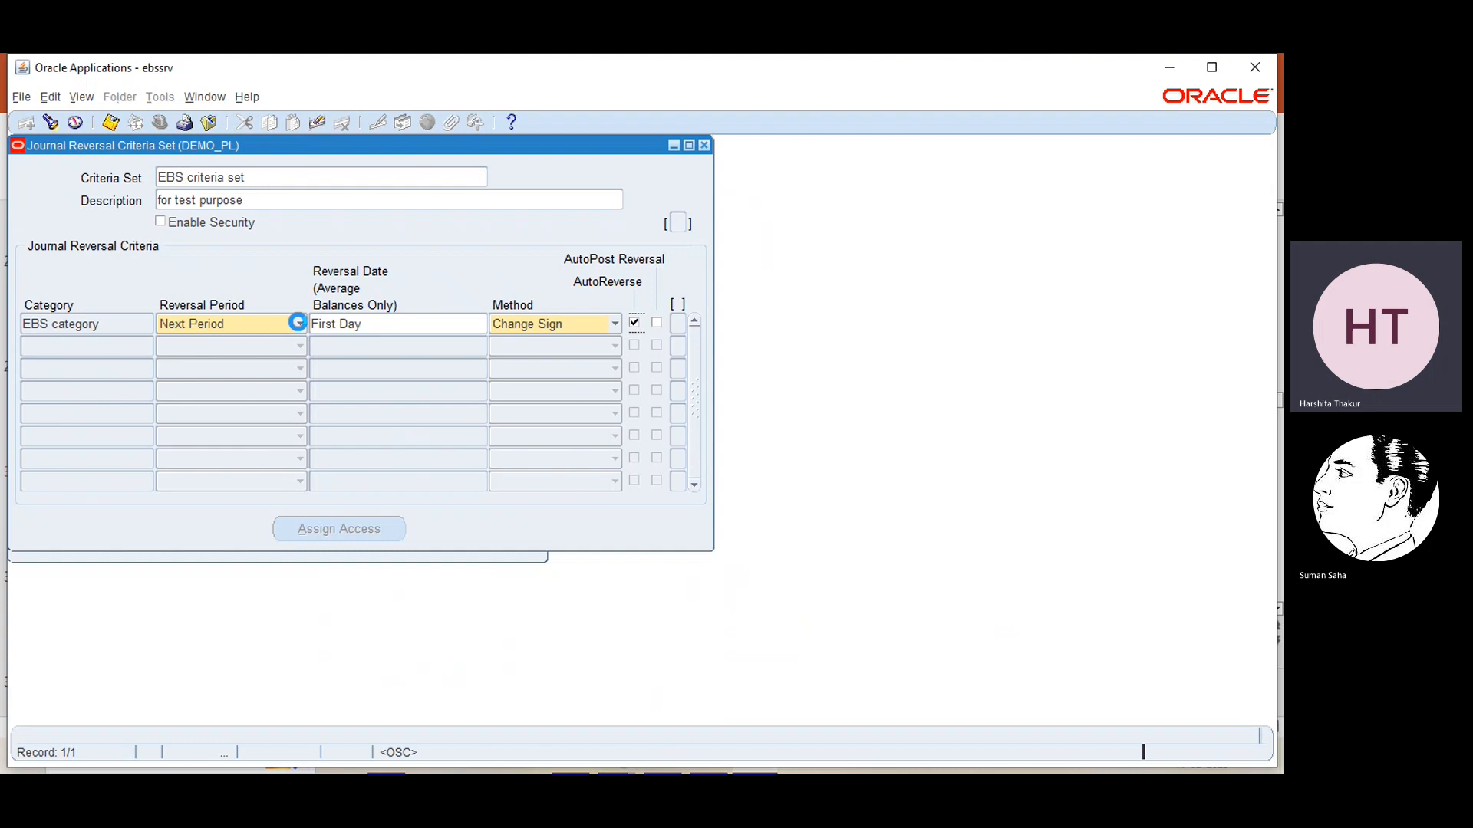
click(232, 361)
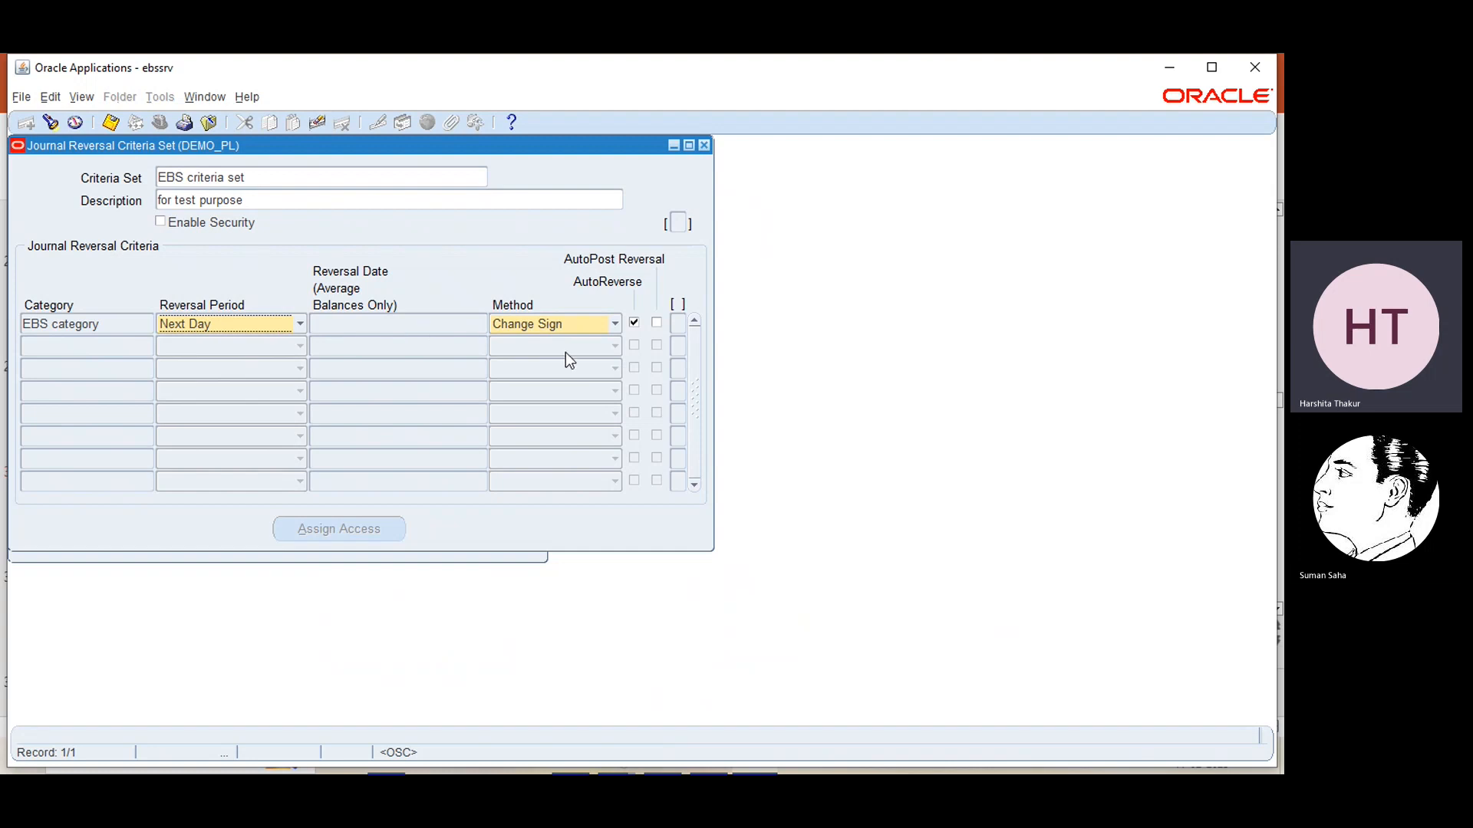
click(617, 323)
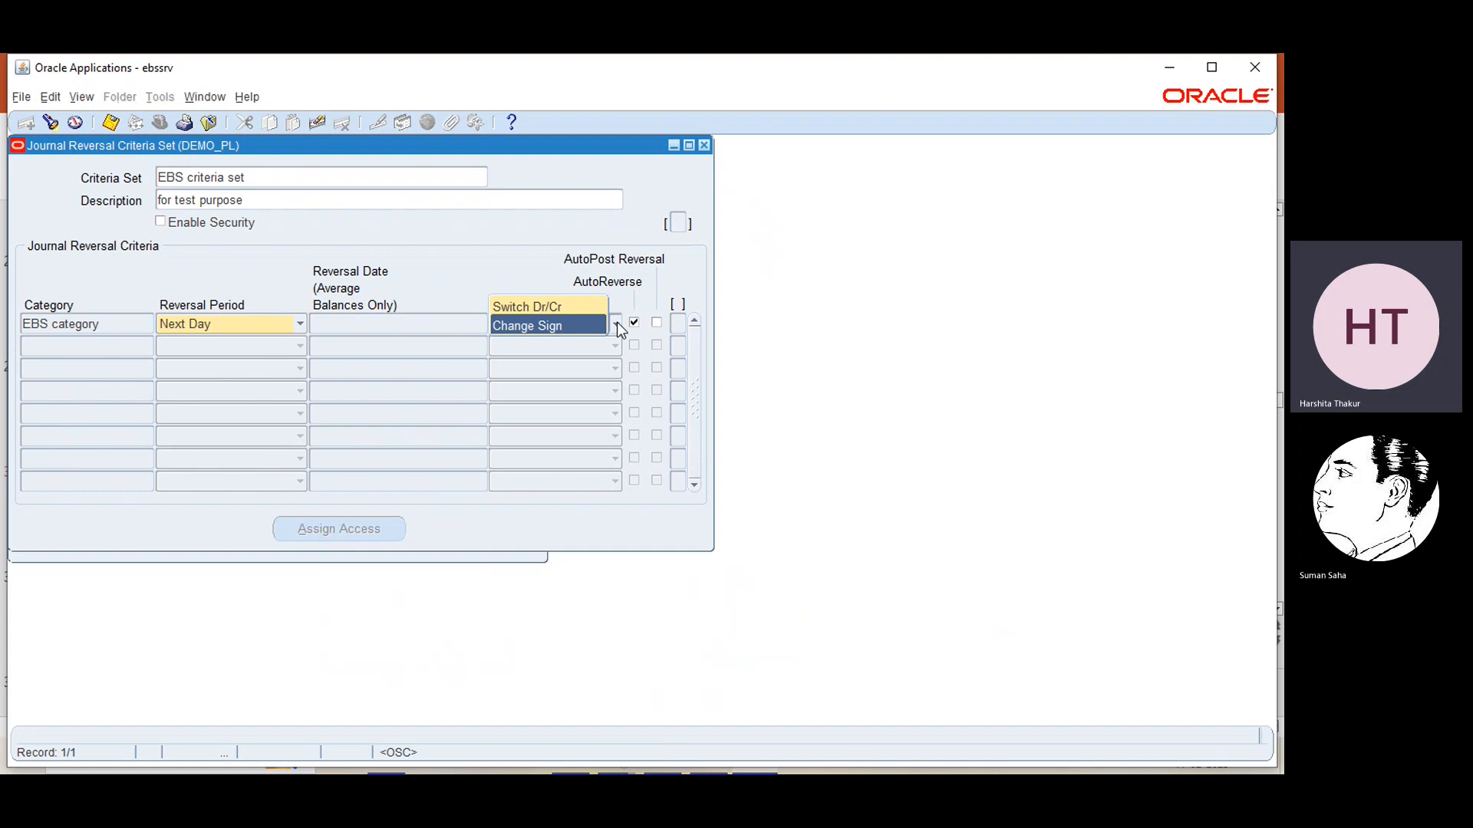
key(Return)
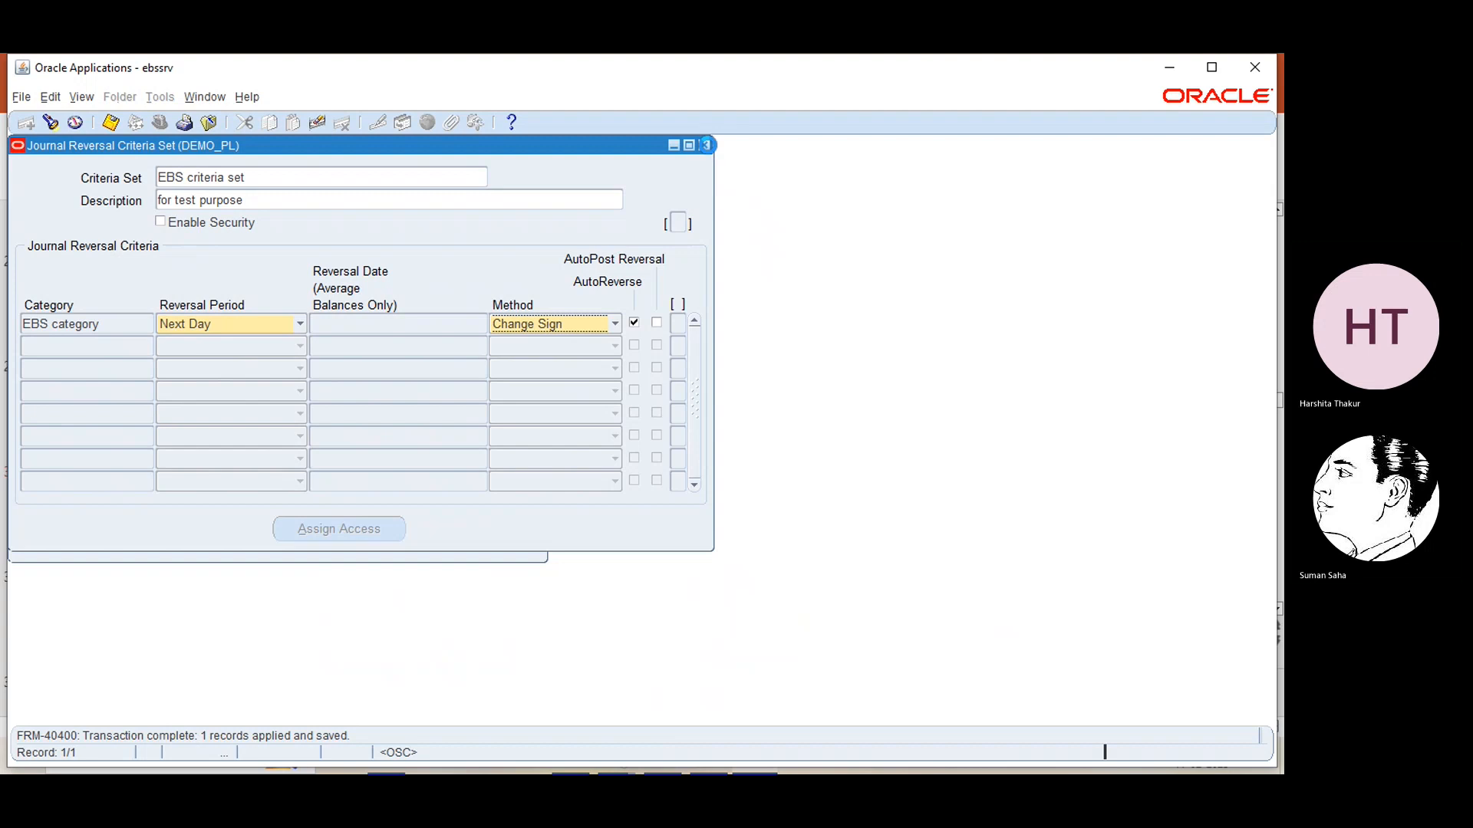
click(705, 145)
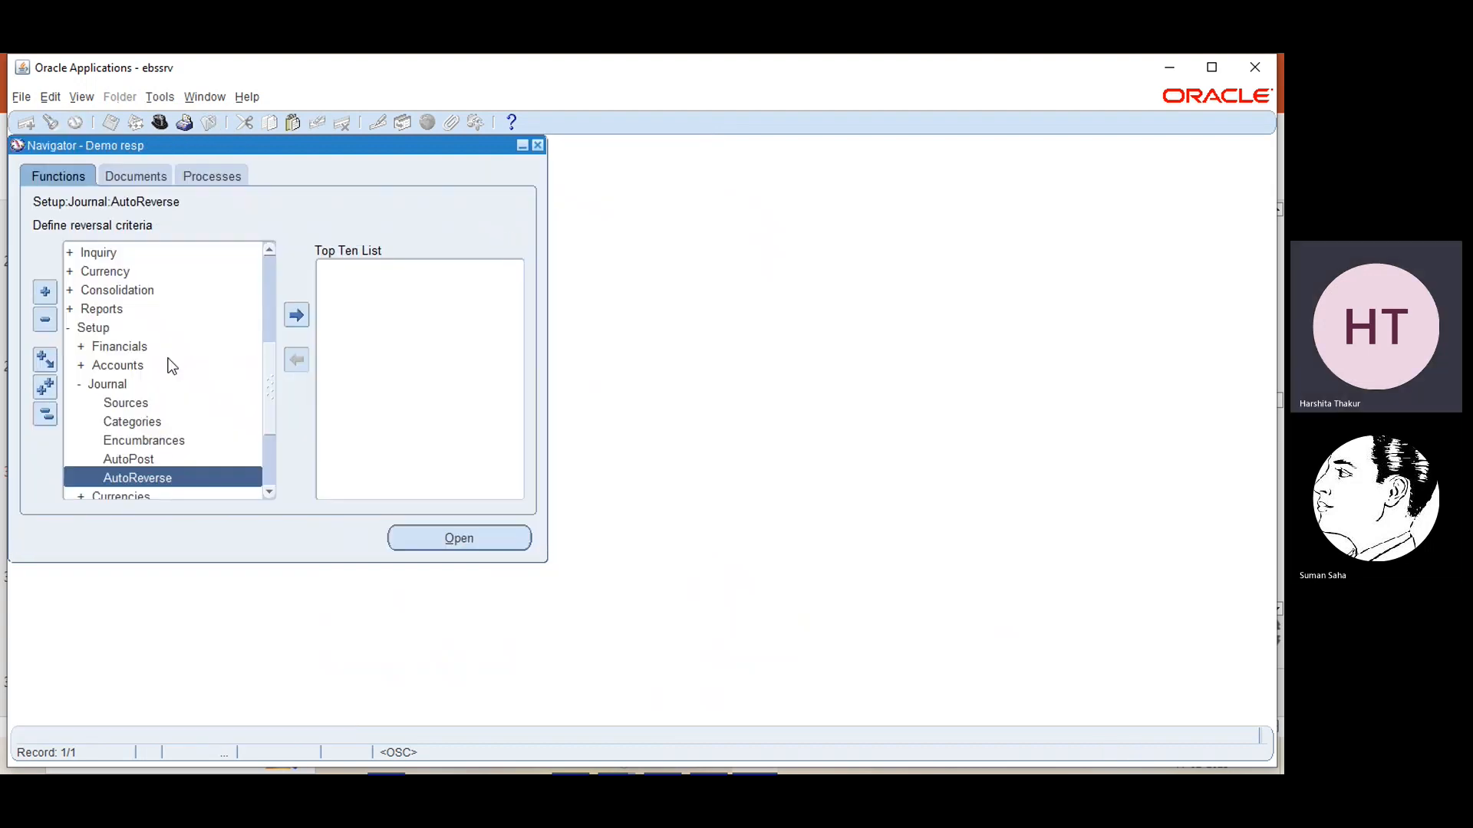
click(270, 273)
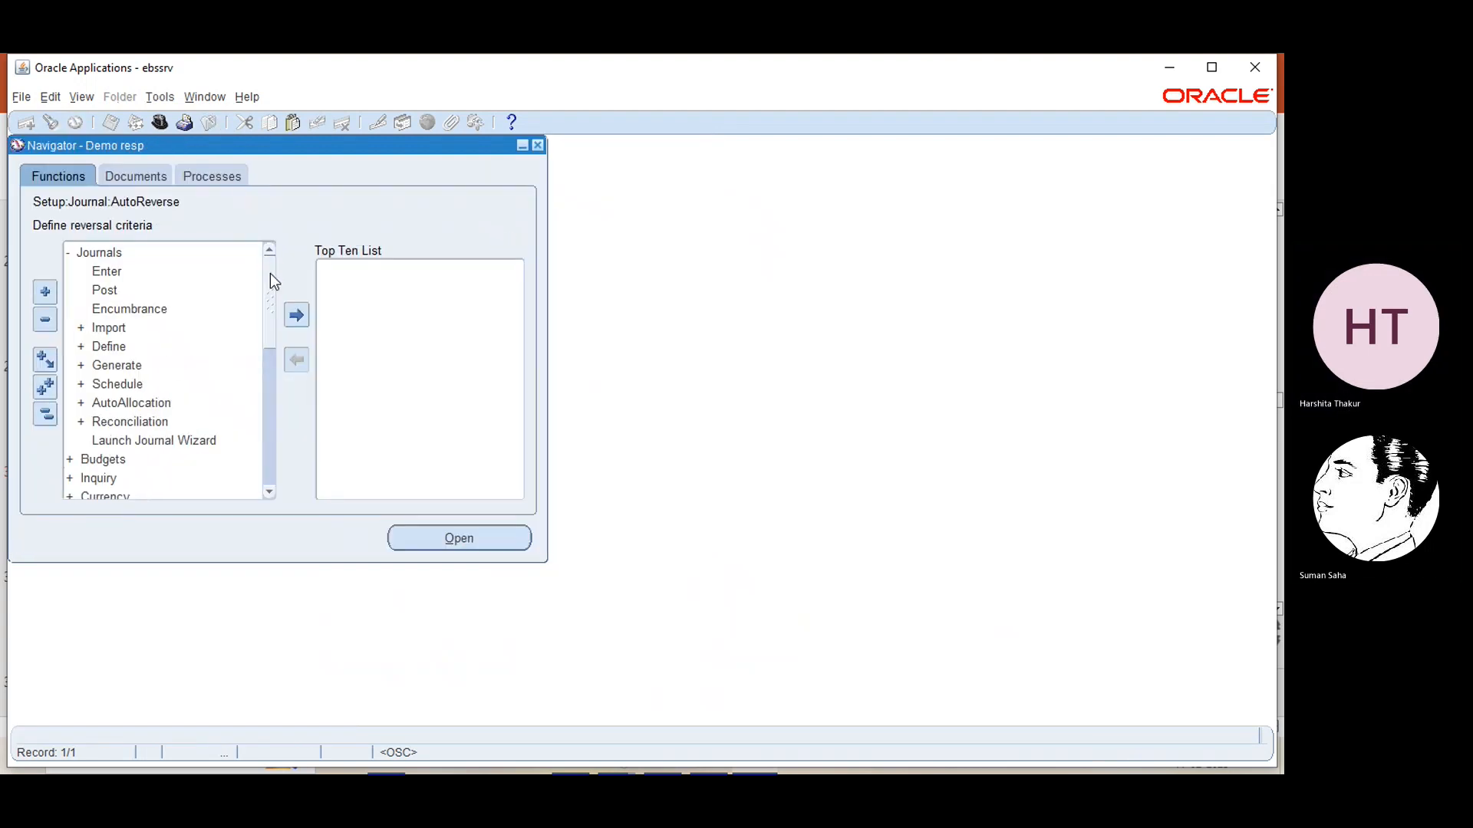
click(102, 272)
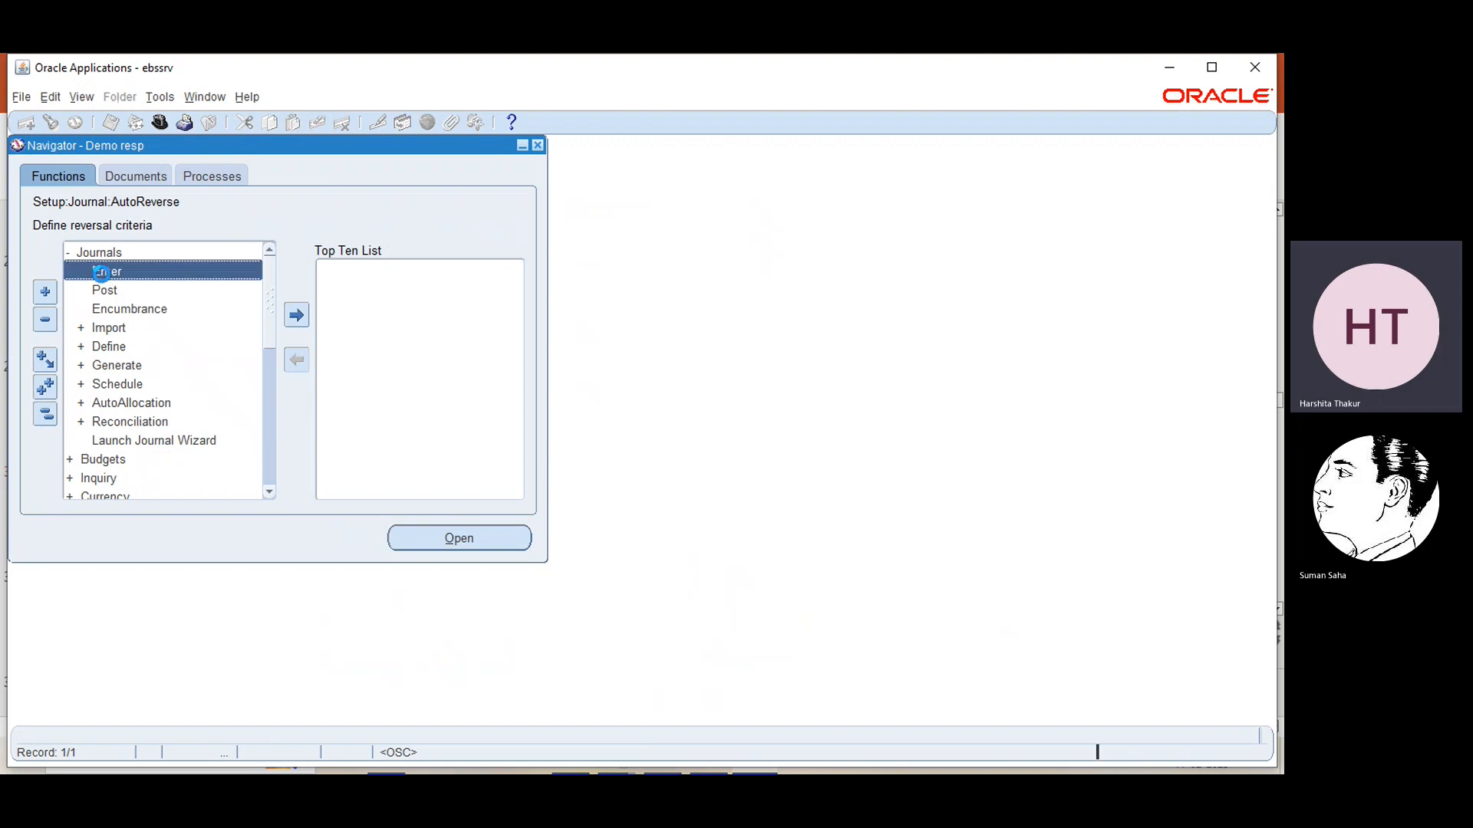
double_click(102, 271)
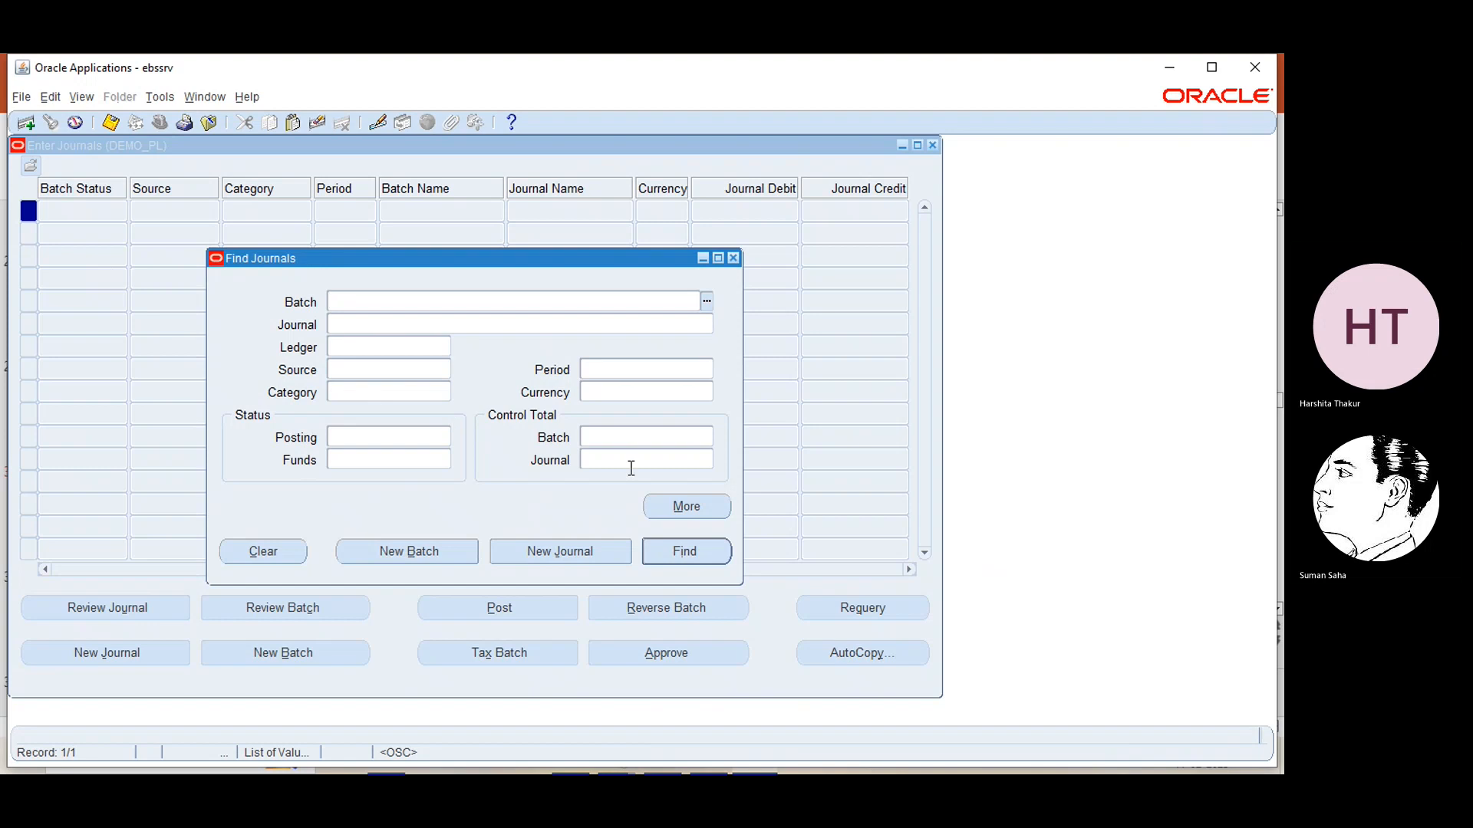
click(735, 258)
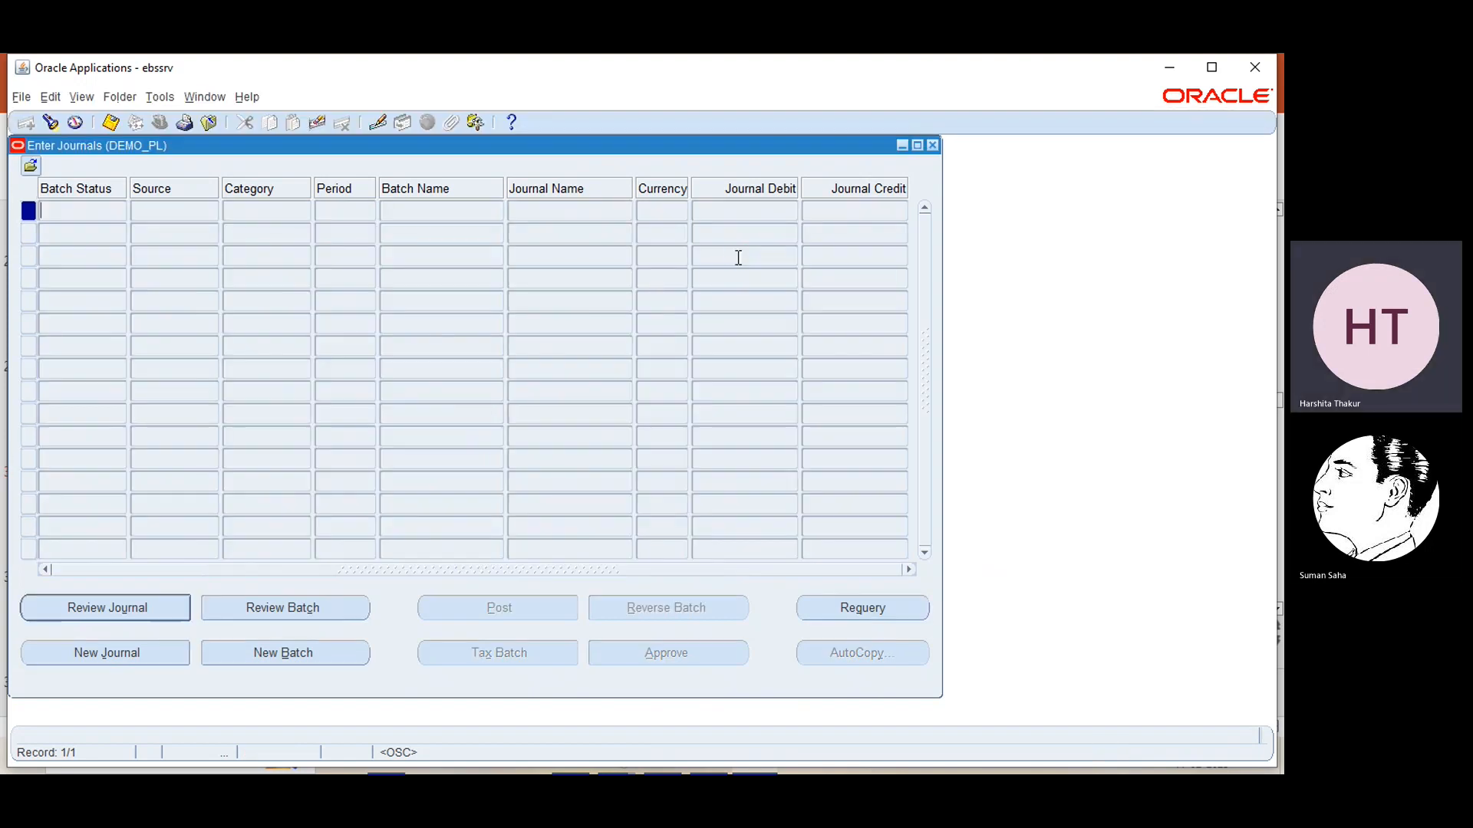
click(933, 146)
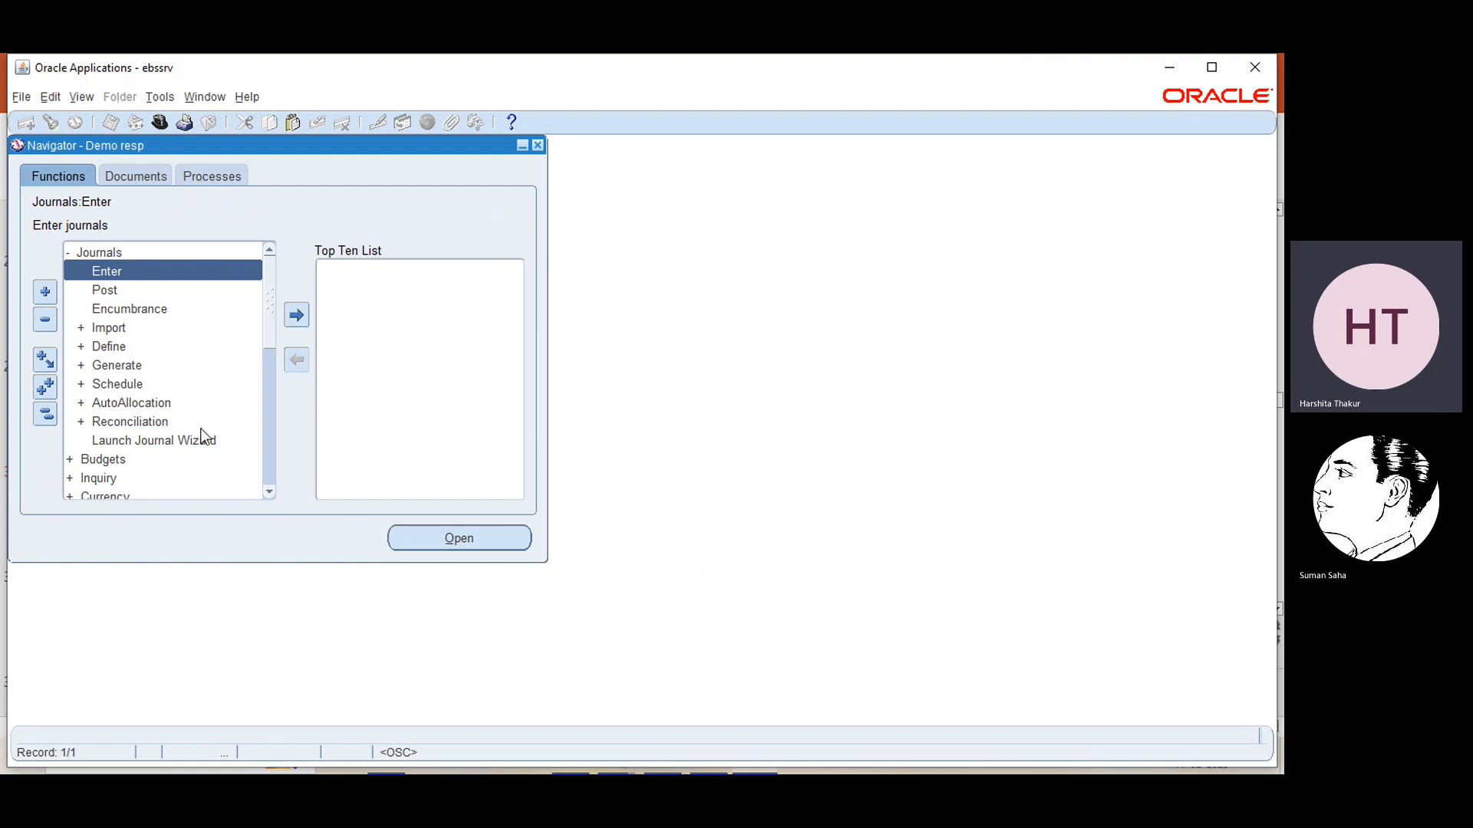
Open the Accounting Setup Manager from the Financials setup functions of Demo resp
click(270, 496)
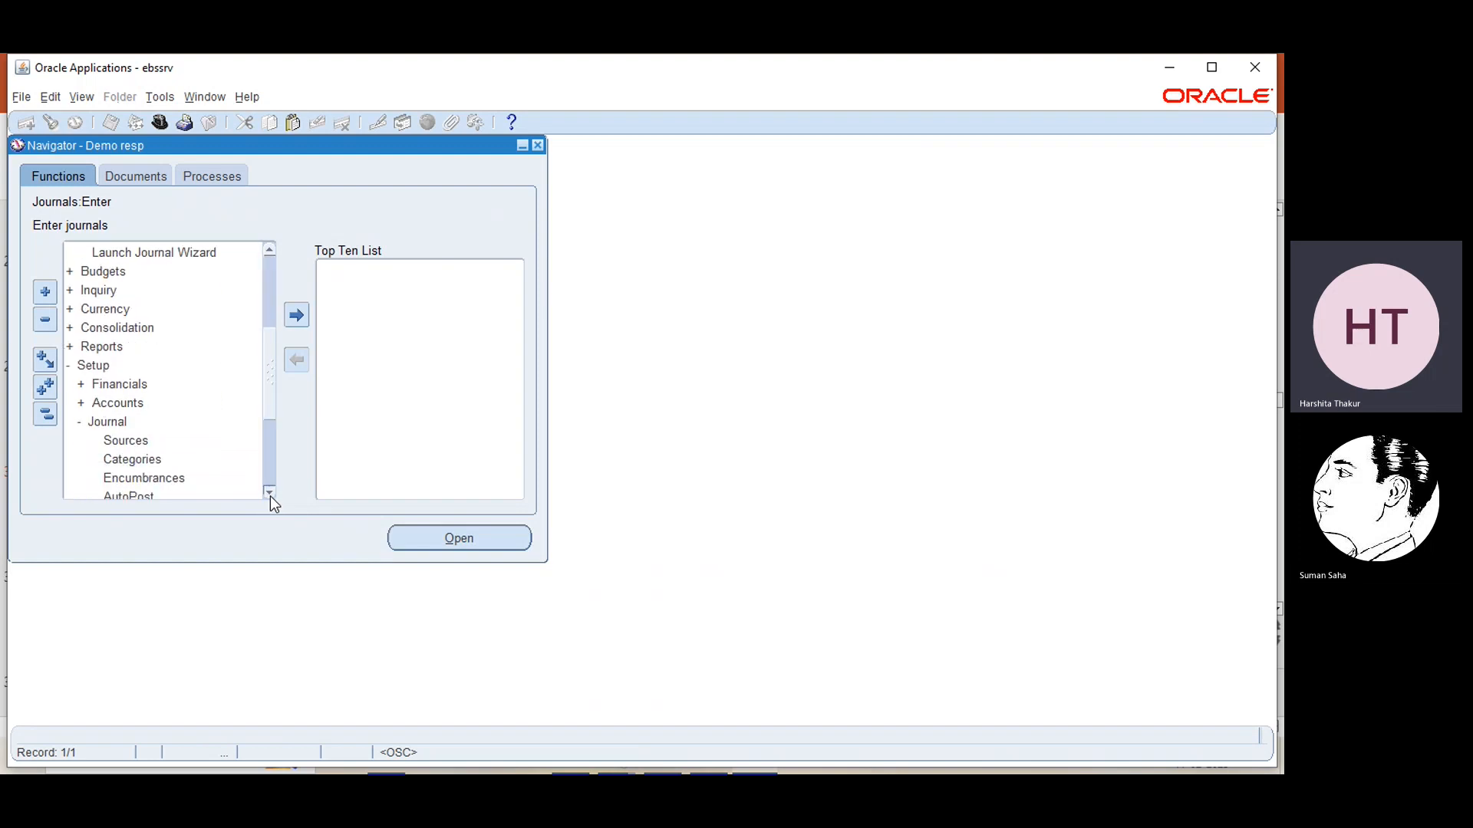
click(131, 347)
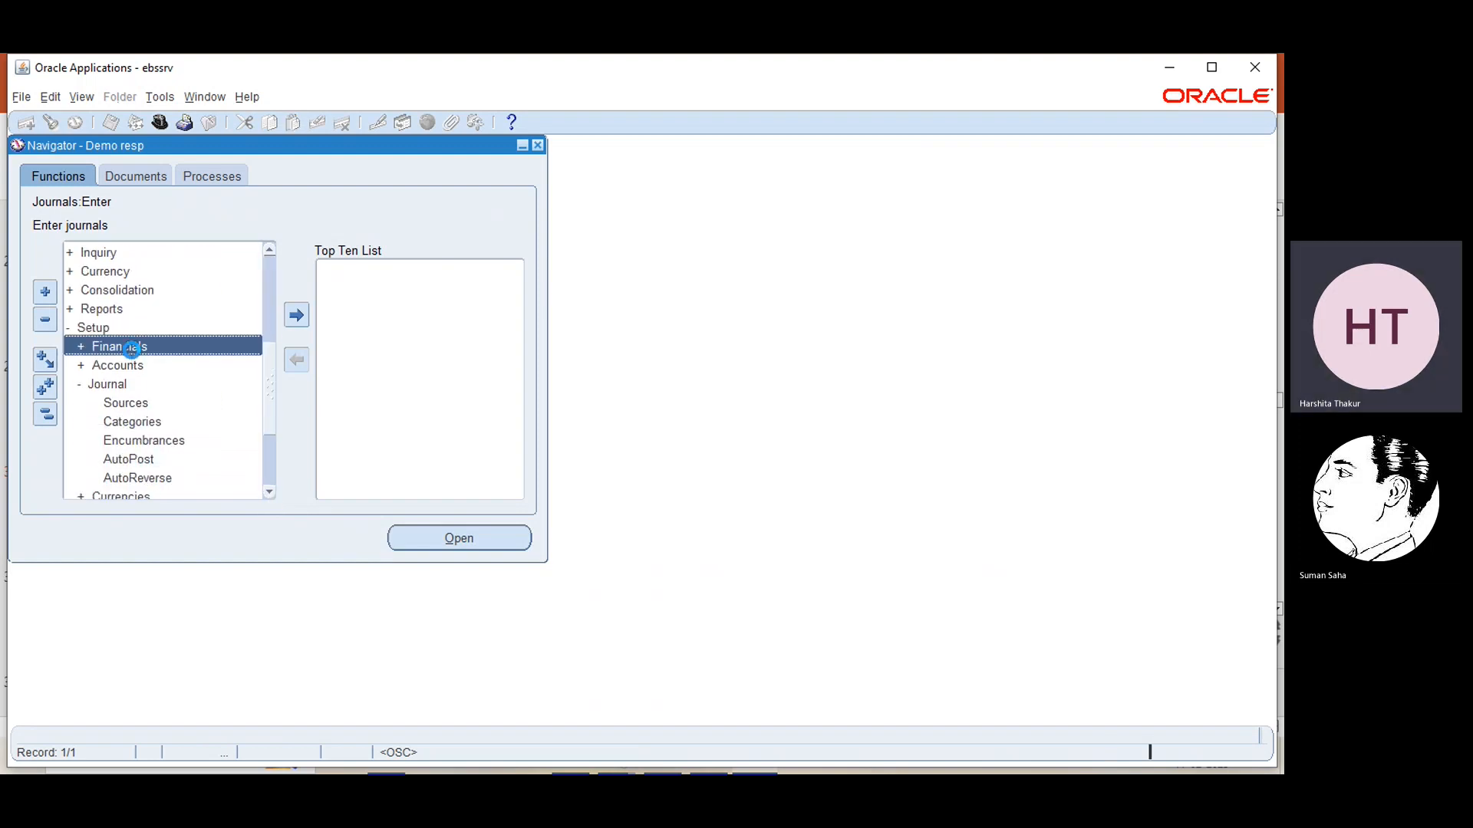
double_click(131, 348)
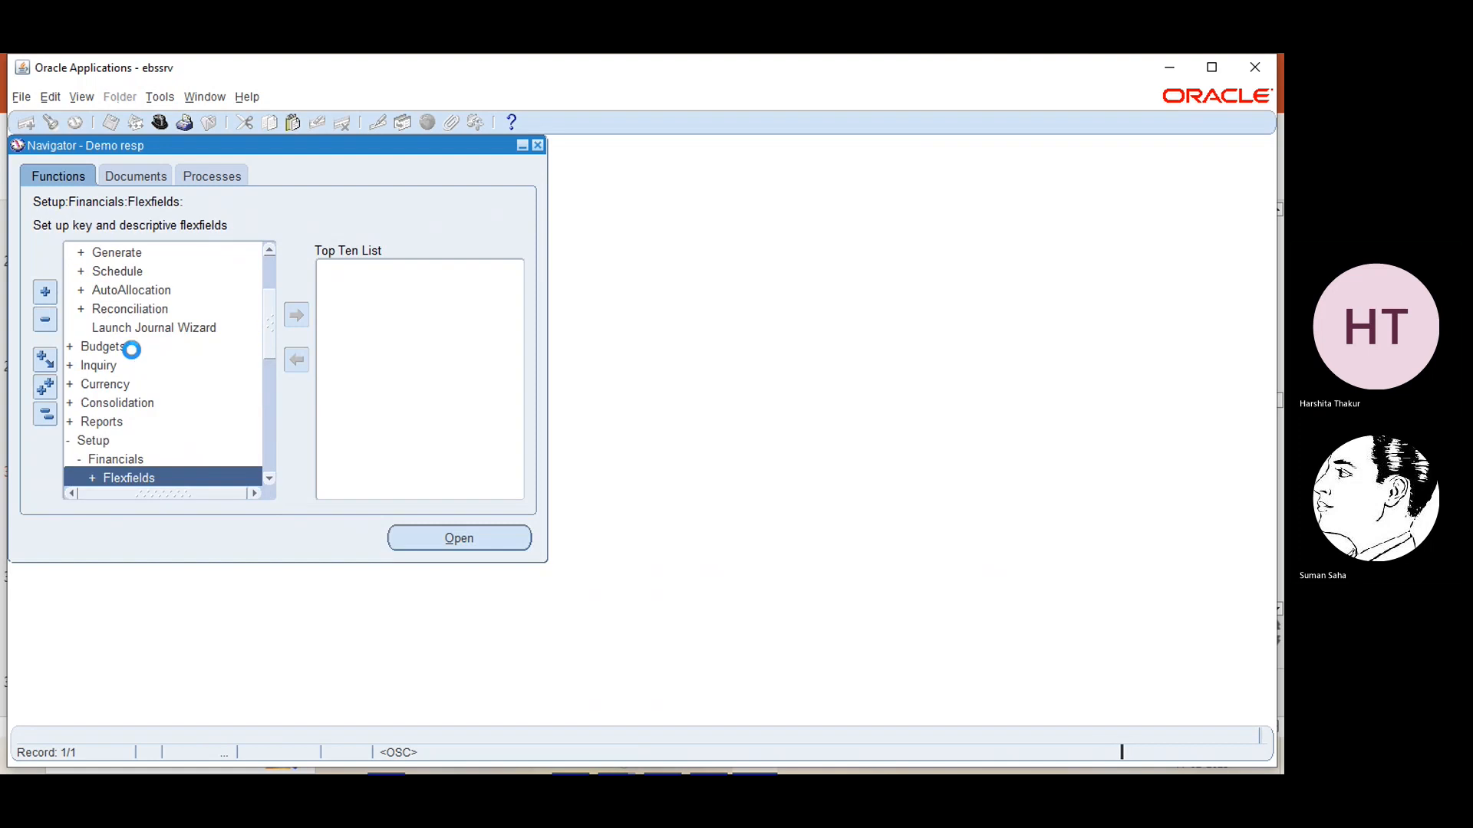
click(270, 478)
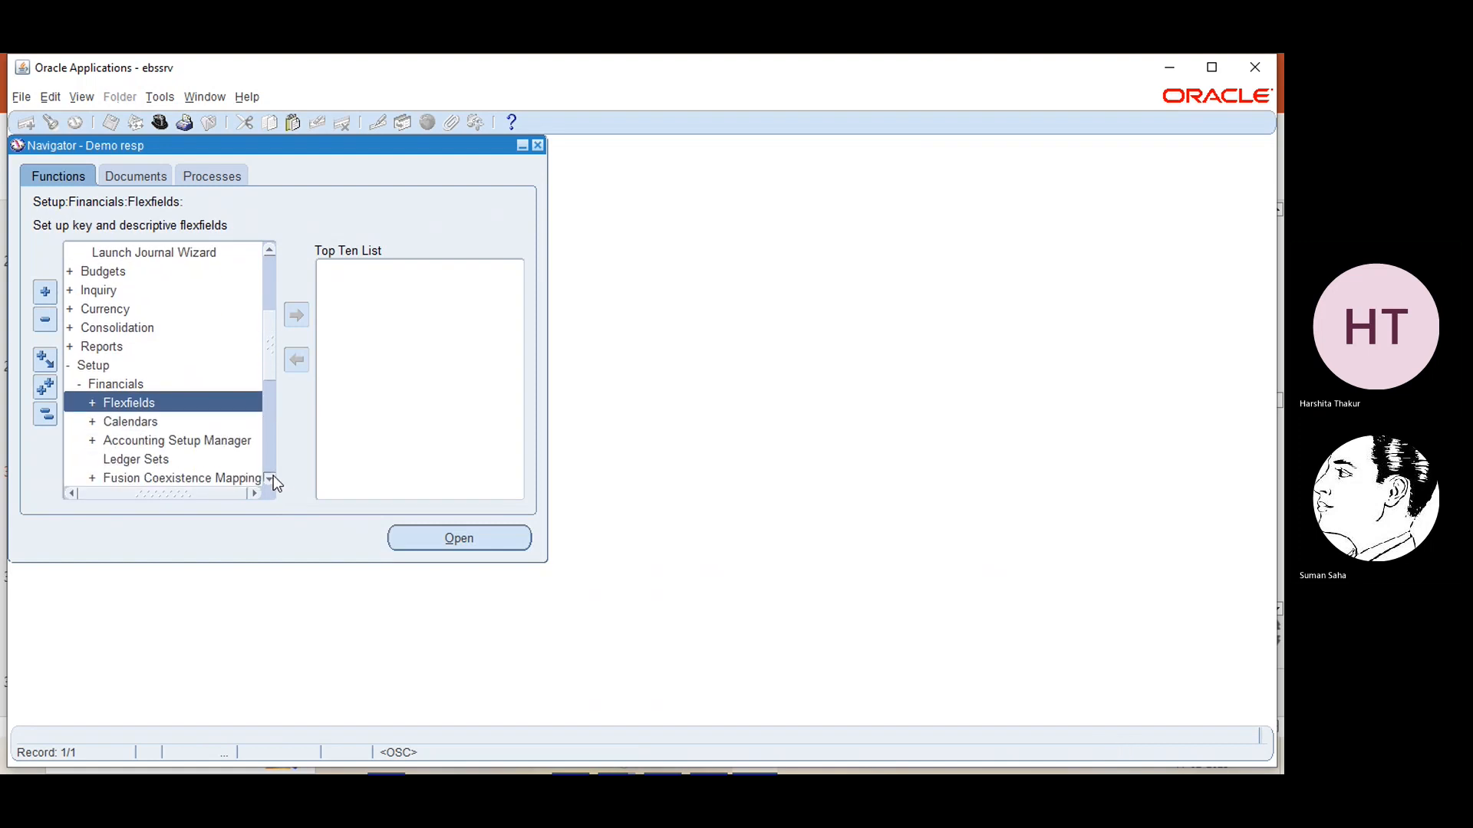
click(184, 402)
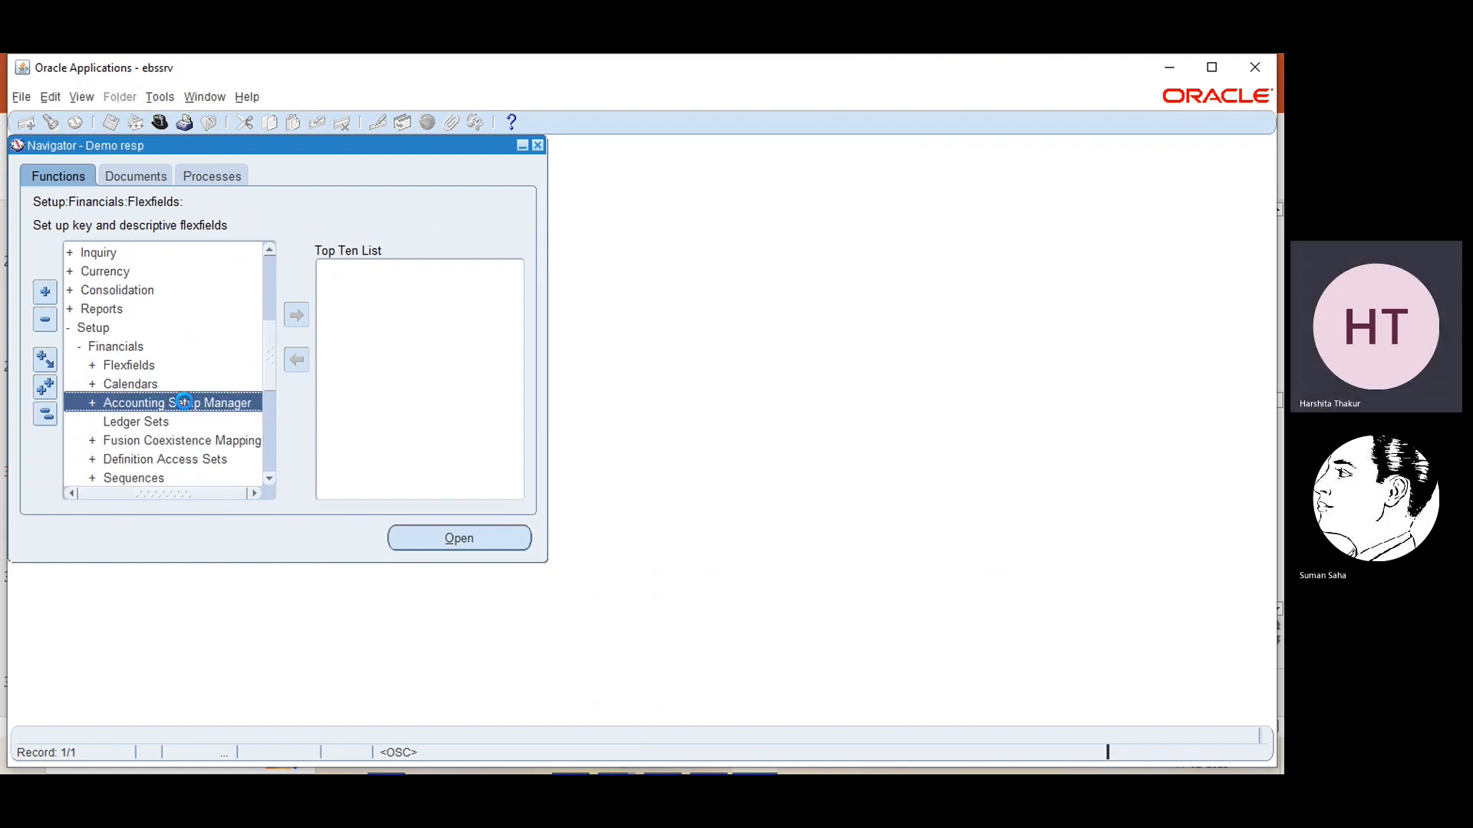
double_click(184, 402)
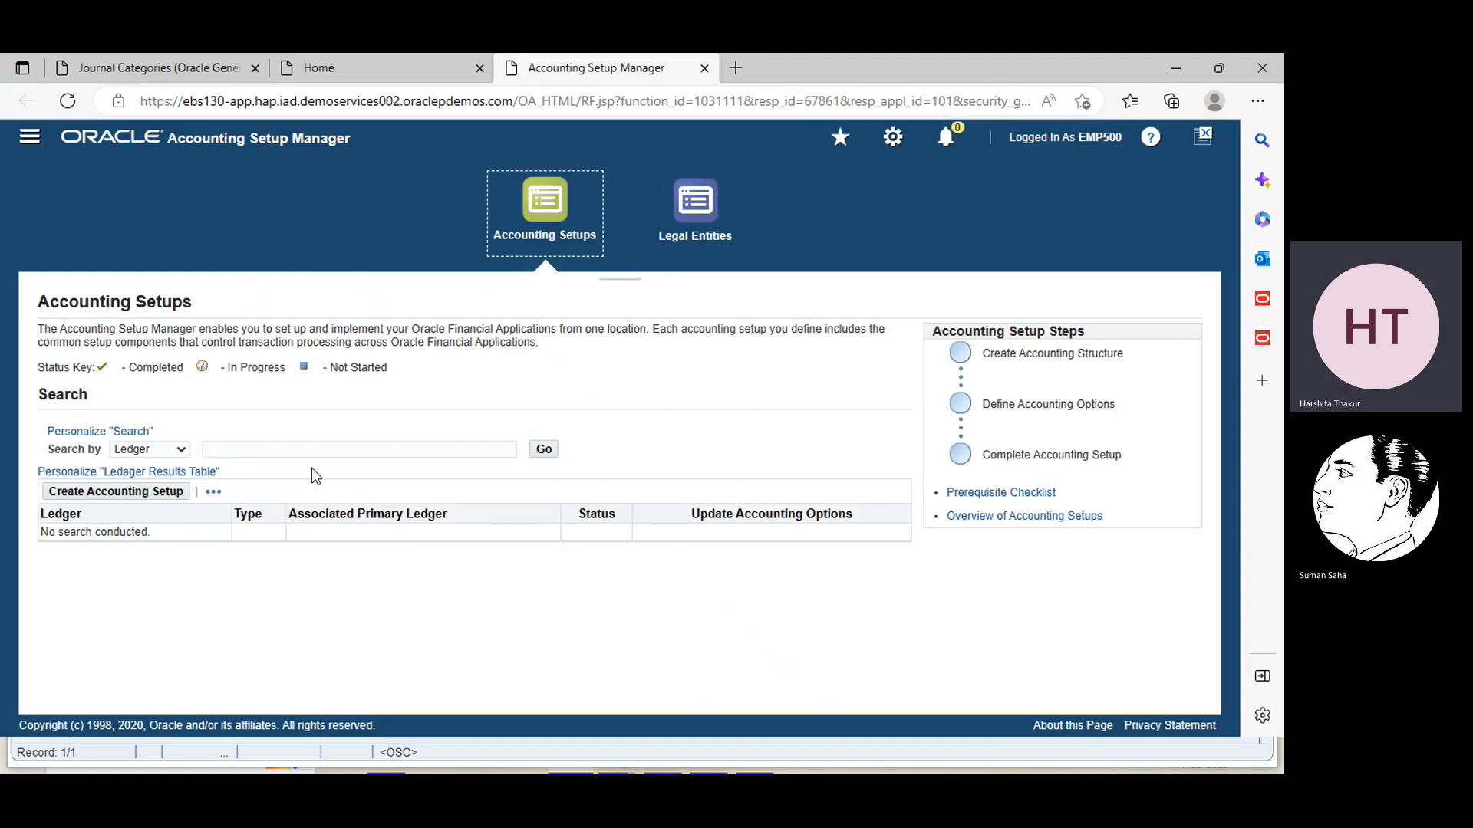
Search the accounting setups for ledger demo and open the accounting options of primary ledger DEMO_PL
click(349, 447)
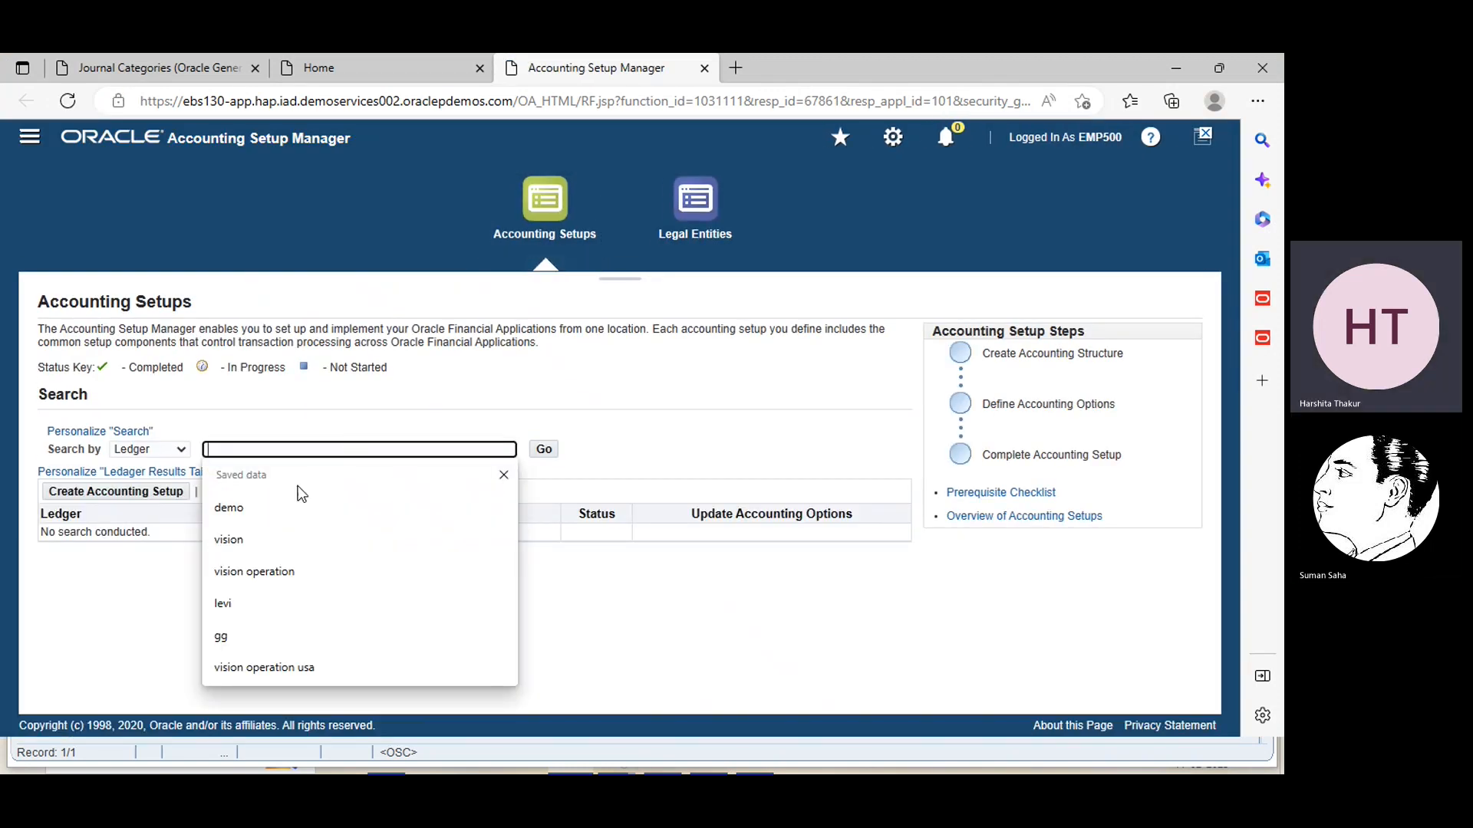
click(280, 507)
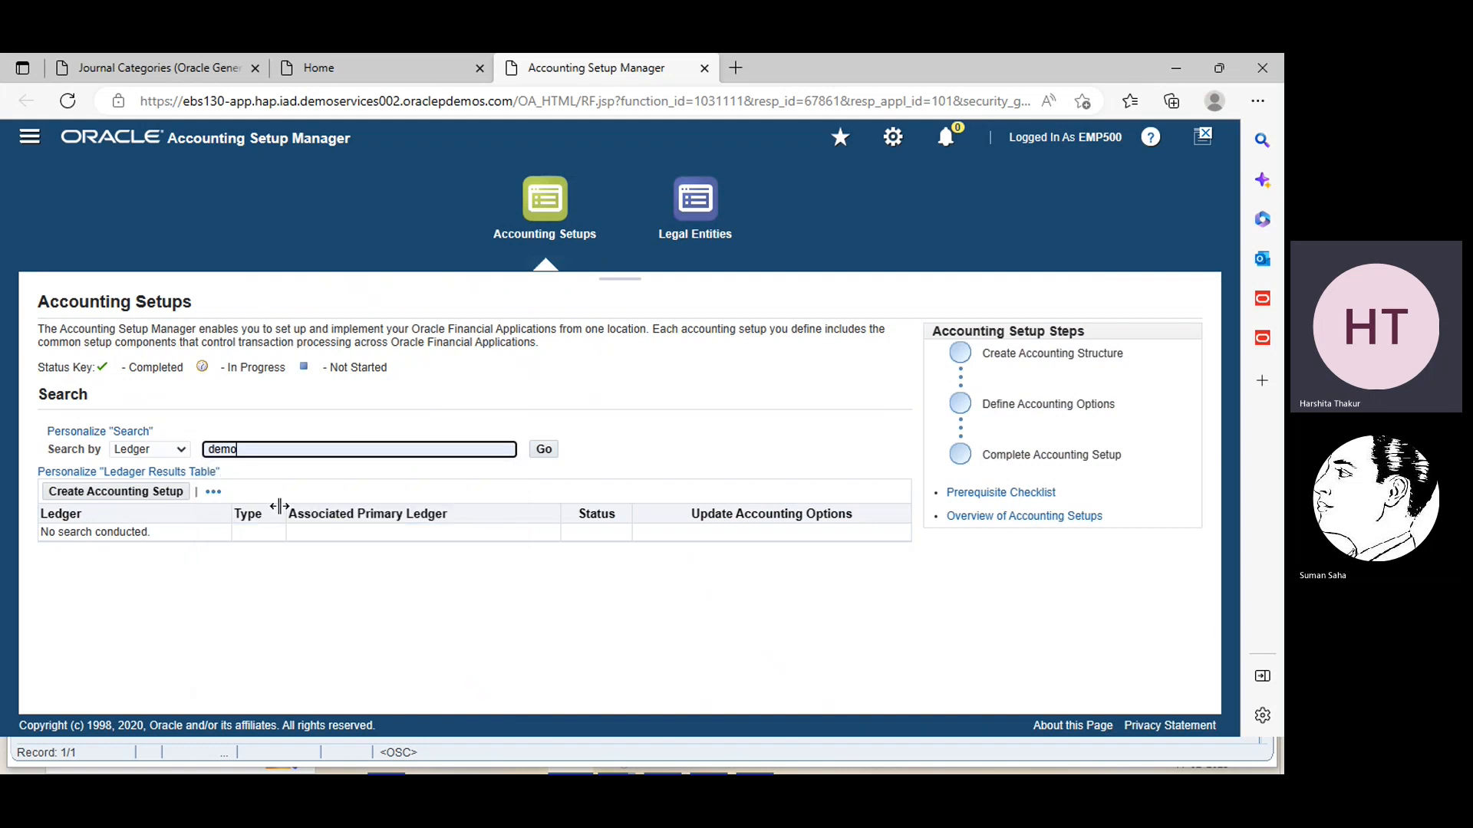
click(544, 448)
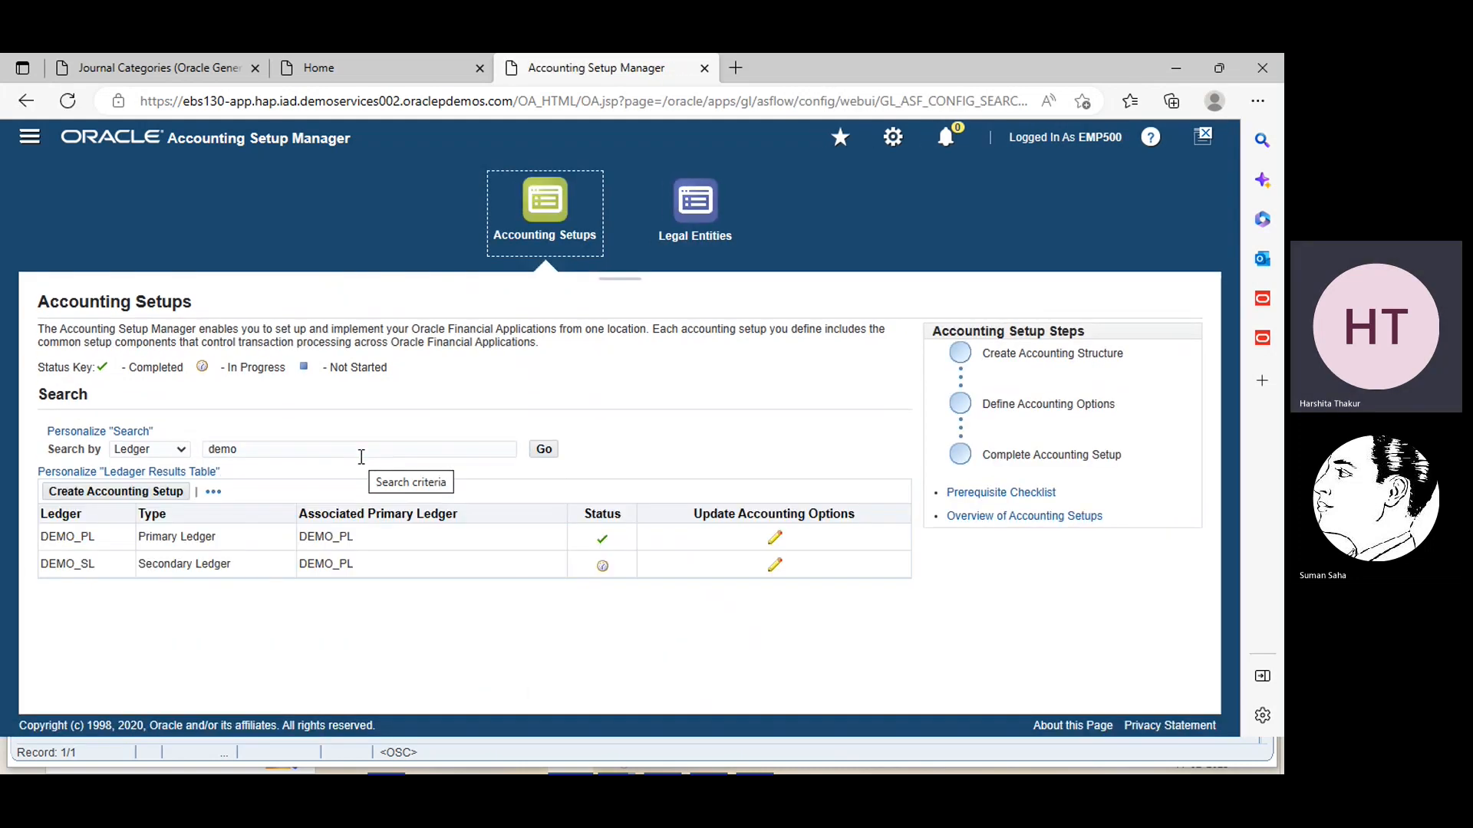
click(775, 540)
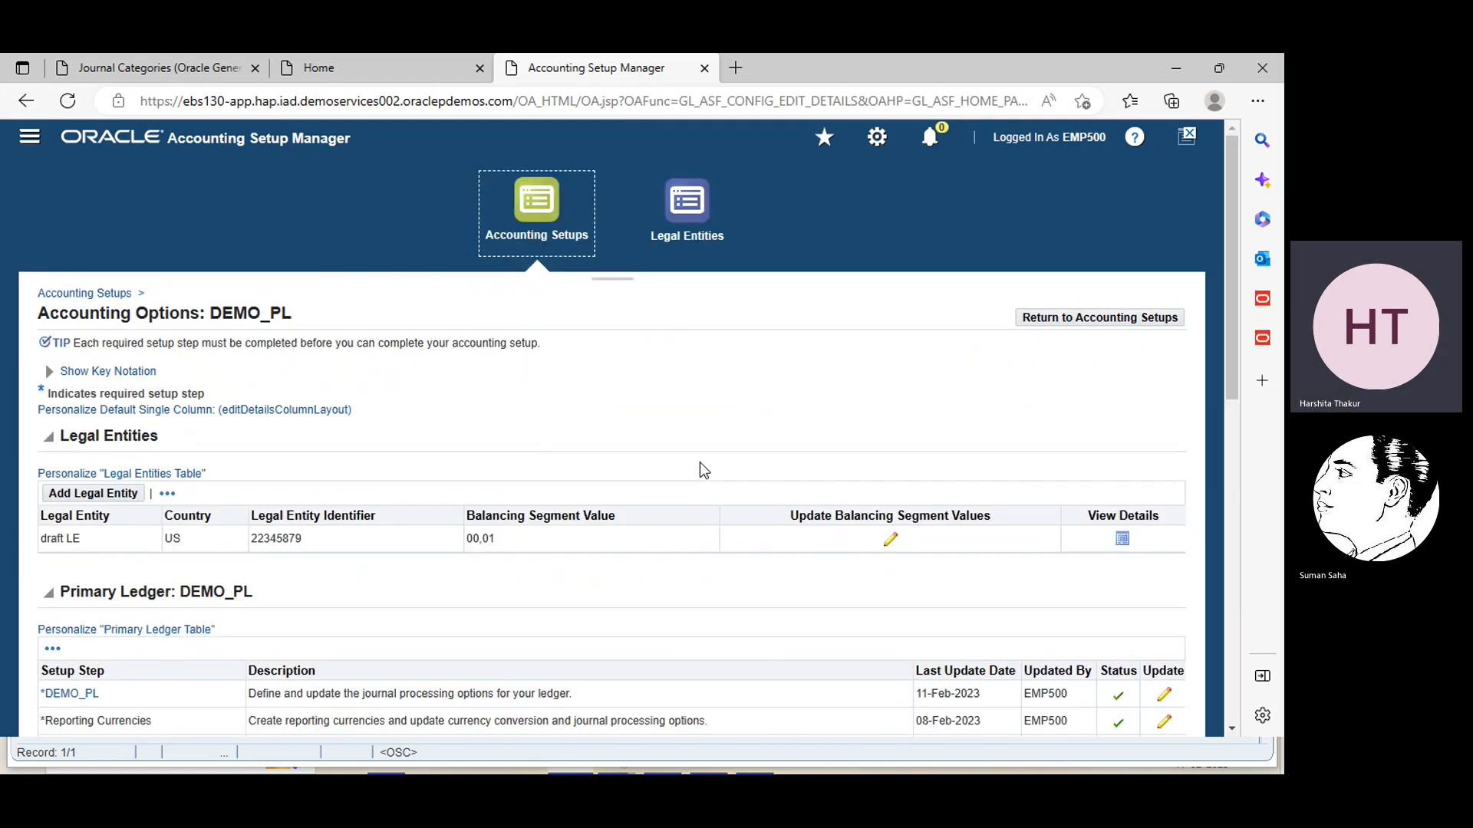
Open the DEMO_PL primary ledger definition for updating and advance to its Ledger Options
click(1232, 730)
click(1232, 730)
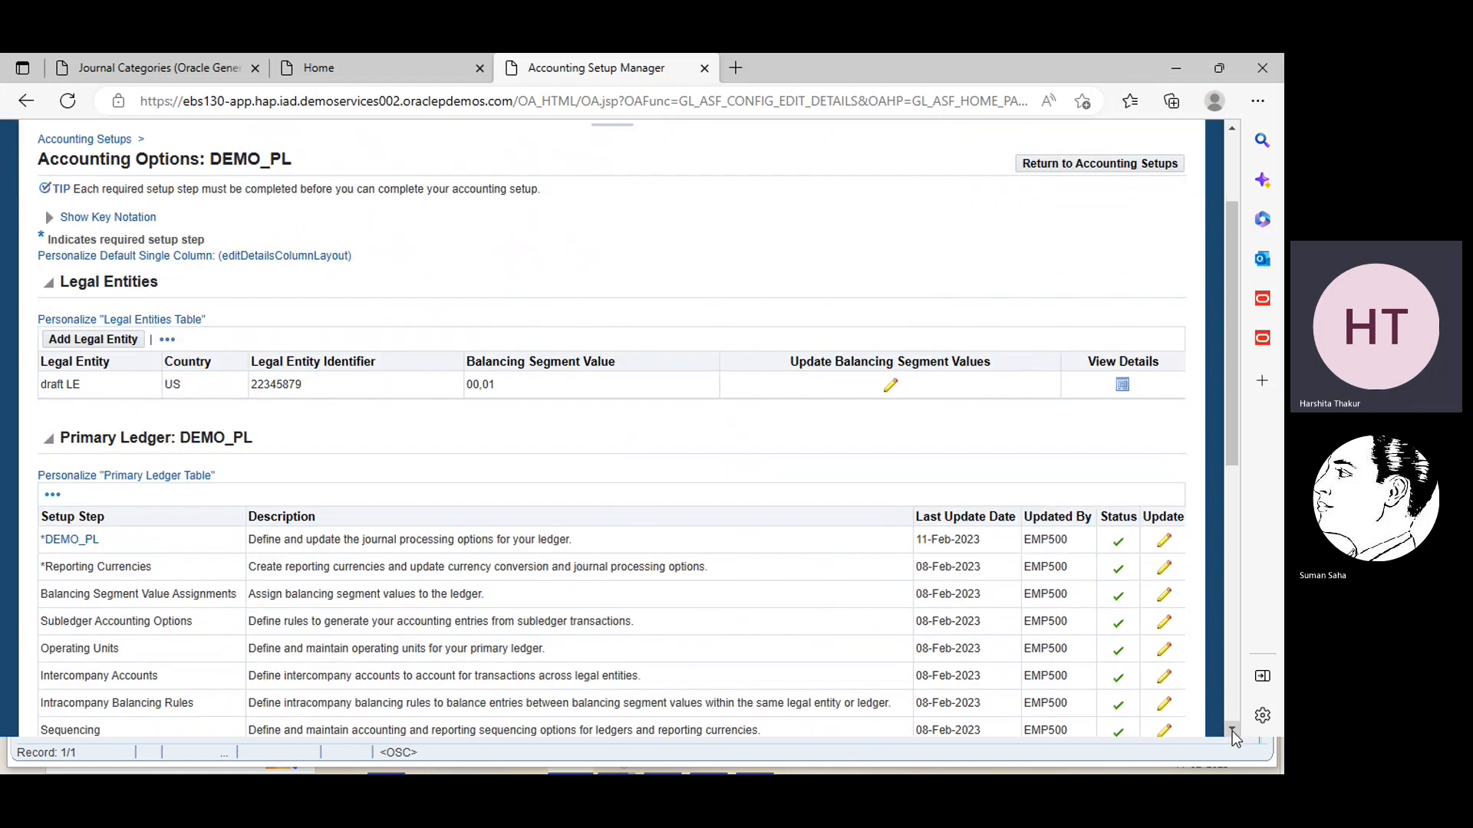
click(1167, 544)
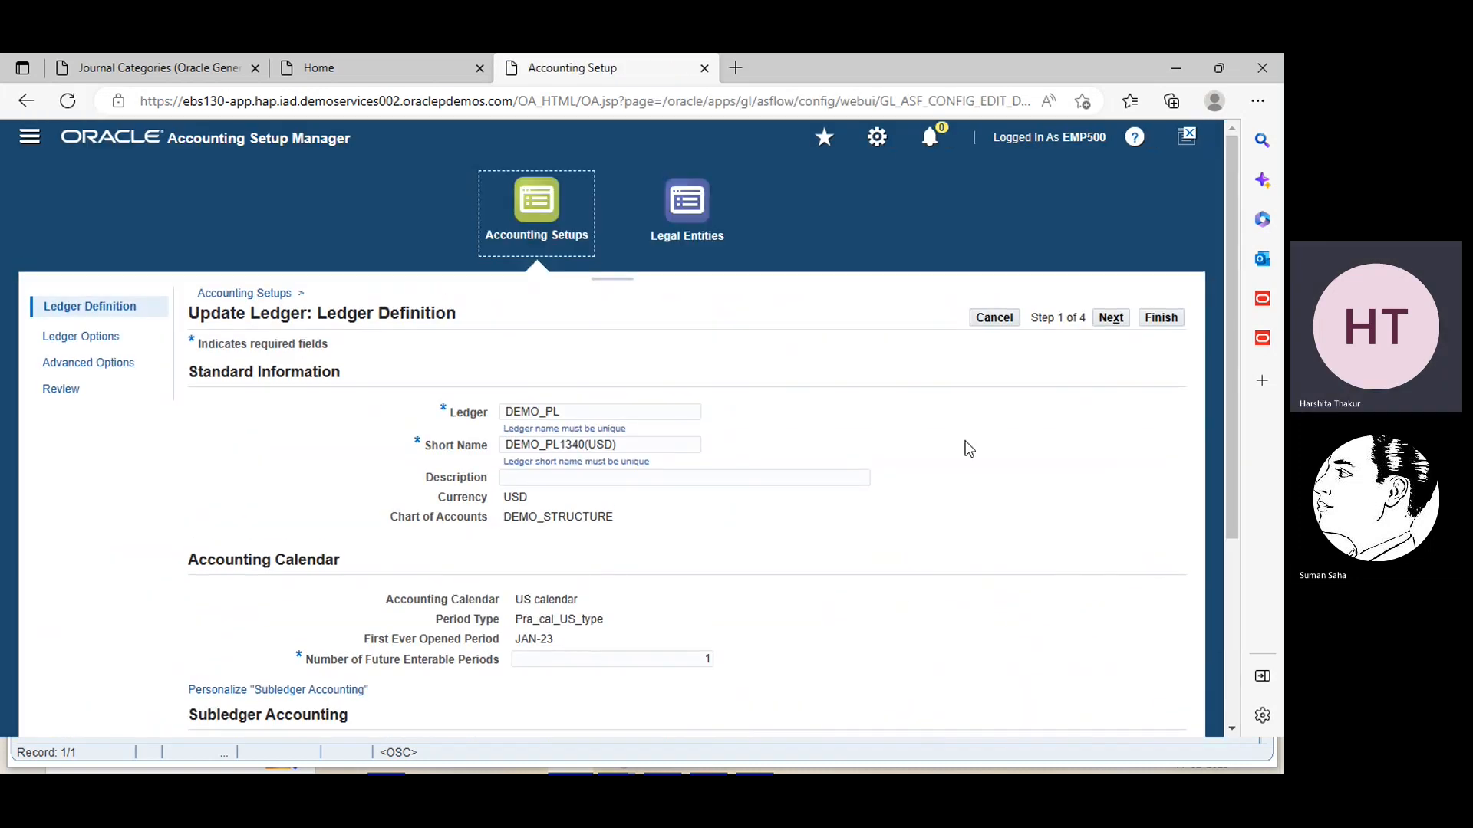
click(1232, 730)
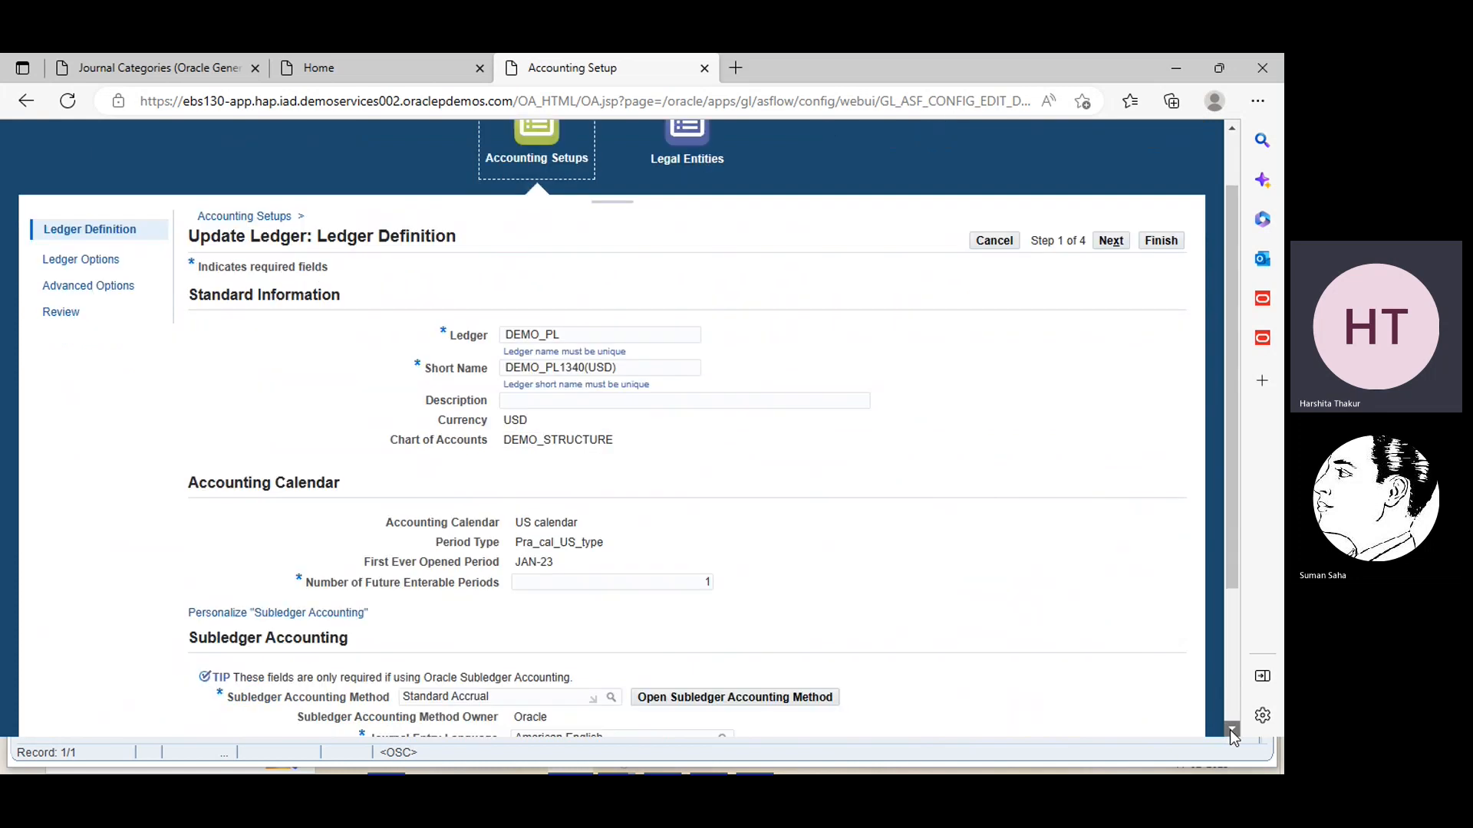
click(1232, 730)
click(1232, 730)
click(1232, 730)
click(1103, 669)
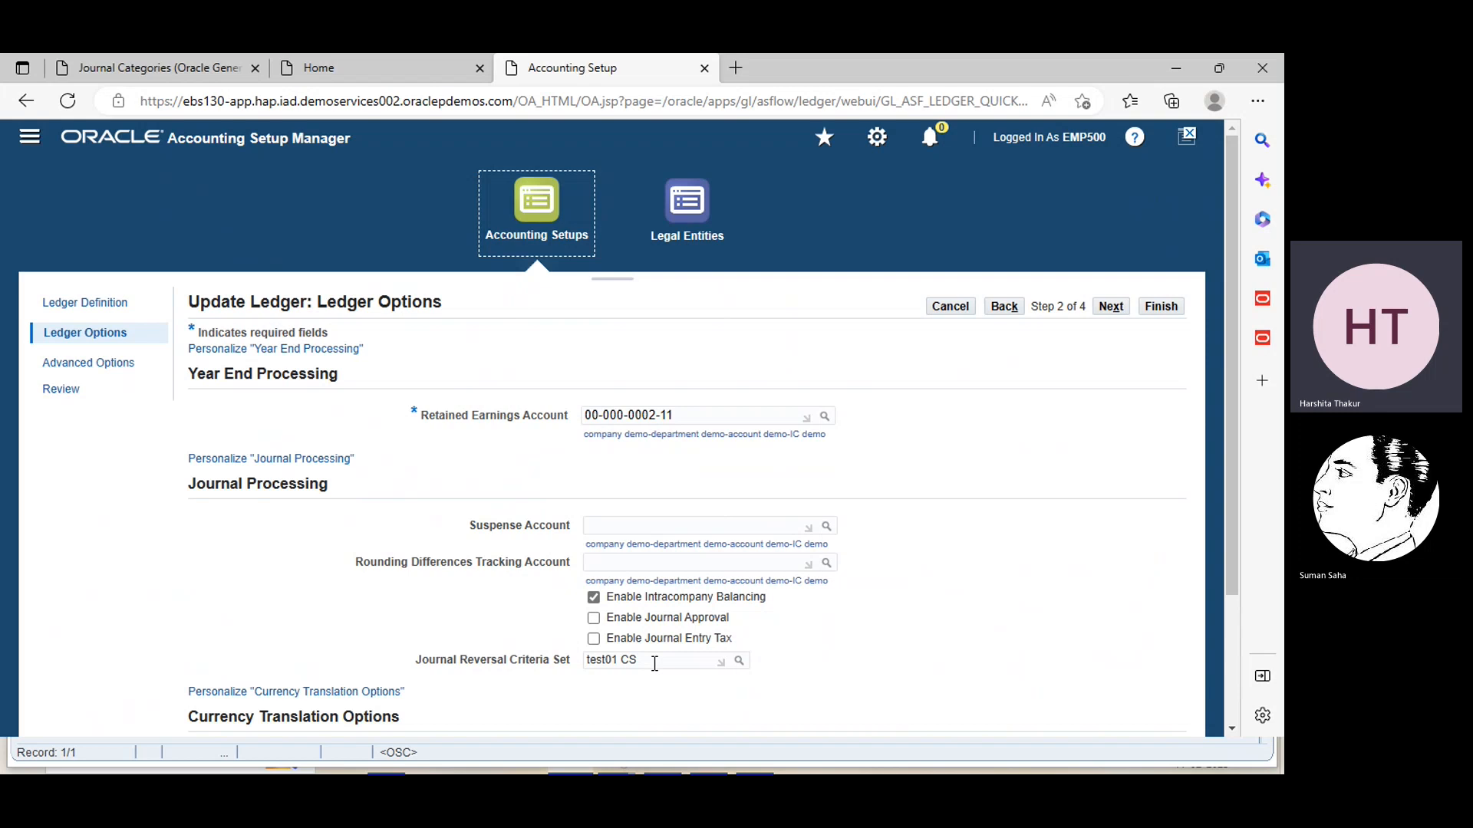
Search for ebs, assign EBS criteria set as the Journal Reversal Criteria Set of ledger DEMO_PL, and finish the ledger update
click(740, 663)
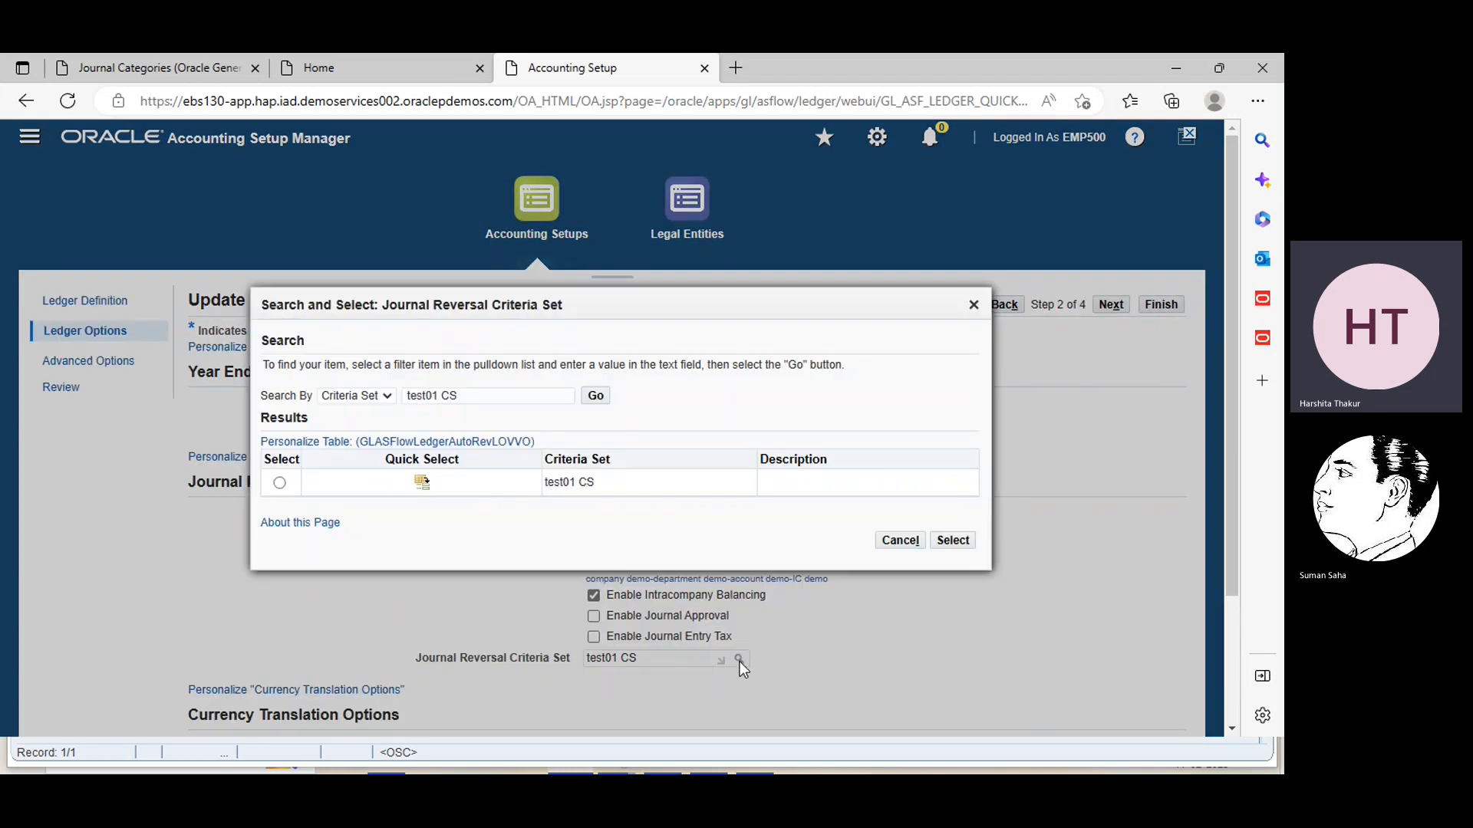
click(499, 396)
key(BackSpace)
key(BackSpace)
key(BackSpace)
key(BackSpace)
key(BackSpace)
key(BackSpace)
key(BackSpace)
key(BackSpace)
key(BackSpace)
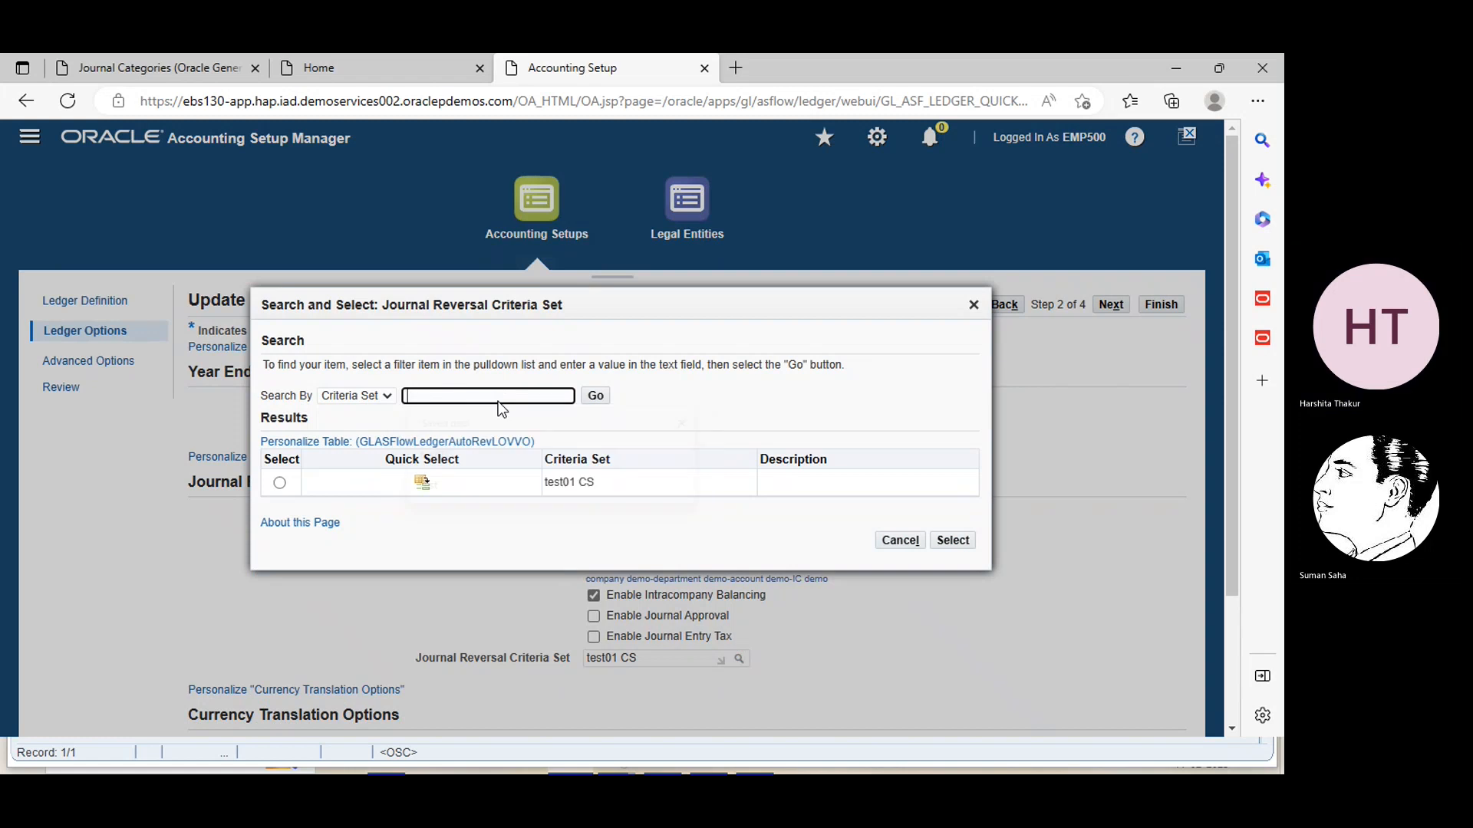
text(ebs)
click(595, 396)
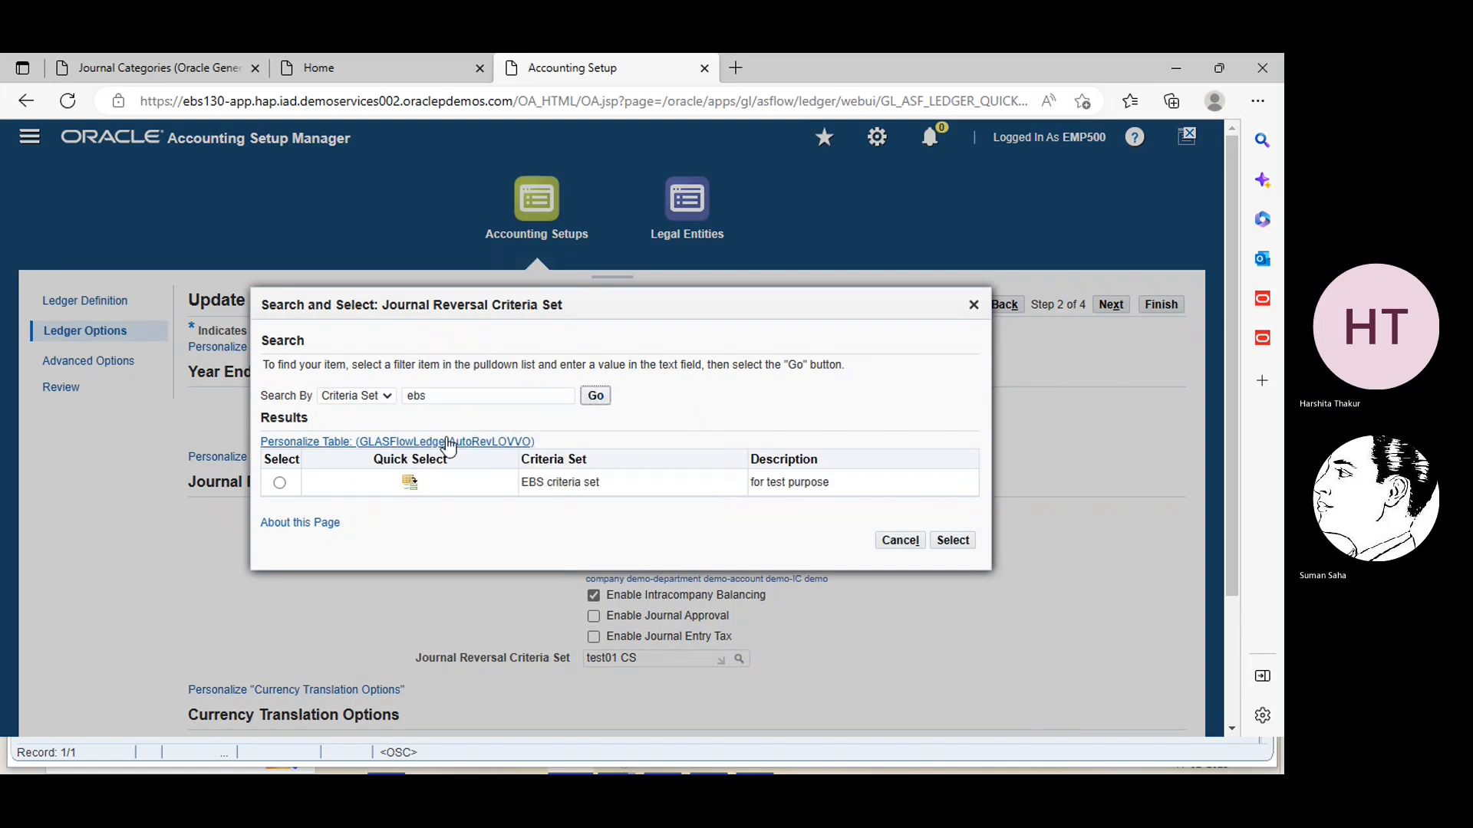
click(282, 485)
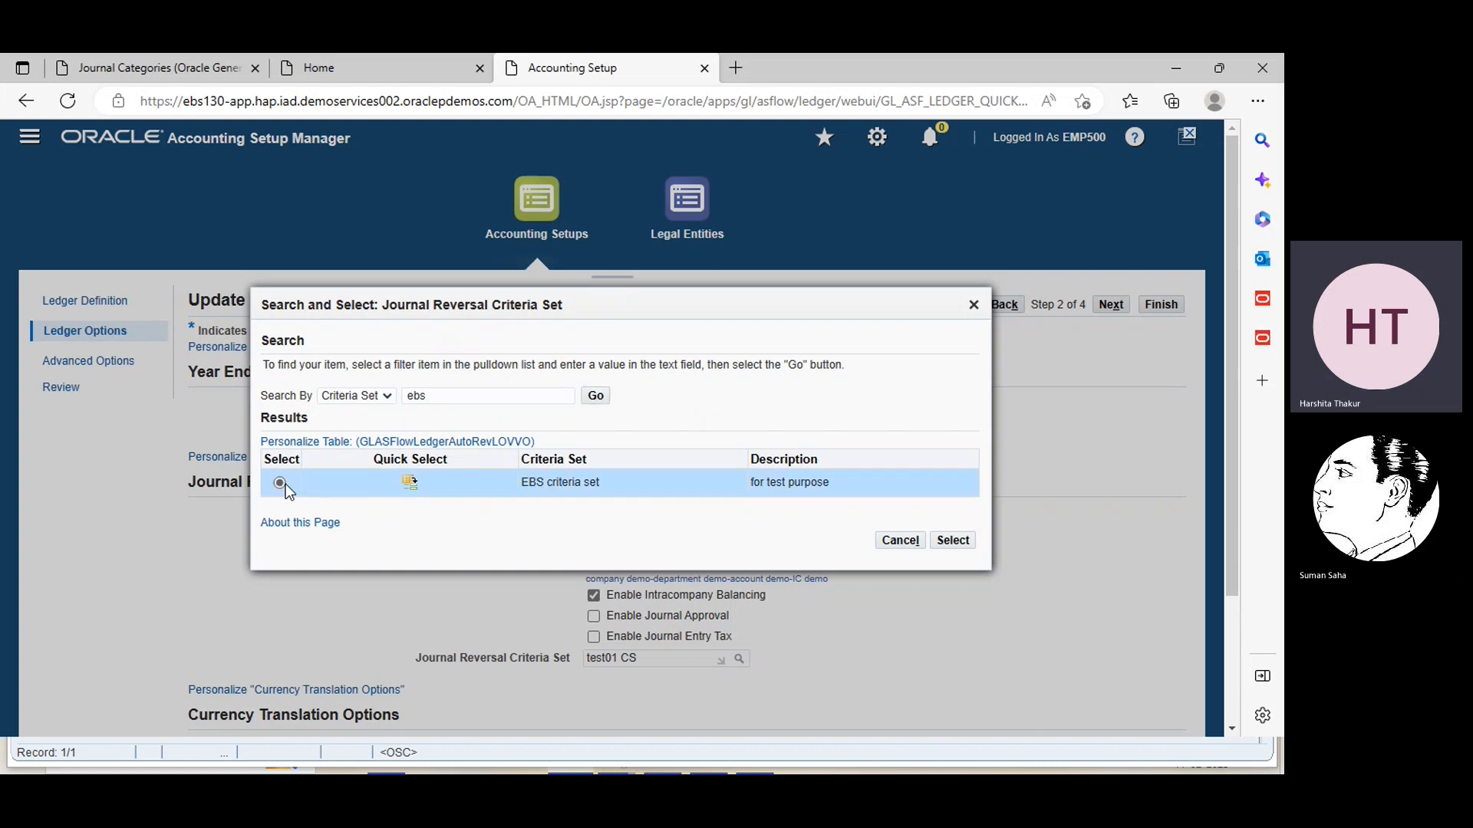
click(954, 542)
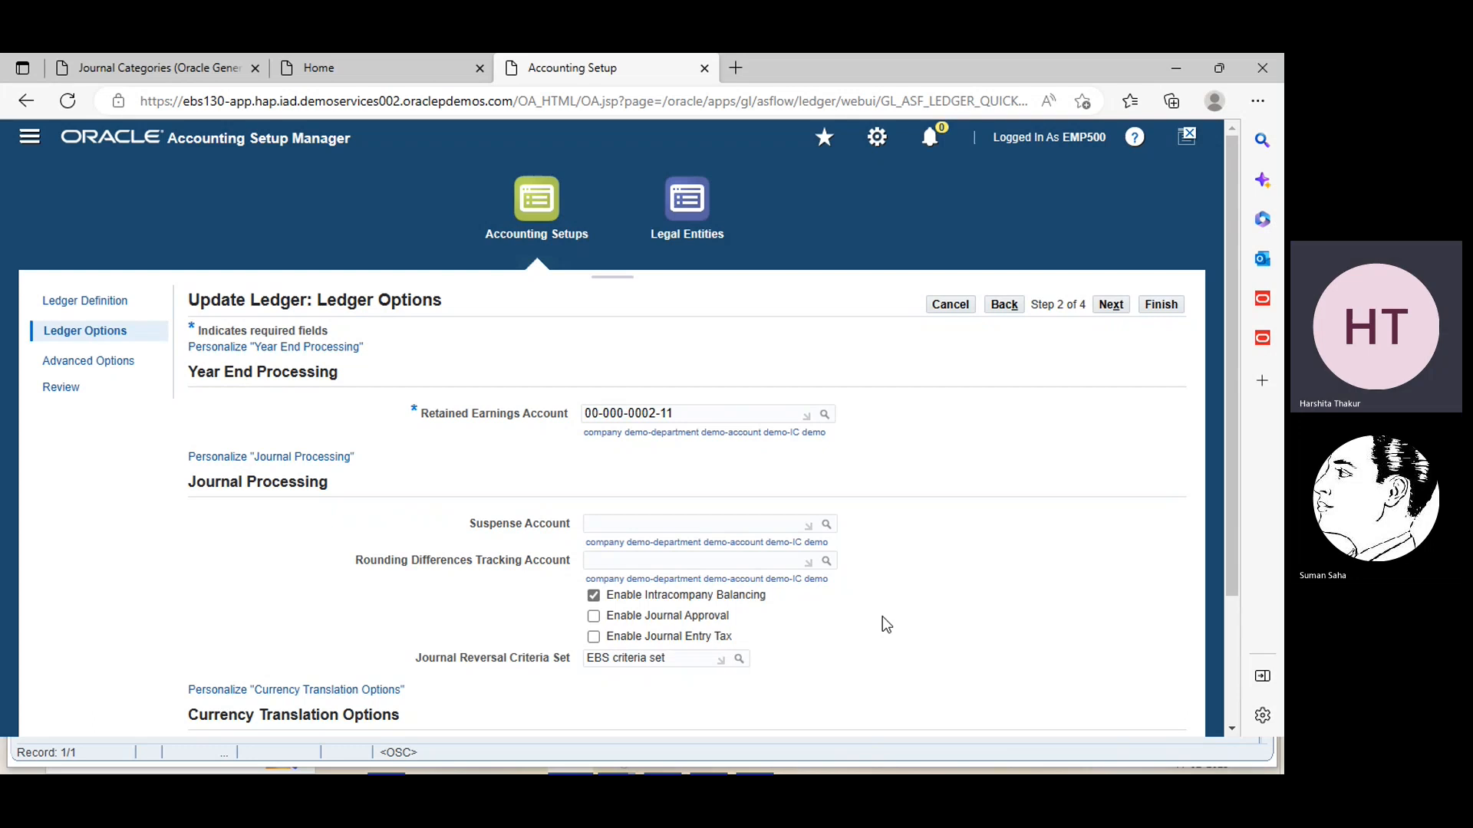
click(1160, 308)
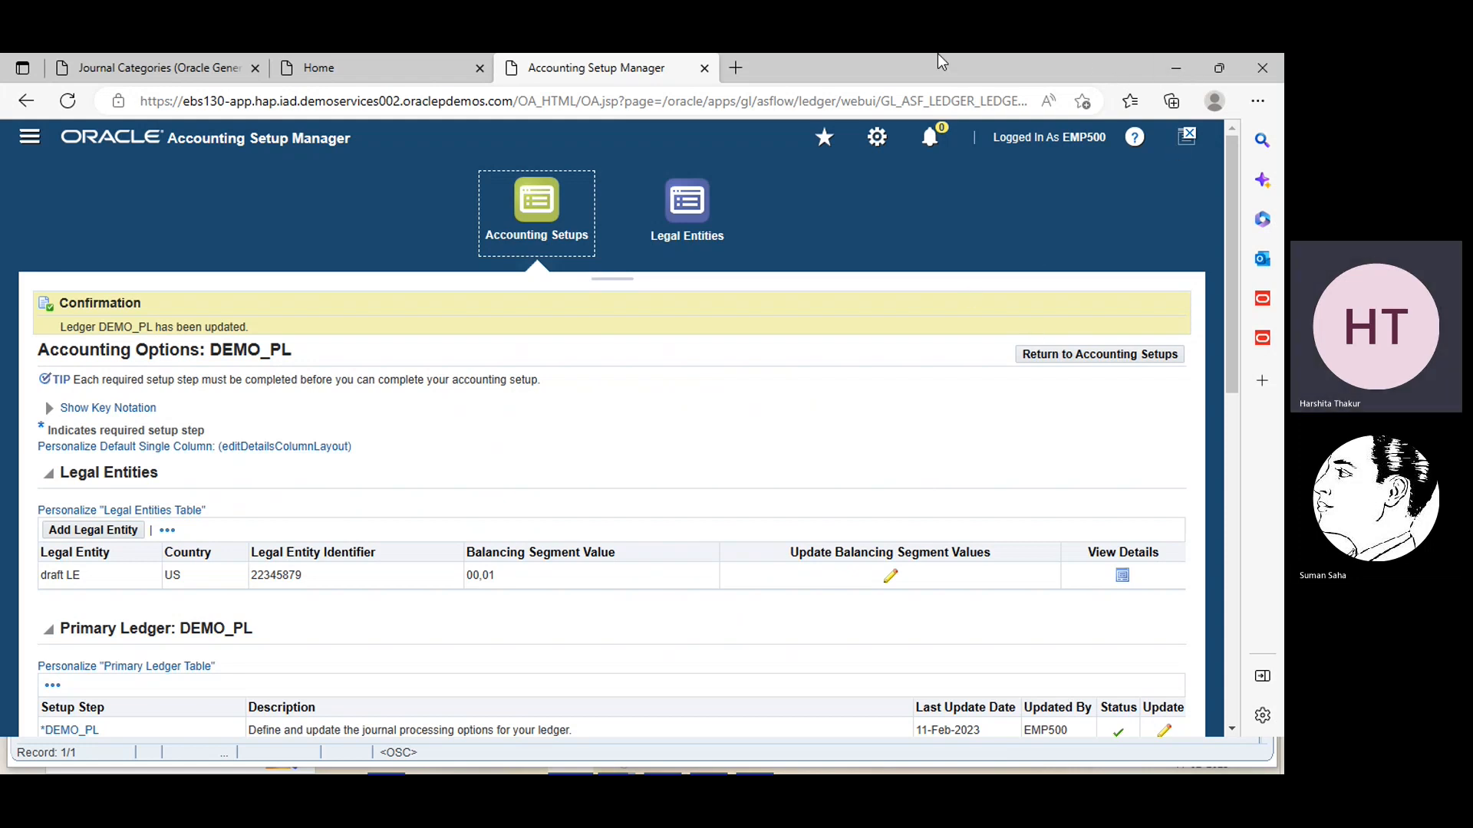
Switch to the Oracle Applications window and start a new journal in ledger DEMO_PL from the journal entry function
click(1186, 72)
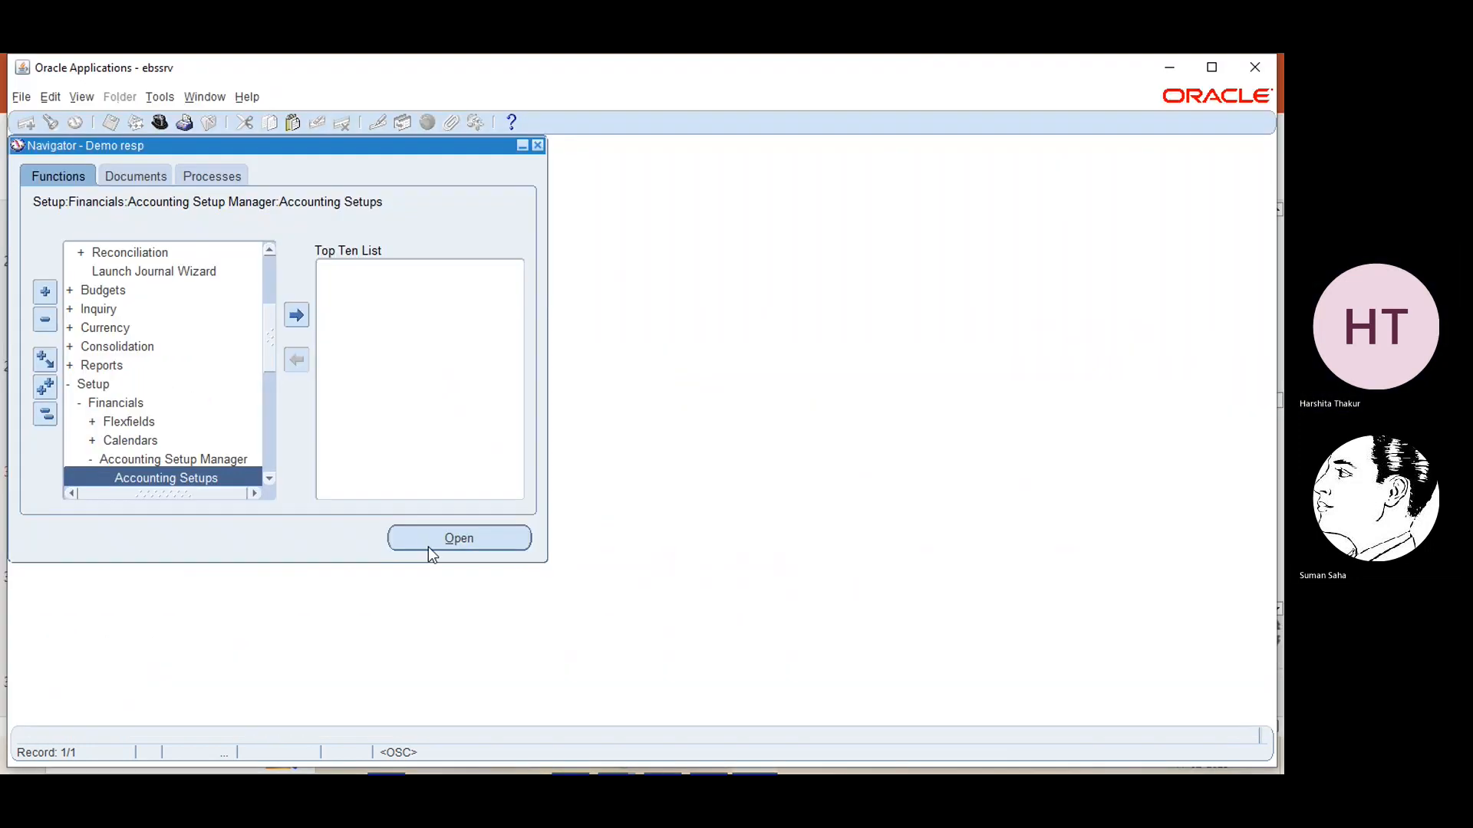
click(268, 276)
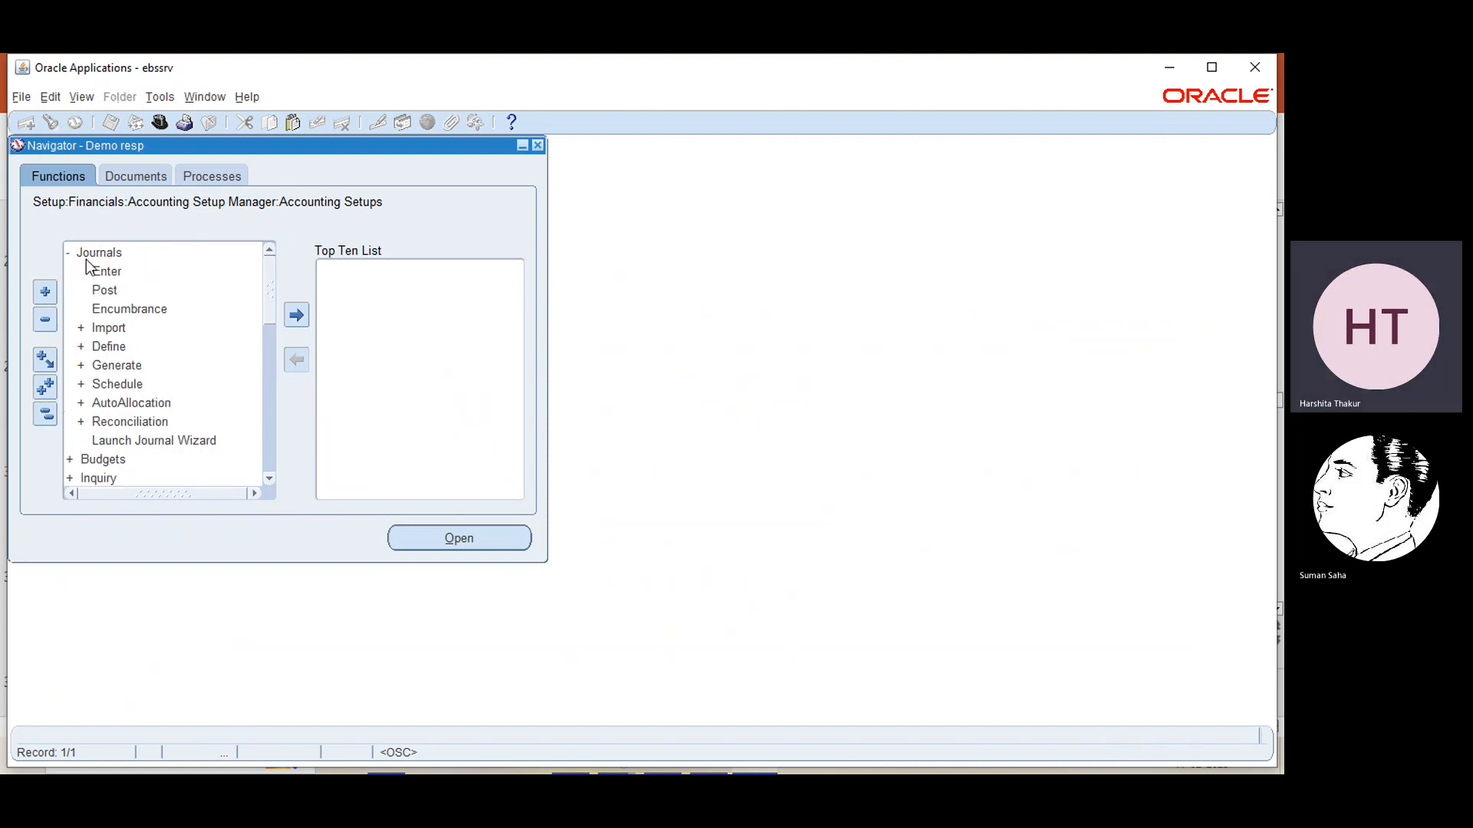
double_click(101, 271)
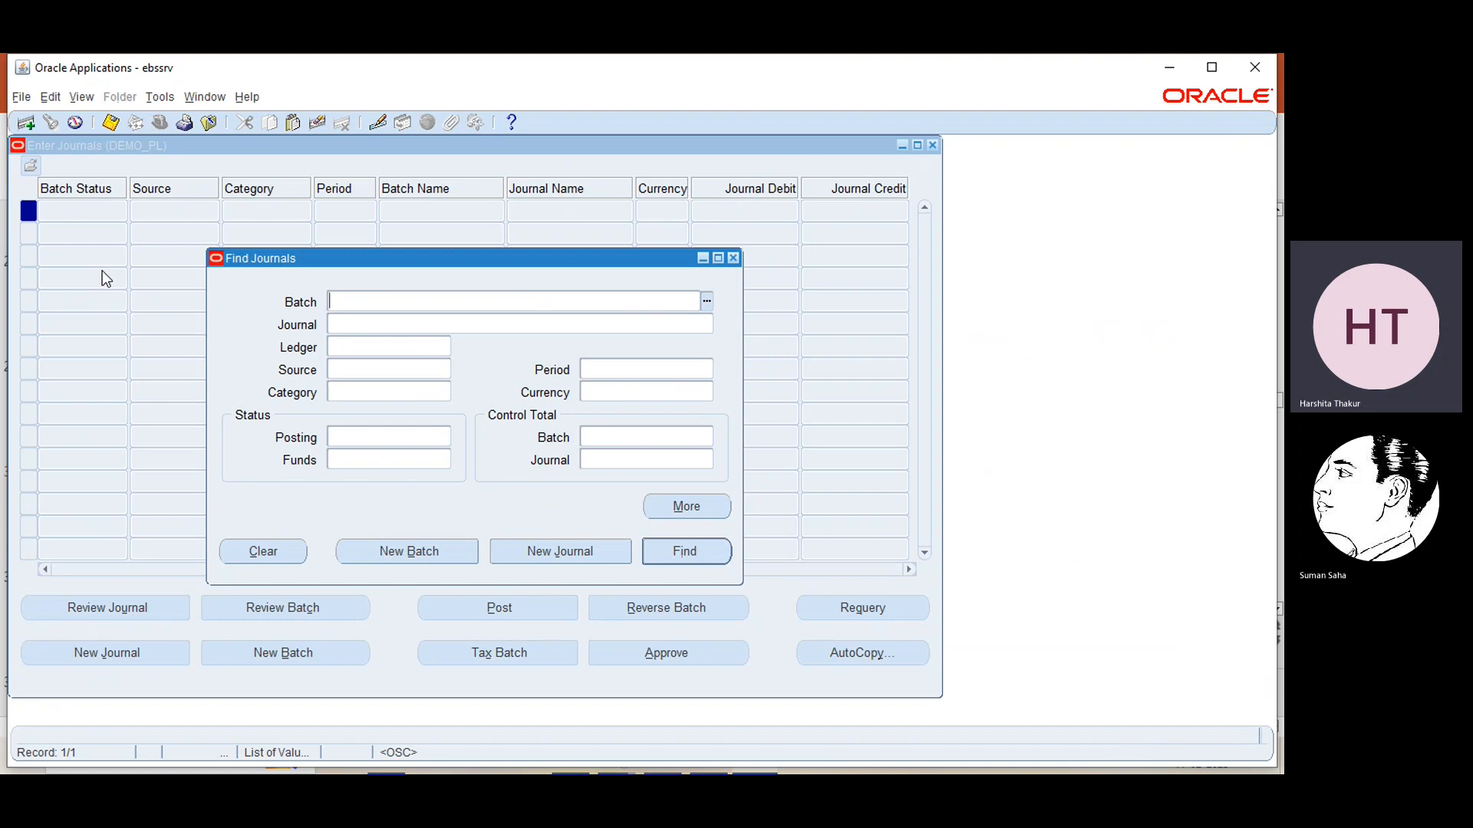
click(533, 551)
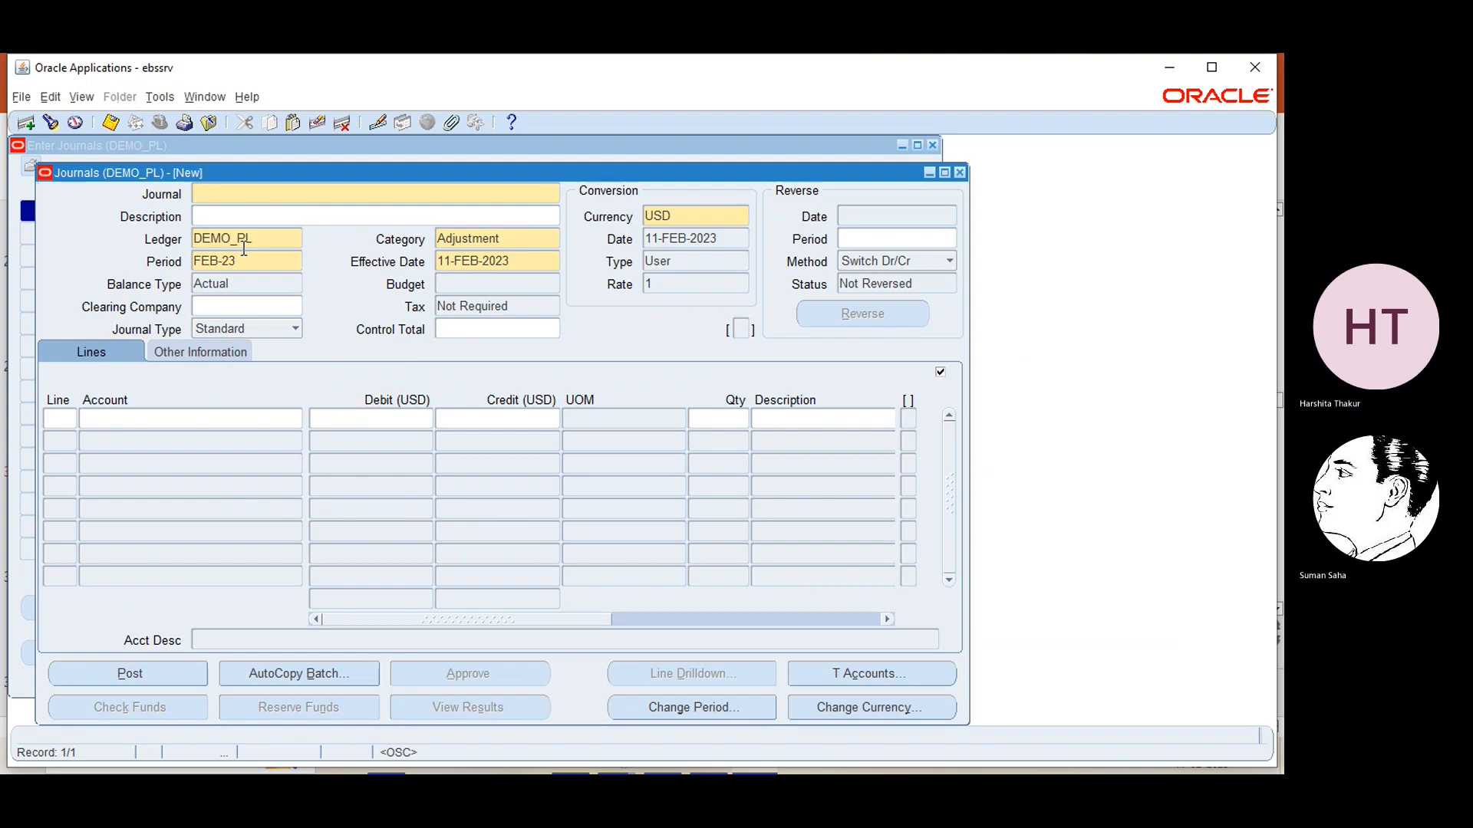
Search the journal categories for ebs and set the new journal's category to EBS category
click(518, 236)
click(553, 241)
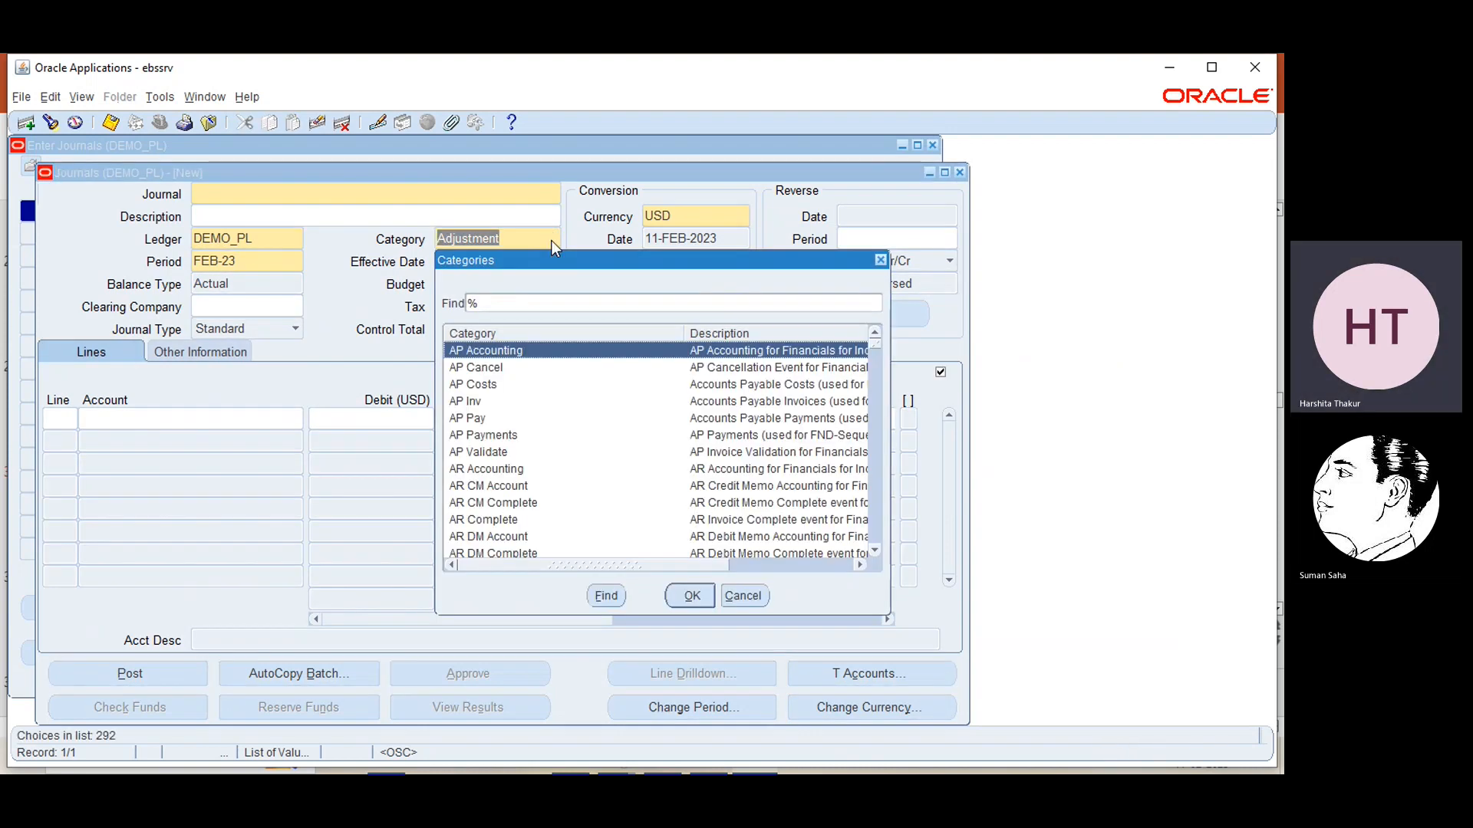
click(880, 261)
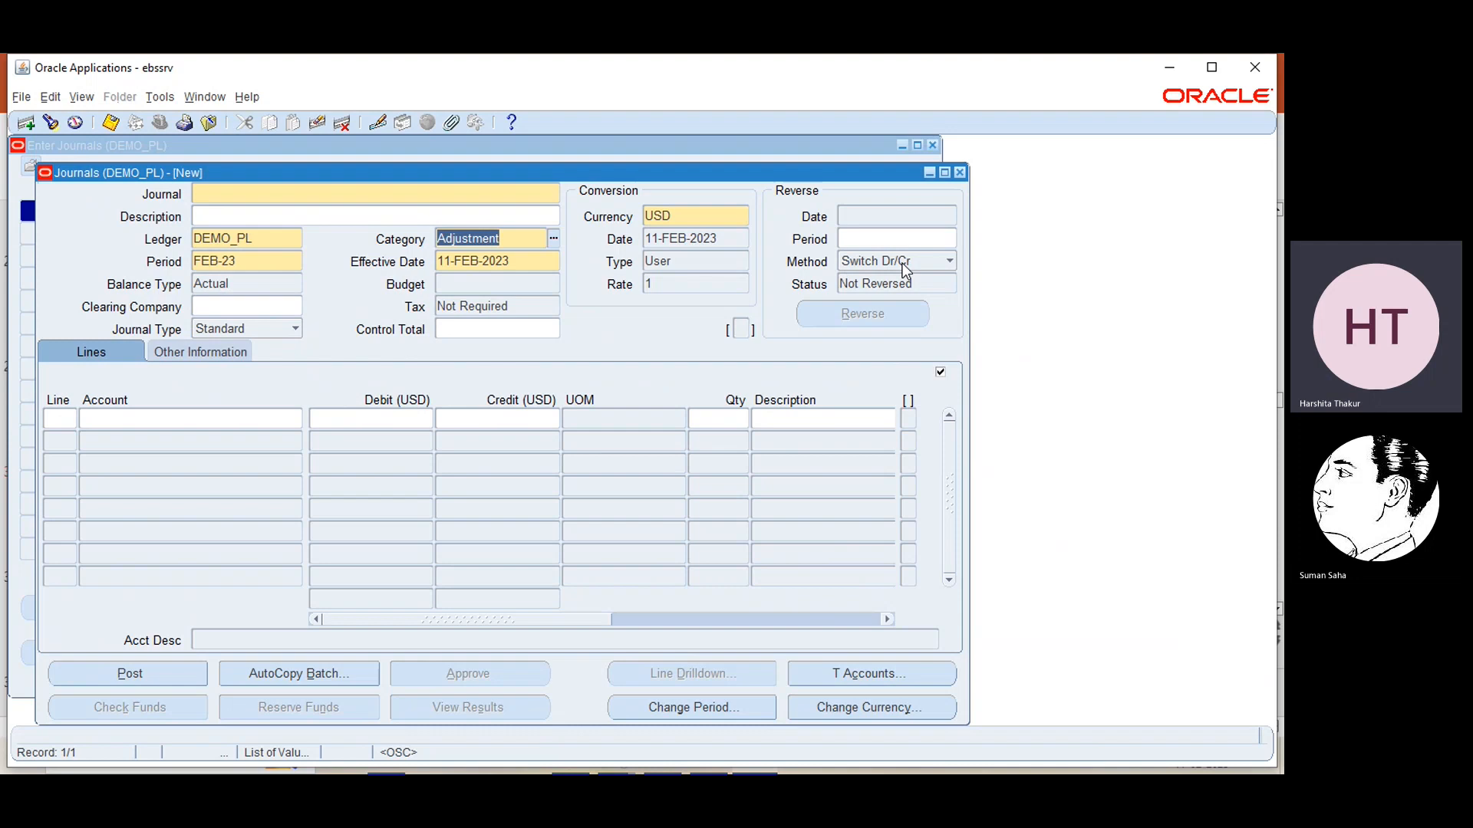
click(553, 240)
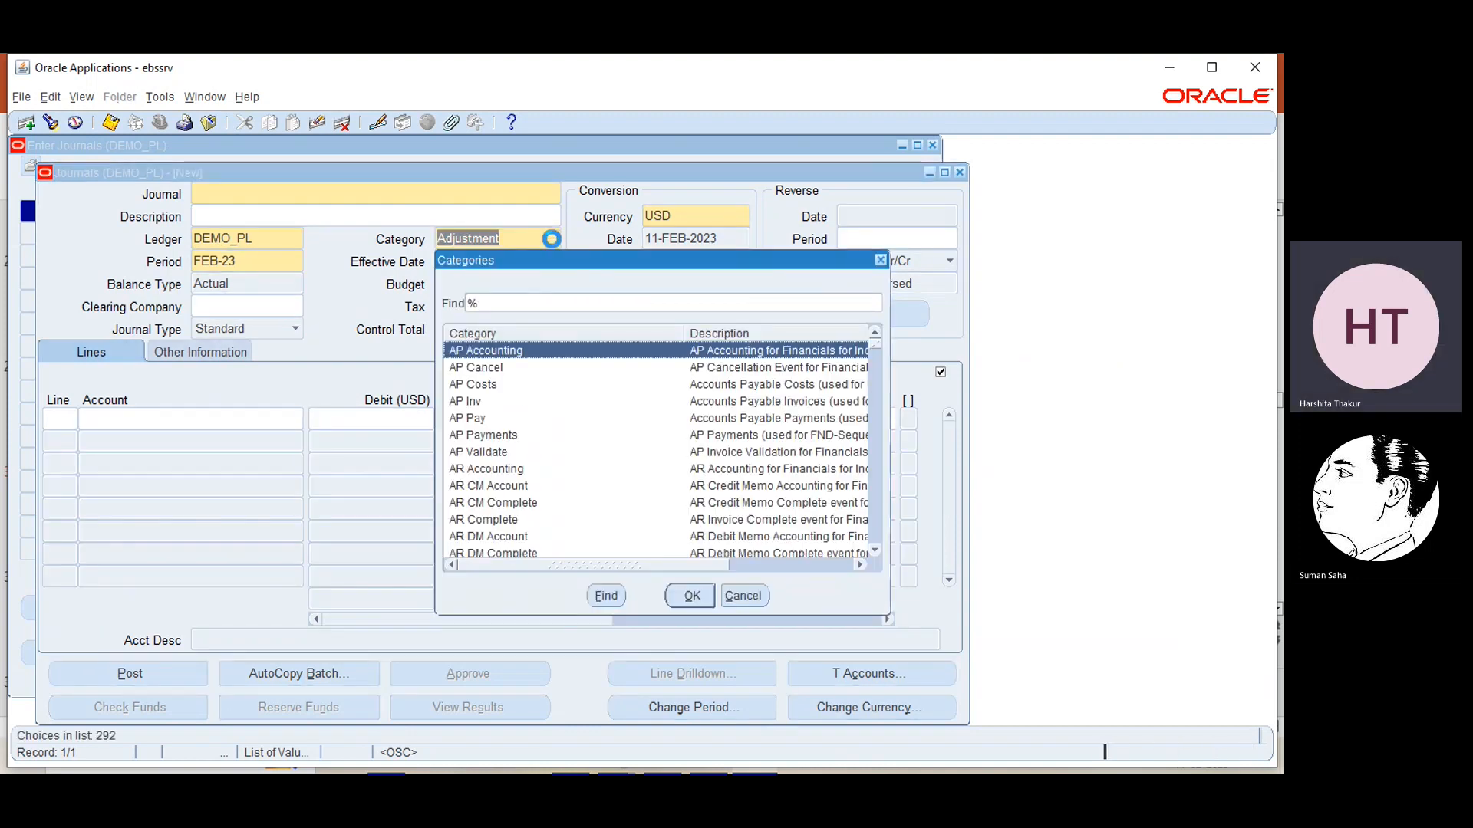
text(ebs)
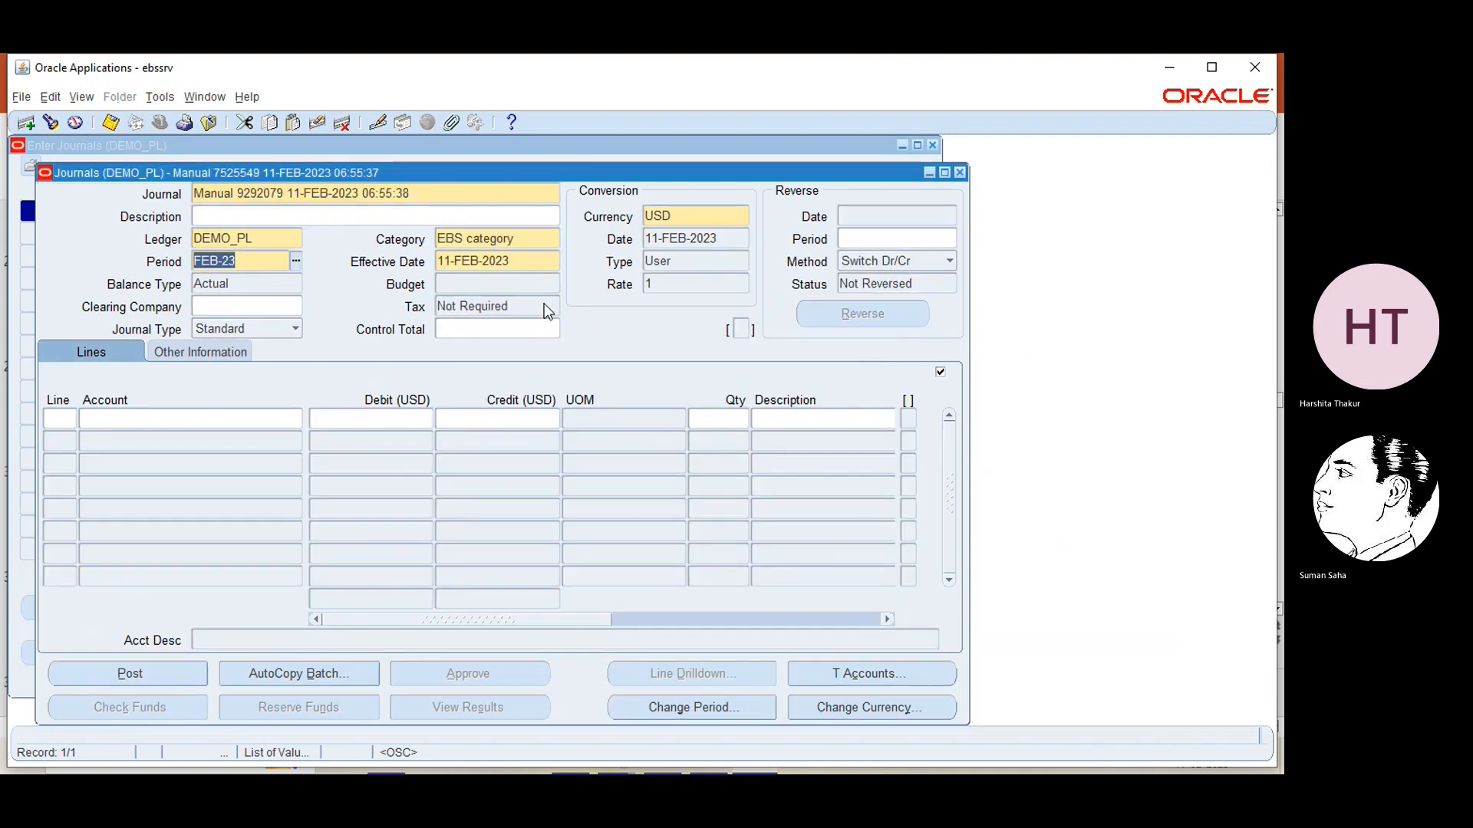
click(546, 309)
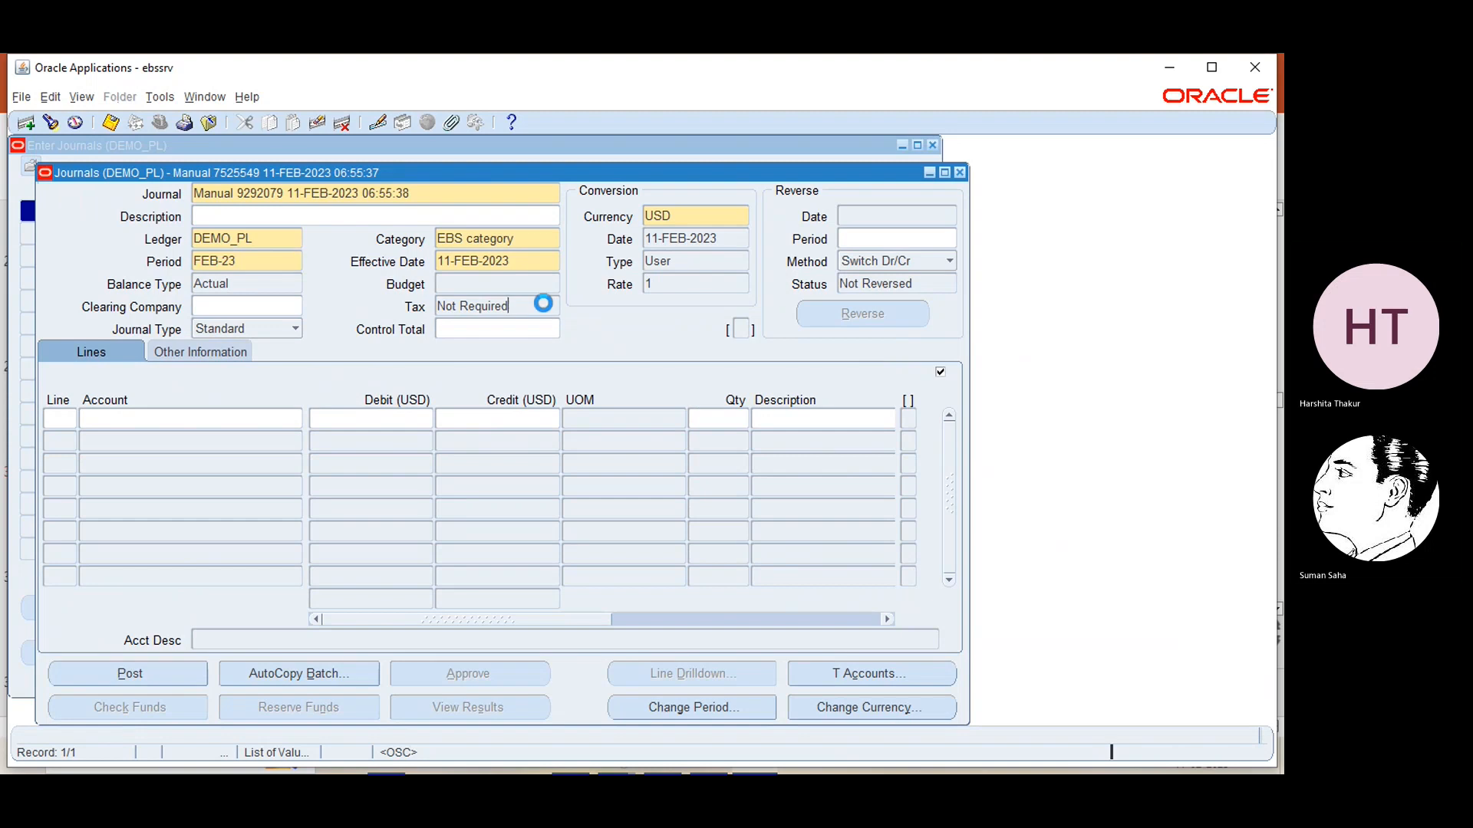
key(Tab)
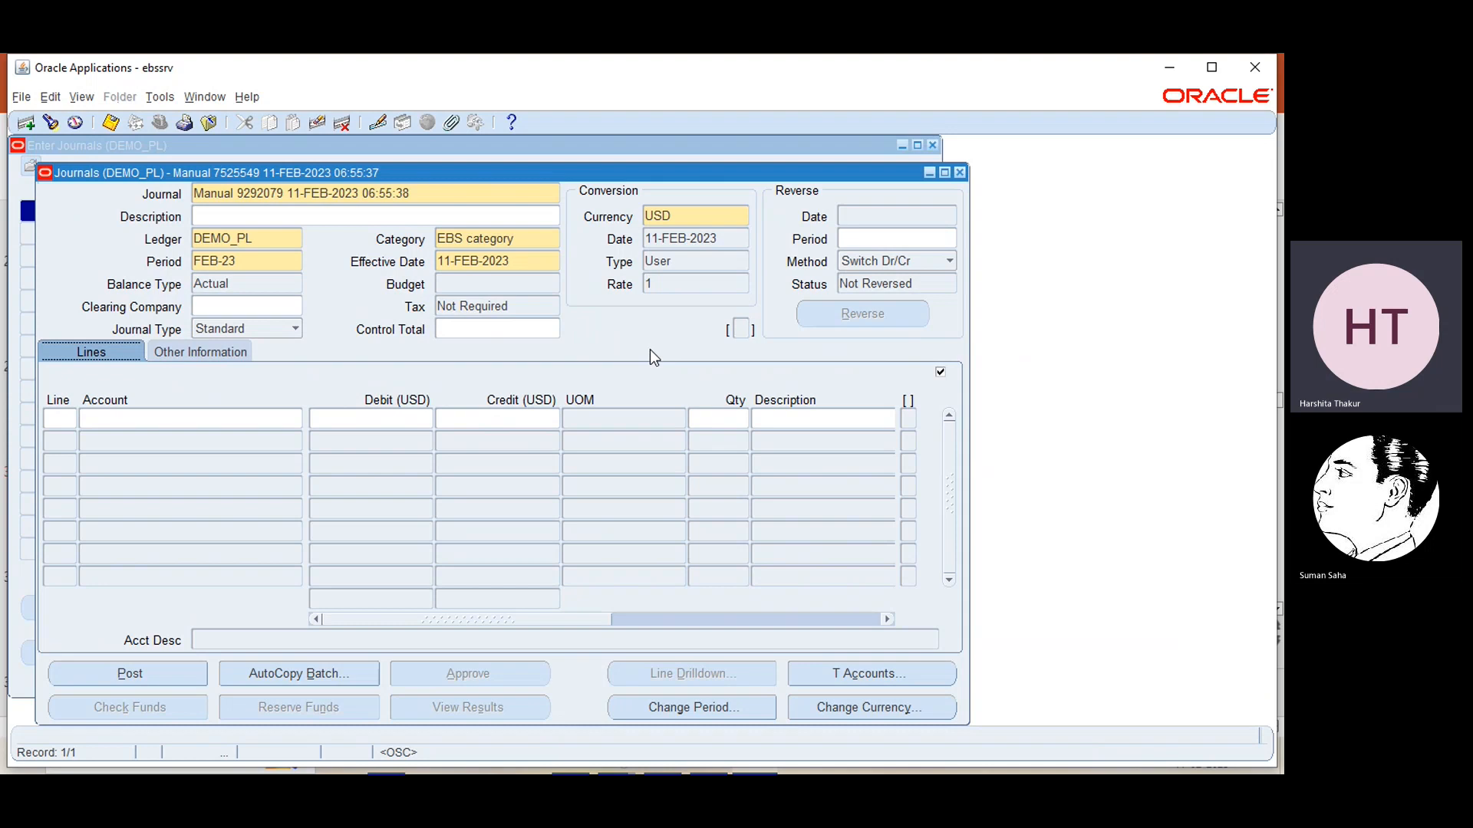
Close the new journal and the Enter Journals window without saving the changes
click(960, 173)
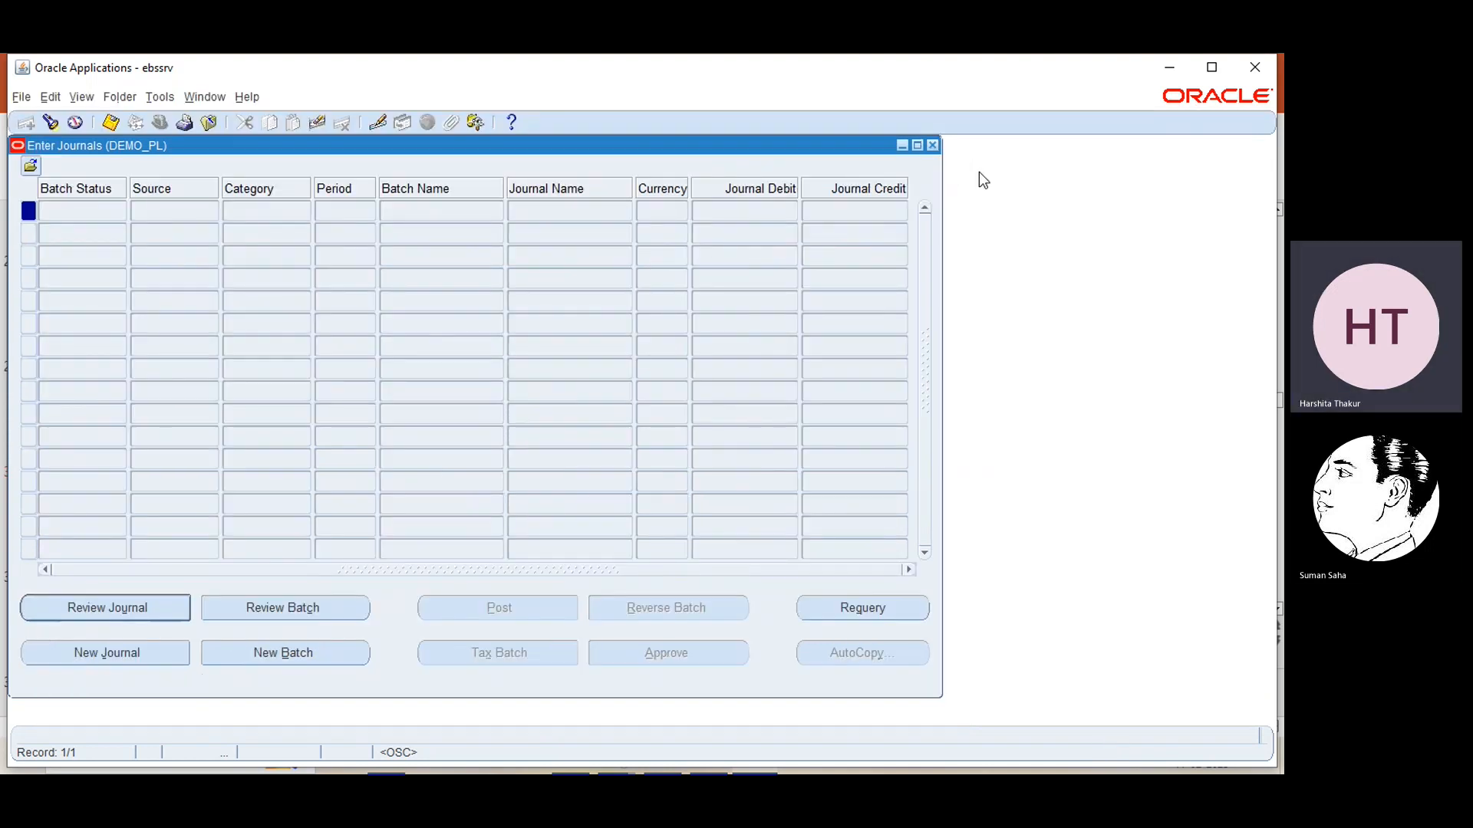
click(933, 145)
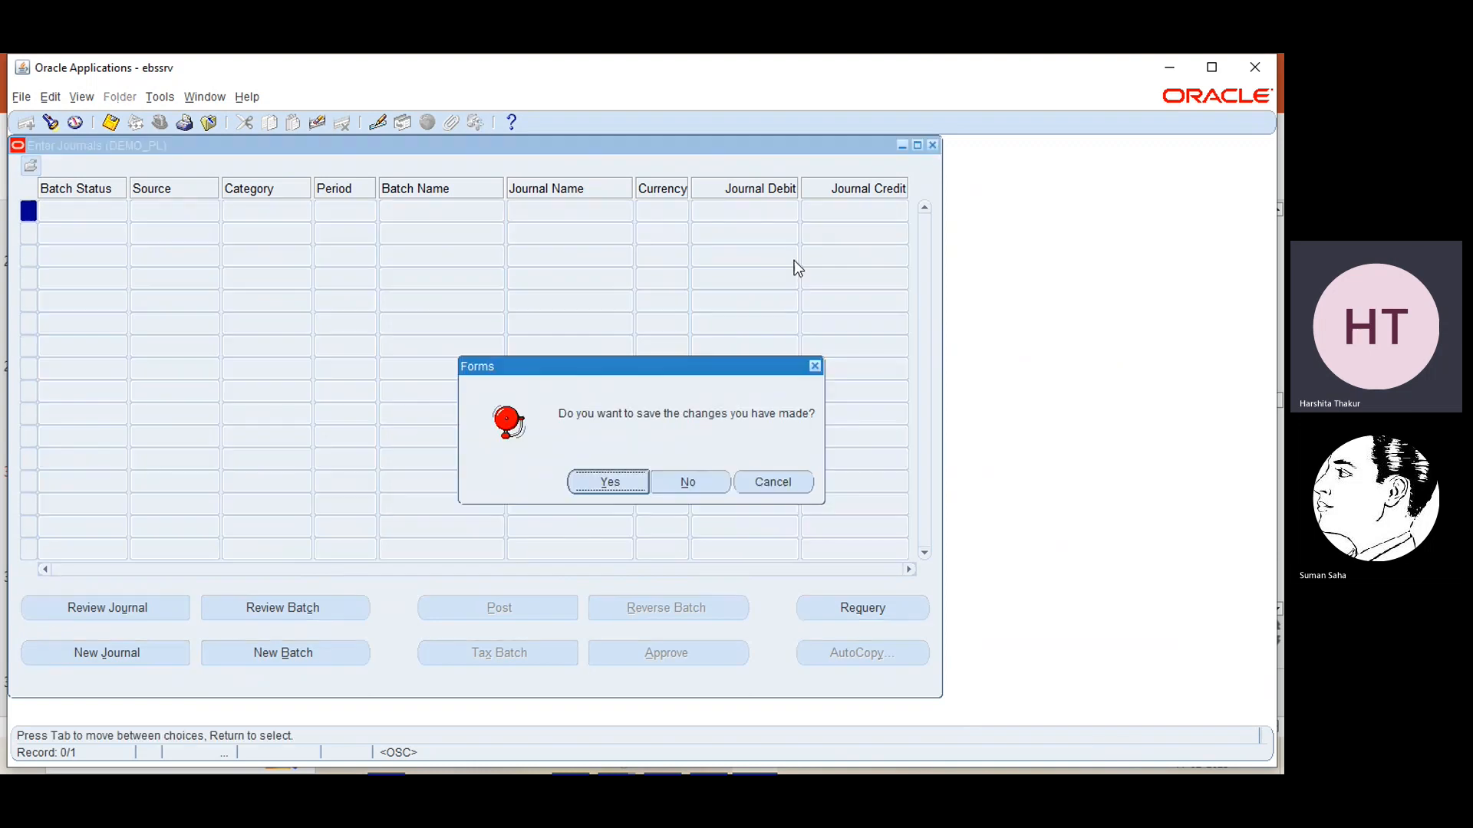
click(687, 482)
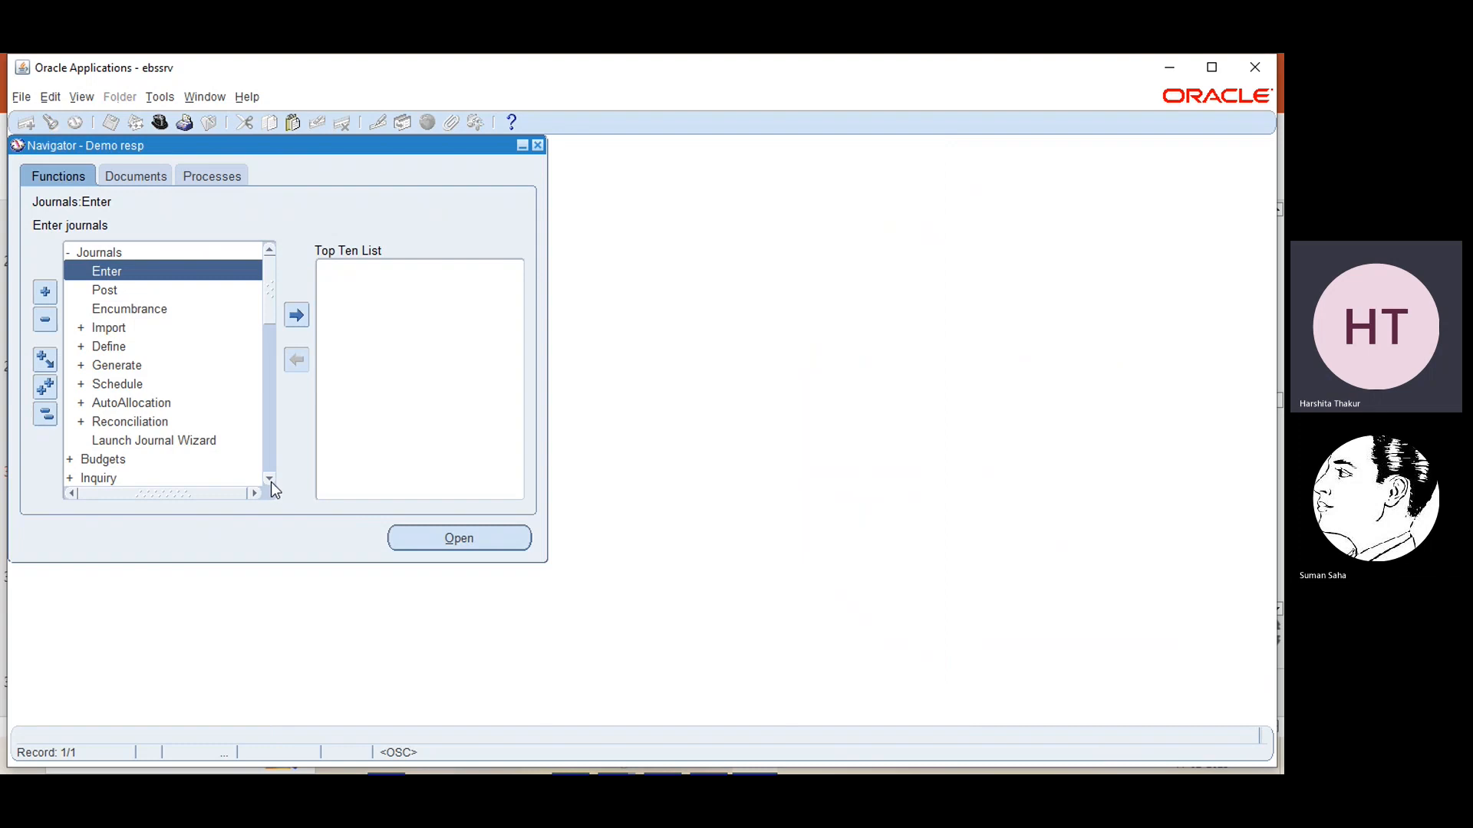
Open the journal AutoReverse setup function and load the EBS criteria set
click(270, 480)
click(270, 479)
click(270, 480)
click(270, 479)
click(270, 480)
click(270, 480)
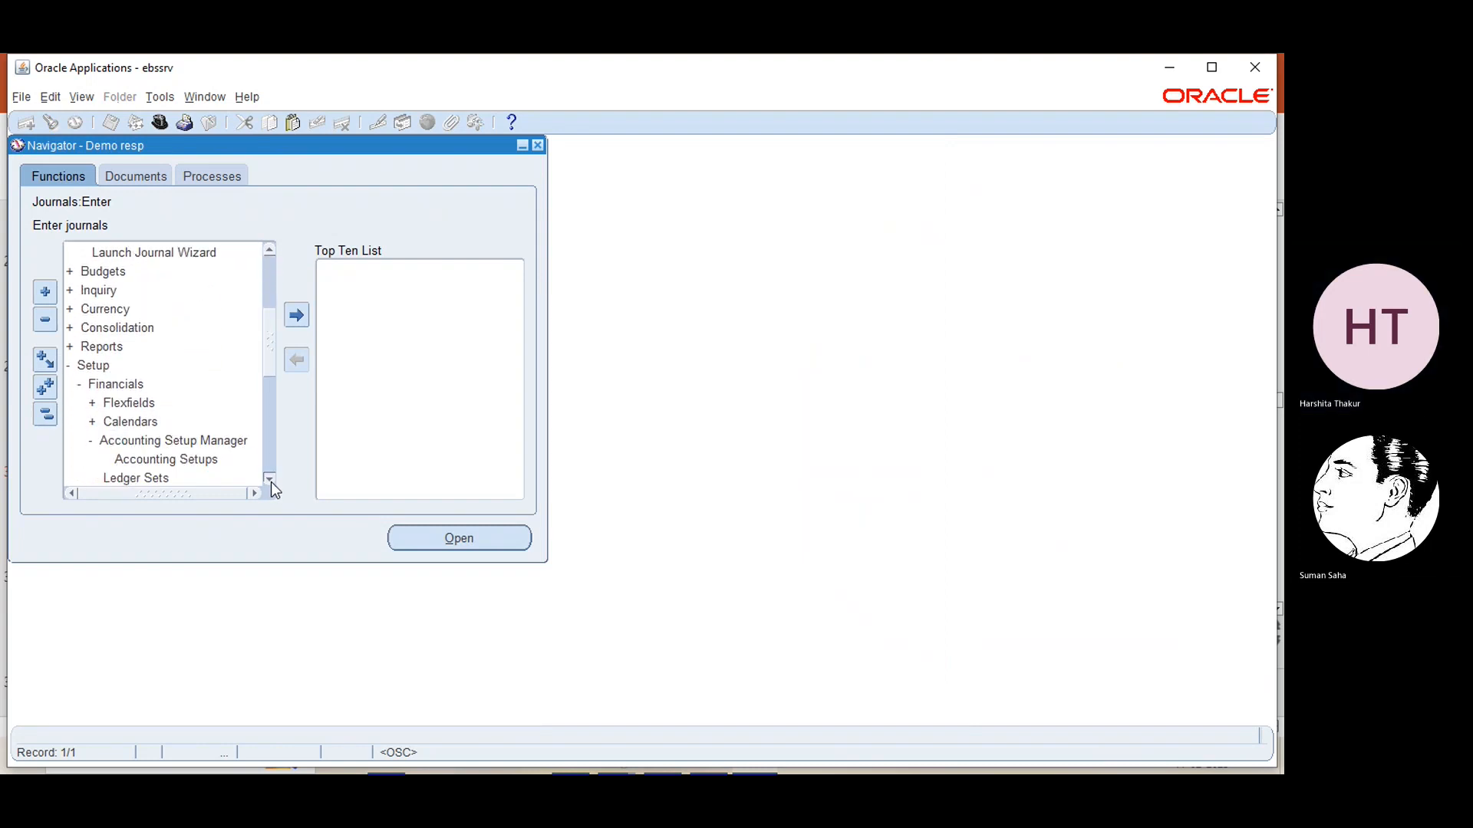
click(270, 480)
click(270, 480)
click(270, 480)
click(270, 481)
click(270, 481)
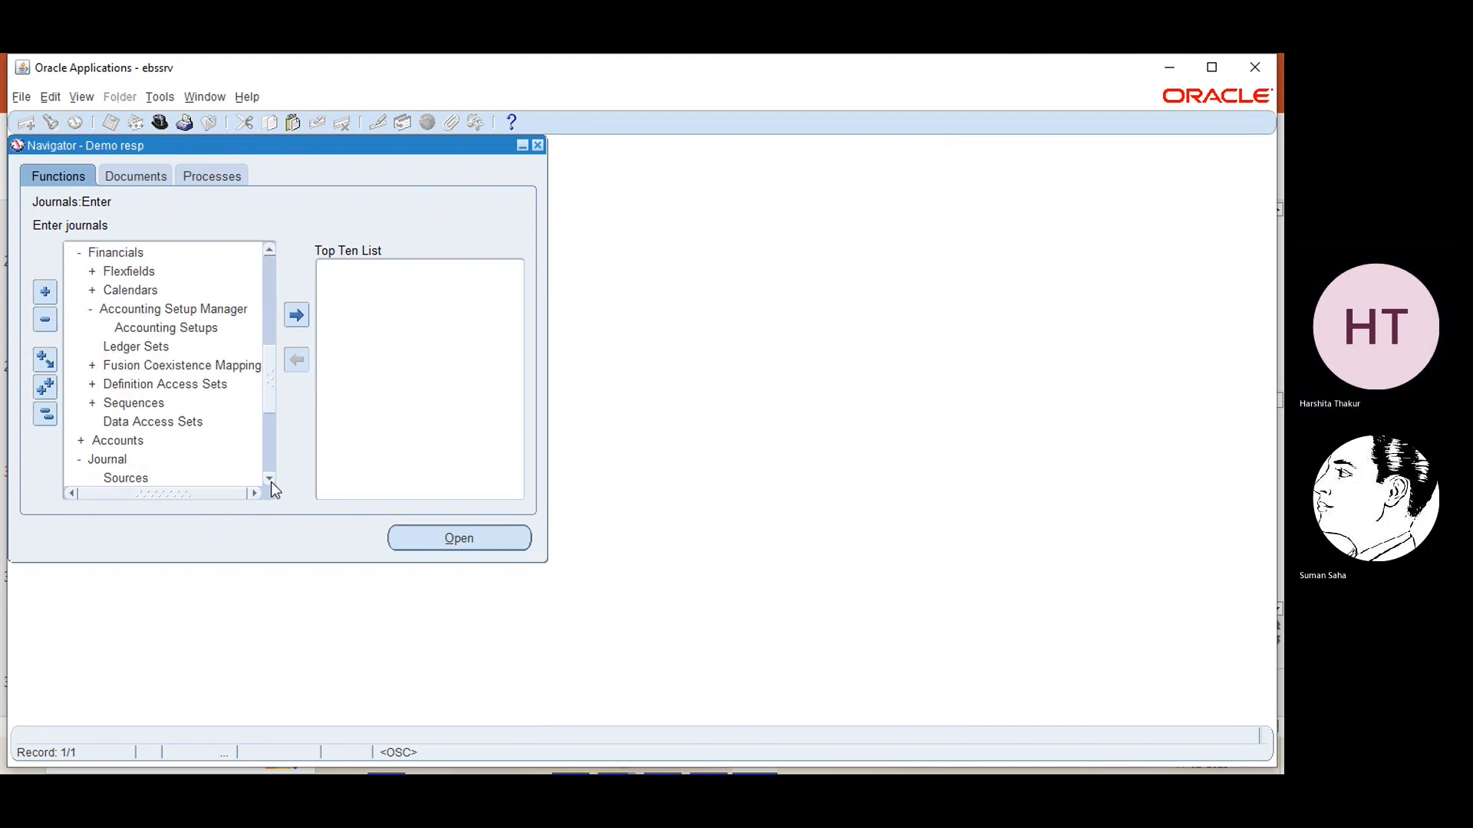
click(270, 481)
click(270, 481)
click(270, 481)
click(157, 366)
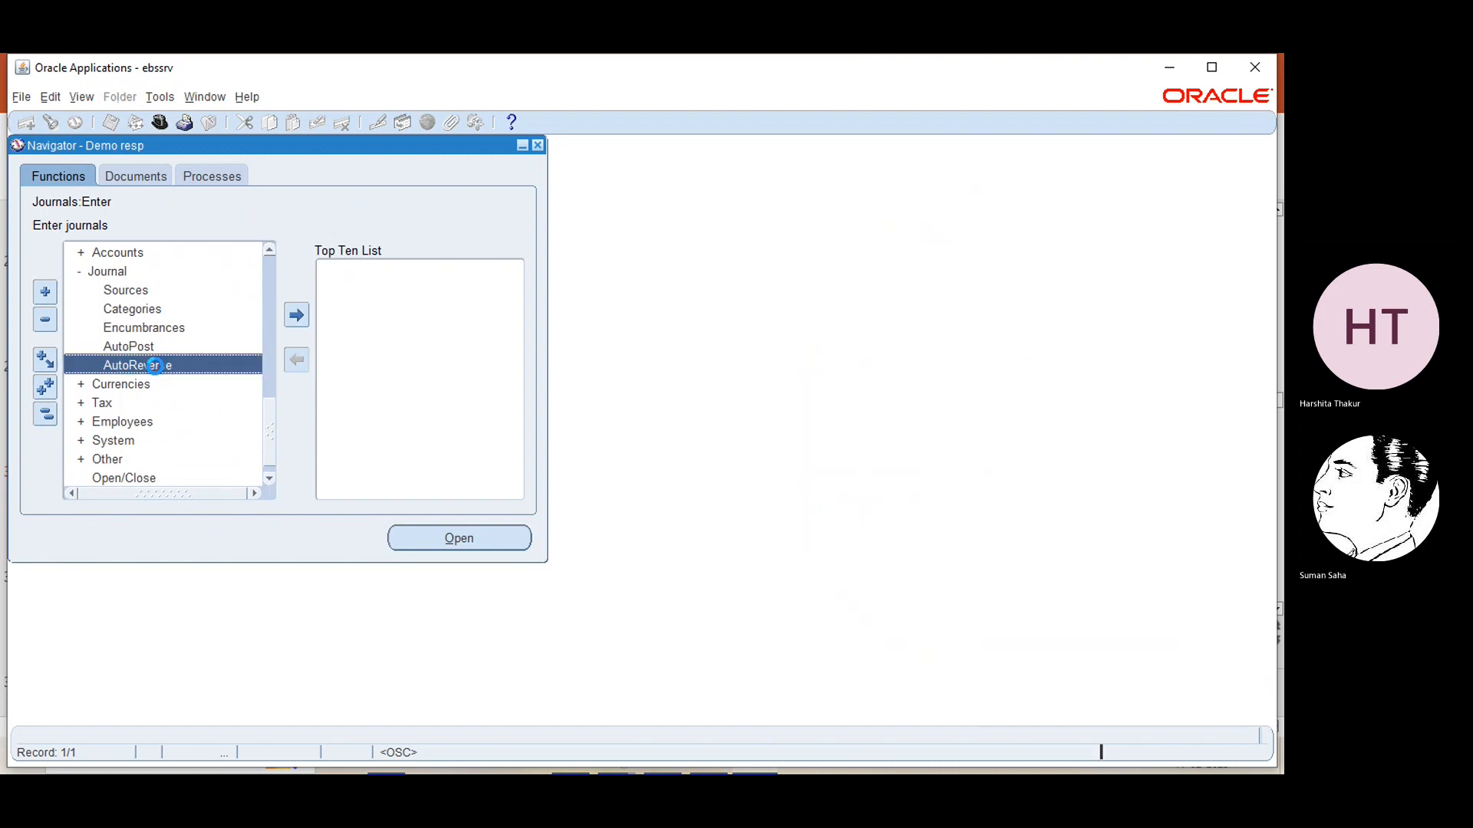
click(458, 539)
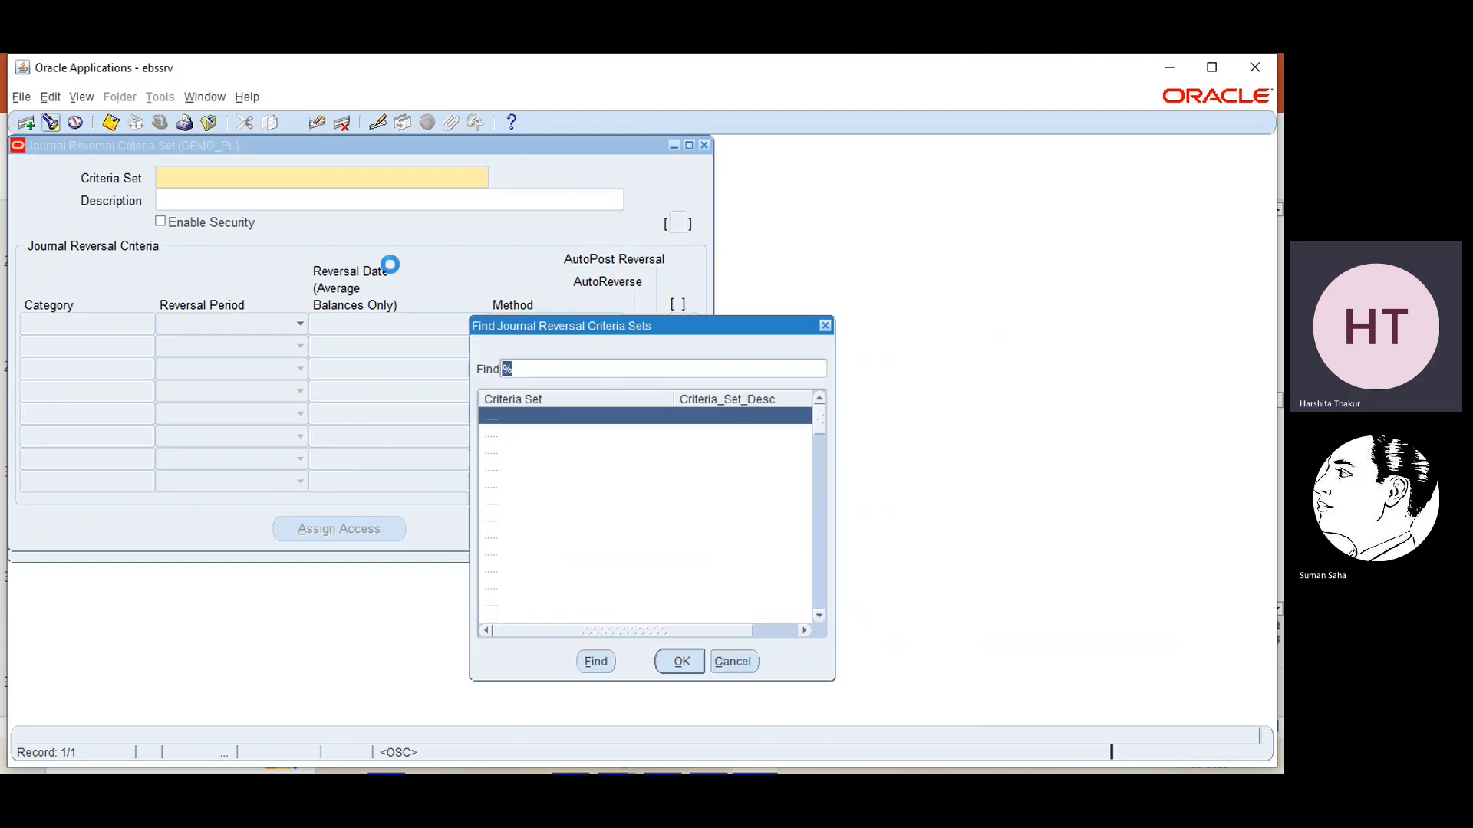
click(681, 662)
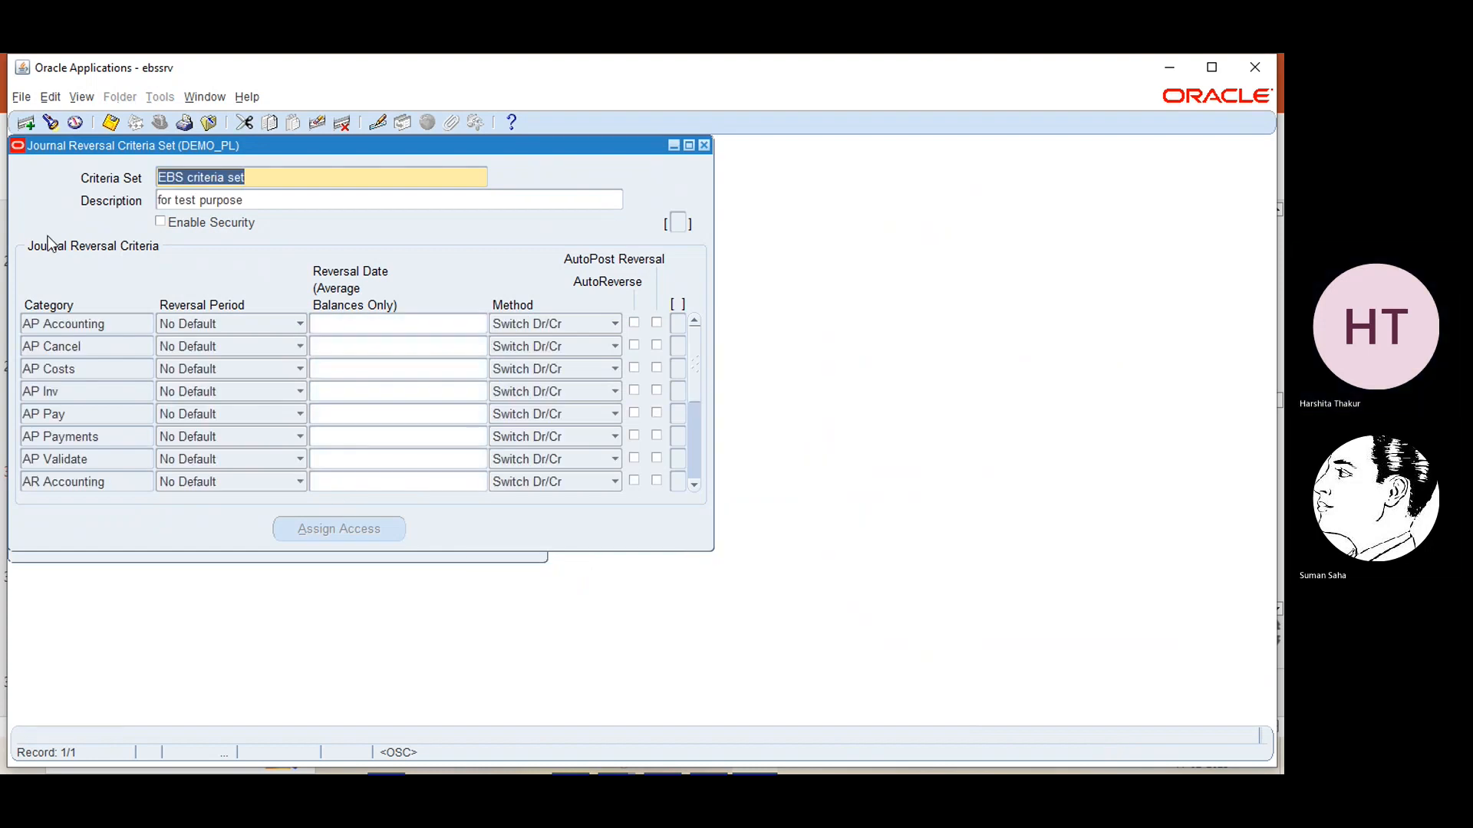
Find the journal reversal criteria of EBS category within the criteria set by searching categories for ebs
click(98, 324)
click(51, 124)
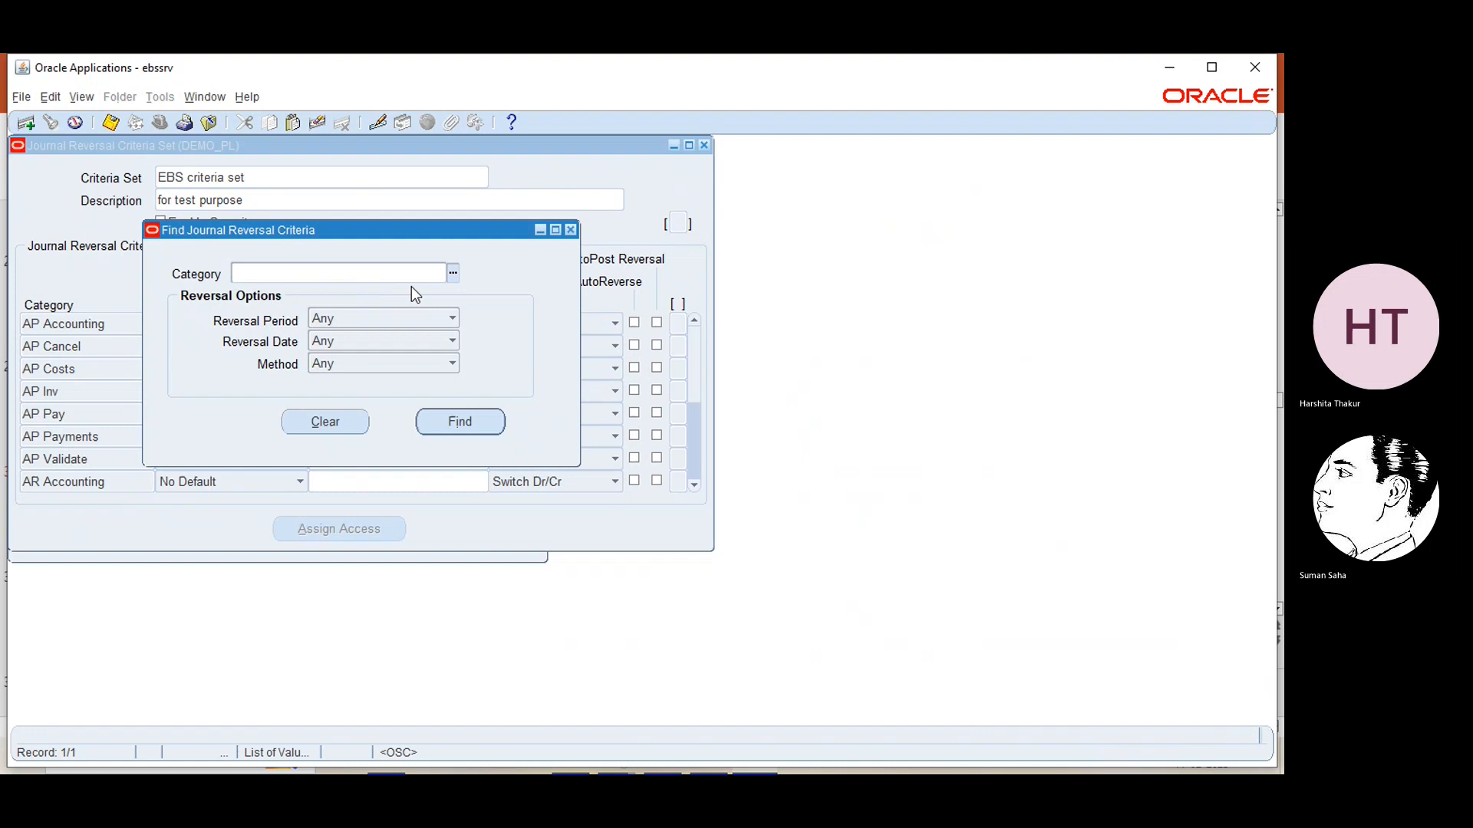
click(453, 277)
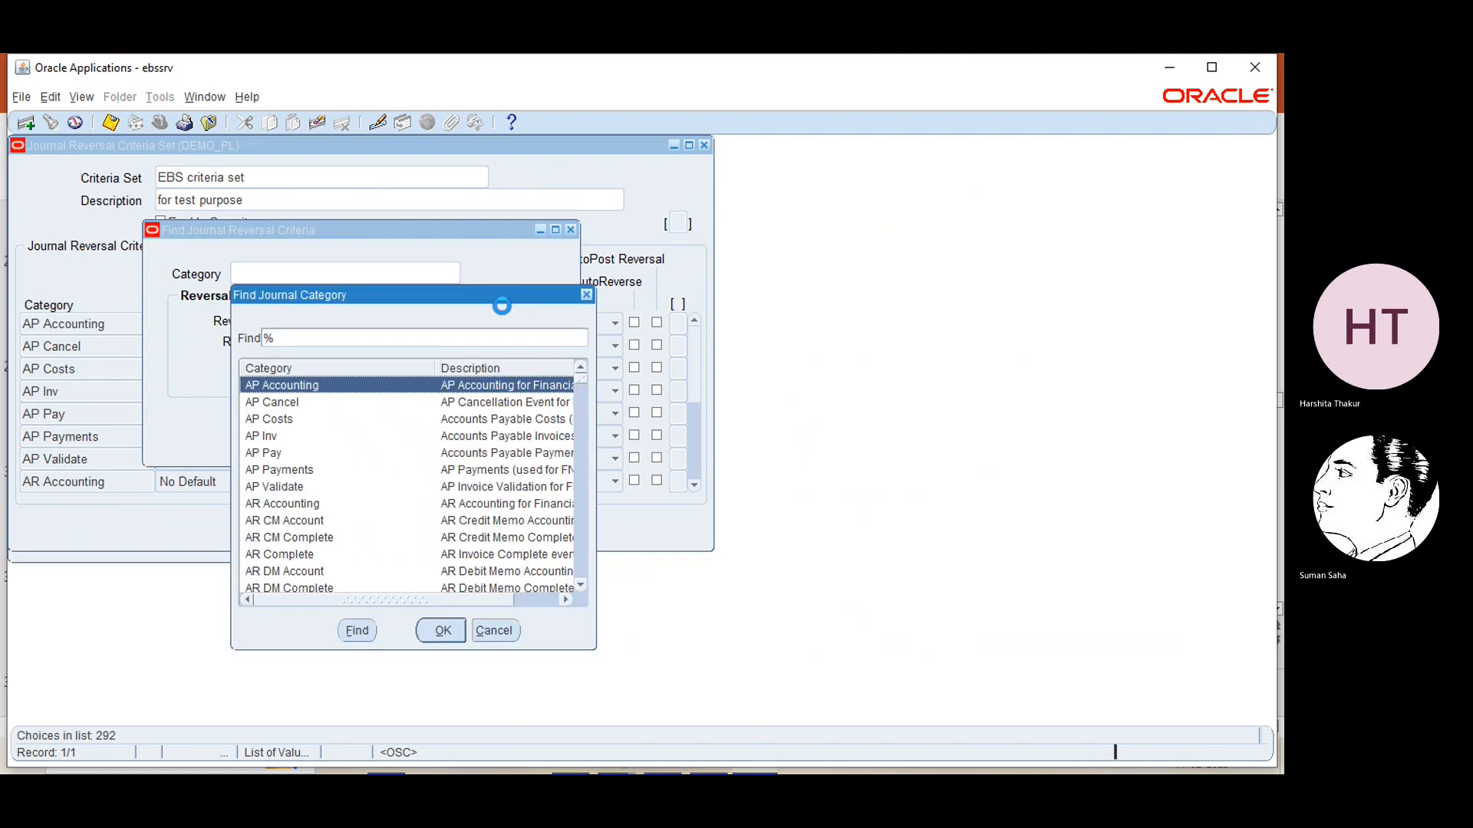
click(374, 331)
text(eb)
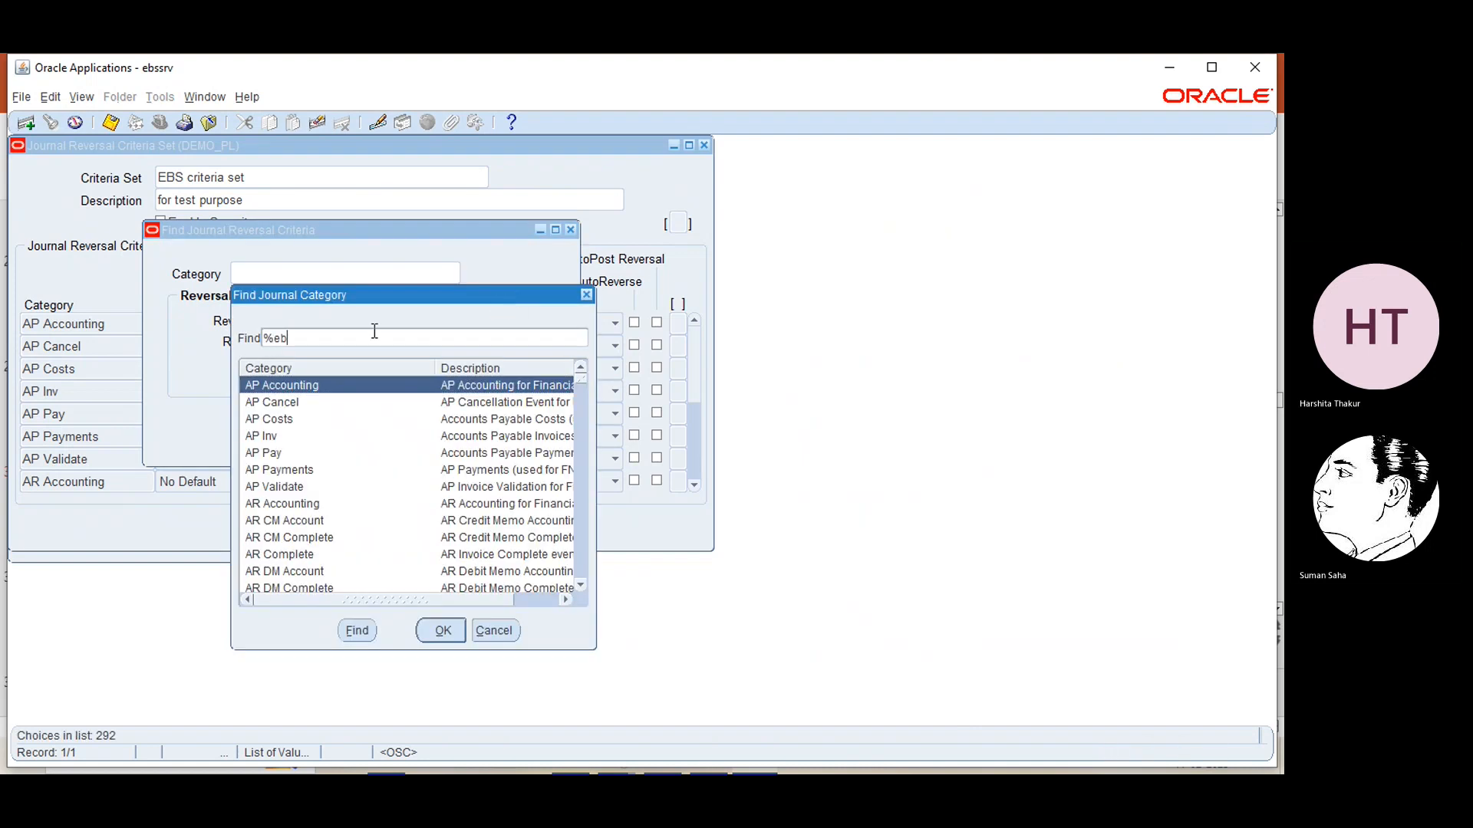
text(s)
key(Return)
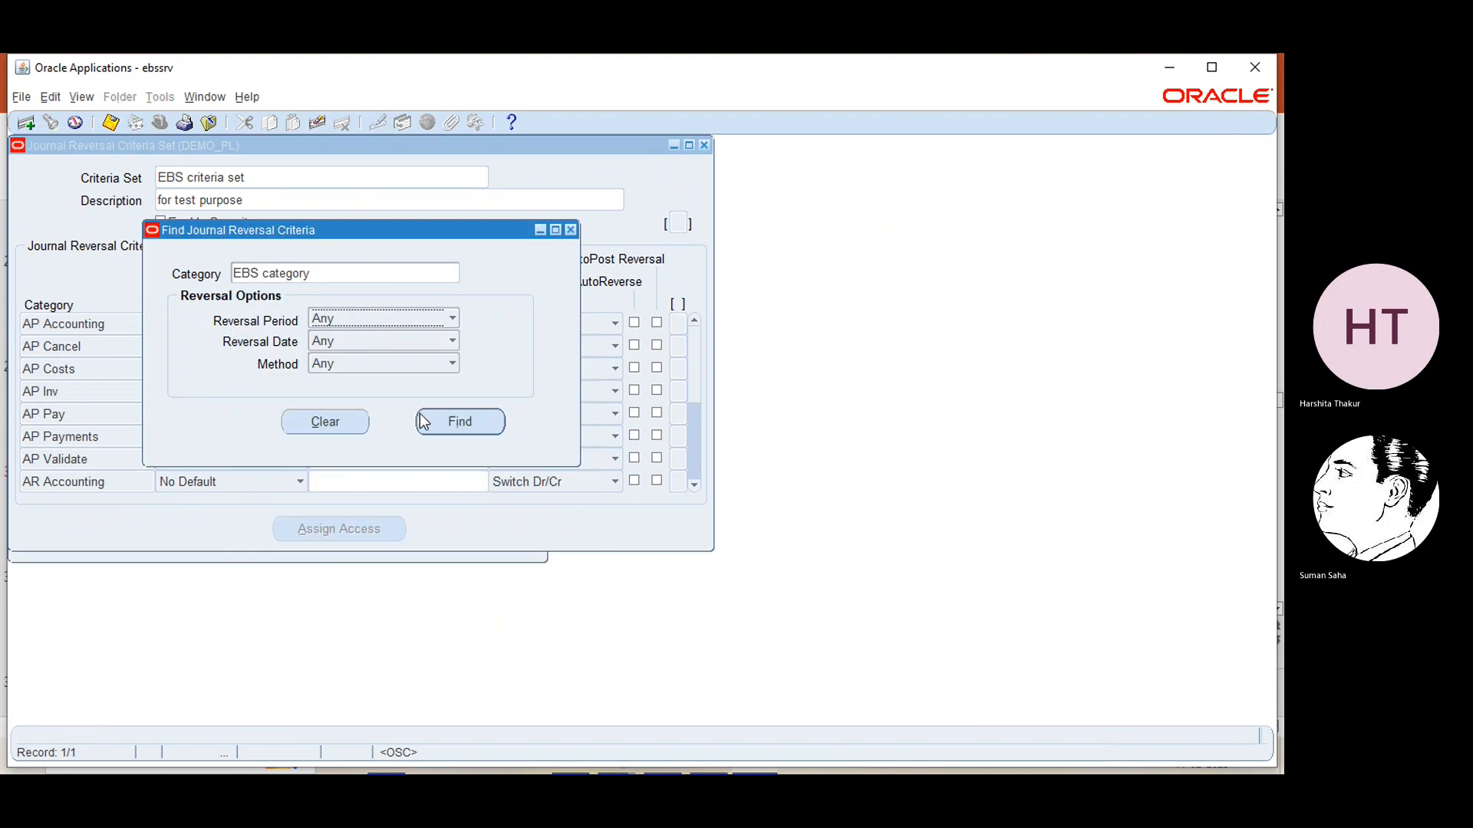
click(460, 418)
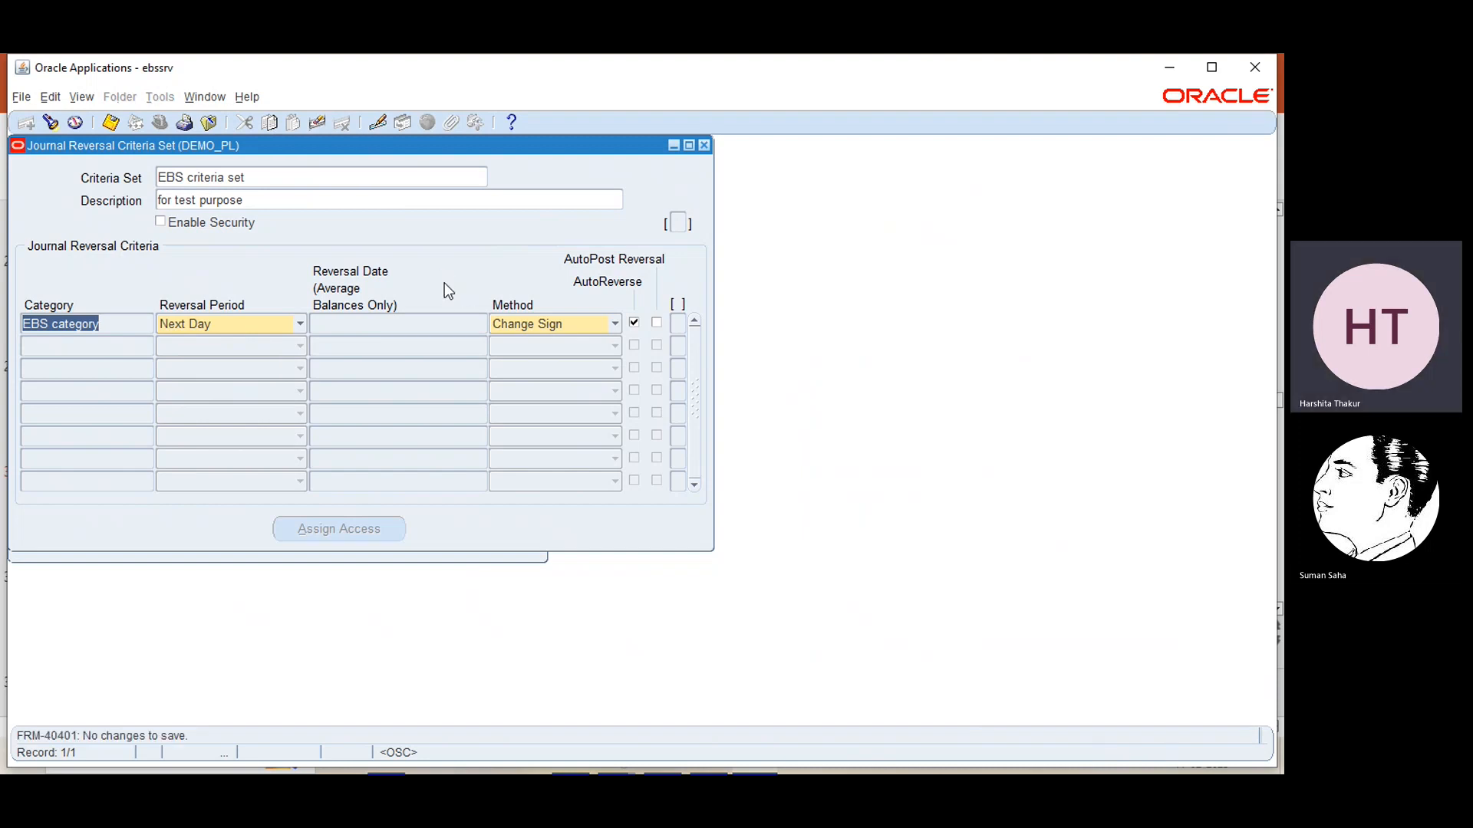
Close the Journal Reversal Criteria Set and start another new journal in ledger DEMO_PL
click(706, 145)
click(270, 273)
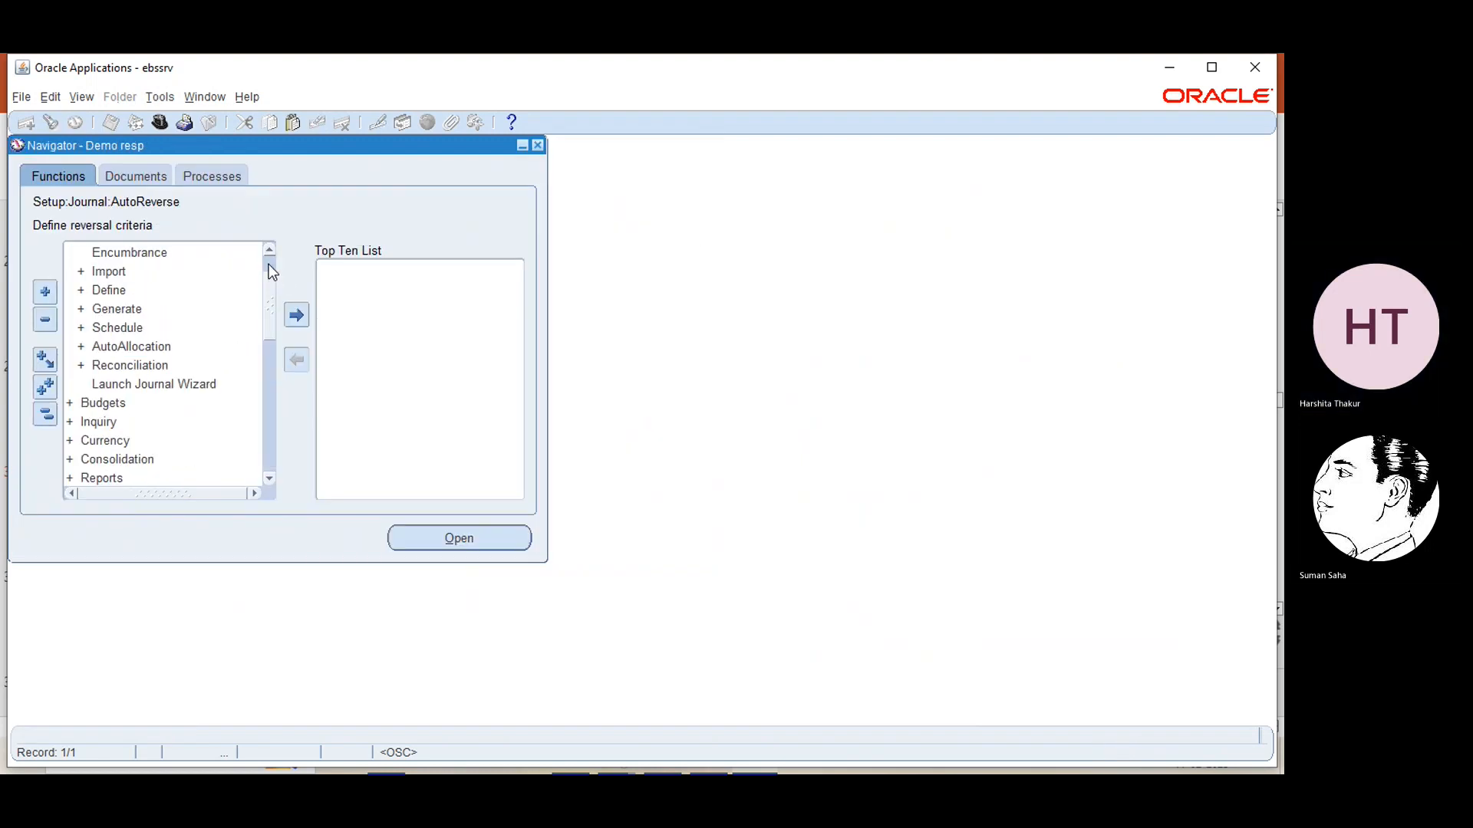
click(269, 246)
click(270, 246)
click(269, 247)
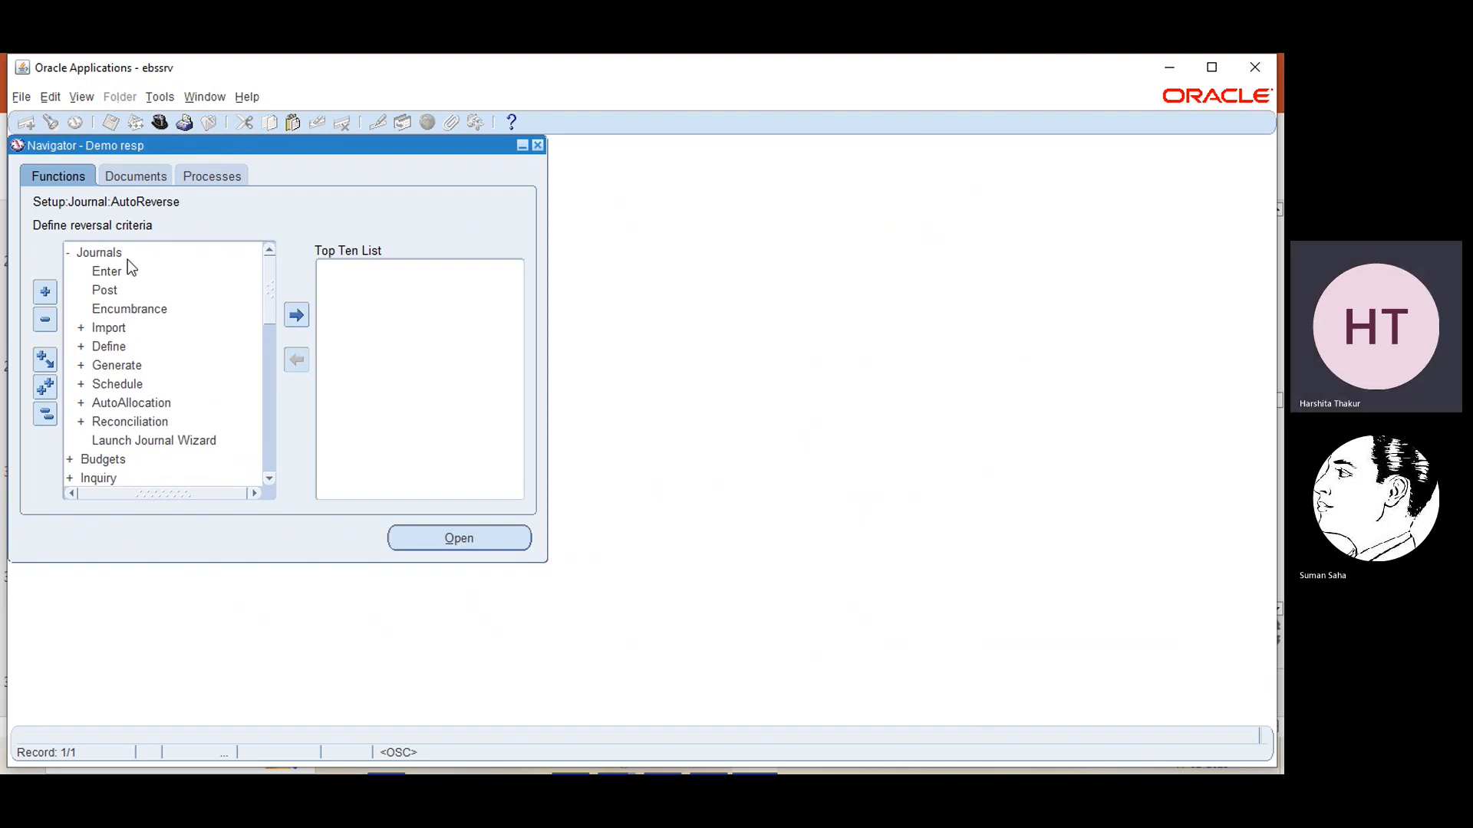
click(107, 271)
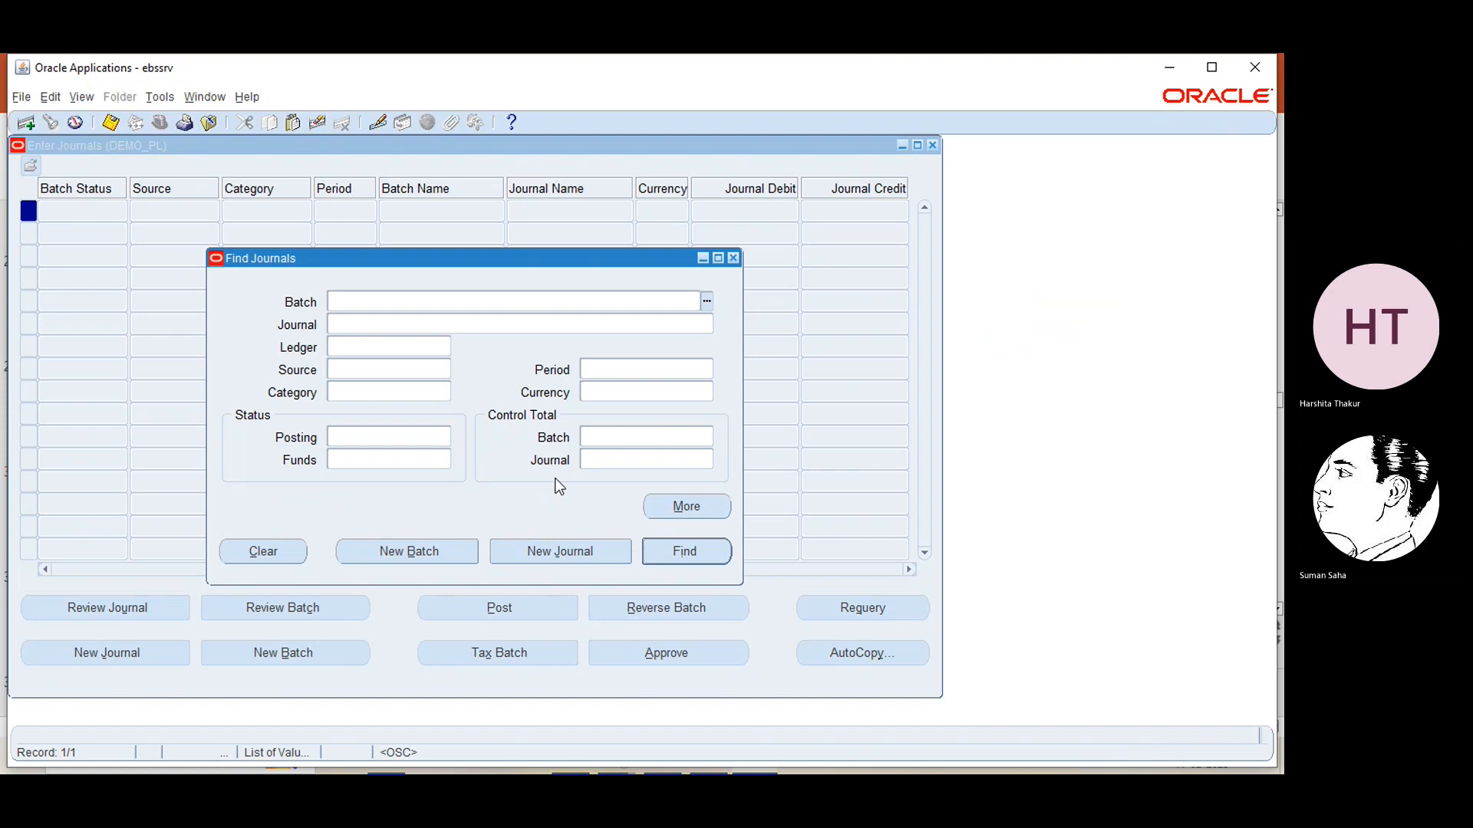
click(565, 550)
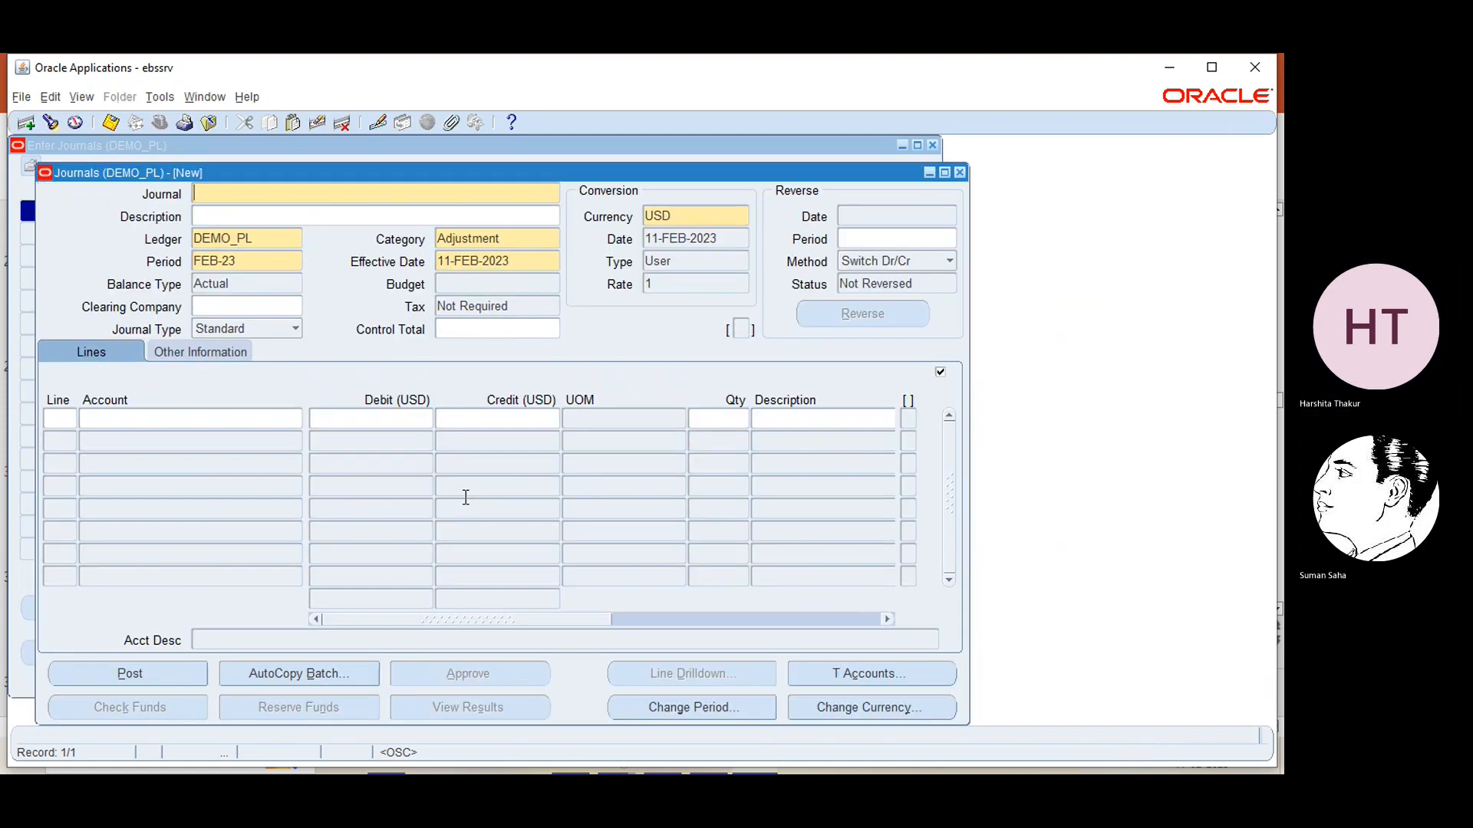
Assign EBS category to the new journal, searching the category list for ebs
click(523, 242)
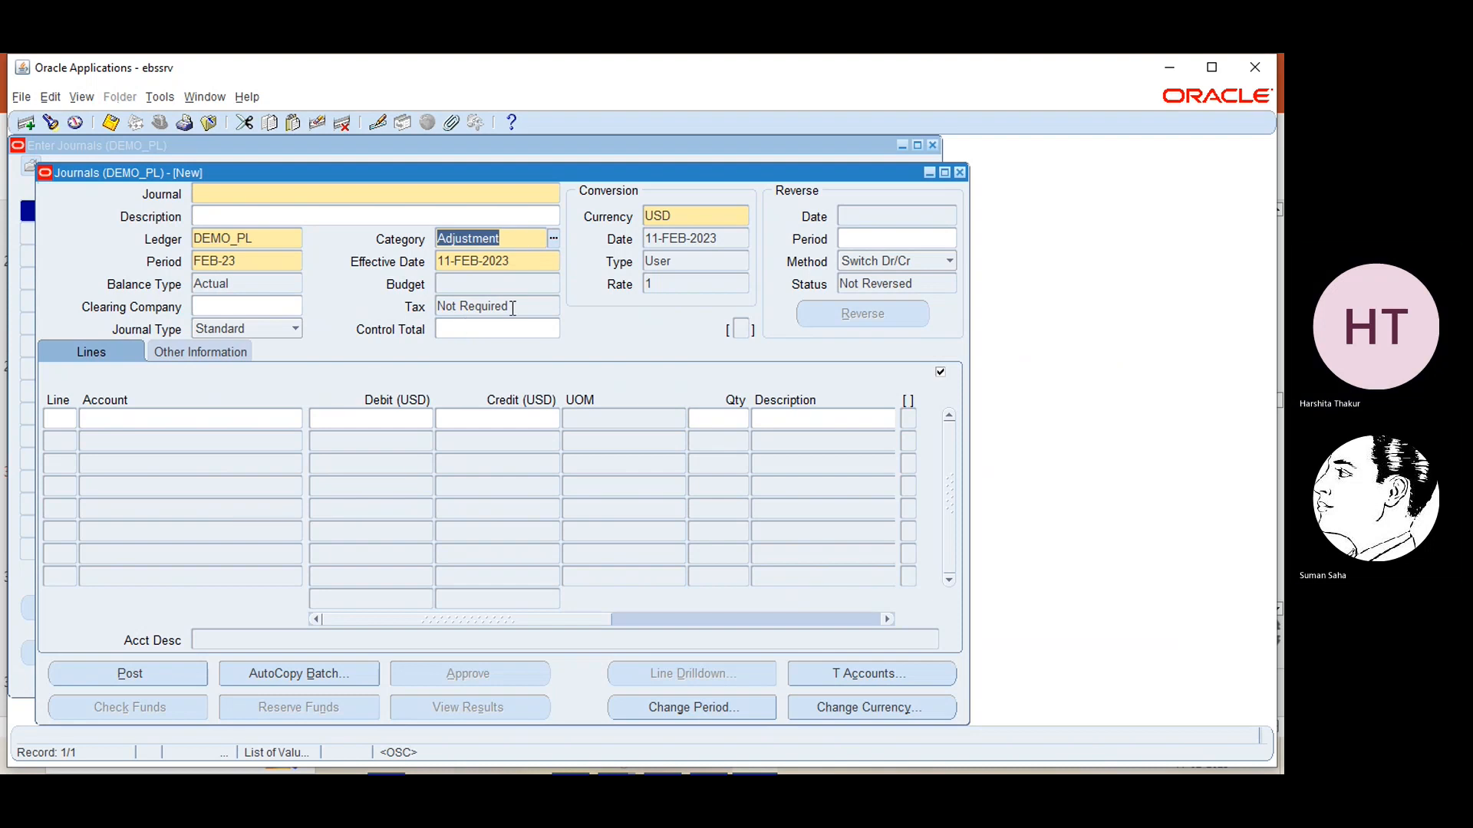
click(553, 239)
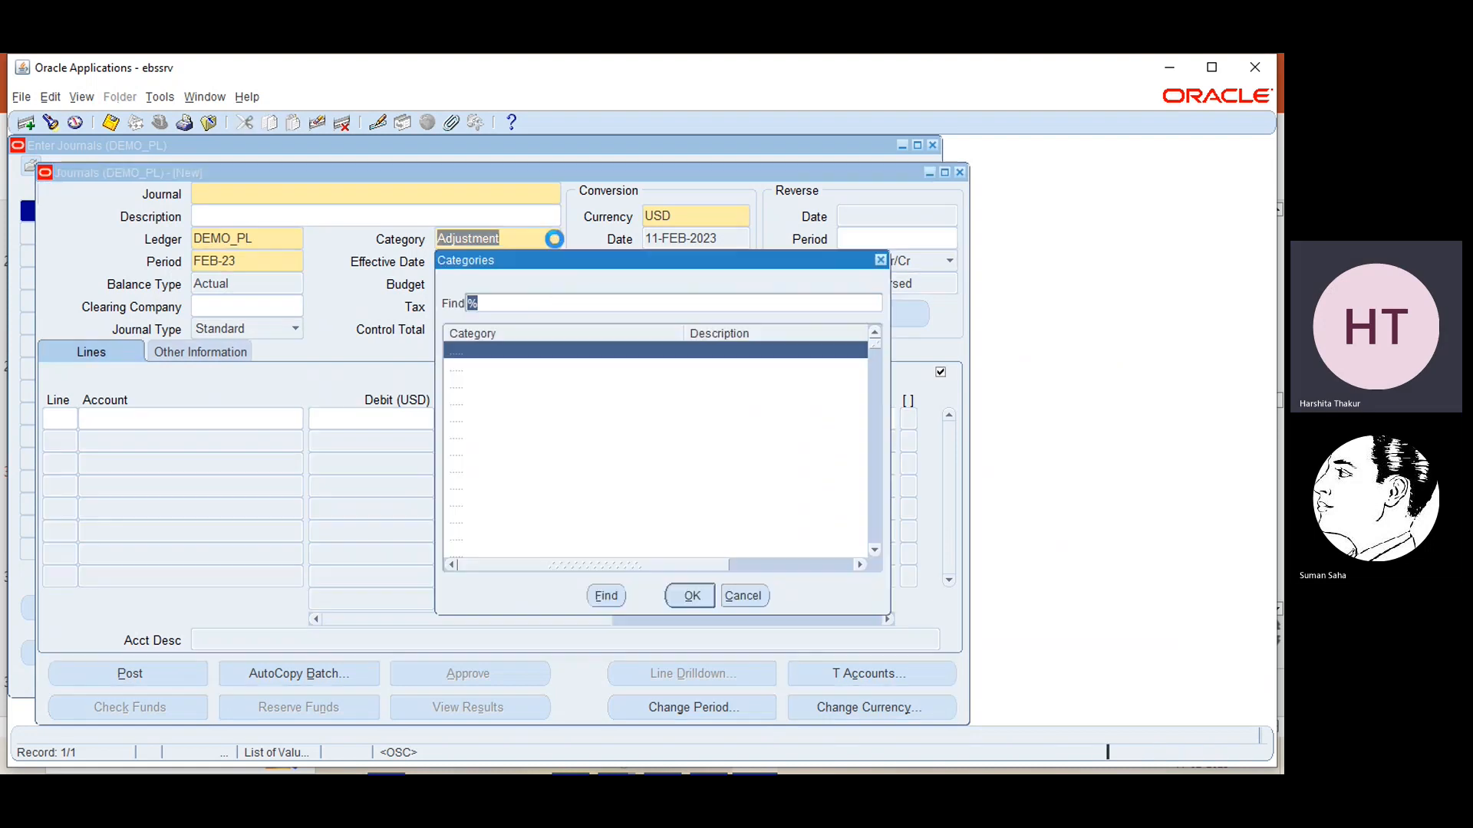
text(ebs)
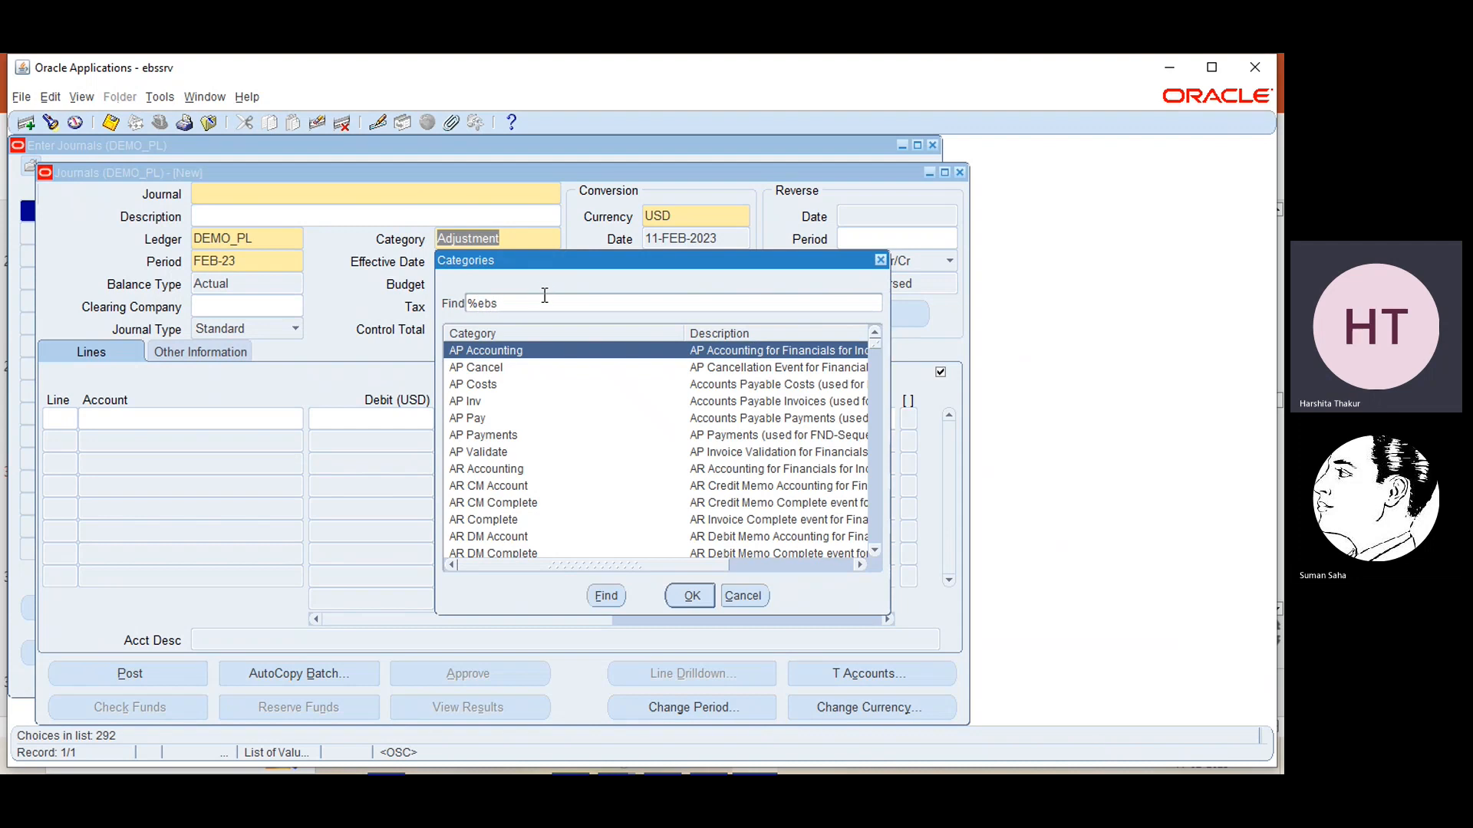
key(Return)
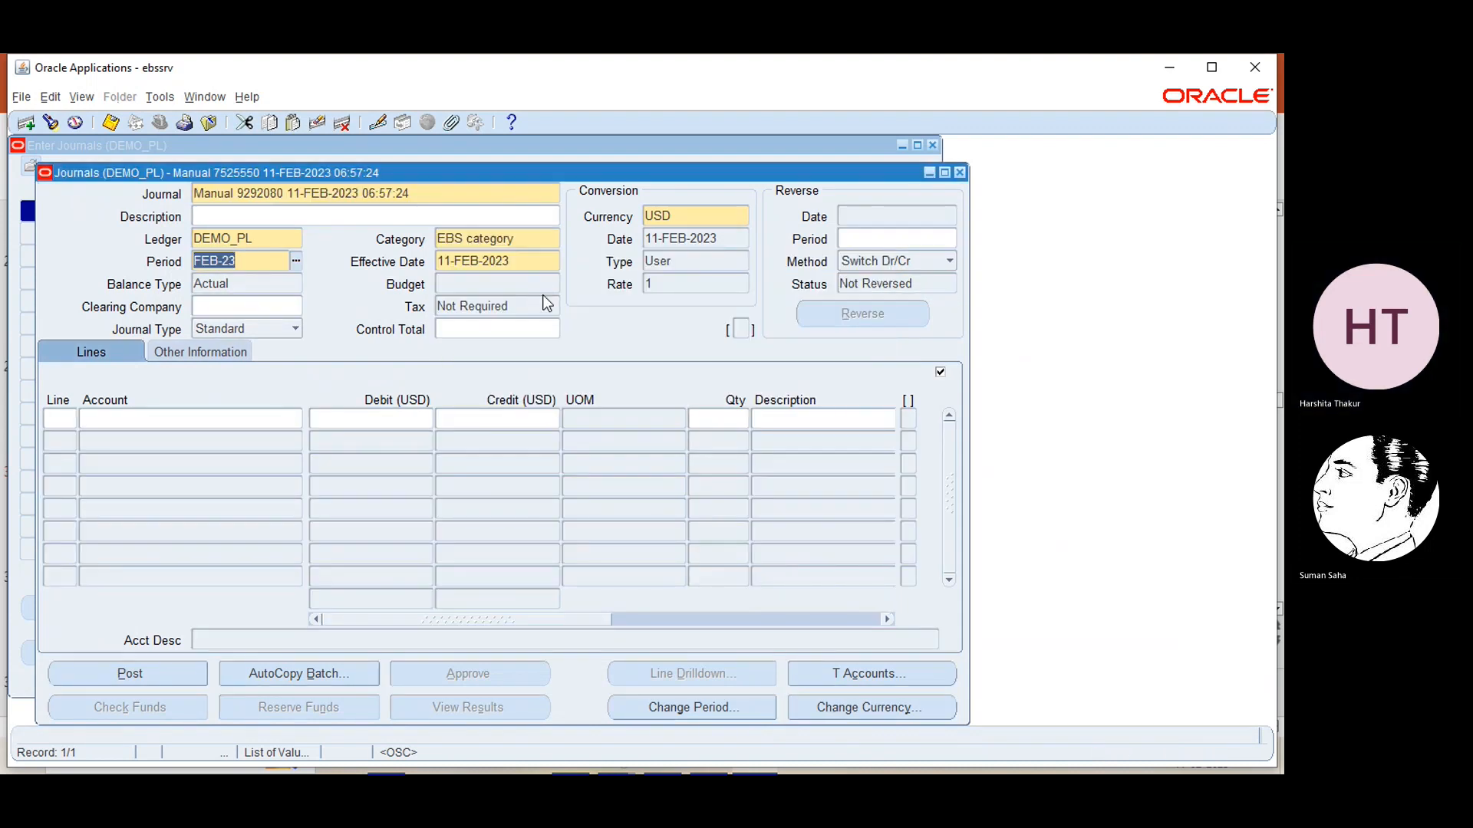
click(597, 351)
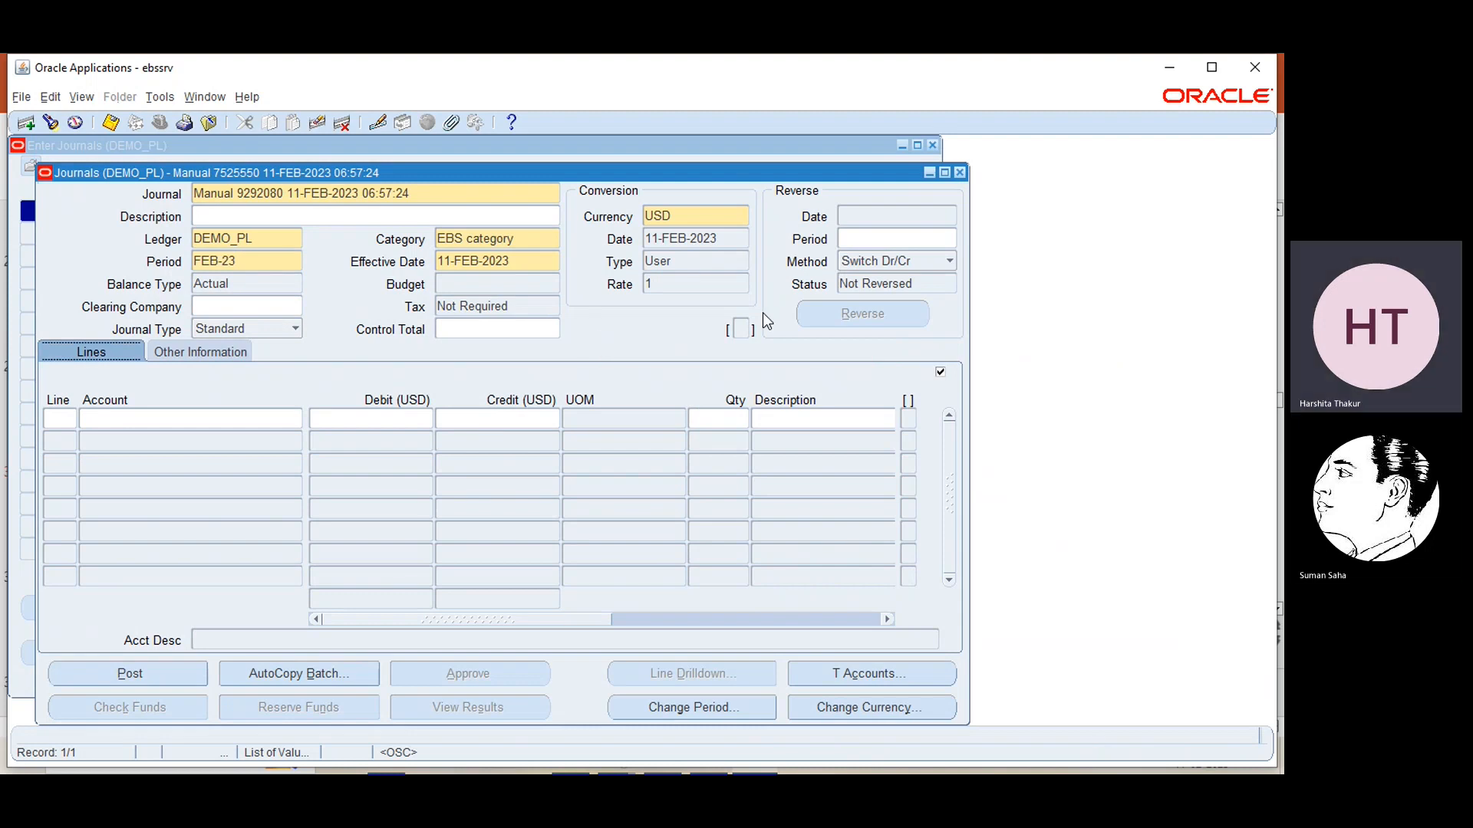
Discard the new journal without saving and return to the function list of Demo resp
click(959, 172)
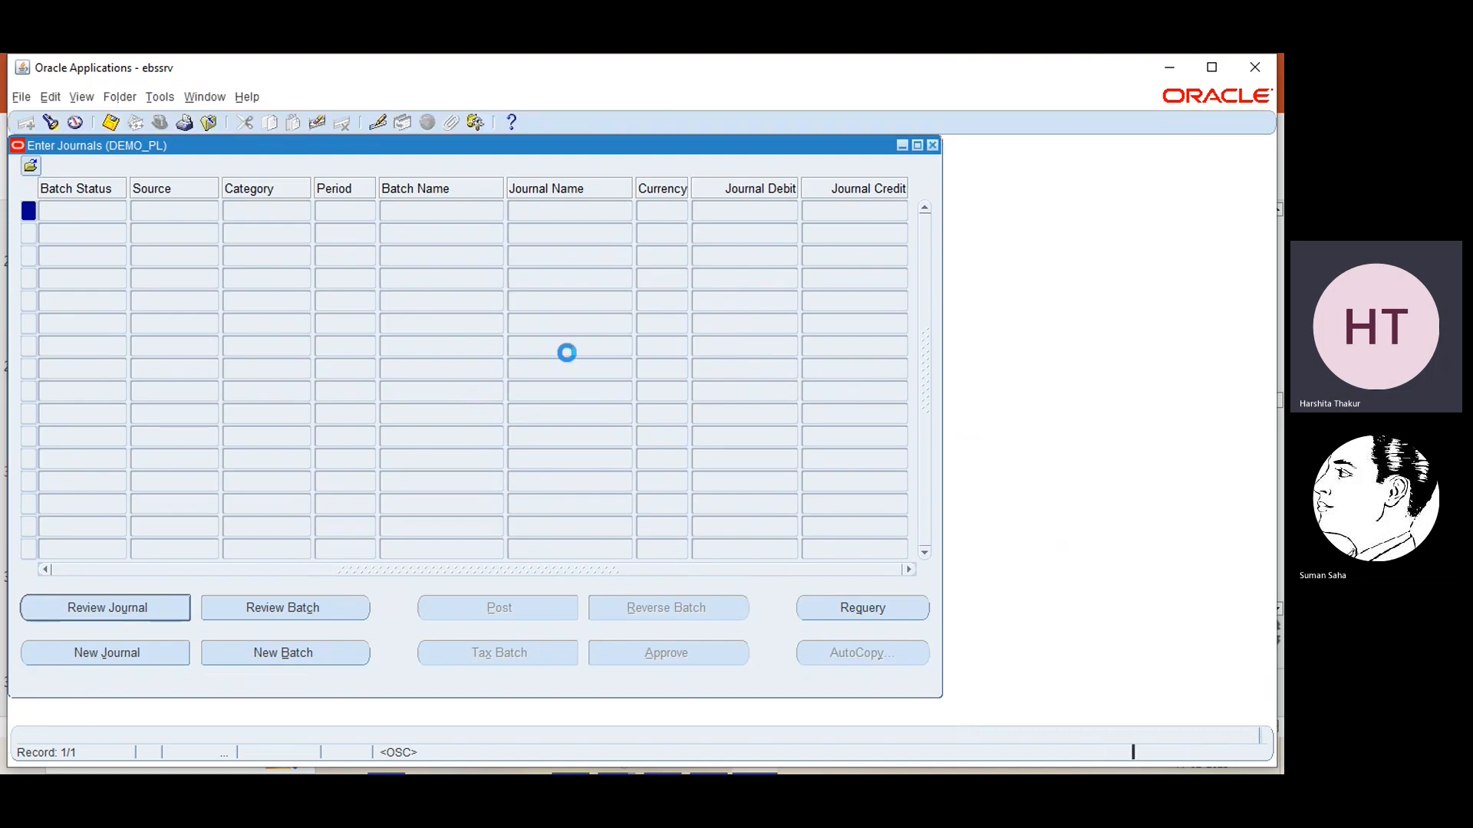
click(700, 490)
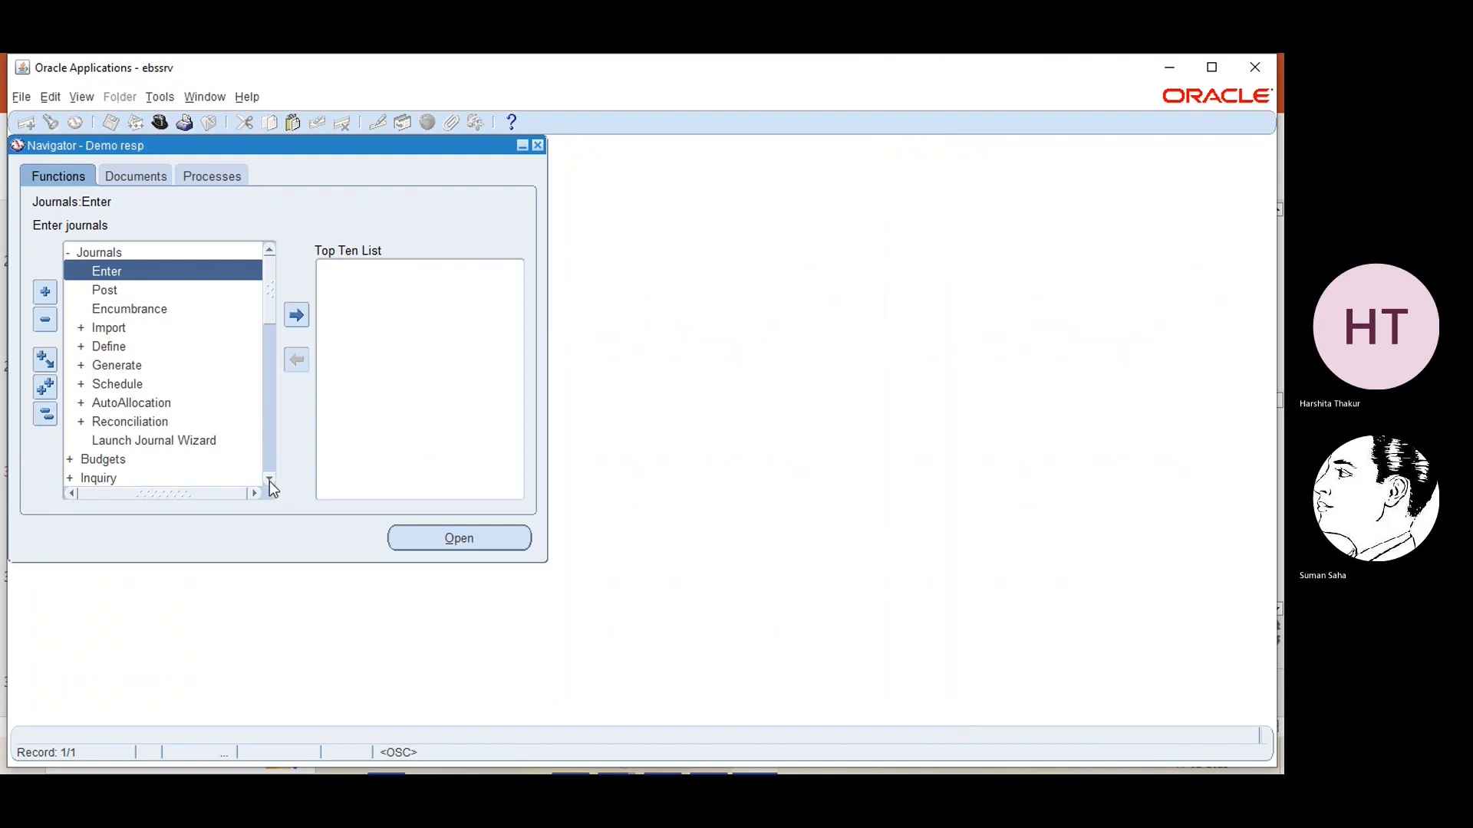
scroll(270, 478, down, 4)
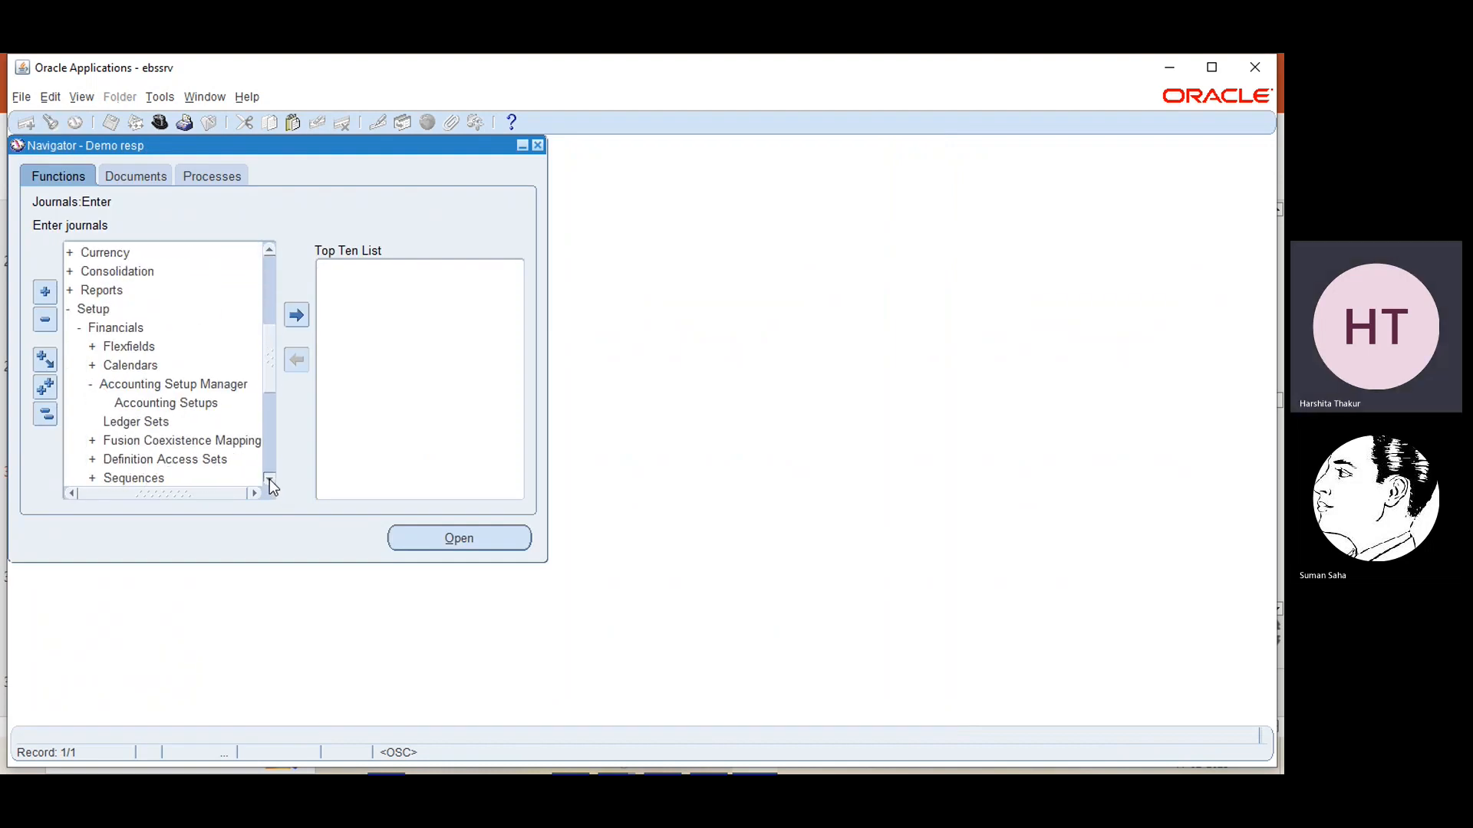
Switch to Accounting Setup Manager in the browser and open the Ledger Options of primary ledger DEMO_PL for updating
click(270, 478)
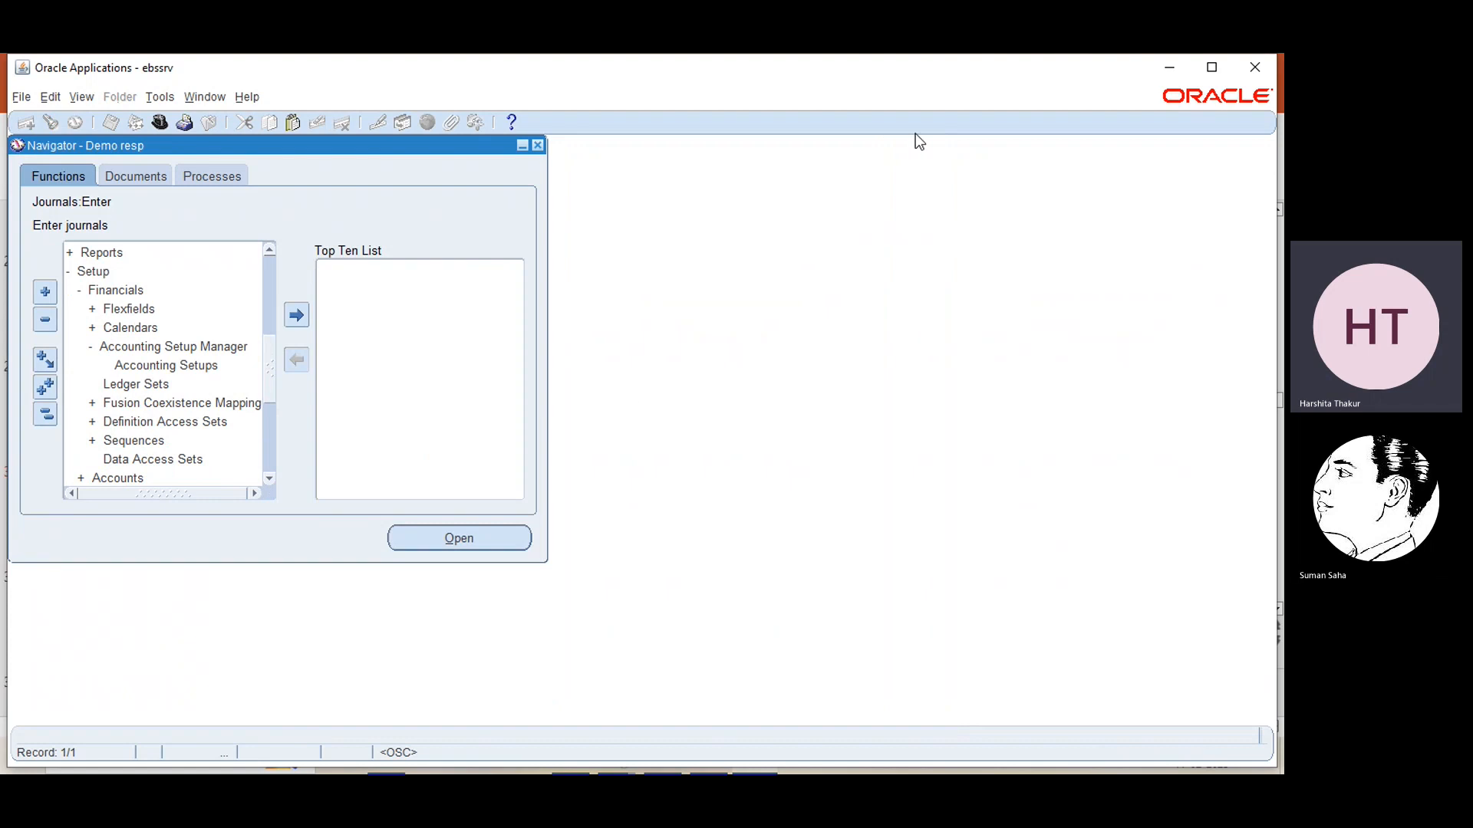
click(1190, 62)
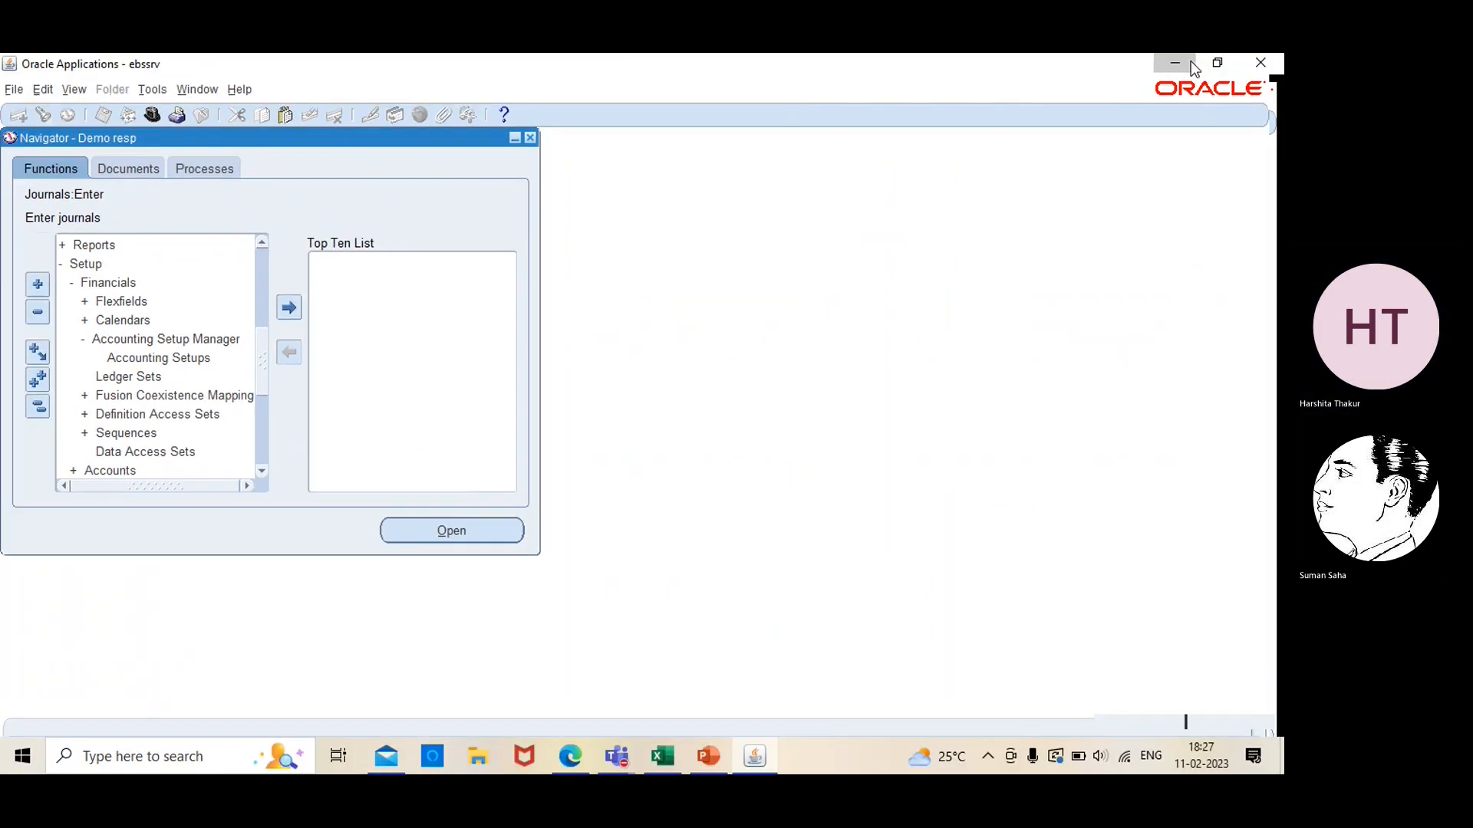
click(1191, 61)
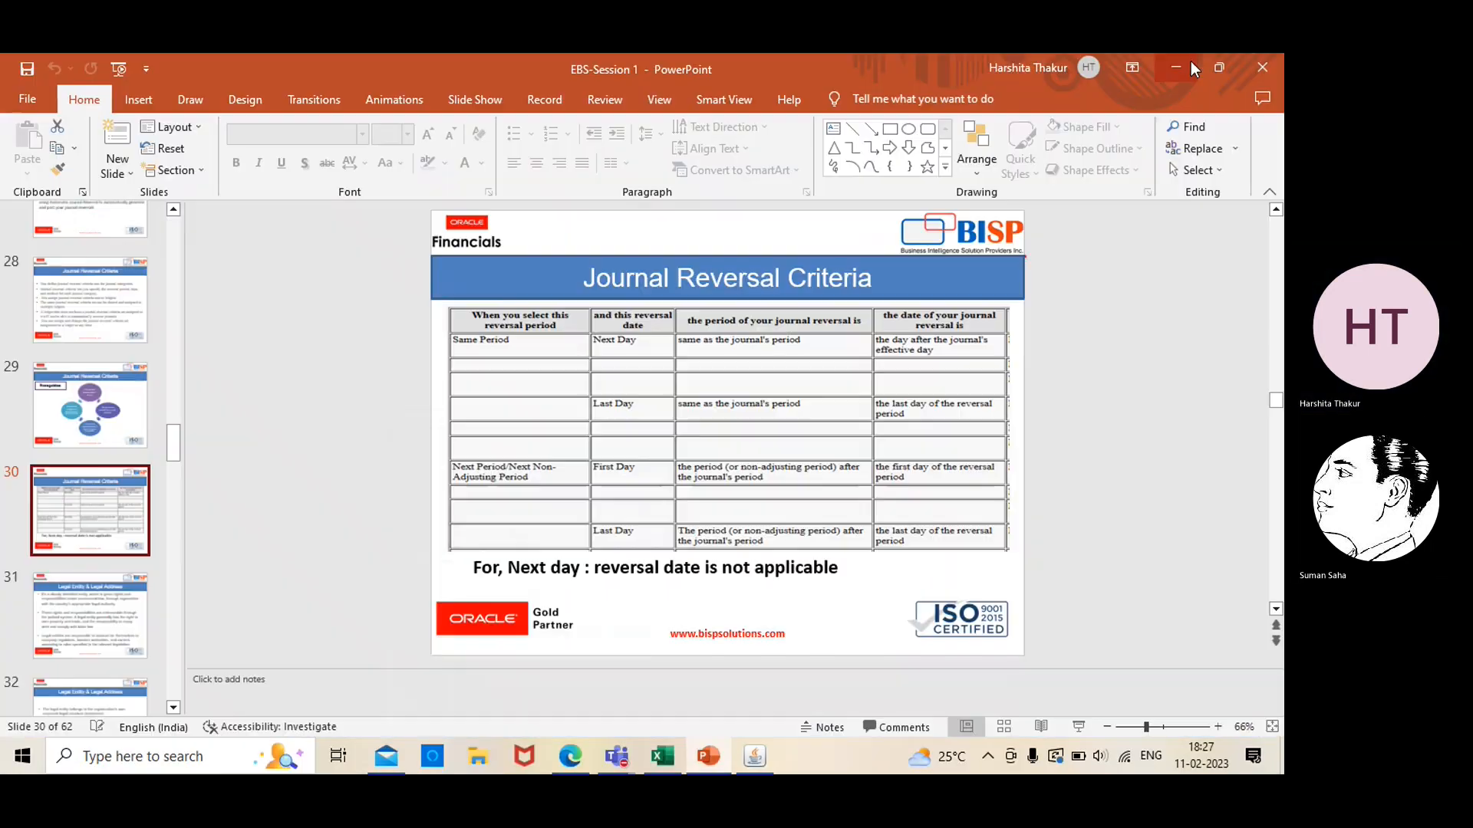
click(570, 757)
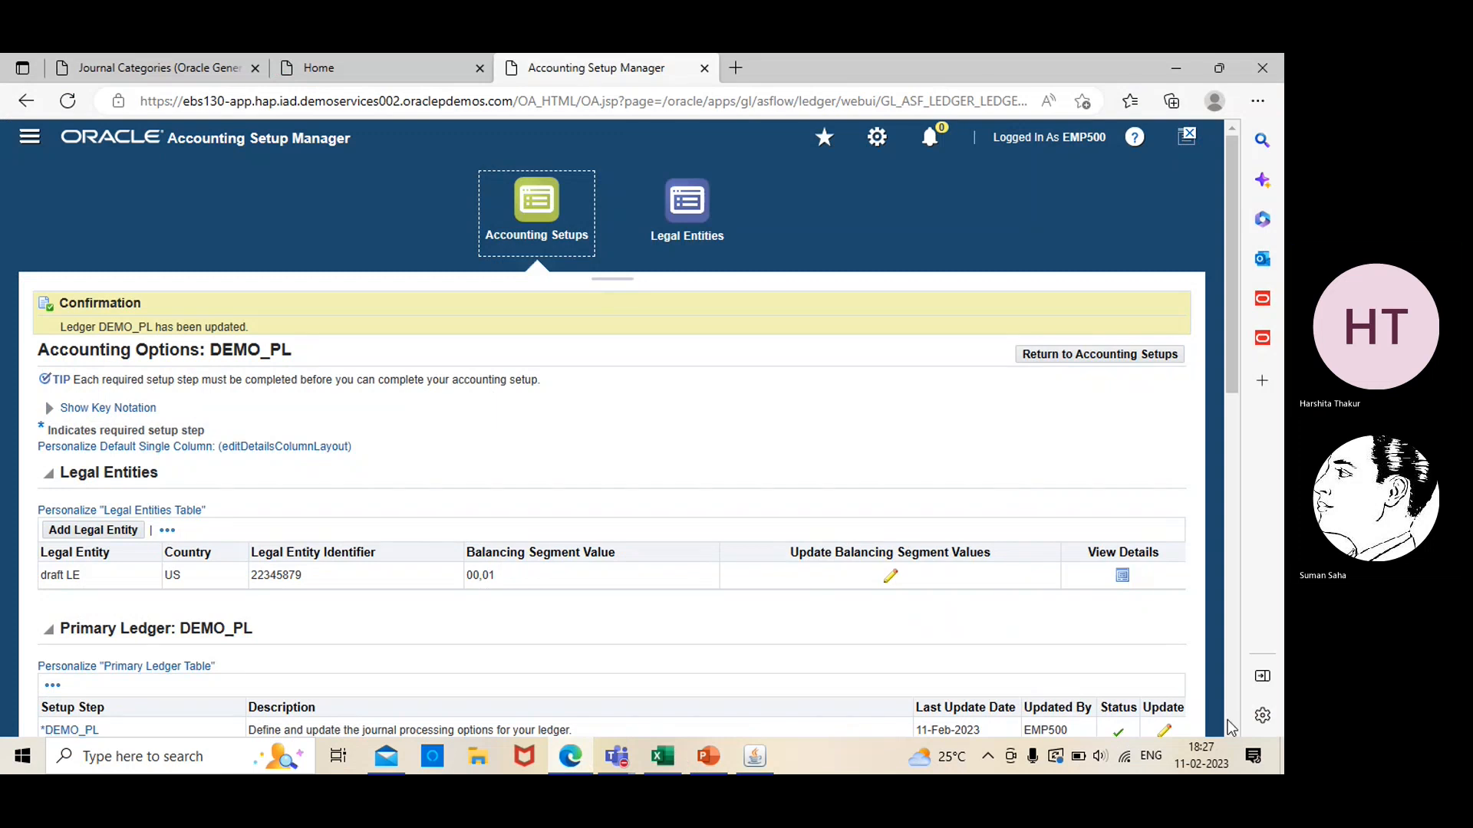
scroll(1231, 727, down, 2)
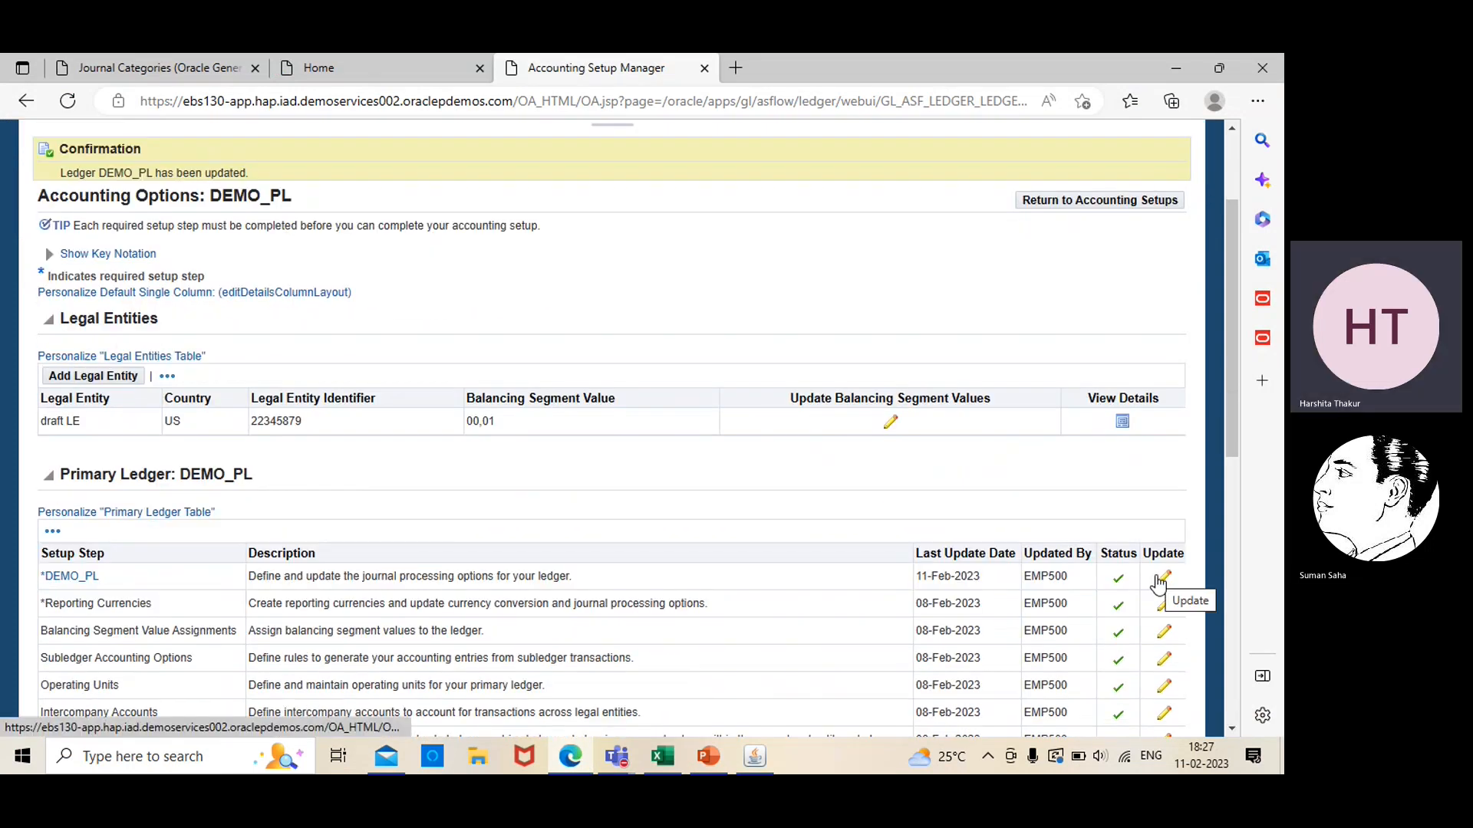
click(1158, 580)
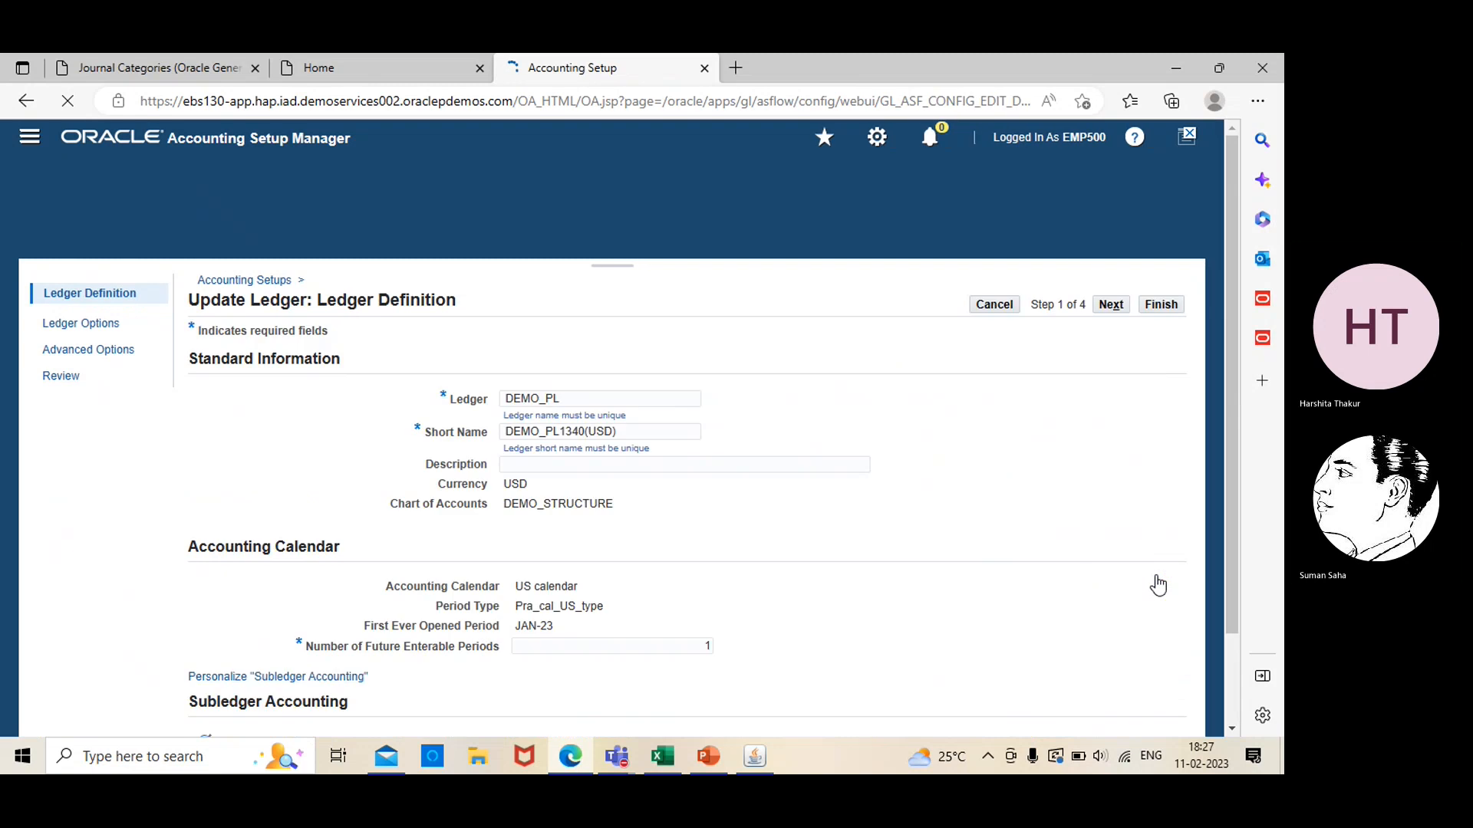
click(1111, 318)
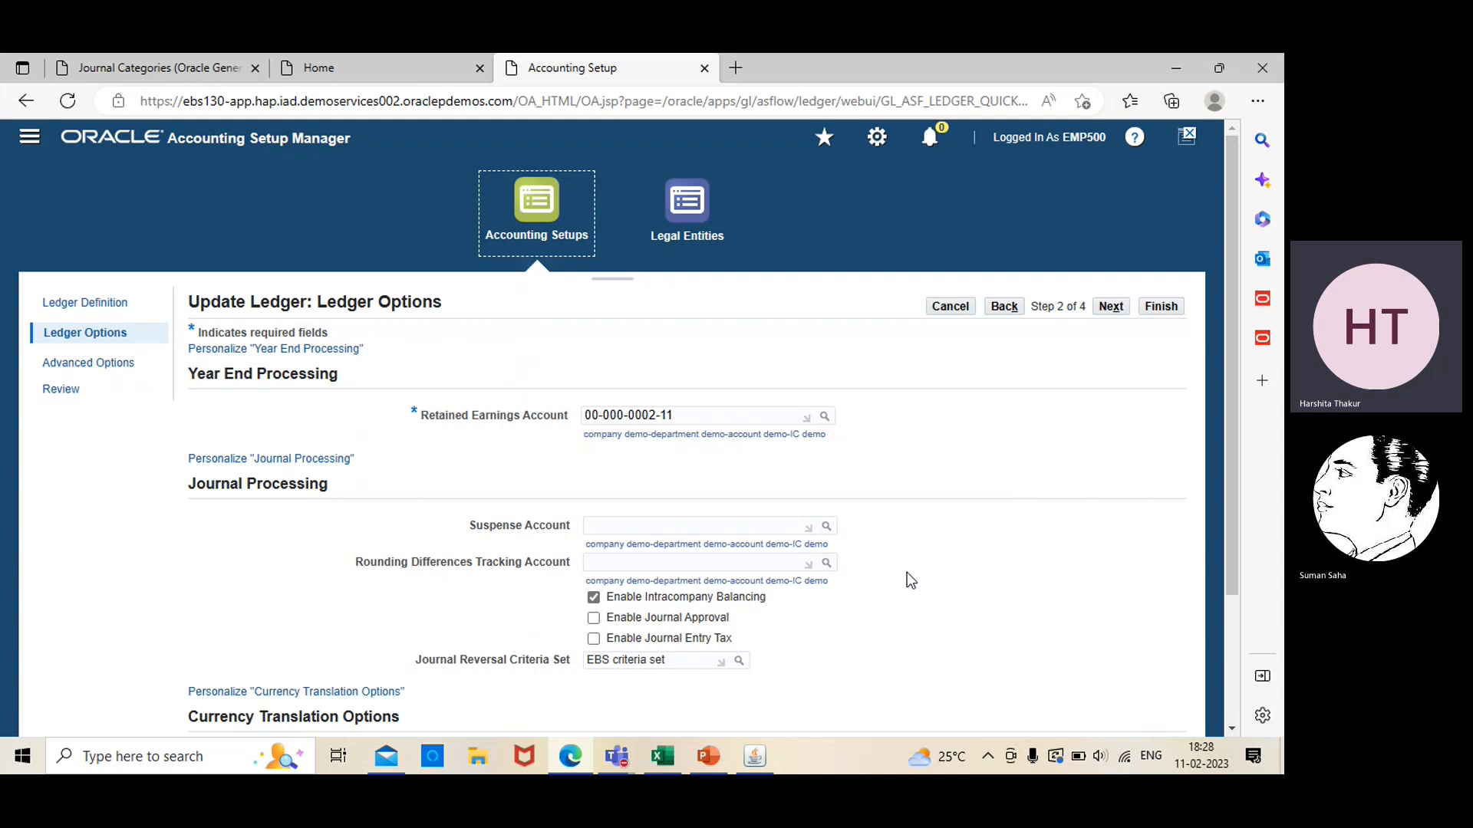
Switch back to Oracle Applications and open the AutoReverse function of the journal setup
click(759, 761)
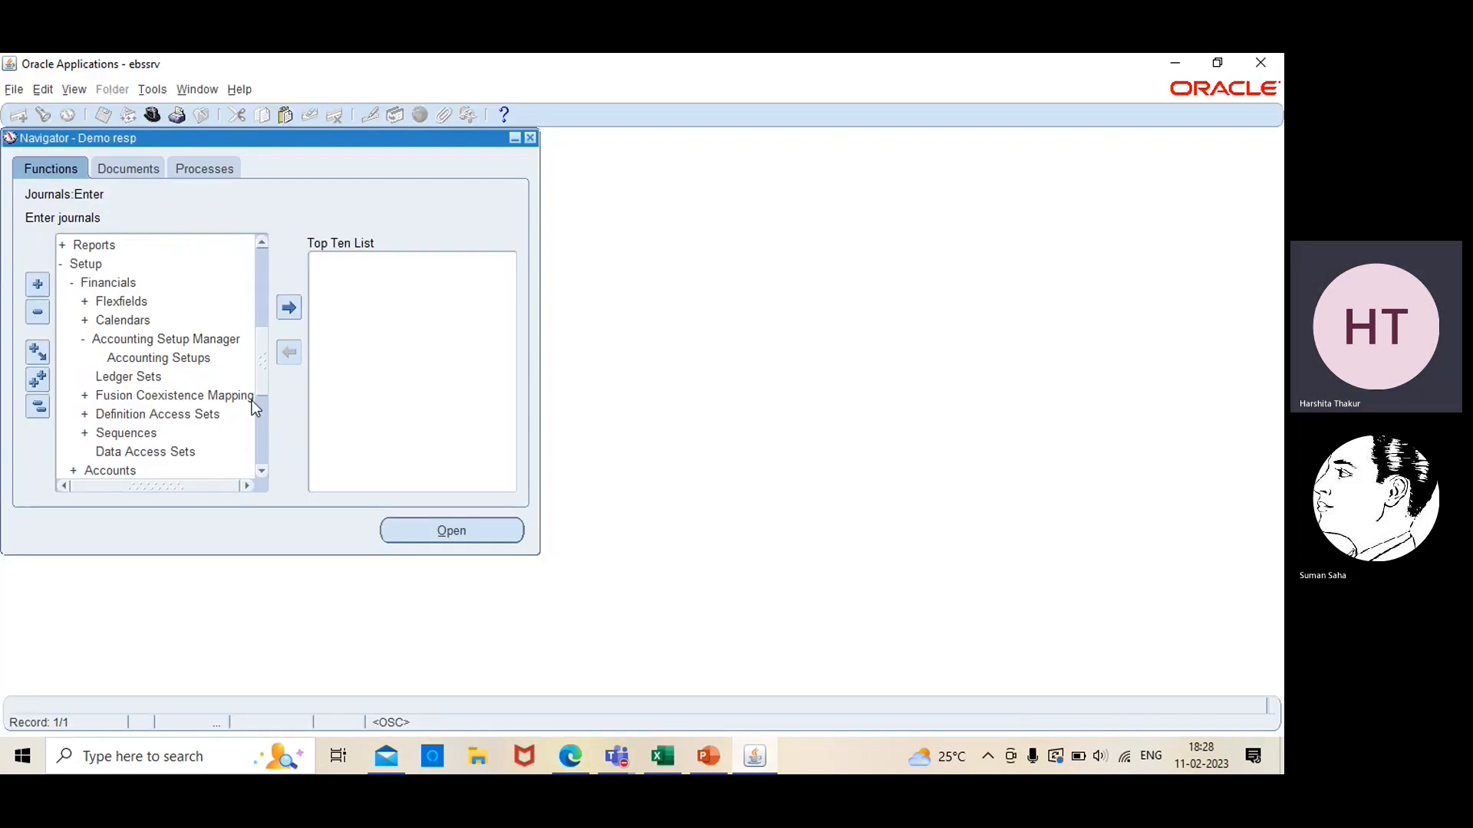
click(262, 242)
click(262, 243)
click(263, 242)
click(264, 243)
click(263, 243)
click(263, 243)
click(263, 243)
click(263, 243)
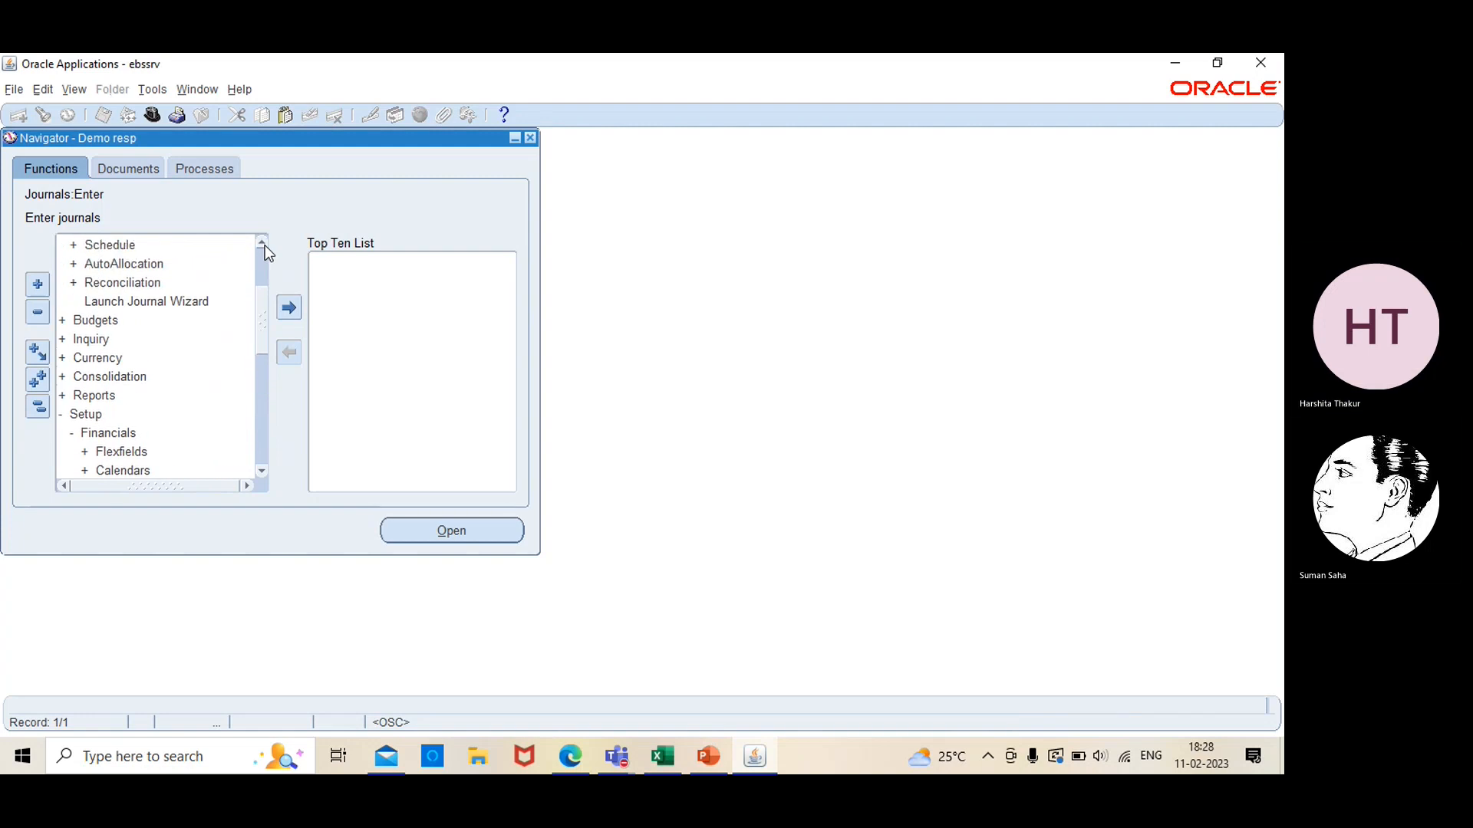
click(263, 243)
click(263, 243)
click(263, 243)
click(263, 243)
click(263, 243)
click(264, 243)
click(263, 243)
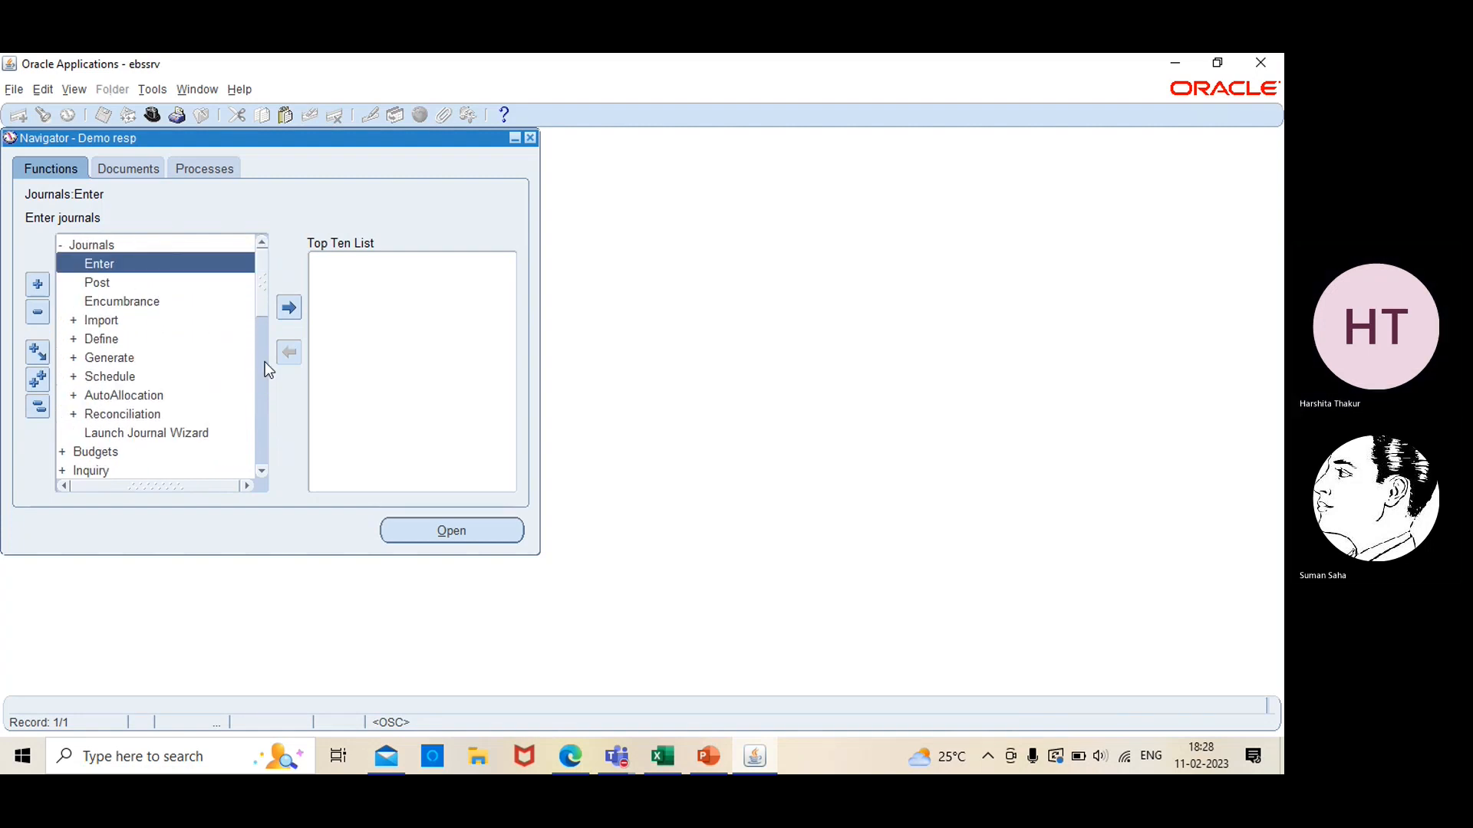
click(265, 418)
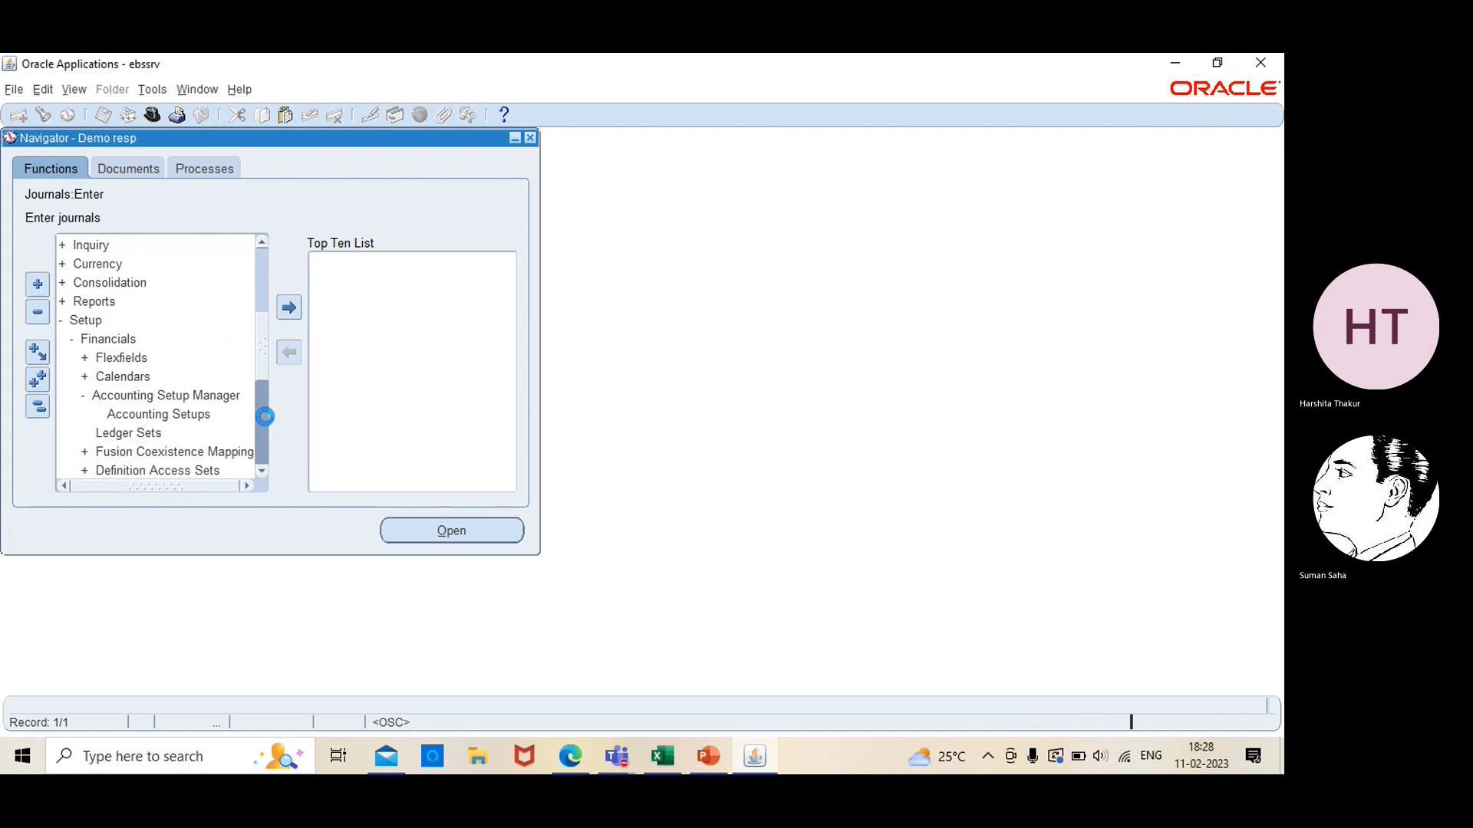
click(262, 471)
click(261, 471)
click(262, 471)
click(261, 471)
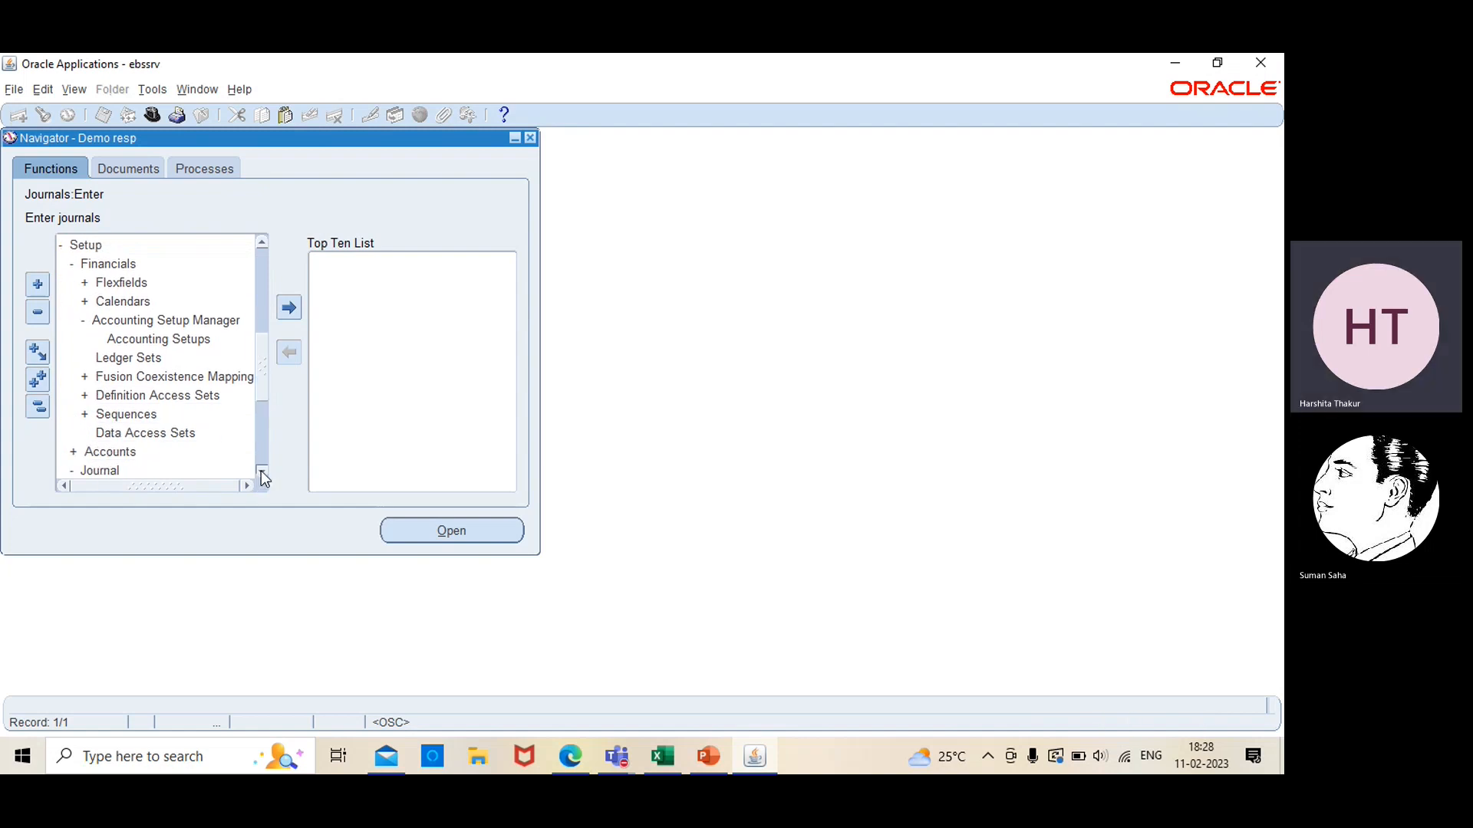
click(261, 471)
click(262, 471)
click(262, 471)
click(261, 471)
click(262, 471)
click(262, 471)
click(262, 471)
click(261, 471)
click(261, 471)
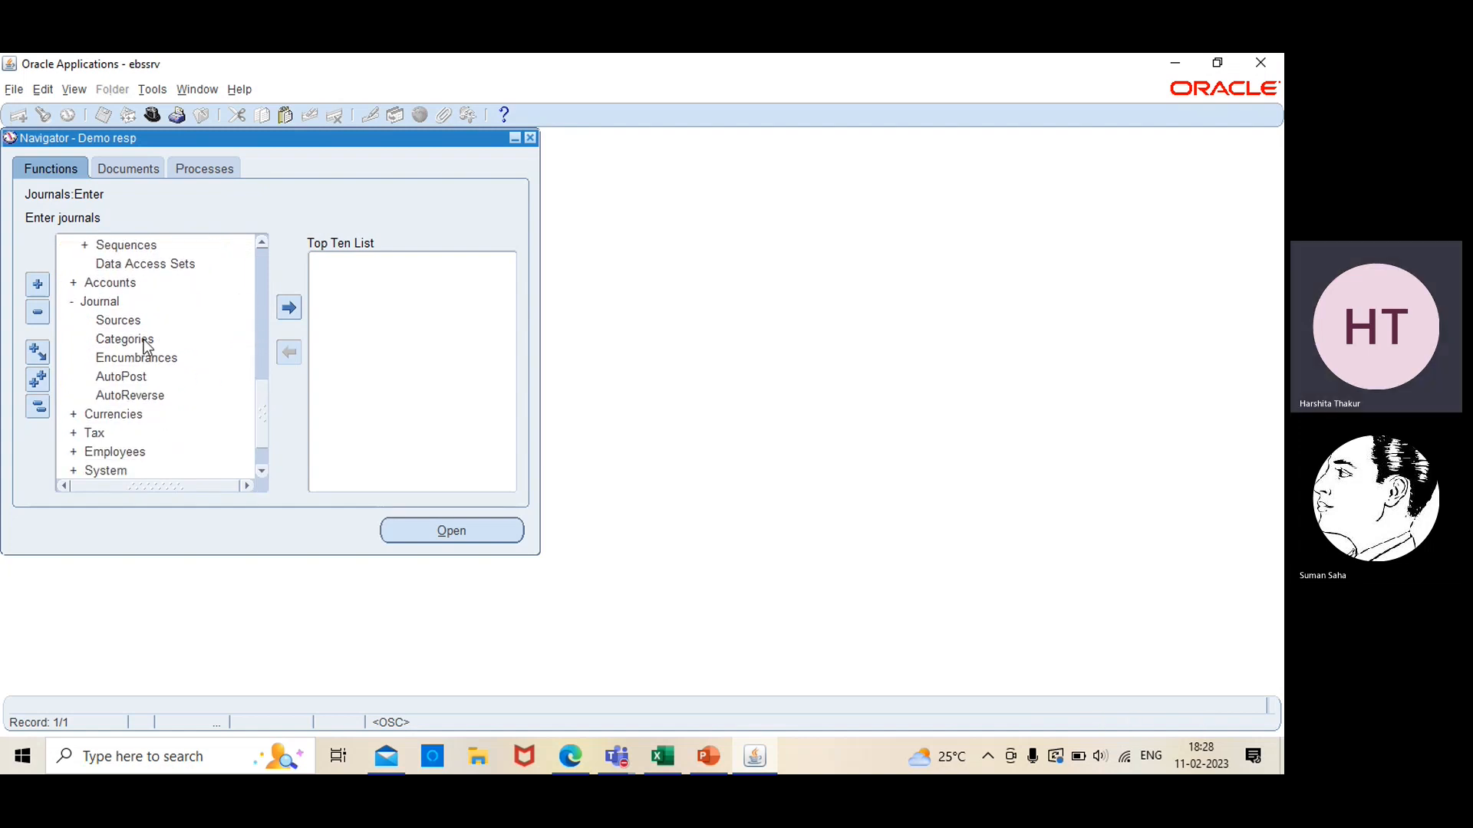
click(144, 339)
click(139, 394)
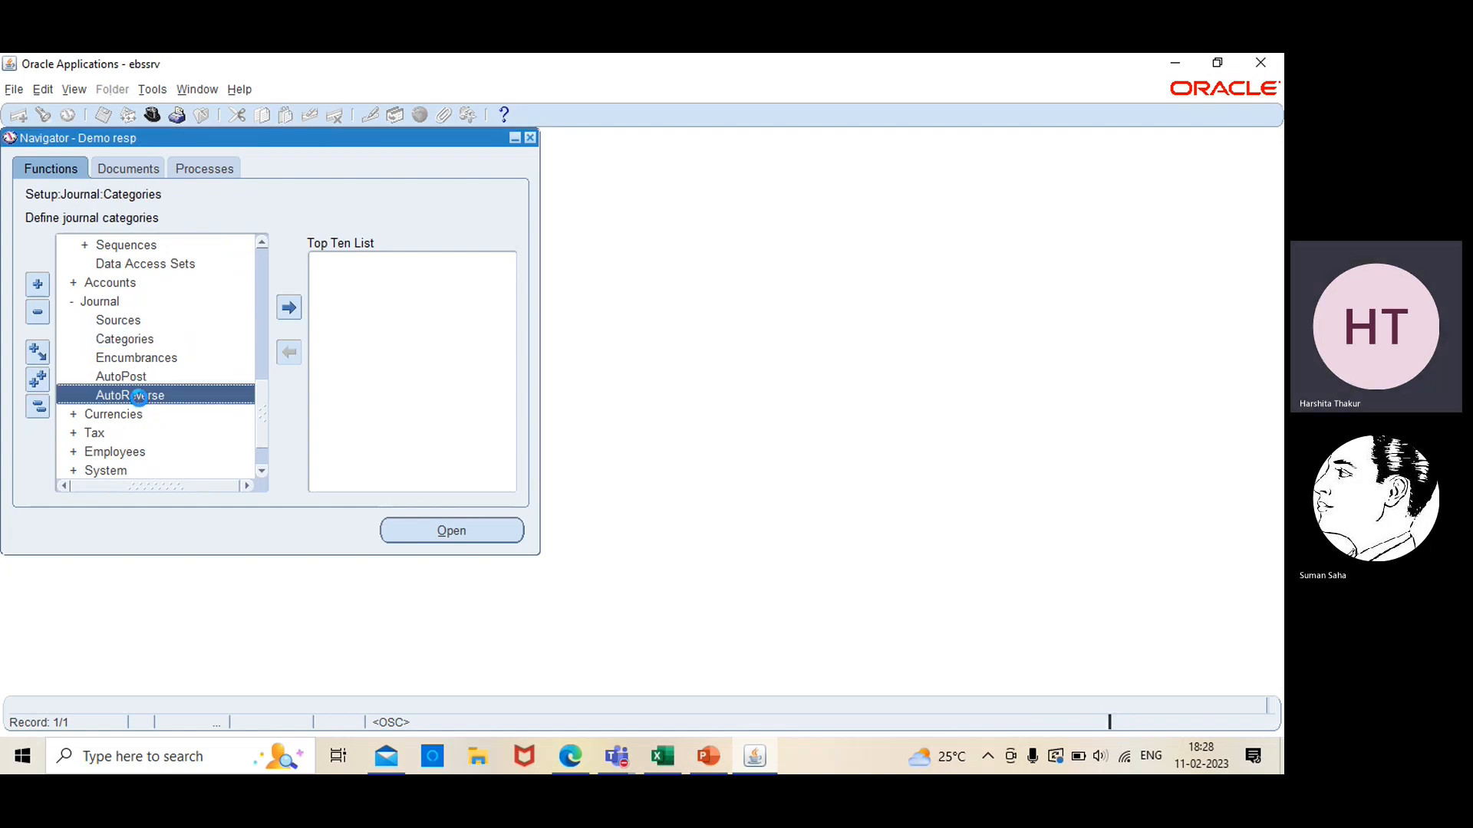
click(423, 529)
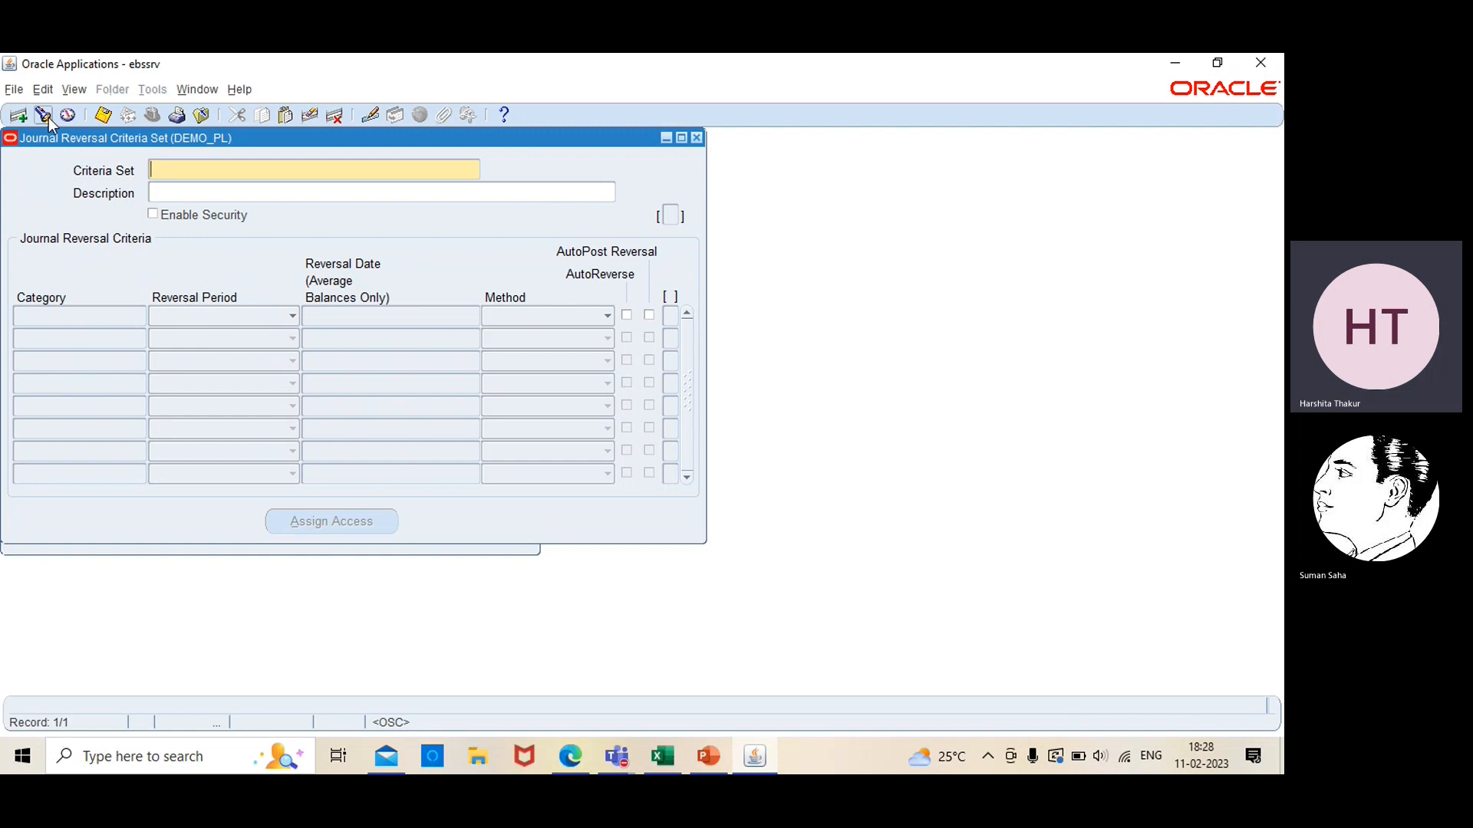
Find the journal reversal criteria set test01 CS by searching the criteria sets for test01
click(43, 117)
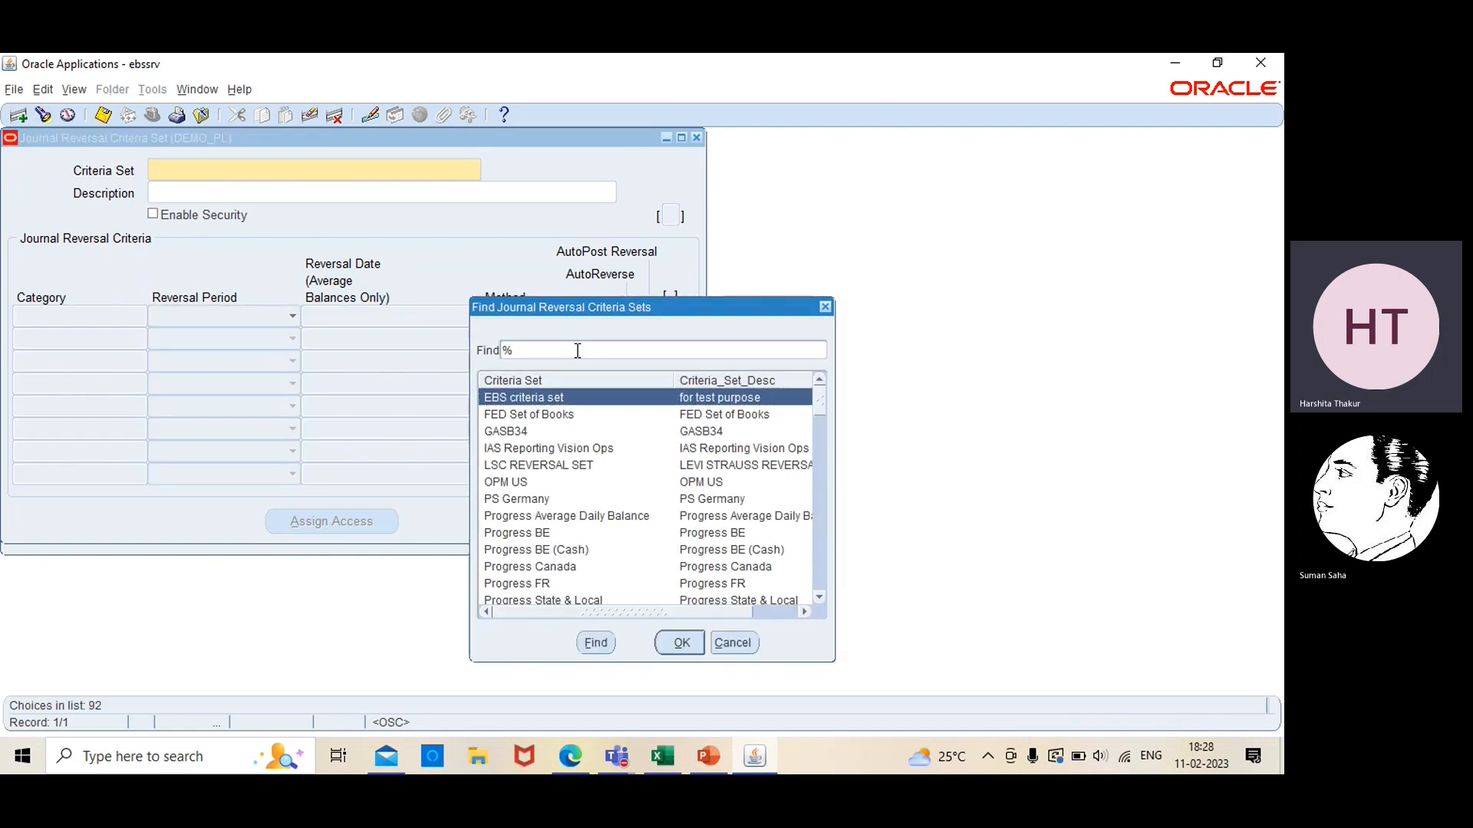
text(test01)
key(Return)
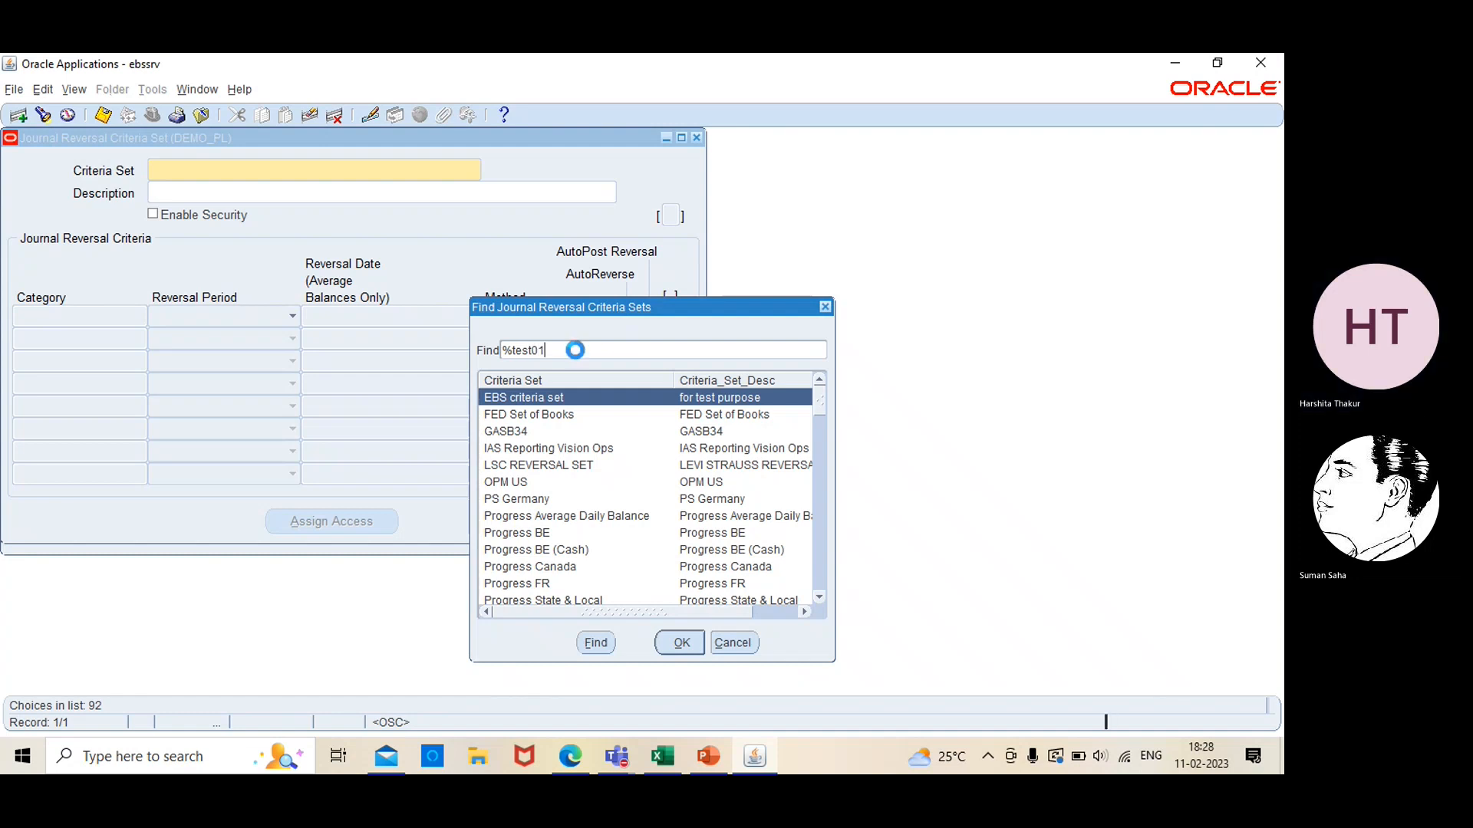
Look up the reversal criteria of category test01 within the criteria set and close the criteria set form
click(113, 321)
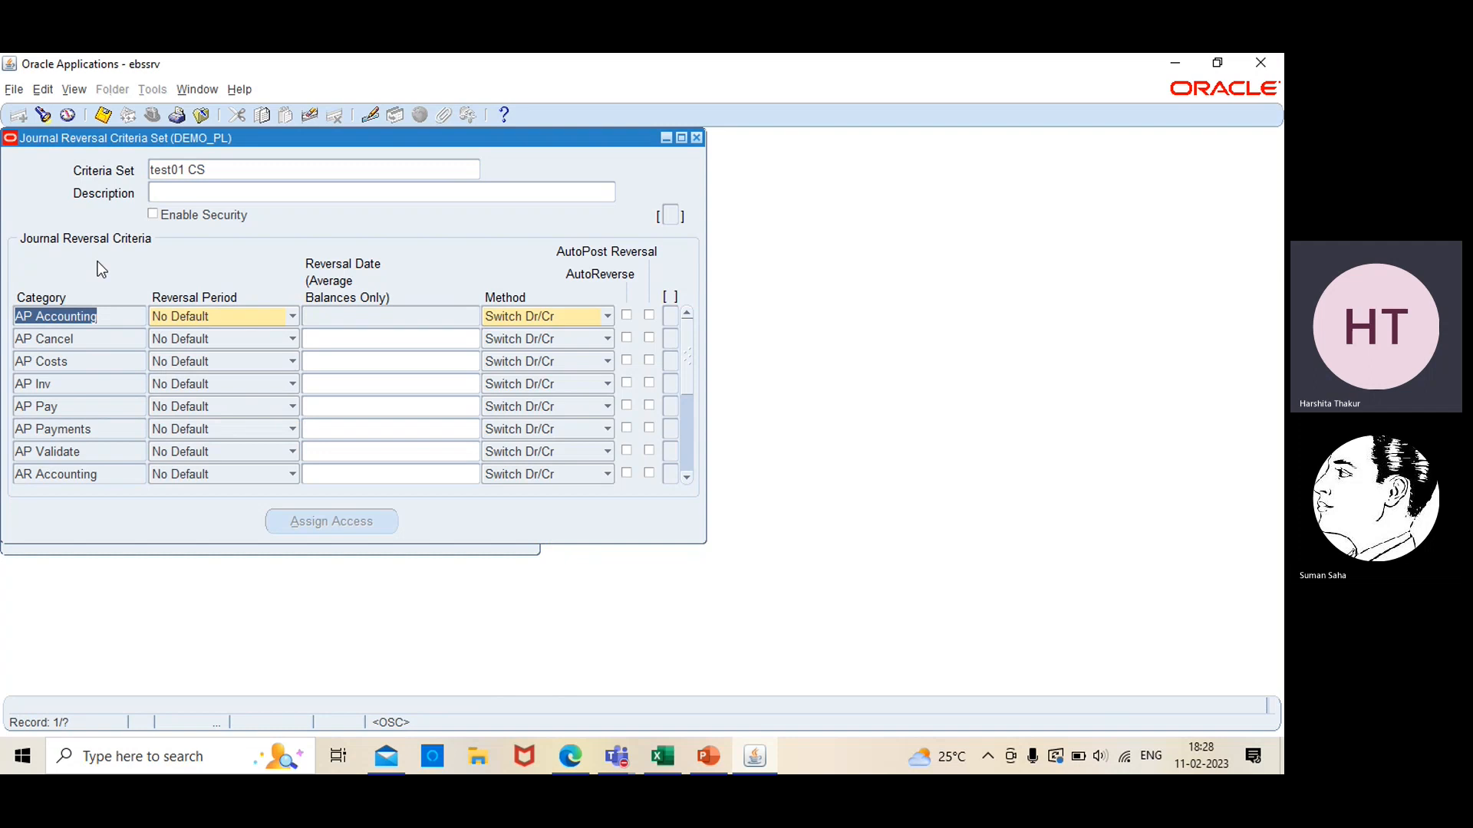
click(44, 115)
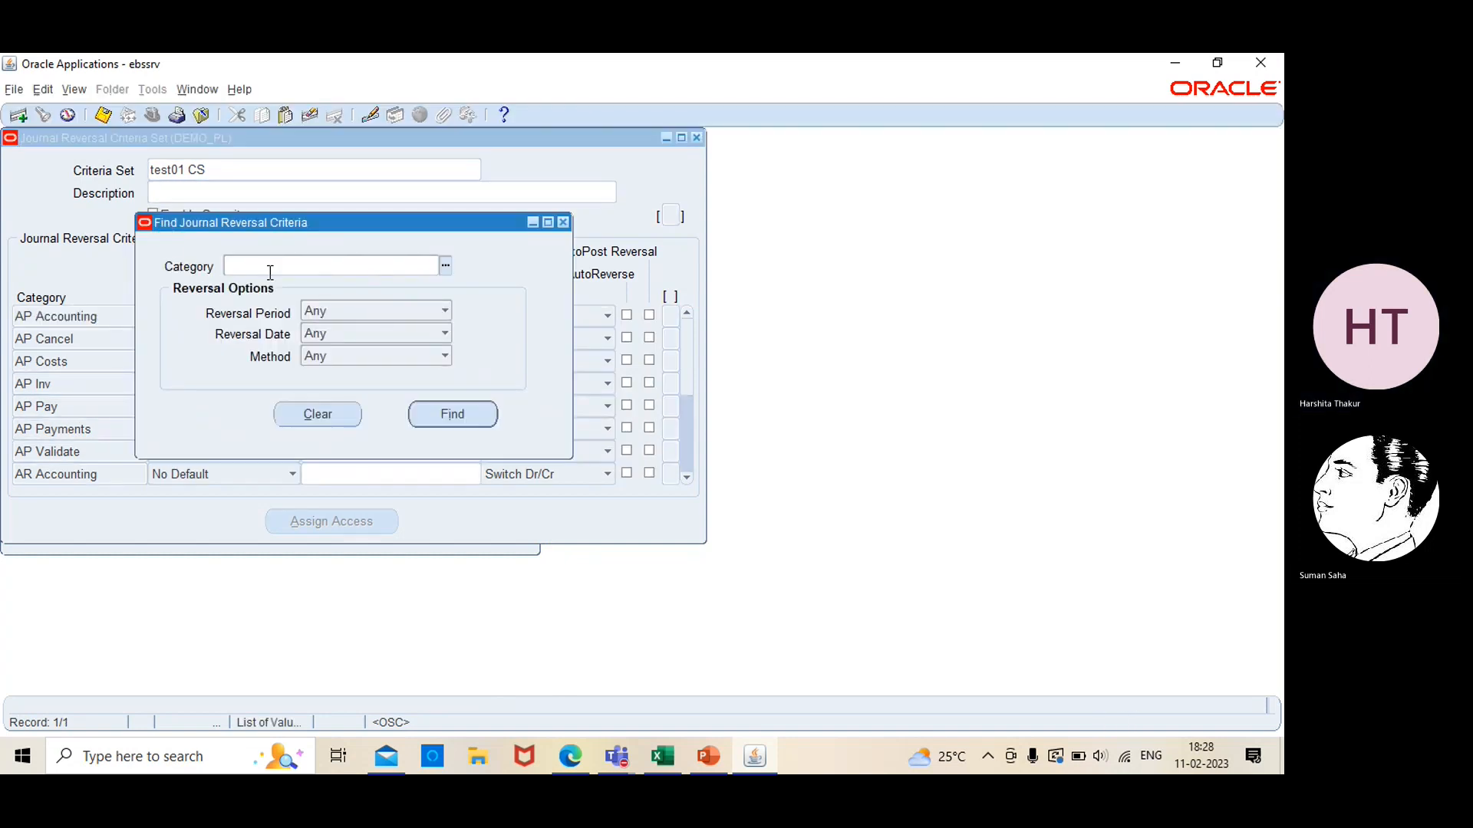
text(test)
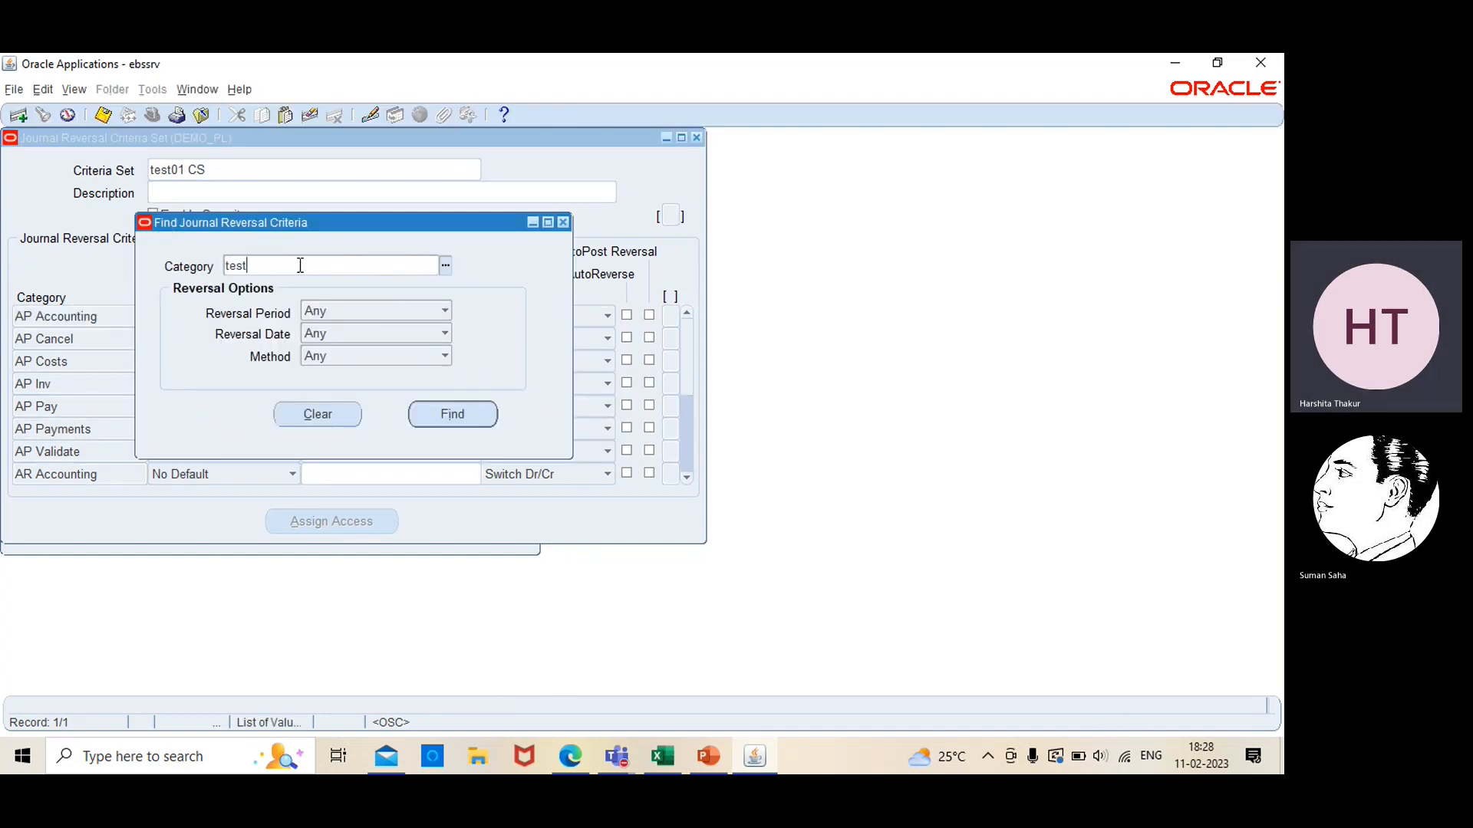
text(01)
key(Return)
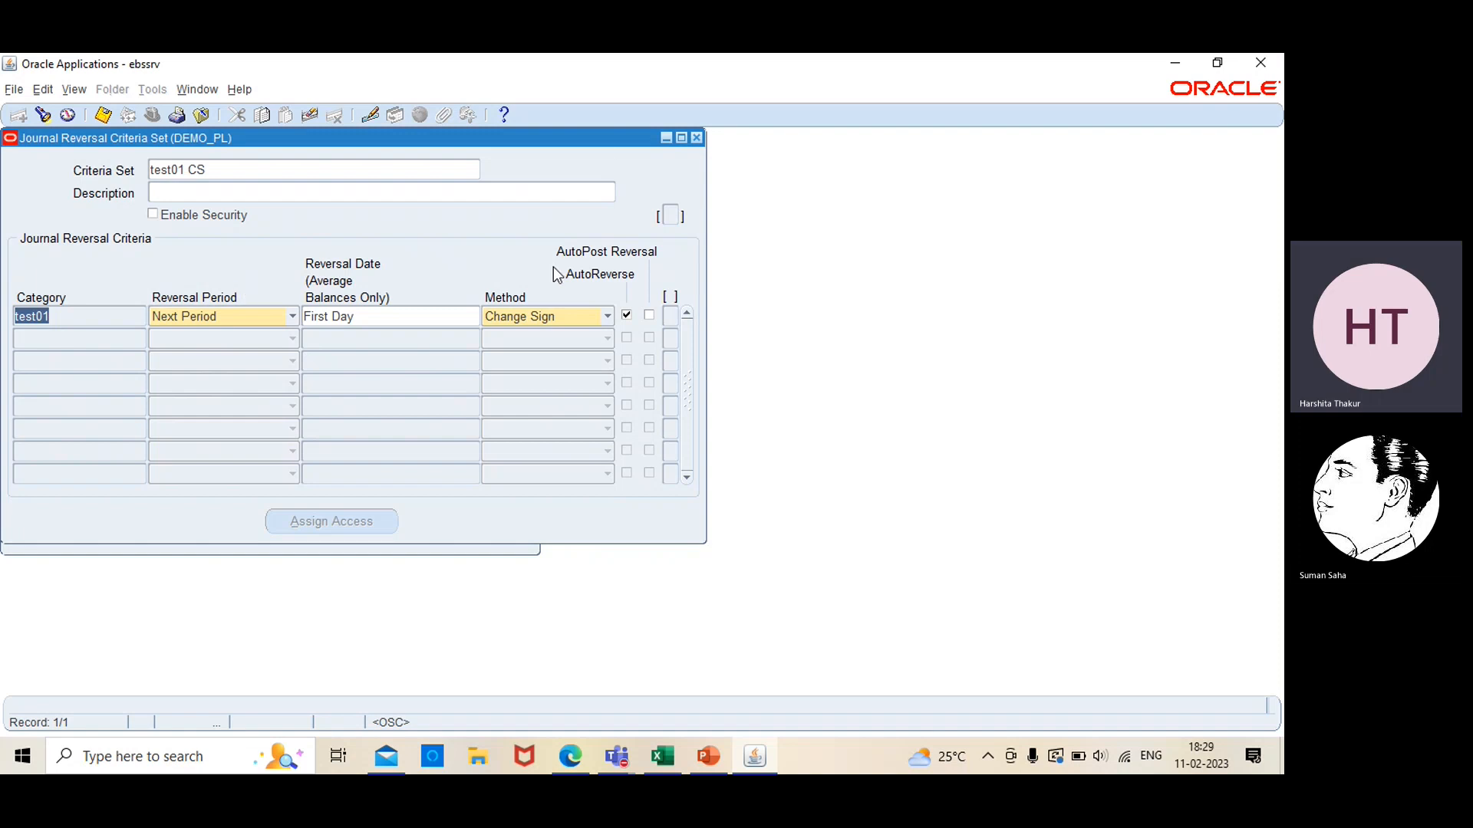
click(695, 140)
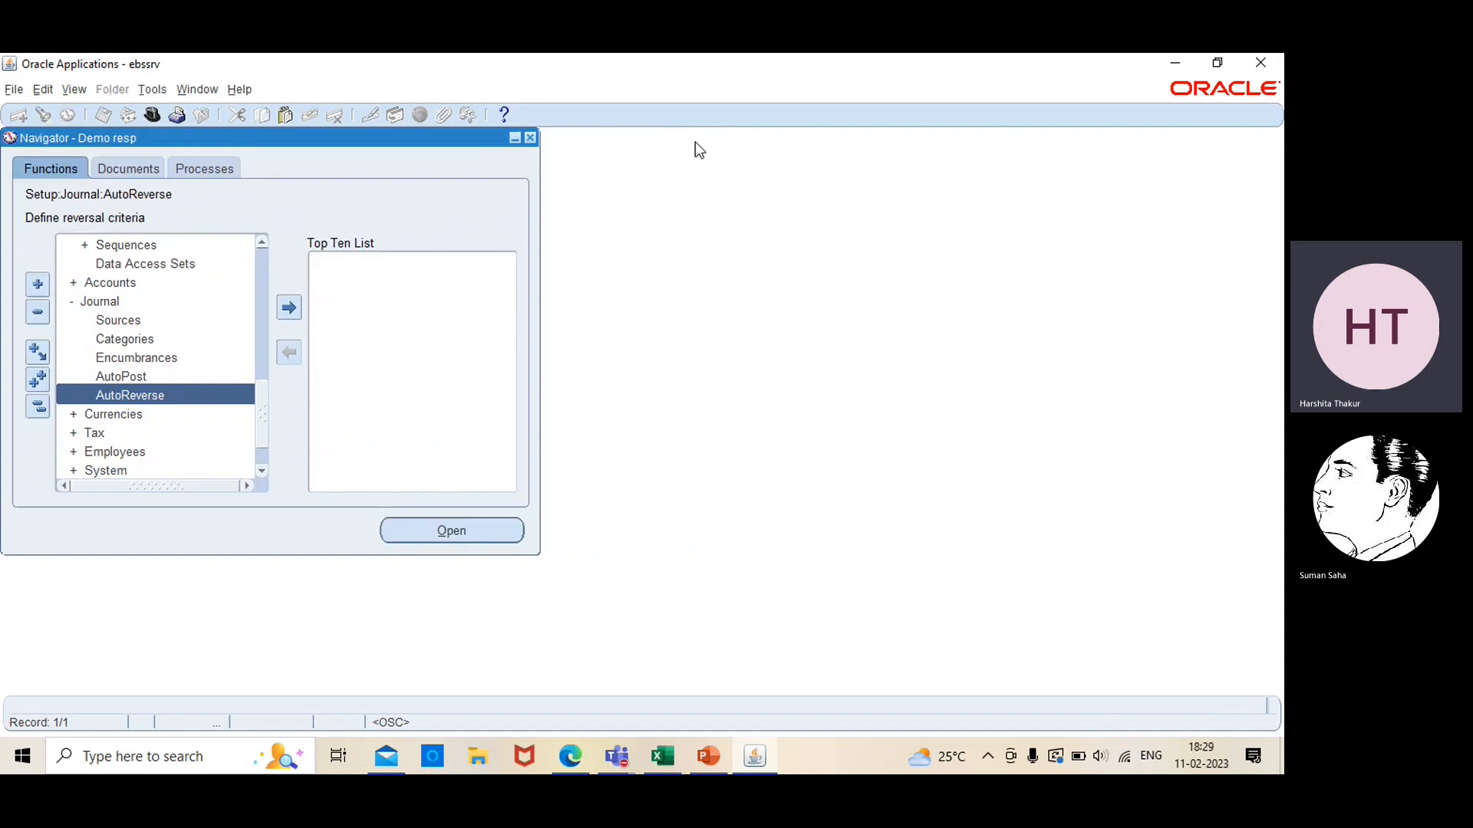
Try to assign criteria set test01 CS to ledger DEMO_PL in the browser and finish the update, then cancel it
click(569, 755)
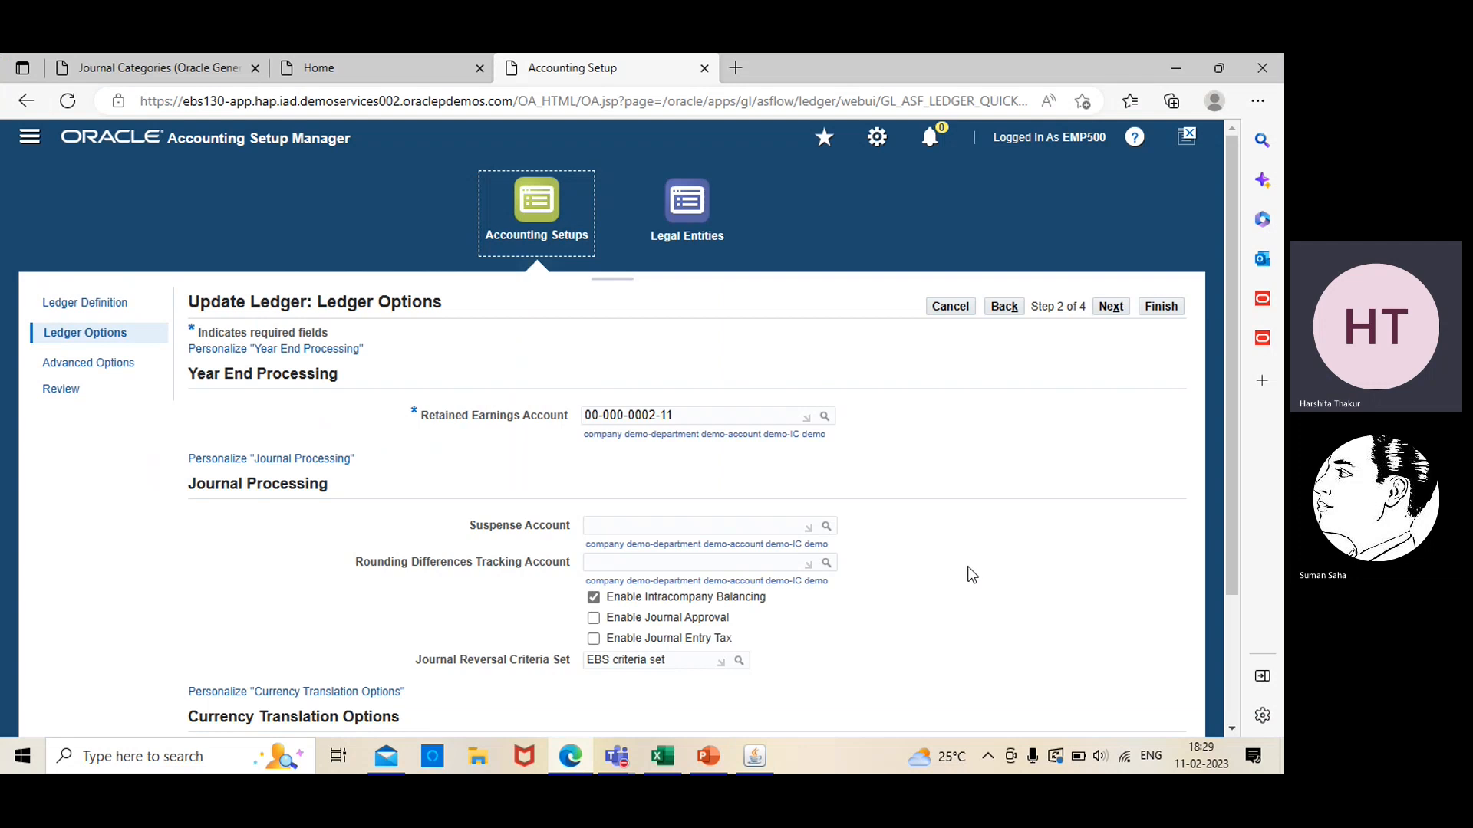
click(739, 660)
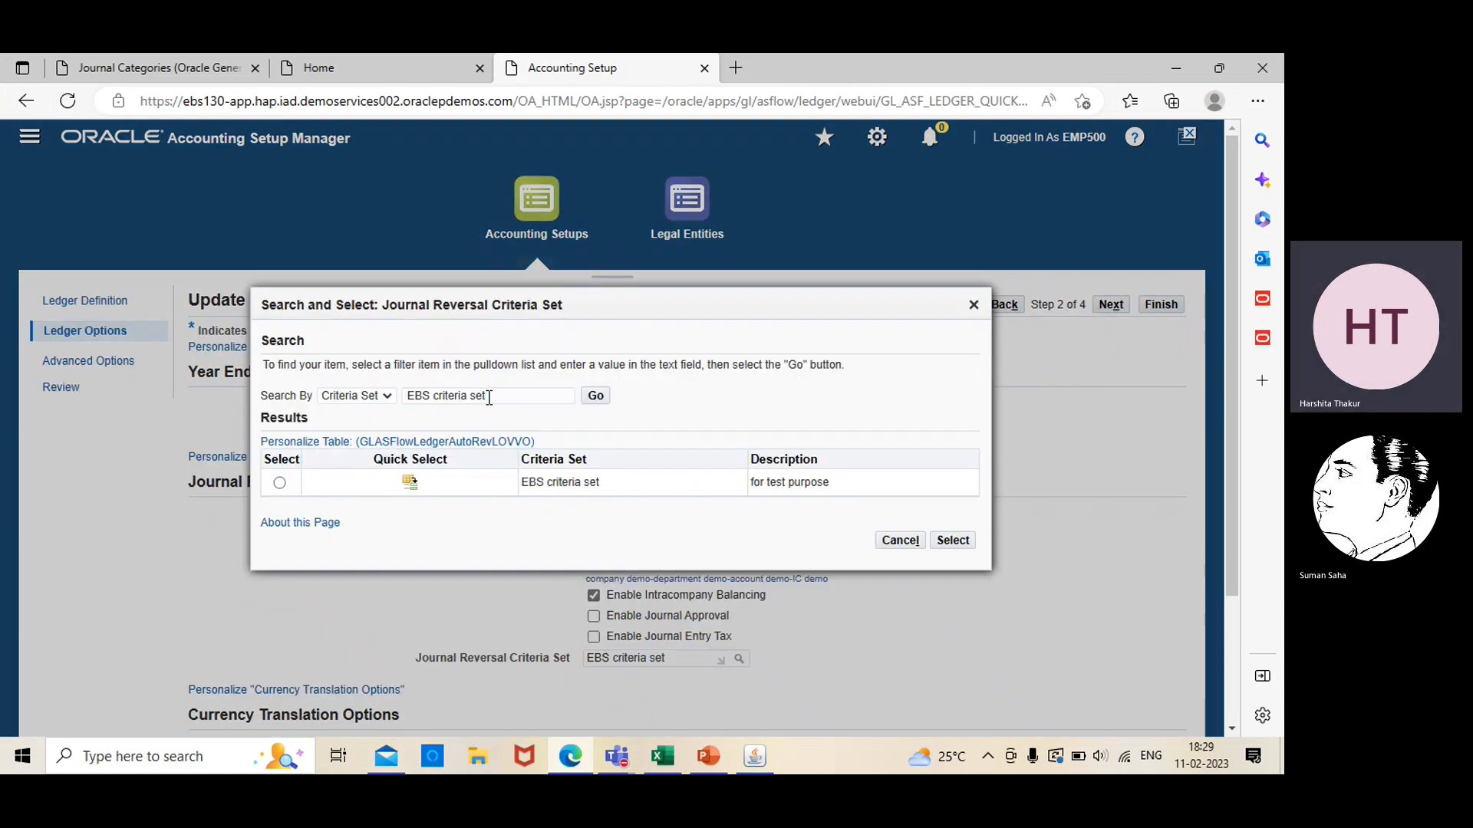
click(487, 395)
key(BackSpace)
key(BackSpace)
key(BackSpace)
key(BackSpace)
key(BackSpace)
key(BackSpace)
key(BackSpace)
key(BackSpace)
key(BackSpace)
key(BackSpace)
key(BackSpace)
key(BackSpace)
key(BackSpace)
key(BackSpace)
key(BackSpace)
key(BackSpace)
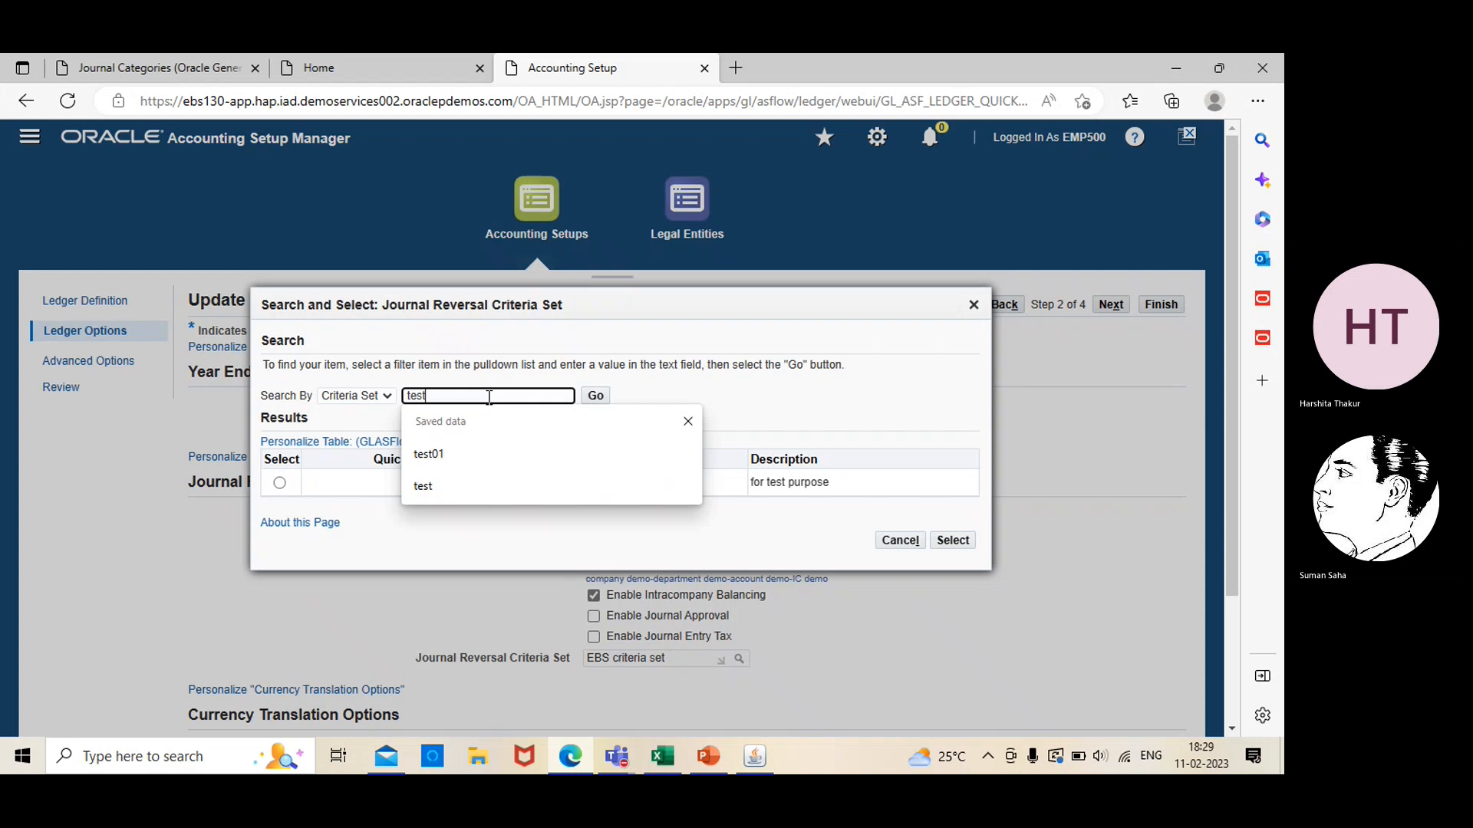
text(01)
key(Return)
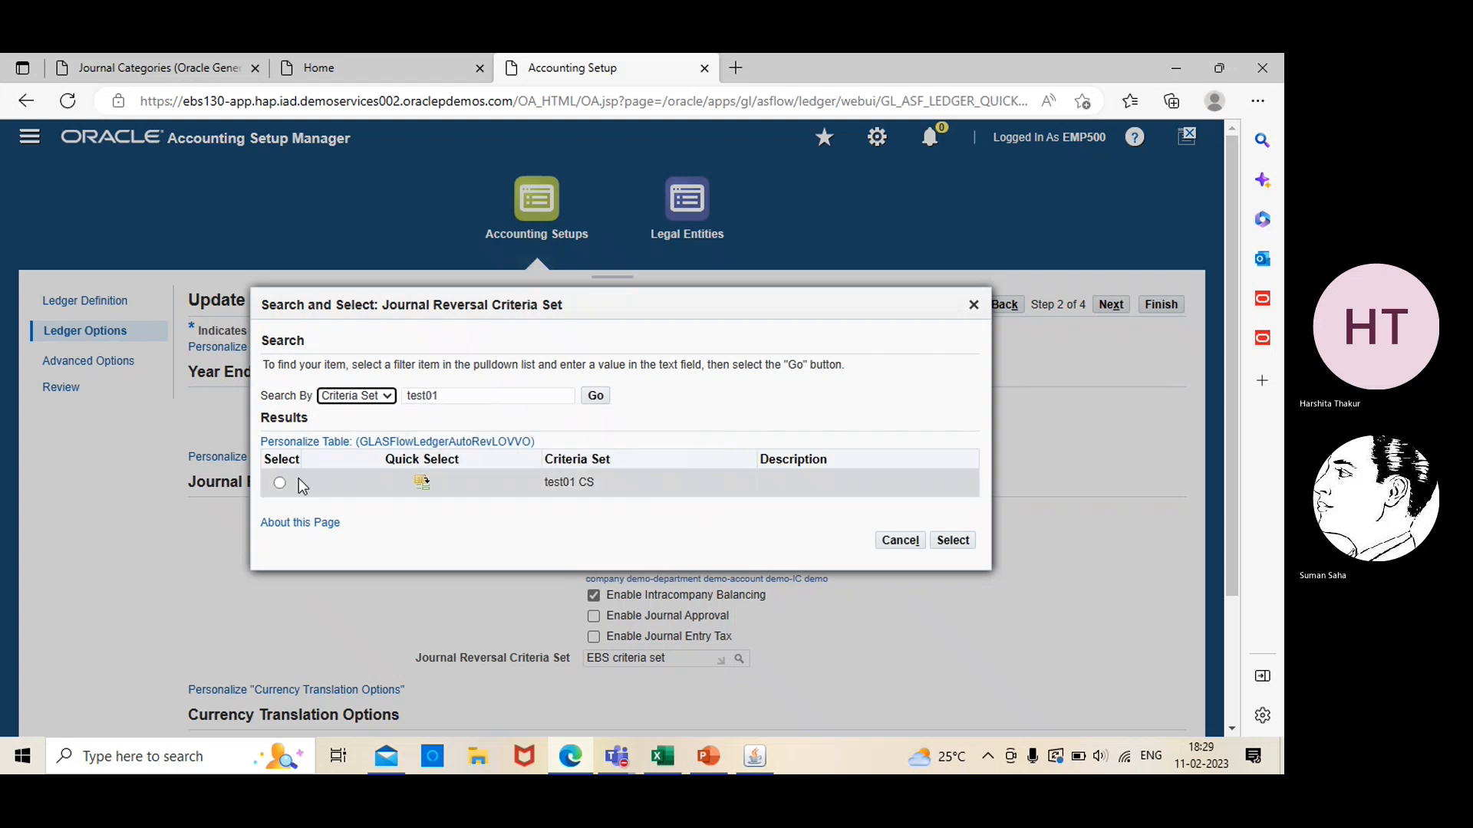
click(280, 484)
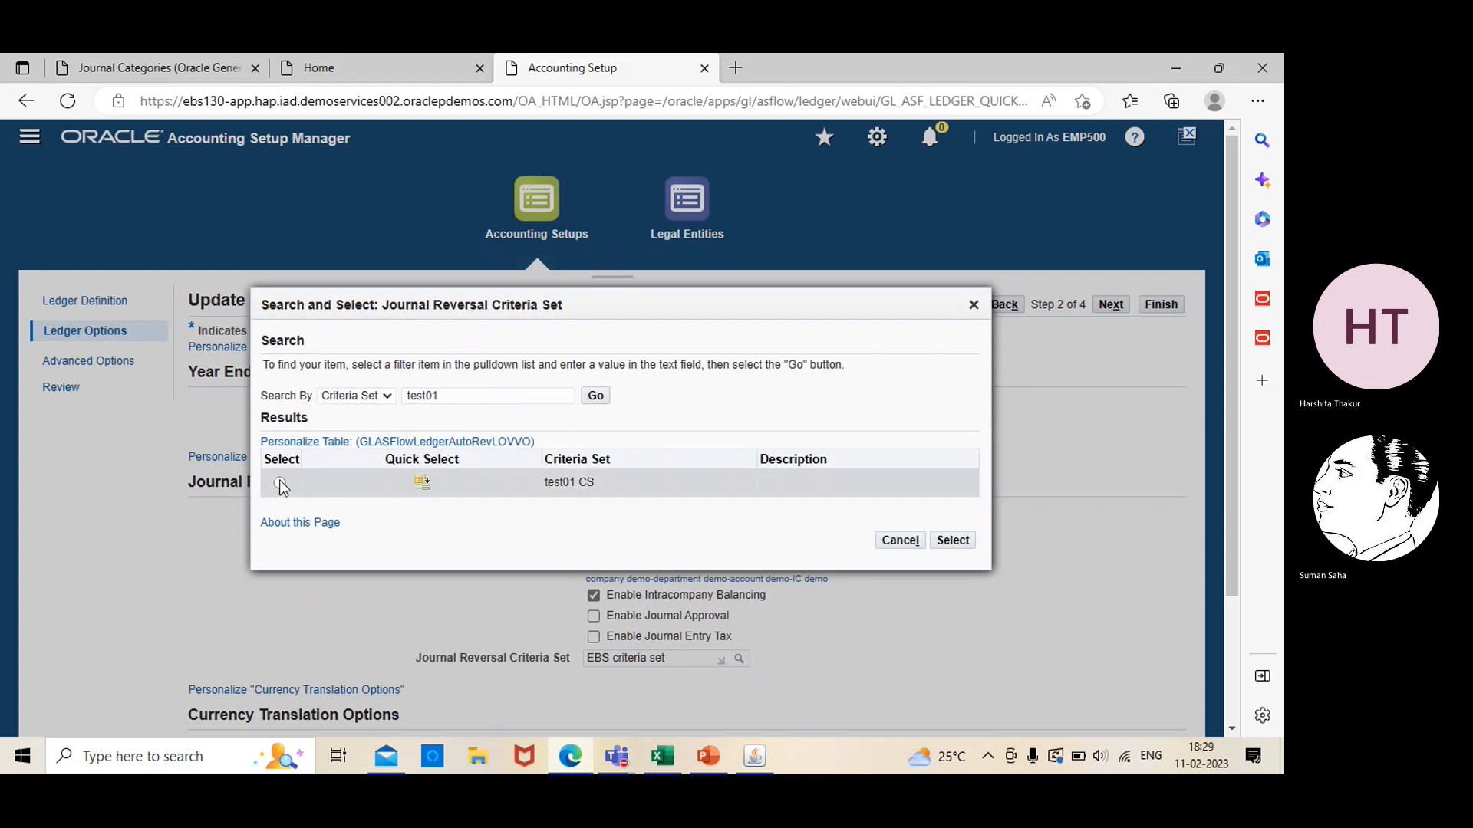
click(951, 542)
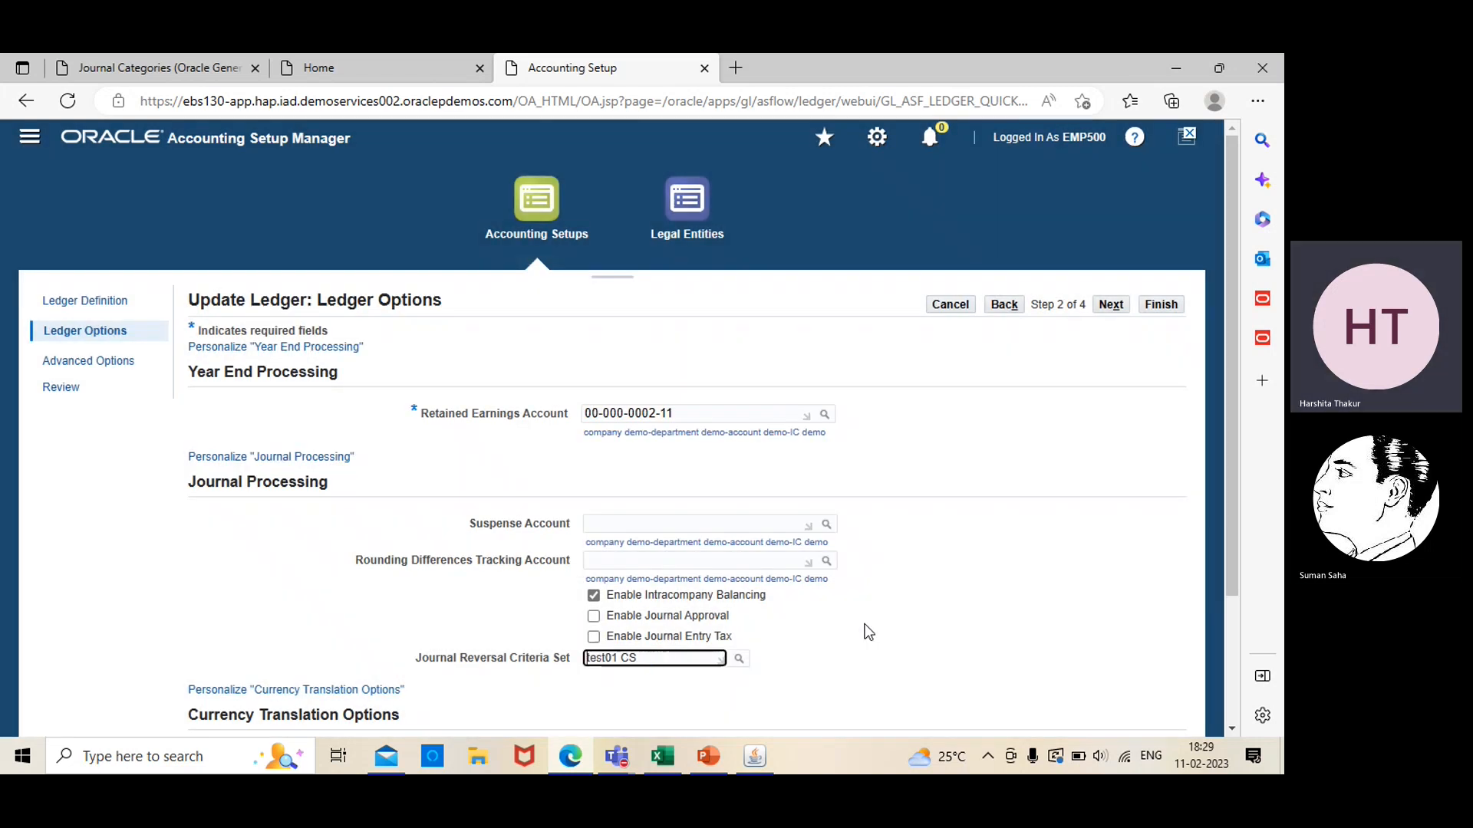
click(1160, 305)
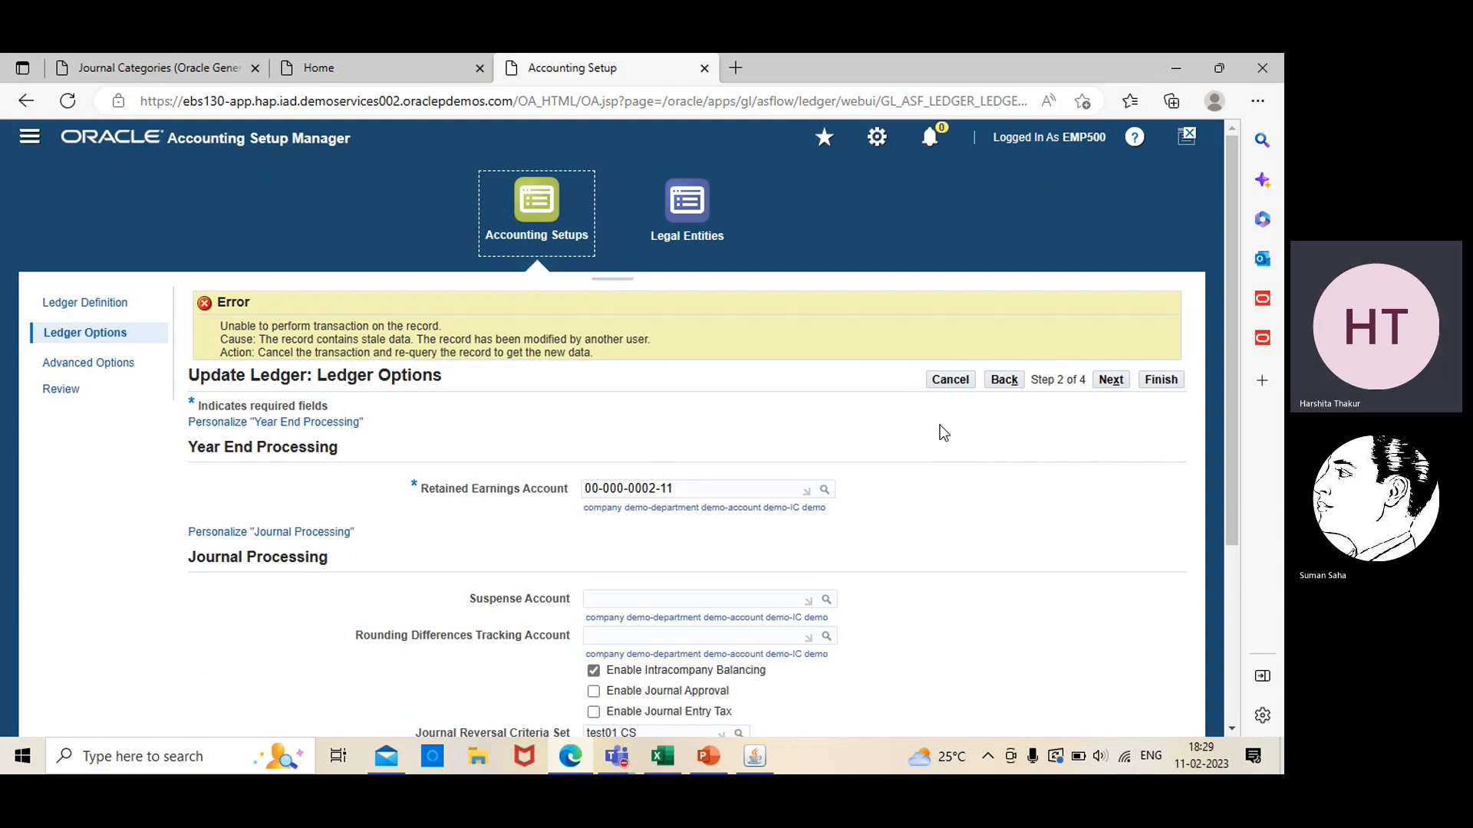
click(960, 383)
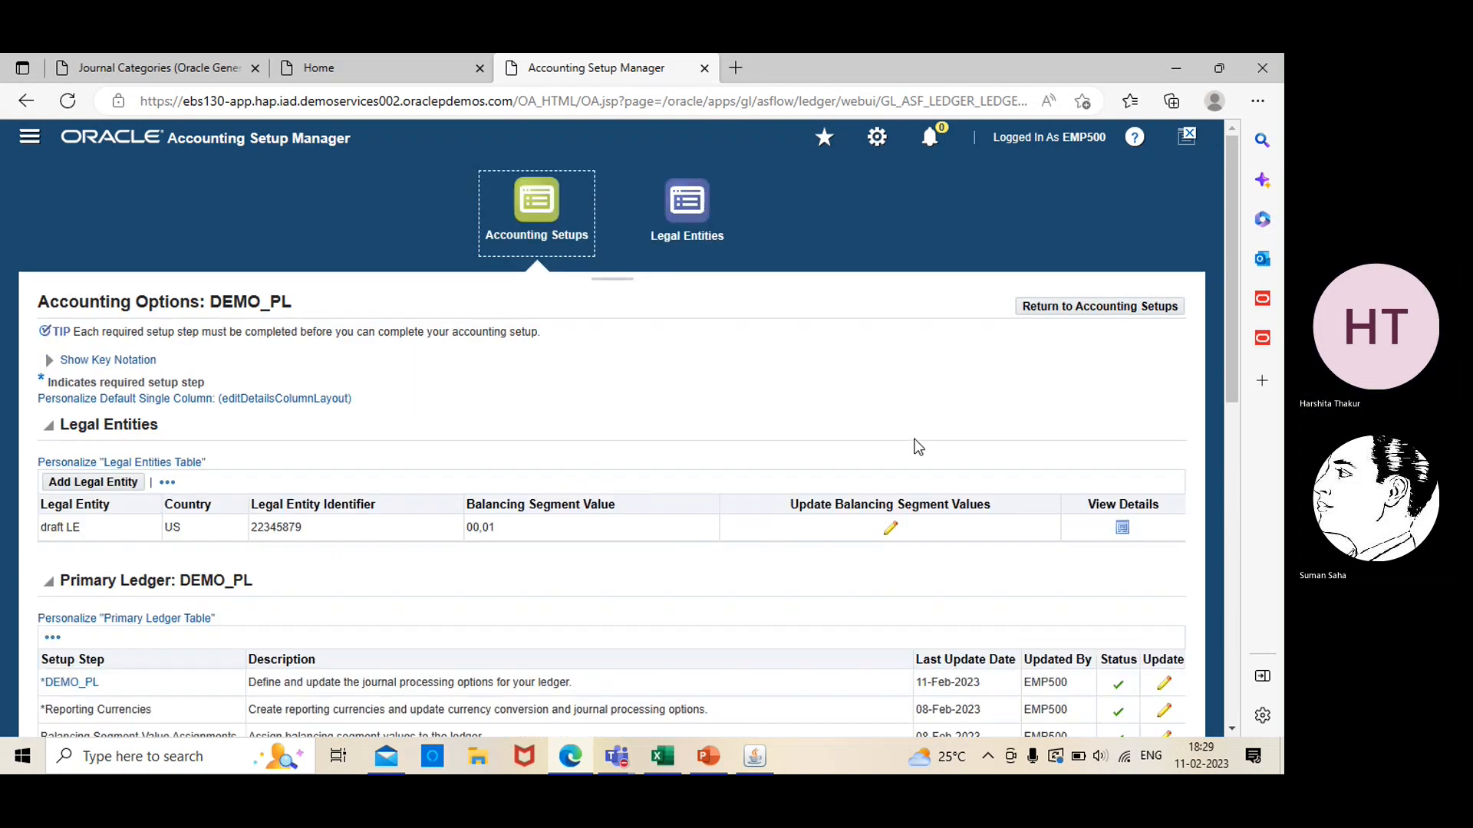
Update ledger DEMO_PL to use the journal reversal criteria set test01 CS, searching for it by test01, and finish the ledger update
click(1164, 682)
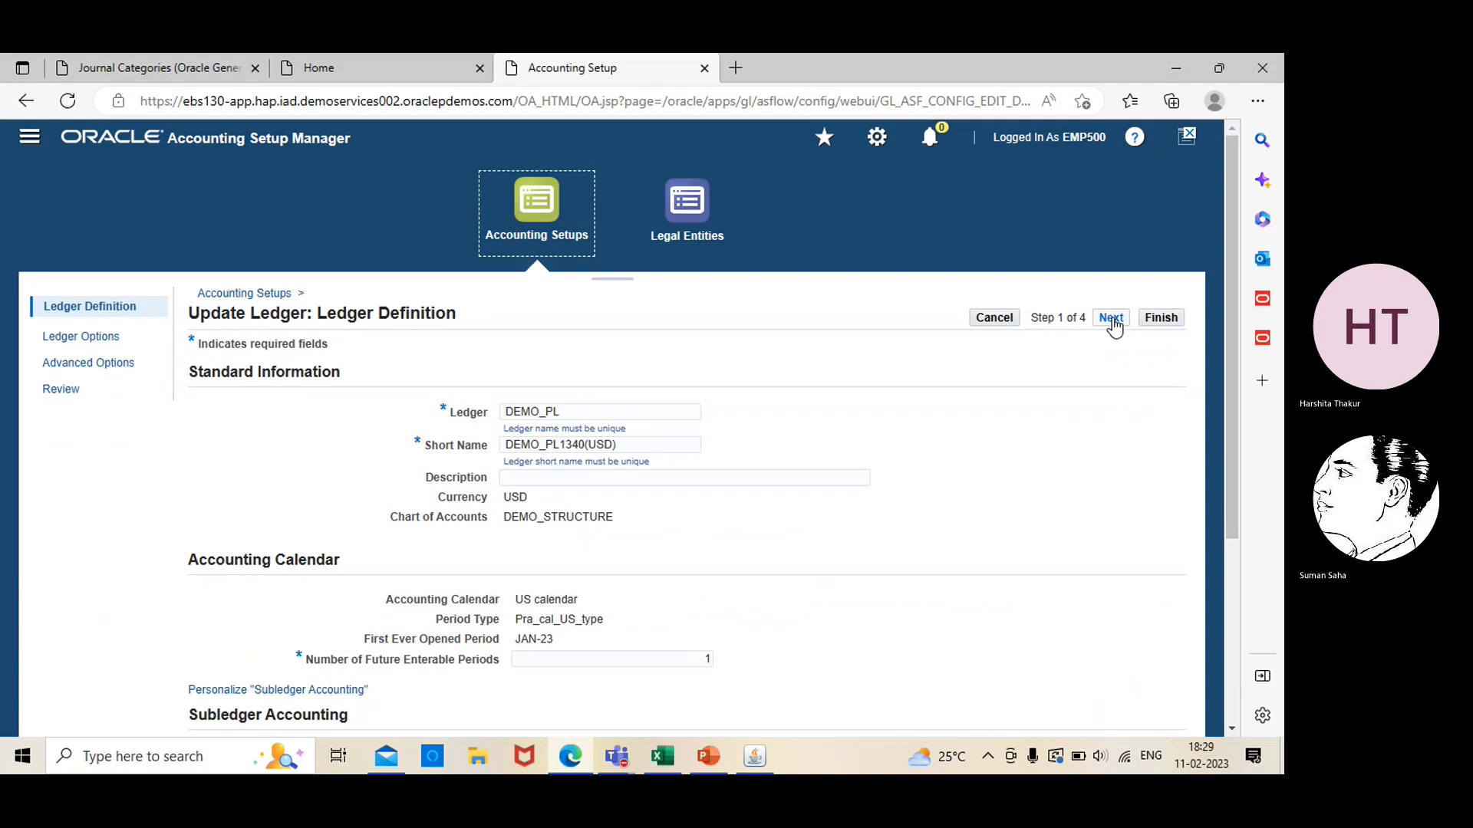
click(1111, 318)
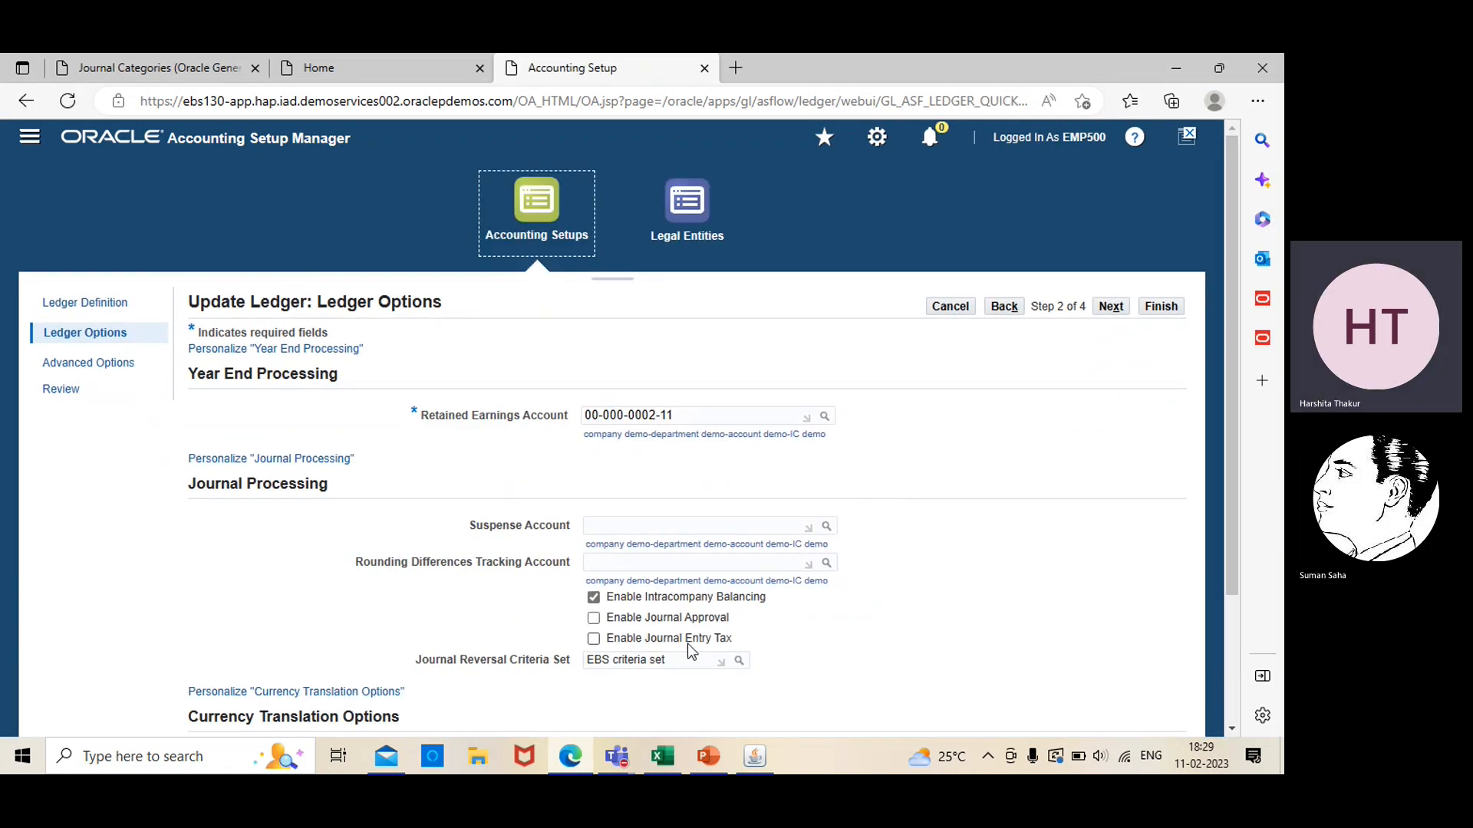
click(739, 665)
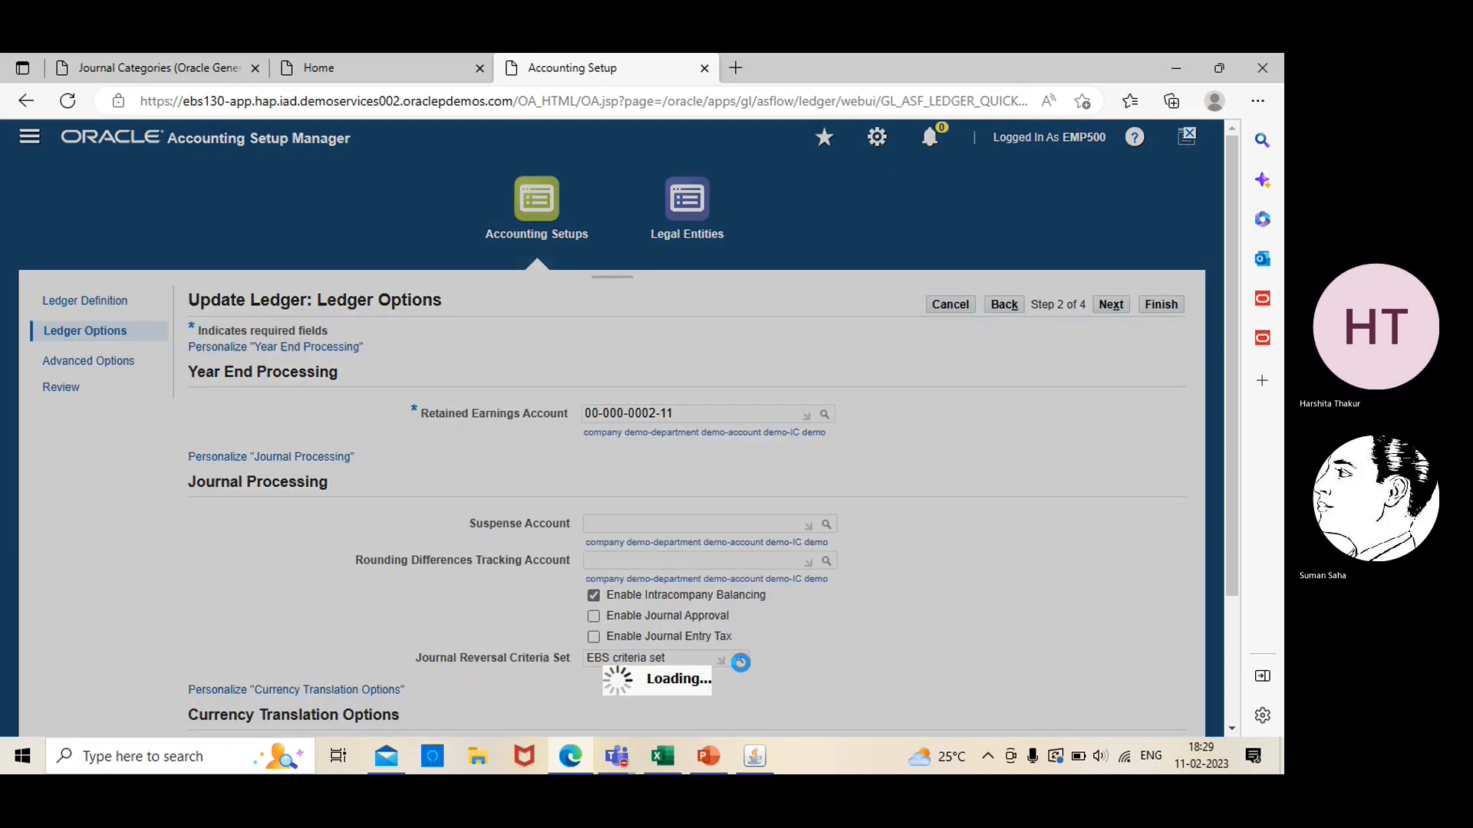
triple_click(507, 395)
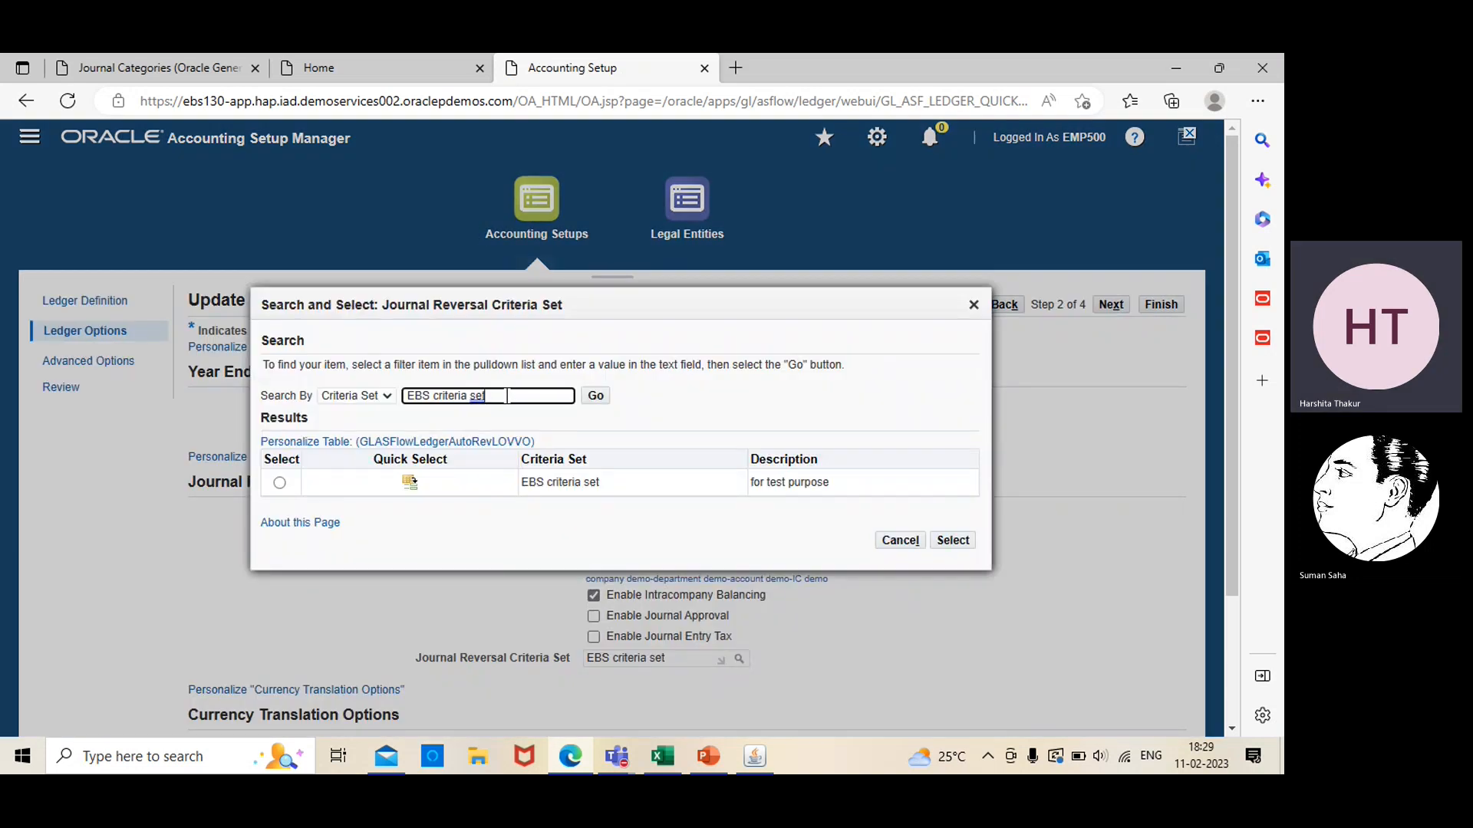
key(BackSpace)
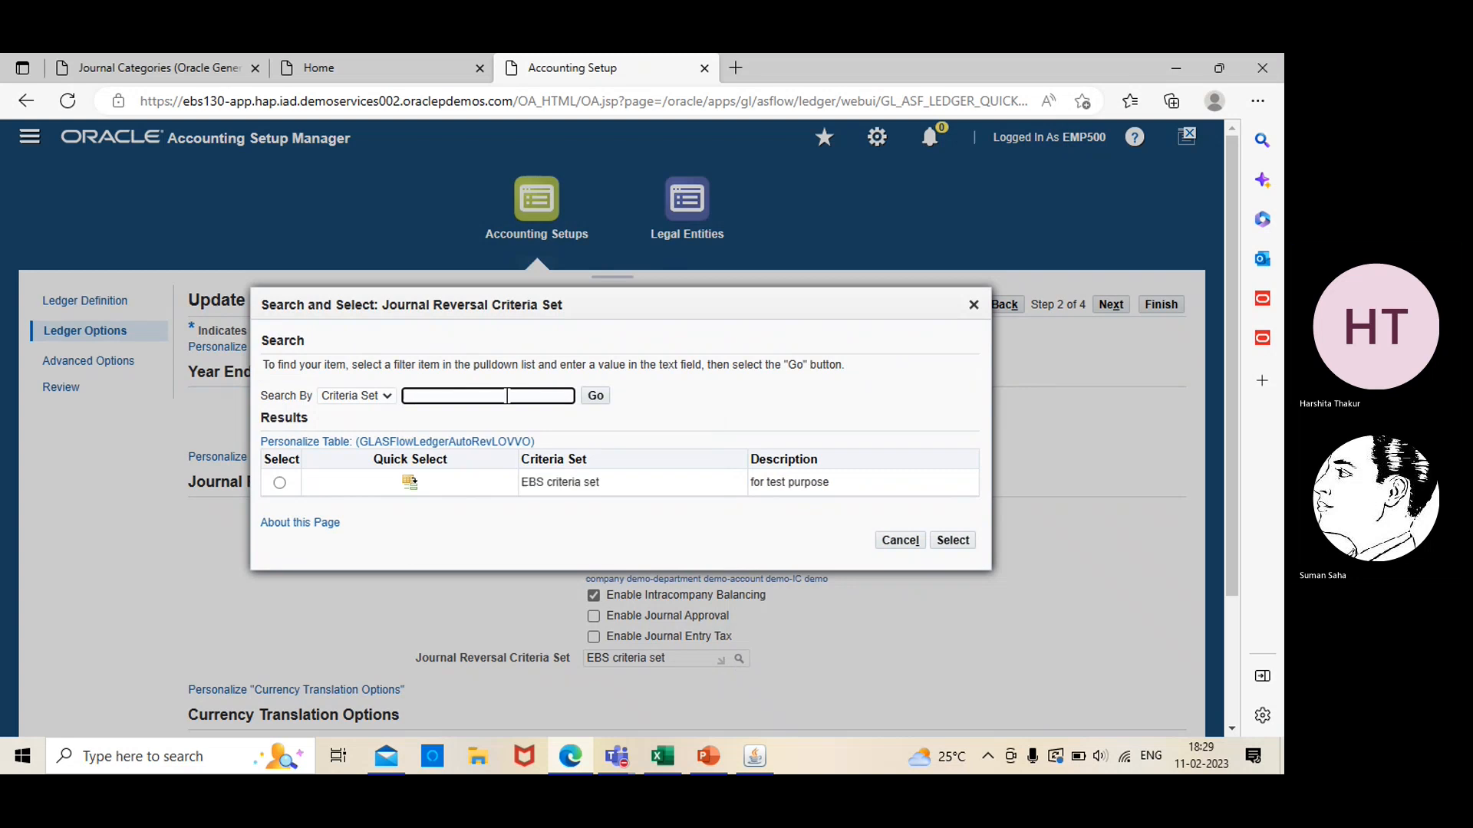
text(test01)
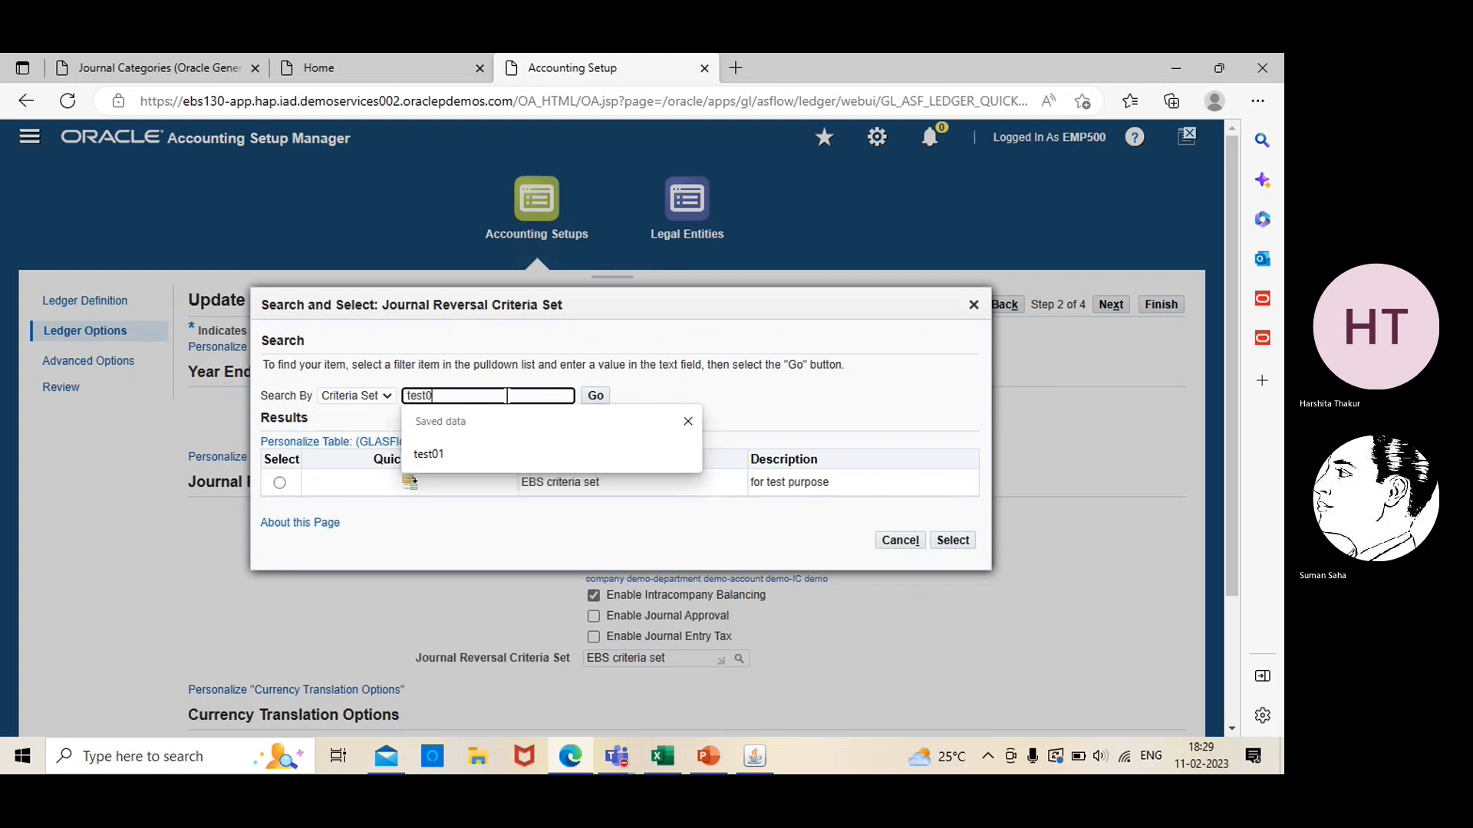
click(599, 398)
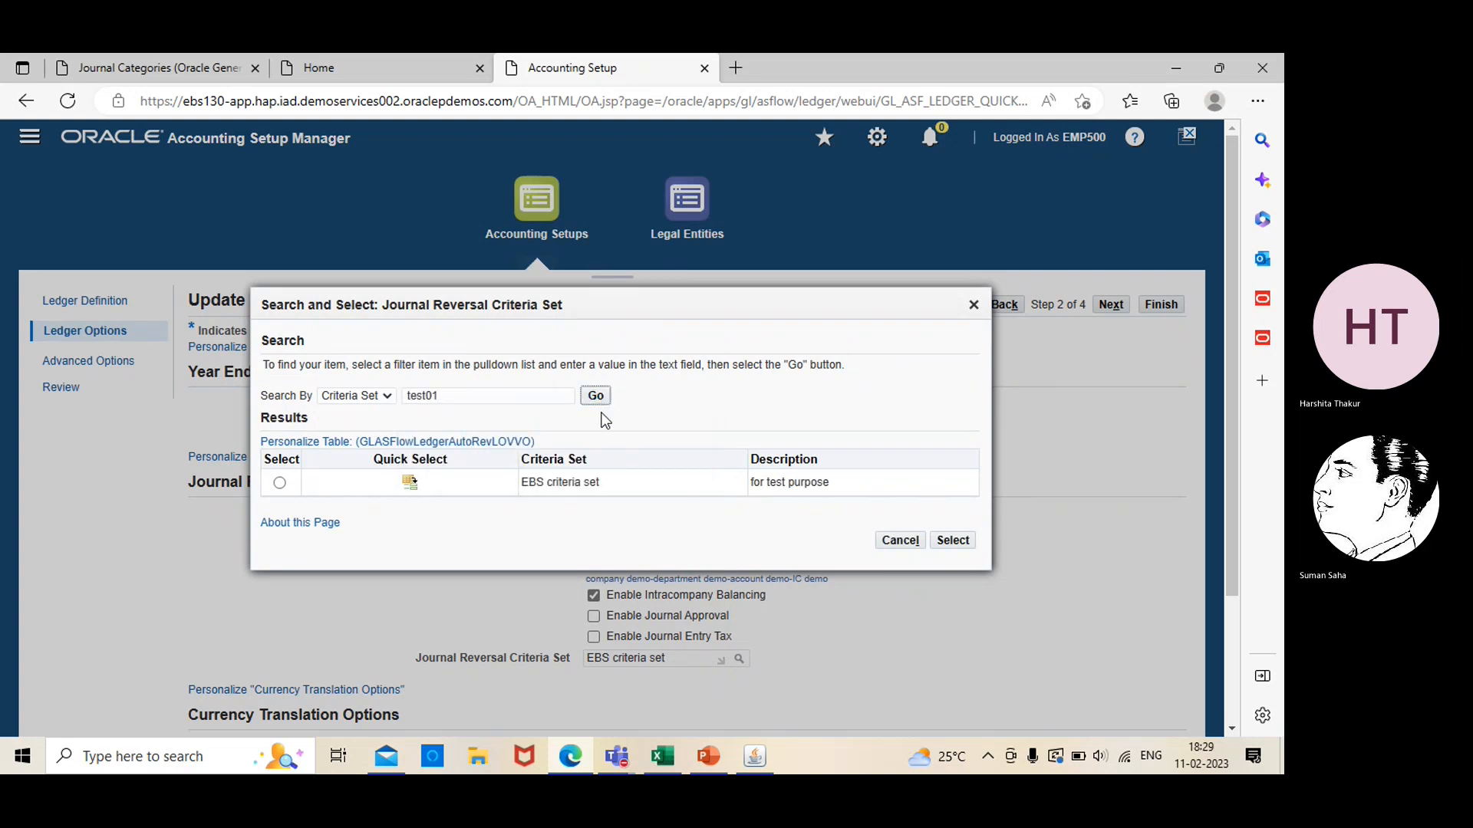
click(279, 483)
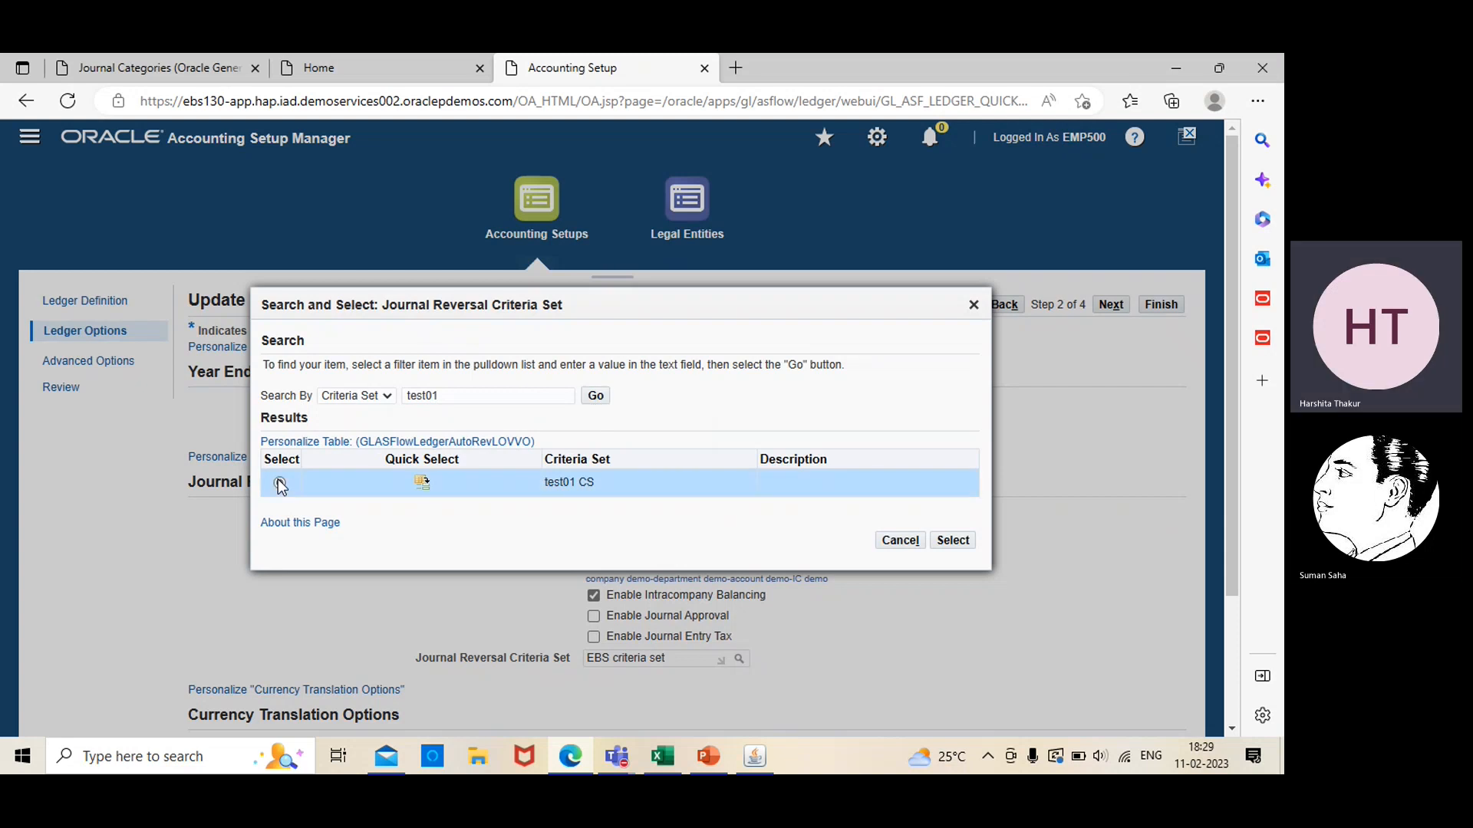
click(952, 543)
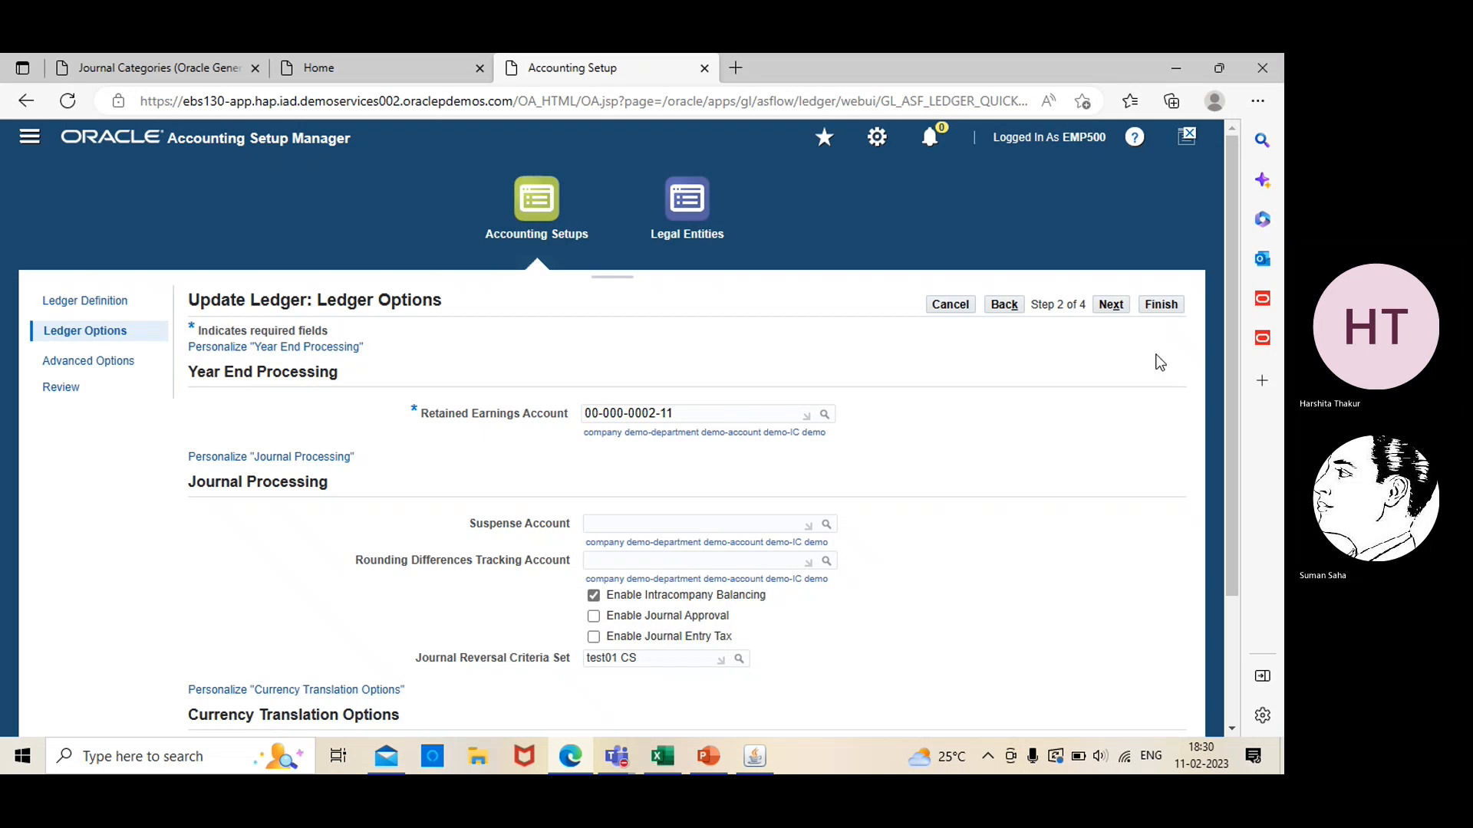
click(1158, 313)
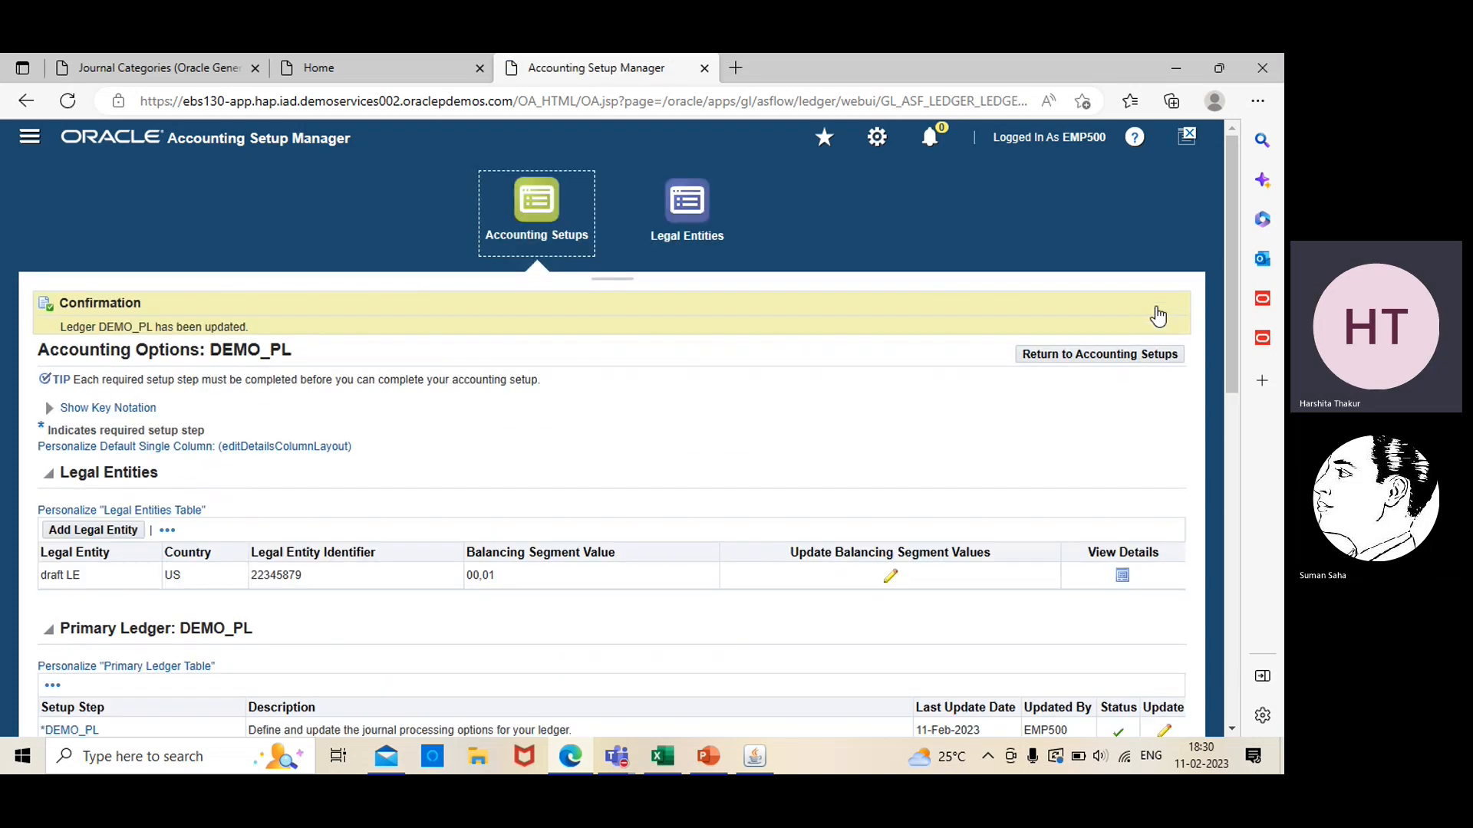
Switch to Oracle Applications, open the journal entry form from the Journals functions, and start a new journal
click(755, 757)
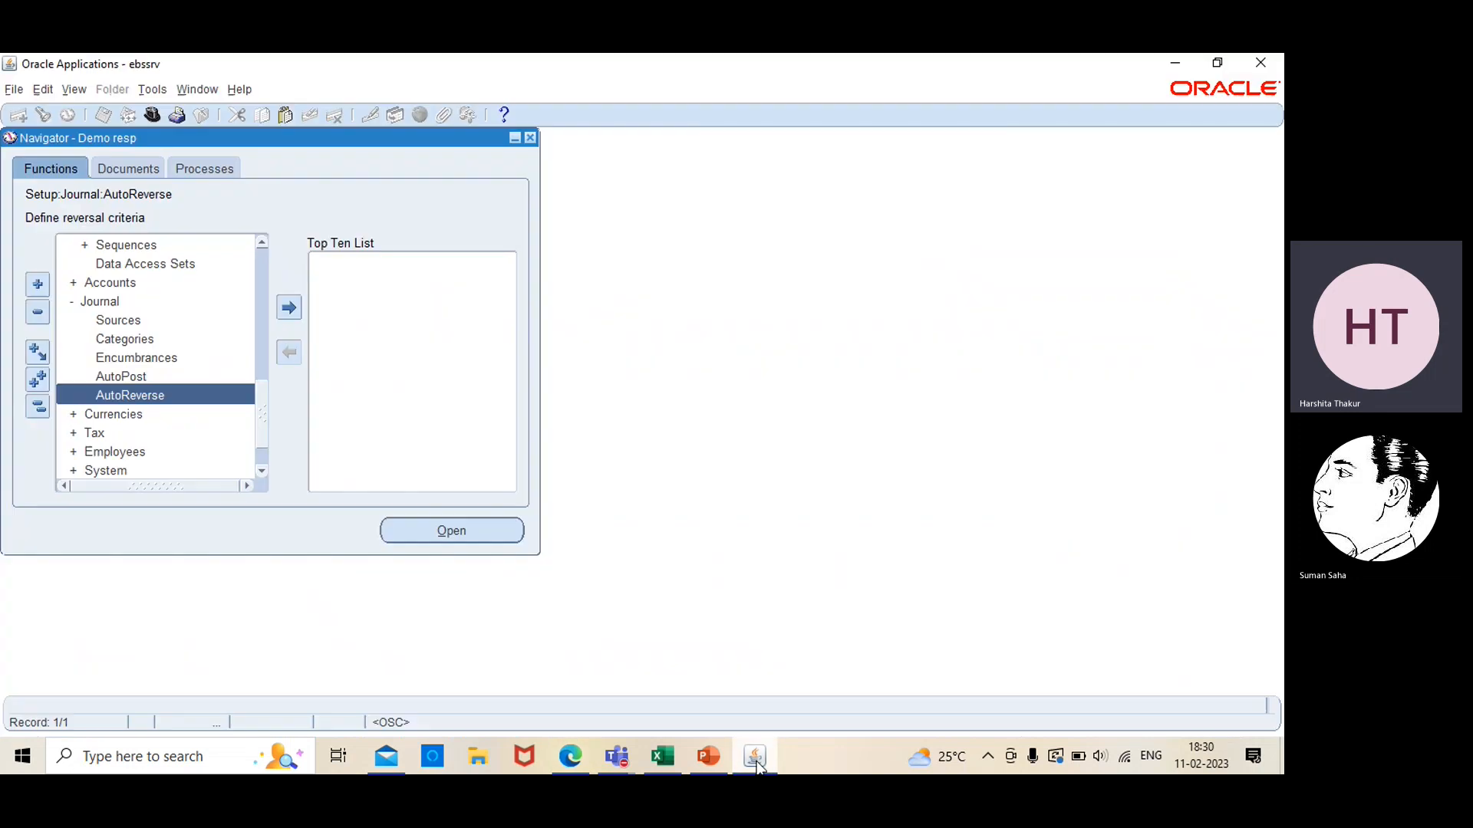
click(259, 264)
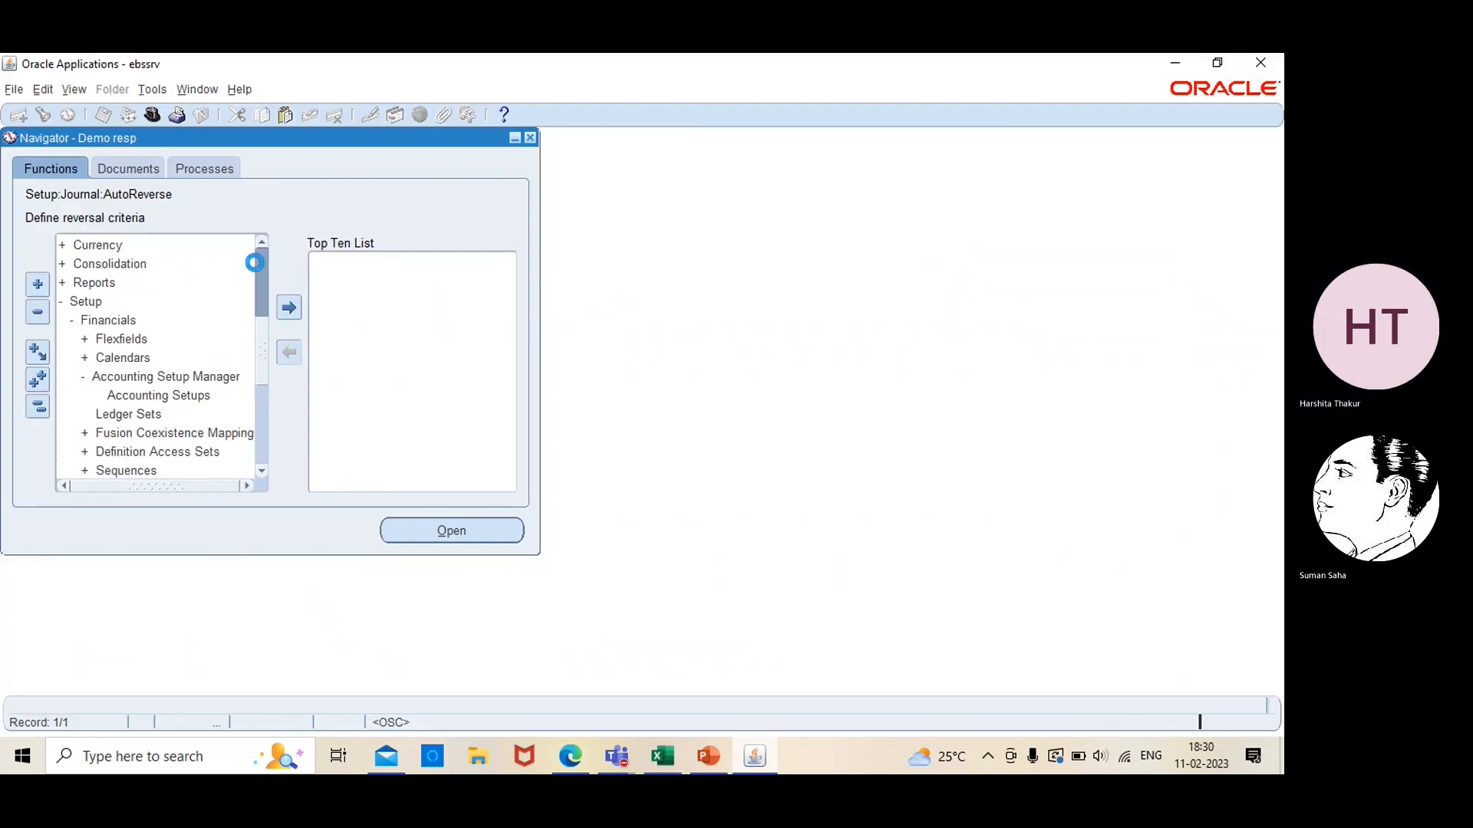
click(264, 265)
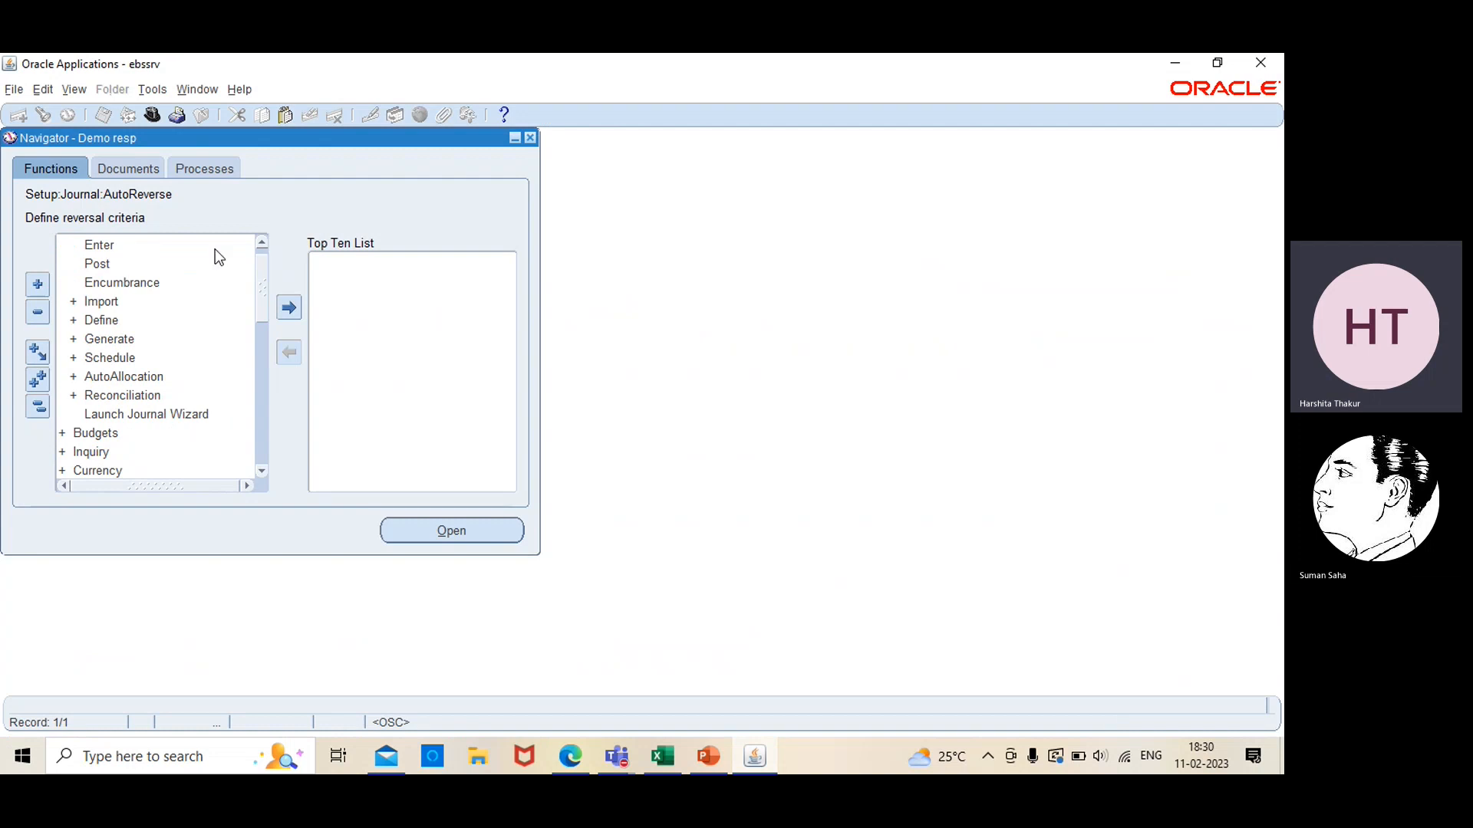
click(262, 242)
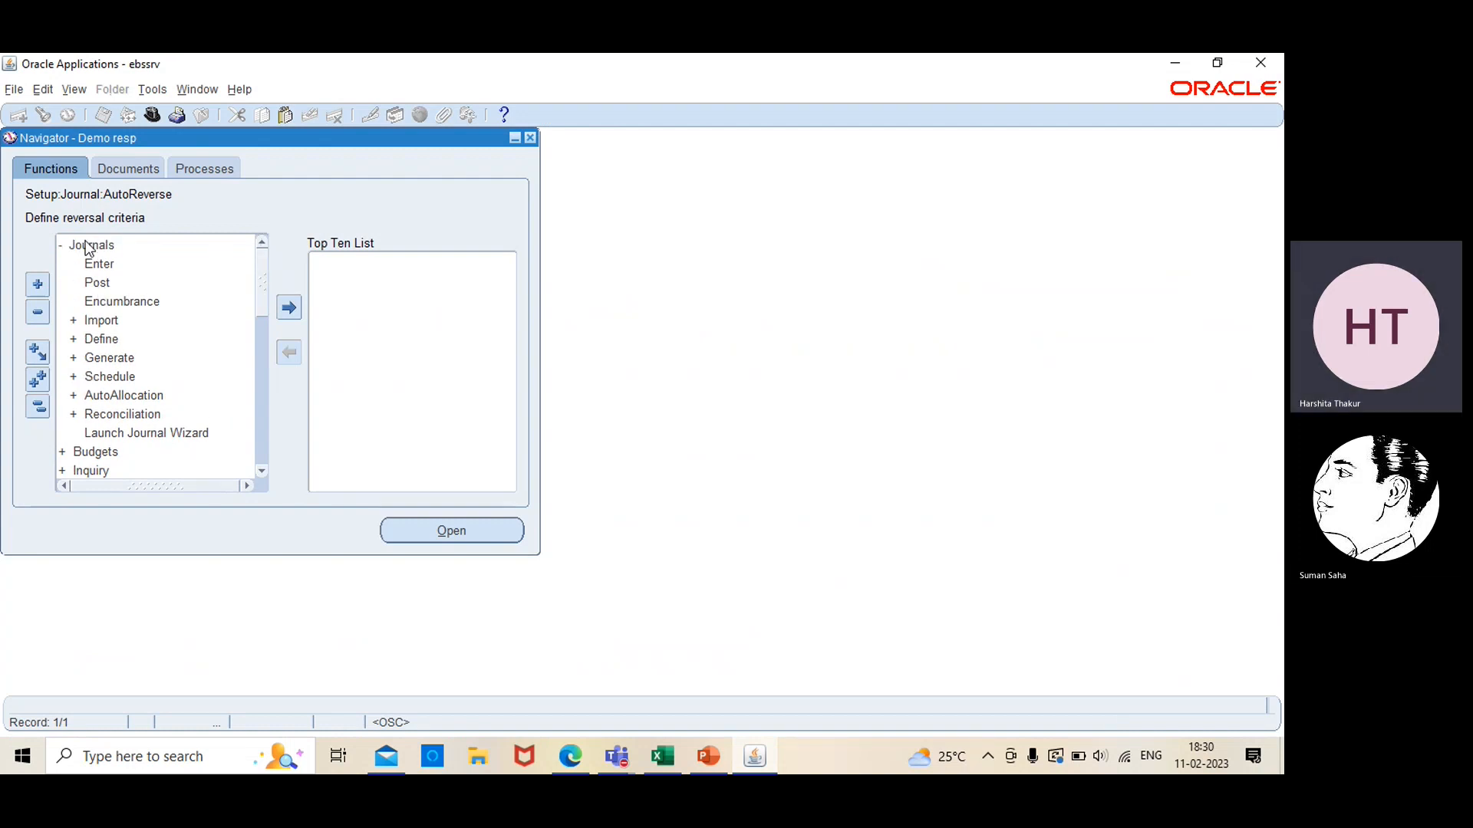
double_click(98, 265)
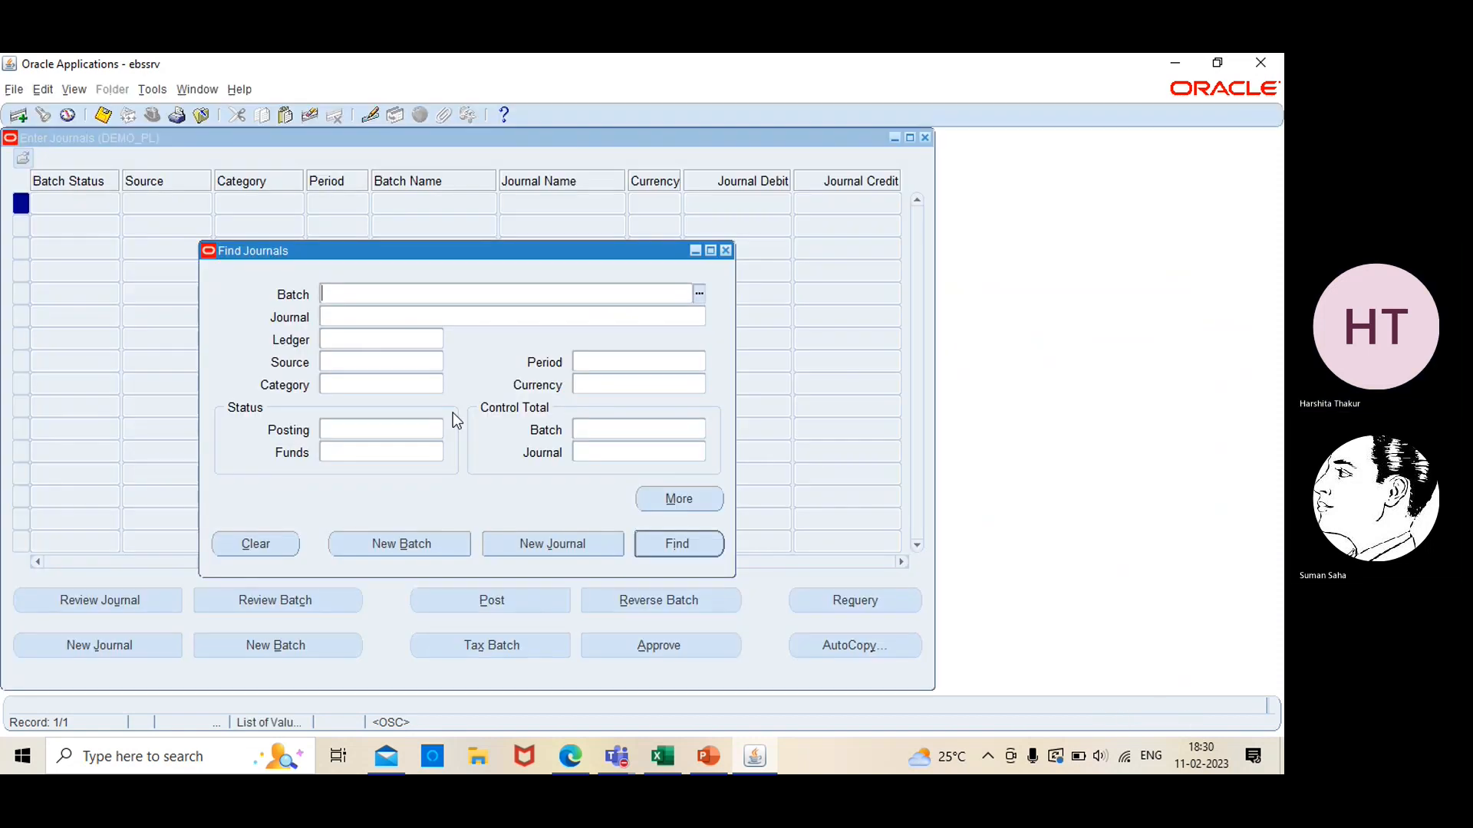
click(569, 535)
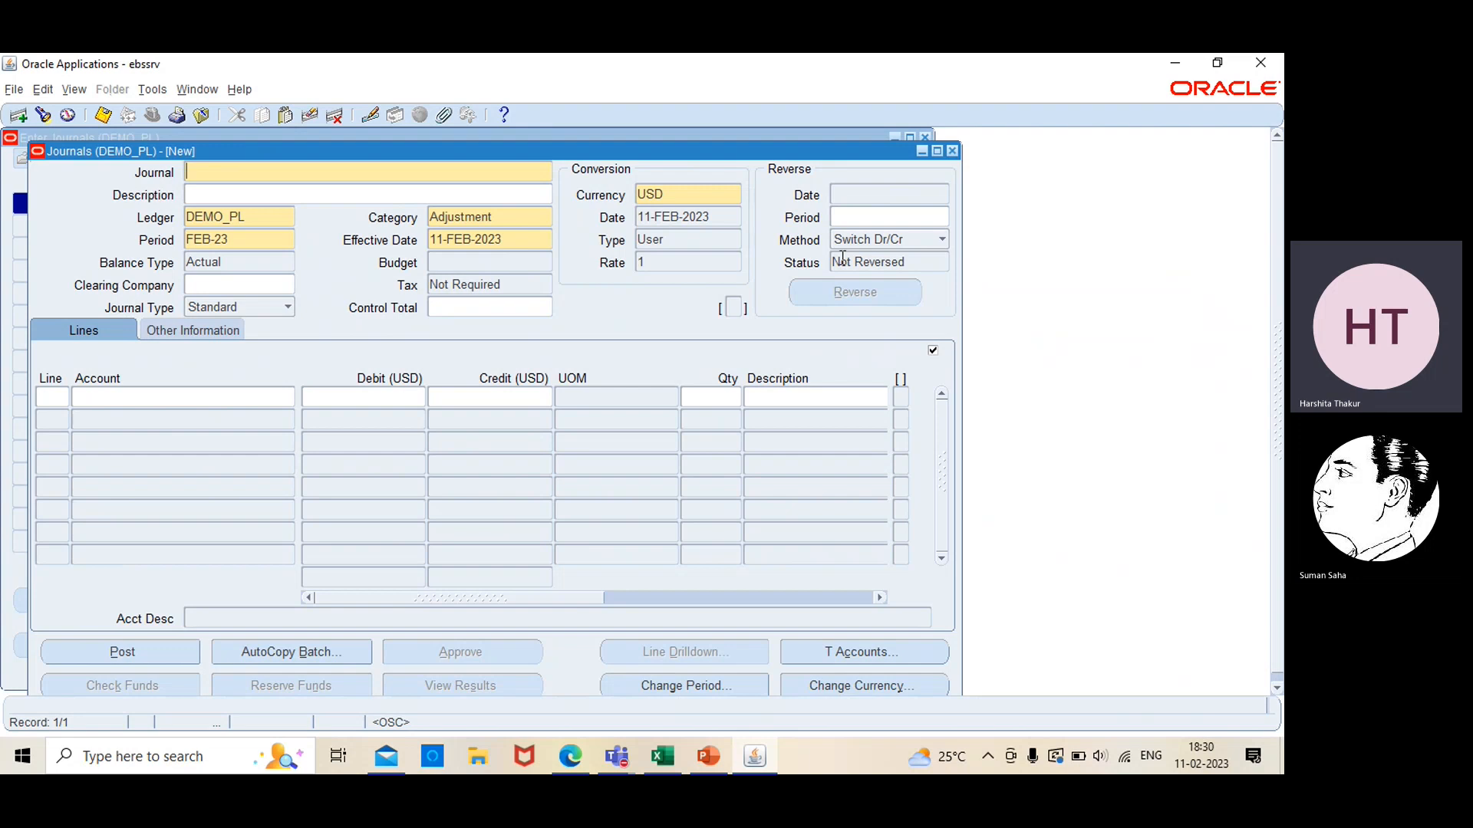
Set the new journal's category to test01 by searching the categories for test
click(492, 211)
click(546, 218)
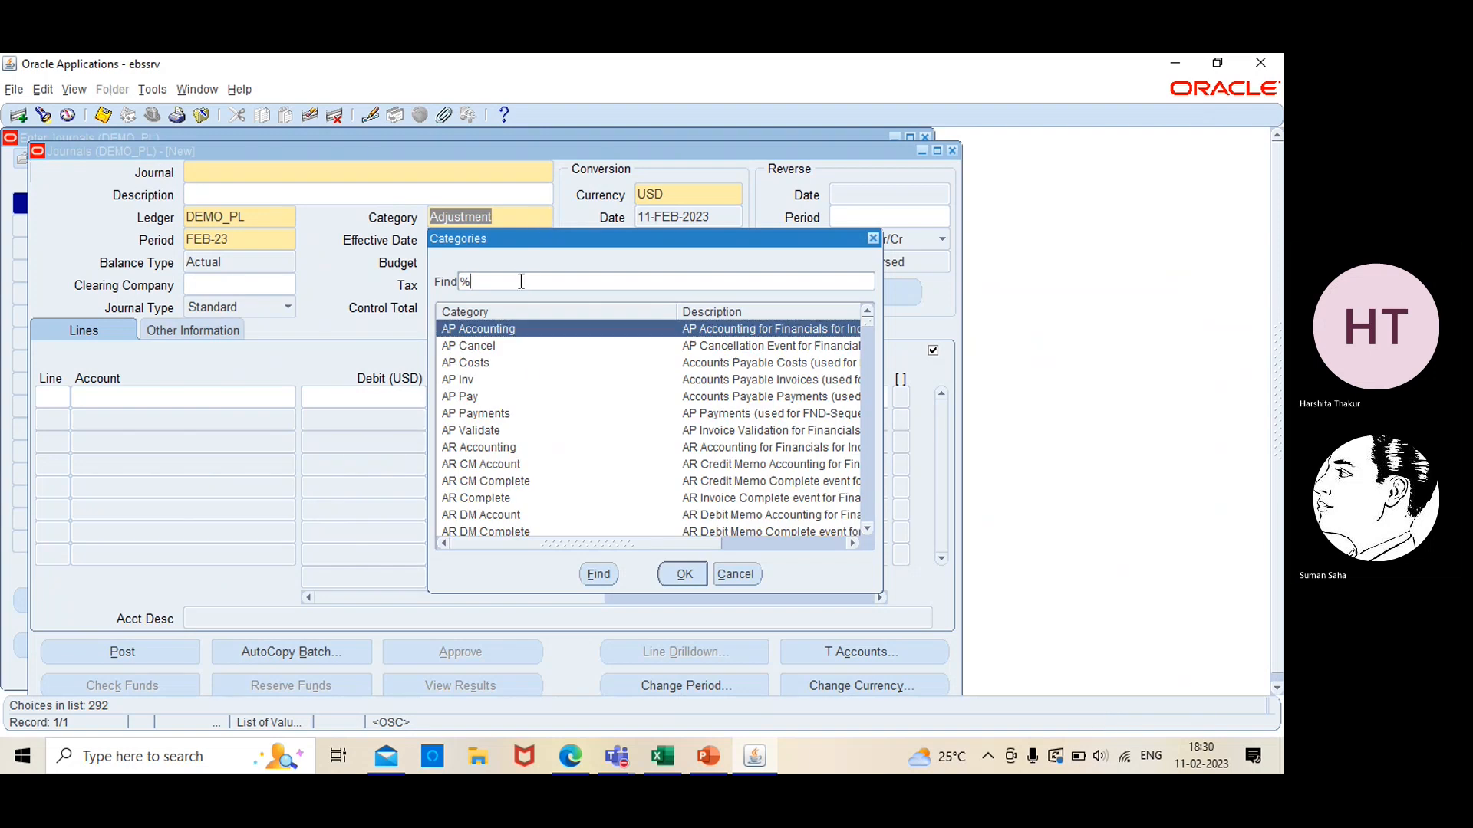
text(test)
key(Return)
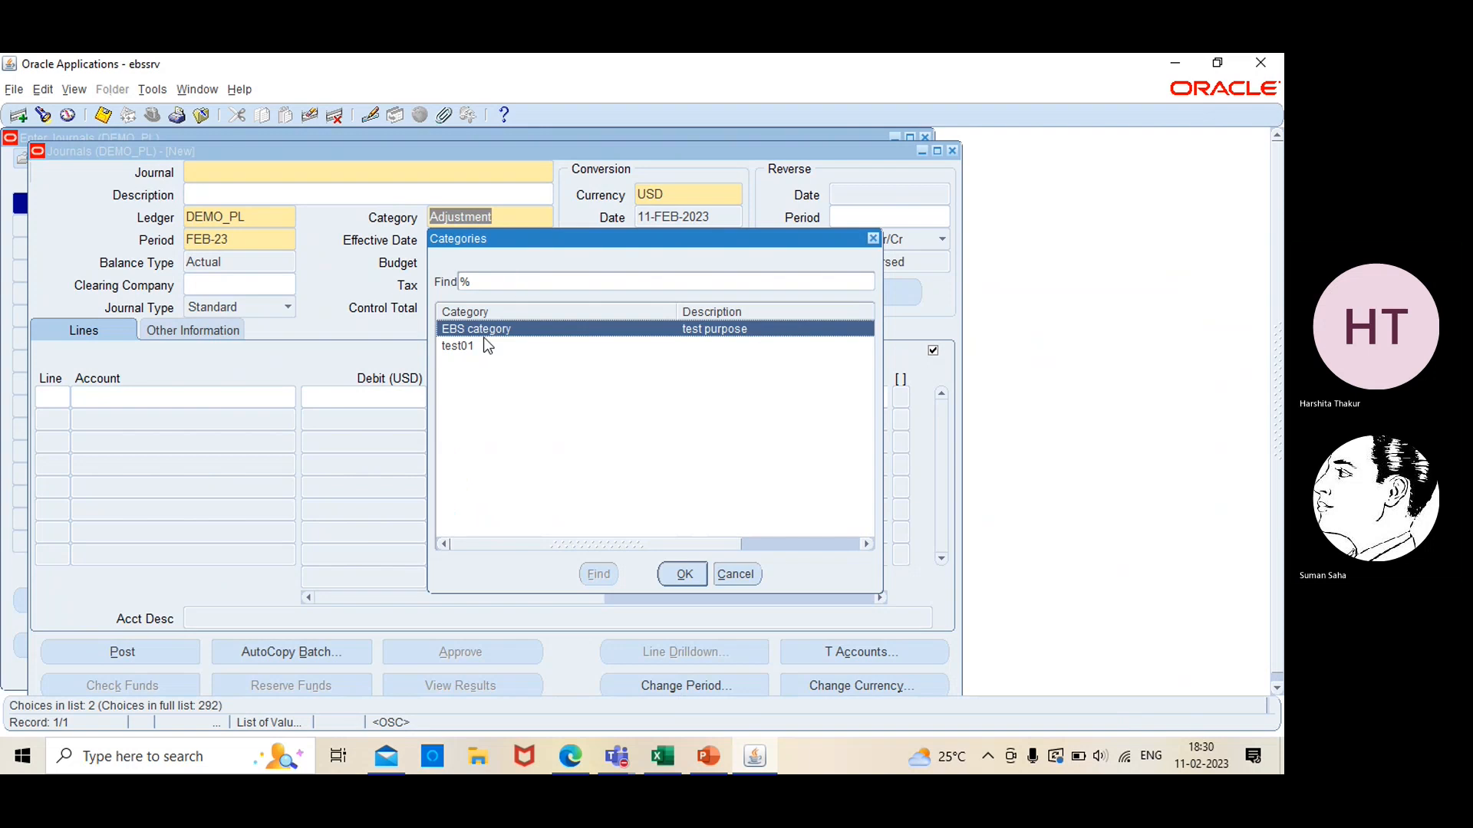
click(484, 346)
click(685, 579)
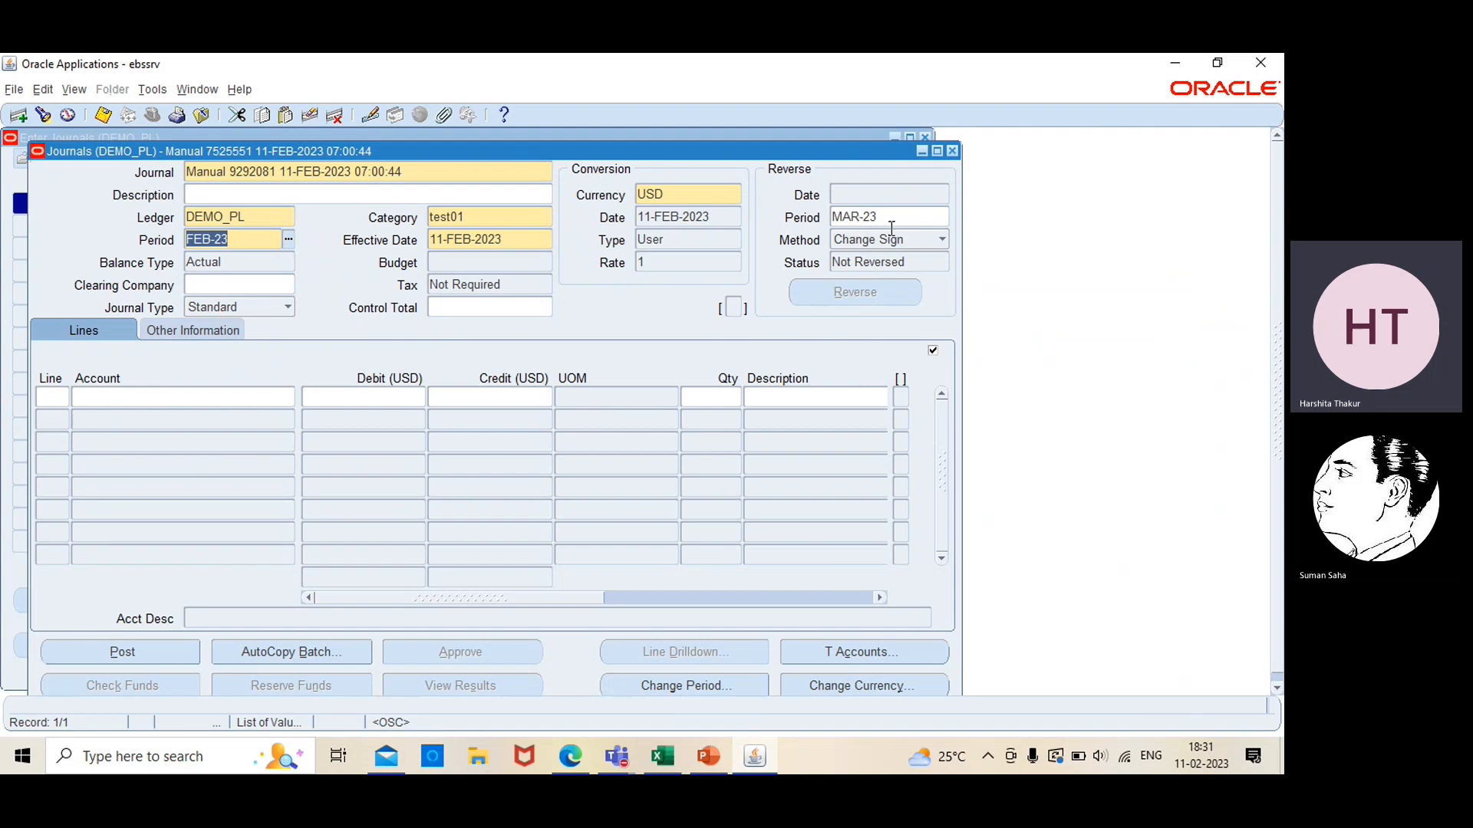
Set the journal's period to JAN-23
click(289, 241)
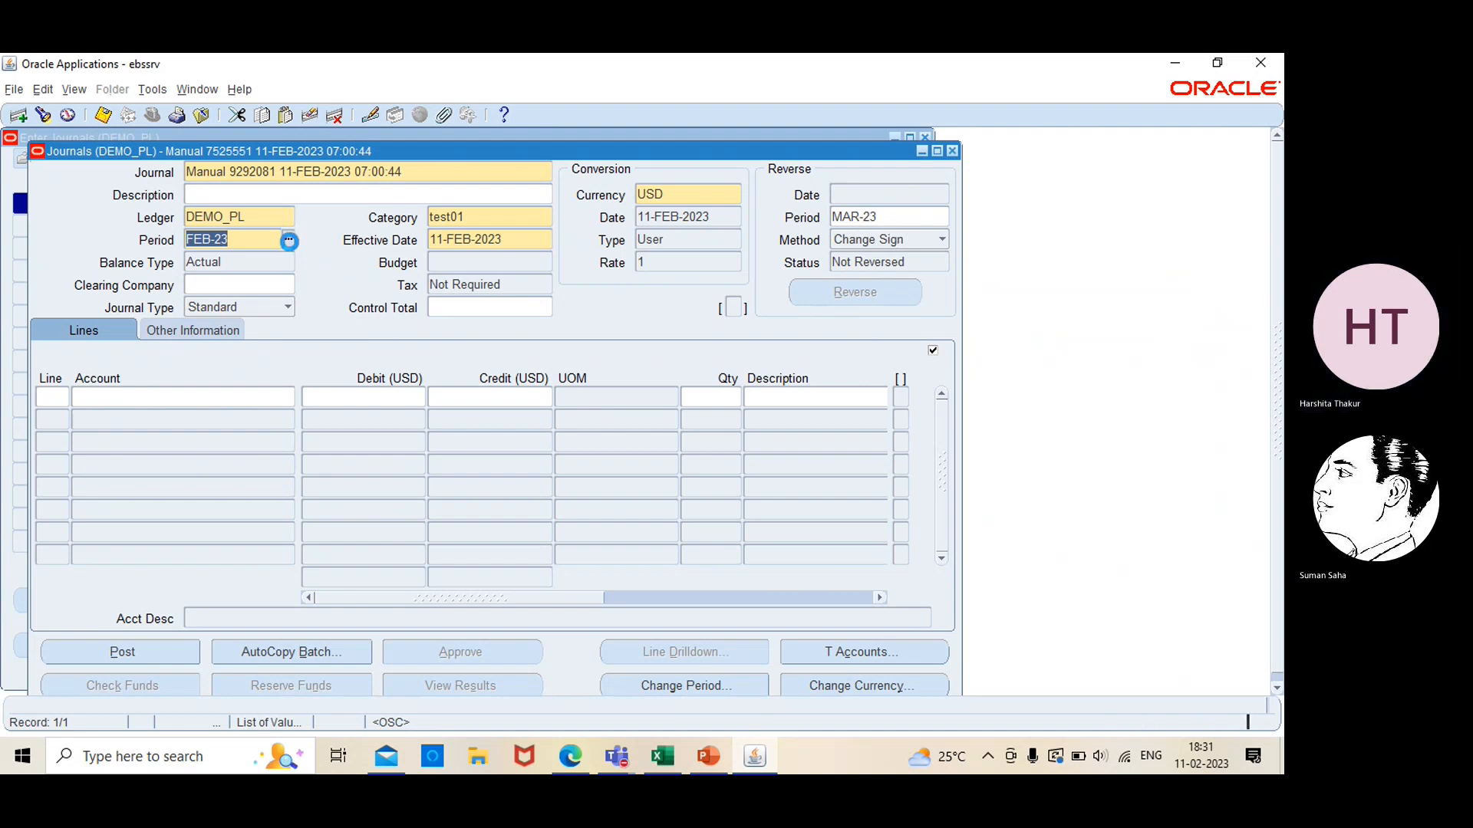
click(230, 385)
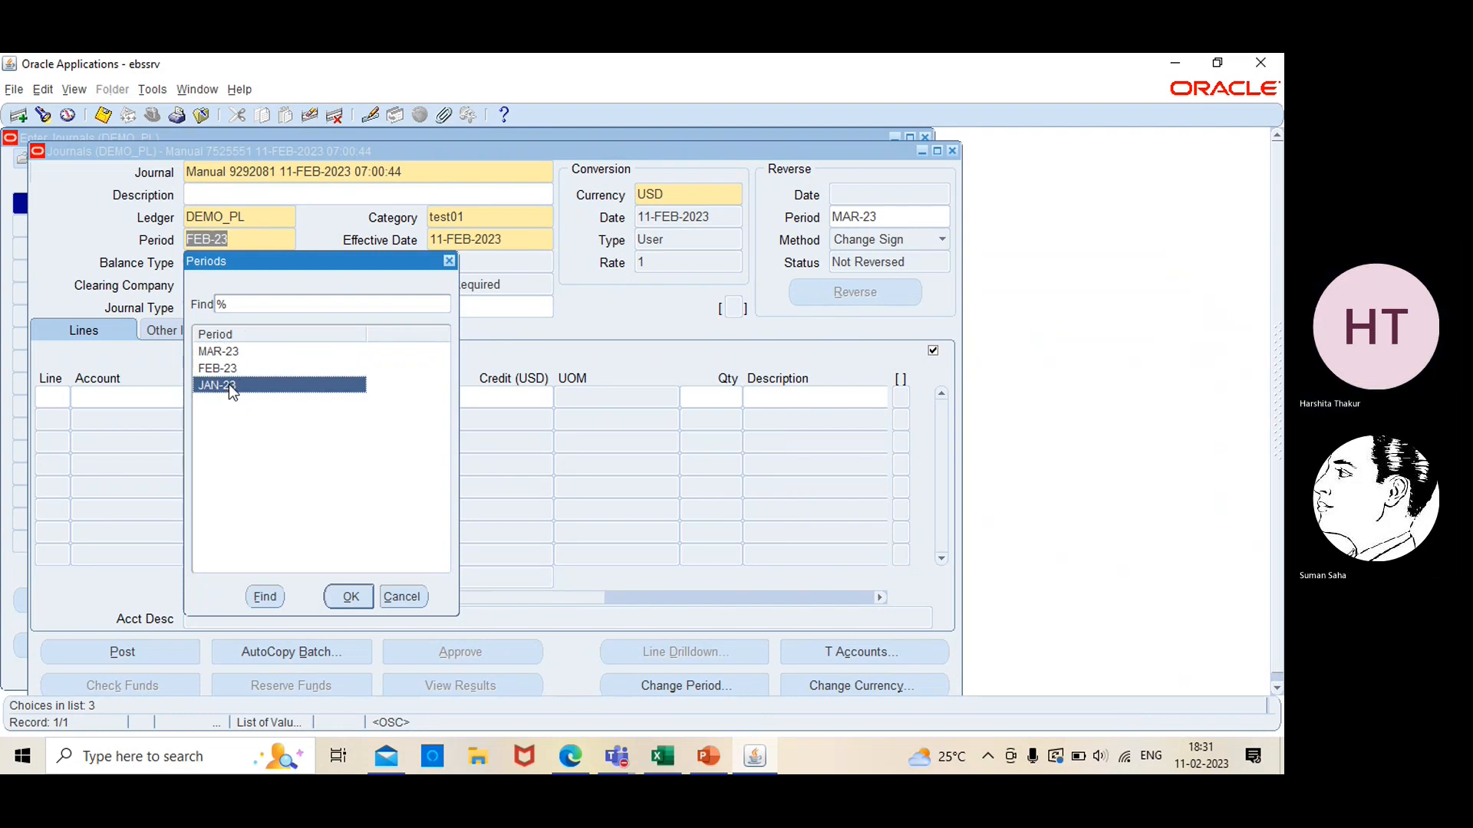
click(342, 598)
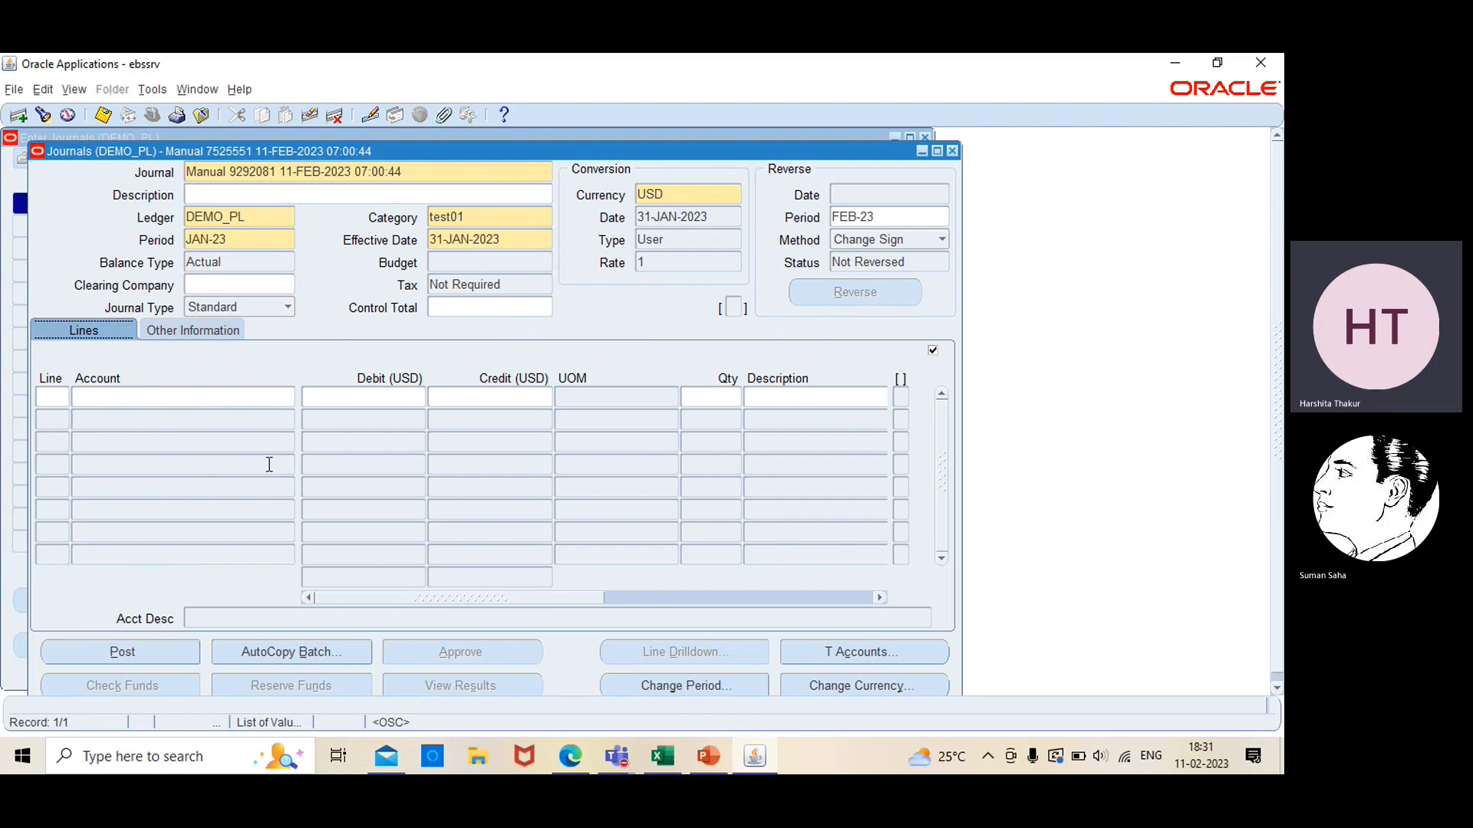
Add journal line 1 and set company 00 and department 000 for its account combination
click(64, 400)
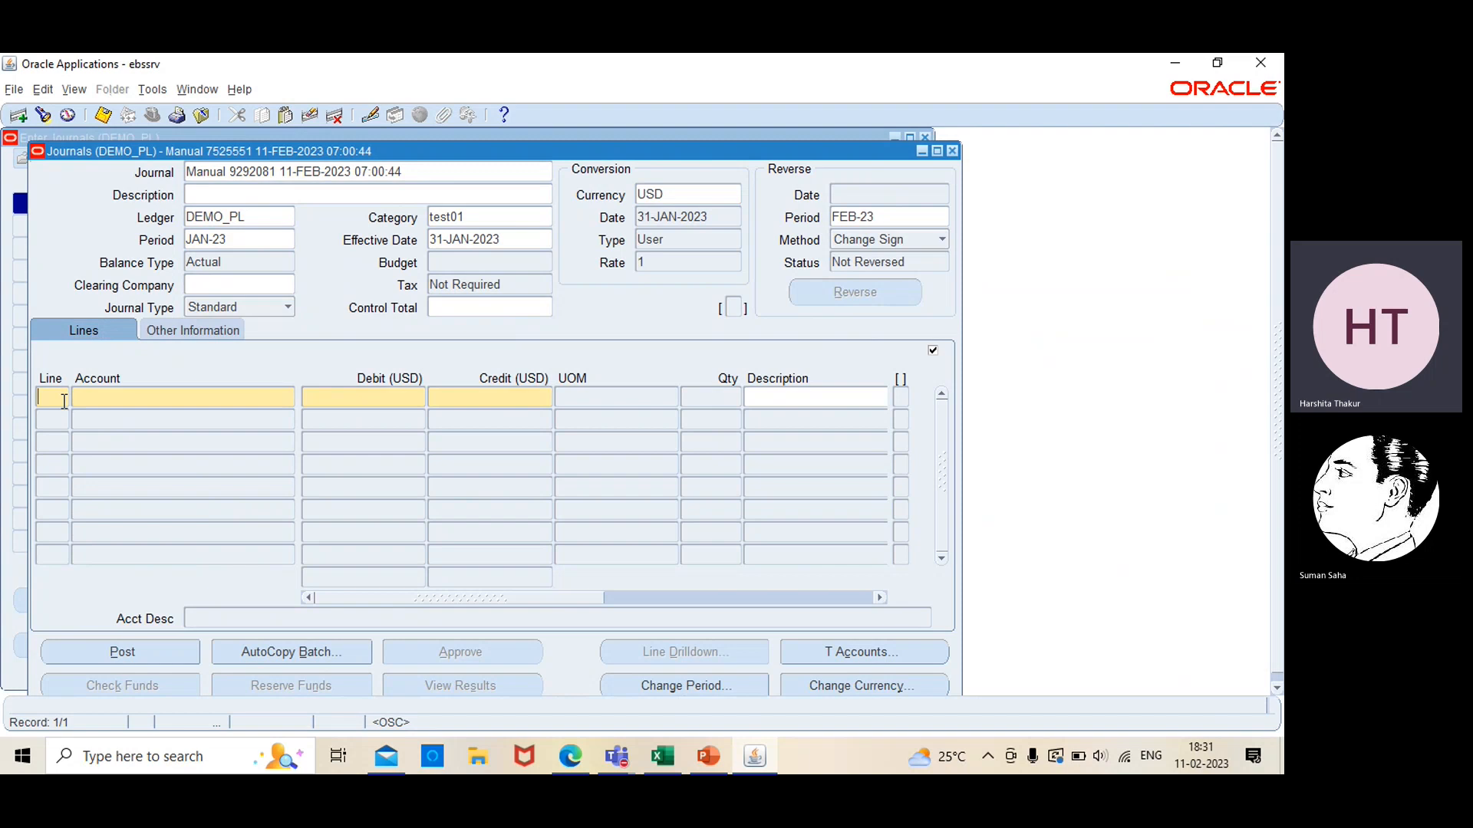
click(145, 400)
click(288, 398)
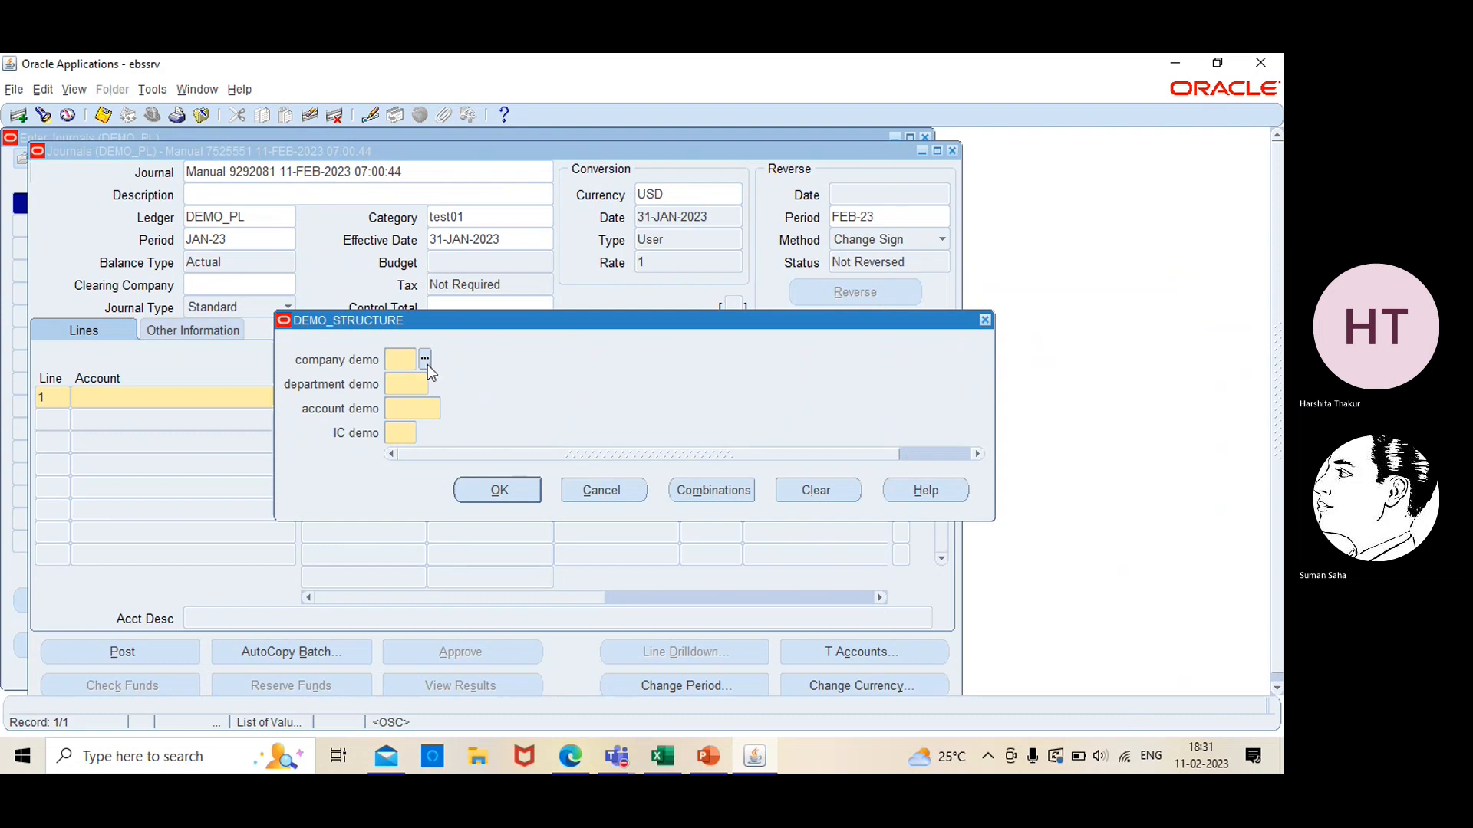
click(427, 365)
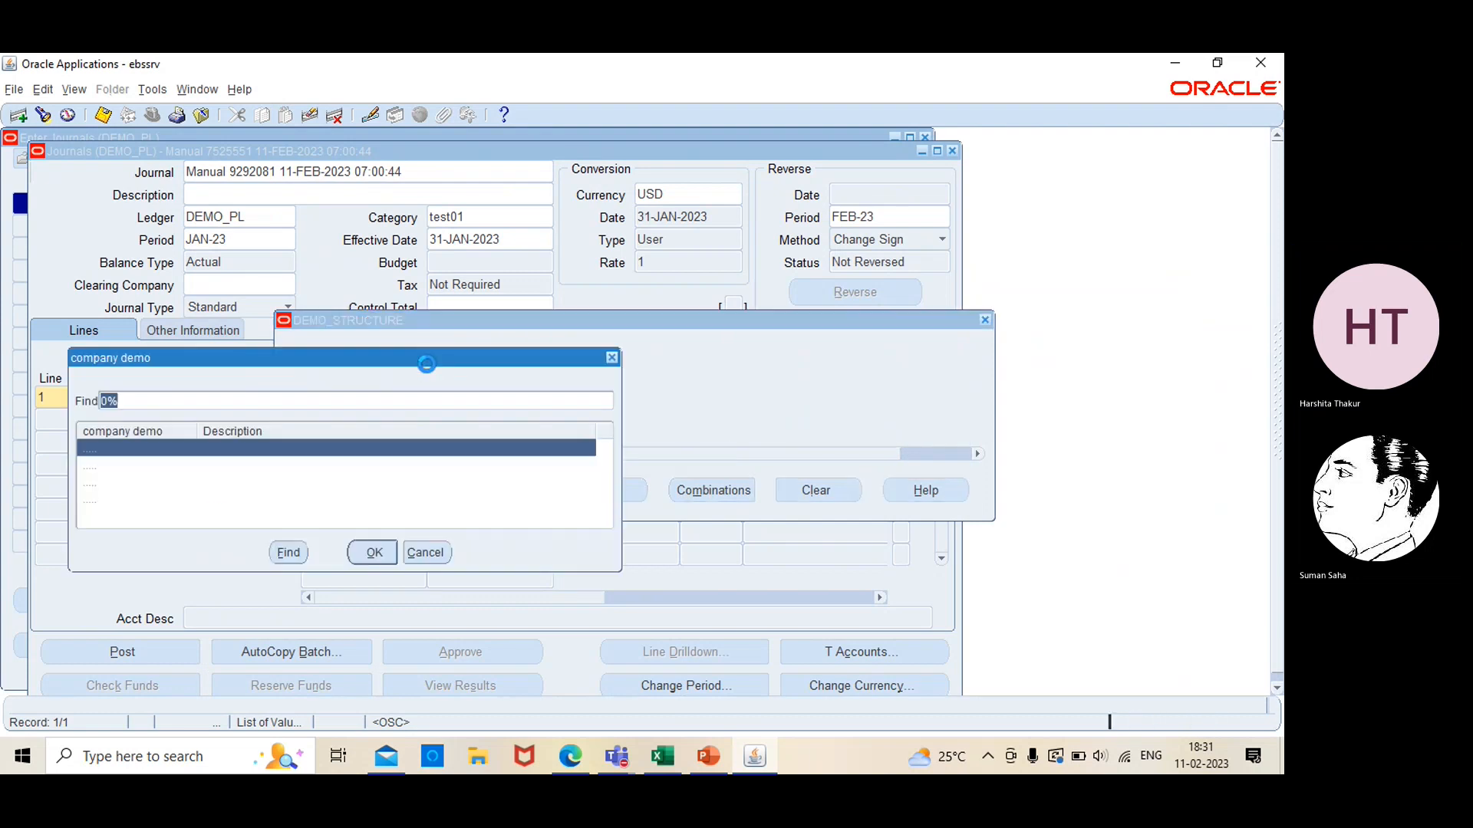
click(369, 554)
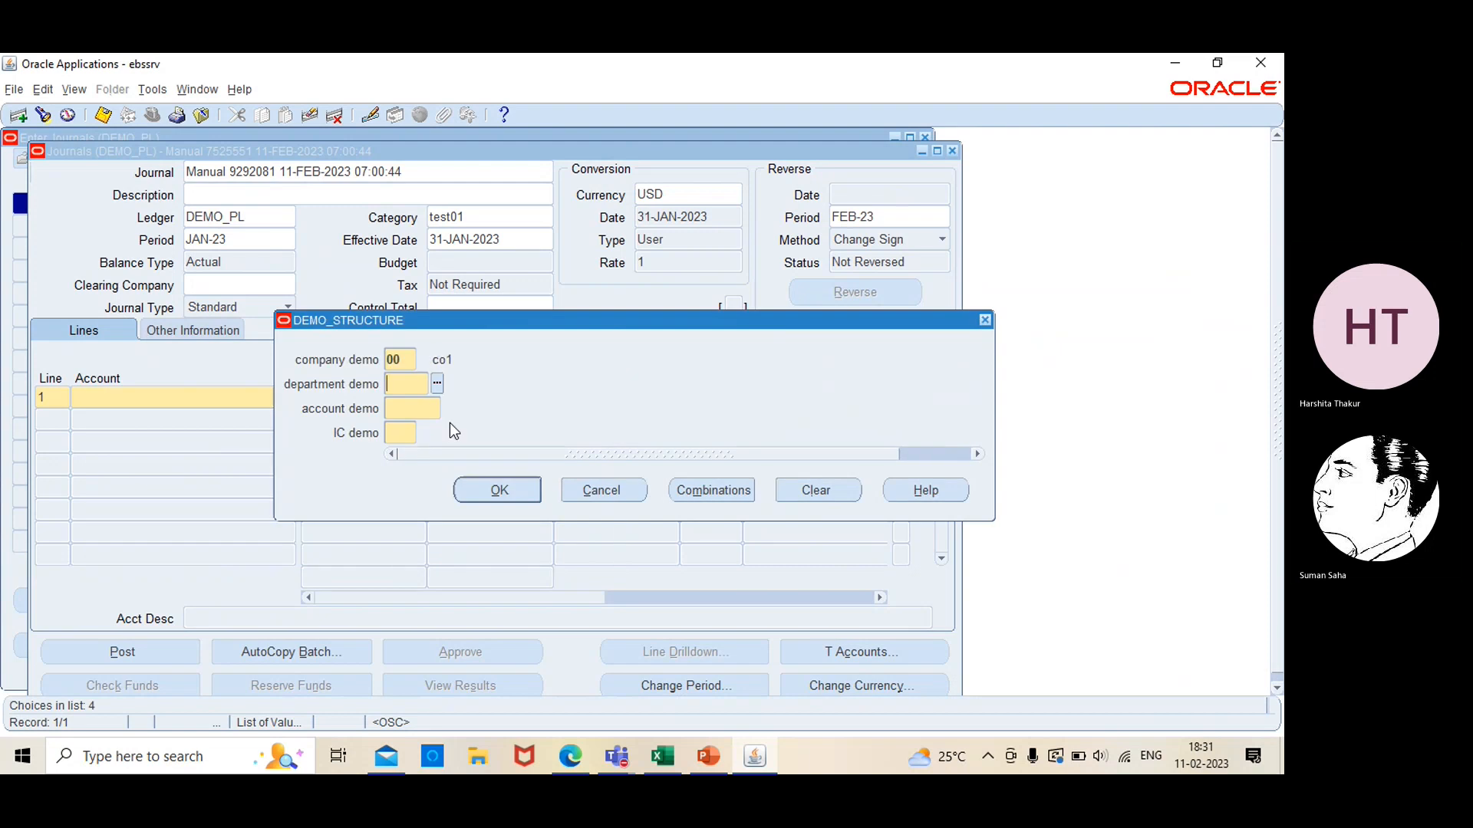
click(436, 385)
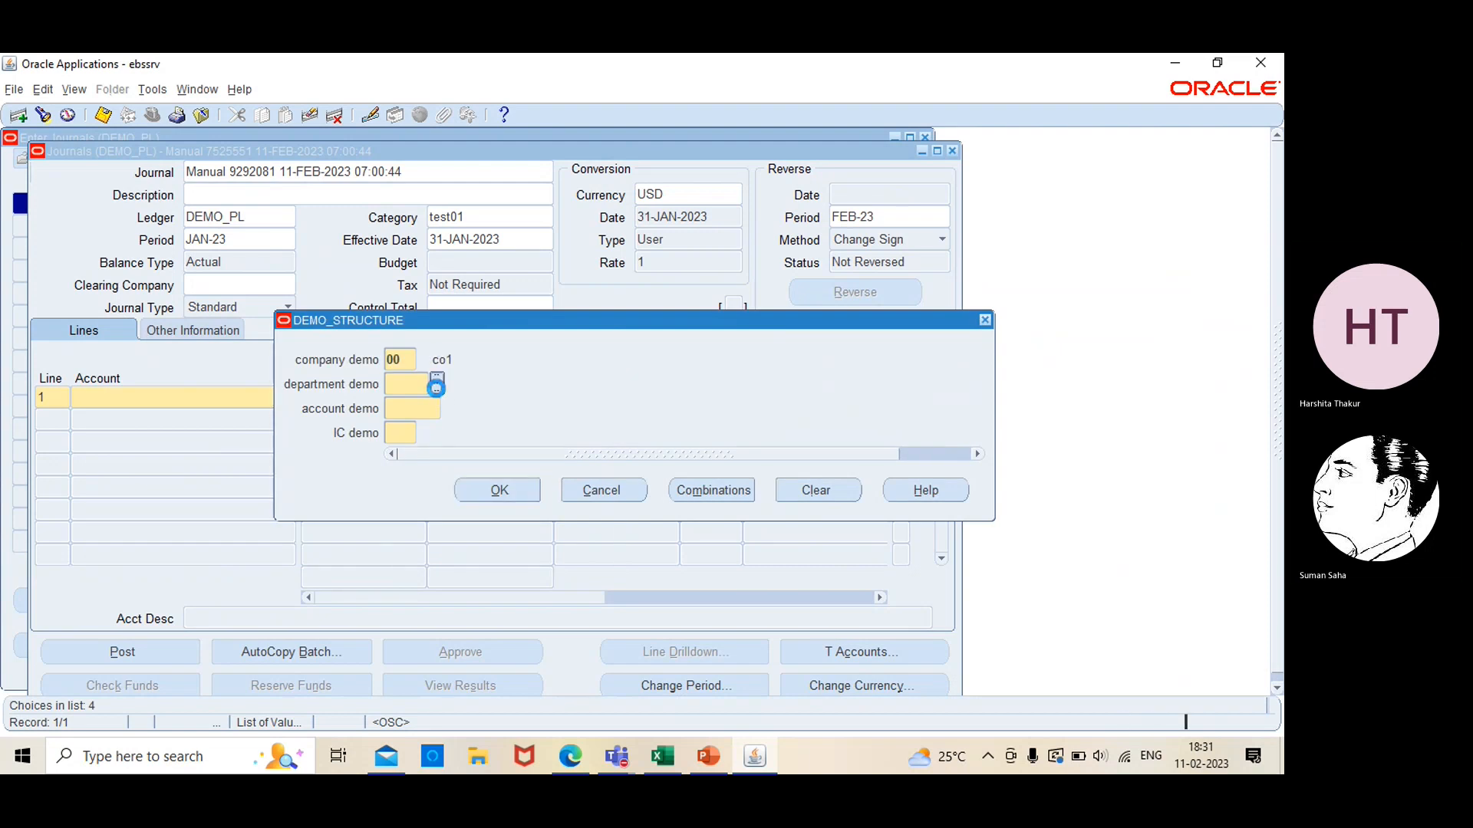
click(358, 558)
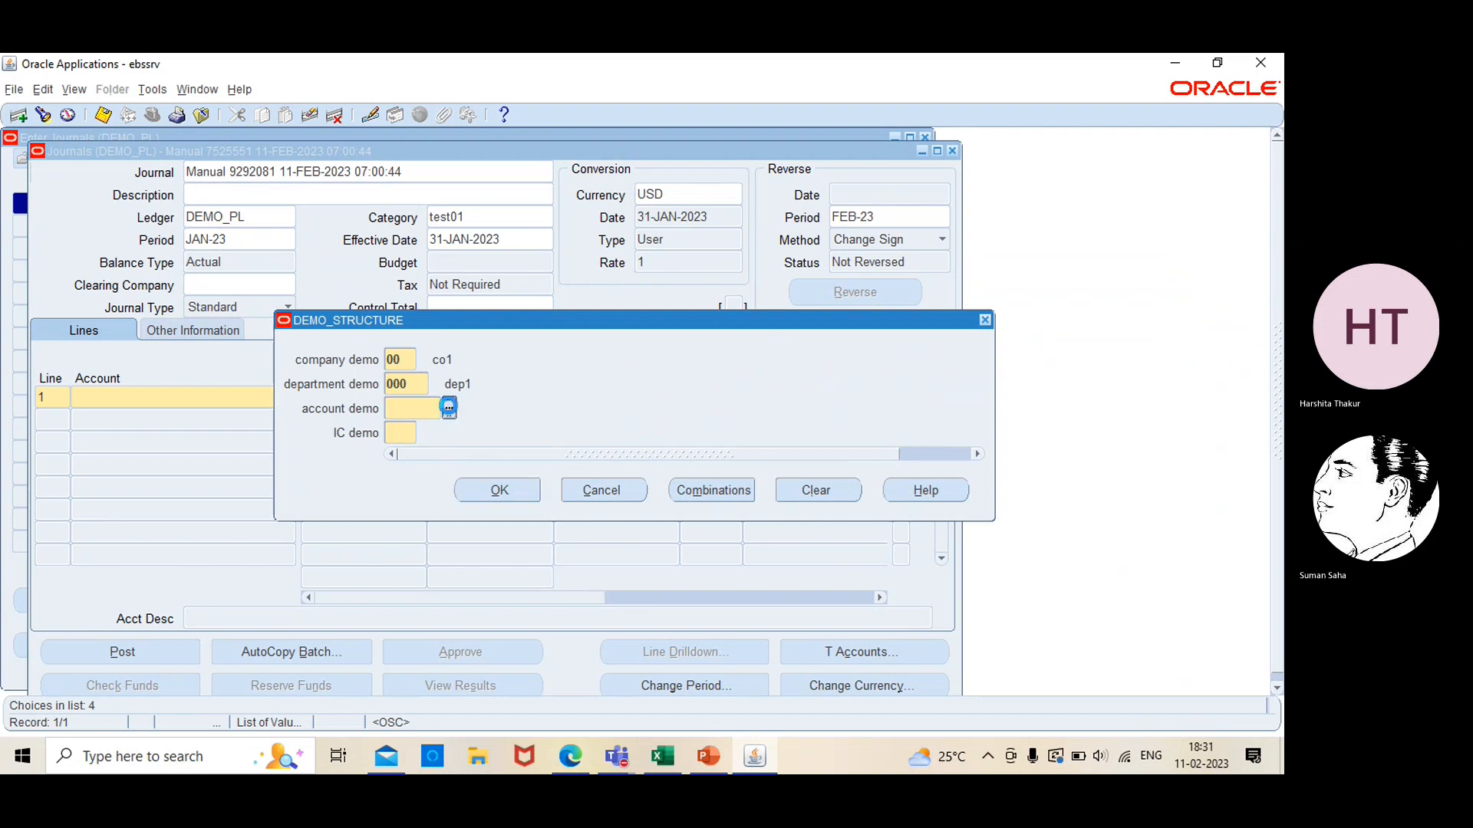
Complete line 1's account combination with expense account 0004 and IC 11, and enter a debit of 100
click(449, 408)
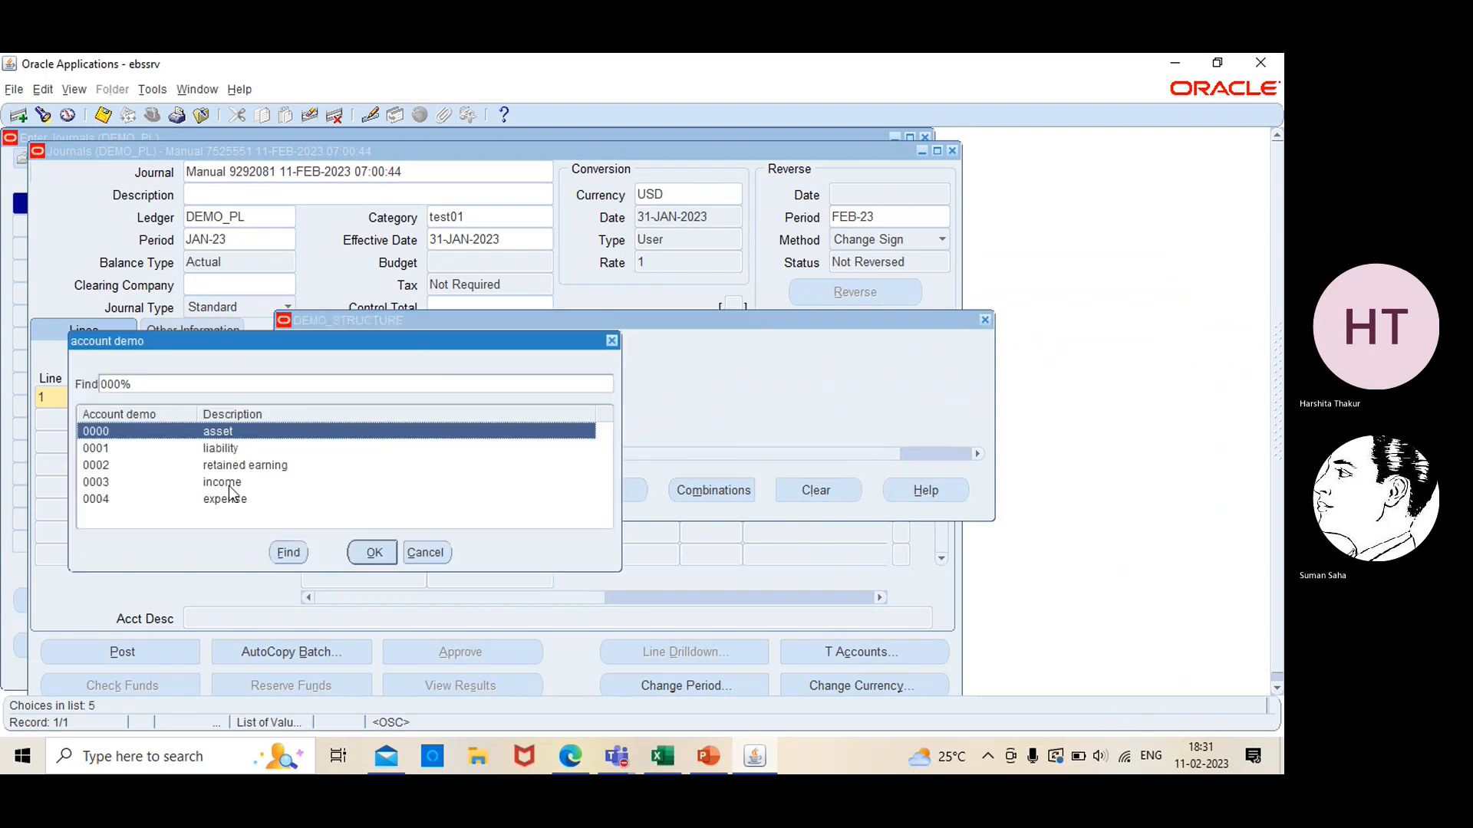
click(227, 501)
click(357, 549)
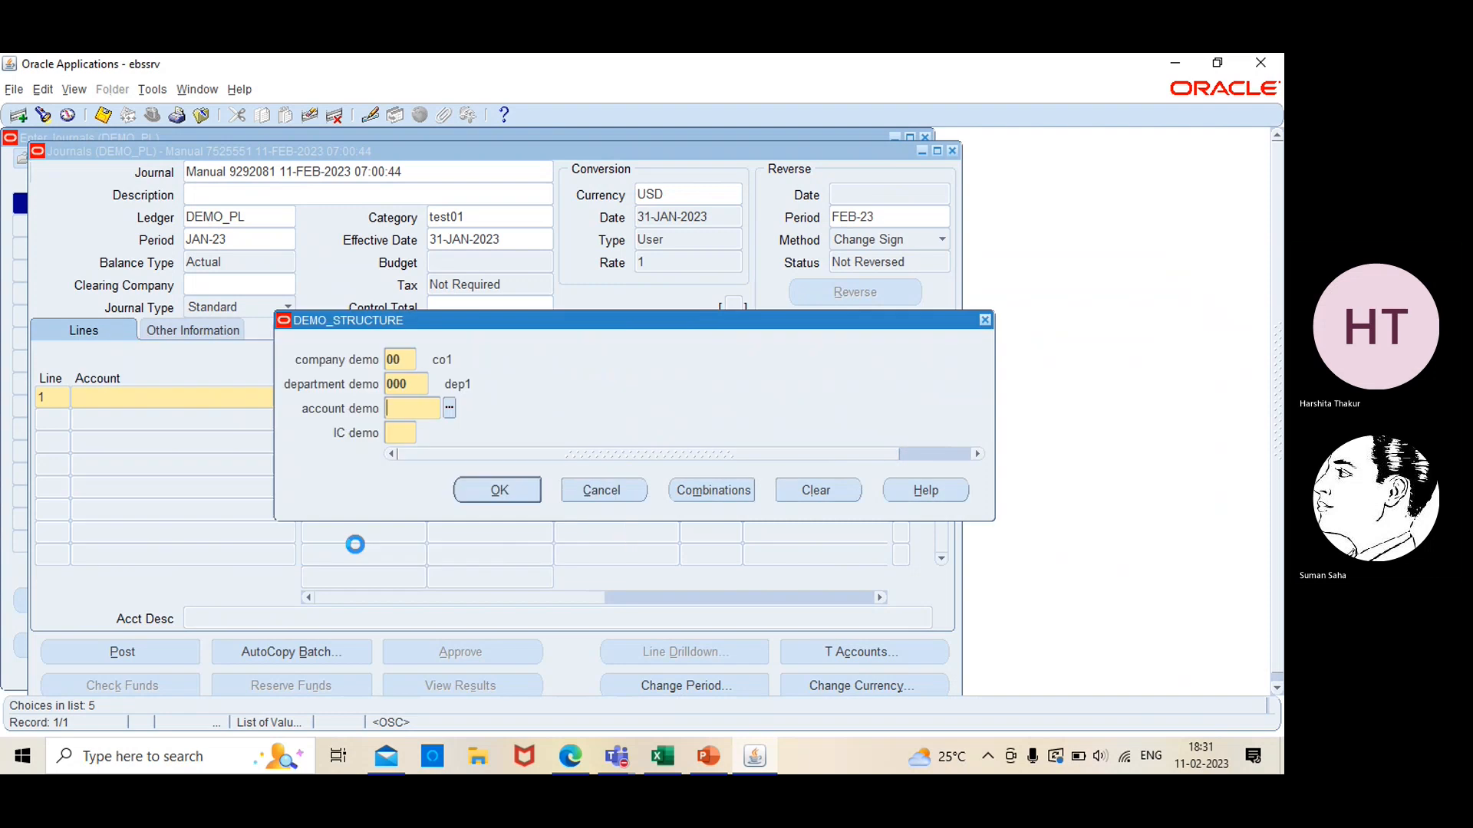
click(425, 434)
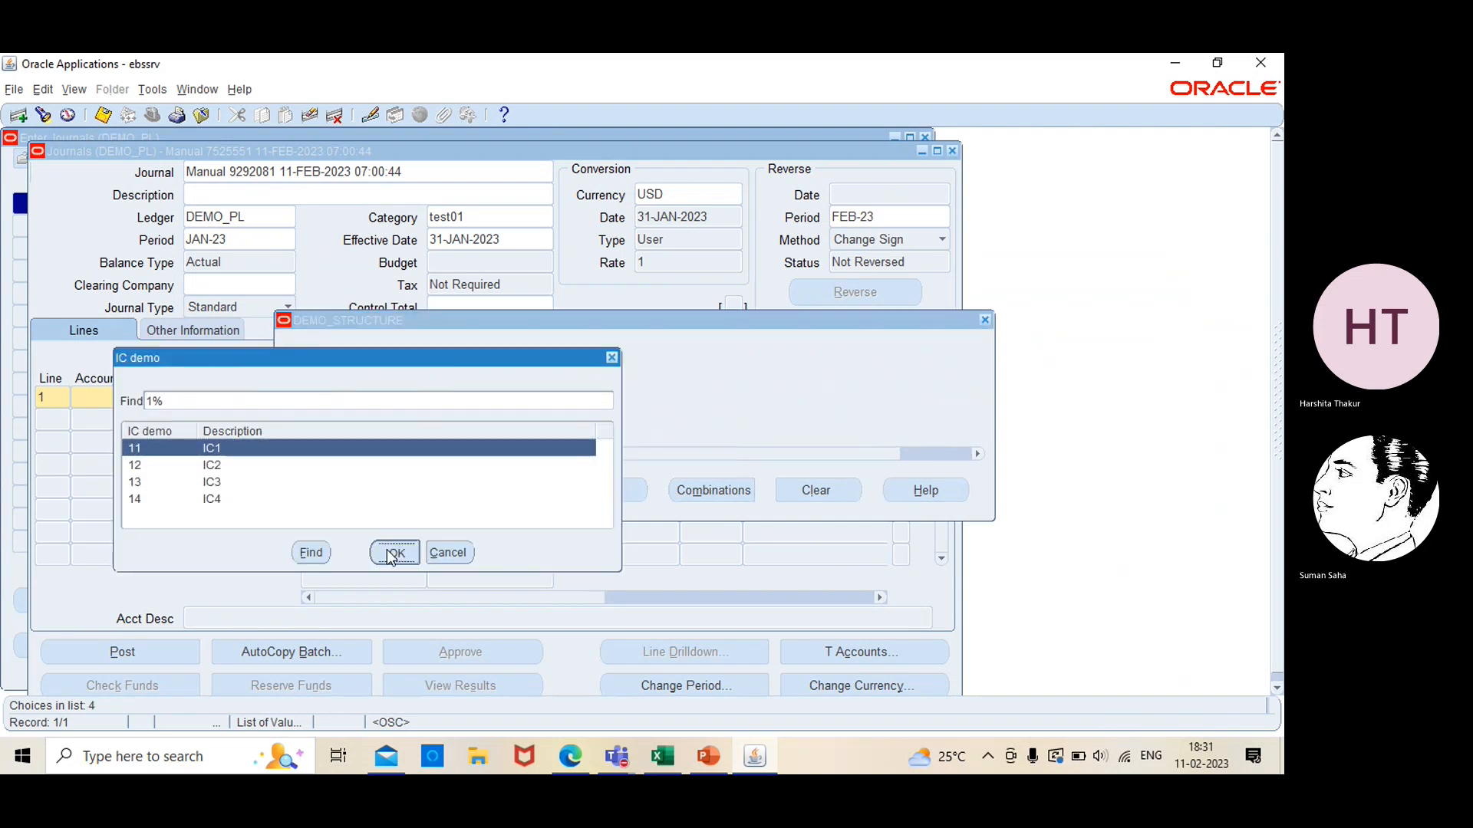
click(393, 552)
click(500, 492)
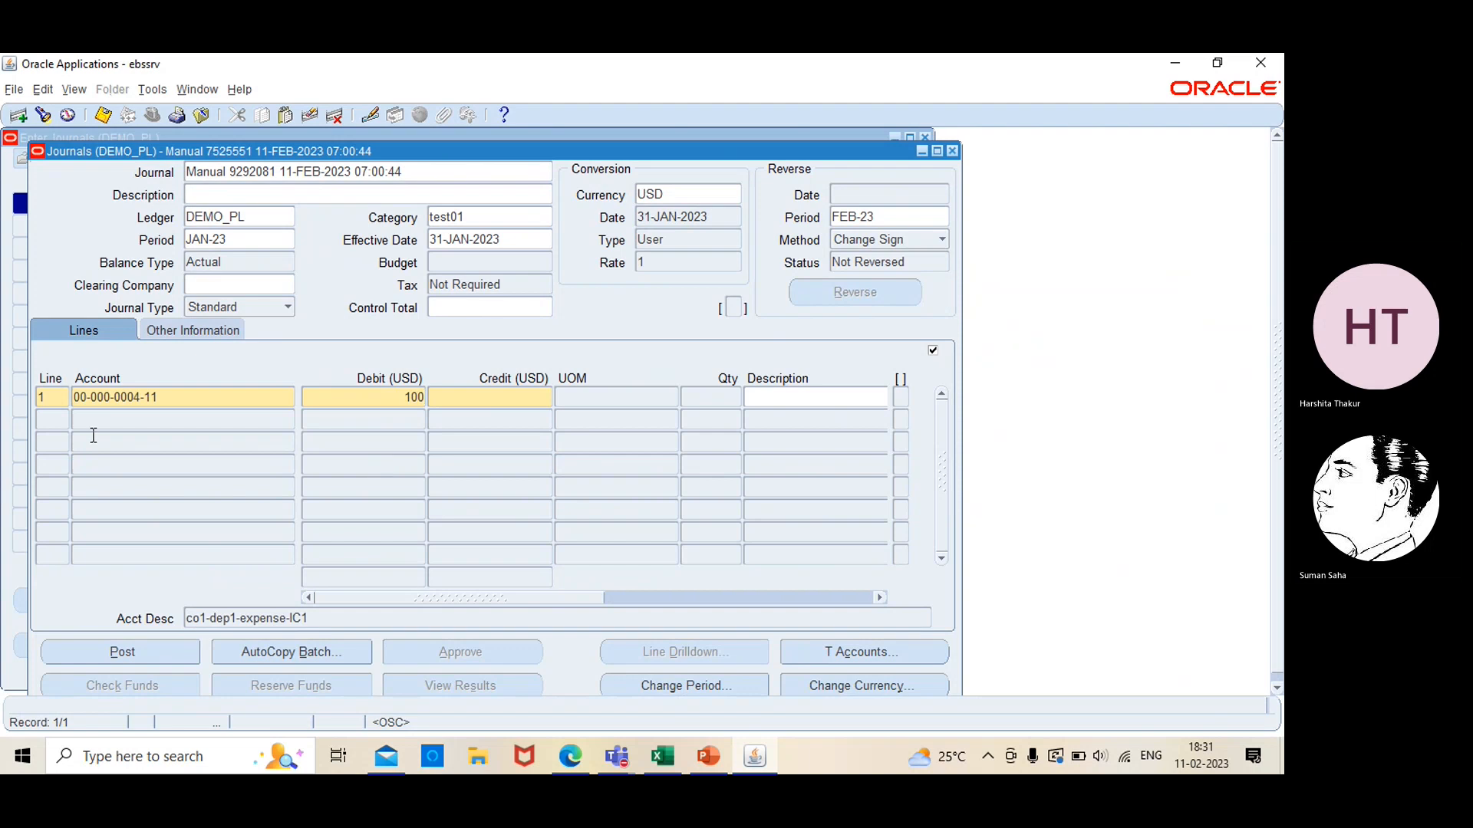
Add journal line 2 with company 00, department 000, asset account 0000 and IC 11, and enter a credit of 100
click(49, 421)
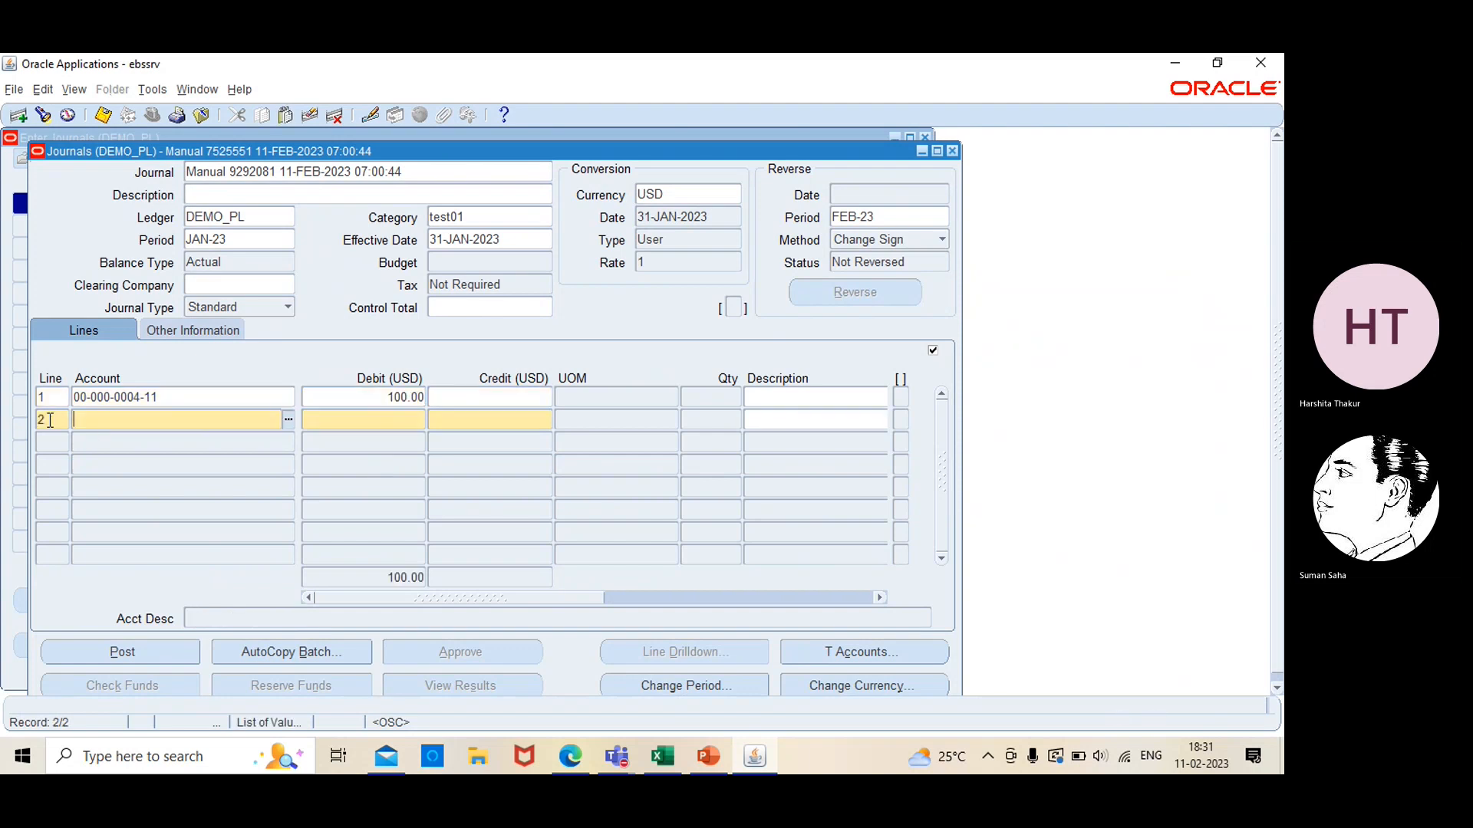
click(289, 422)
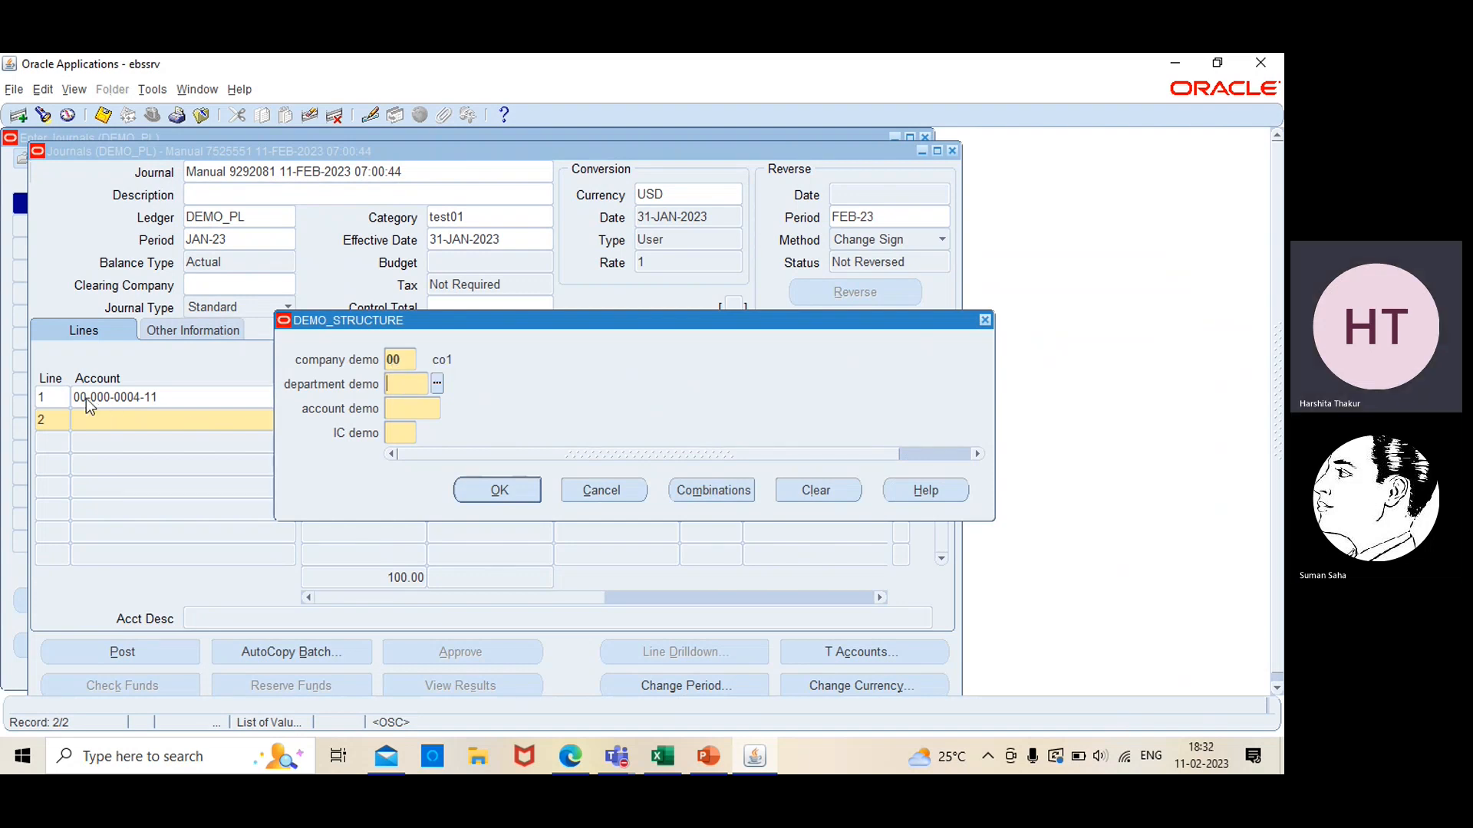
click(436, 384)
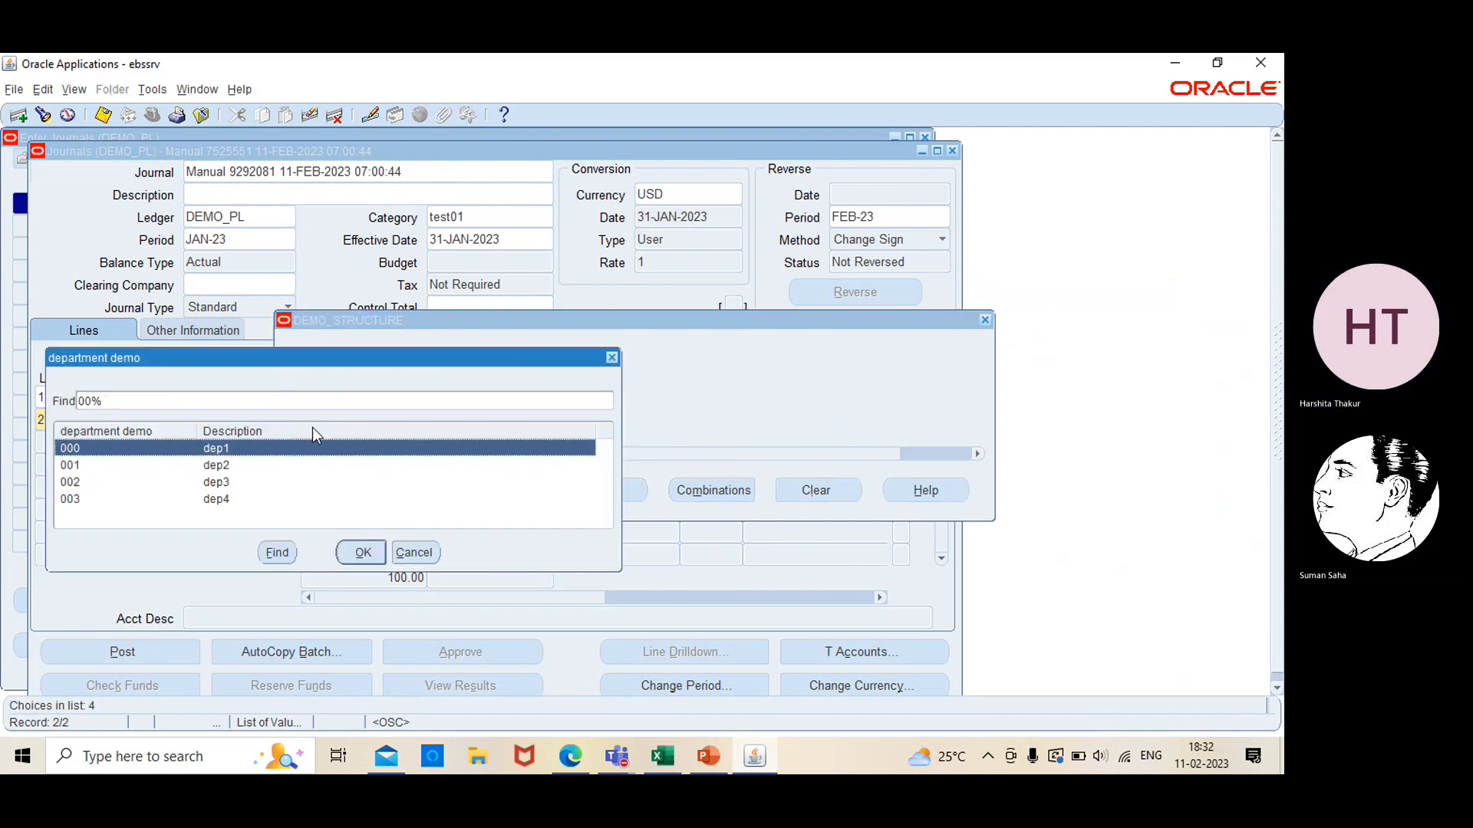
click(363, 553)
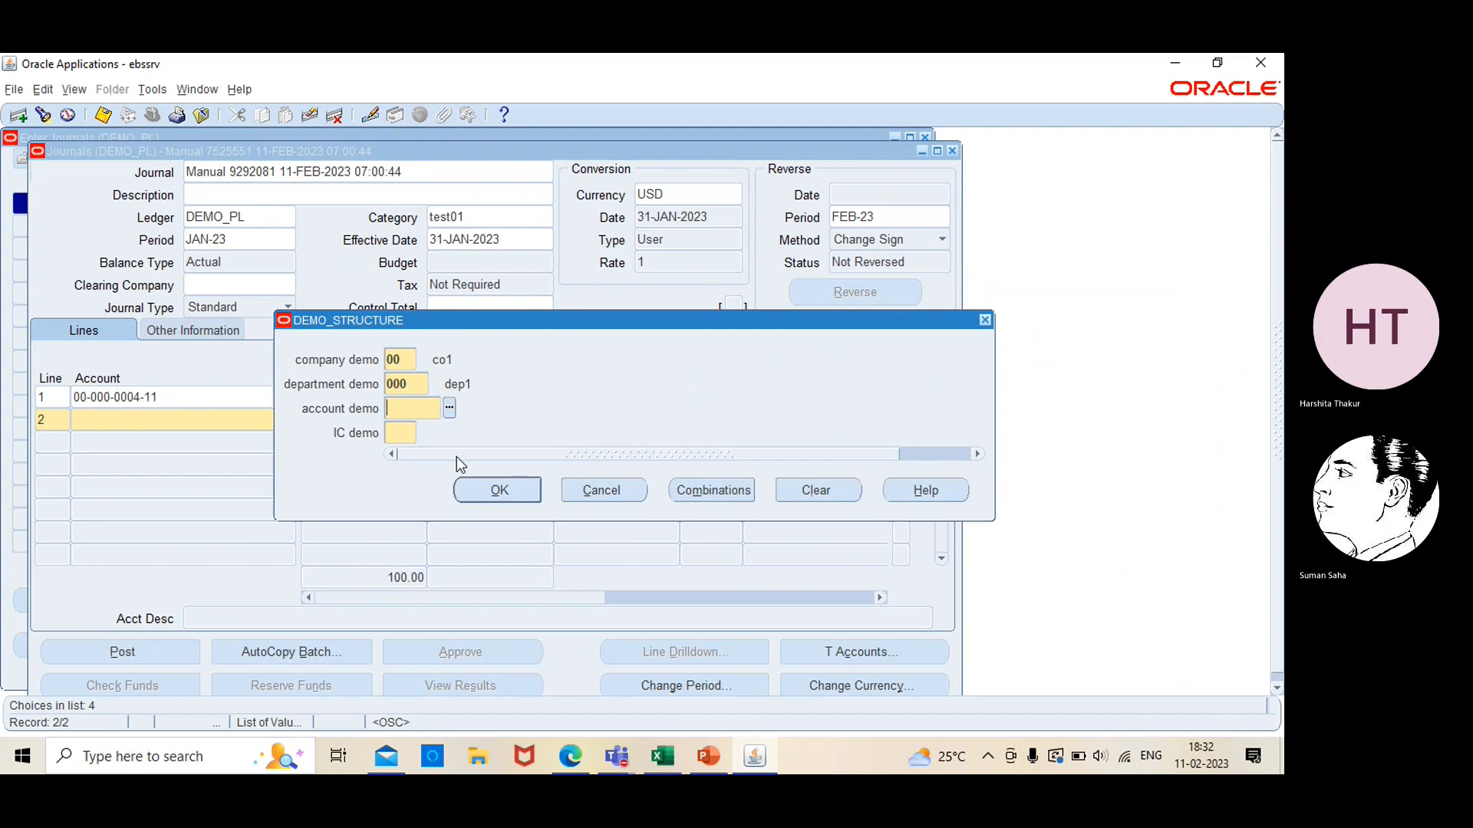
click(450, 408)
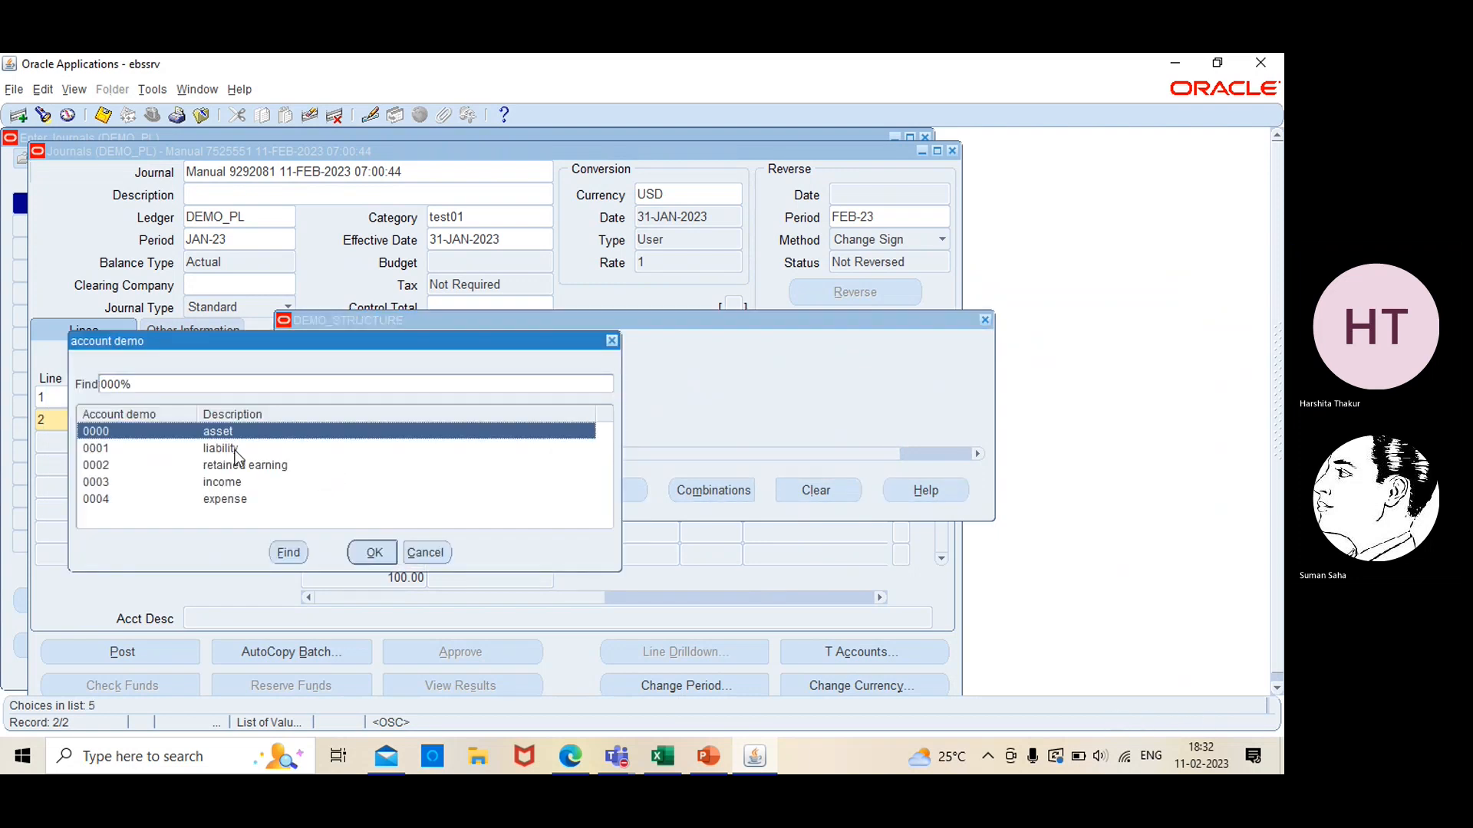
click(365, 554)
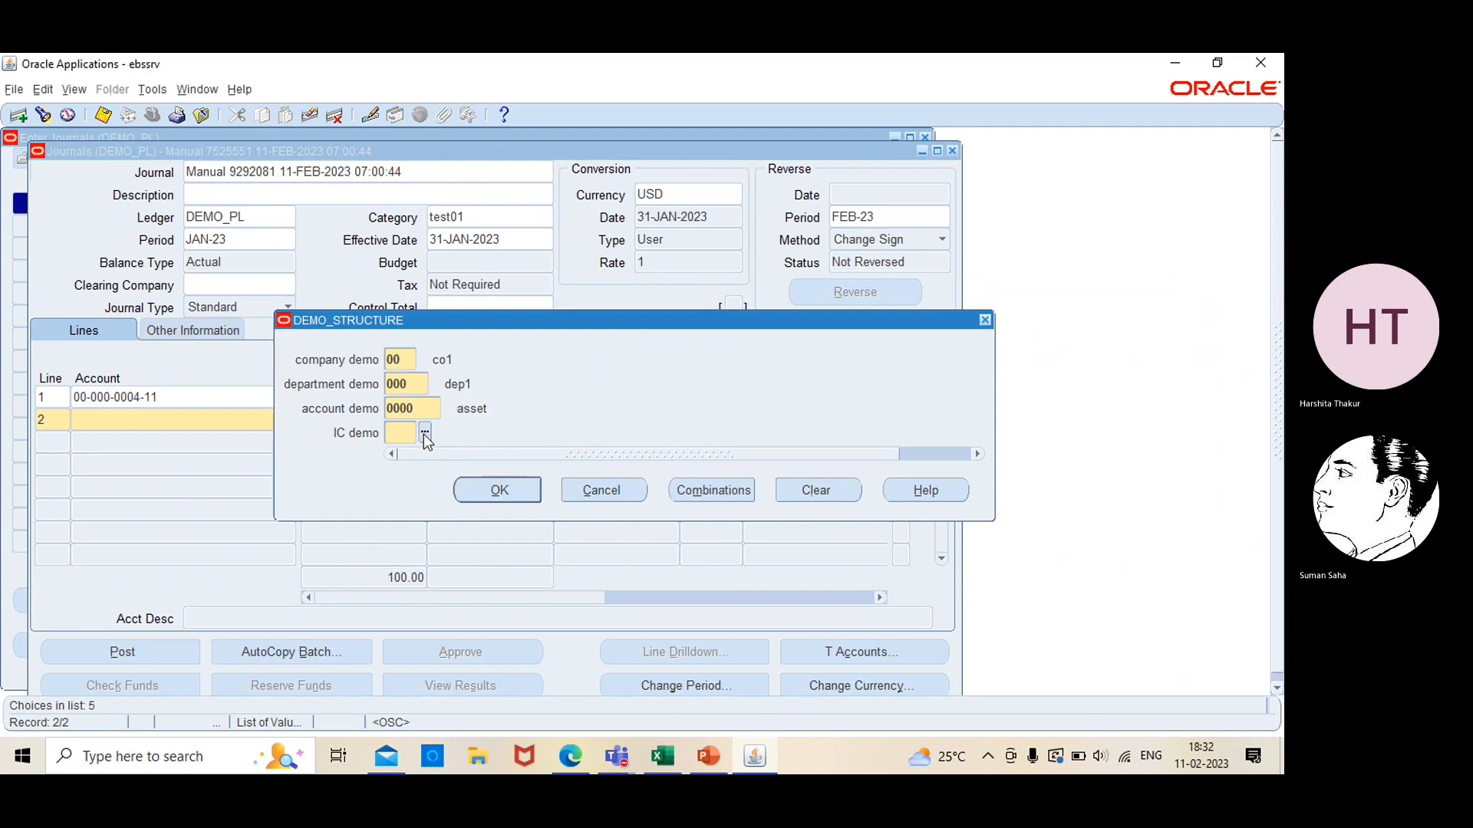
click(424, 434)
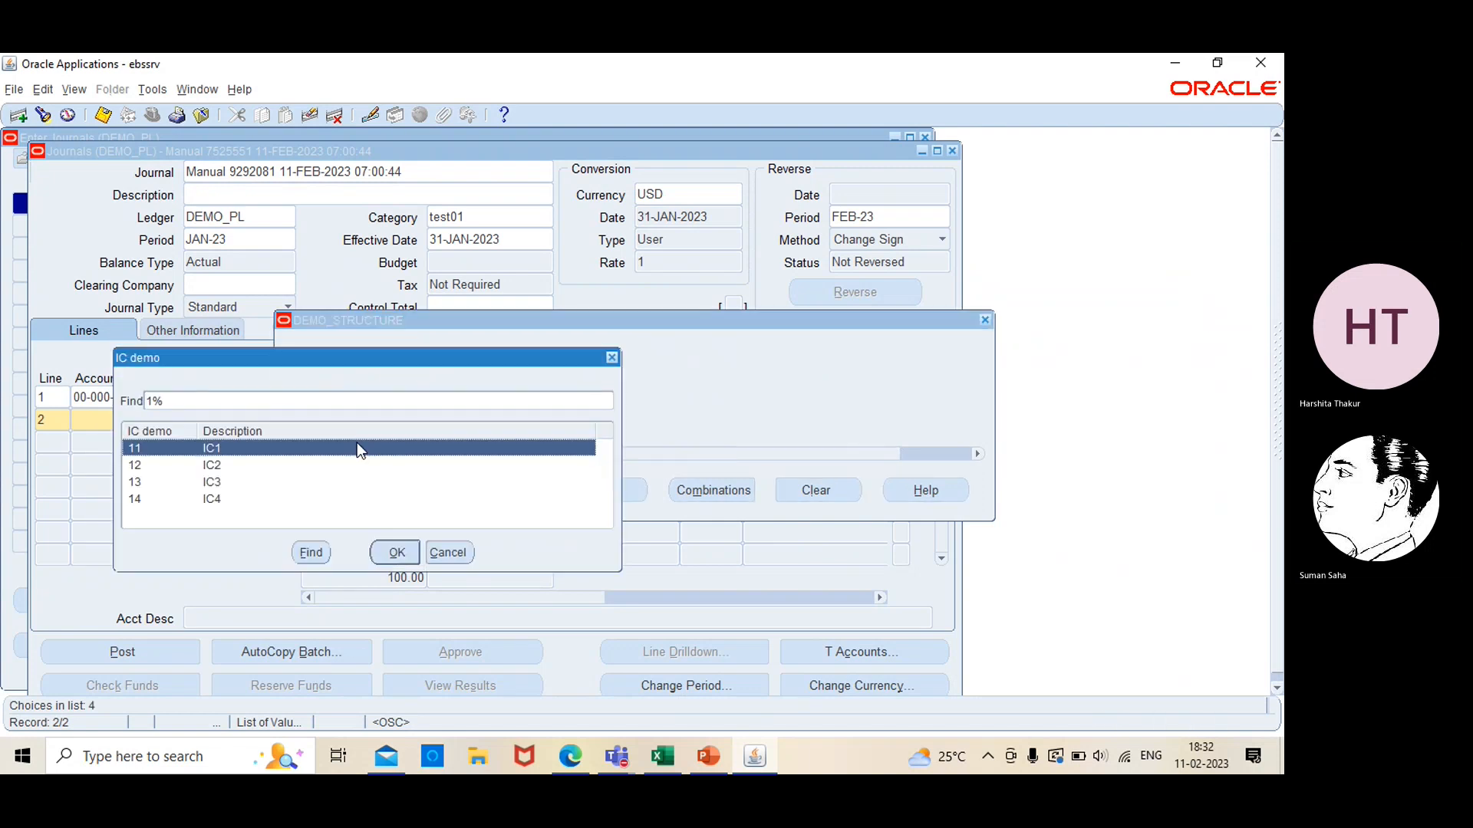
click(393, 553)
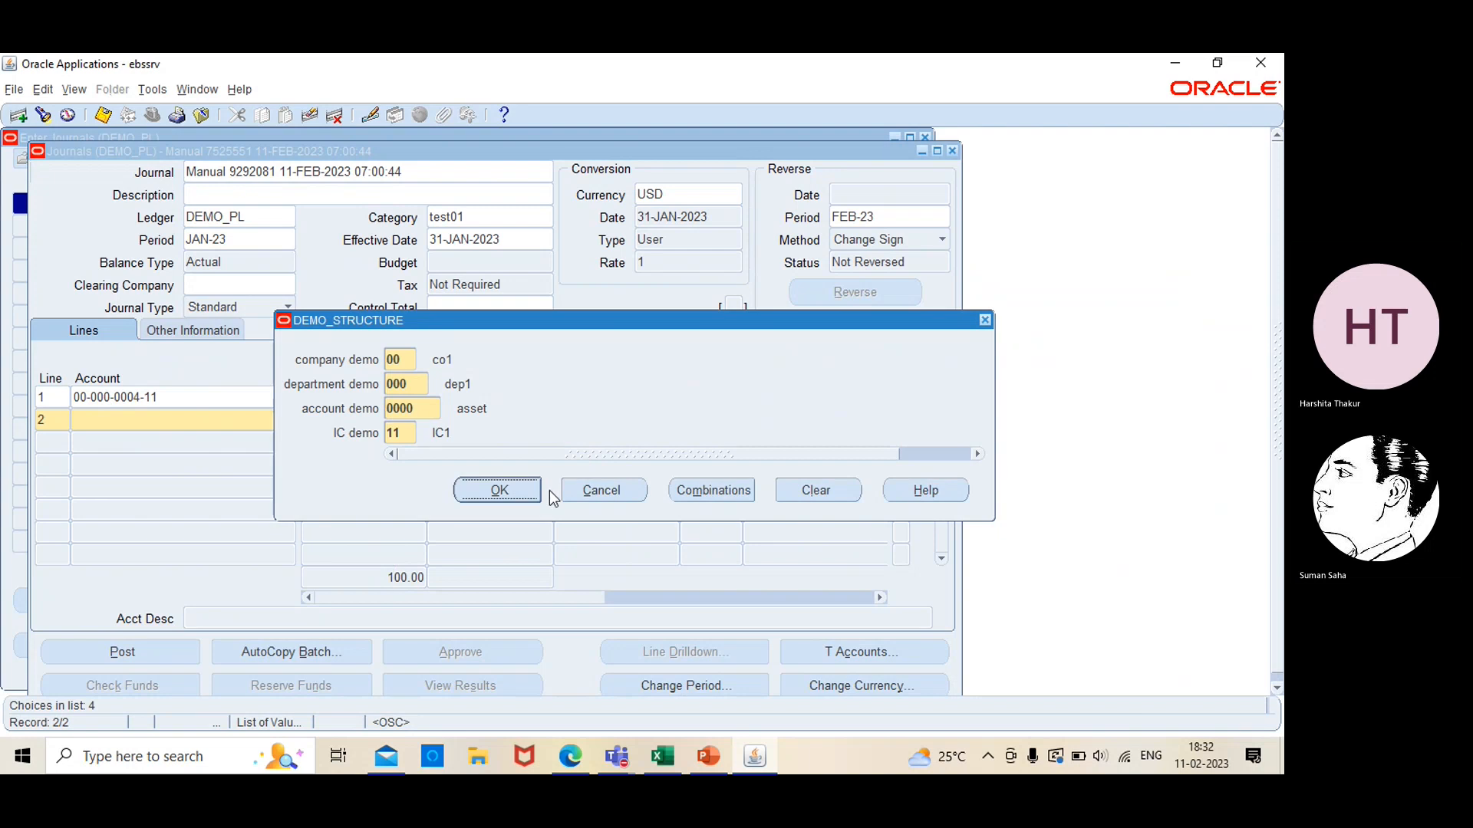
click(515, 493)
click(502, 417)
text(100)
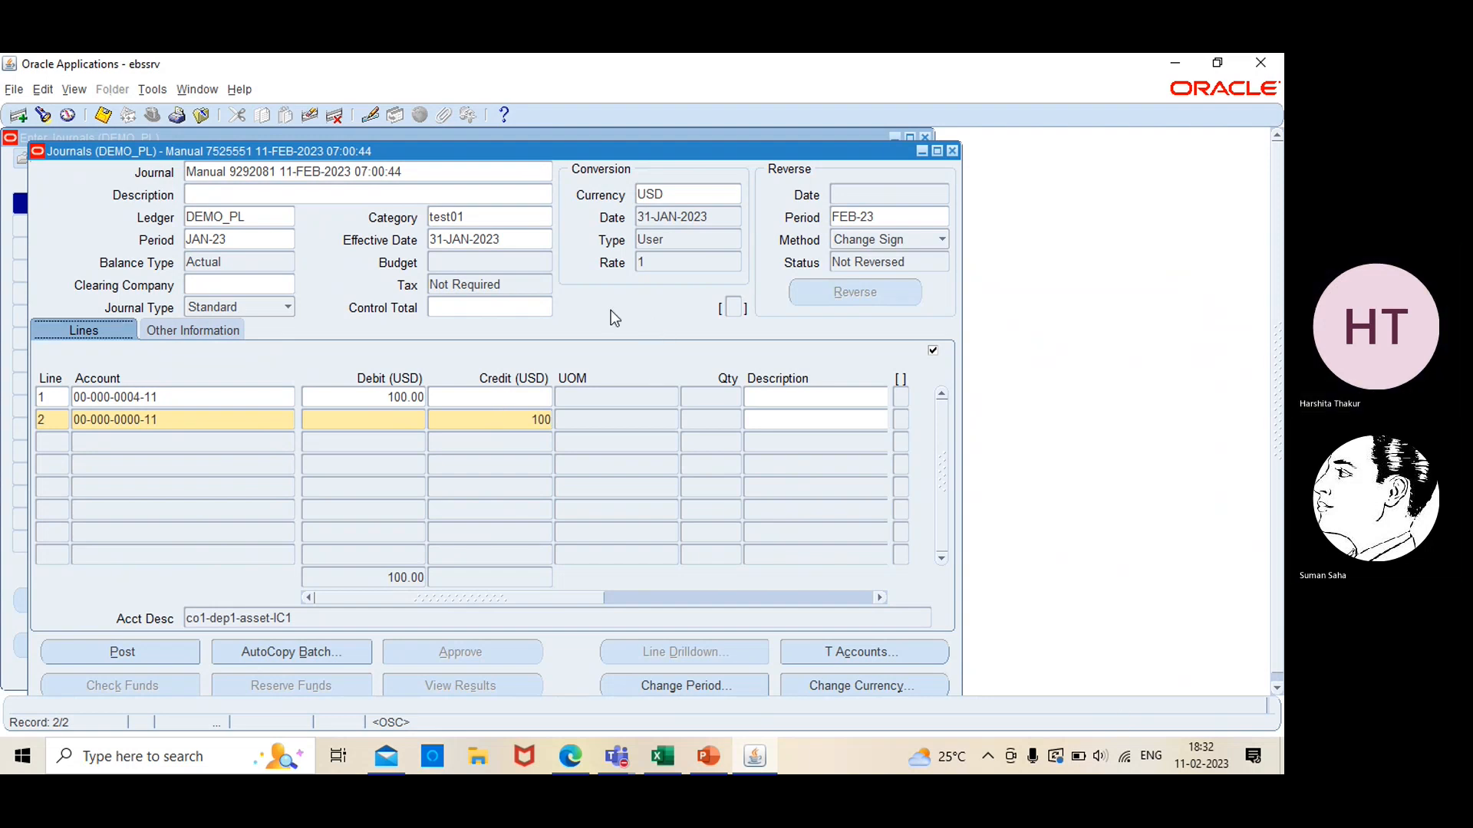
Set the journal's effective date to 03-JAN-2023
click(500, 241)
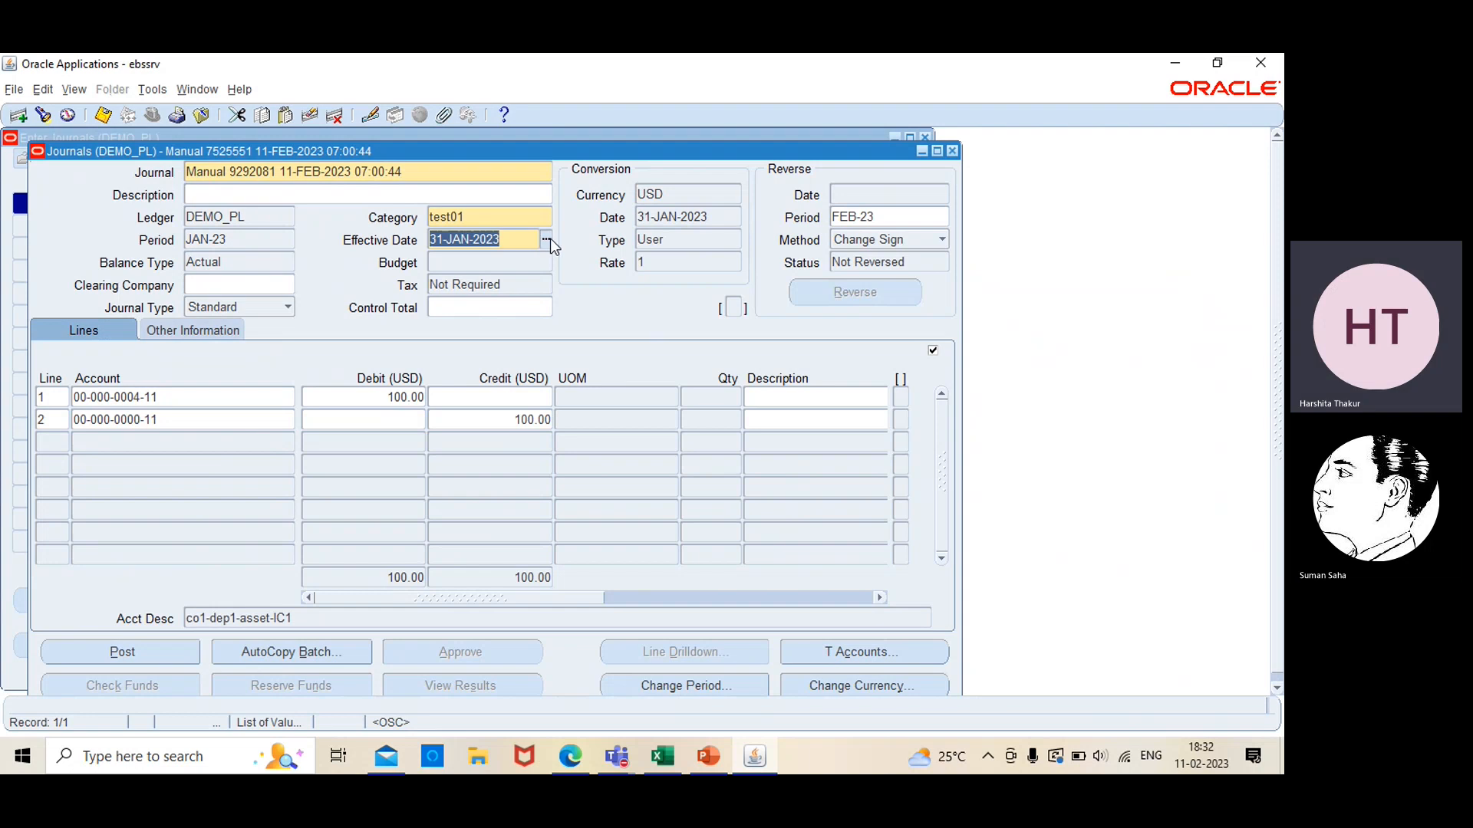
click(548, 239)
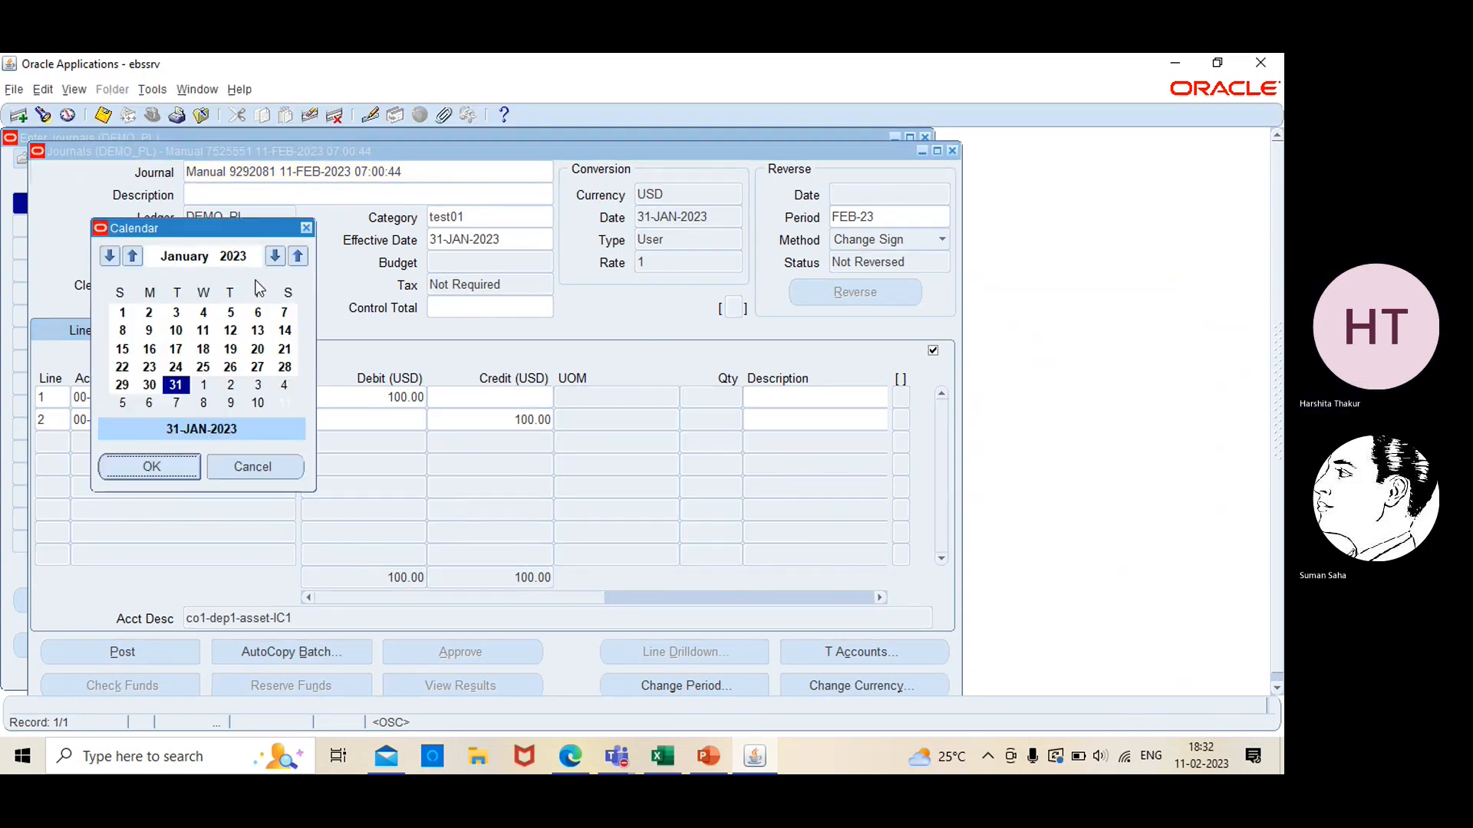
click(175, 312)
click(156, 464)
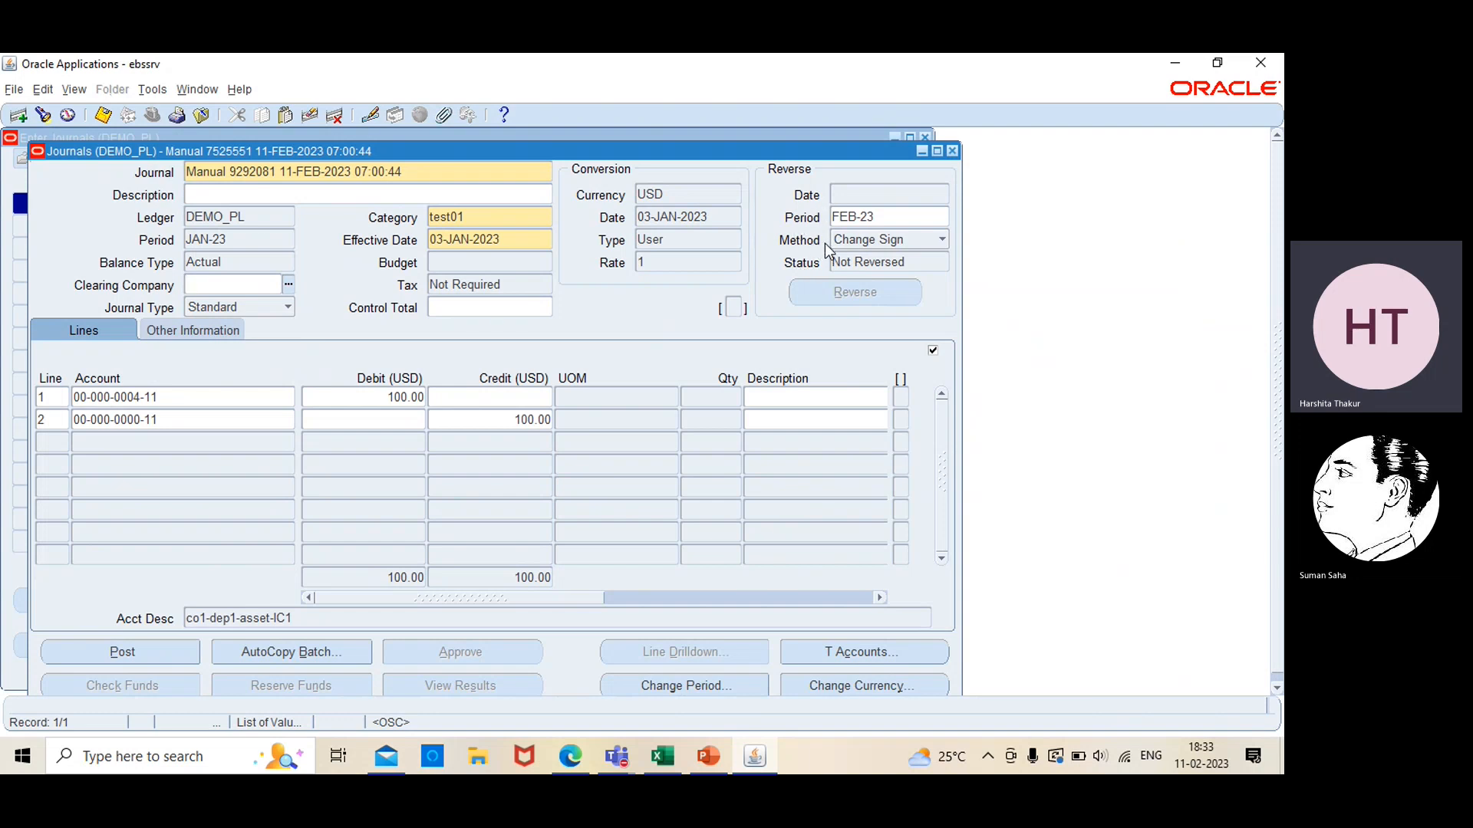
Save the journal, post it and acknowledge the request note
click(389, 499)
click(143, 649)
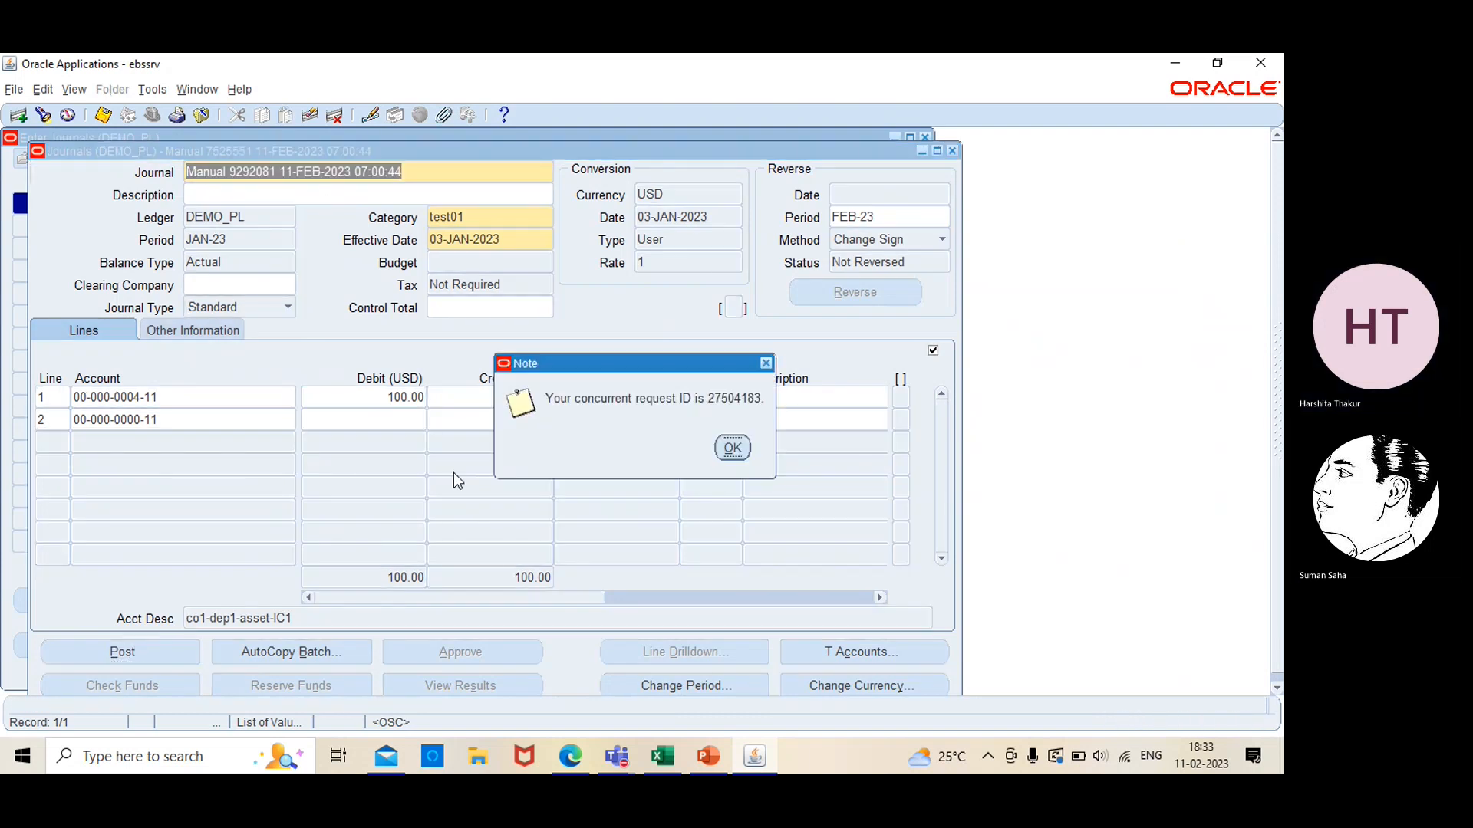
click(733, 449)
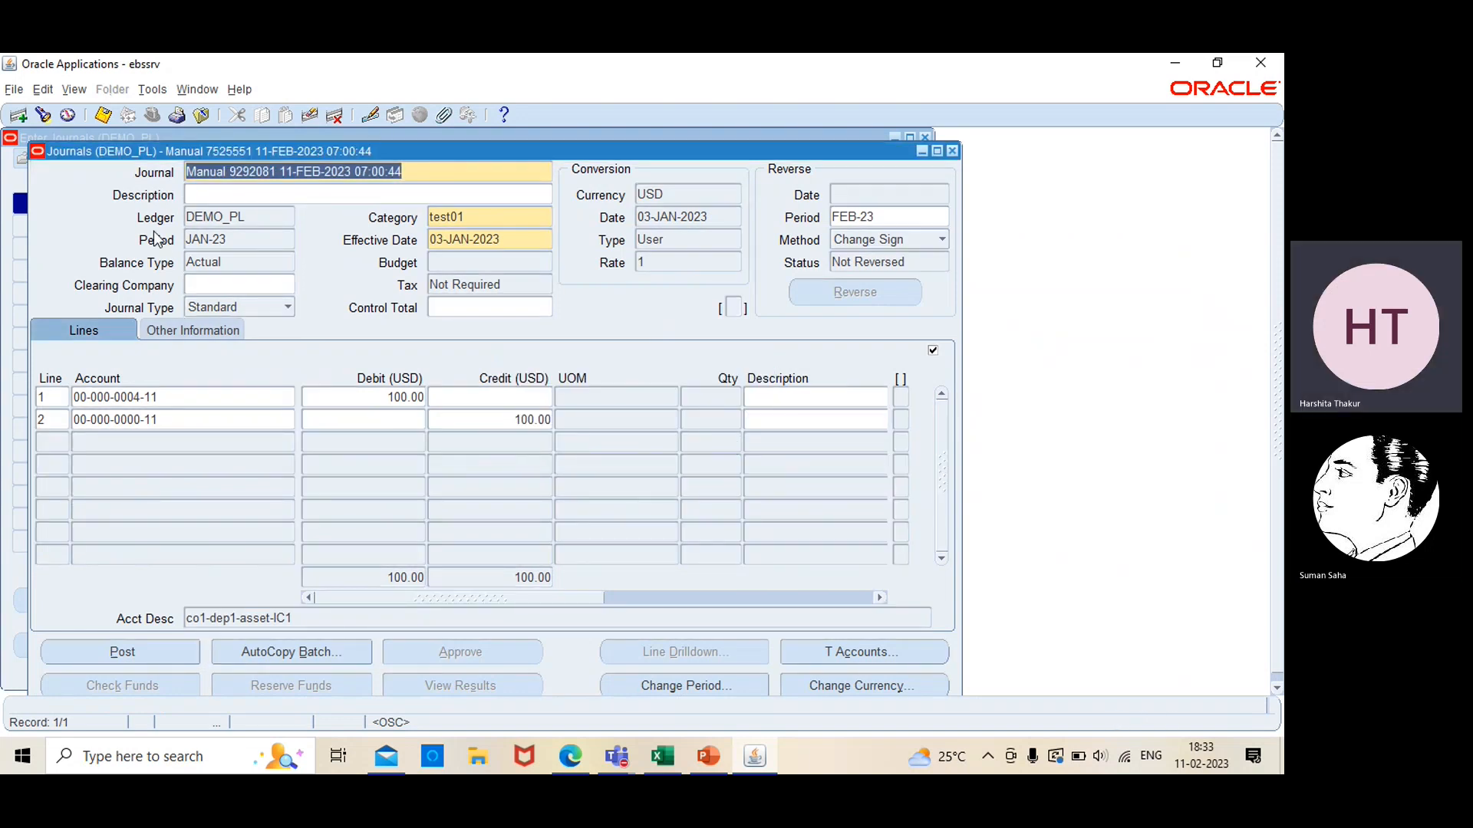
List all concurrent requests to check the status of the journal's posting request, and close the list
click(74, 89)
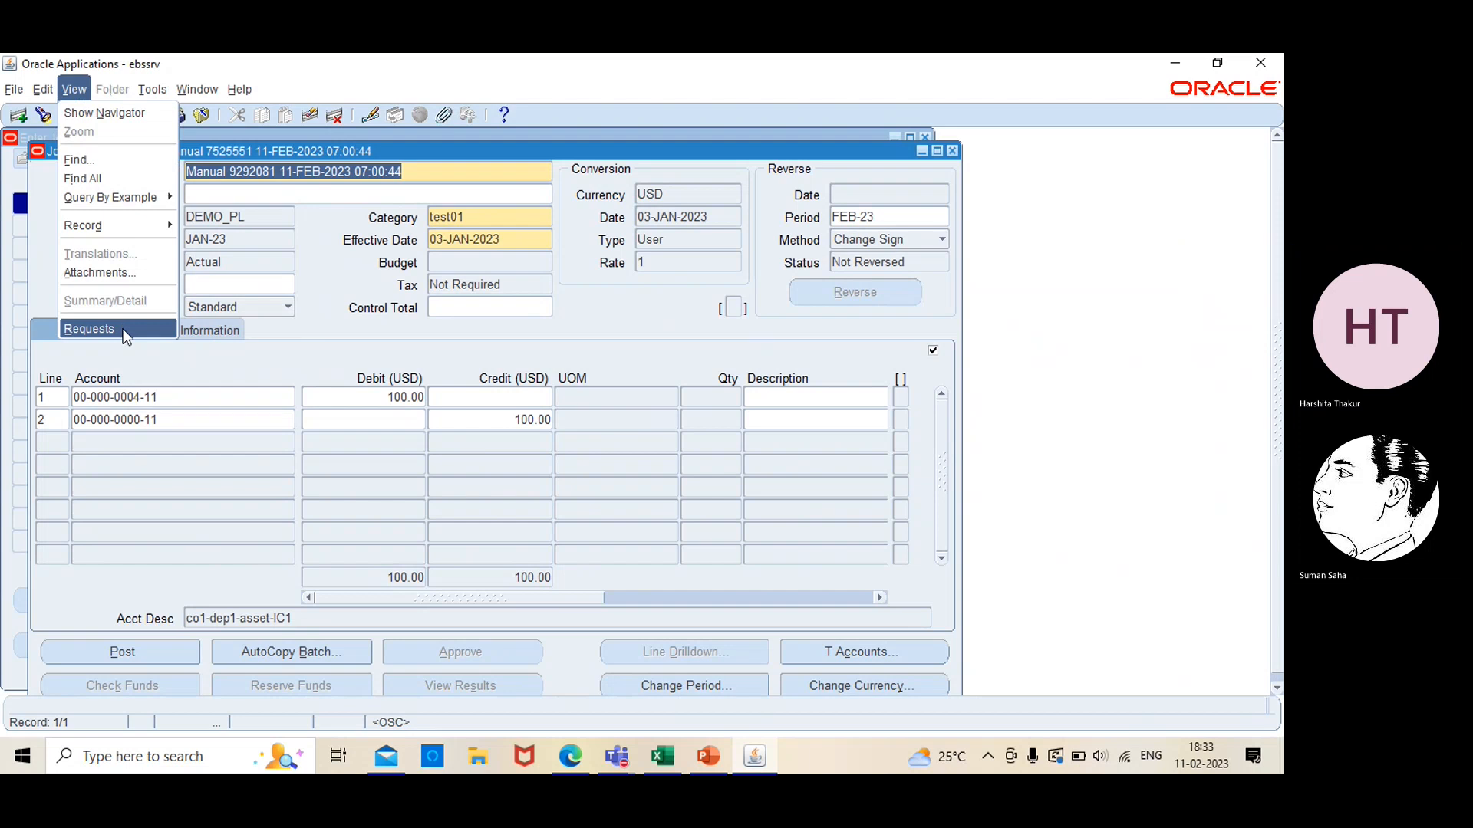
click(123, 330)
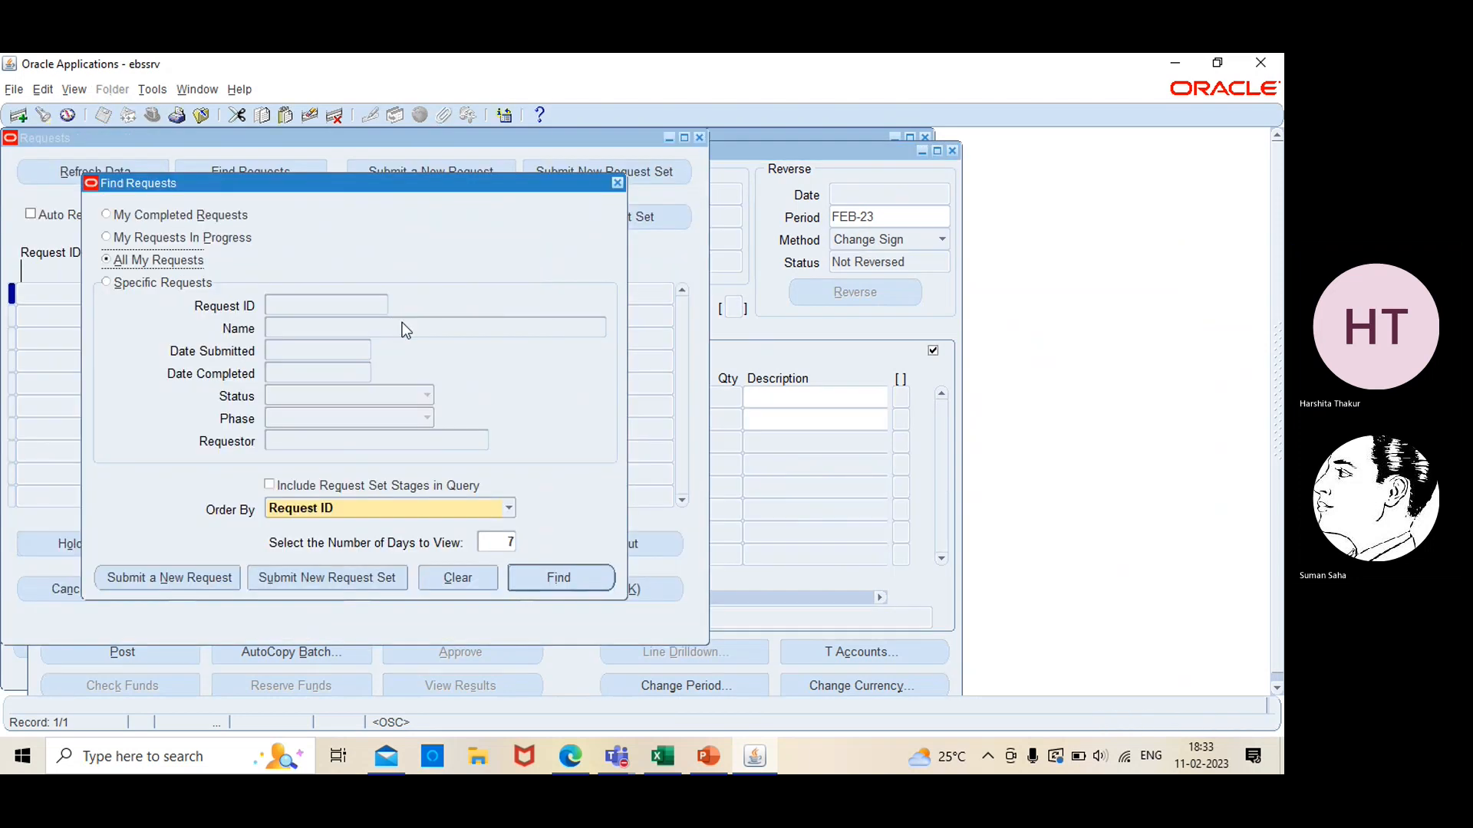
click(563, 577)
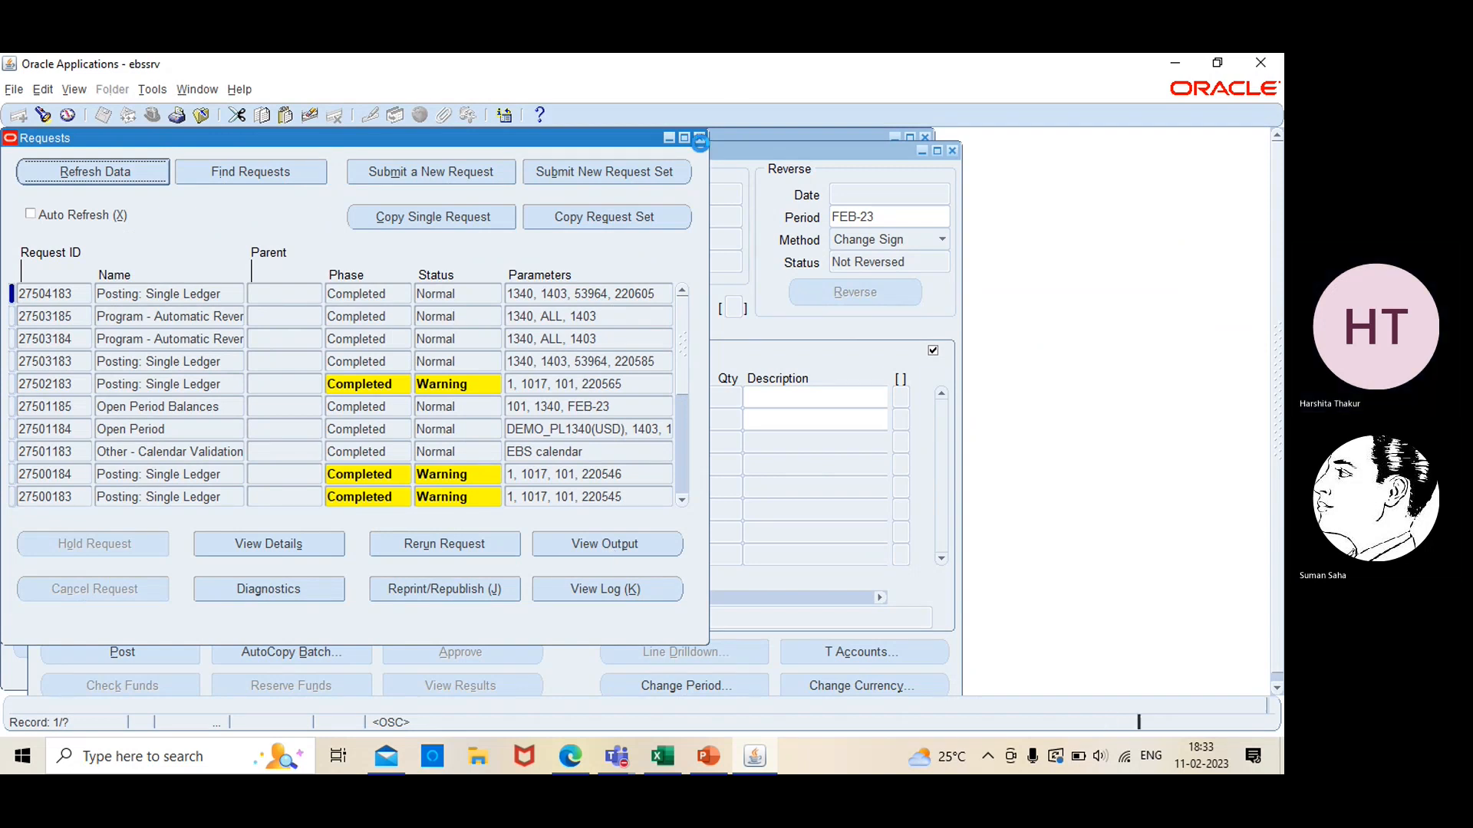
click(698, 138)
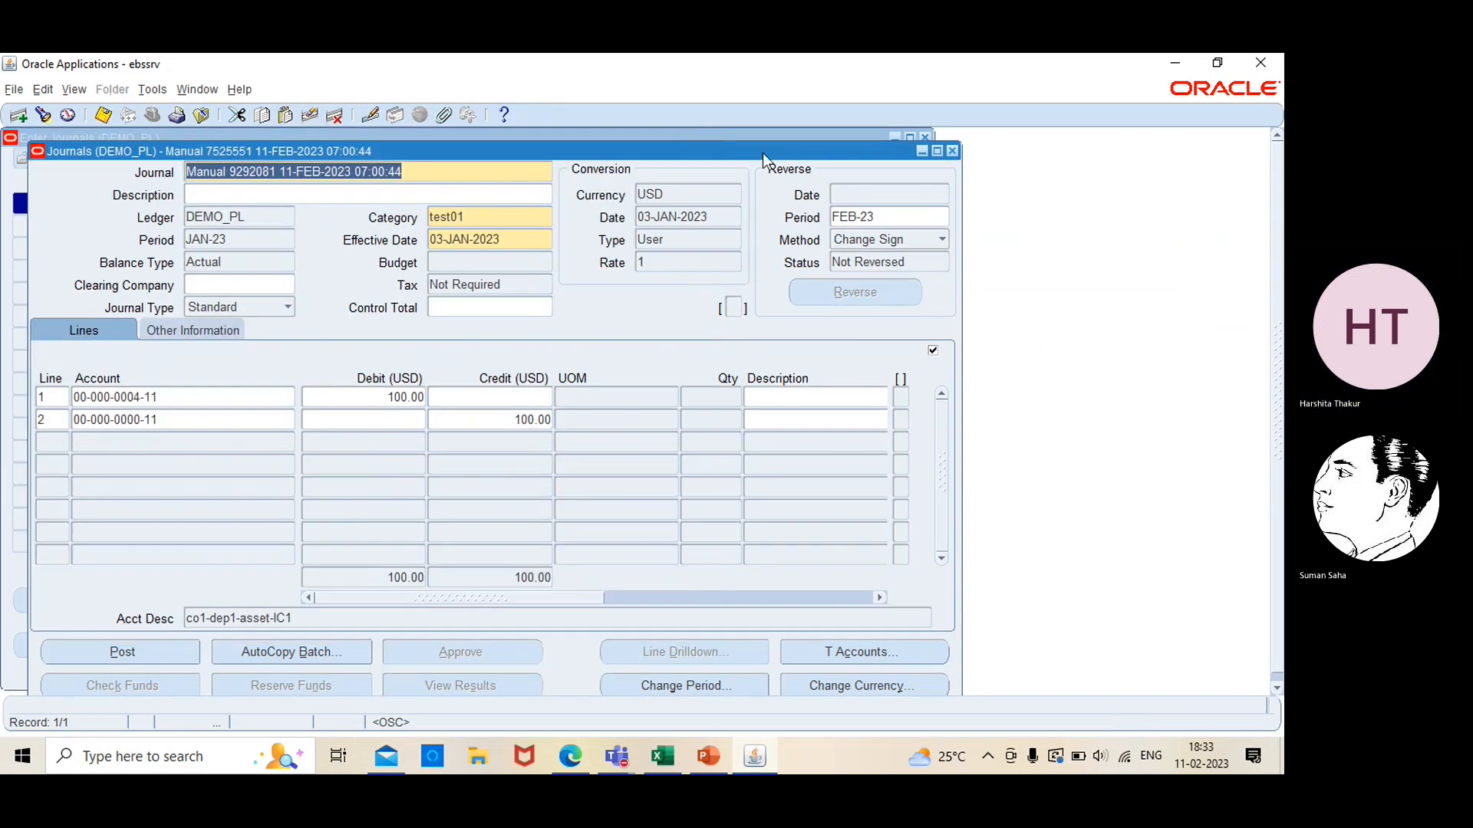
Close the journal, requery the journal list and open the JAN-23 test01 journal of 100.00 for review
click(952, 151)
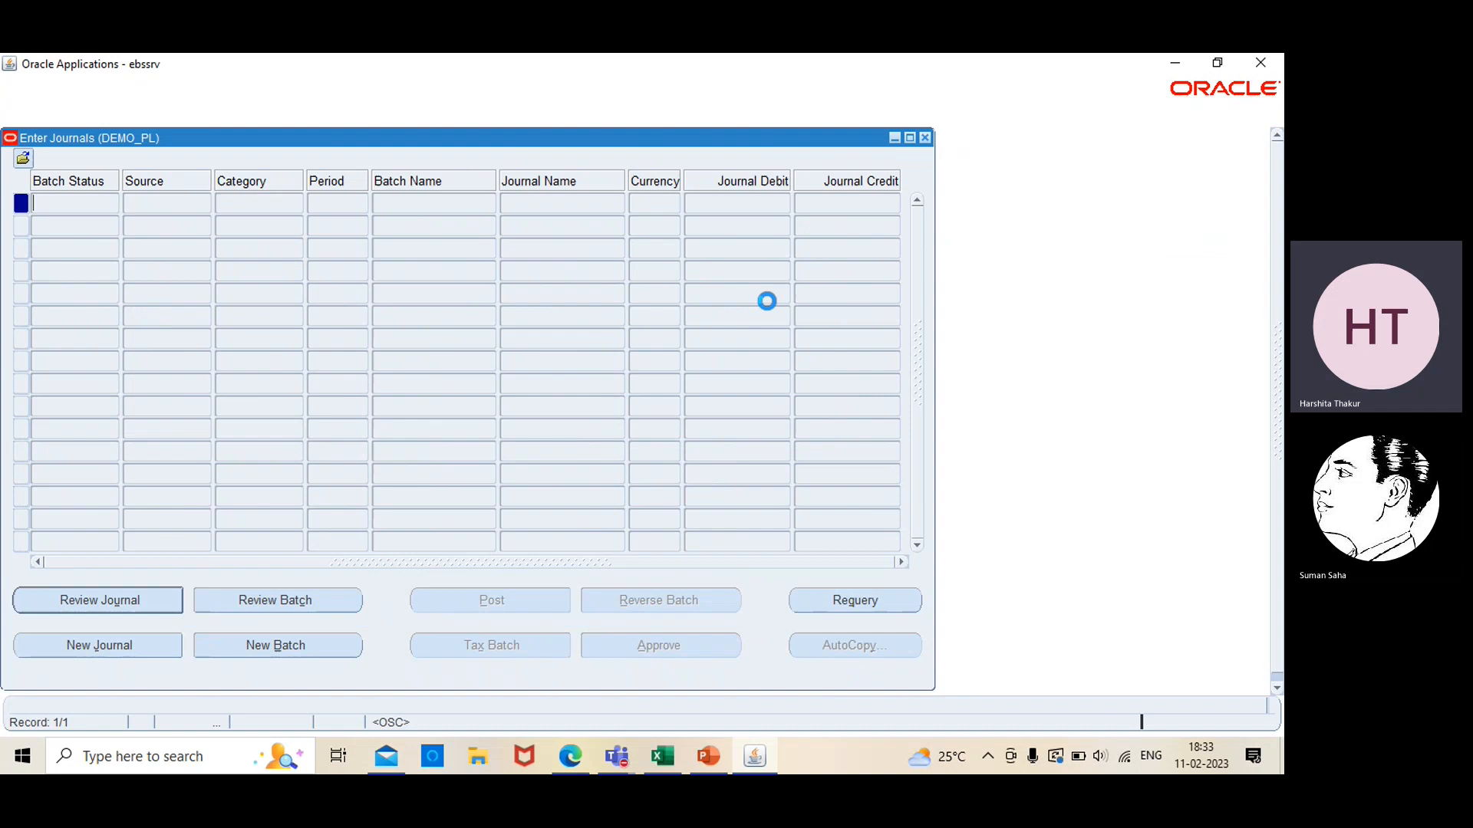
click(857, 600)
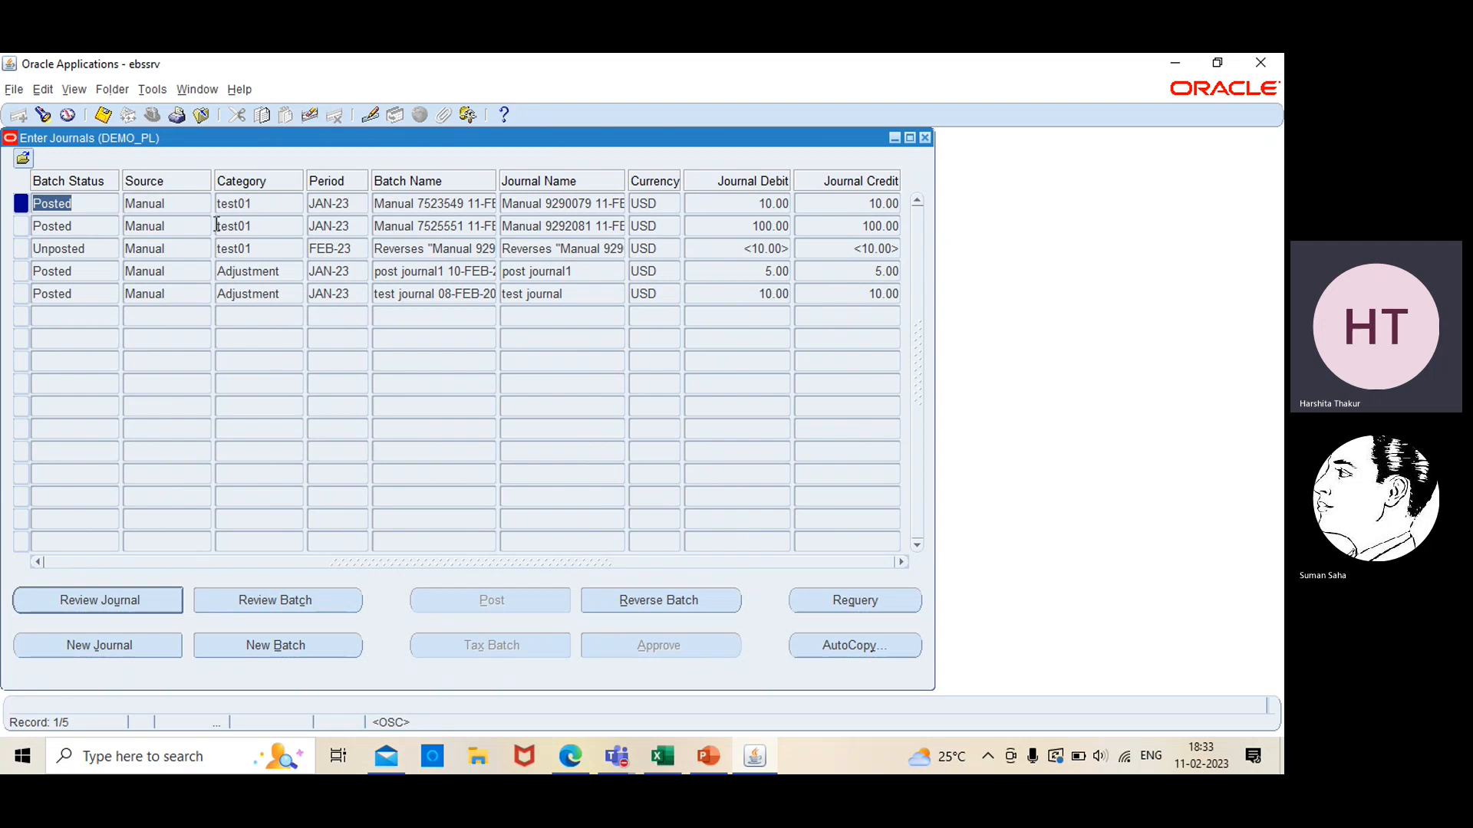
click(770, 225)
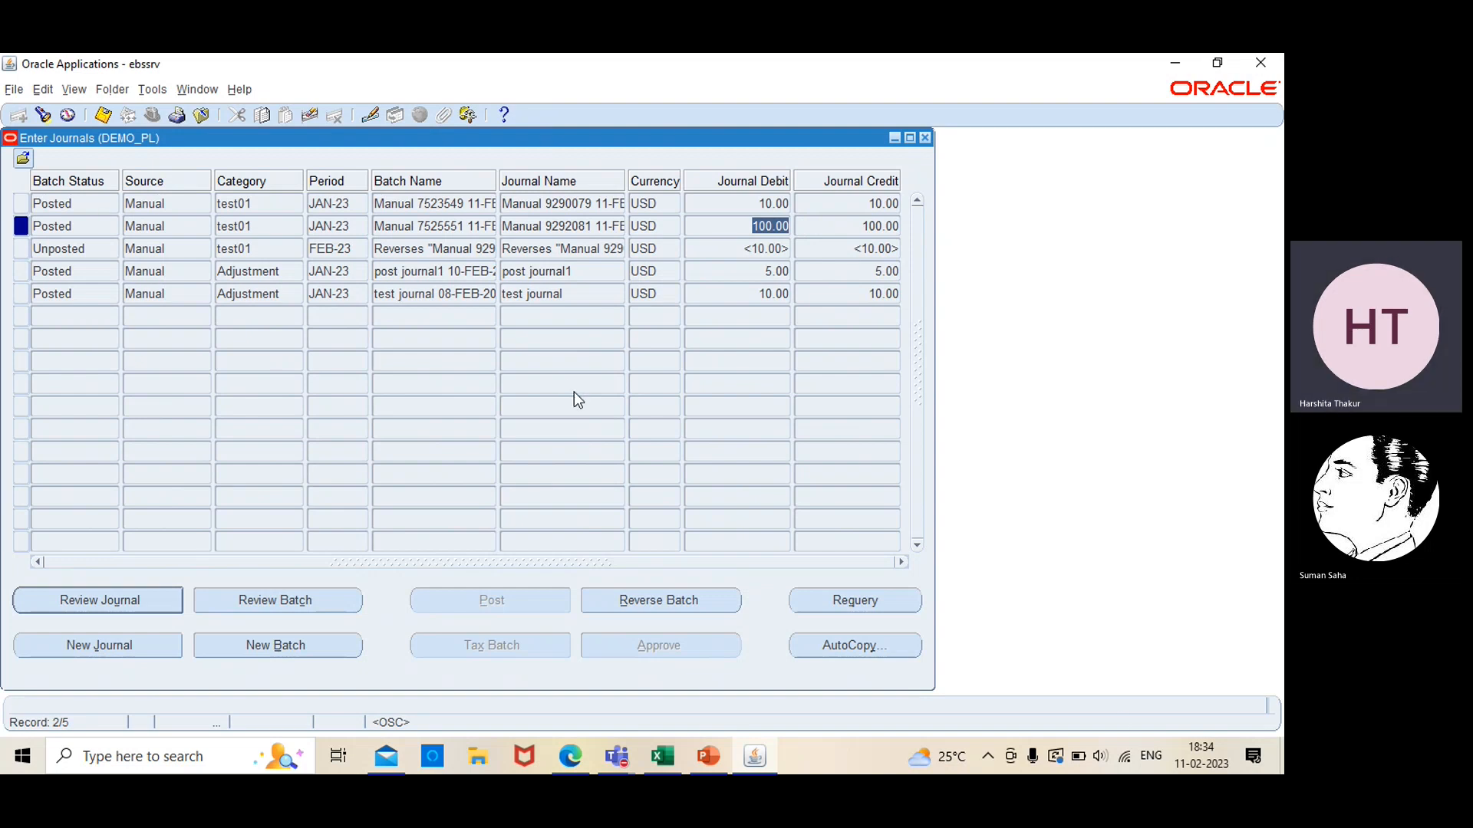
click(122, 597)
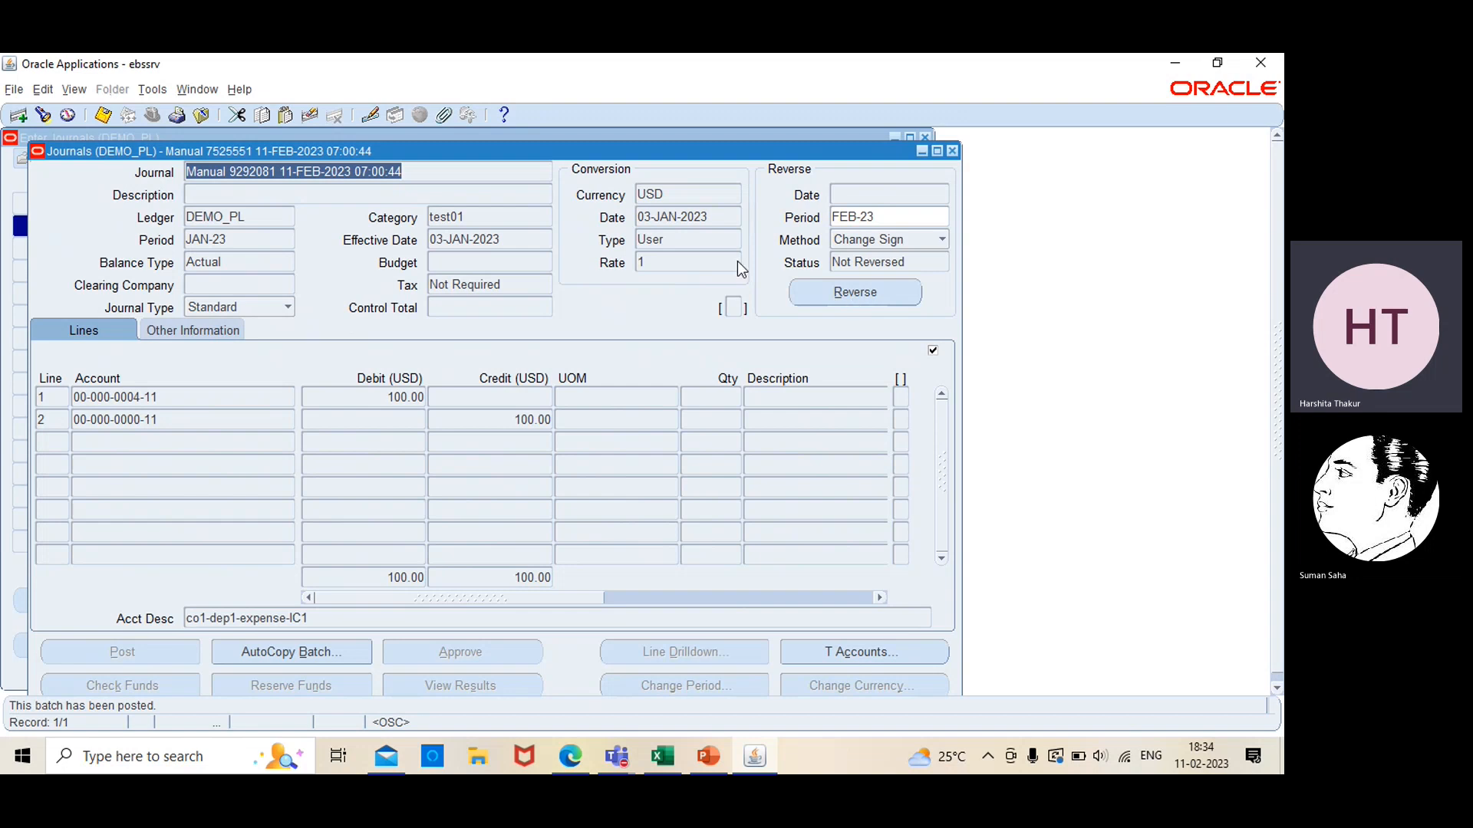
Start a new concurrent request and choose Program - Automatic Reversal by searching the names for reversal
click(72, 90)
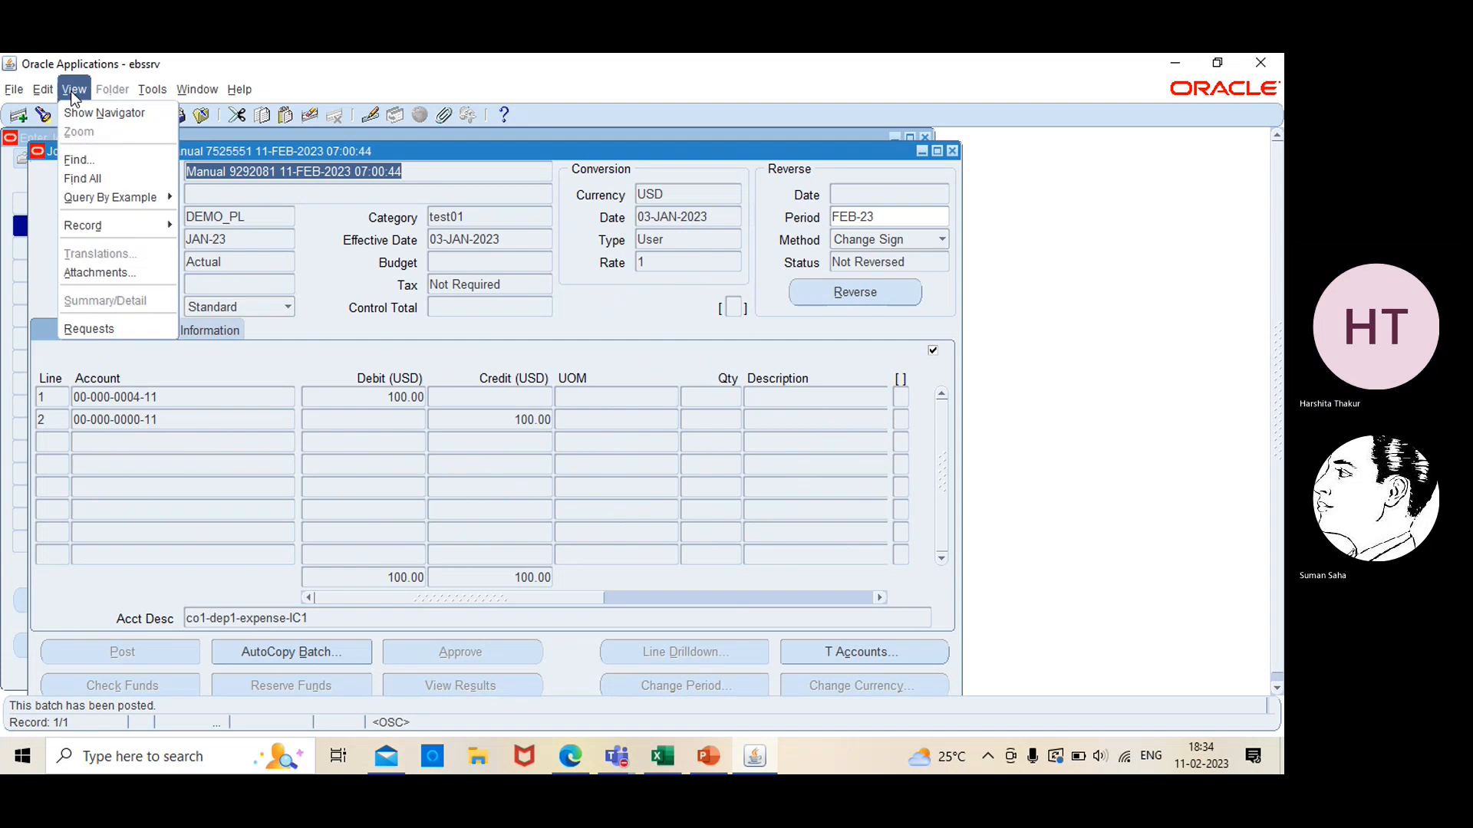
click(90, 329)
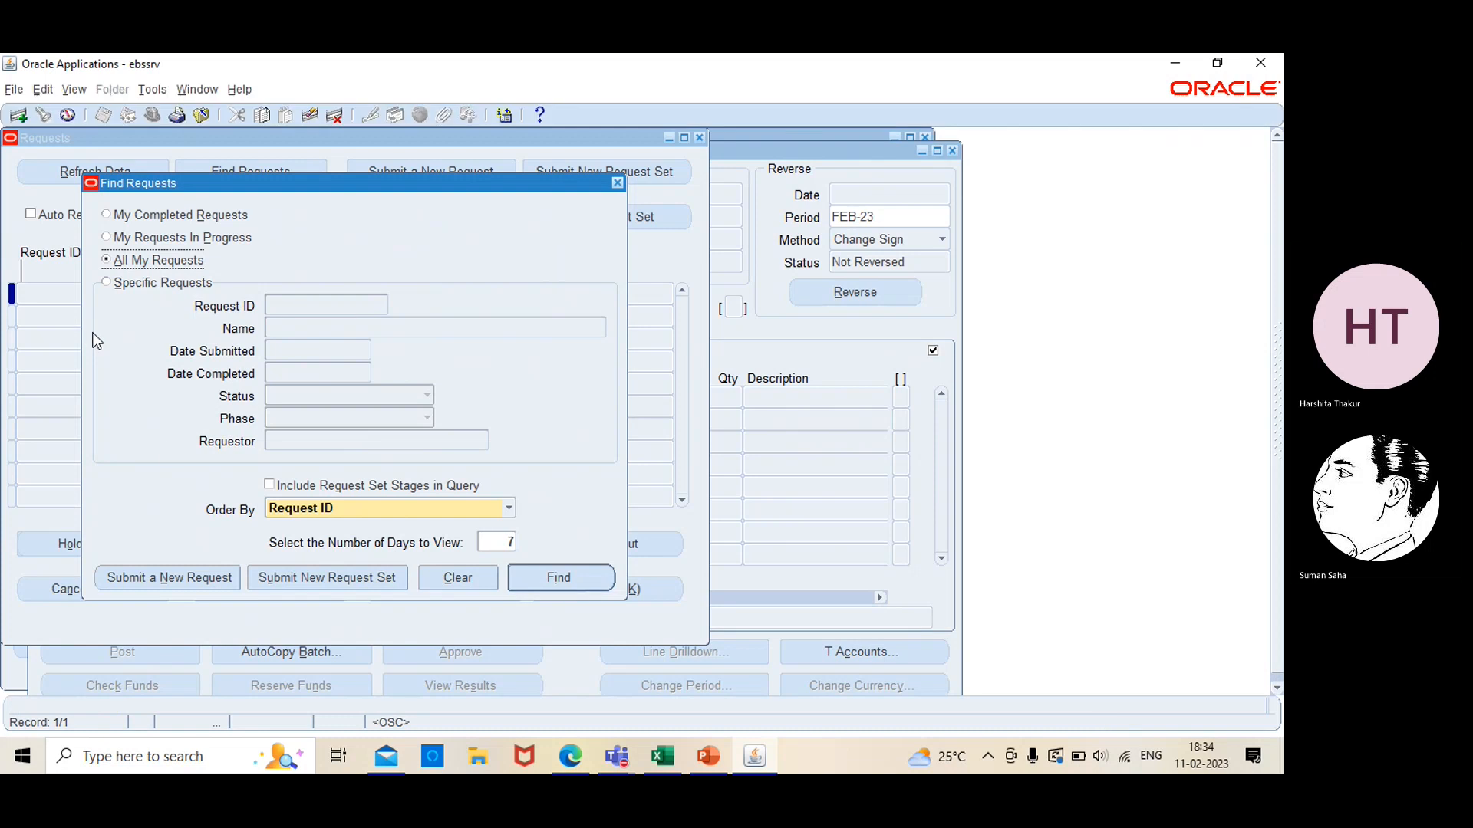
click(178, 578)
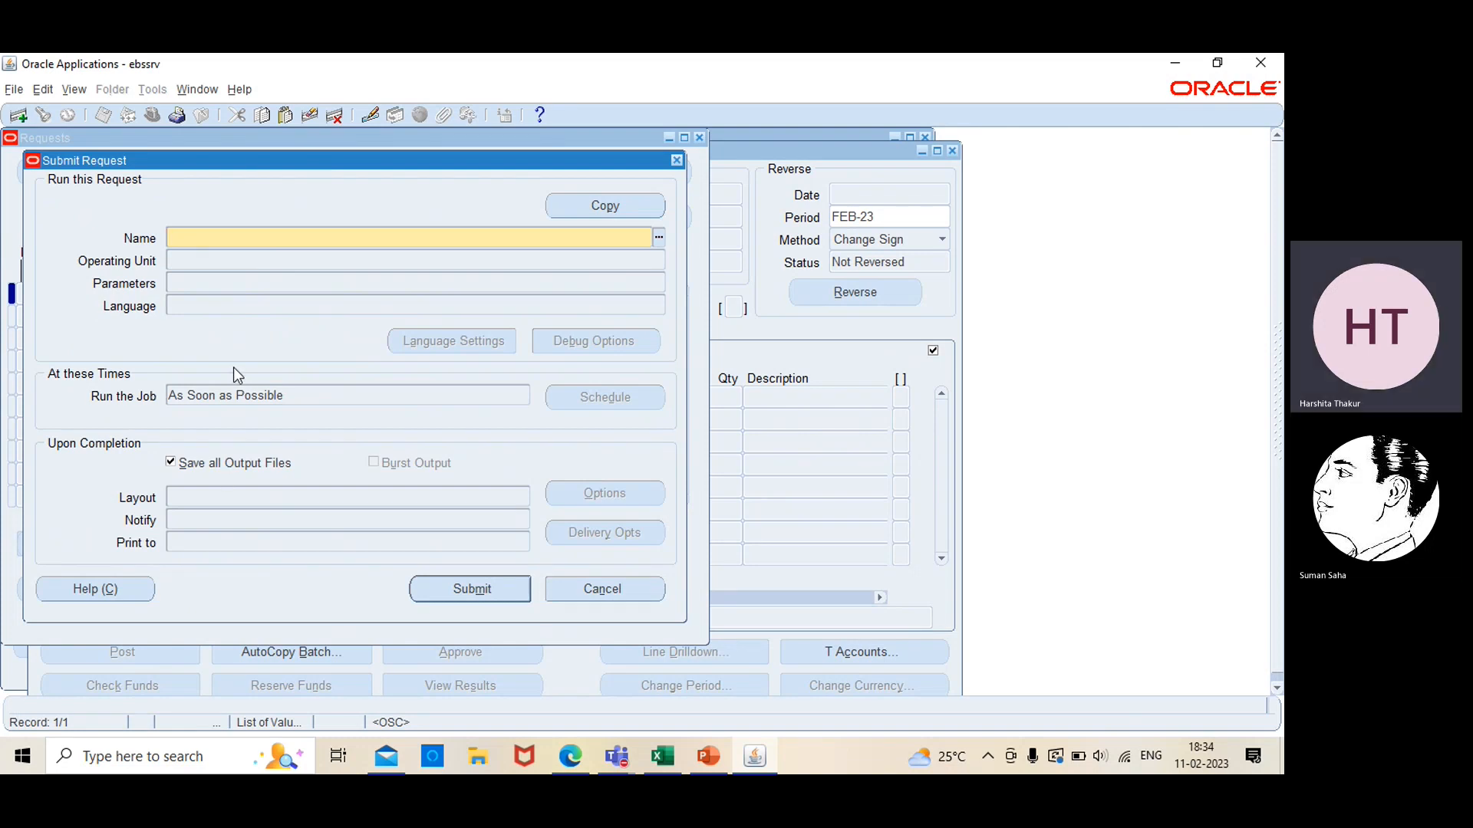
text(%)
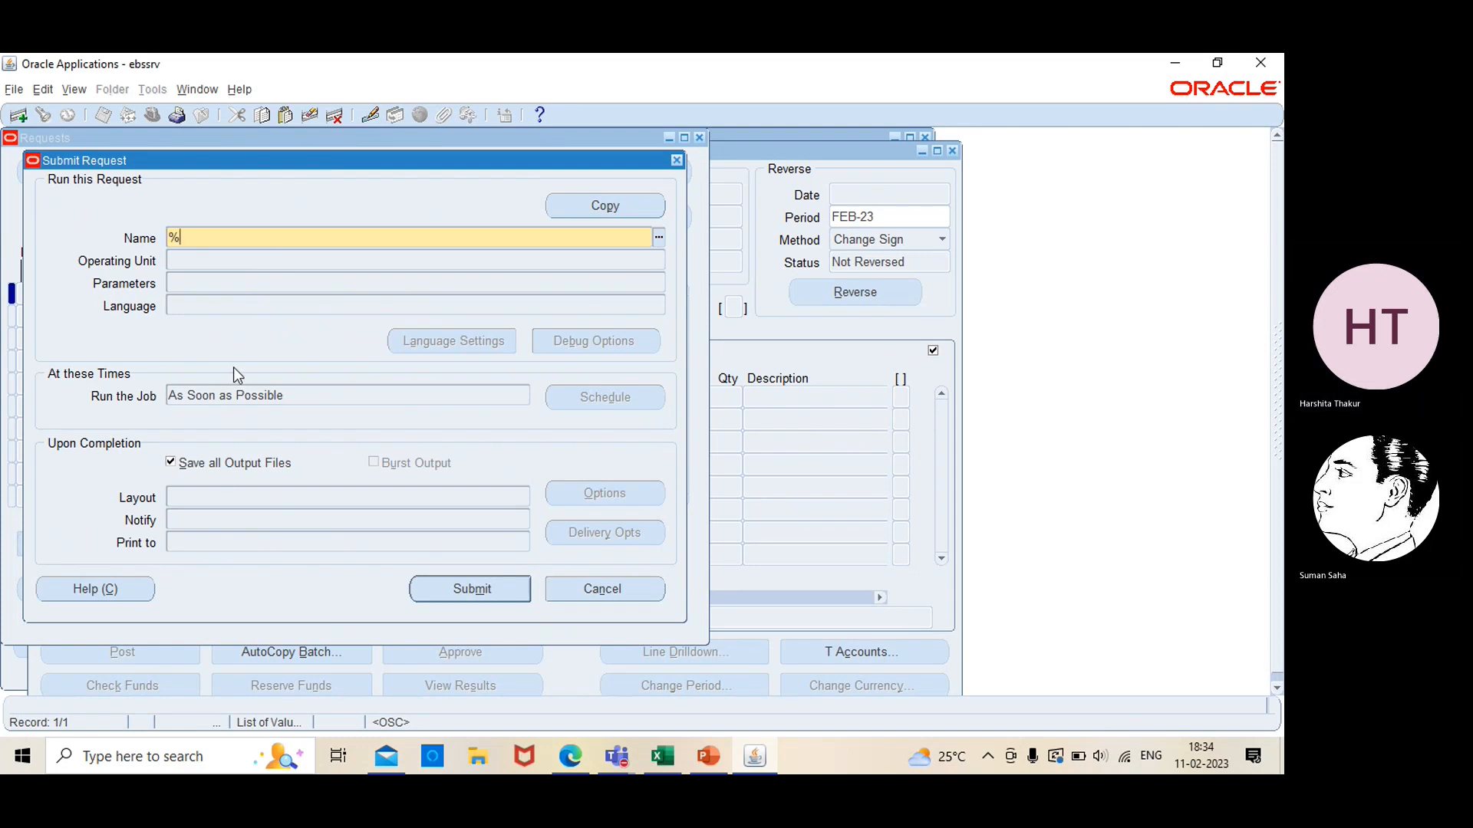
text(rever)
text(al)
key(BackSpace)
key(BackSpace)
key(BackSpace)
key(BackSpace)
text(ersal%)
key(Tab)
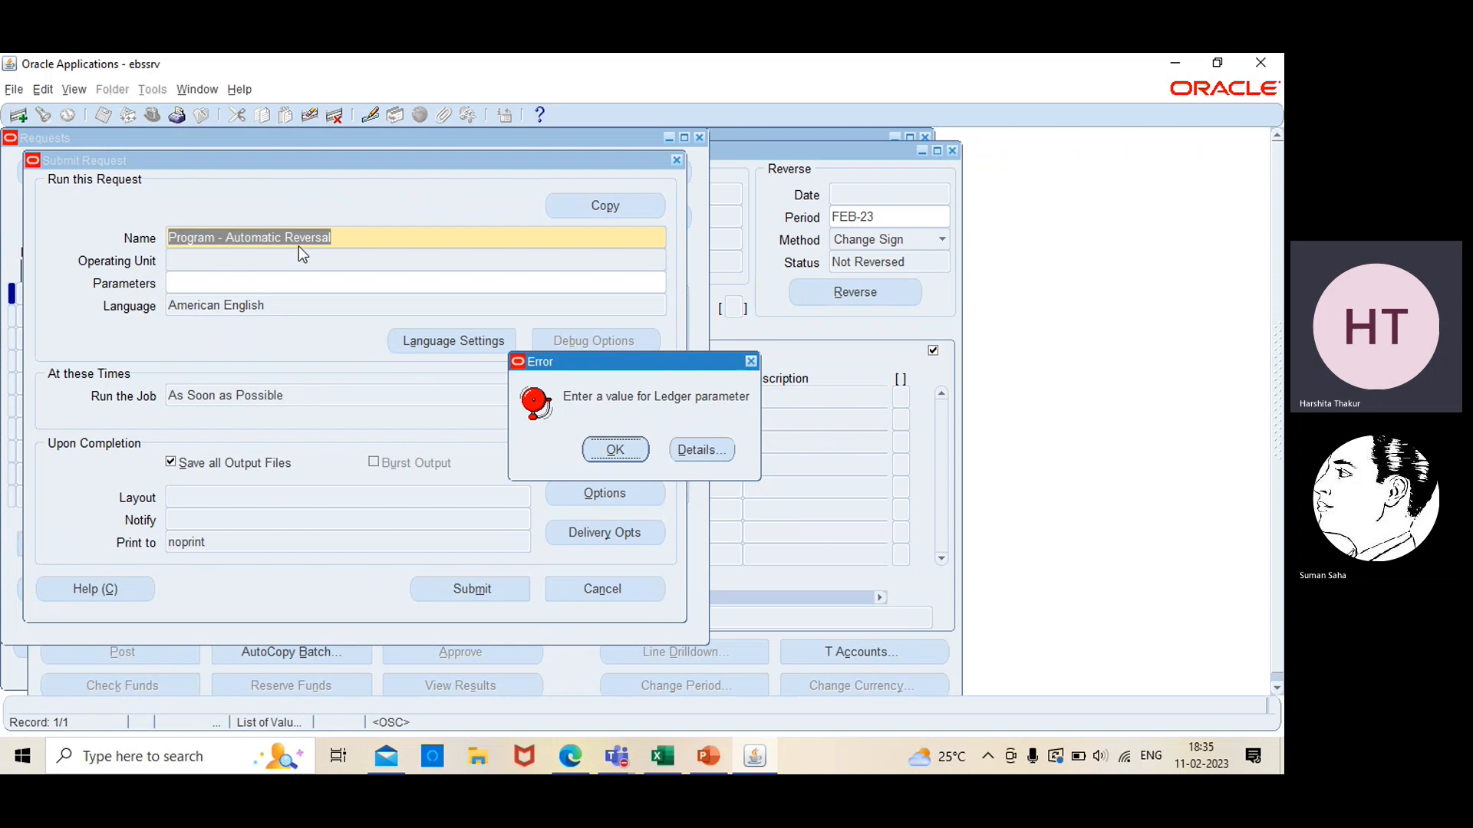
Set the reversal request's parameters to ledger DEMO_PL and period ALL, and submit the request
click(610, 450)
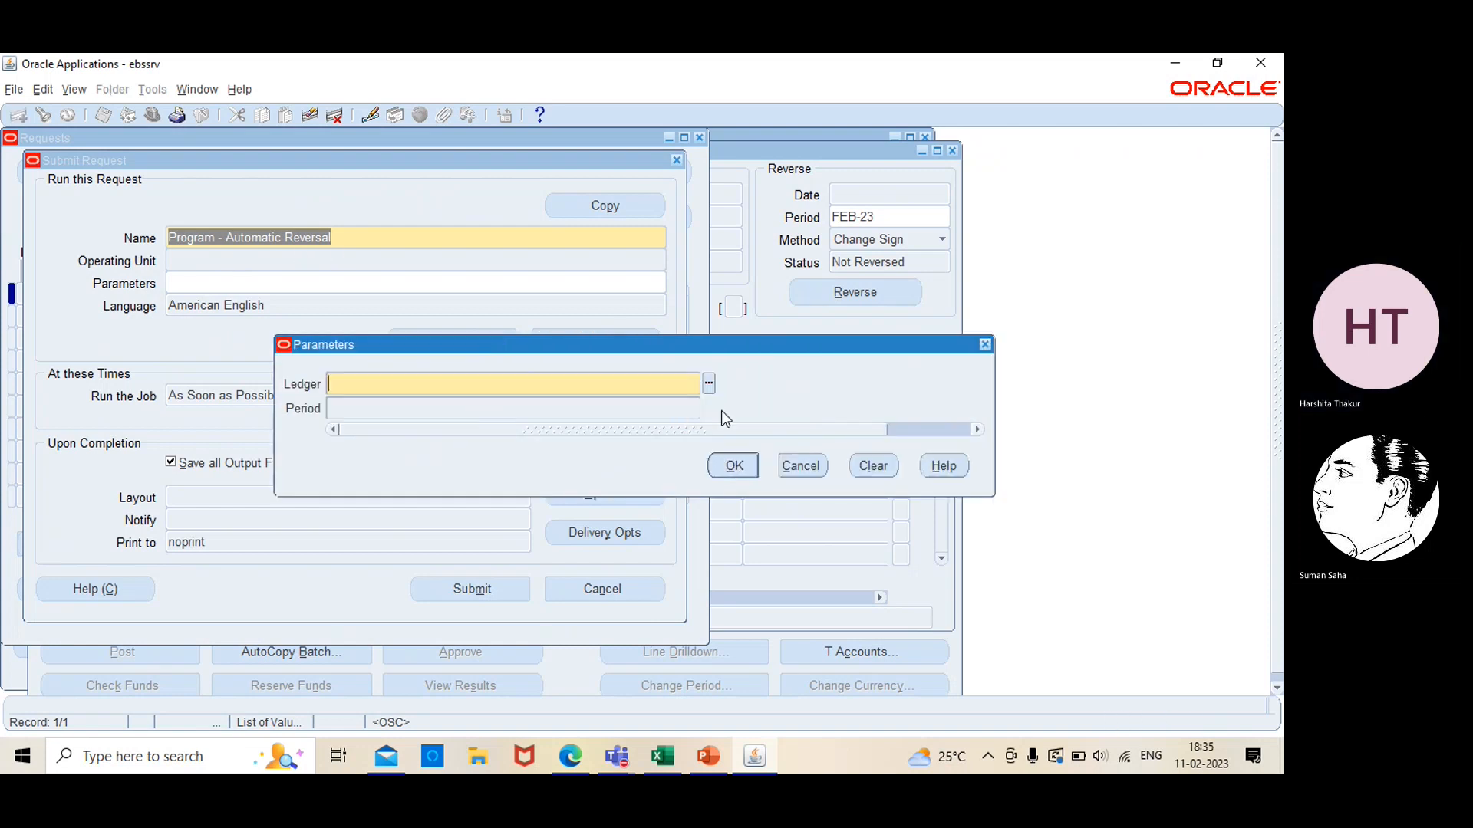
click(709, 385)
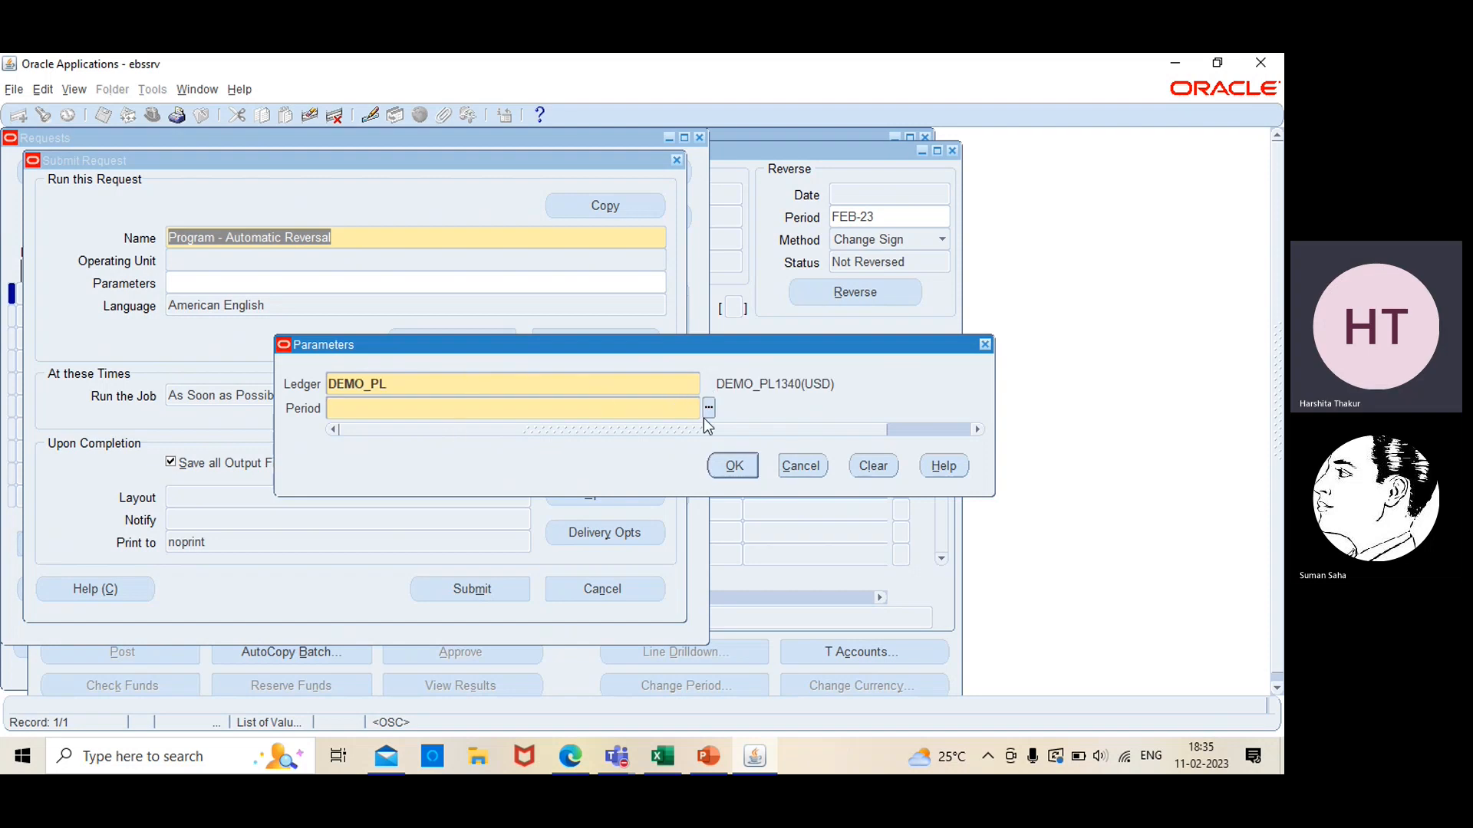
click(708, 407)
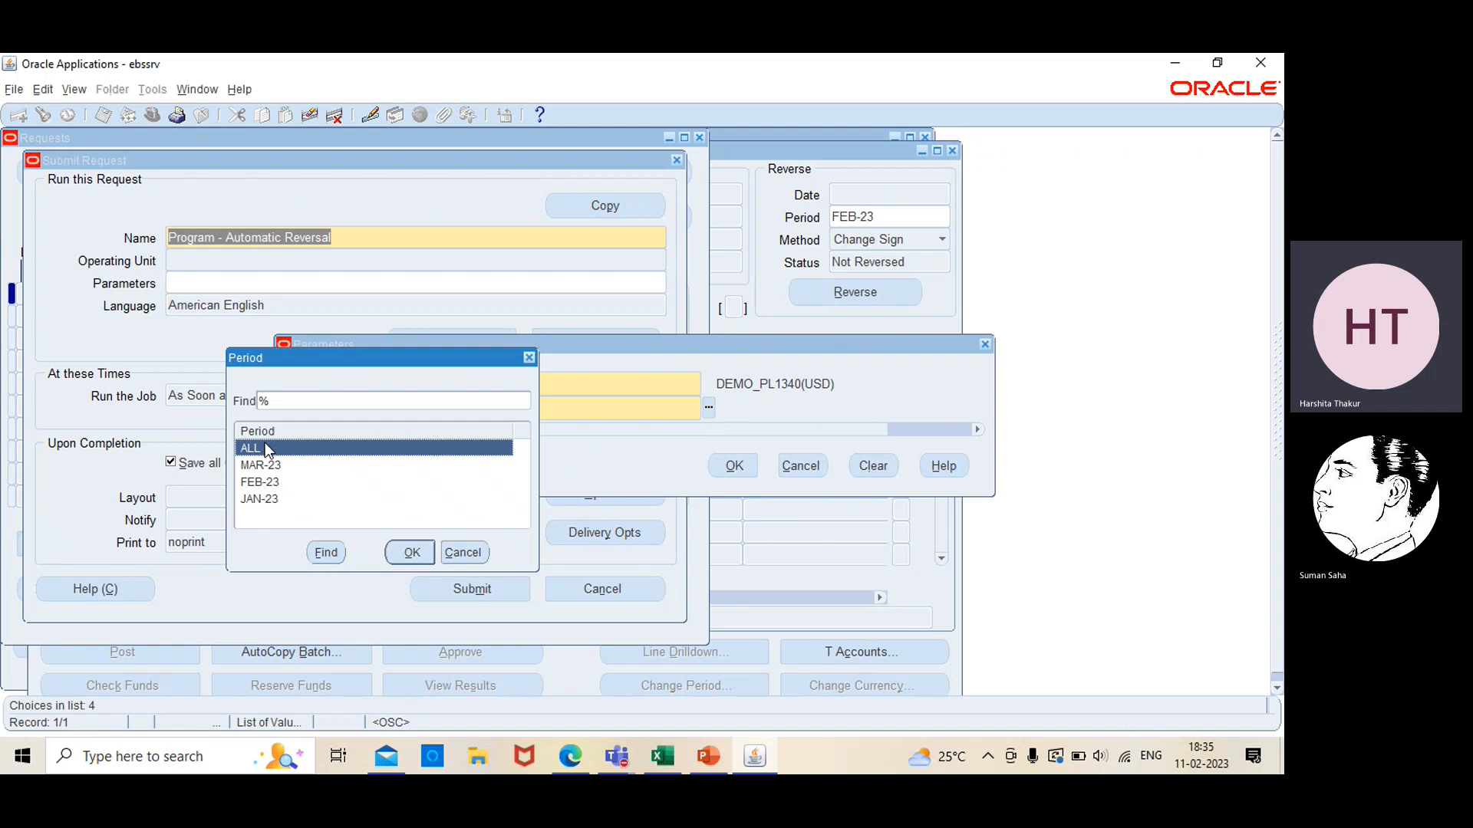
click(412, 552)
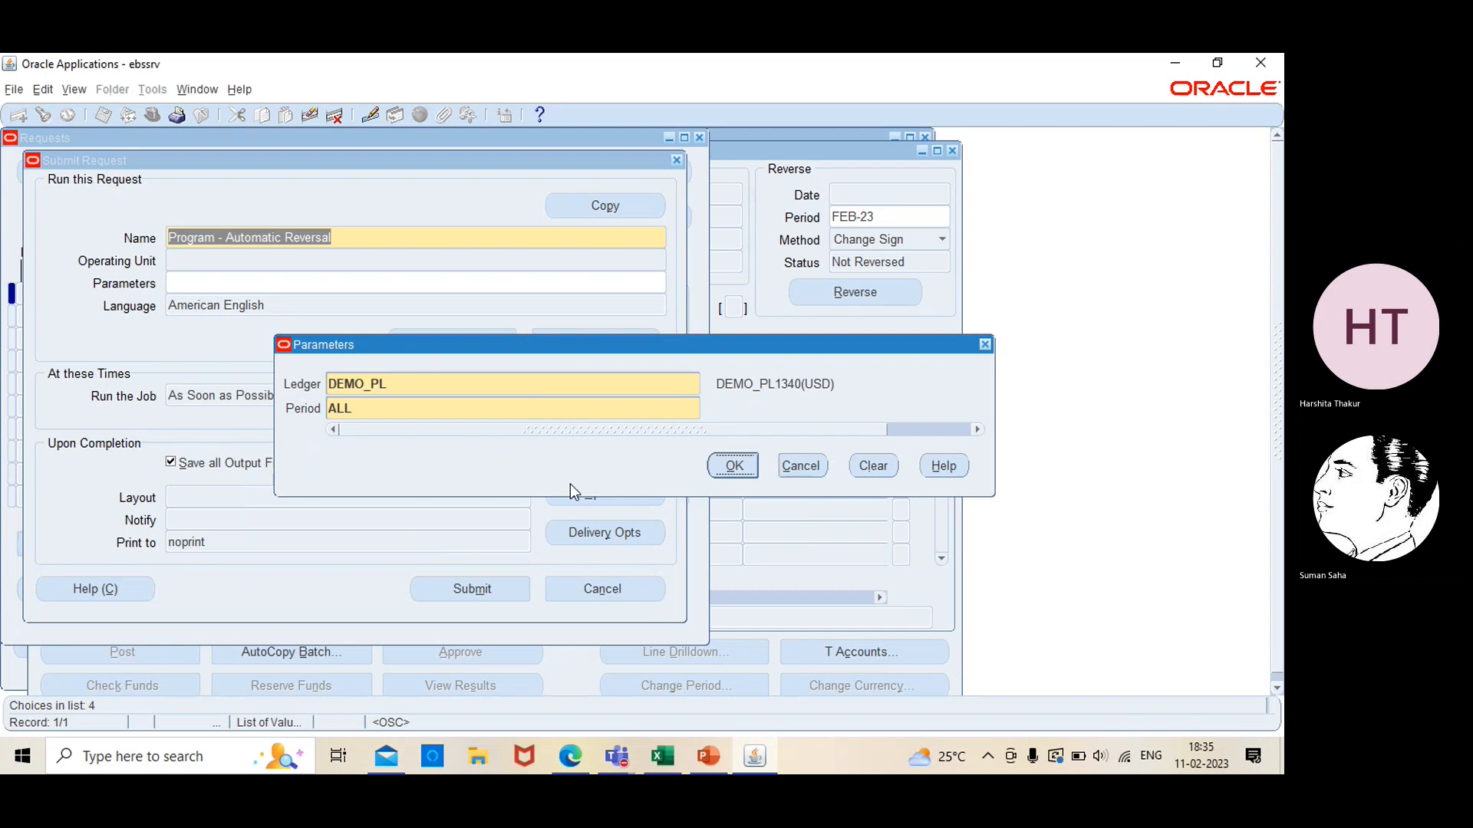
click(741, 466)
click(733, 465)
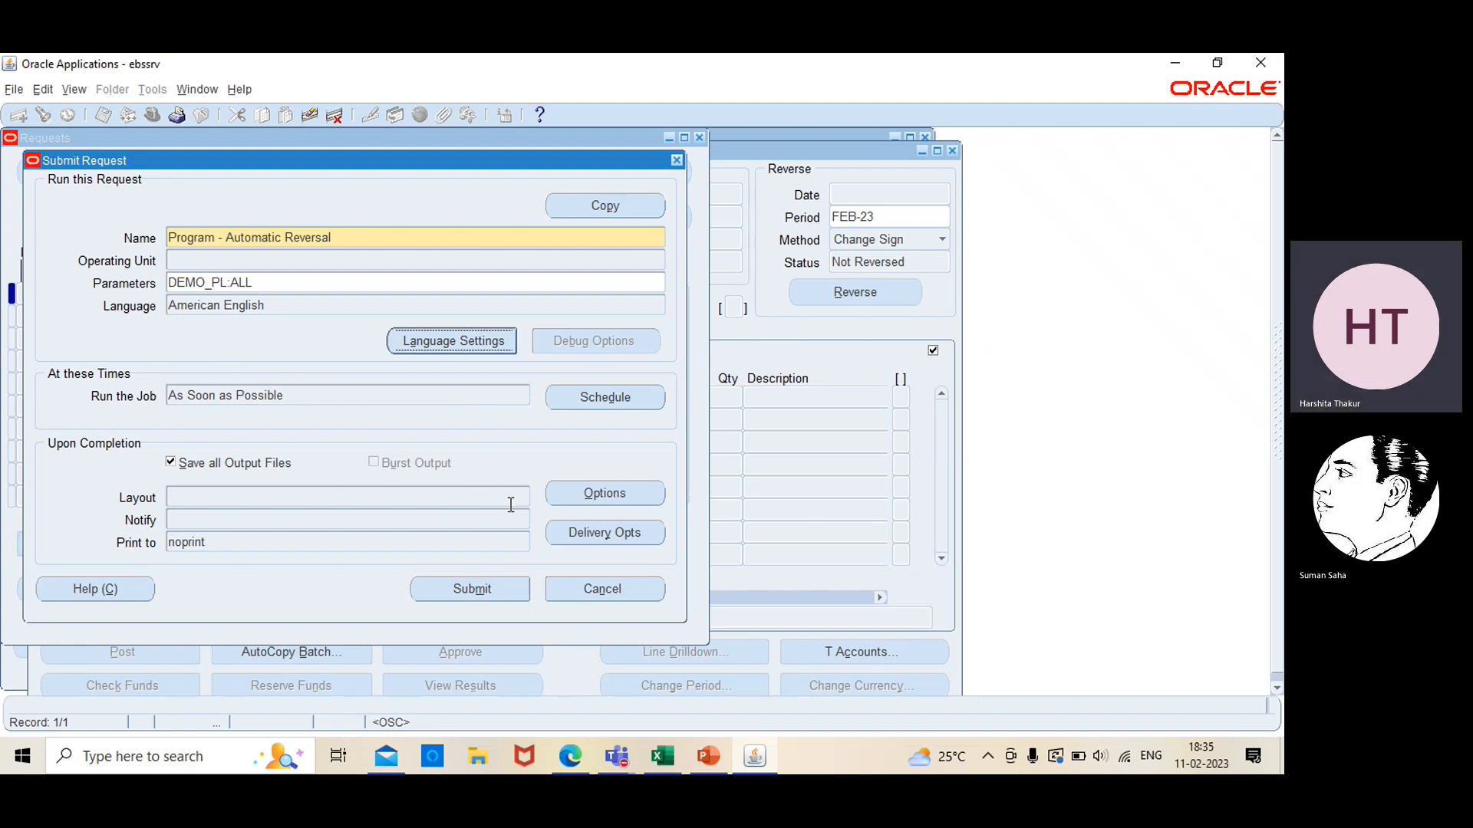
click(477, 588)
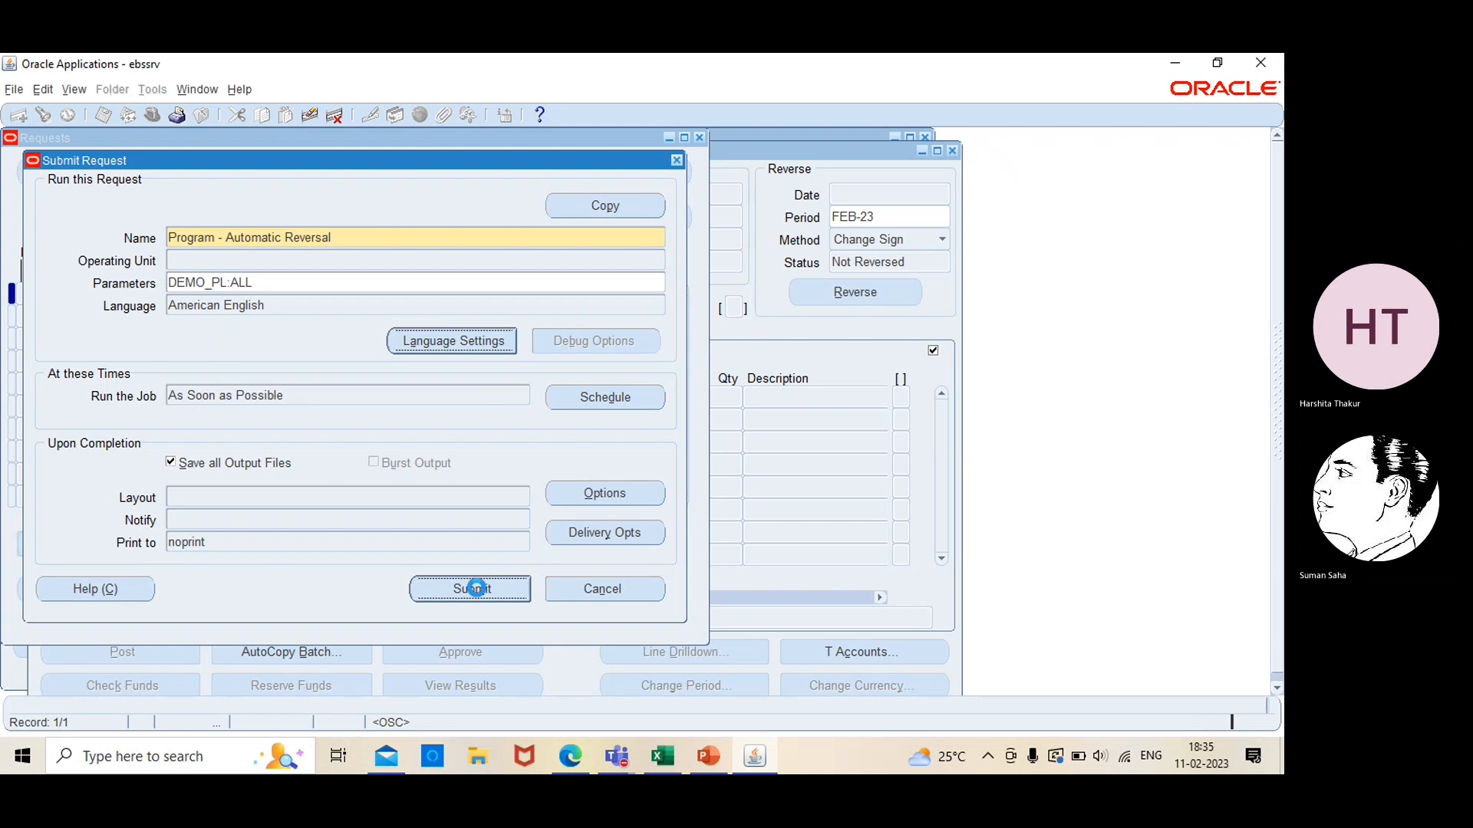
key(Tab)
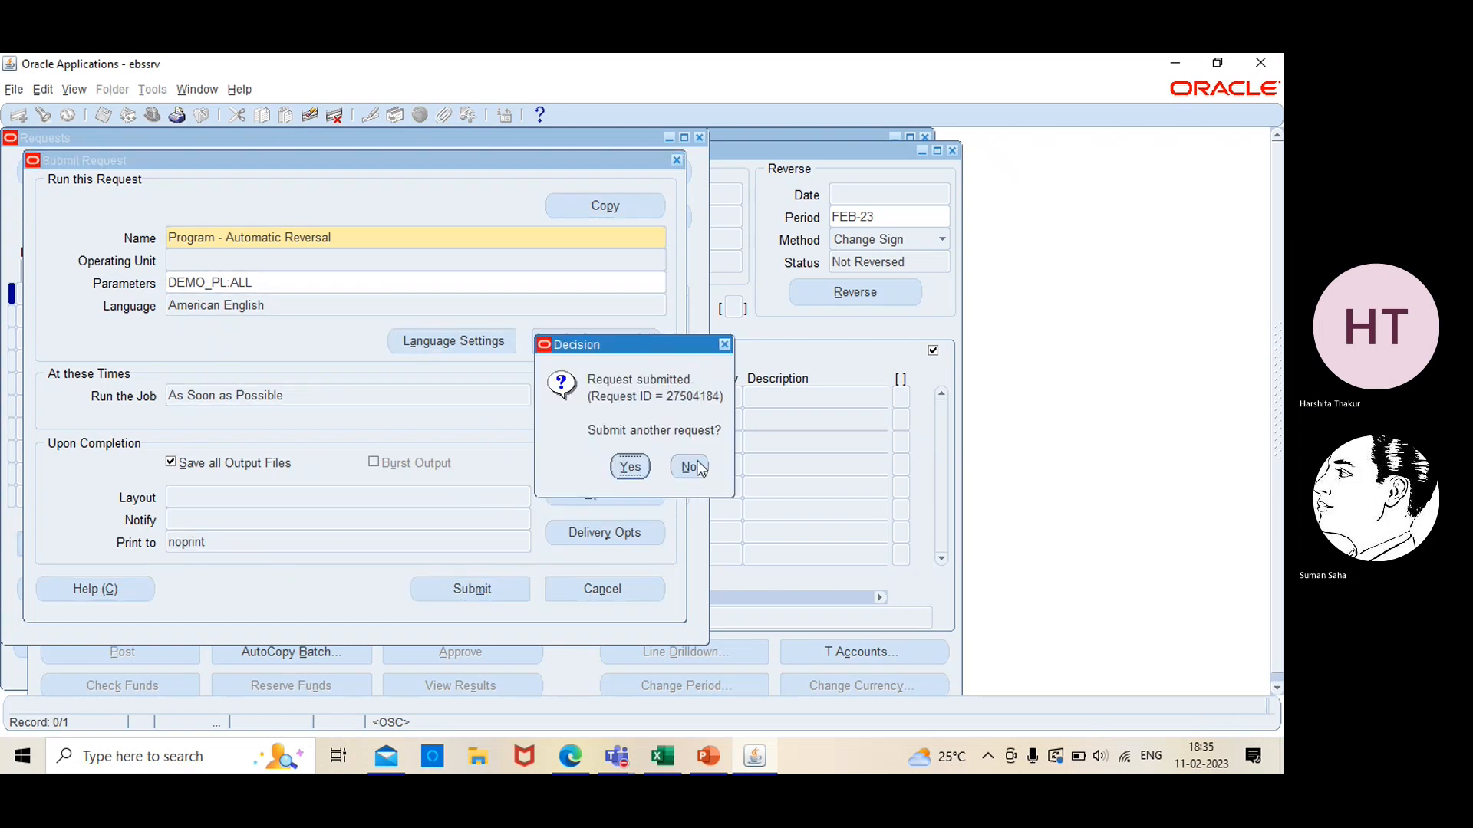
Decline submitting another request, list all my requests, refresh until the new Automatic Reversal request completes, and close the list
key(Return)
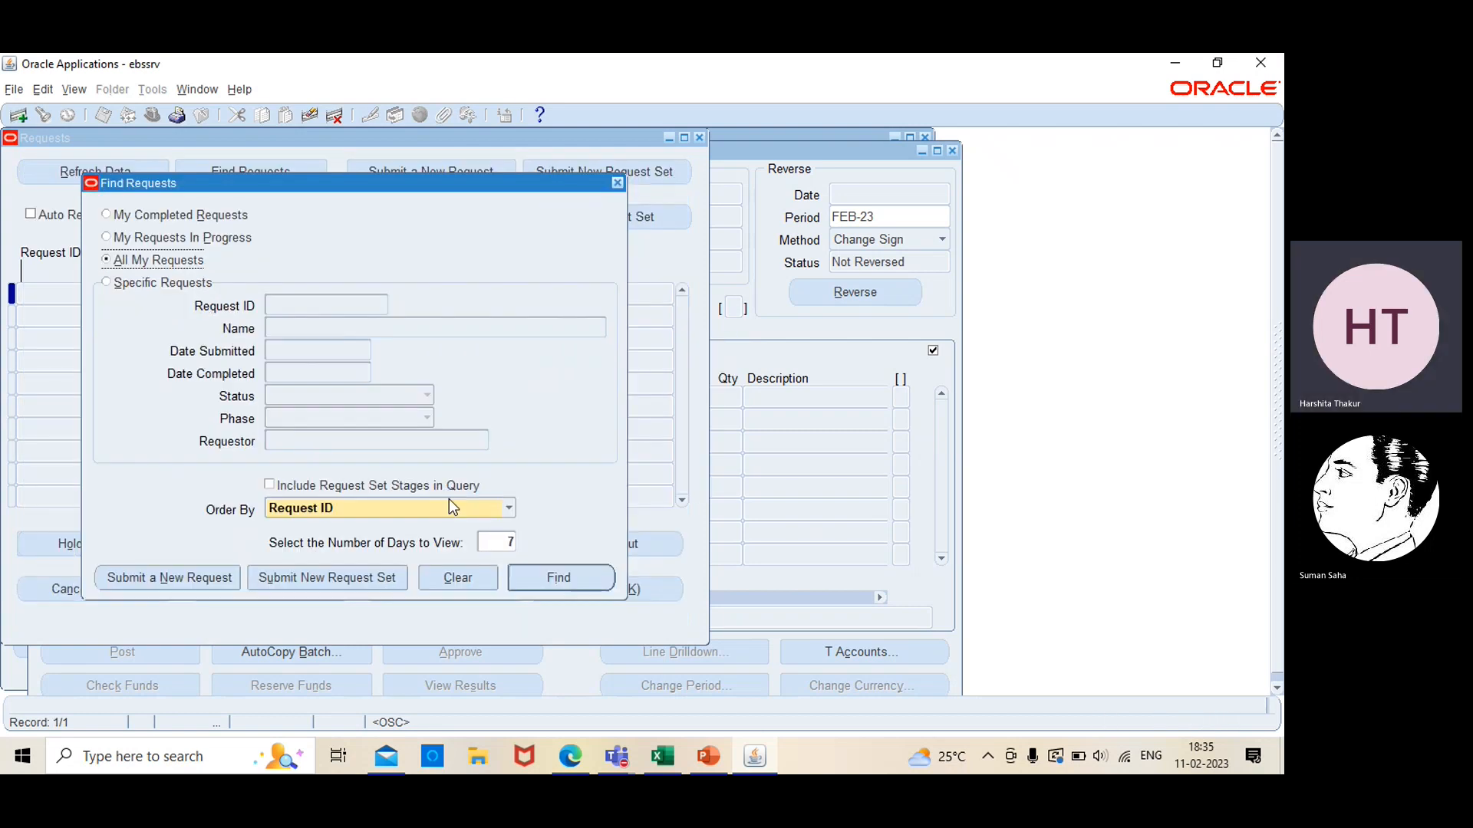
click(559, 577)
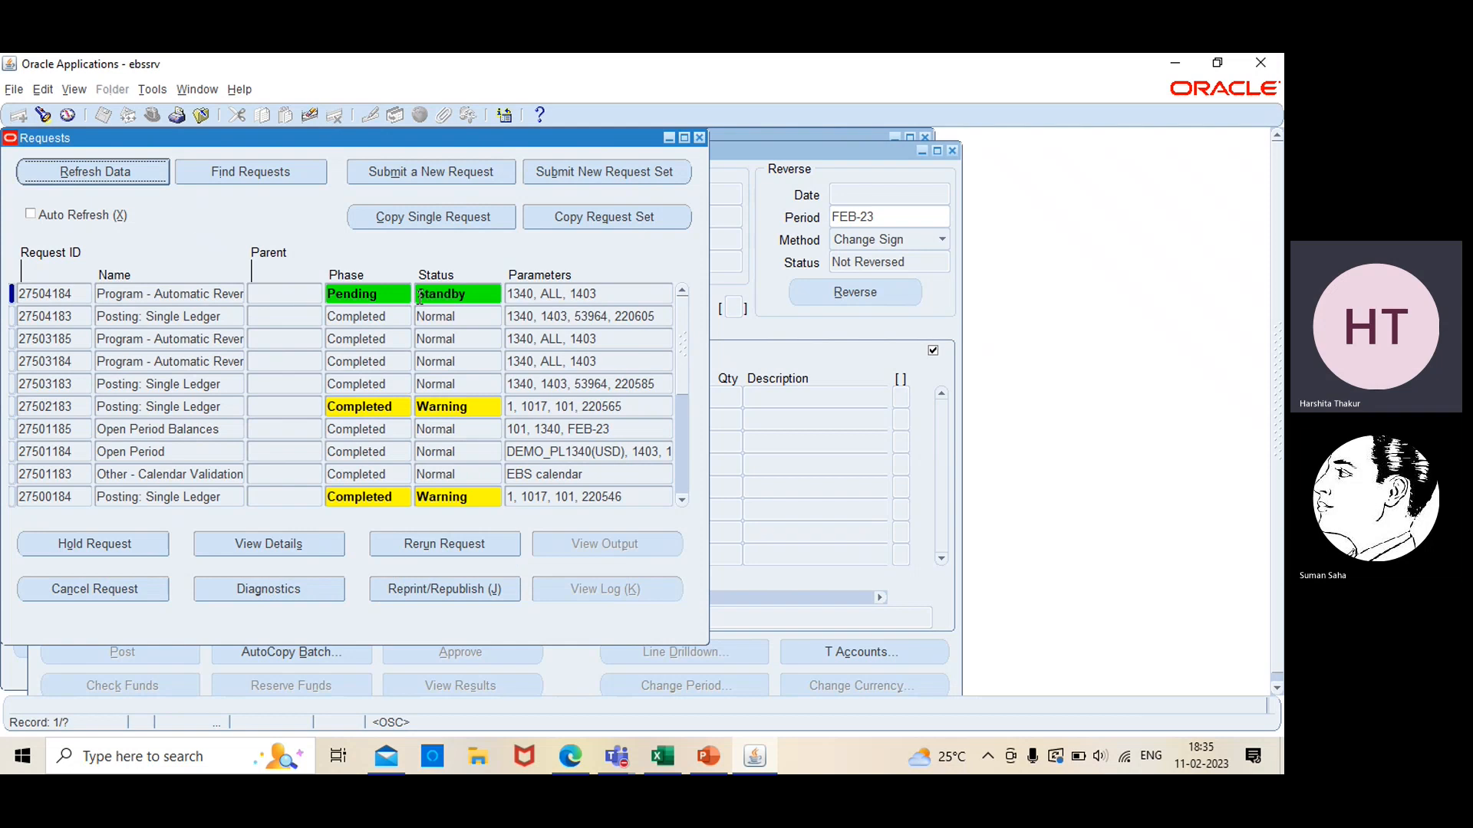
click(119, 172)
click(119, 171)
click(119, 173)
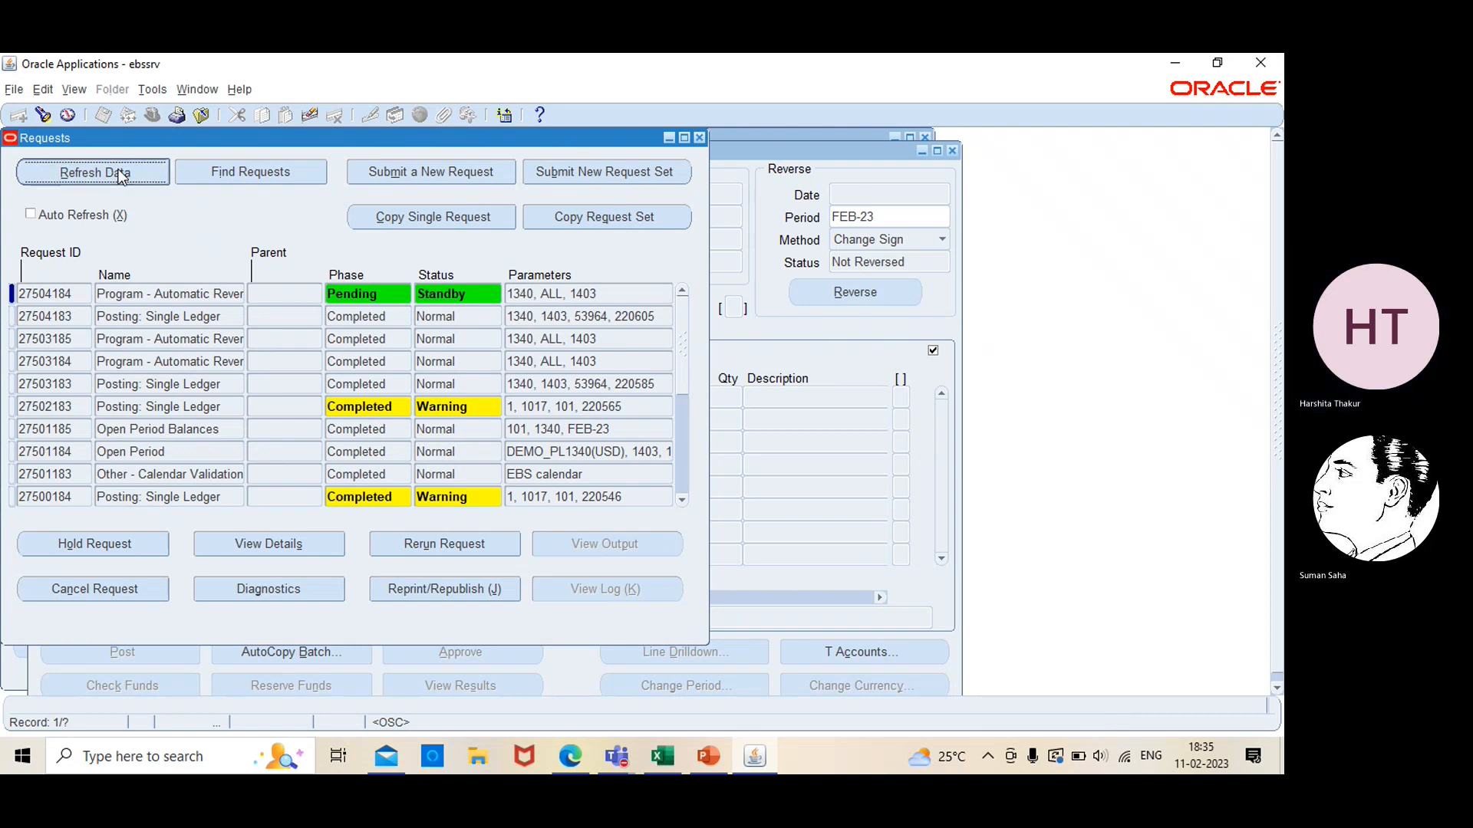
click(119, 171)
click(119, 172)
click(119, 172)
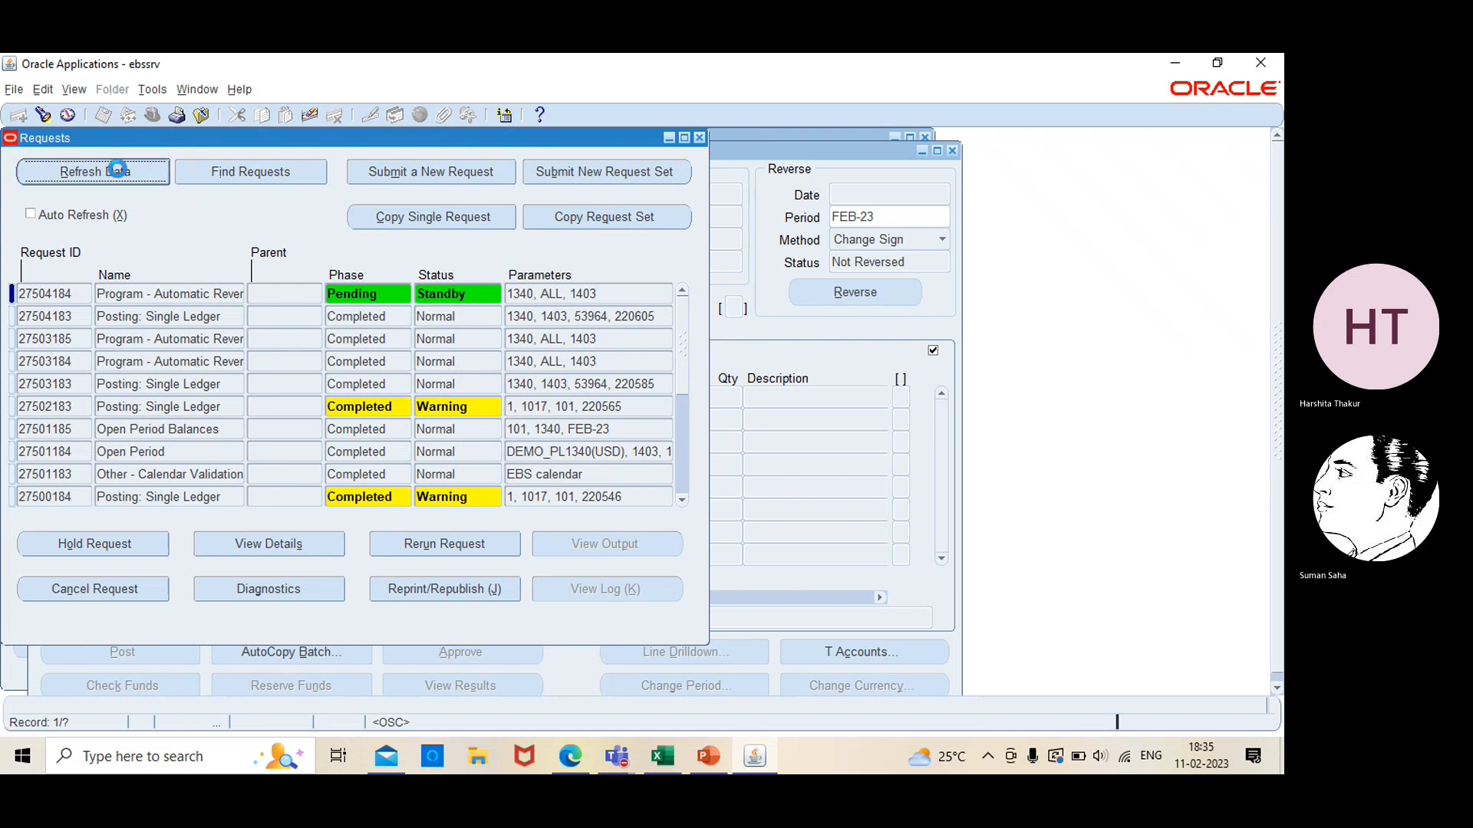
click(119, 172)
click(119, 172)
click(119, 171)
click(119, 172)
click(119, 175)
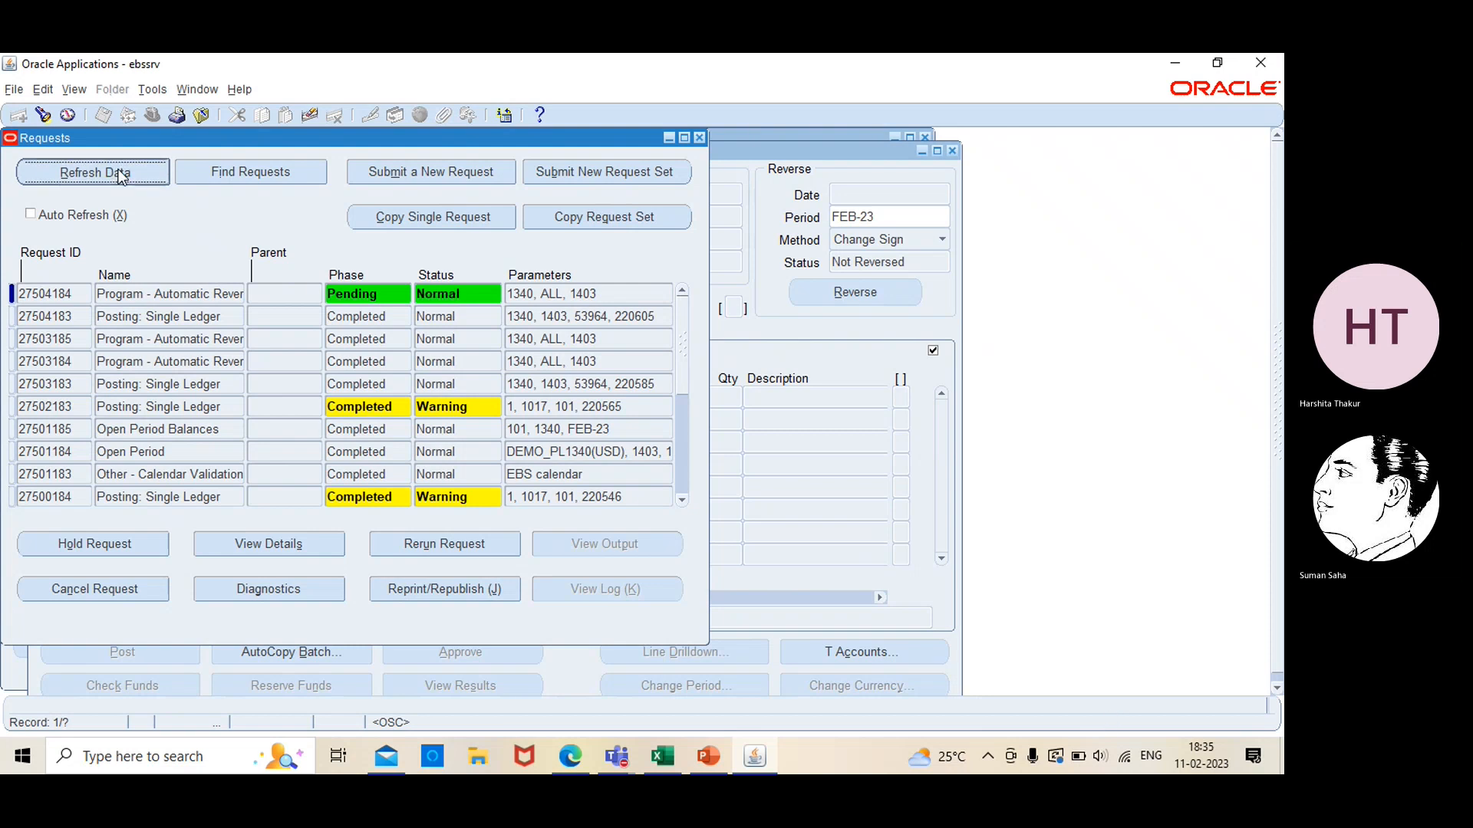
click(119, 175)
click(116, 169)
click(117, 169)
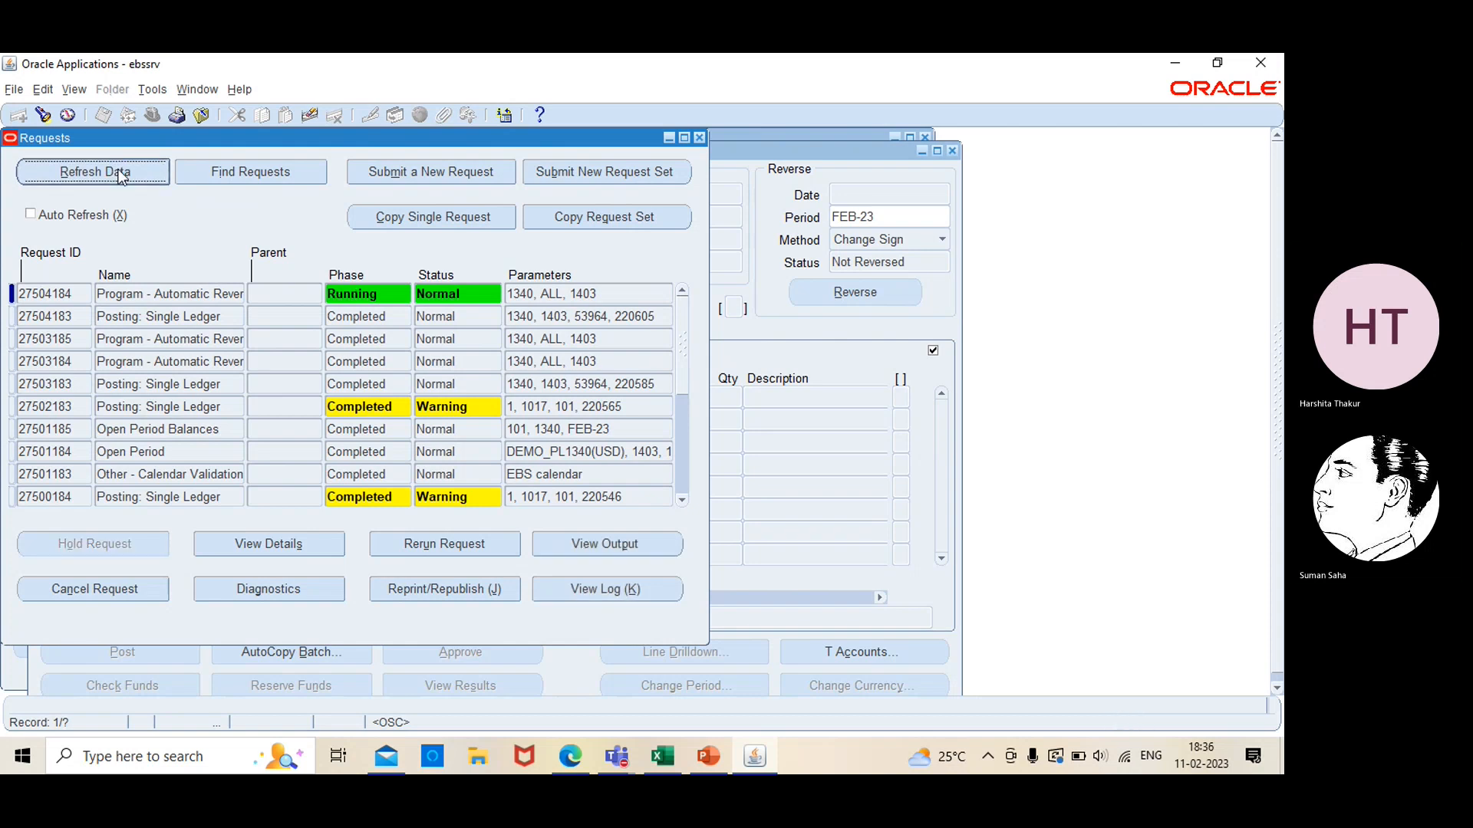
click(121, 175)
click(119, 172)
click(117, 168)
click(117, 171)
click(117, 171)
click(119, 173)
click(119, 172)
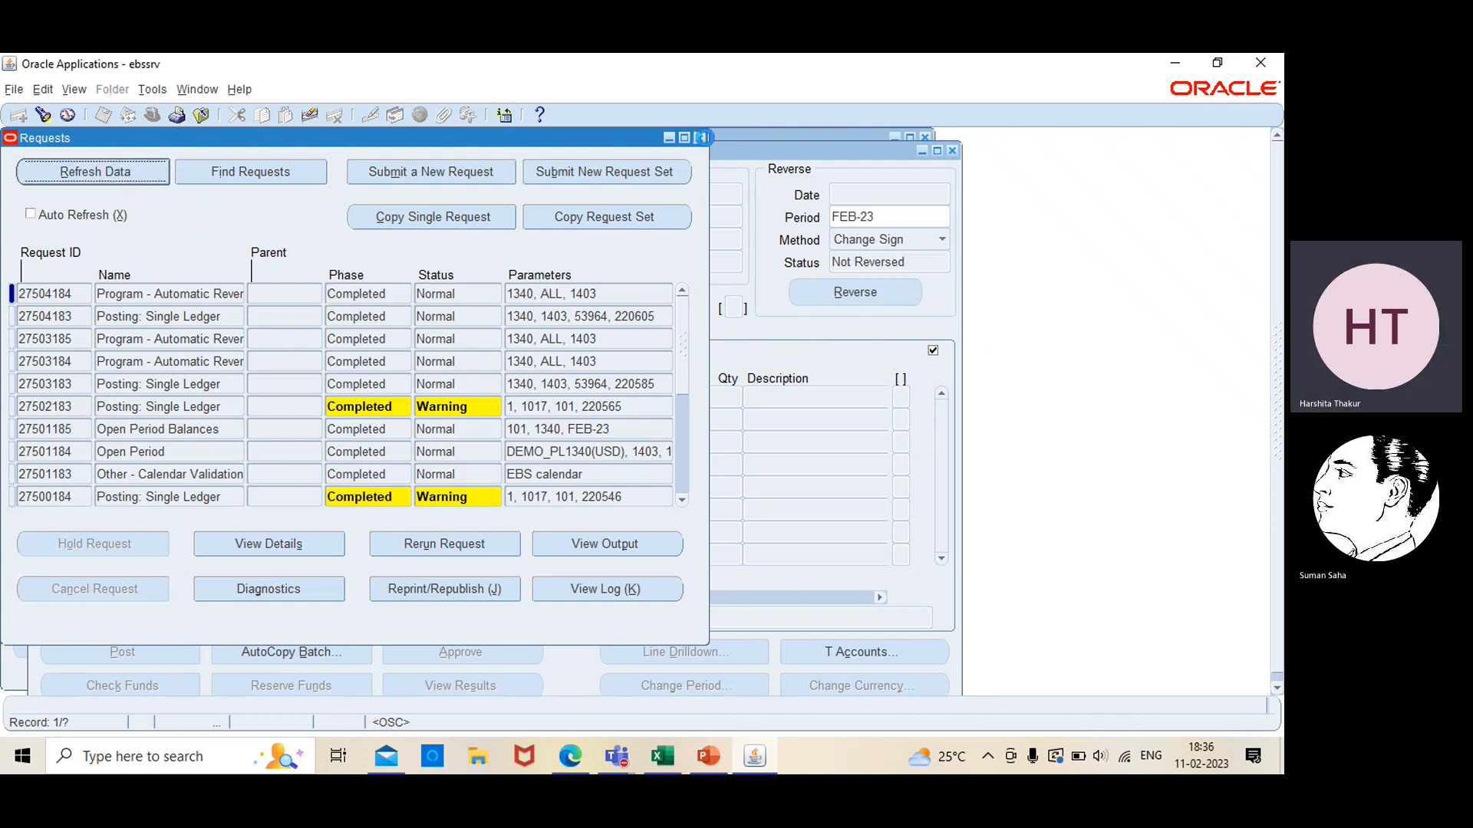
click(706, 138)
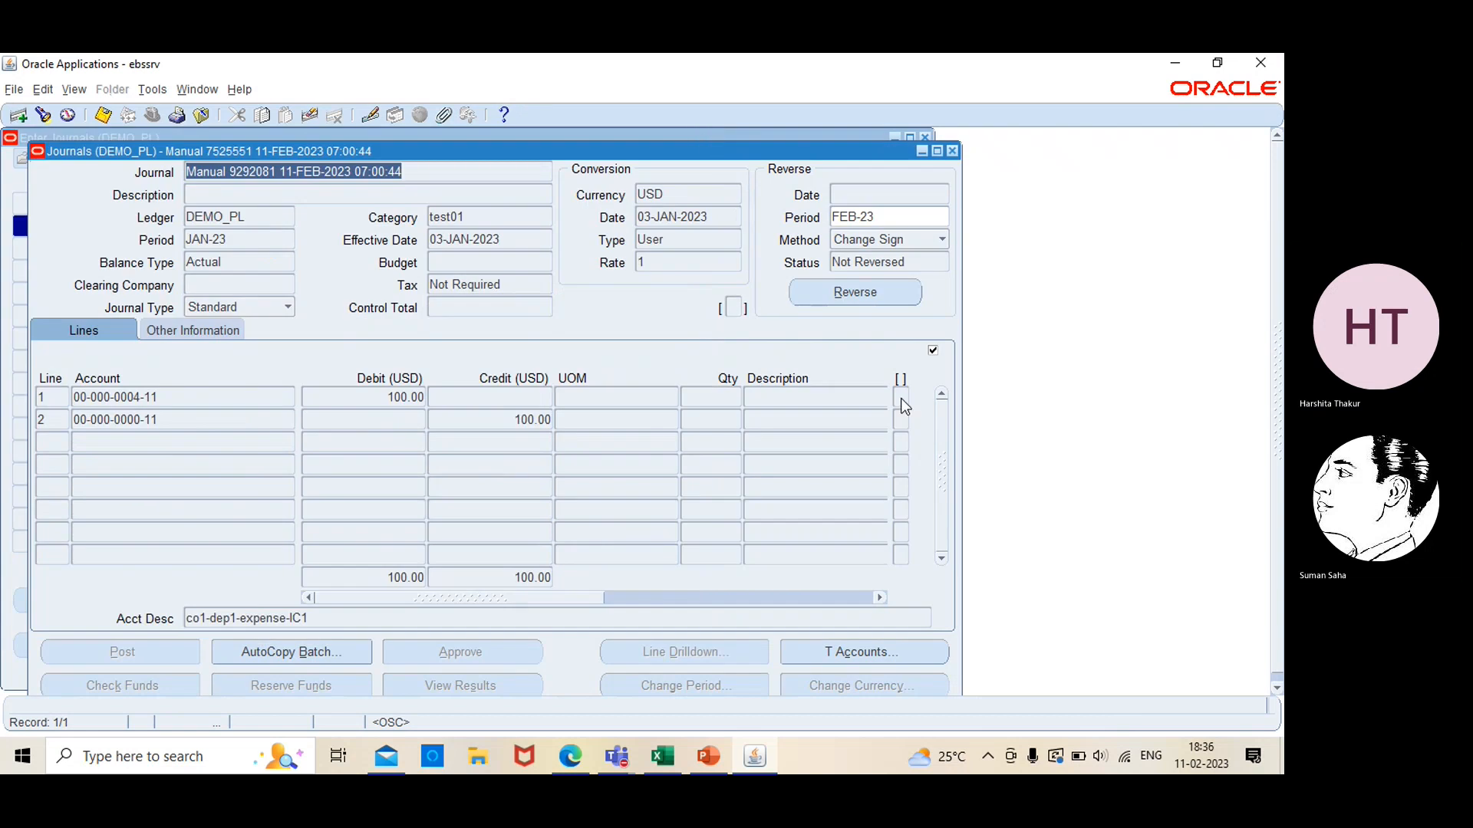
Close the journal, requery the journal list and examine the FEB-23 test01 reversal entry's debit, credit and journal name for the 100.00 journal
click(952, 151)
click(854, 600)
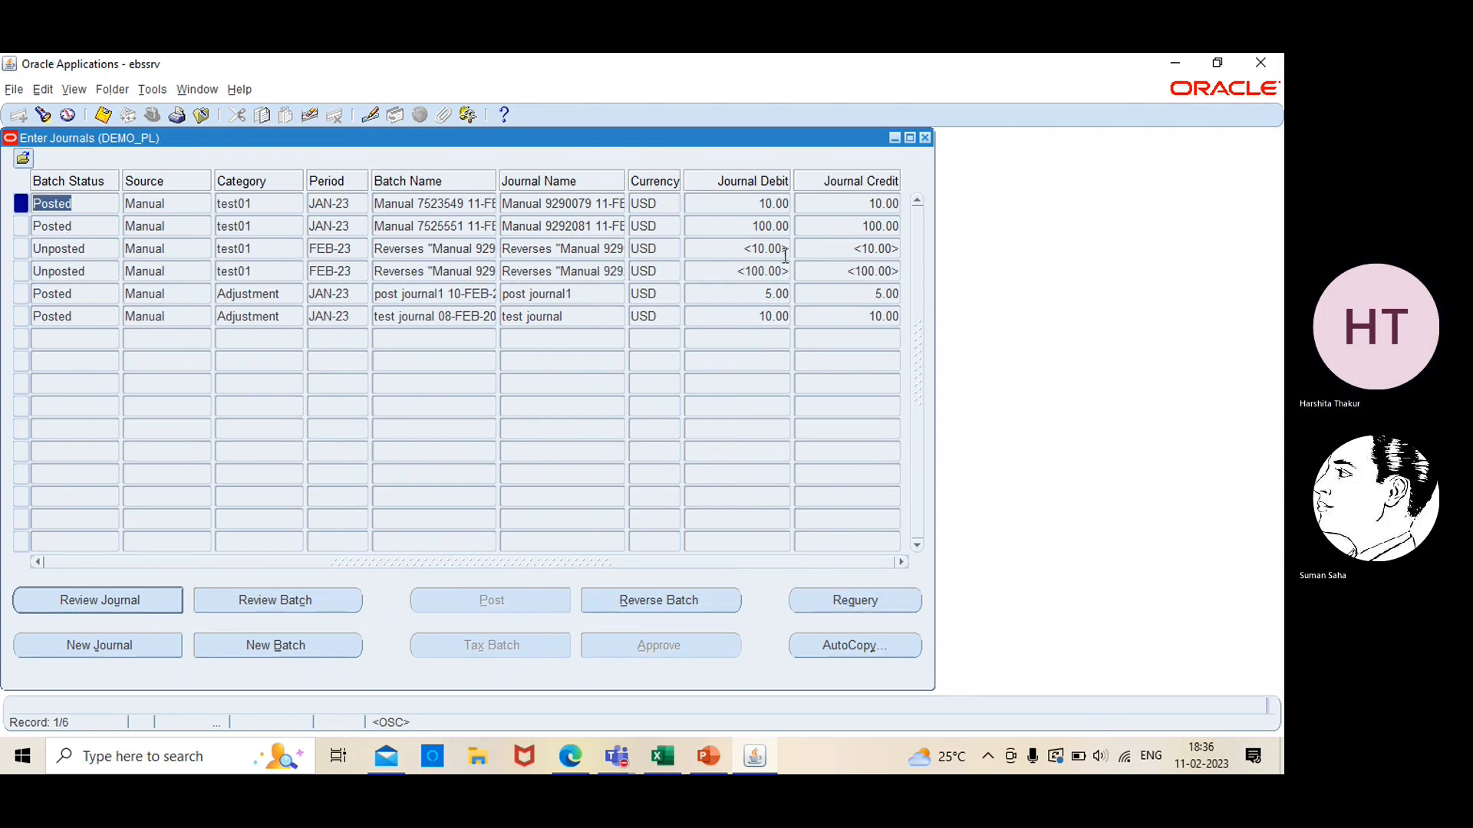
click(744, 269)
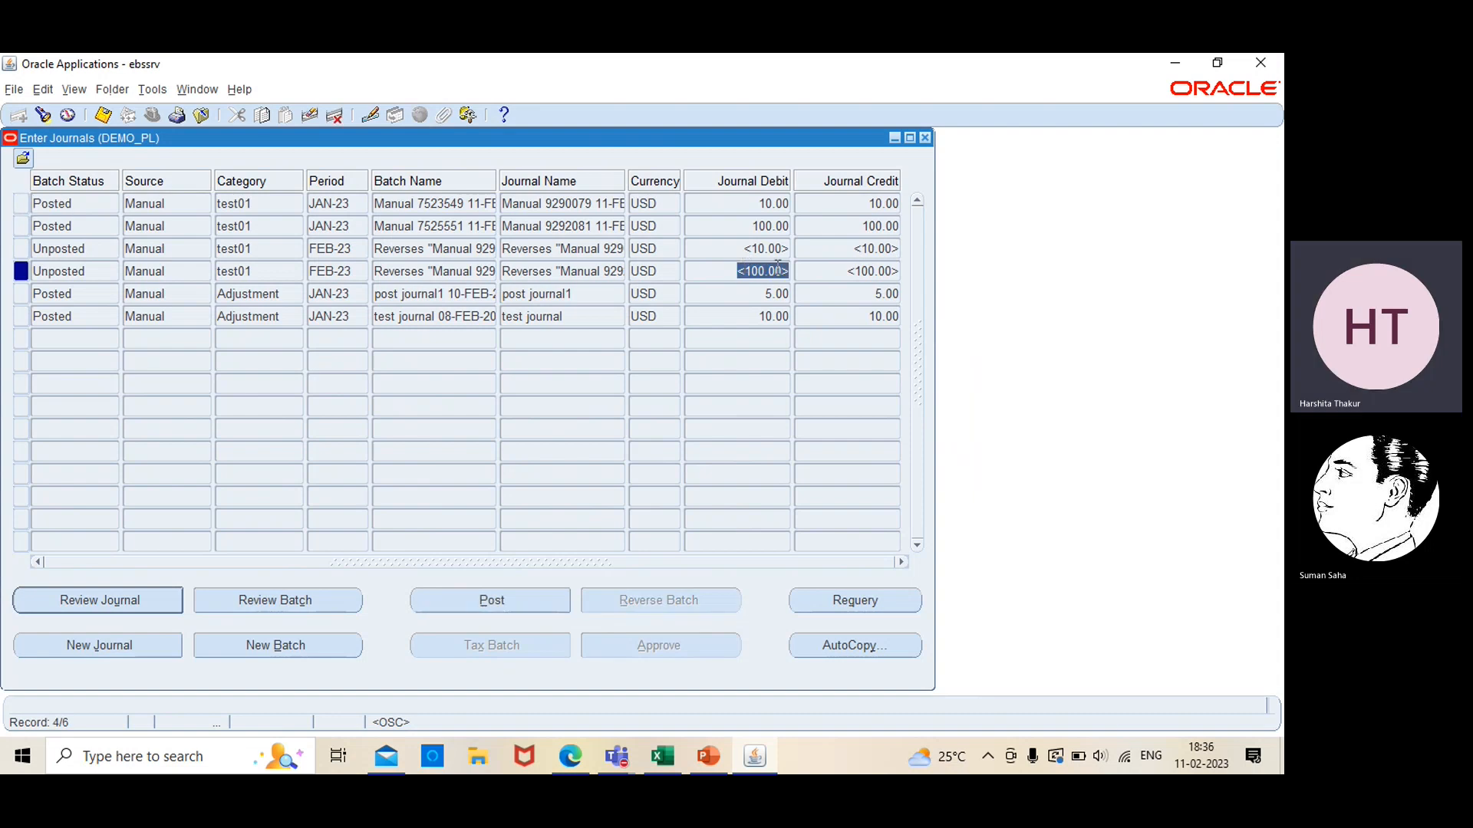
click(857, 271)
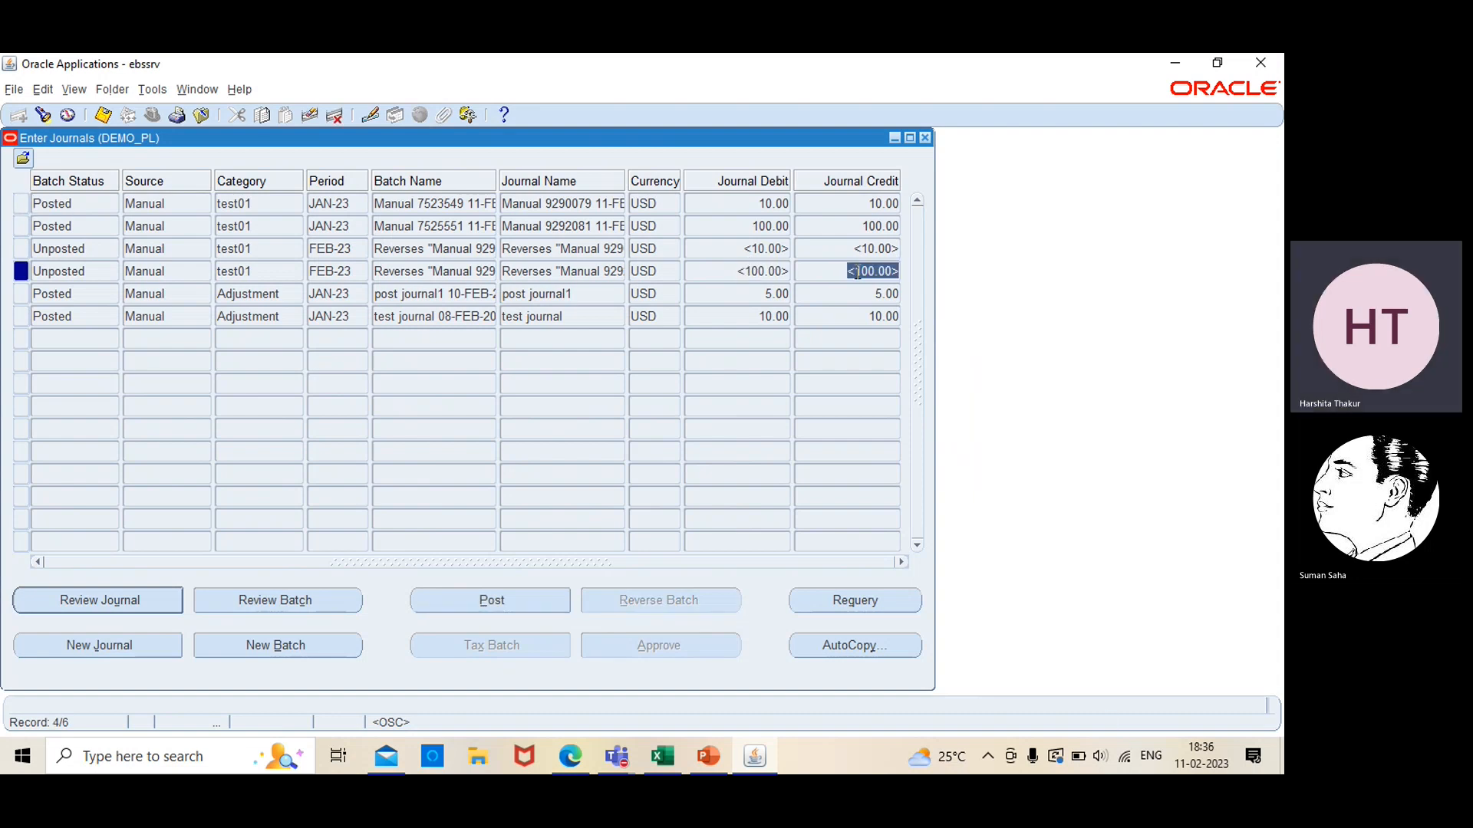
click(521, 269)
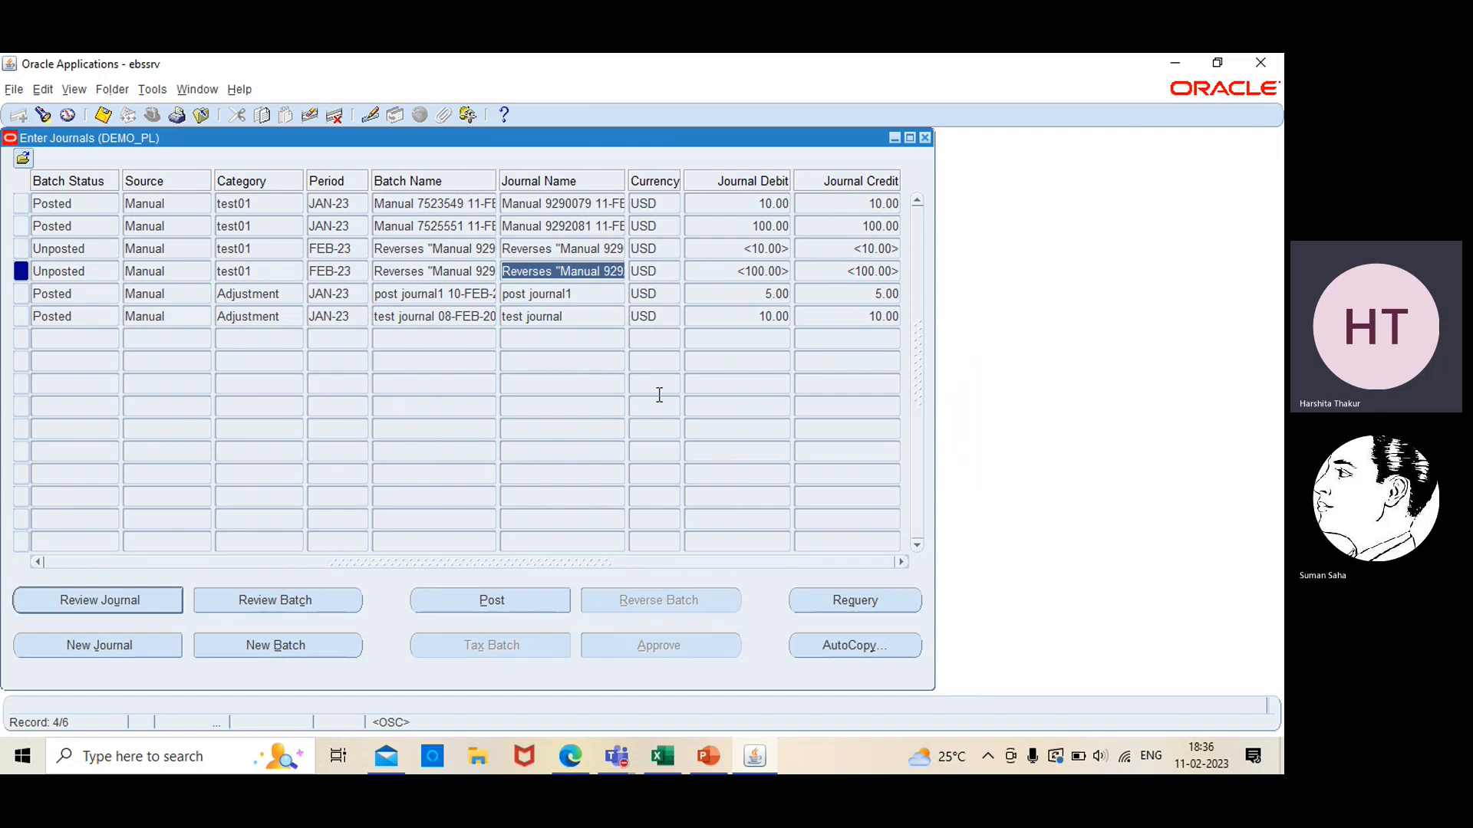
Close the journal list and switch to the EBS-Session 1 presentation in PowerPoint to view the Journal Reversal Criteria prerequisites on slide 29
click(925, 137)
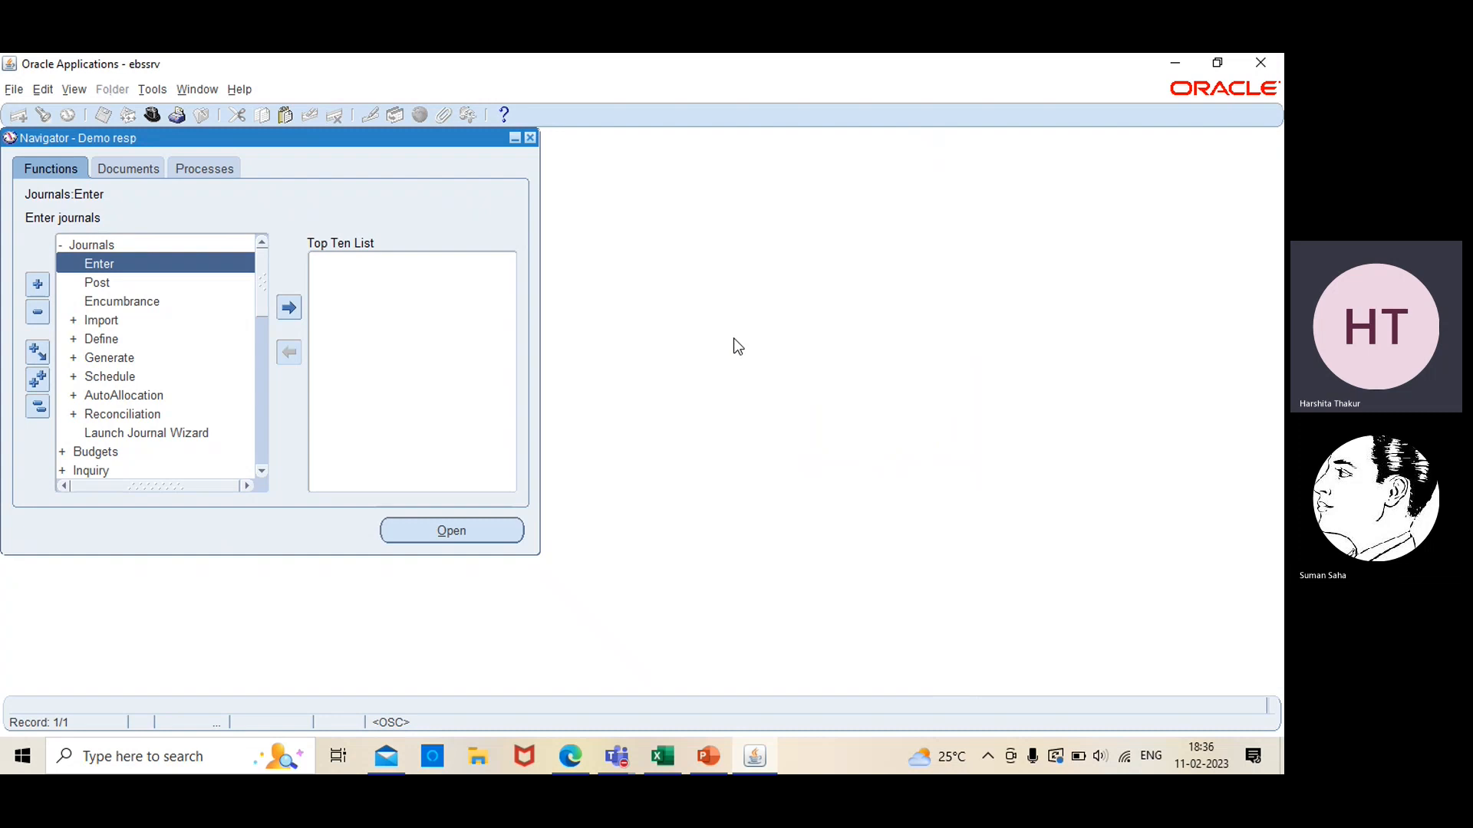
click(707, 756)
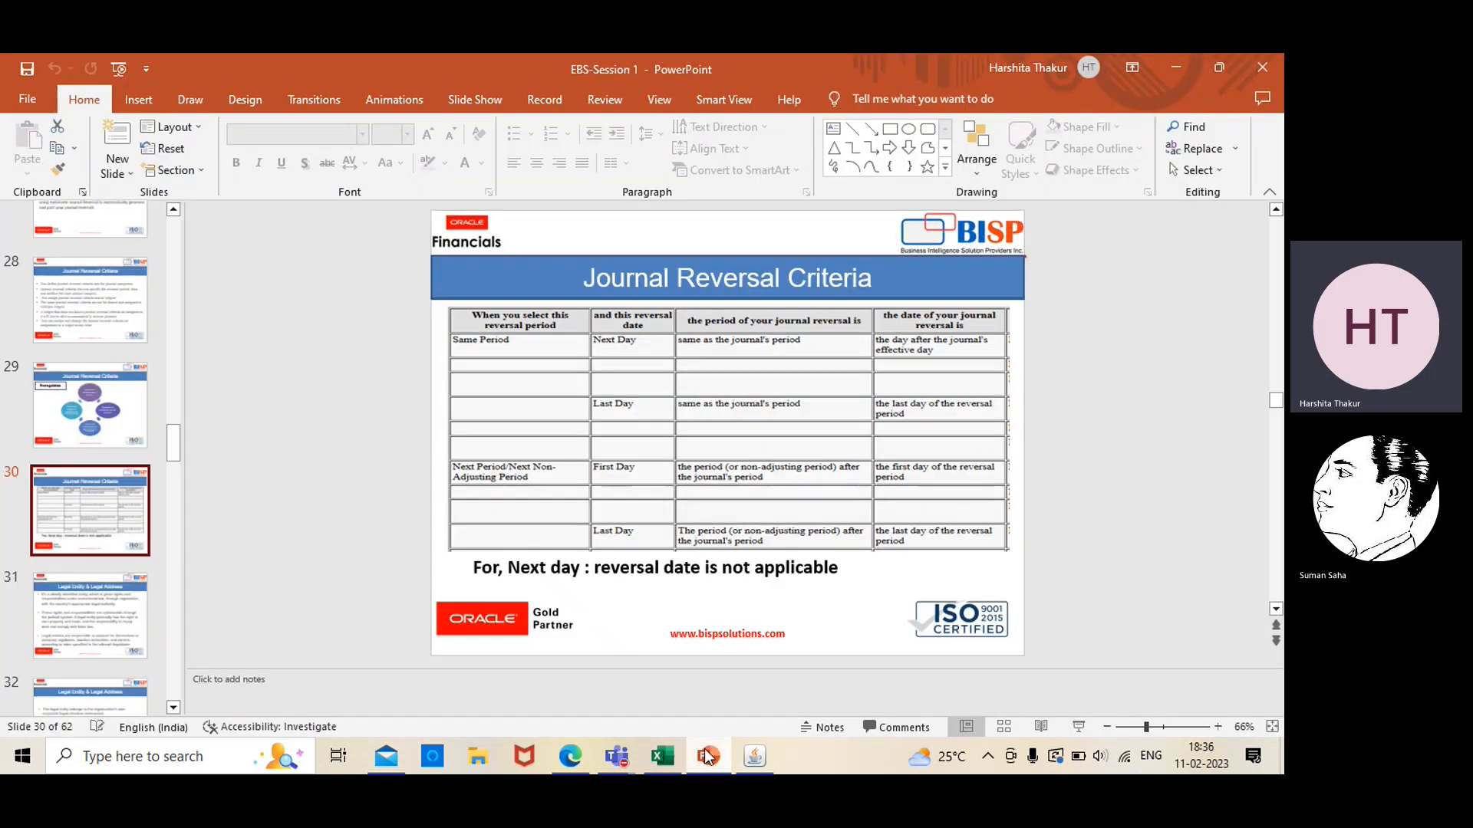
click(112, 408)
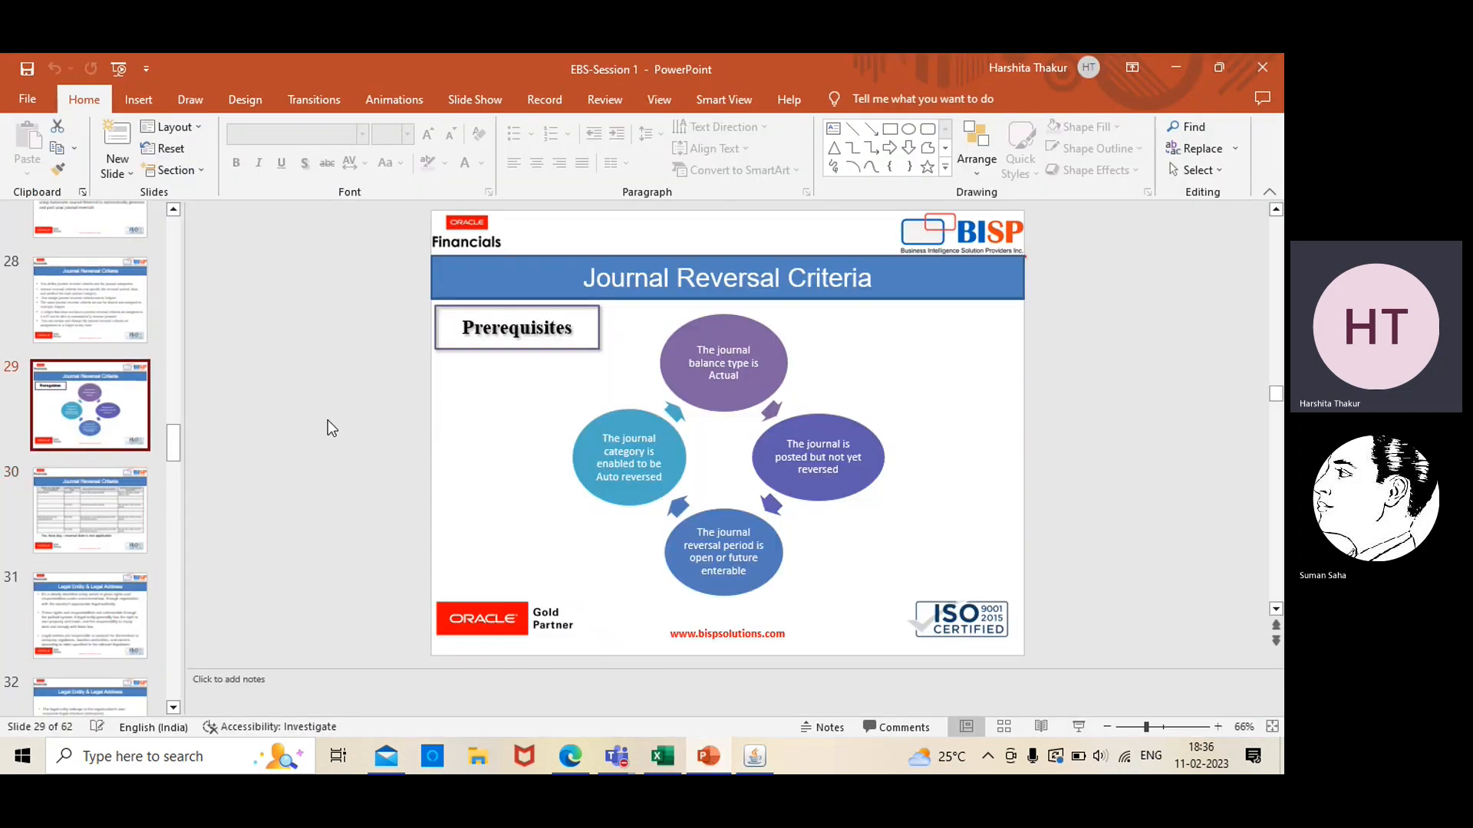
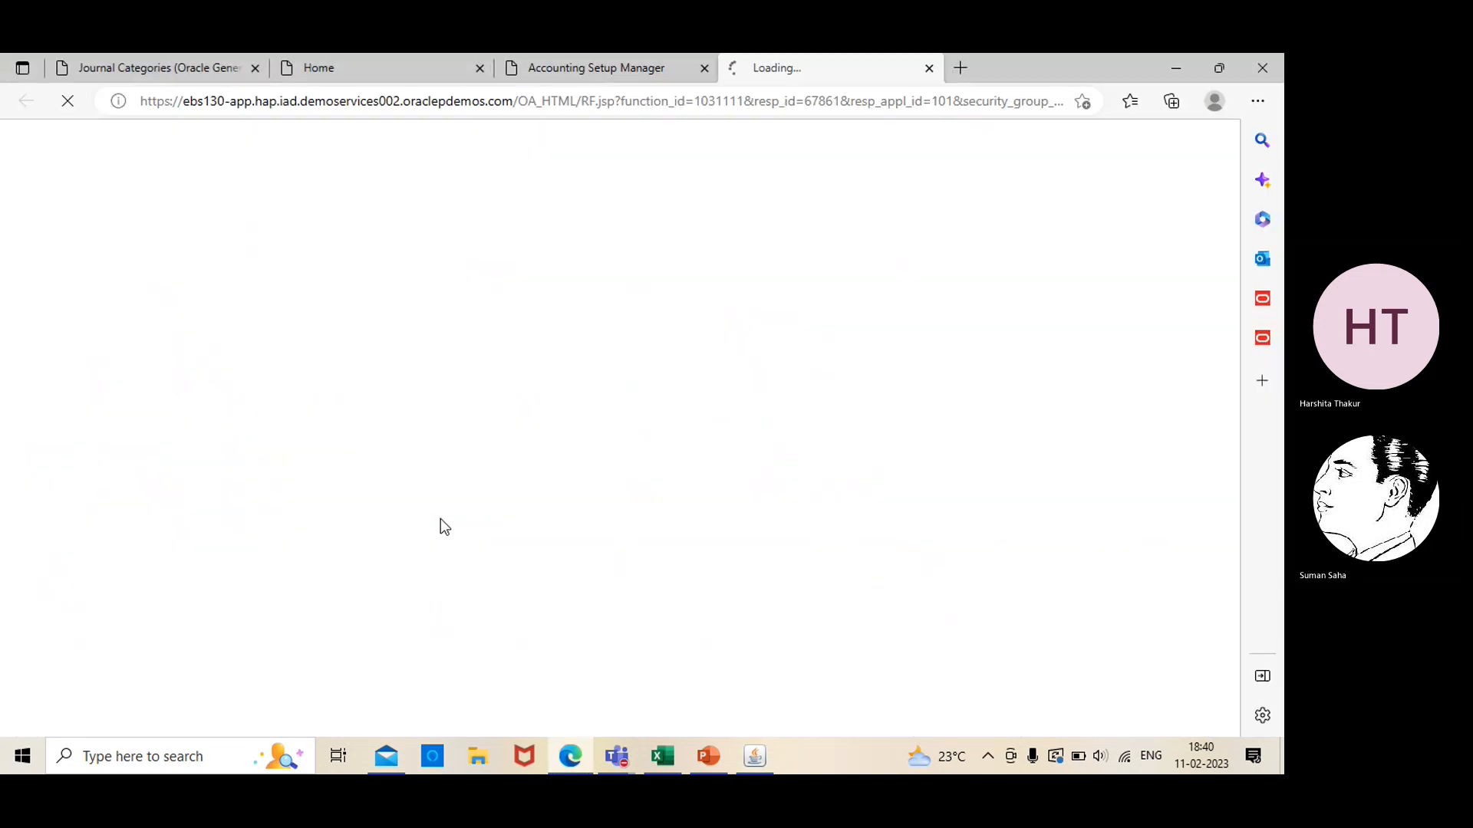
Close the duplicate Accounting Setup Manager page and start a new accounting setup with a new legal entity
click(704, 68)
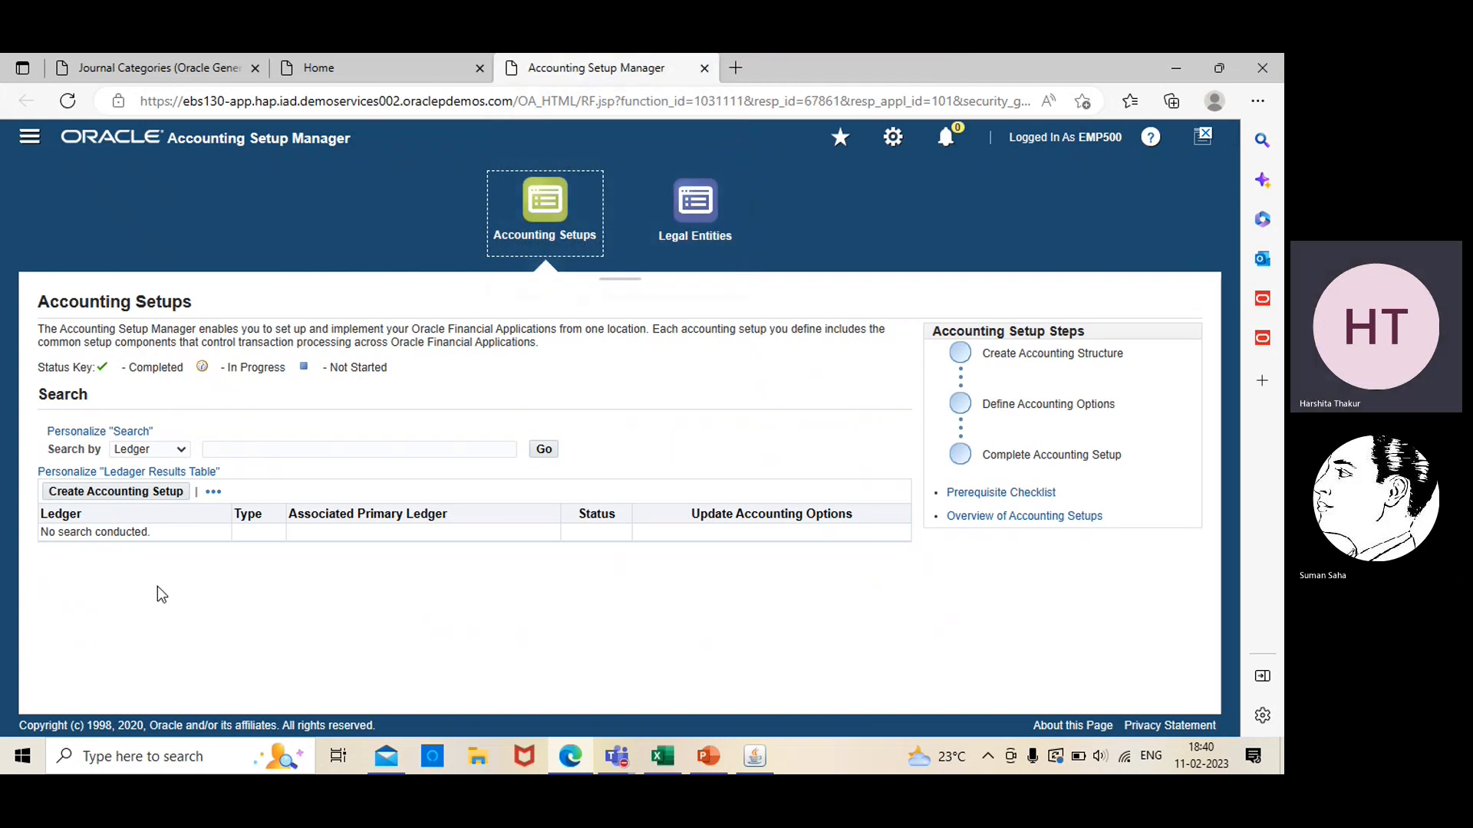
click(95, 493)
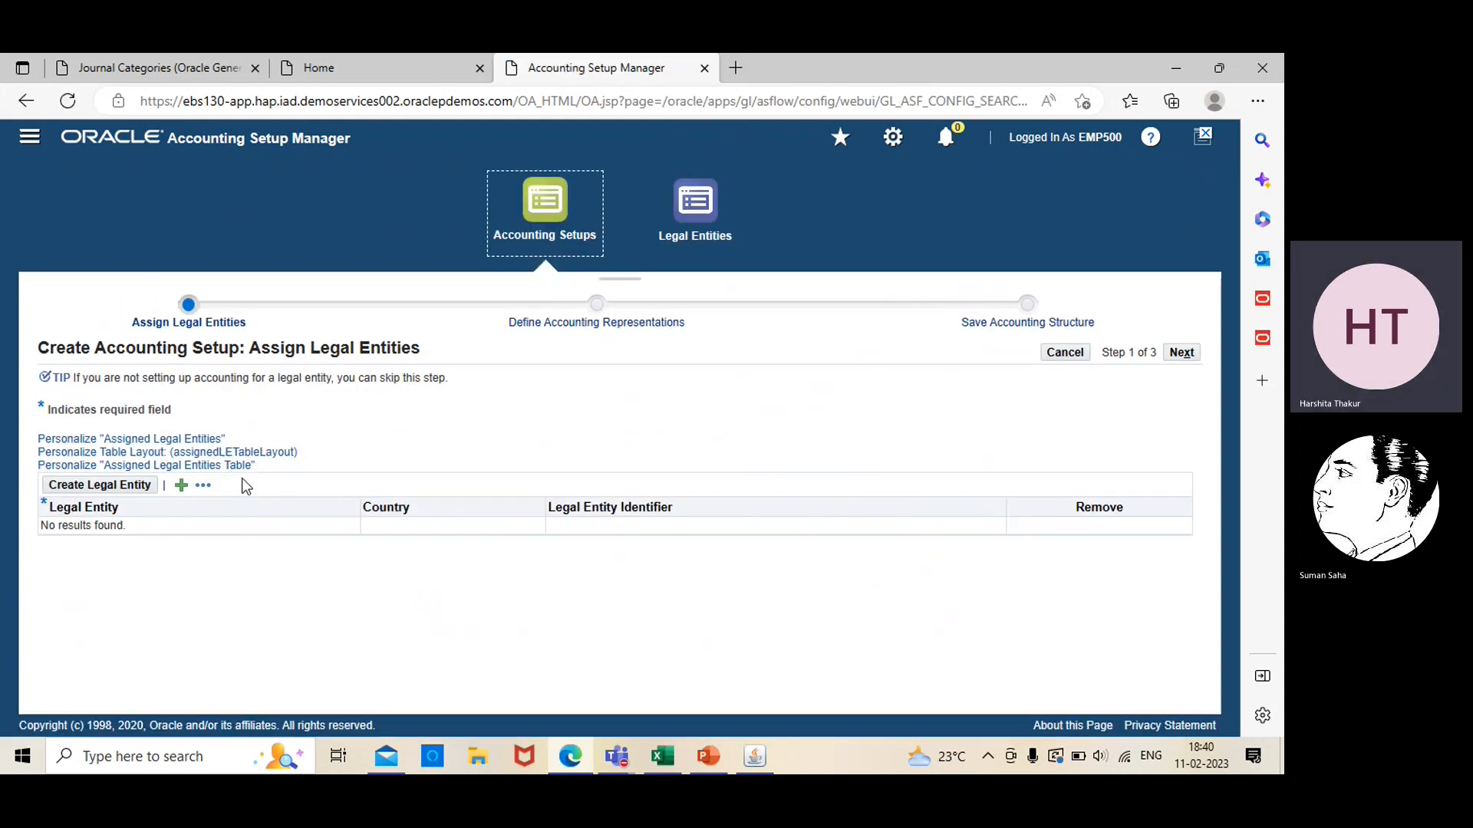
click(132, 492)
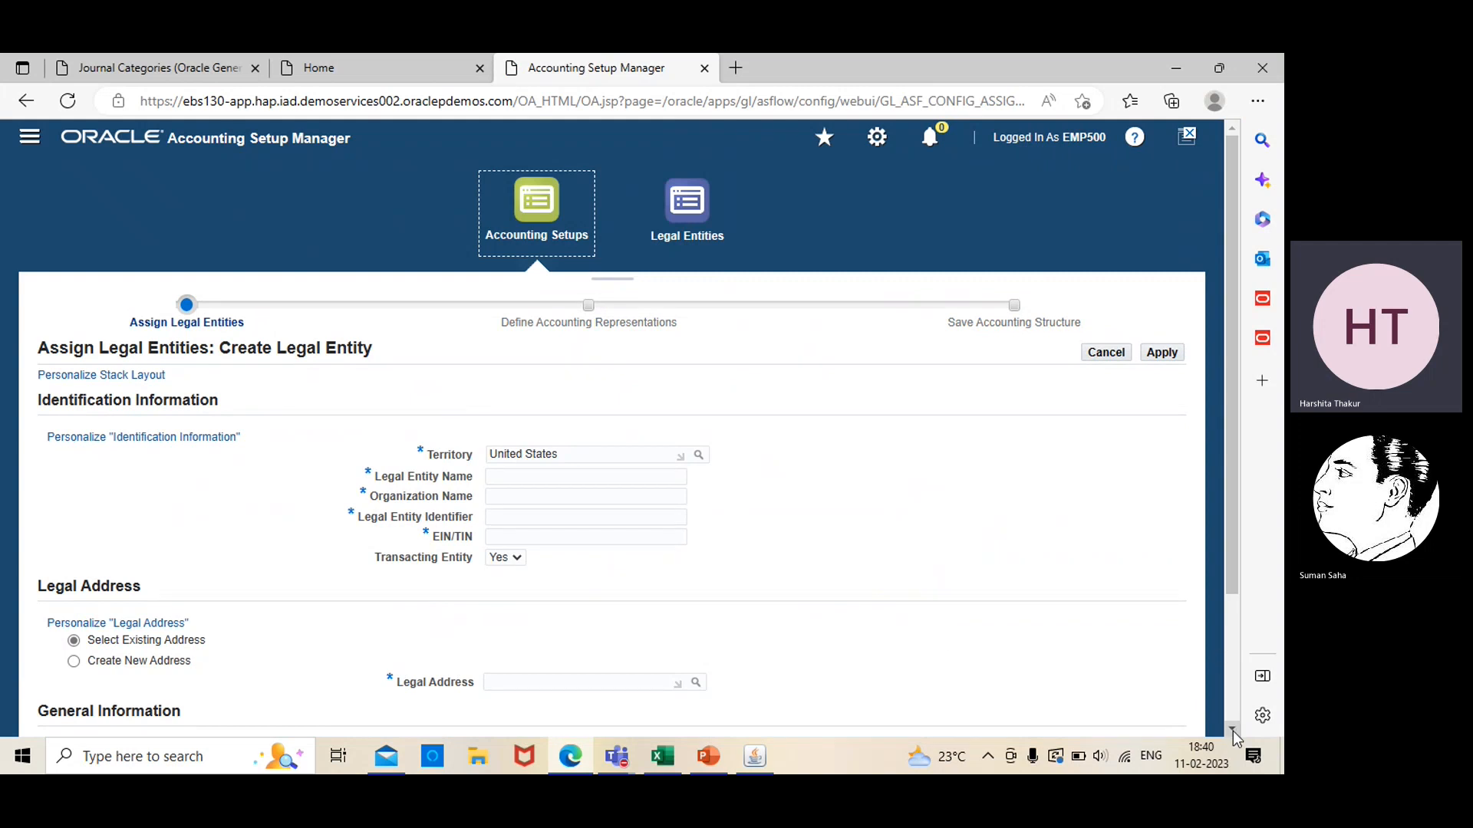
Enter EBS DEMO LE as both the legal entity name and the organization name
scroll(1232, 730, down, 2)
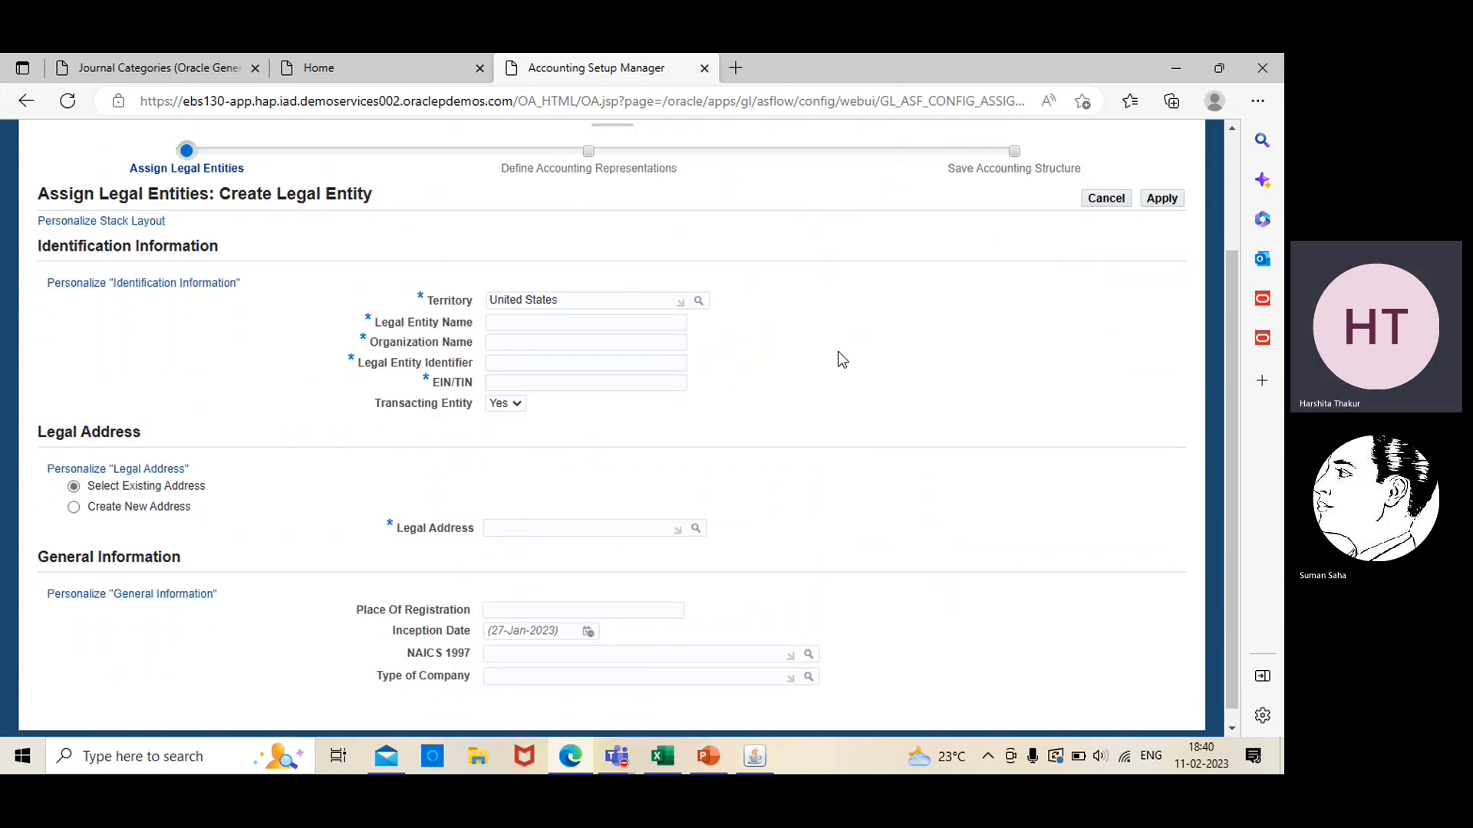
click(546, 329)
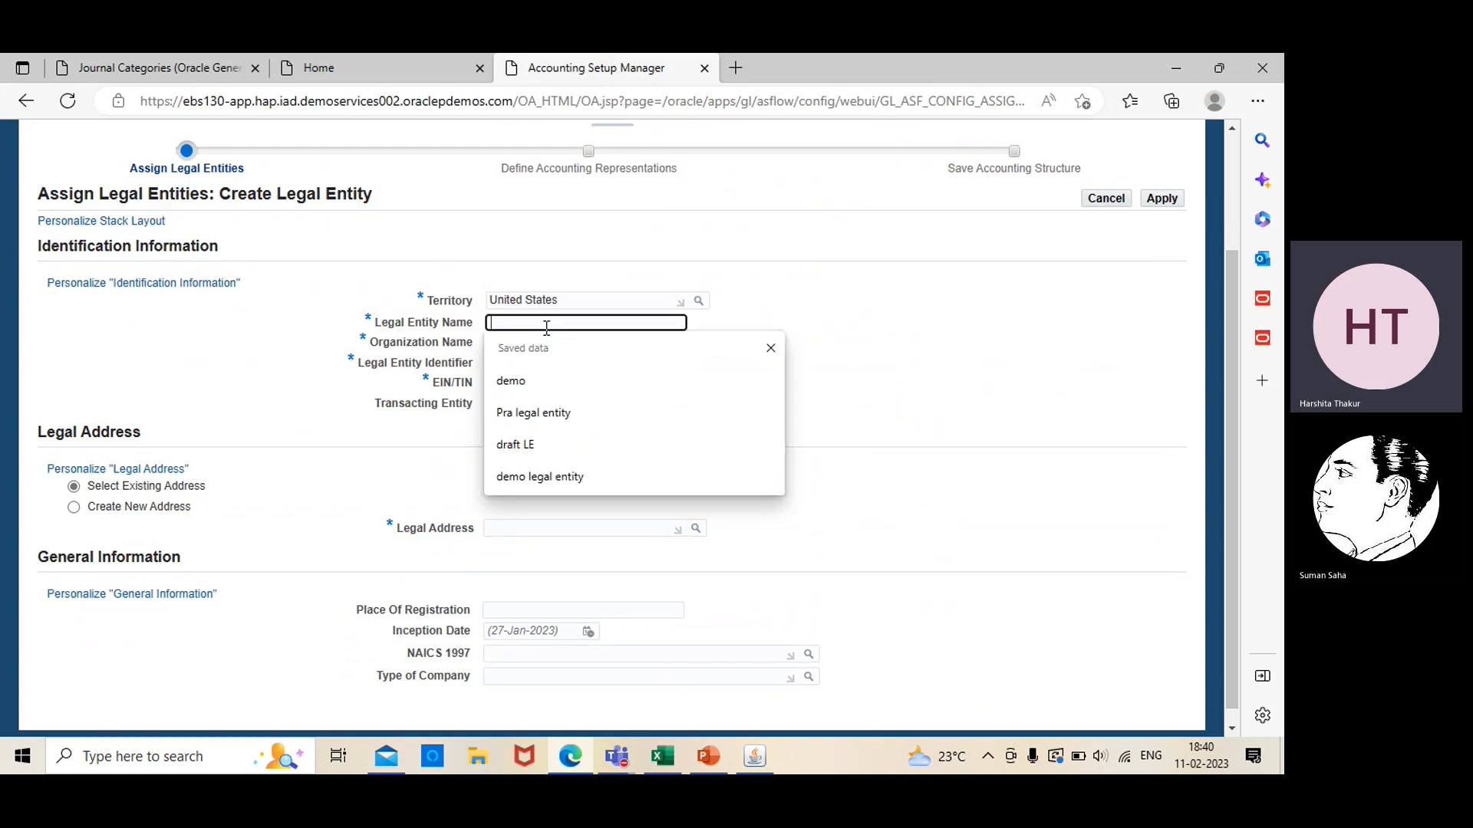
text(EBS )
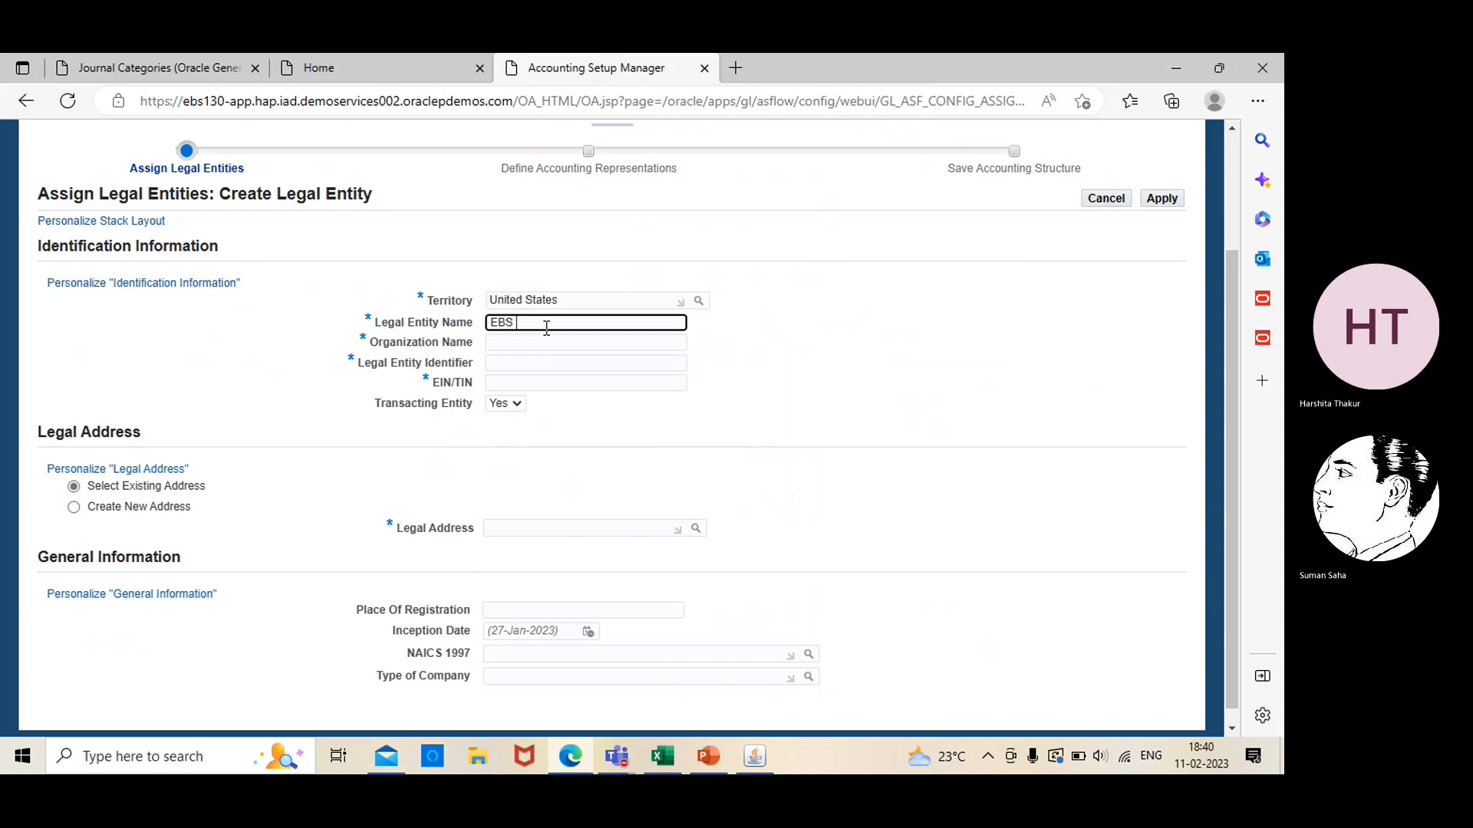
text(DEMO LE)
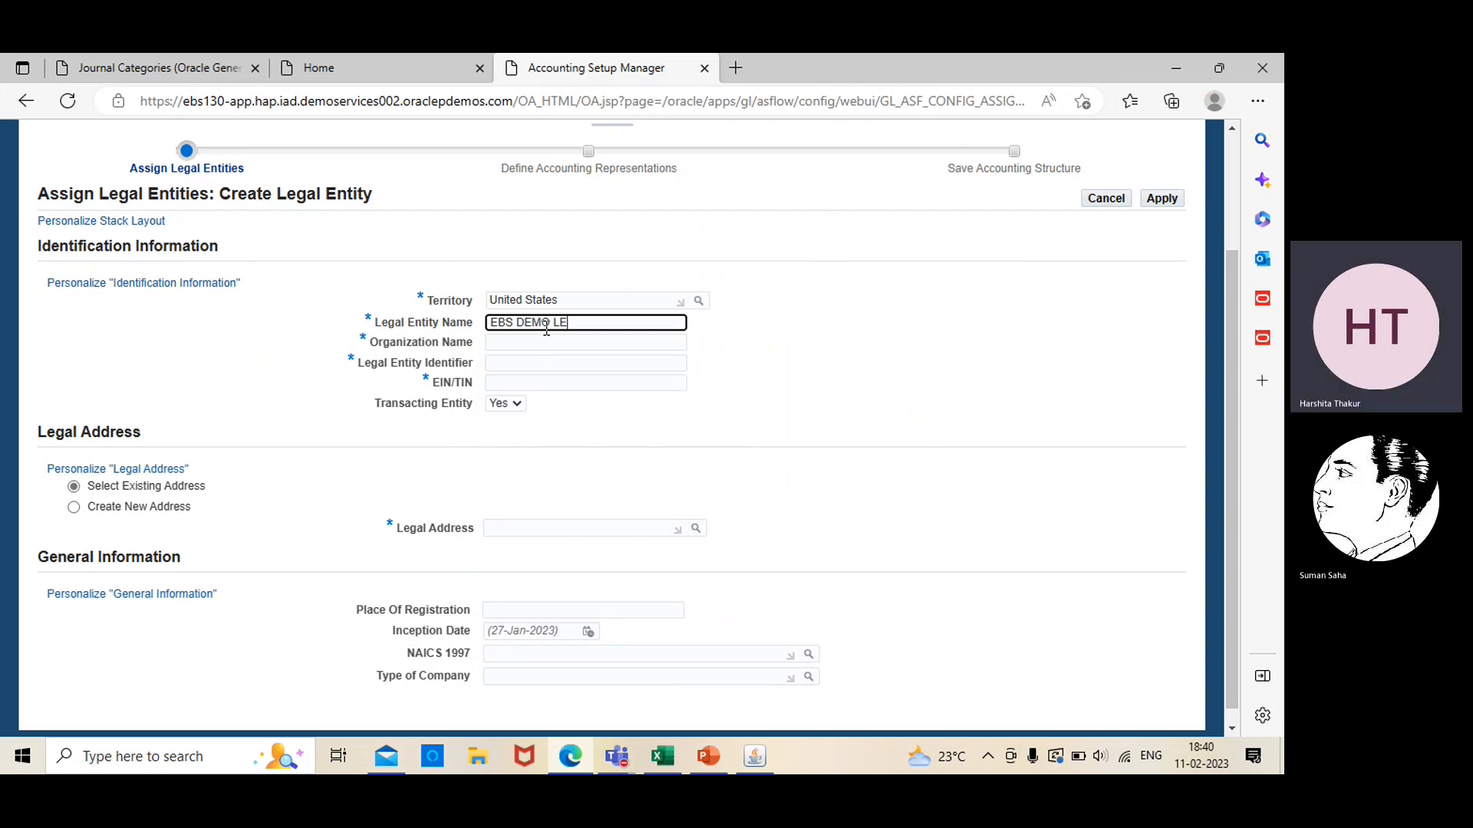
click(558, 340)
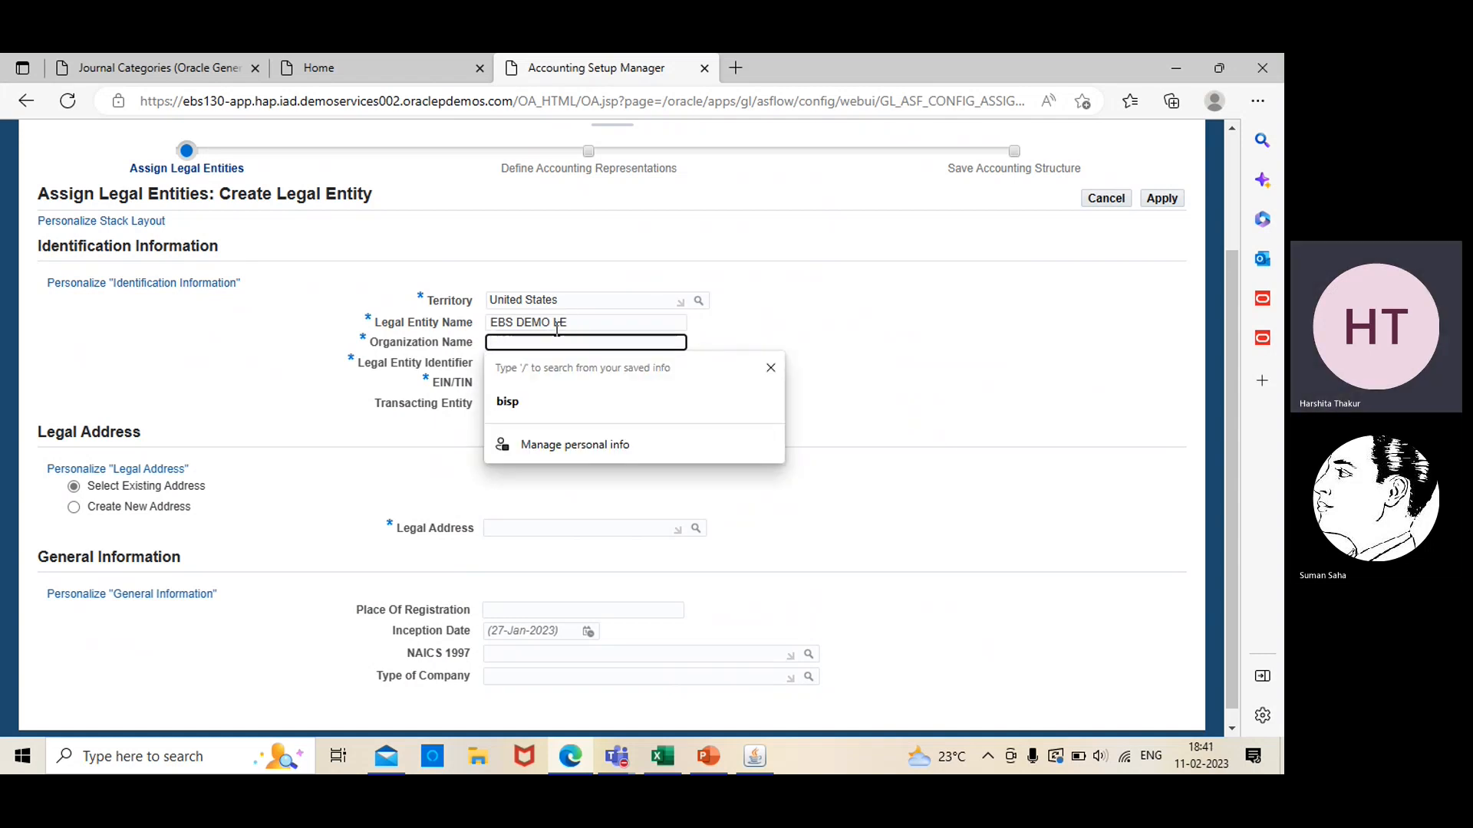
text(EBS)
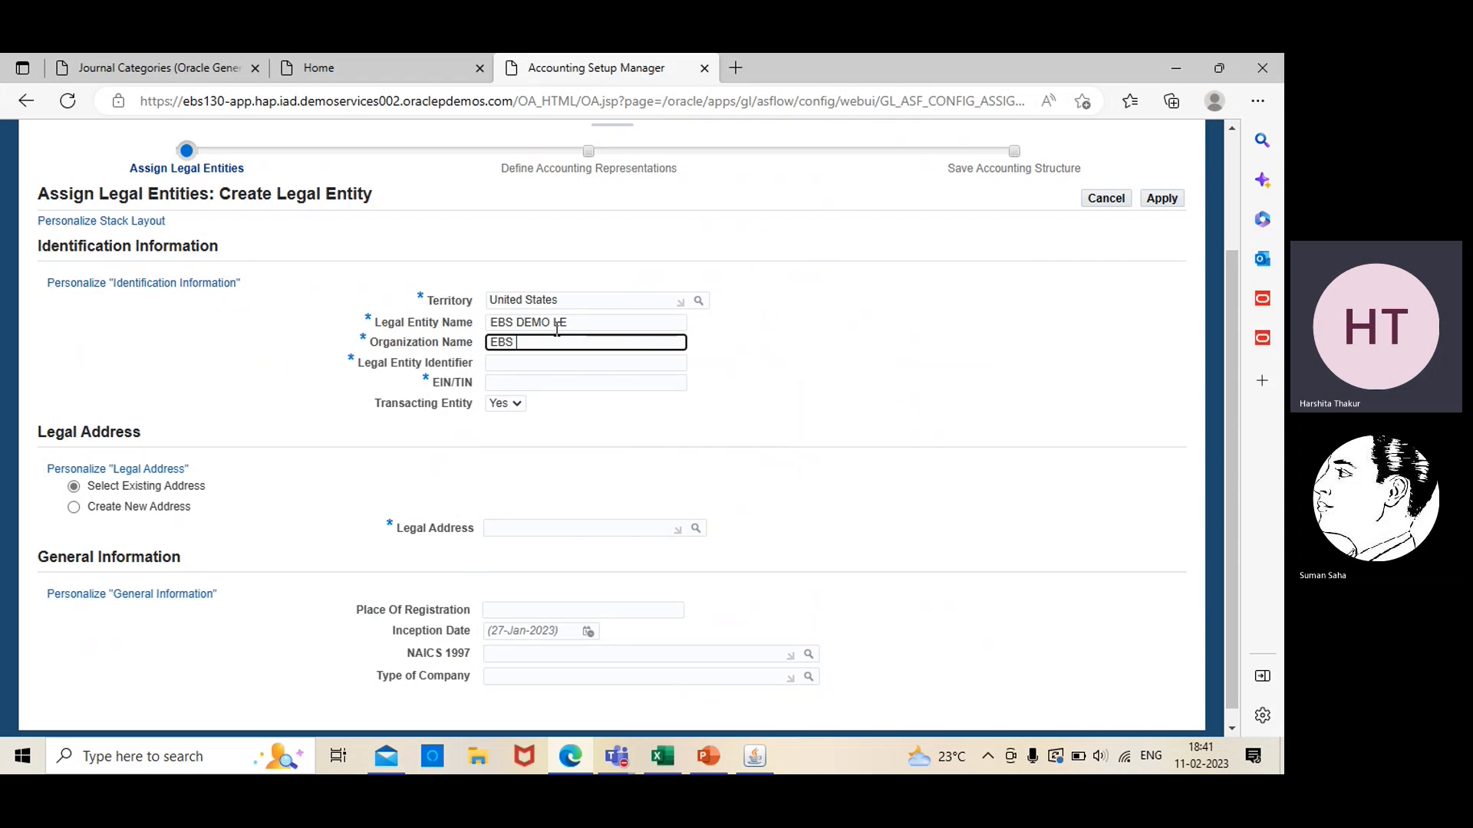
text( DE)
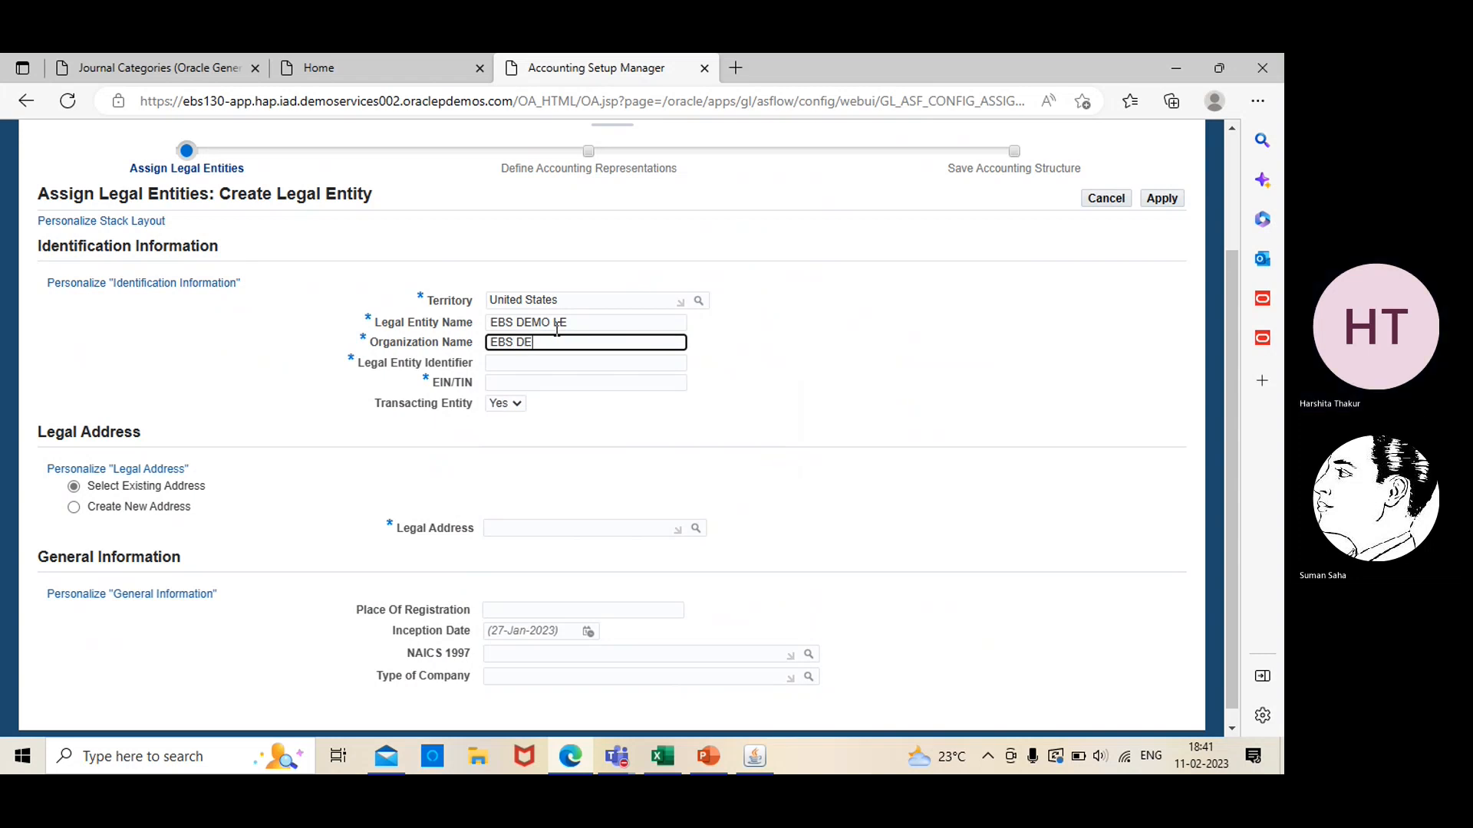
text(MO LE)
Fill in the legal entity identifier and a different number for the EIN/TIN
click(533, 363)
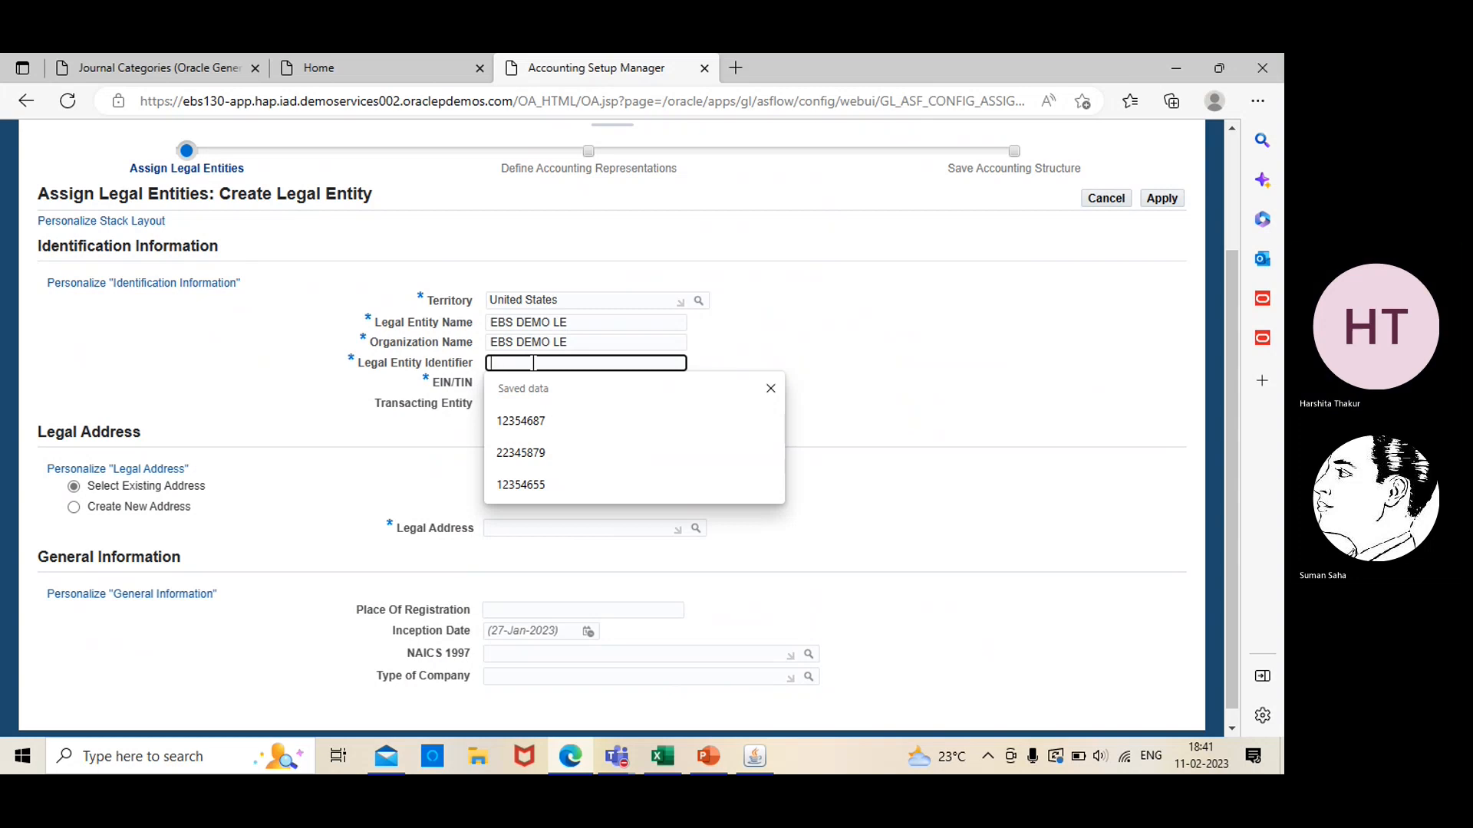
text(78942561)
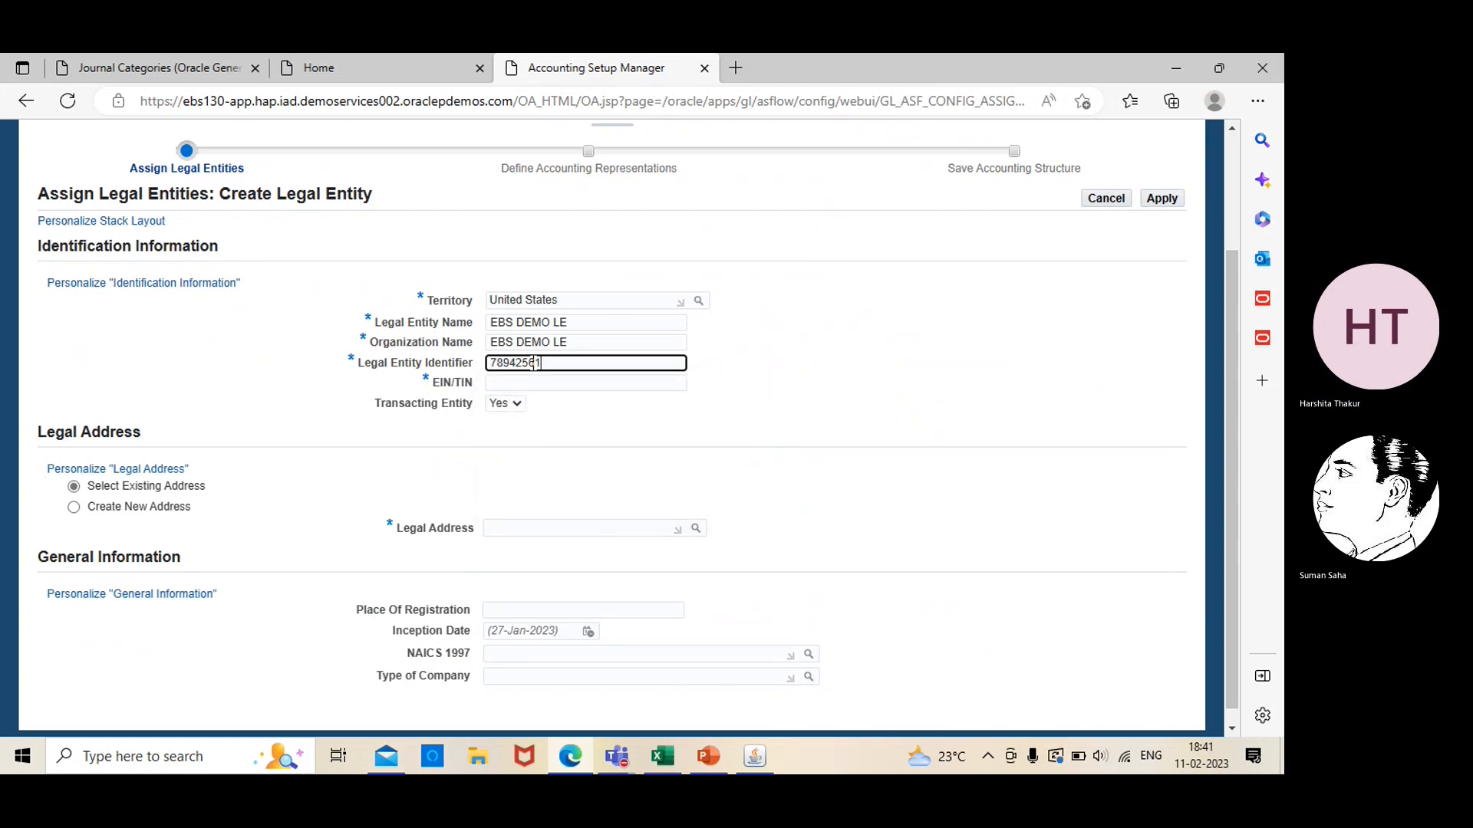
click(609, 386)
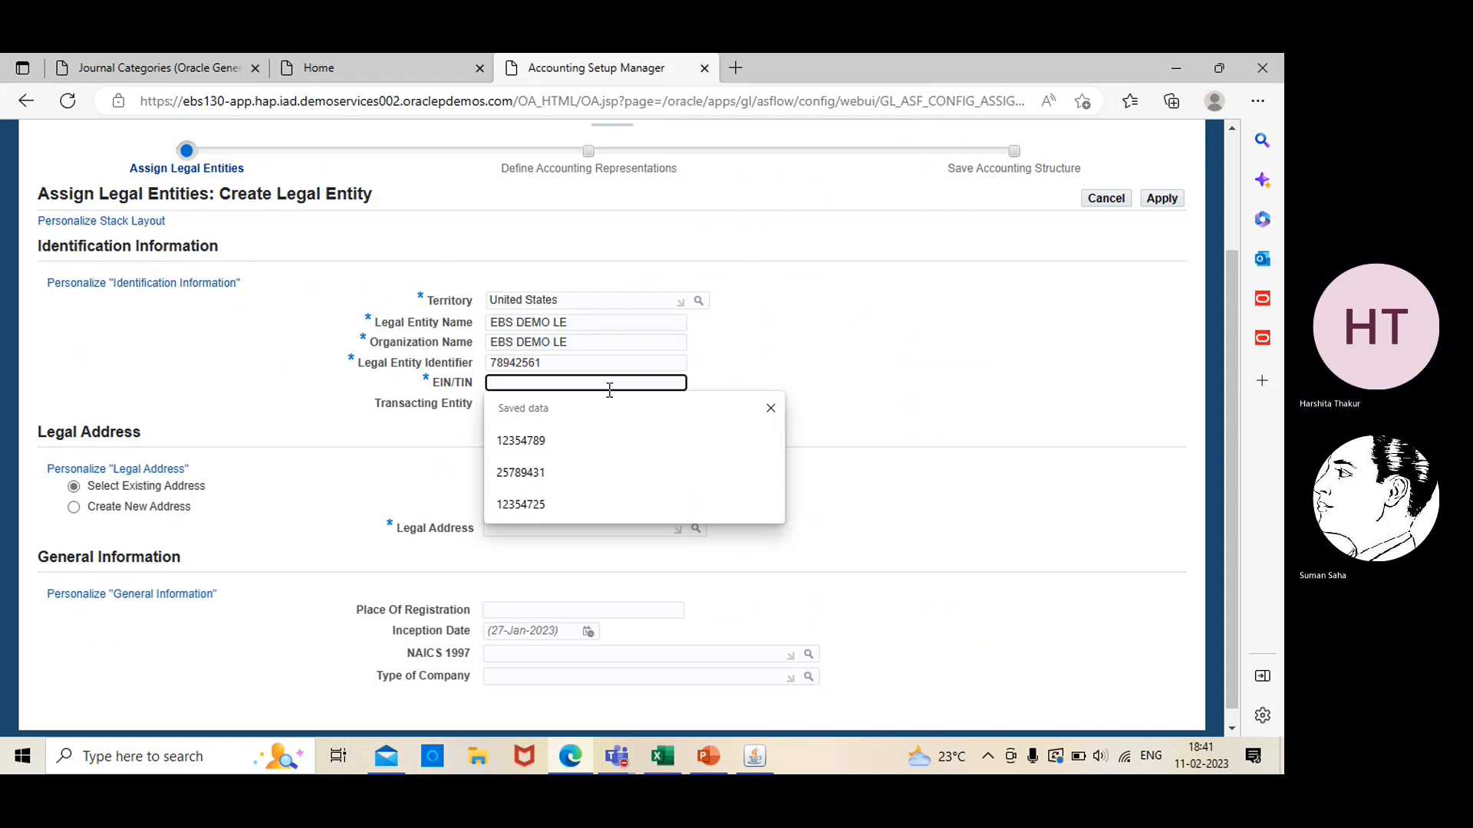
text(78942561)
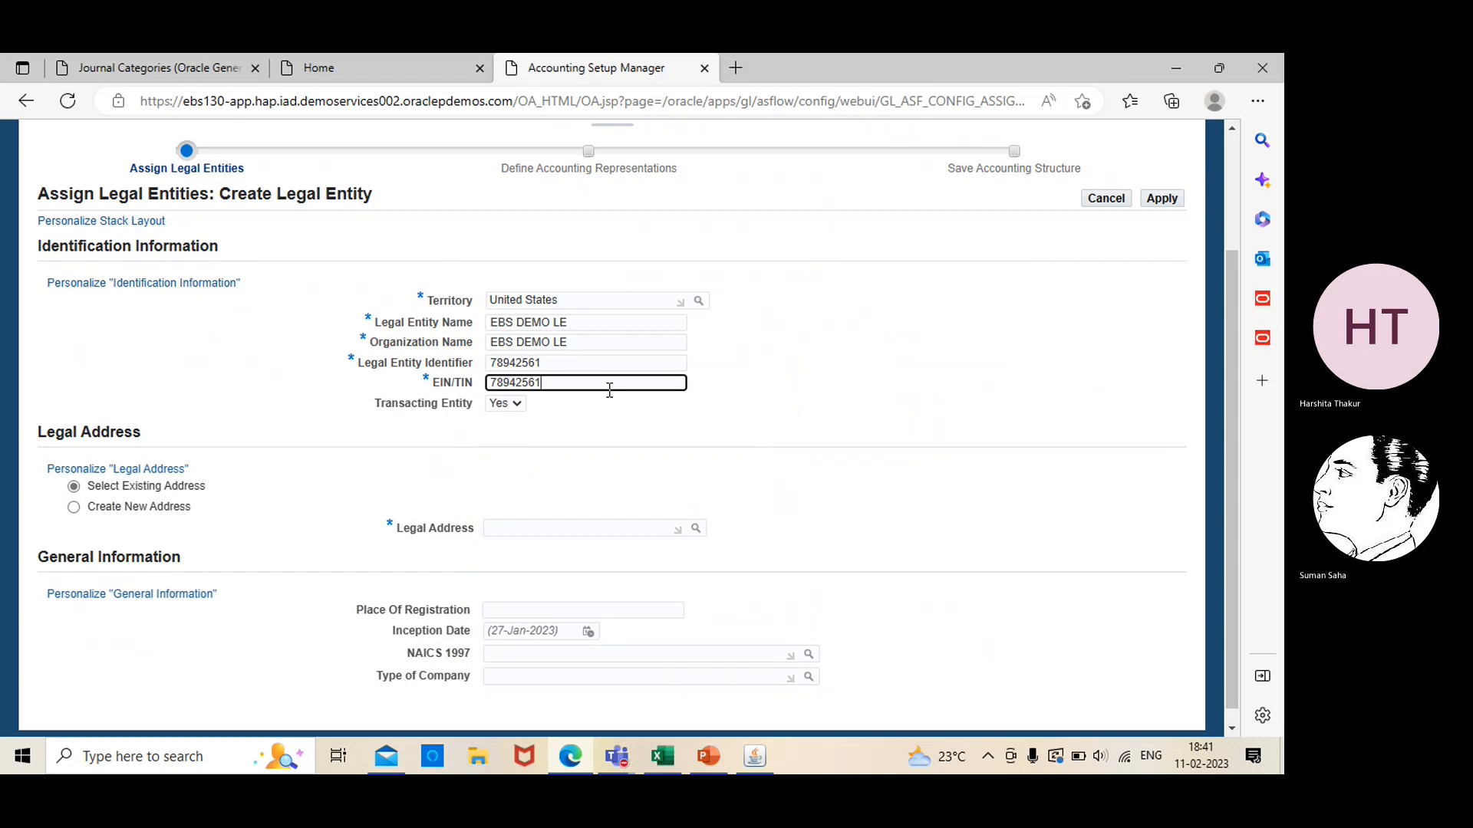
key(BackSpace)
key(BackSpace)
key(BackSpace)
key(BackSpace)
key(BackSpace)
key(BackSpace)
key(BackSpace)
key(BackSpace)
text(89456178)
click(703, 390)
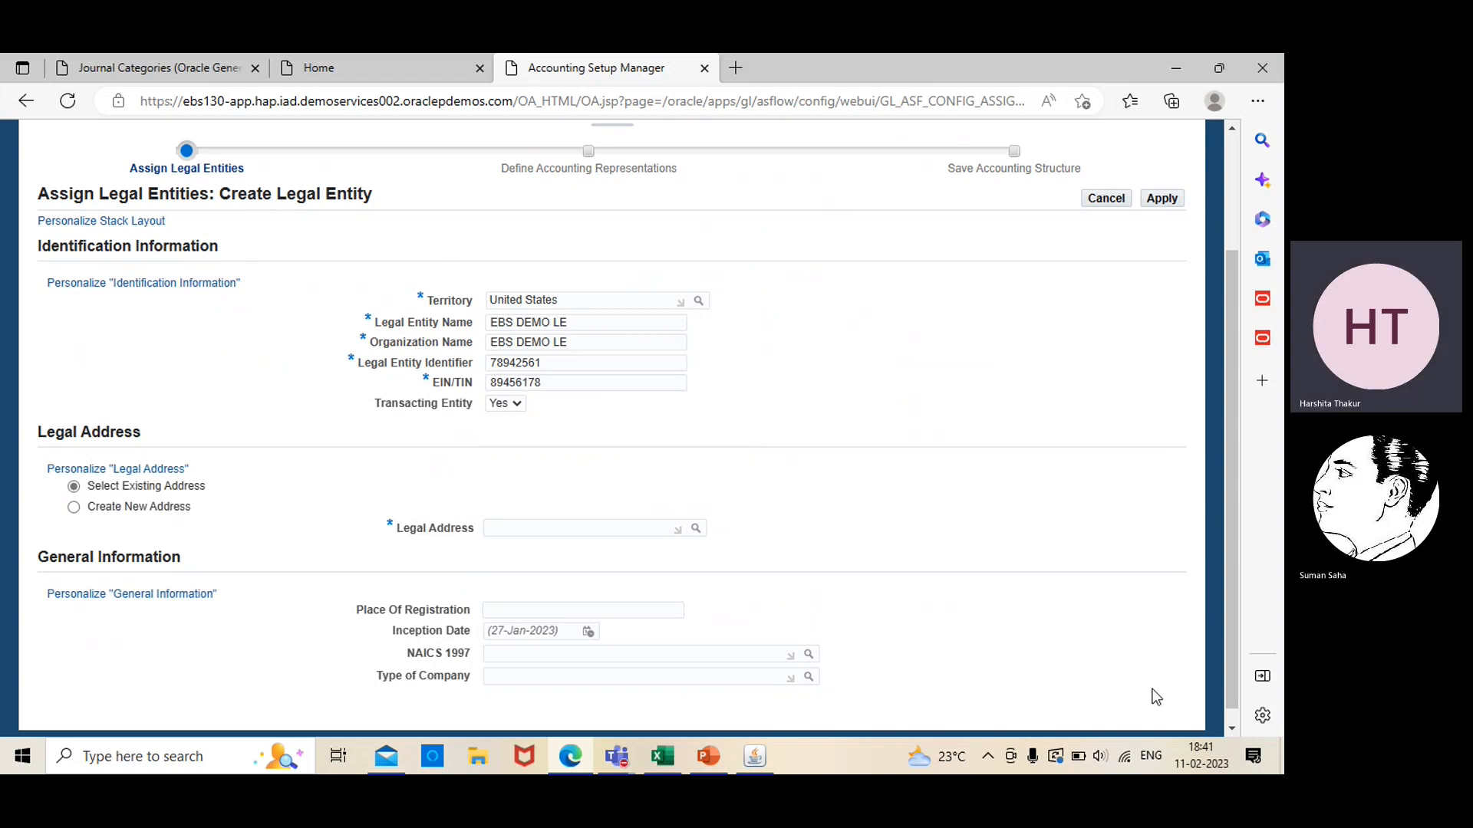
Choose to create a new legal address with location new york and EBS address as address line 1
click(1231, 730)
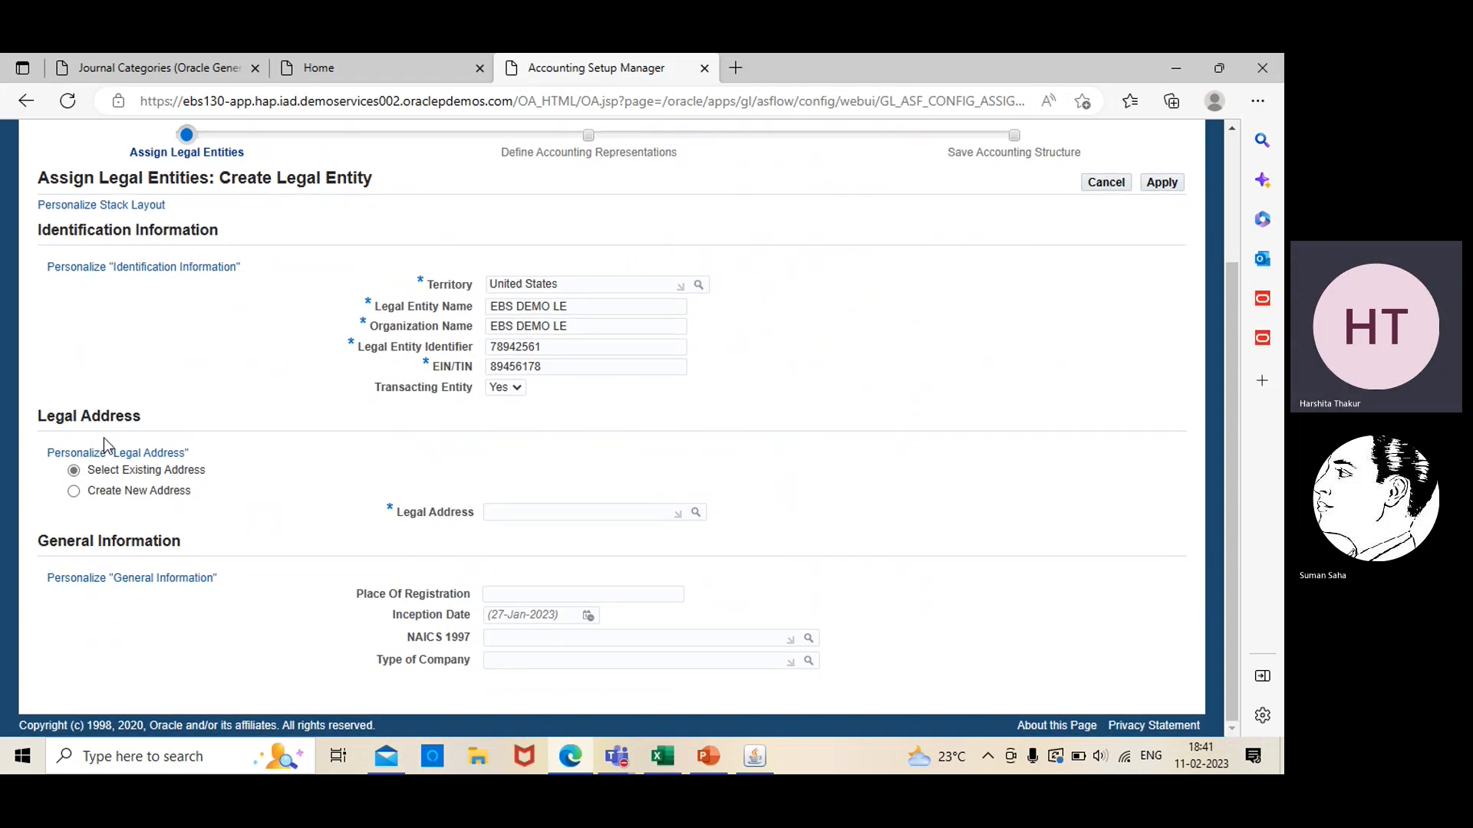
click(74, 491)
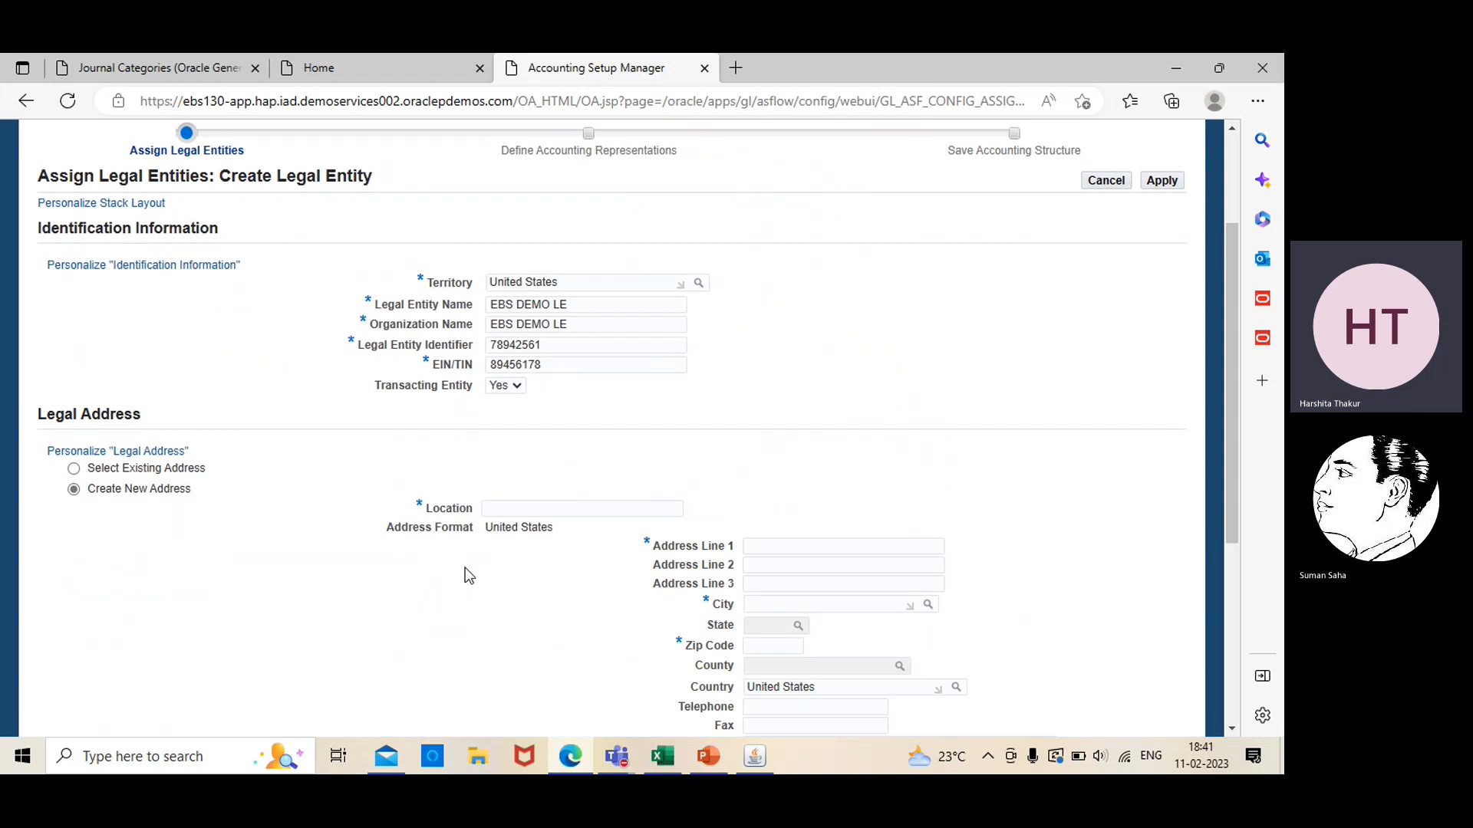
click(1232, 730)
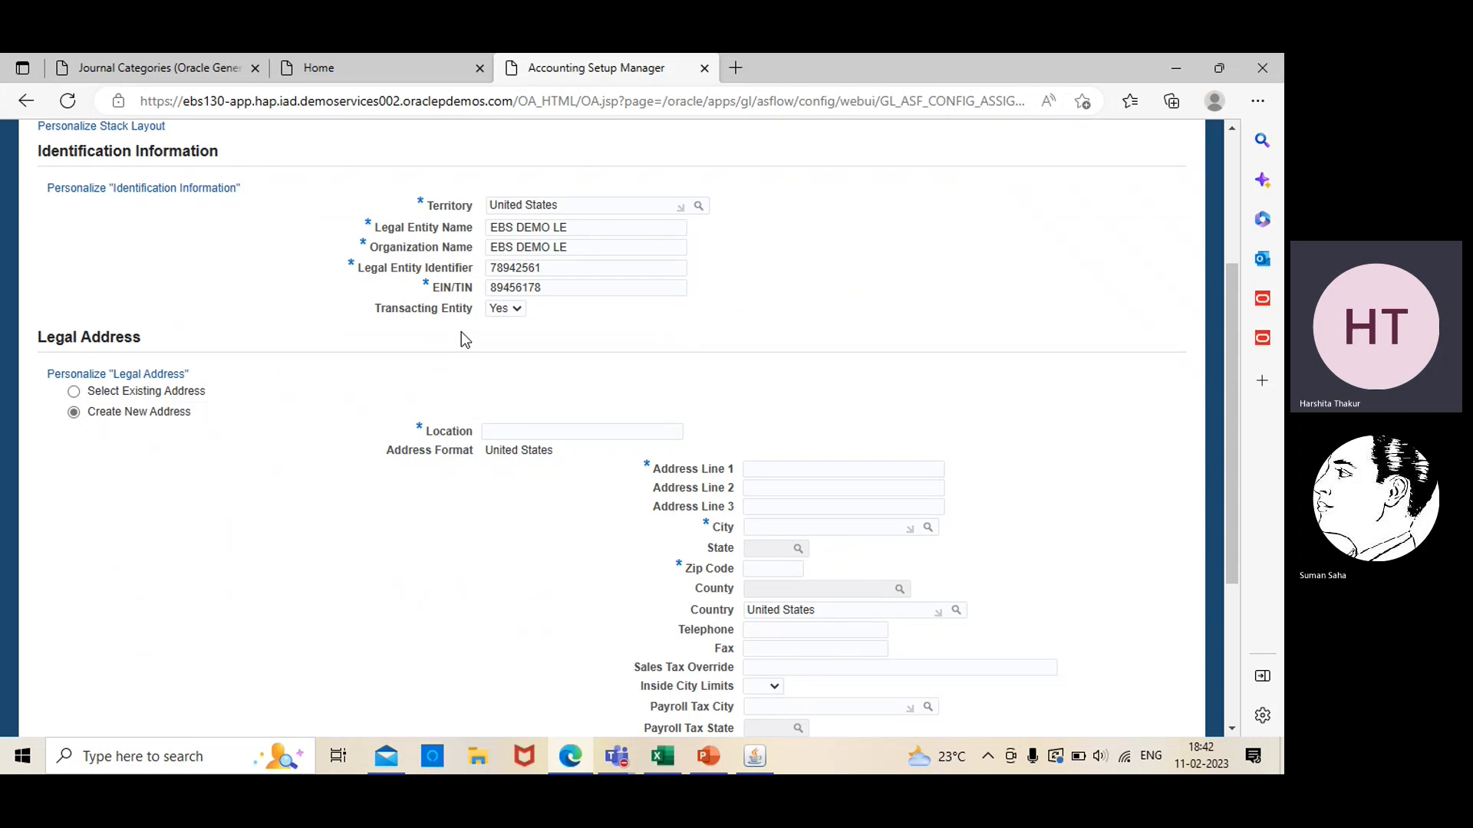
click(531, 432)
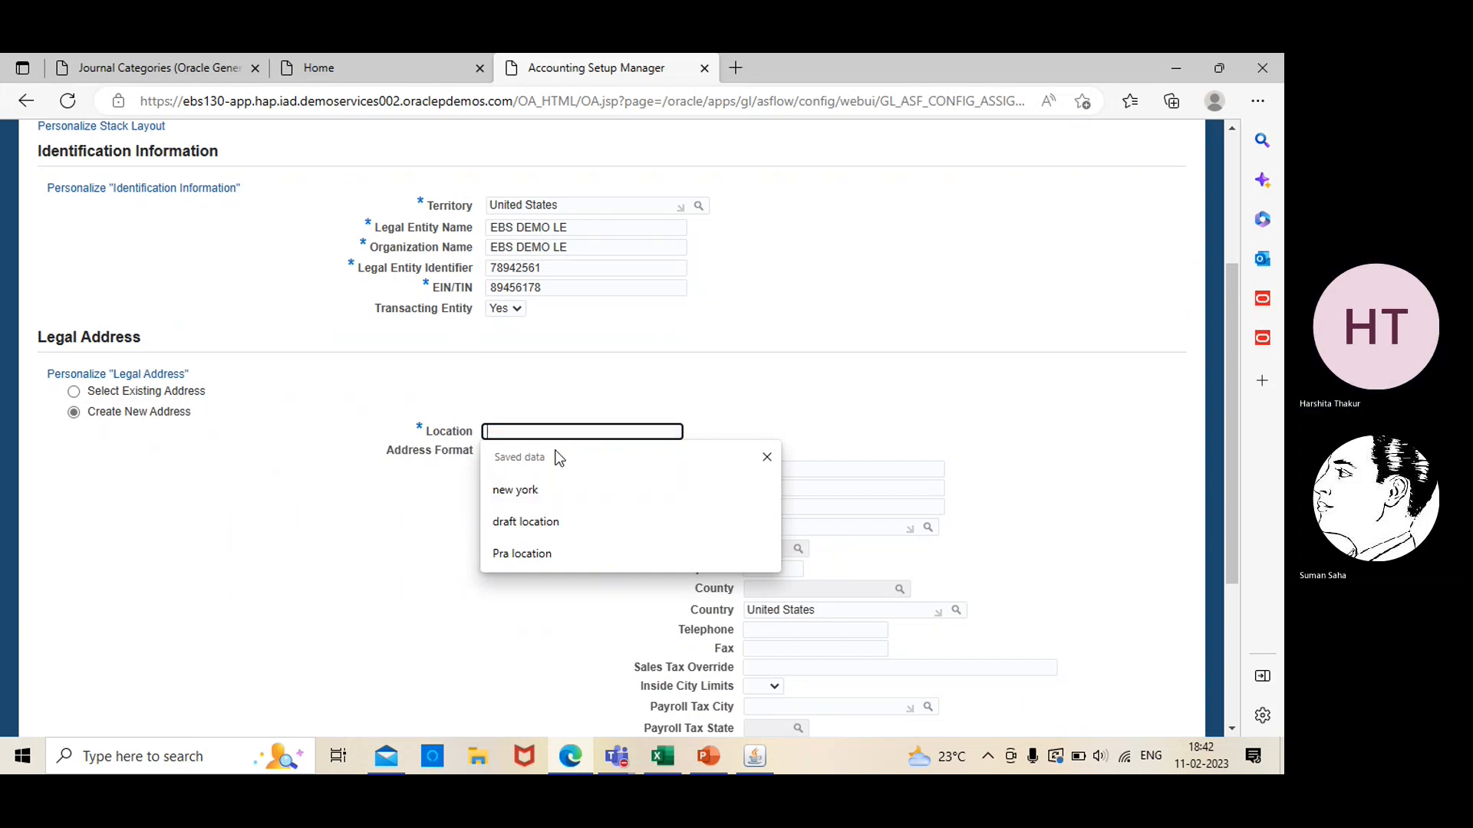
click(537, 485)
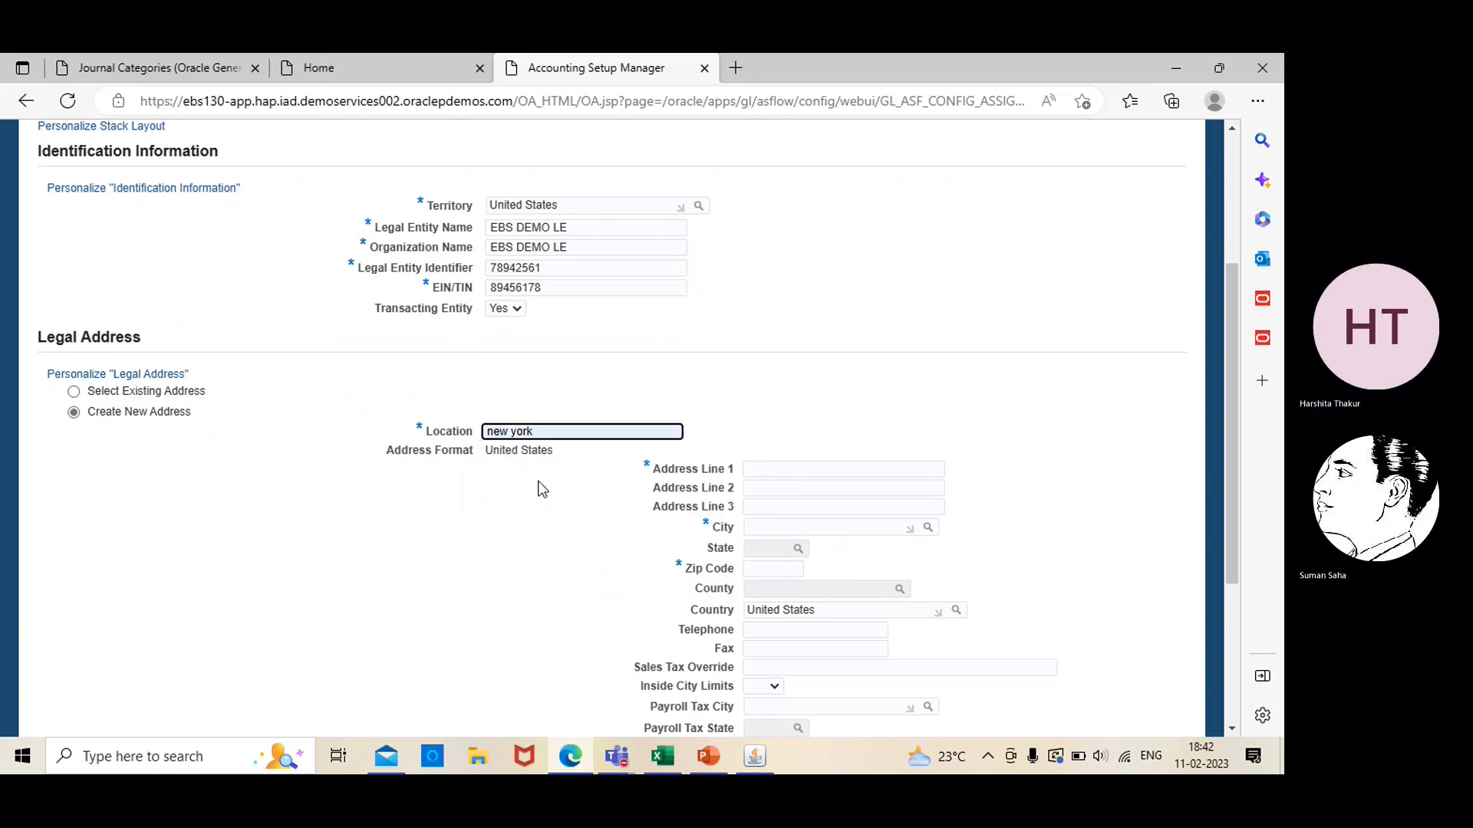
click(818, 466)
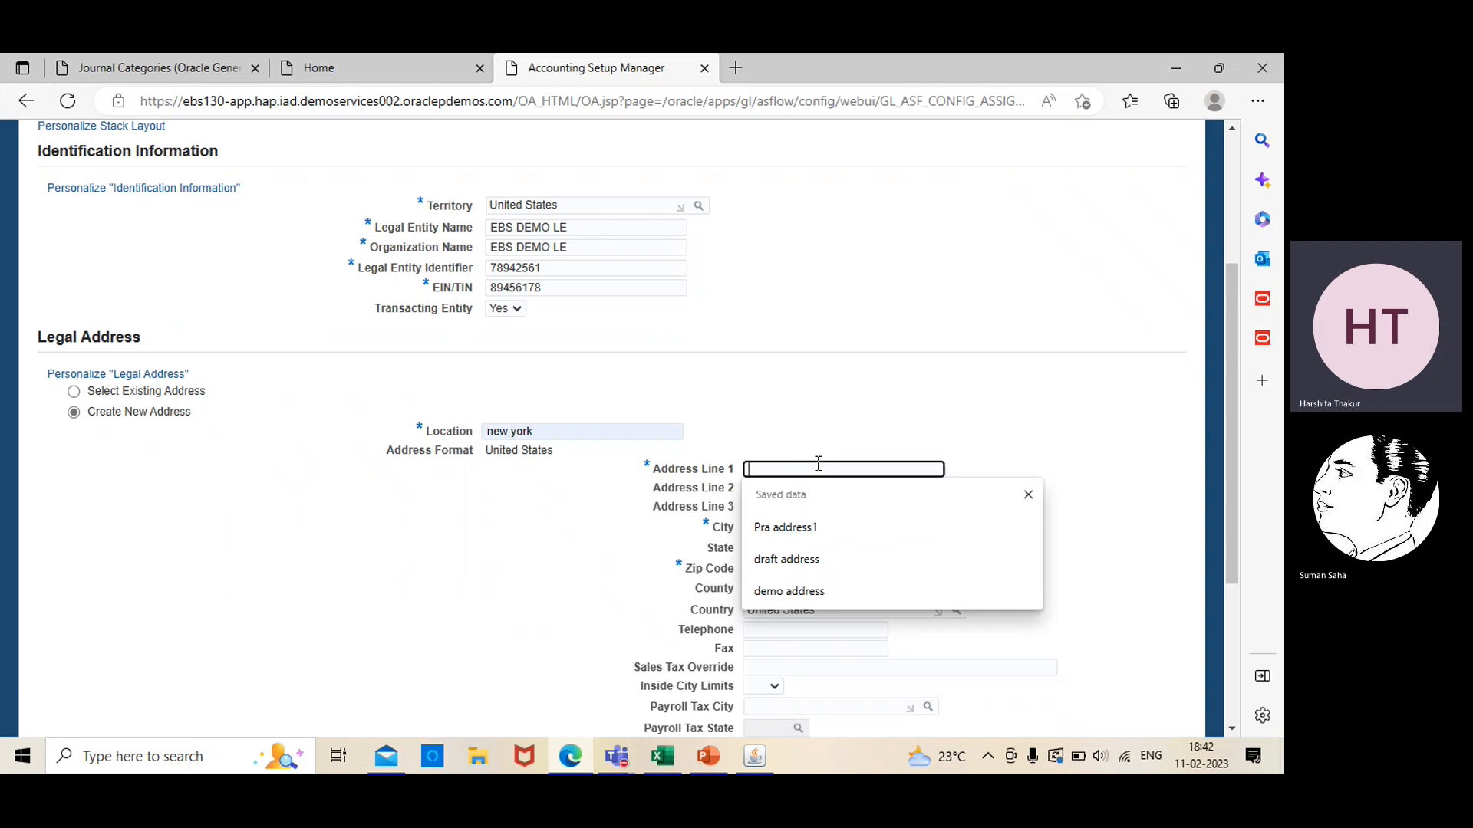
text(EB)
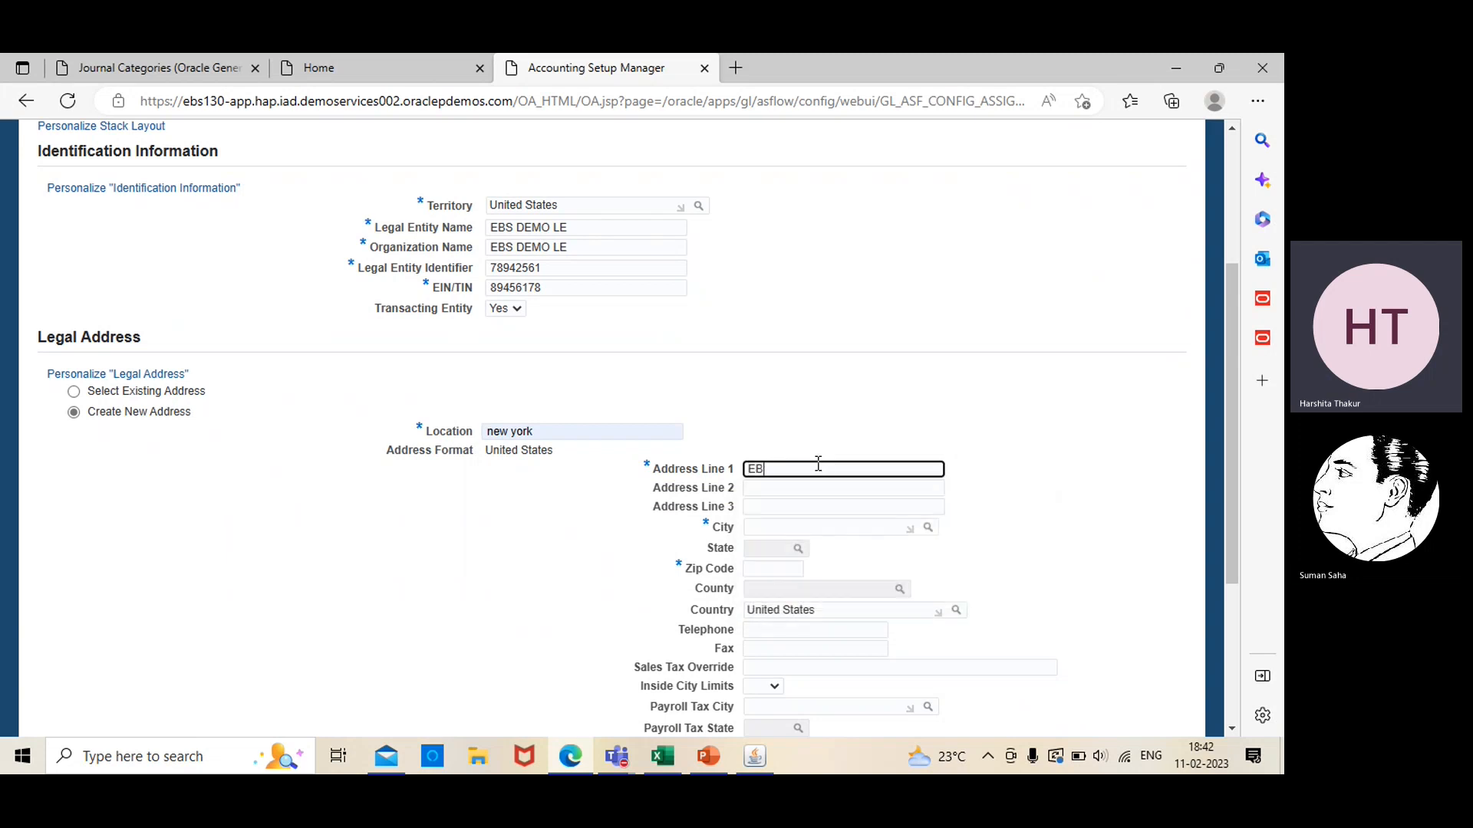
text(S ad)
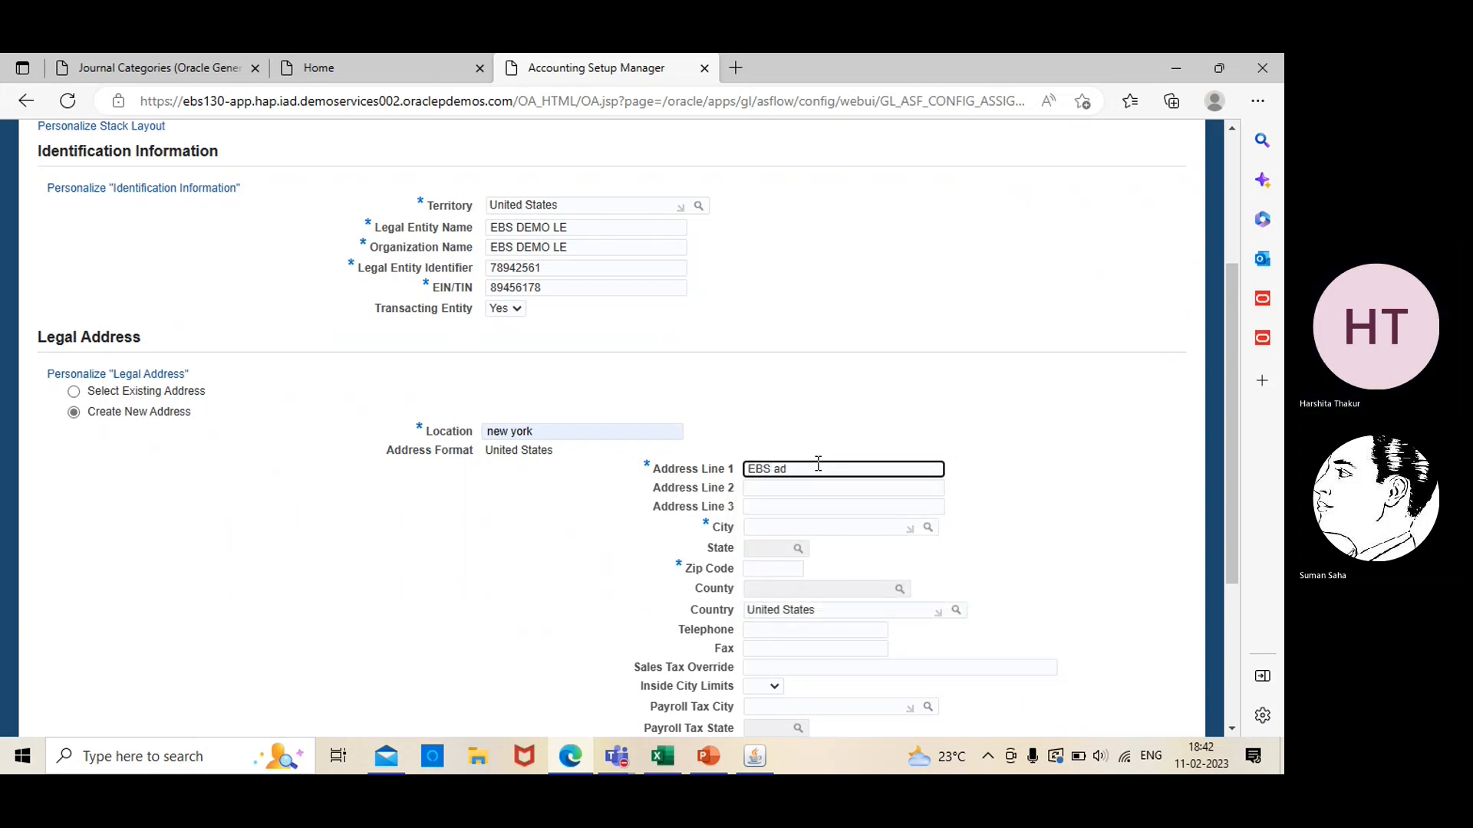
text(dress)
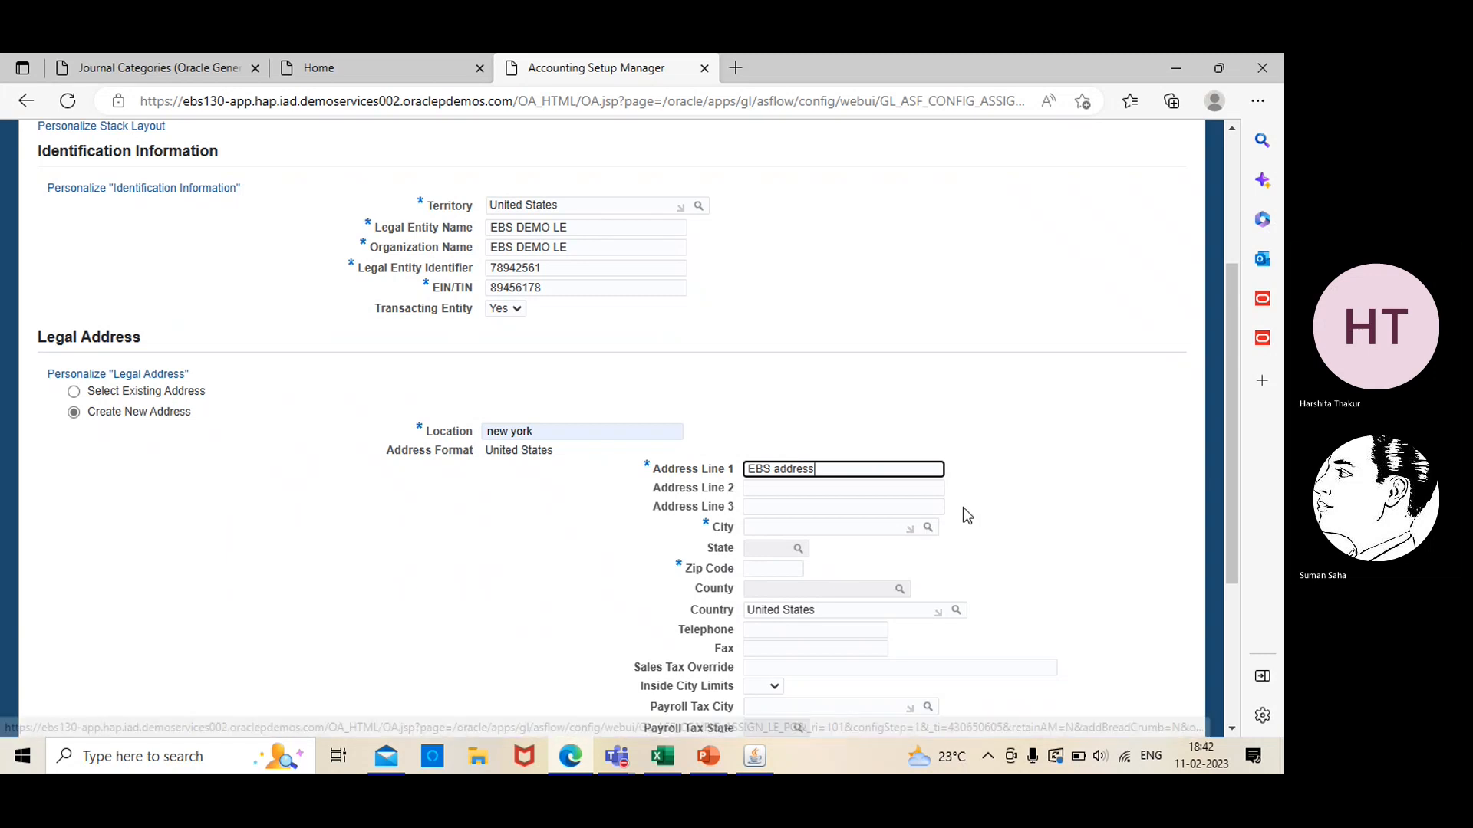
Look up new york in the city search and assign New York as the legal address's city
click(928, 529)
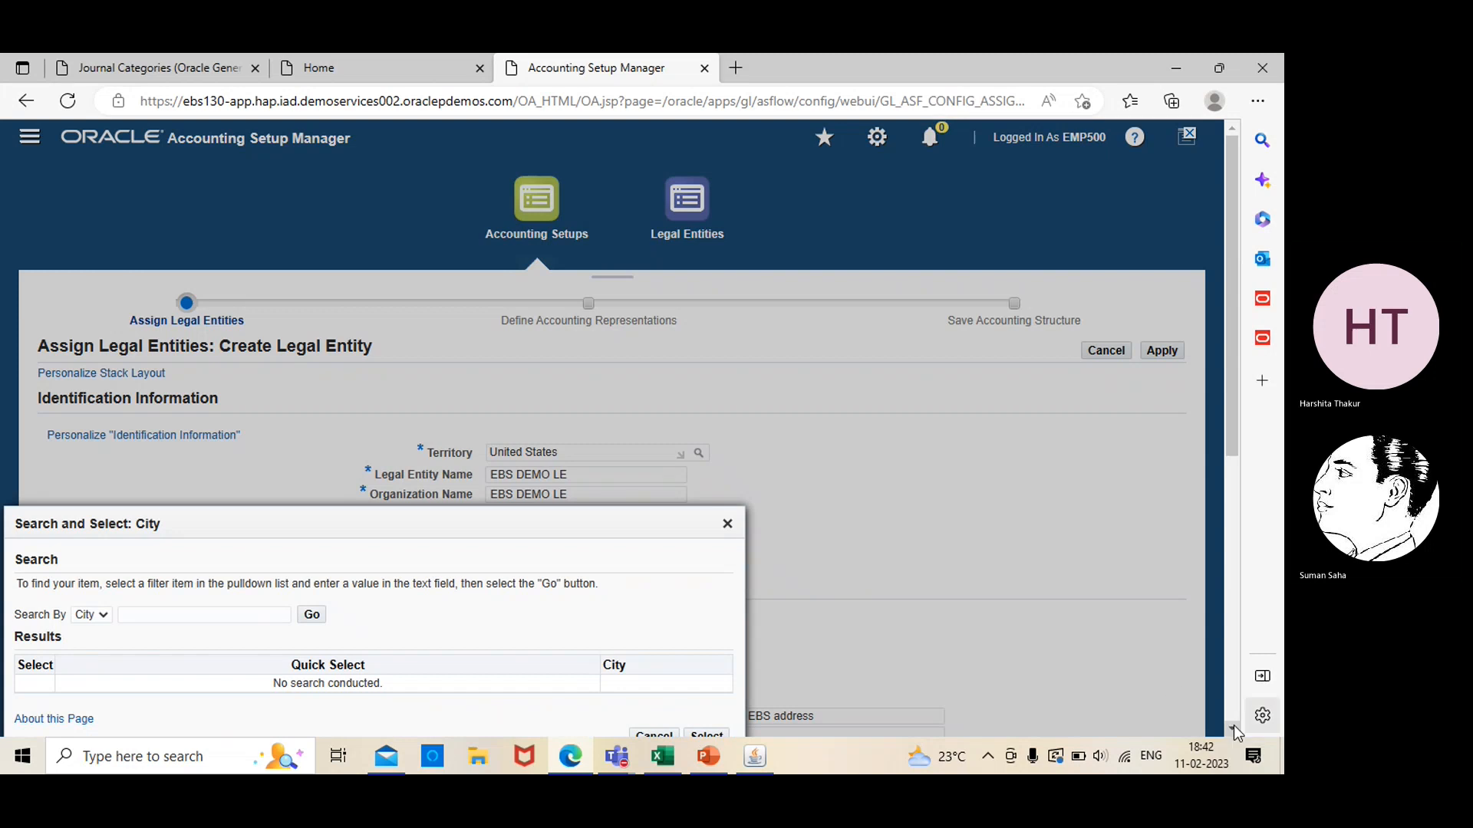
scroll(1233, 727, down, 3)
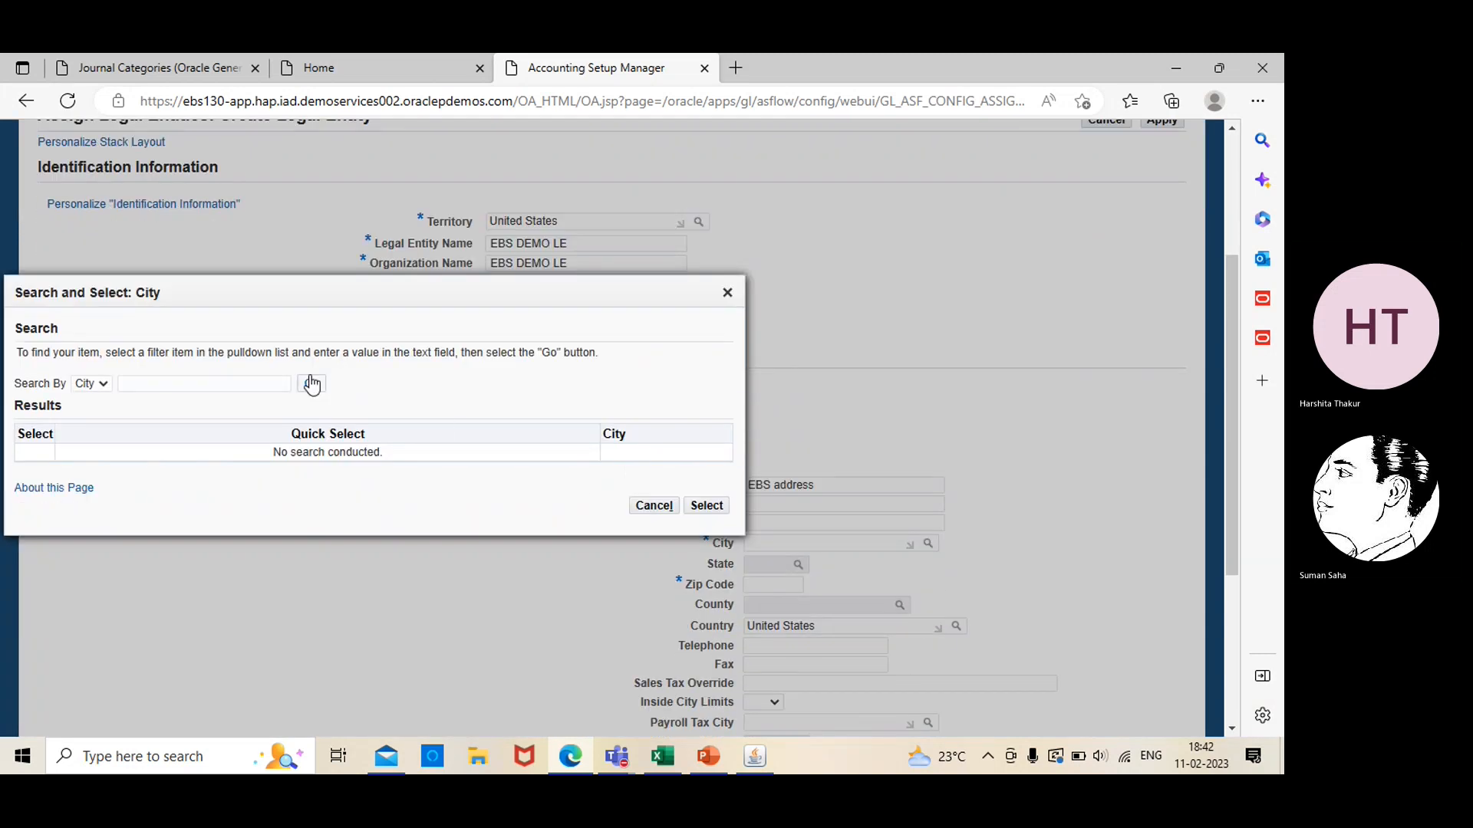
click(258, 381)
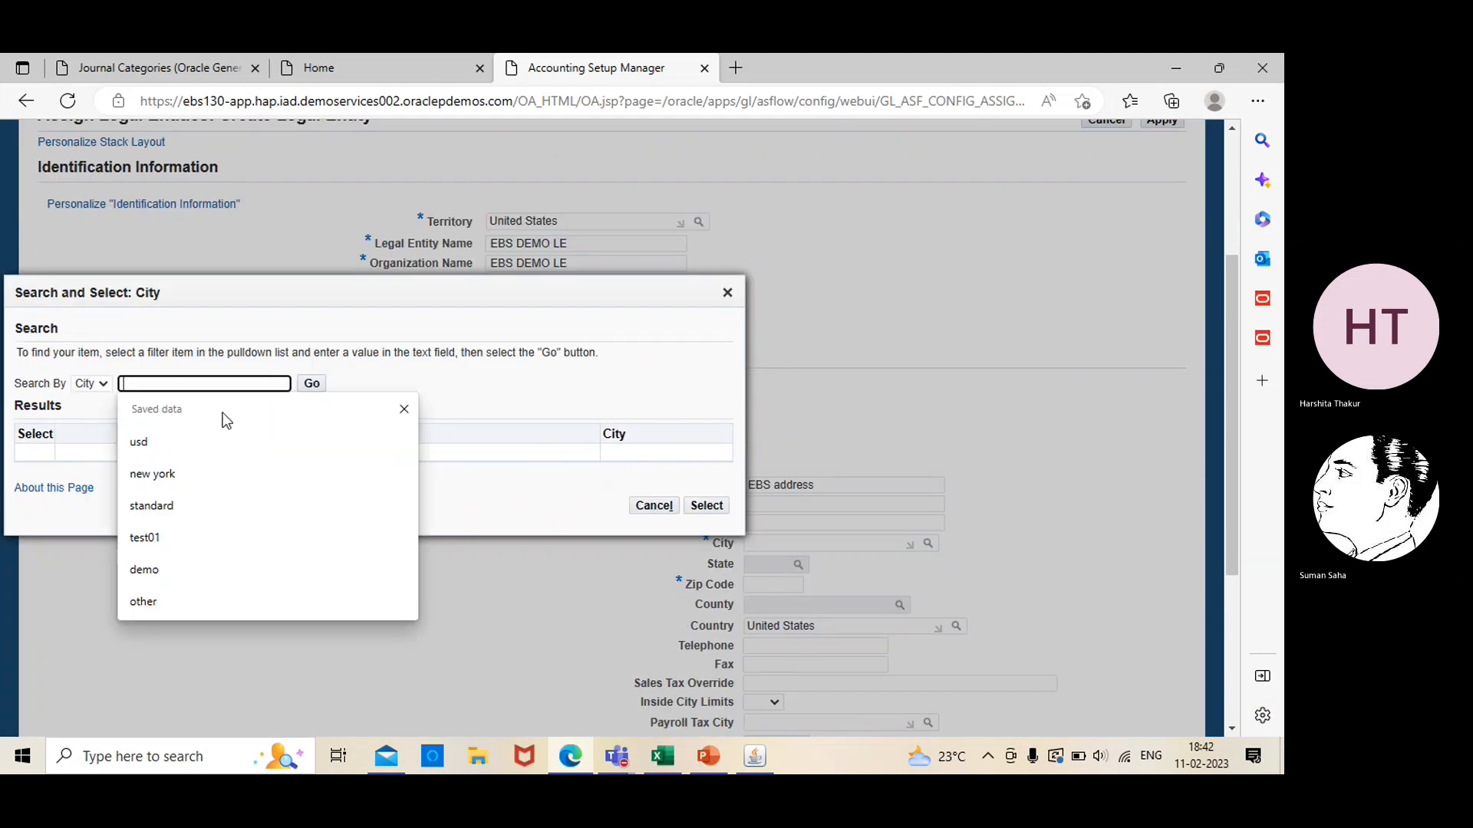
click(196, 475)
click(311, 383)
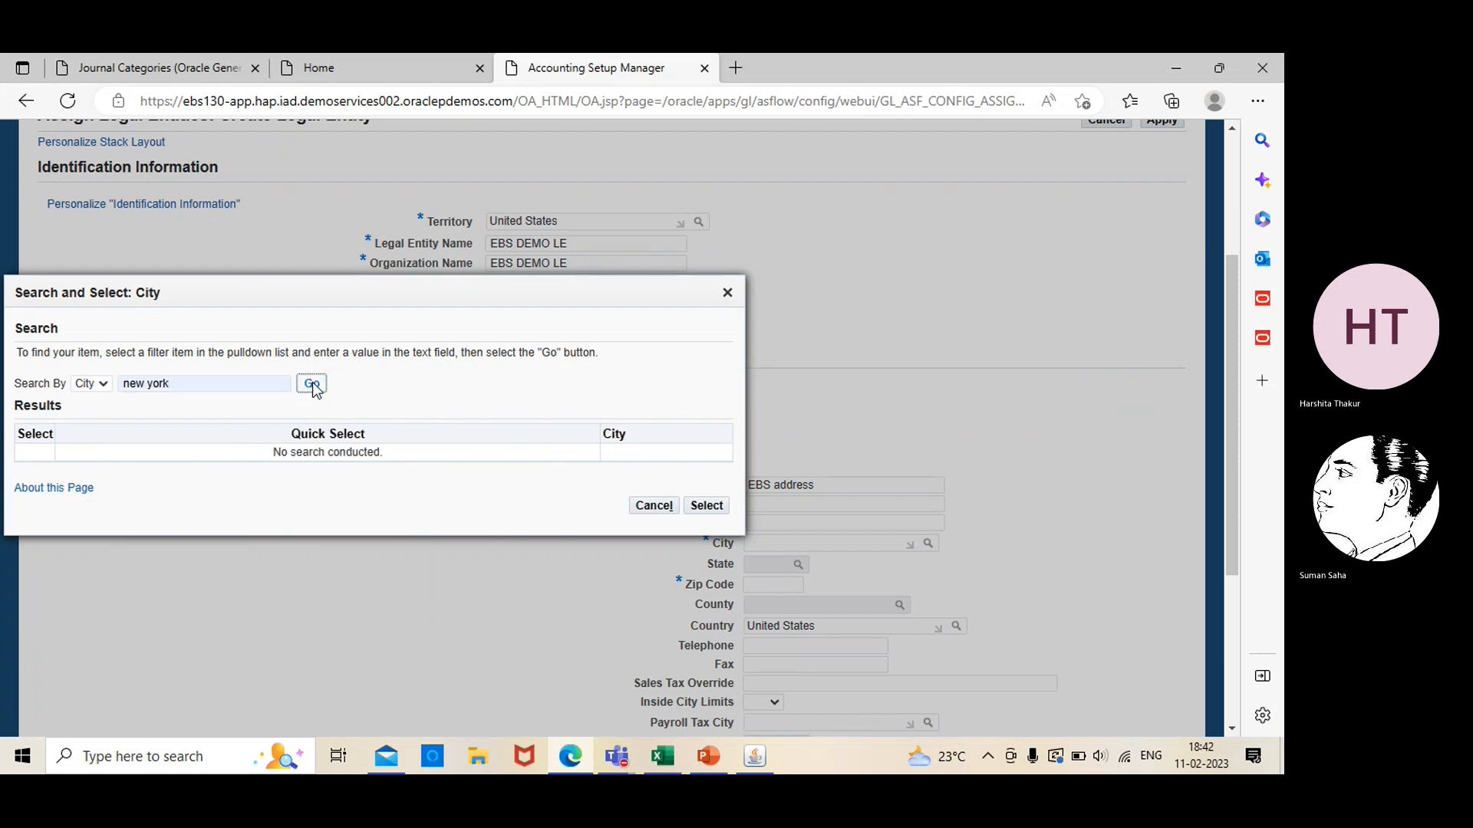
click(48, 394)
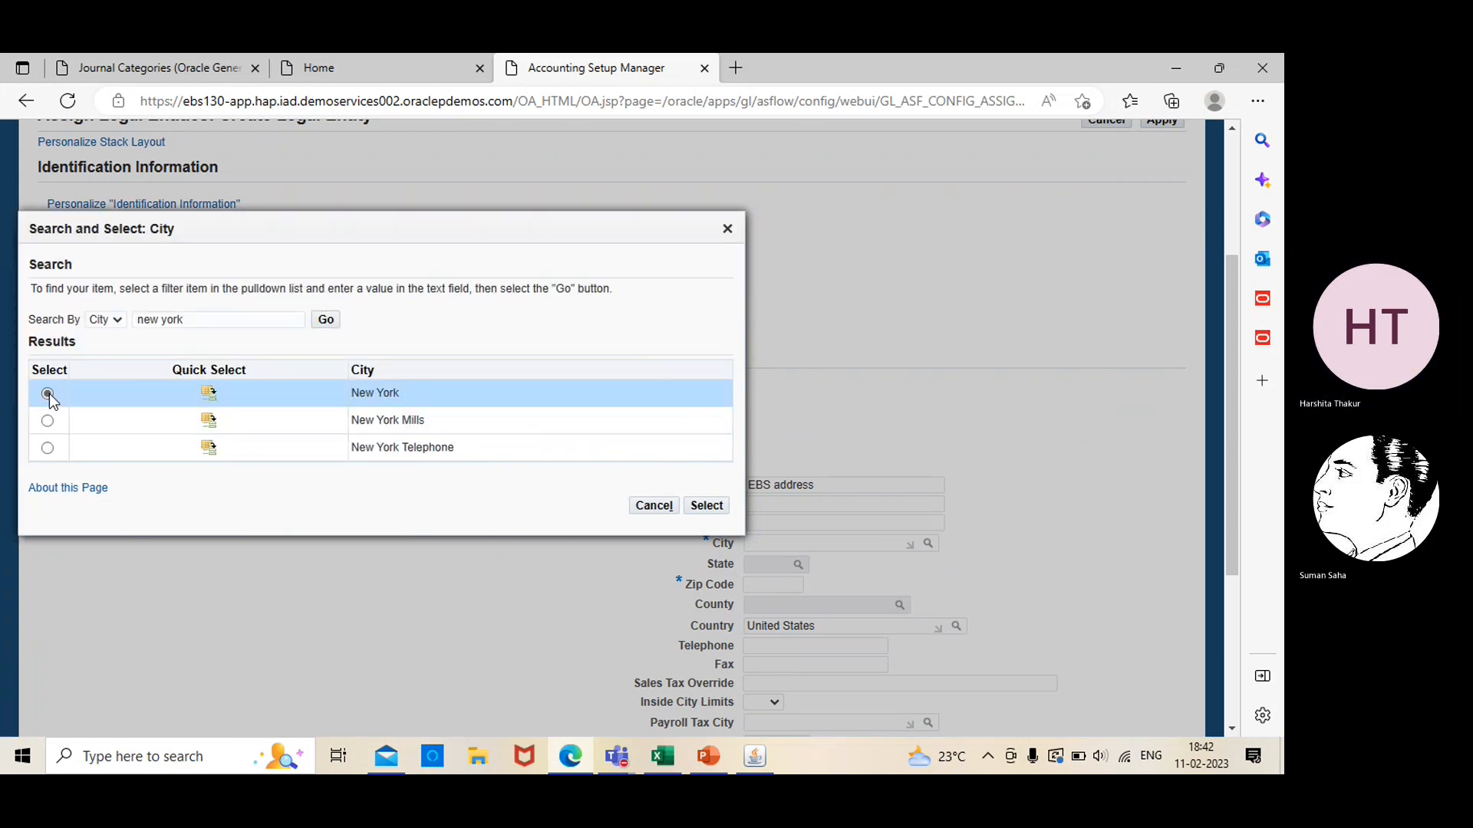
click(707, 506)
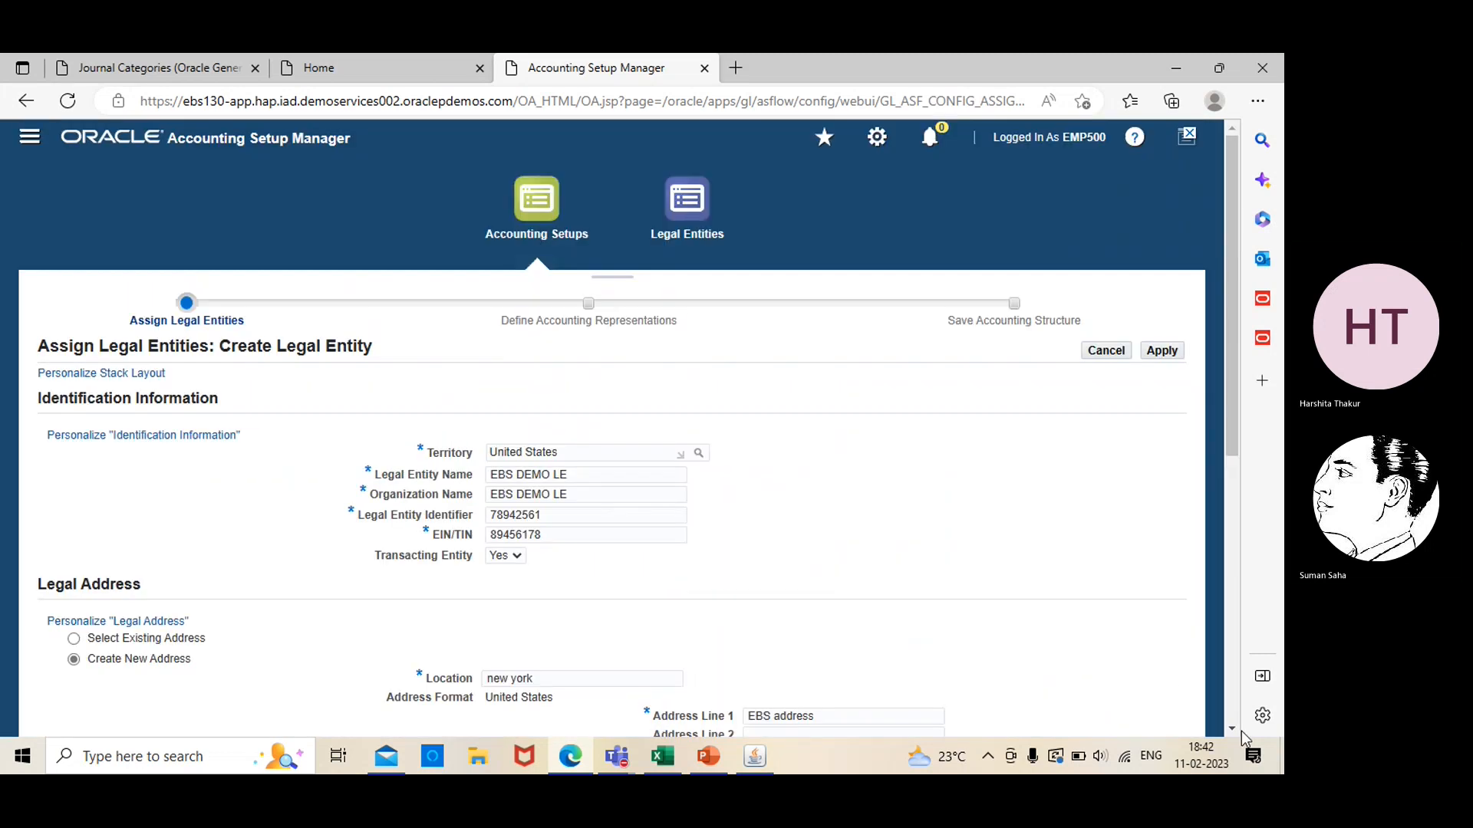
Look up the state for the legal address and assign NY (New York)
click(1232, 730)
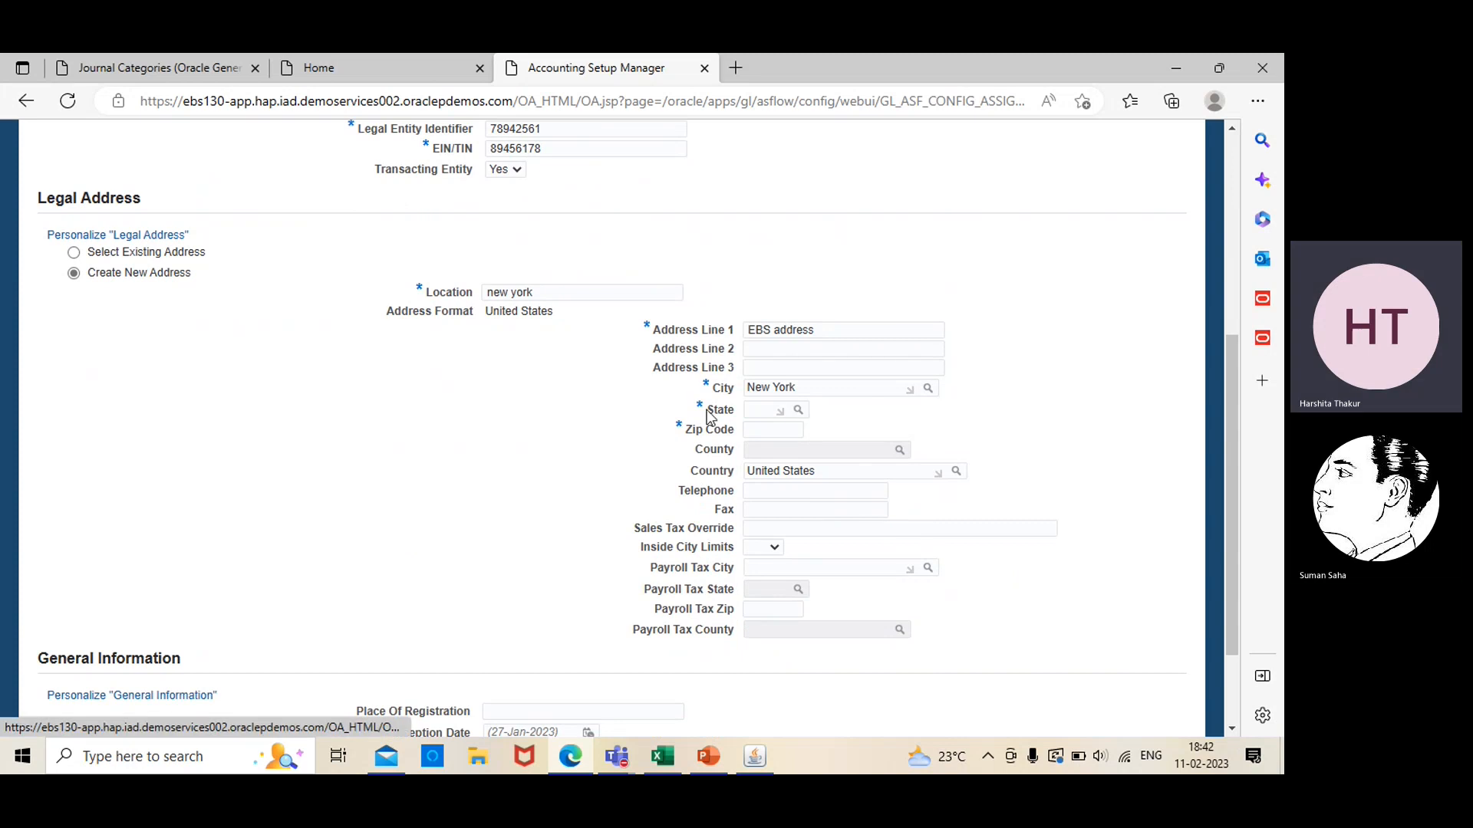
click(798, 410)
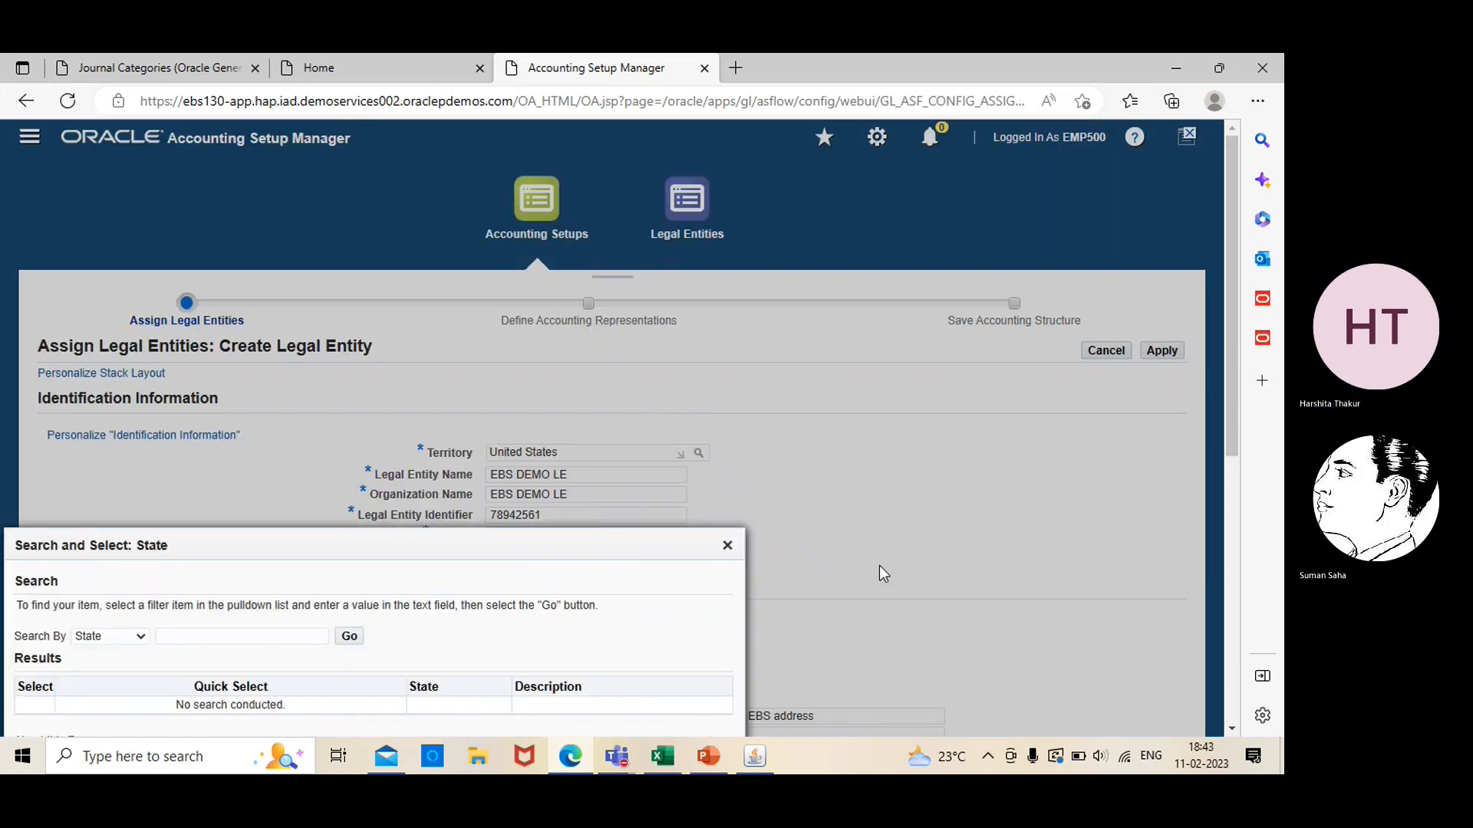
click(1226, 730)
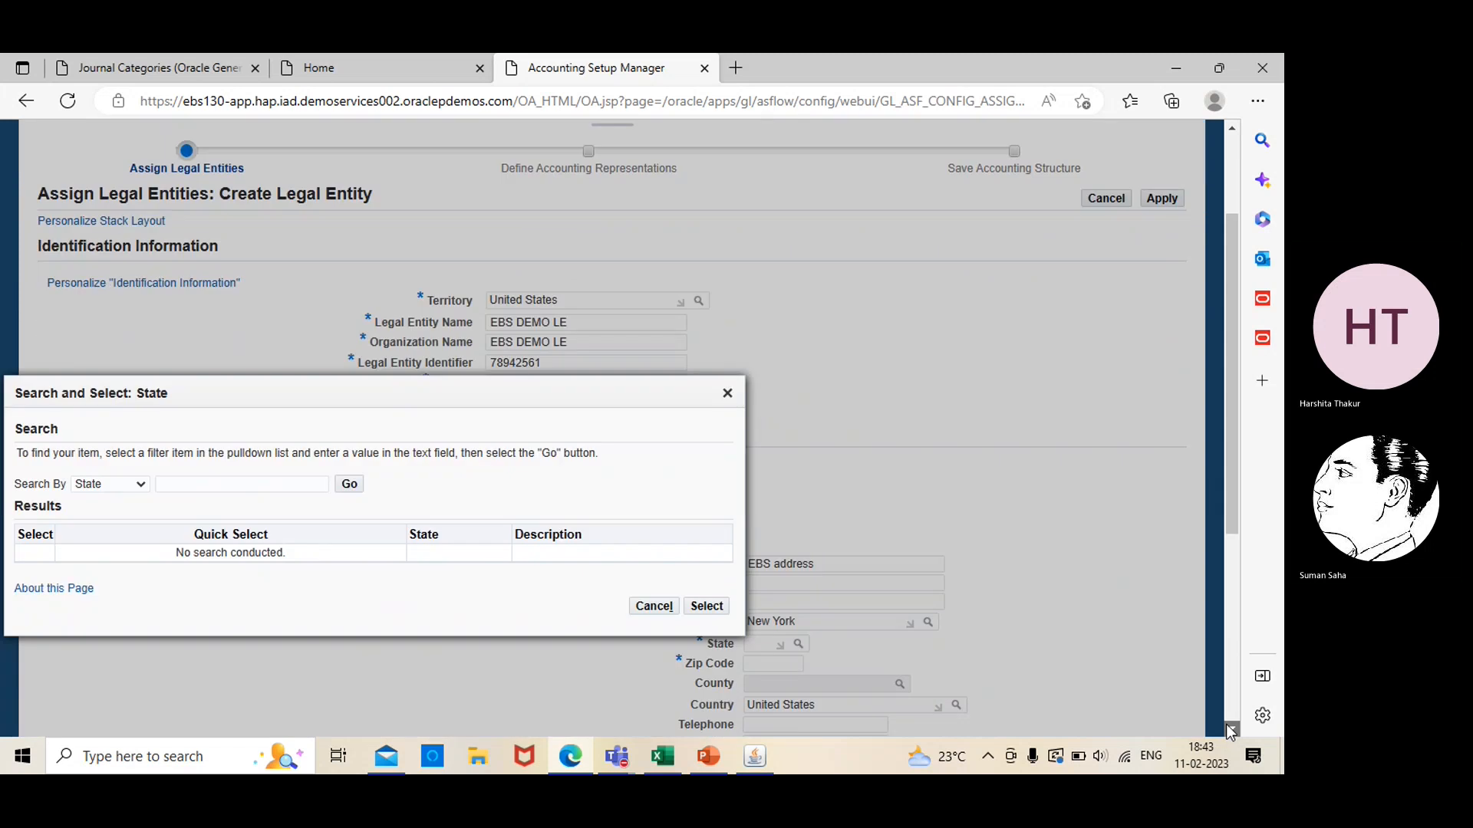
click(351, 251)
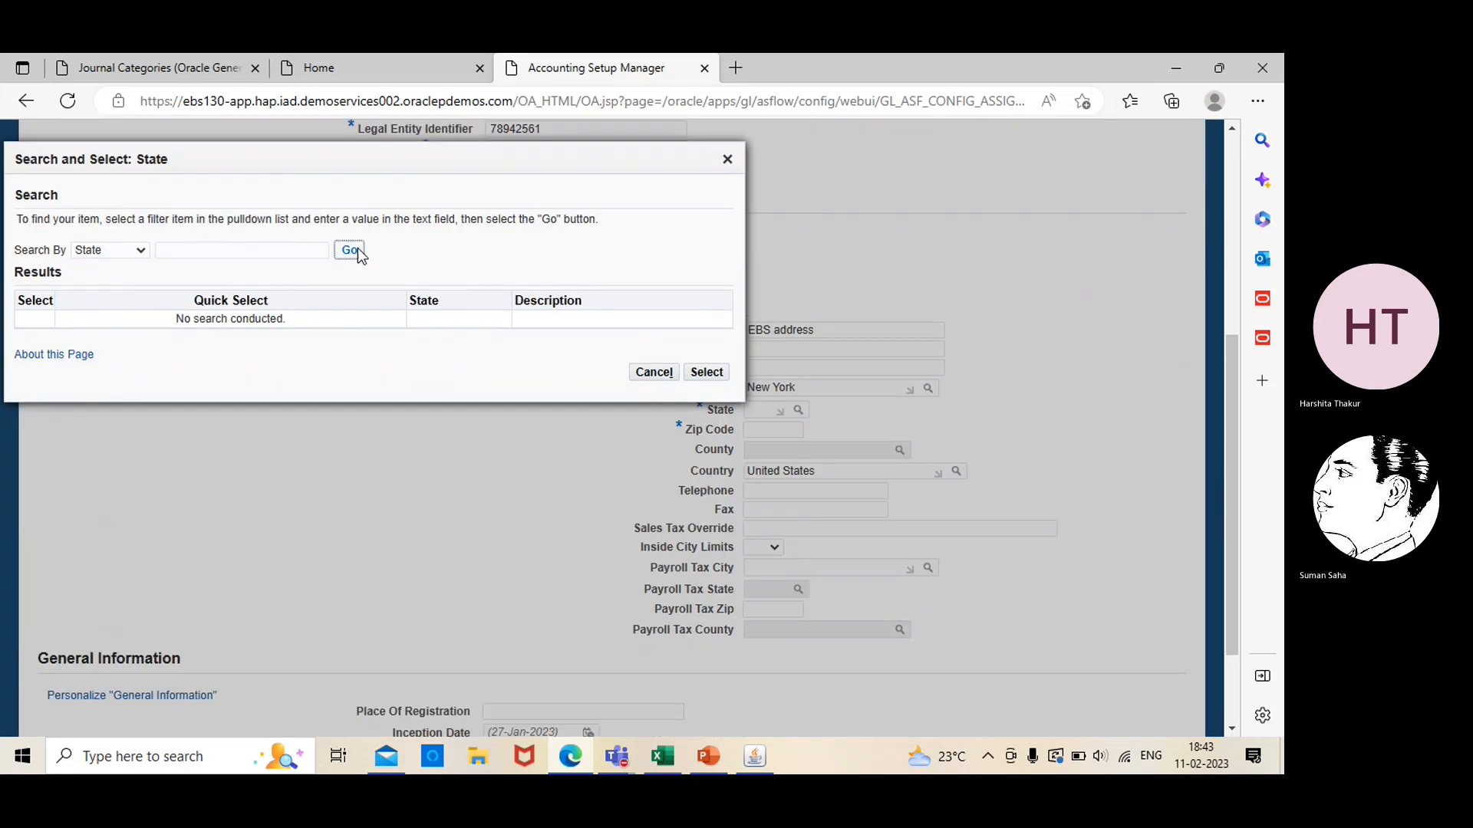
click(72, 318)
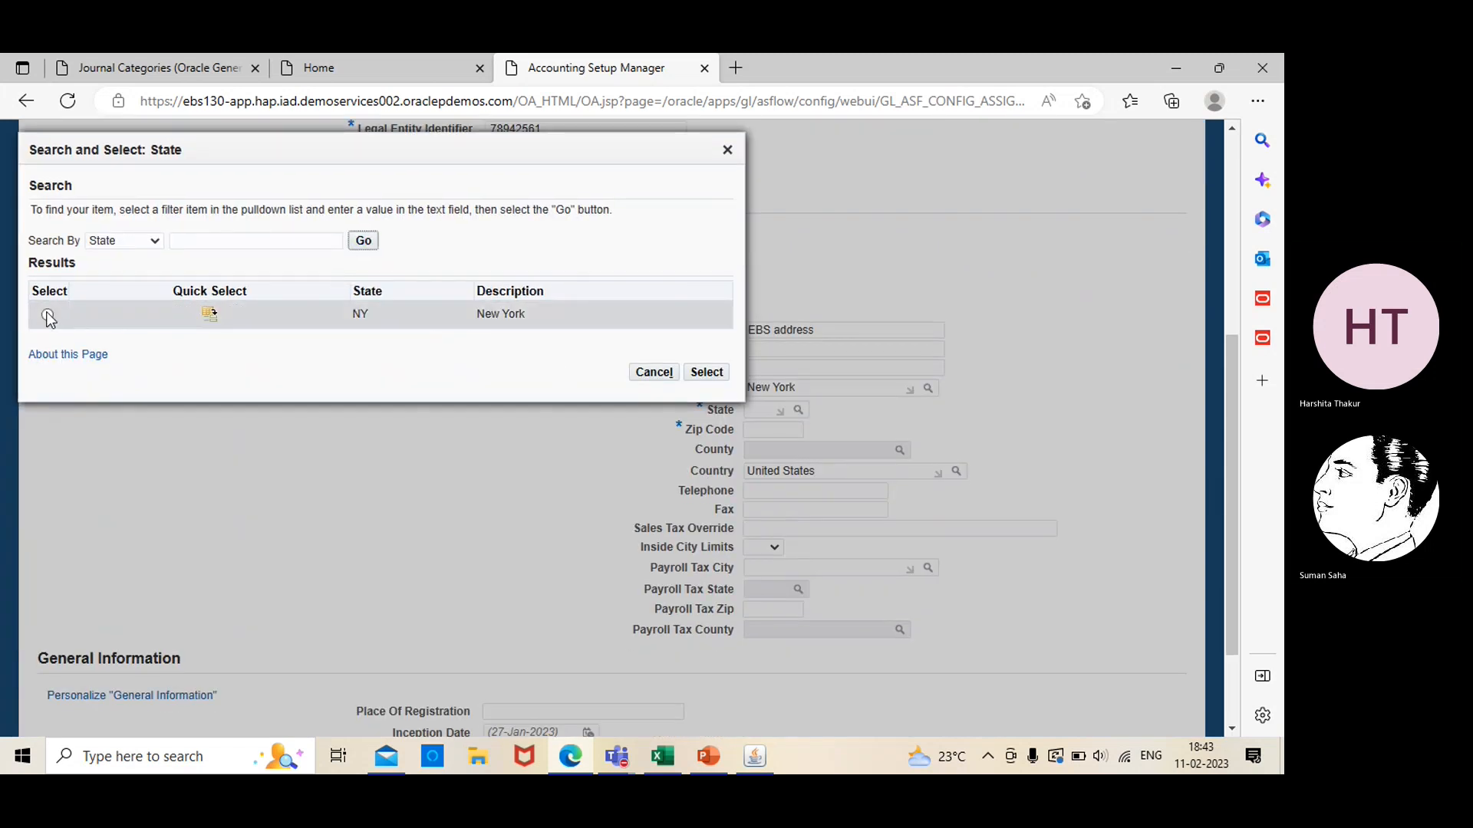
click(707, 372)
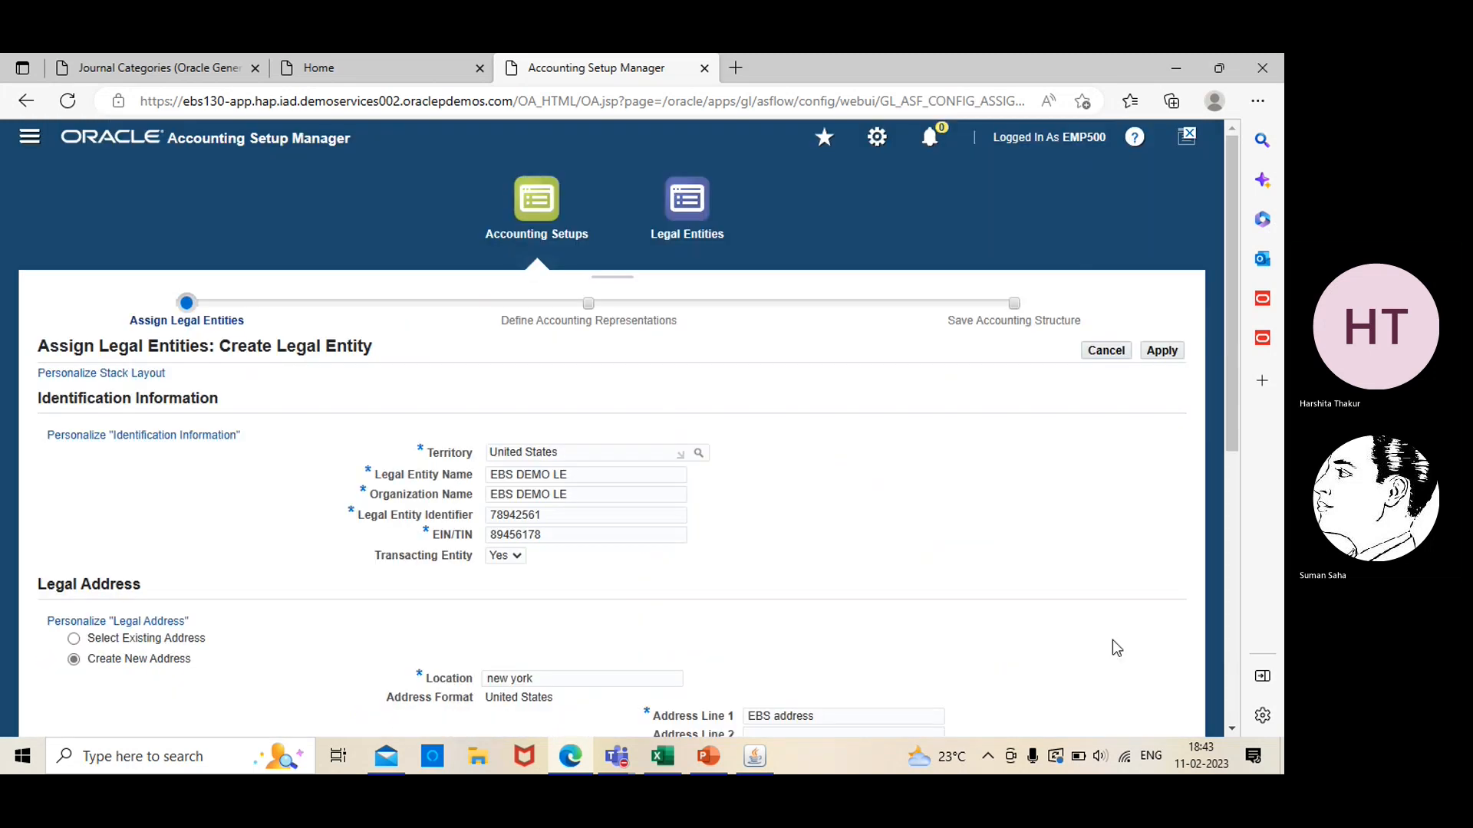
Enter 10009 as the legal address's zip code
scroll(1230, 729, down, 6)
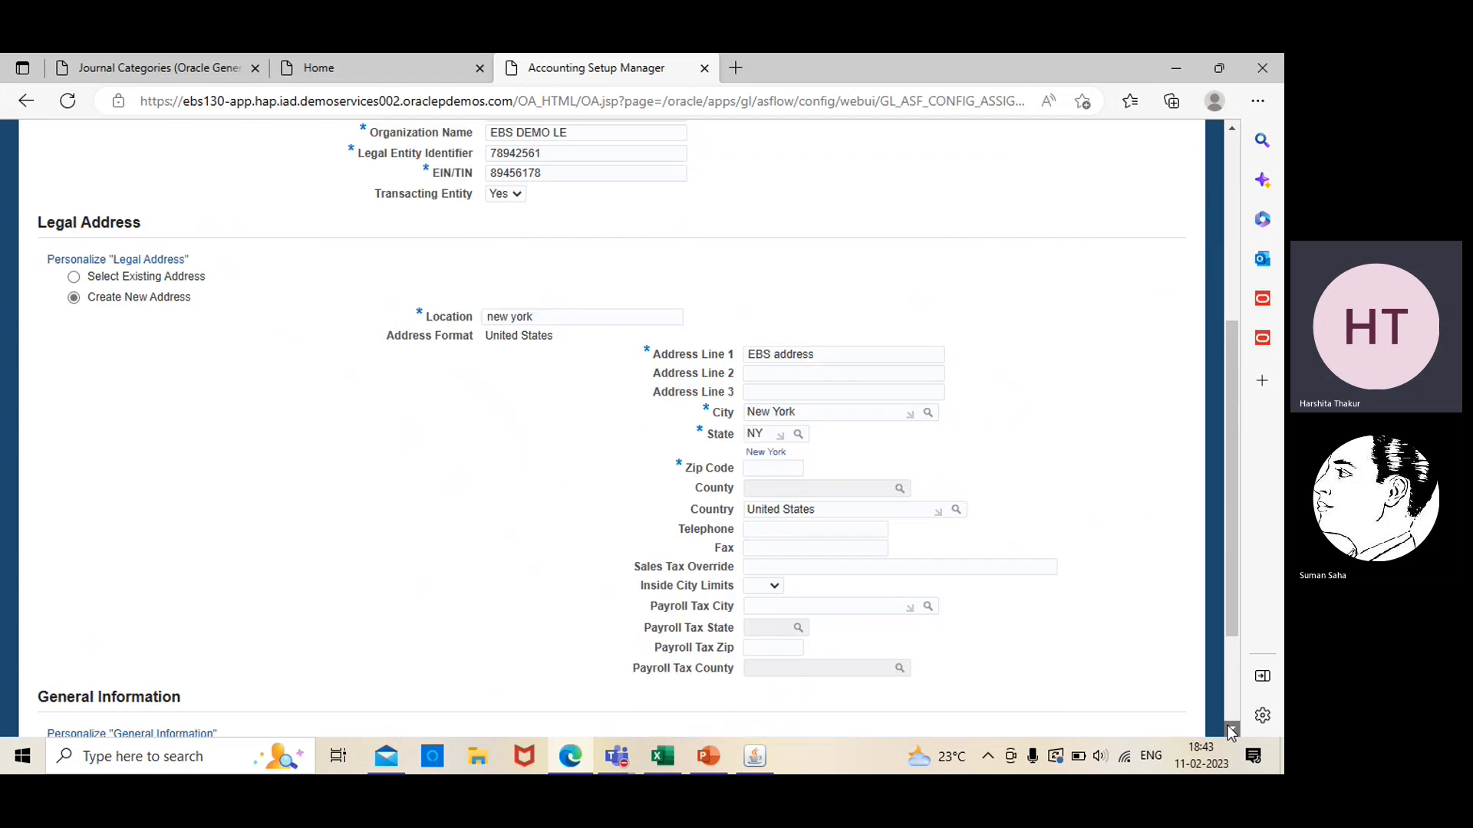
click(753, 341)
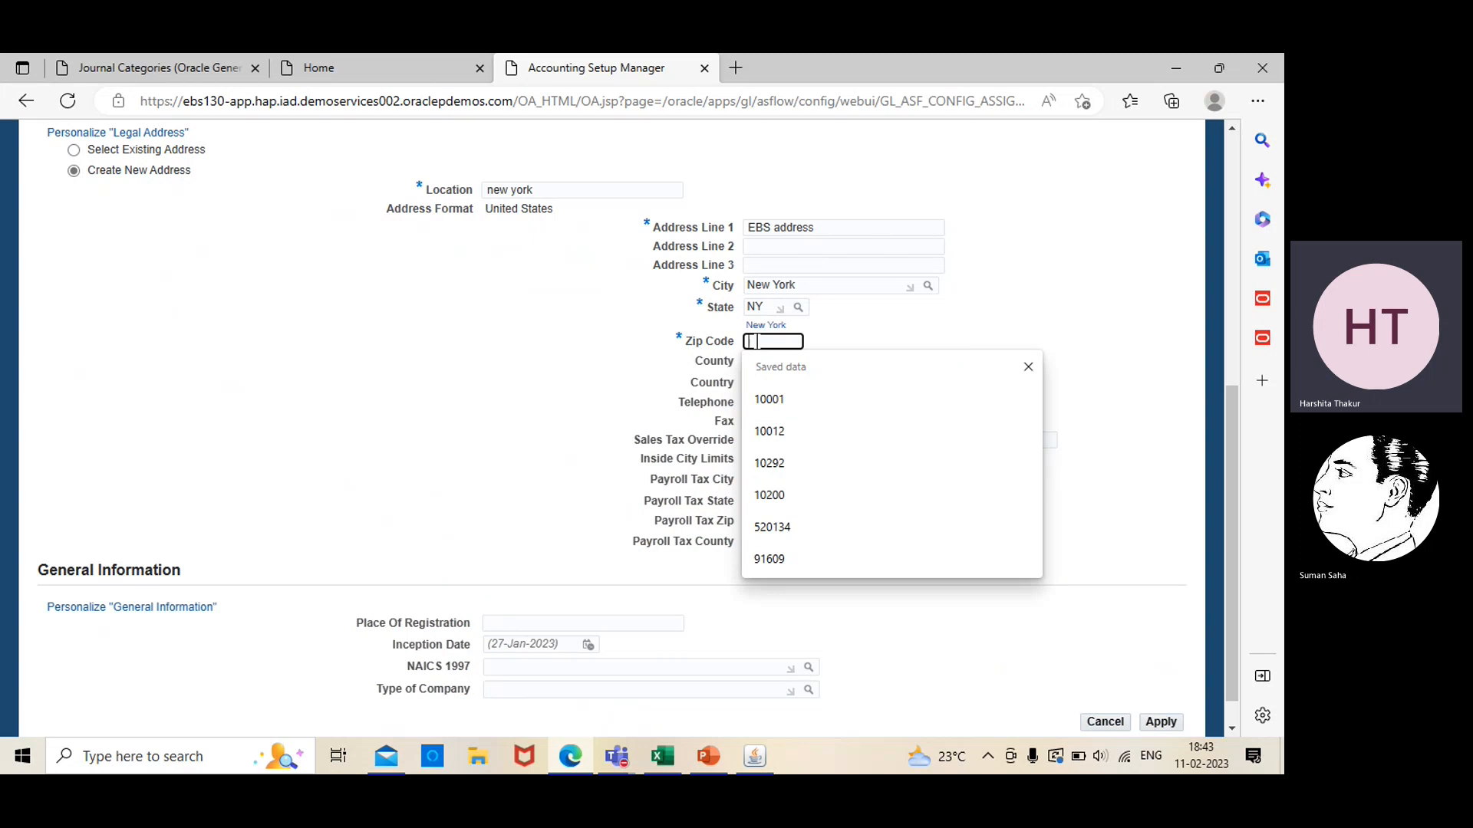
text(1000)
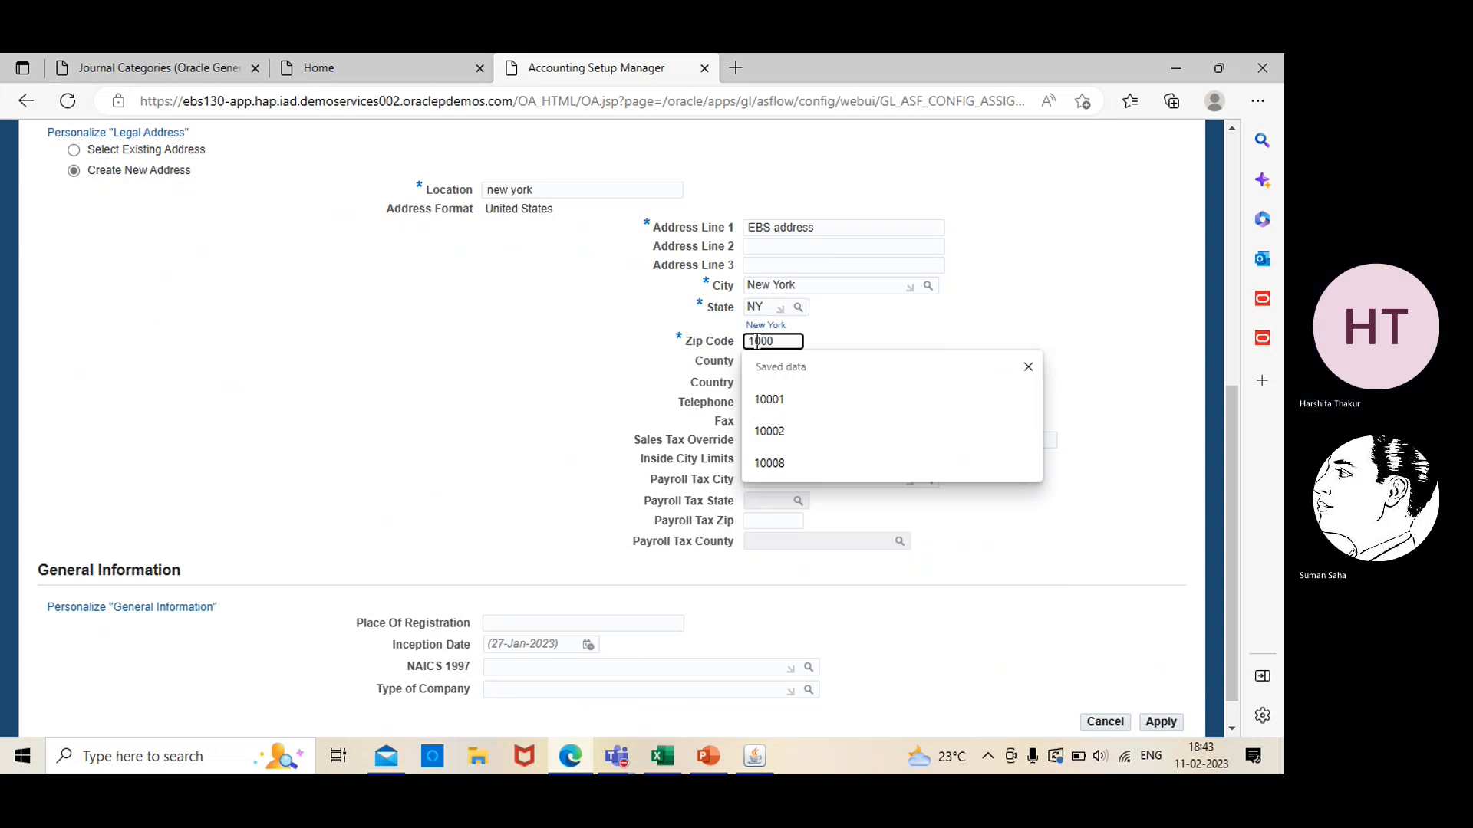
text(9)
click(574, 369)
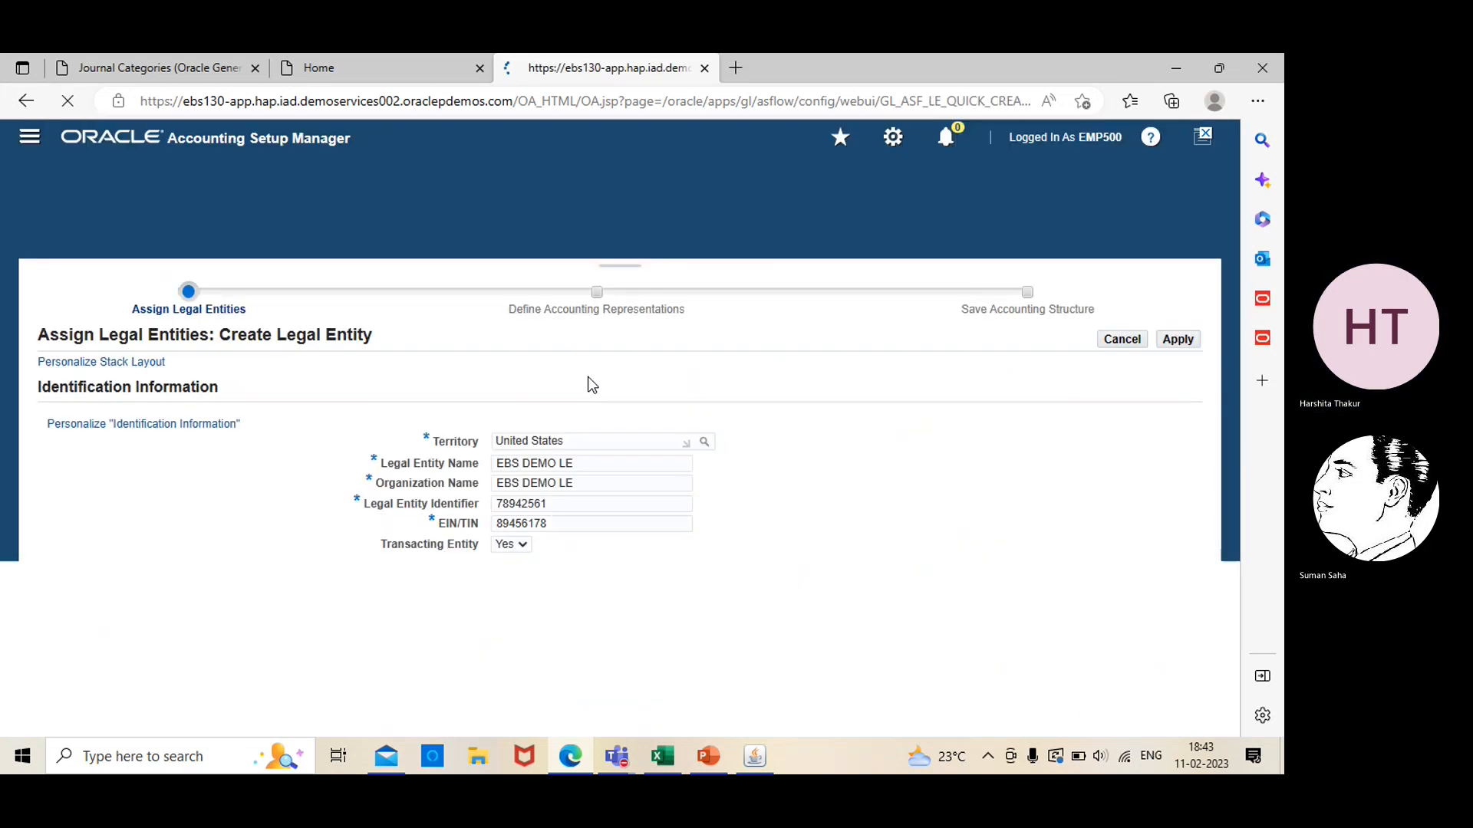
Look up the county for the legal address and assign New York
click(1232, 729)
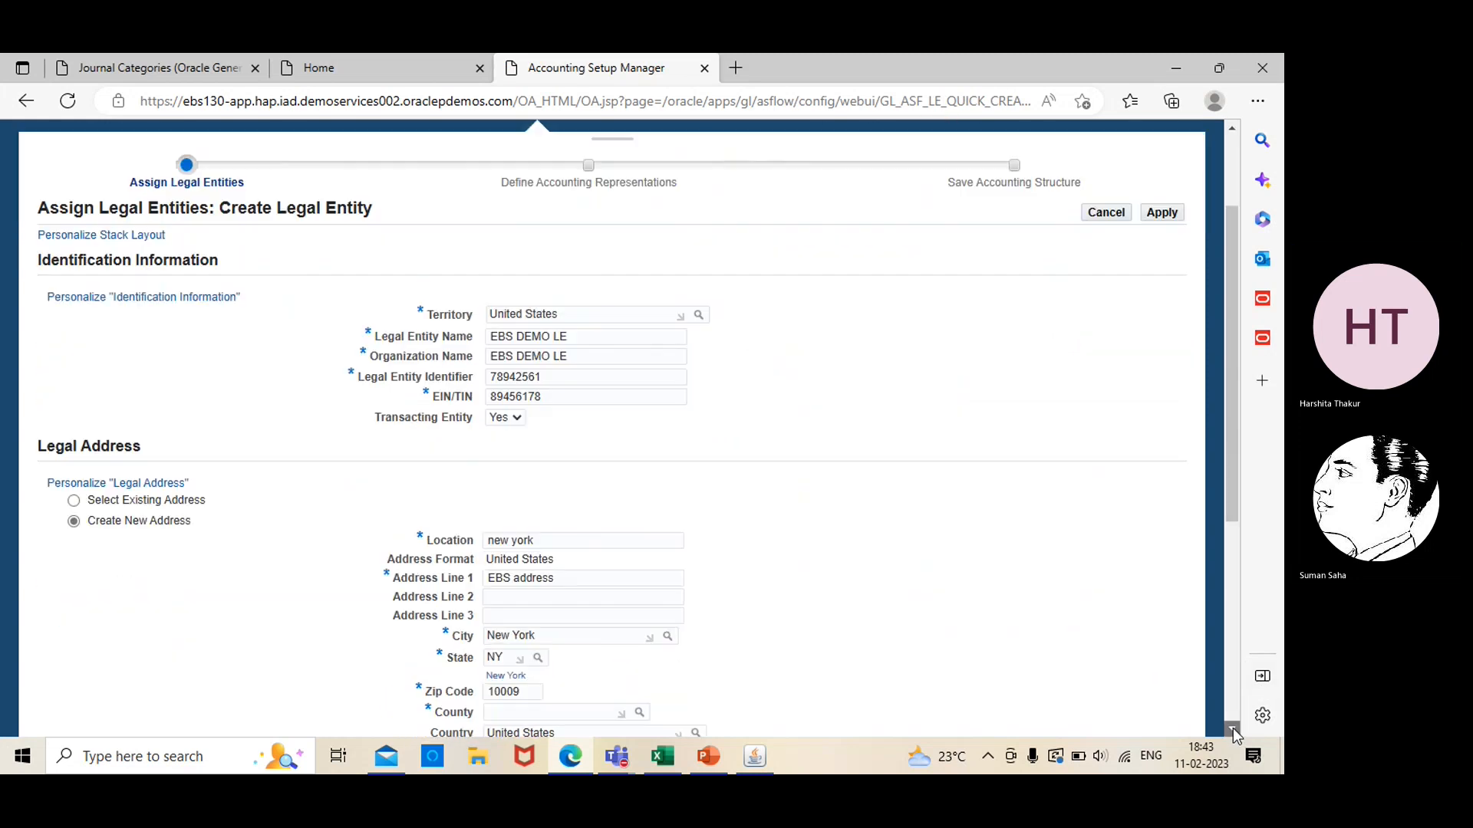
click(1232, 728)
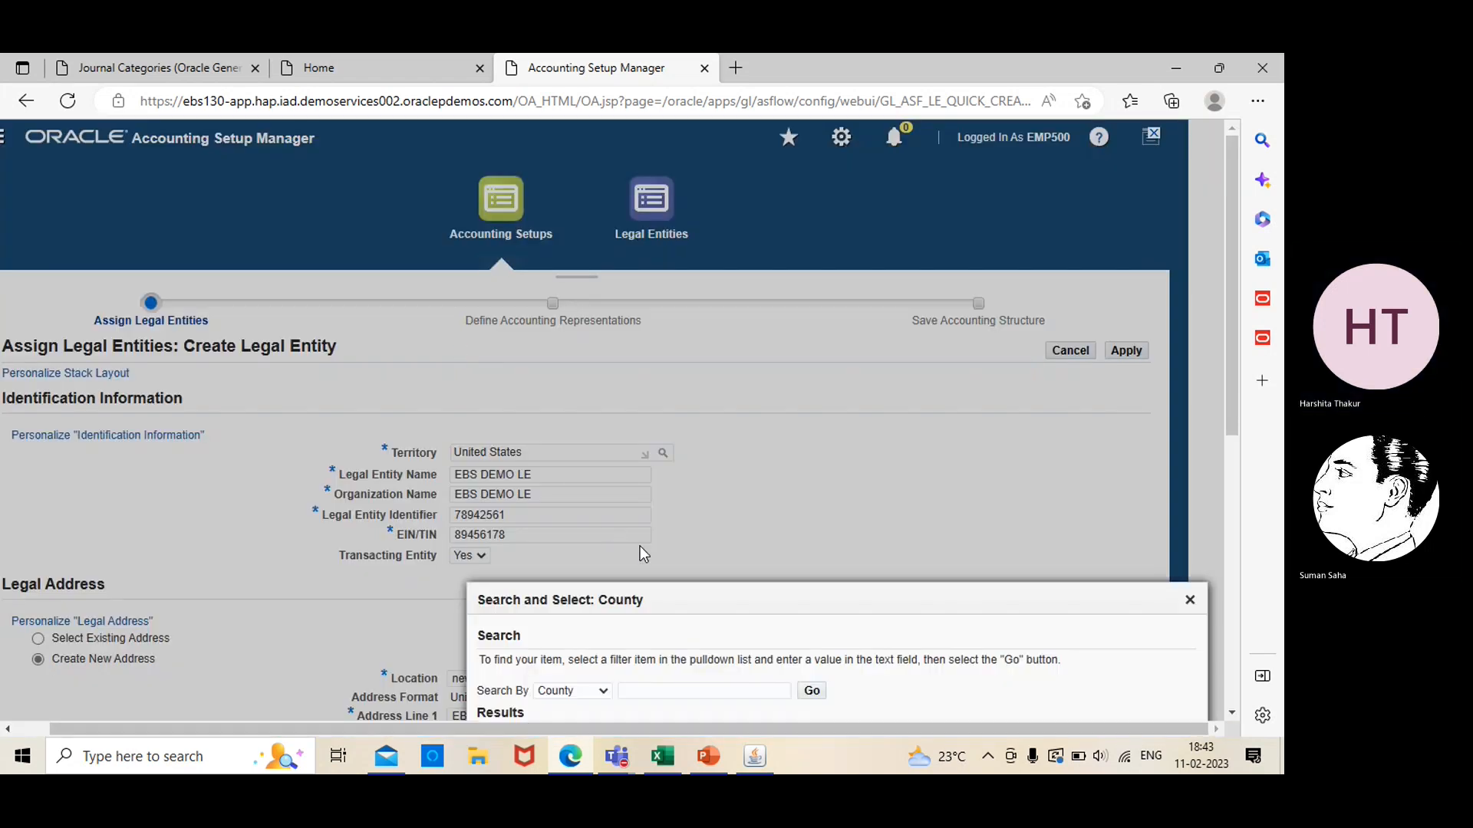
click(811, 691)
click(1232, 713)
scroll(1232, 714, down, 2)
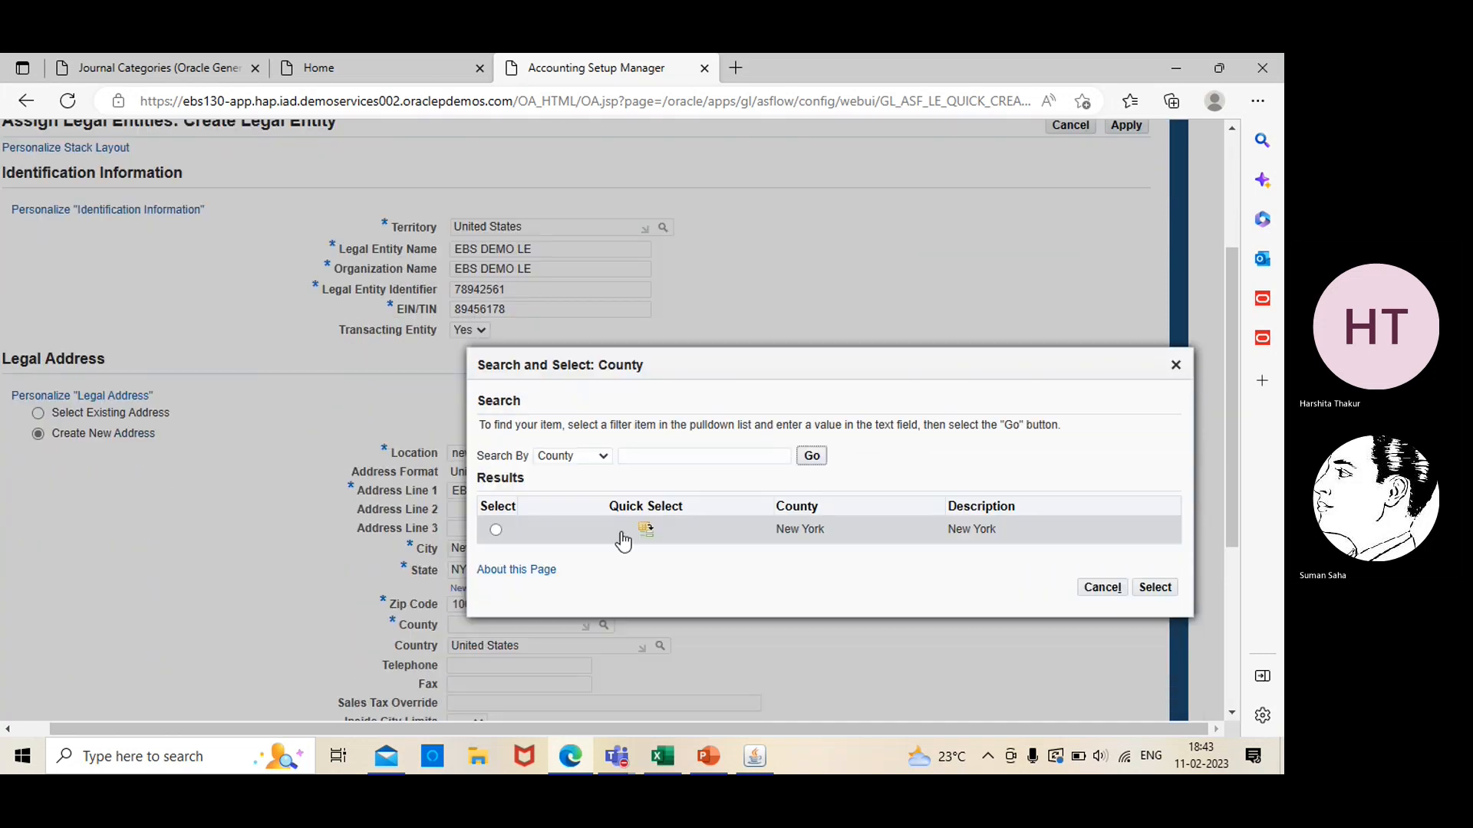
click(497, 535)
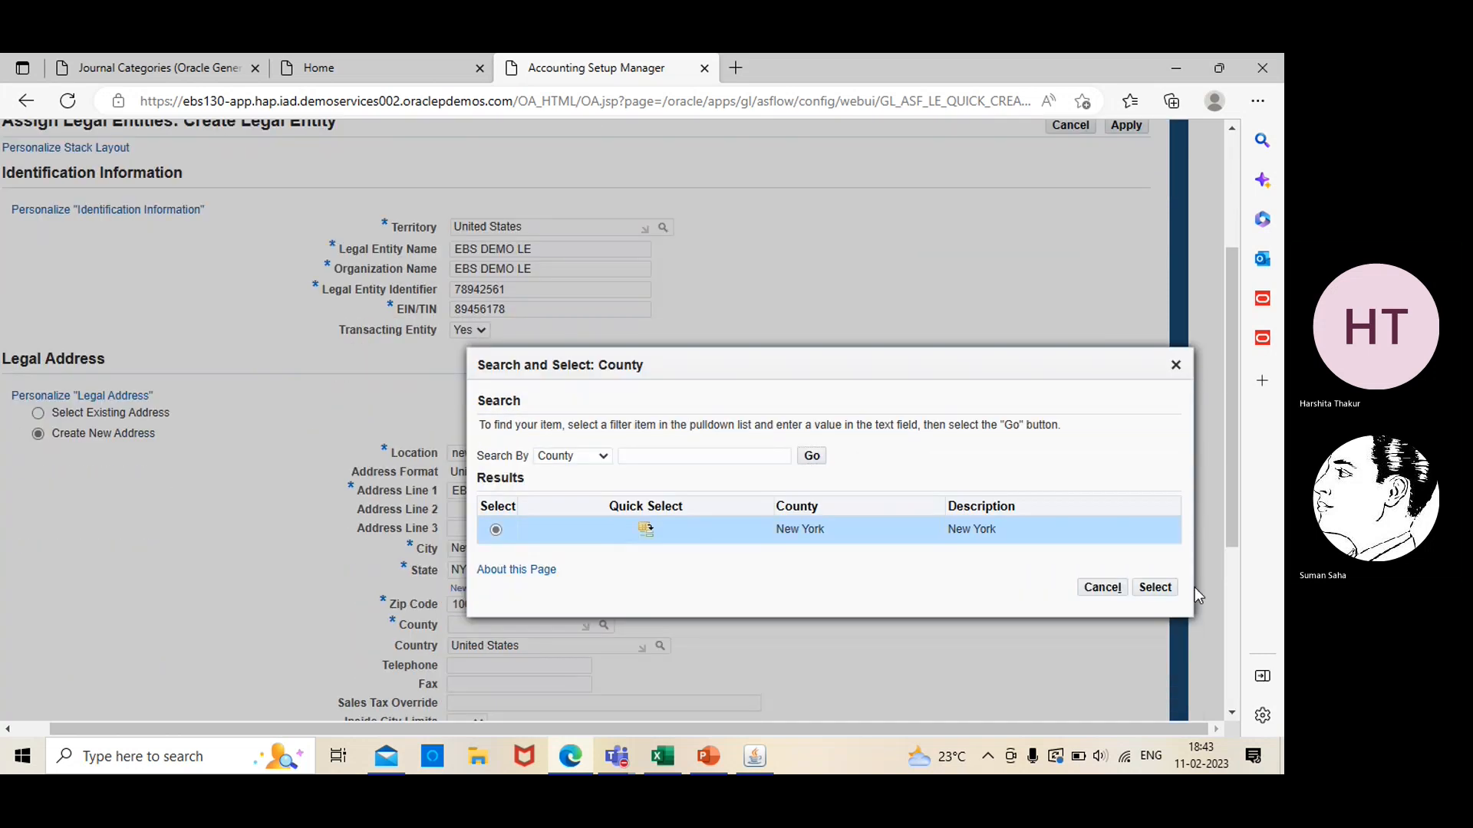
click(1159, 589)
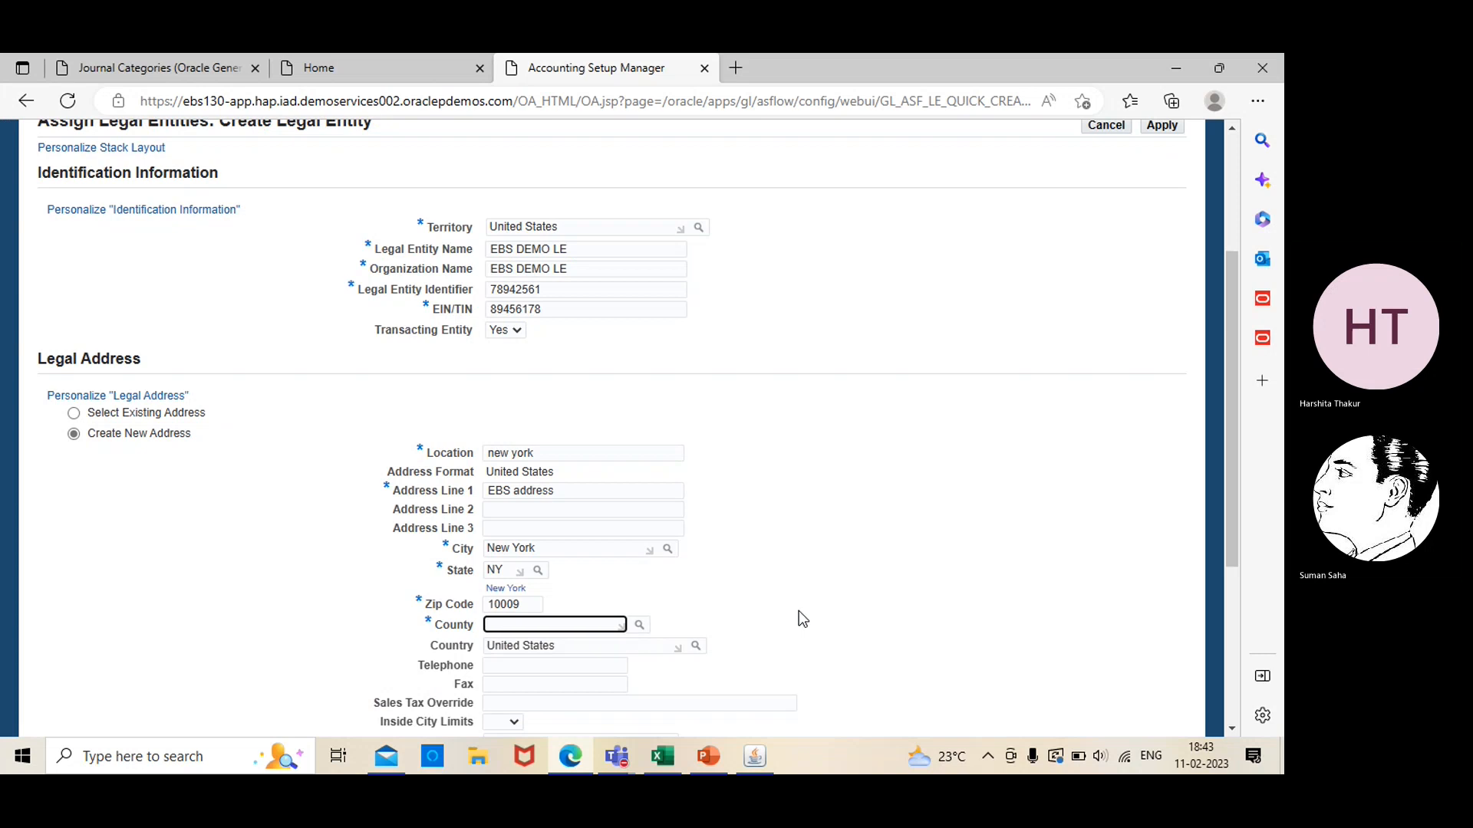
Review the completed identification, address and general information, and try to apply the new legal entity
scroll(798, 611, up, 3)
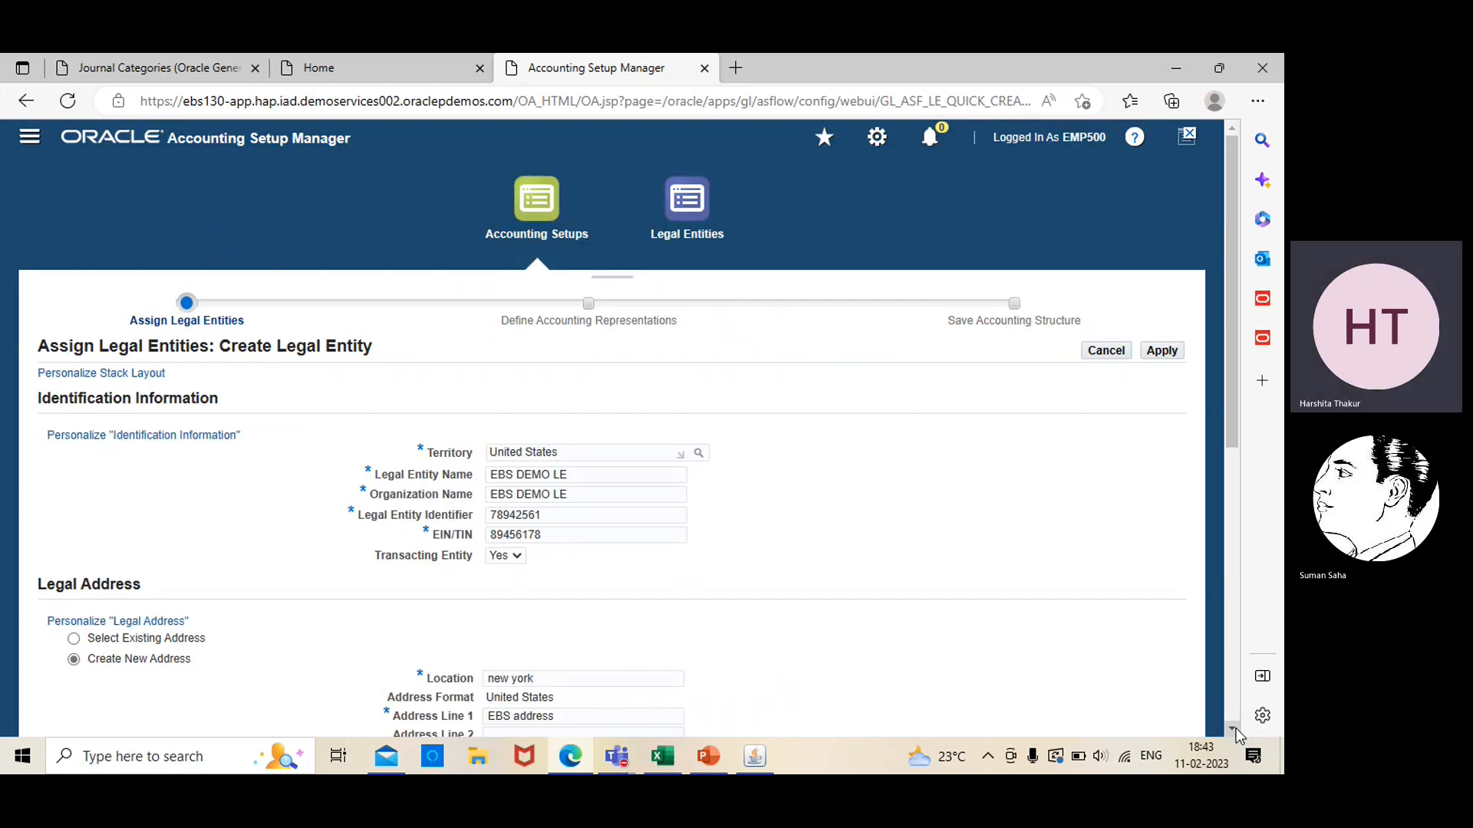
scroll(1235, 729, down, 4)
scroll(1236, 729, down, 2)
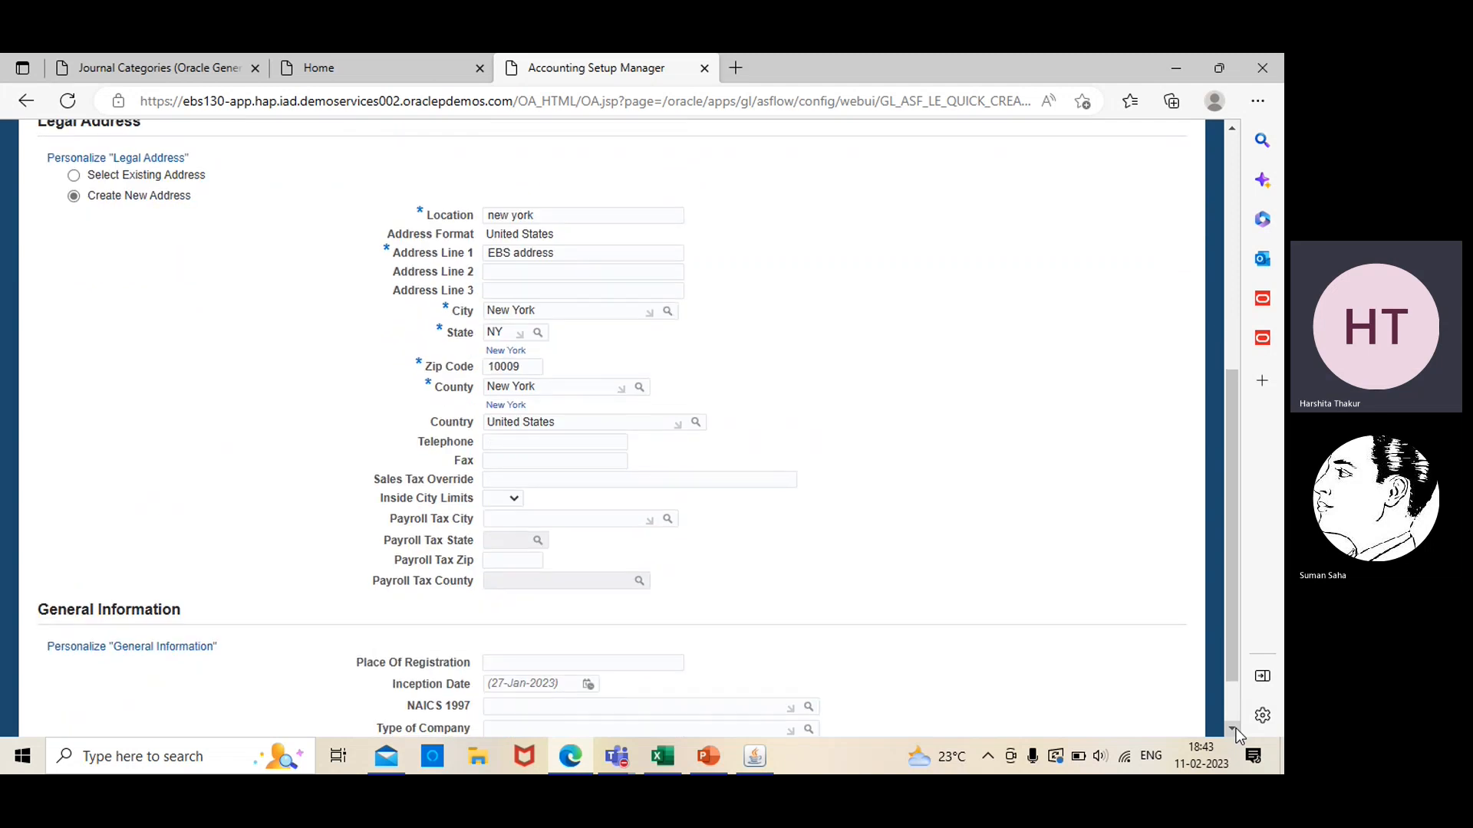
scroll(1236, 729, down, 1)
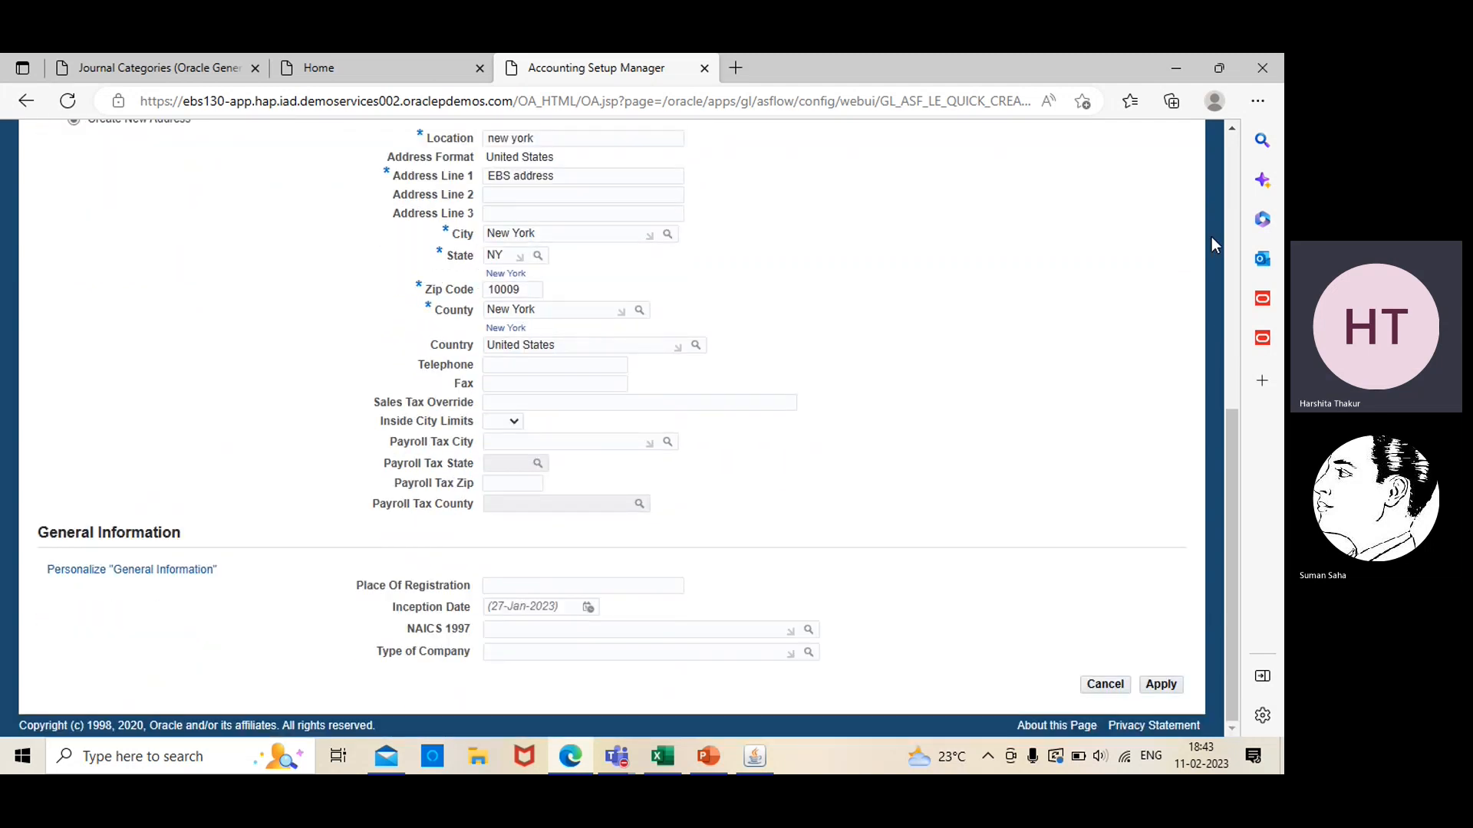
click(1235, 178)
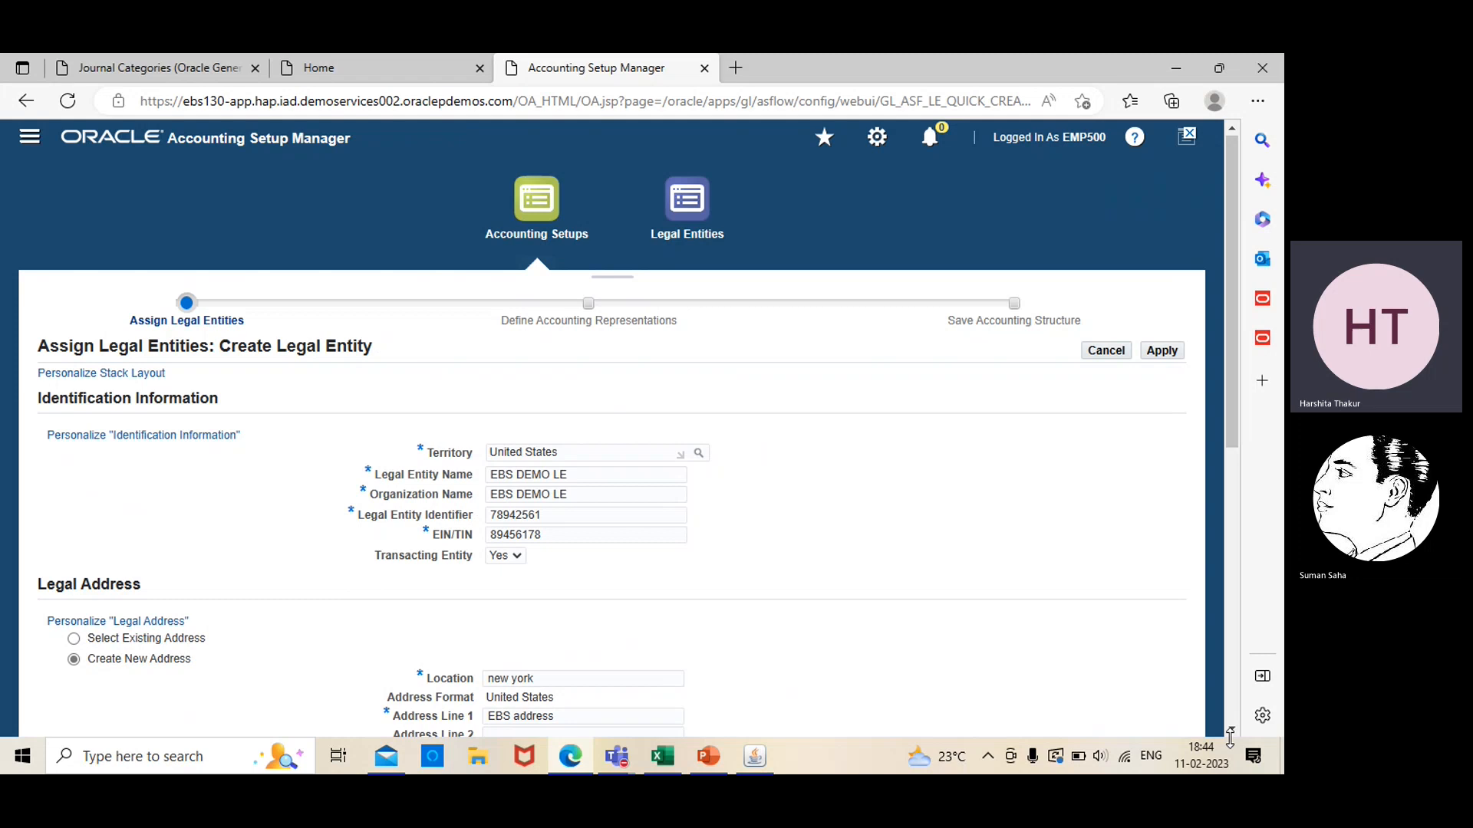
scroll(1230, 730, down, 4)
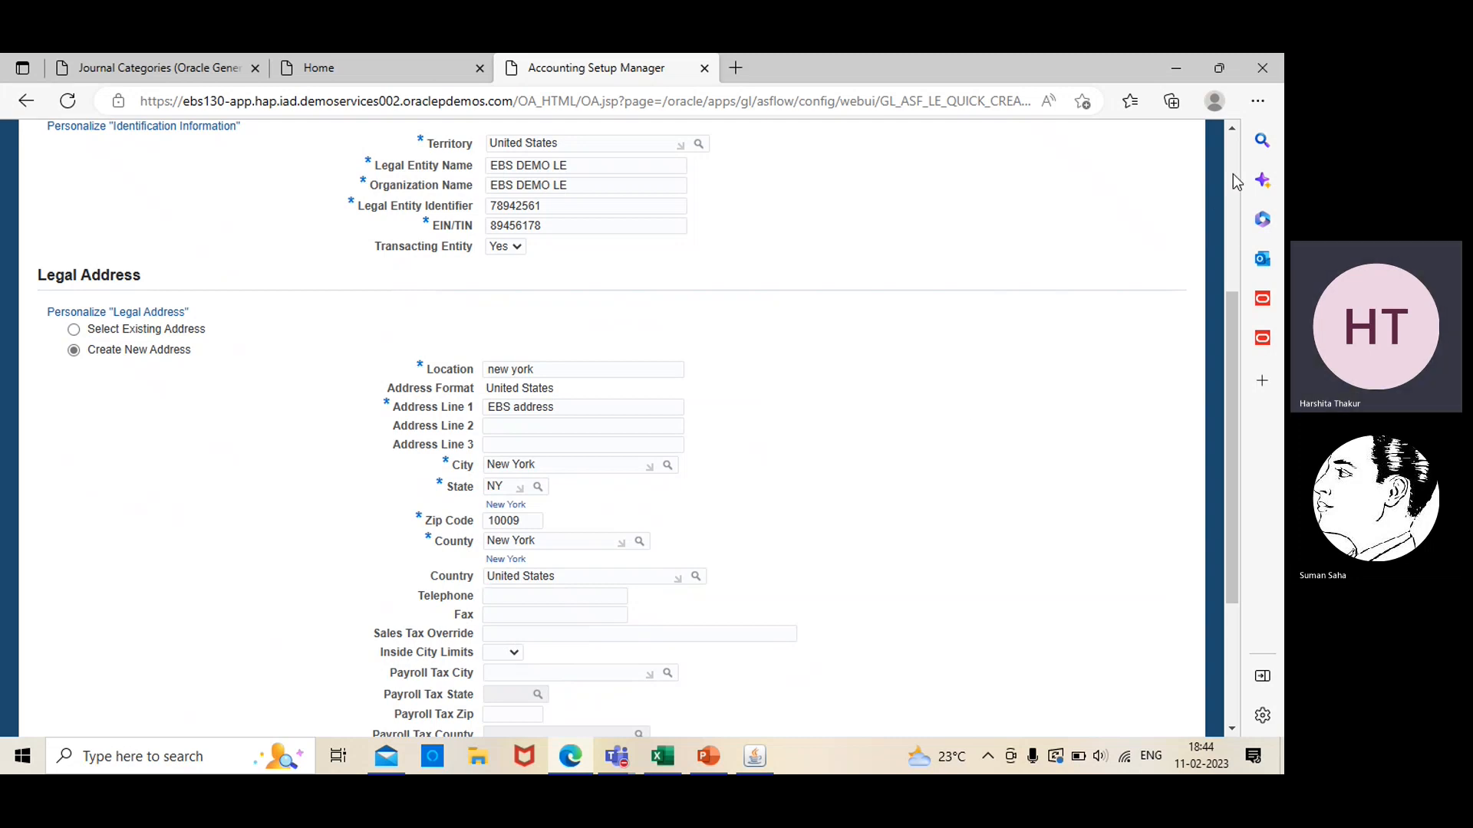
scroll(1237, 181, up, 5)
click(1161, 350)
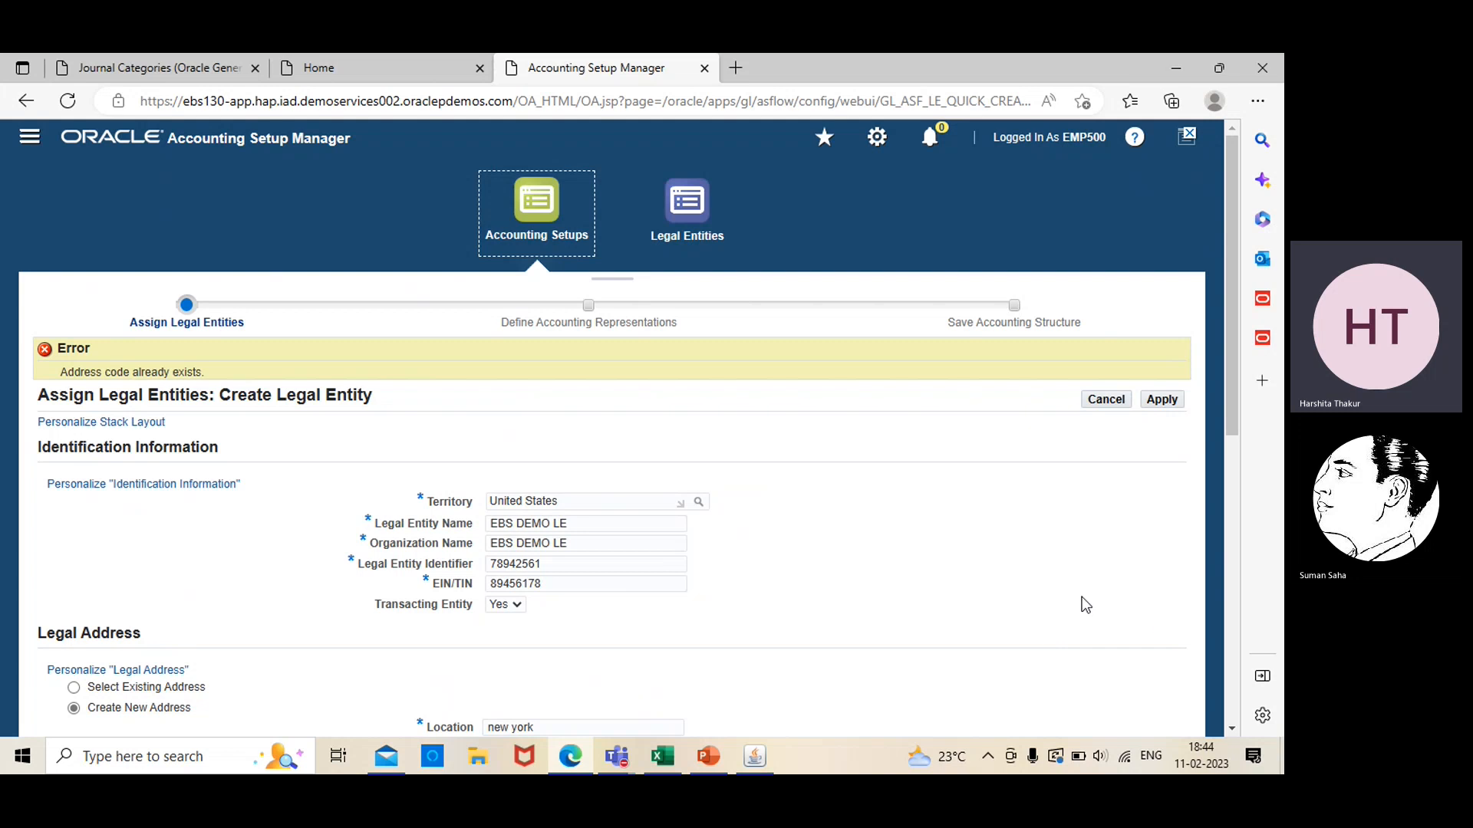
Change the legal address's zip code to 10008 and try to apply the legal entity again
scroll(699, 506, down, 6)
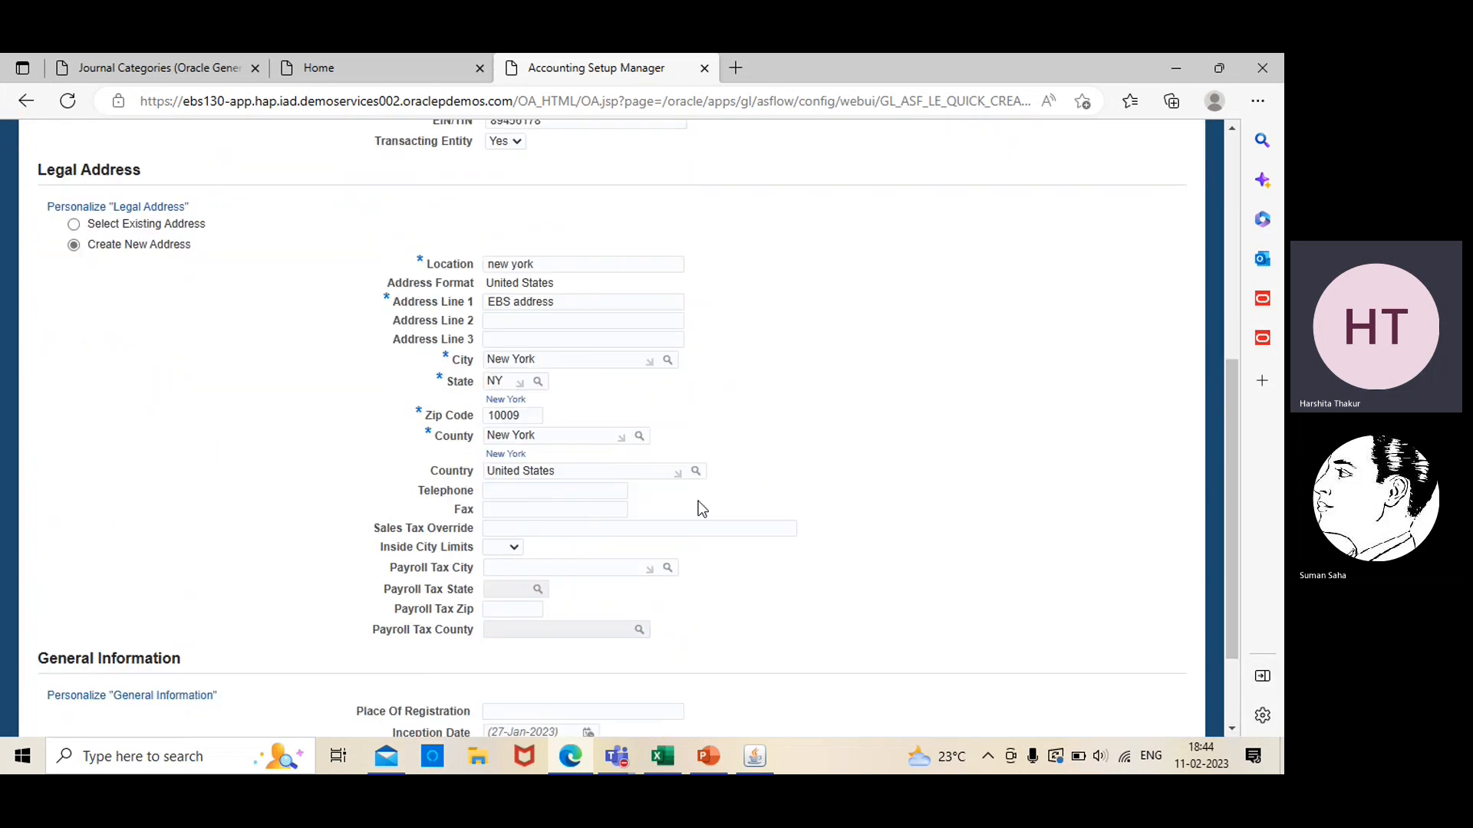
click(535, 415)
key(BackSpace)
text(1)
click(766, 394)
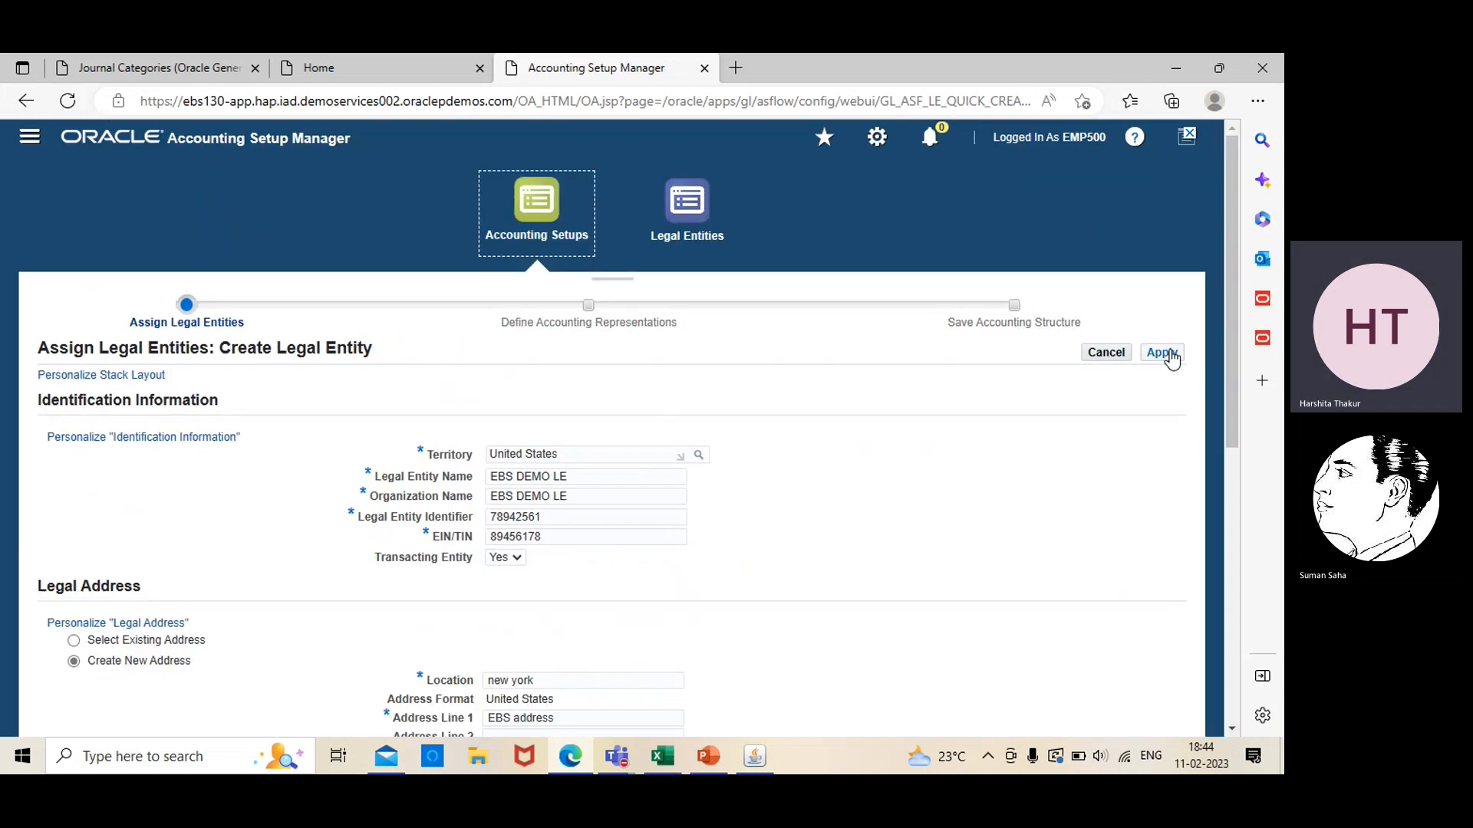
click(1175, 340)
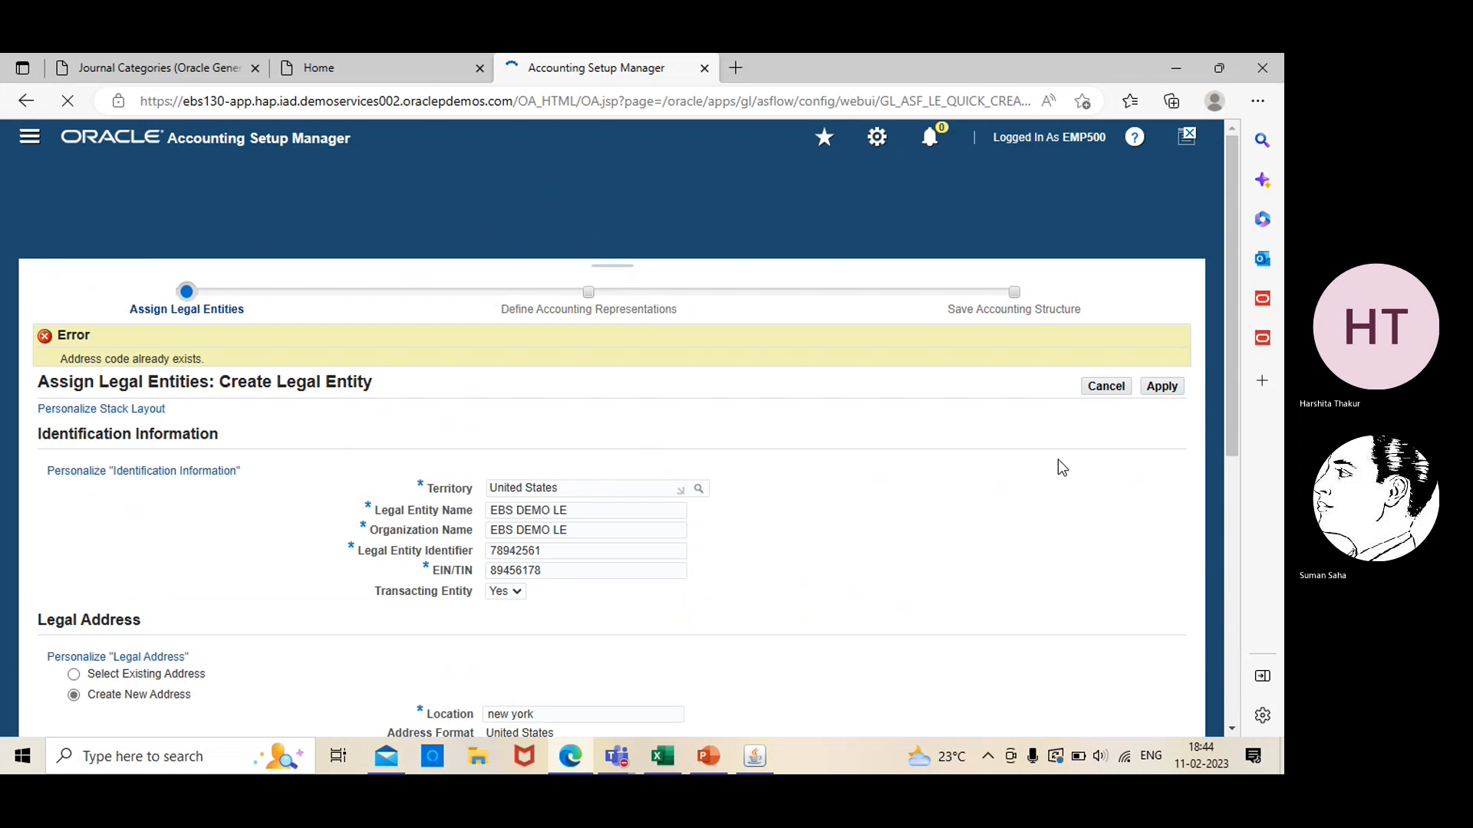
Replace the zip code with 10005 and retry applying the legal entity
click(1232, 728)
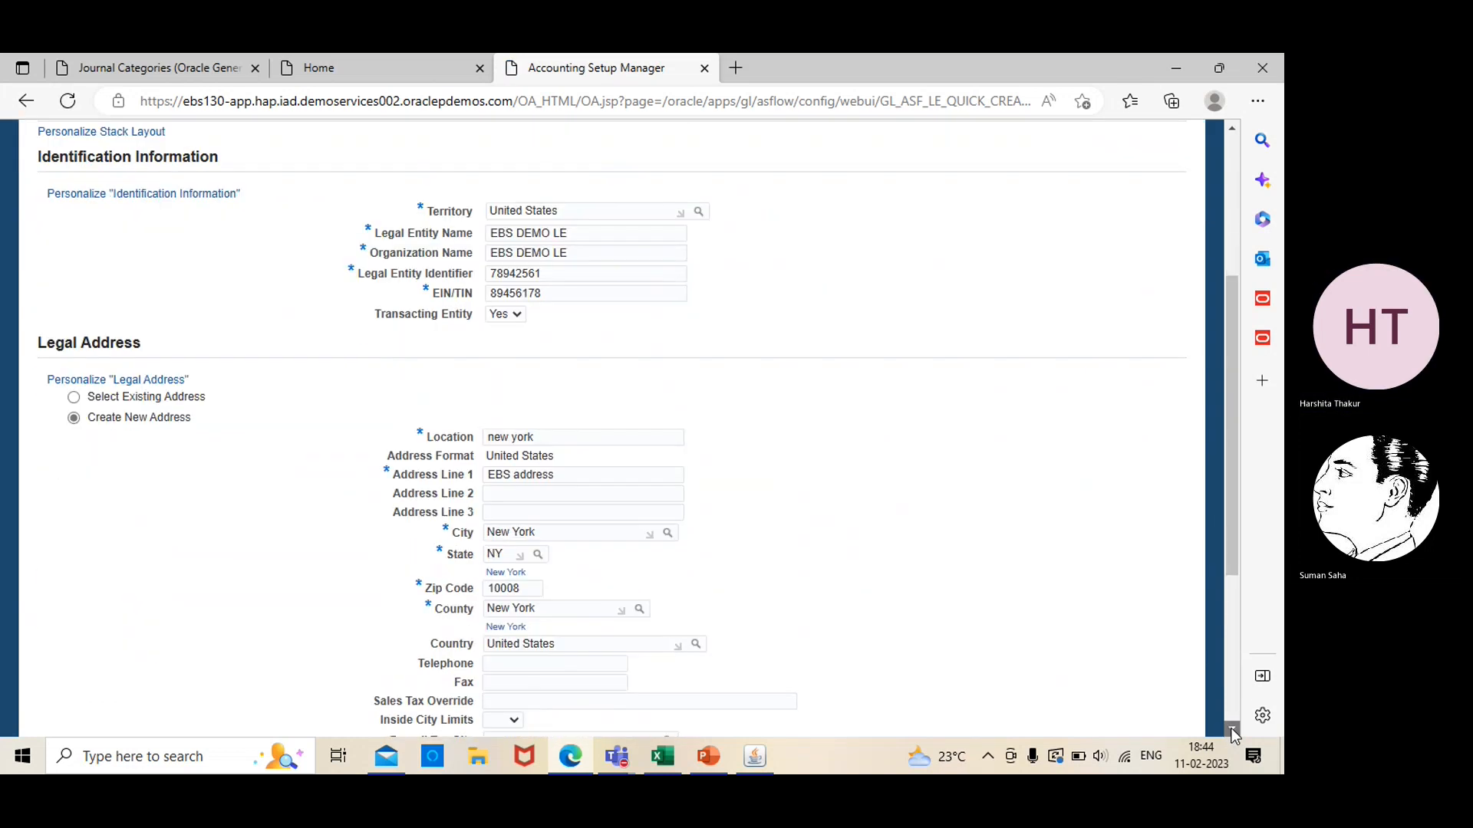
click(530, 434)
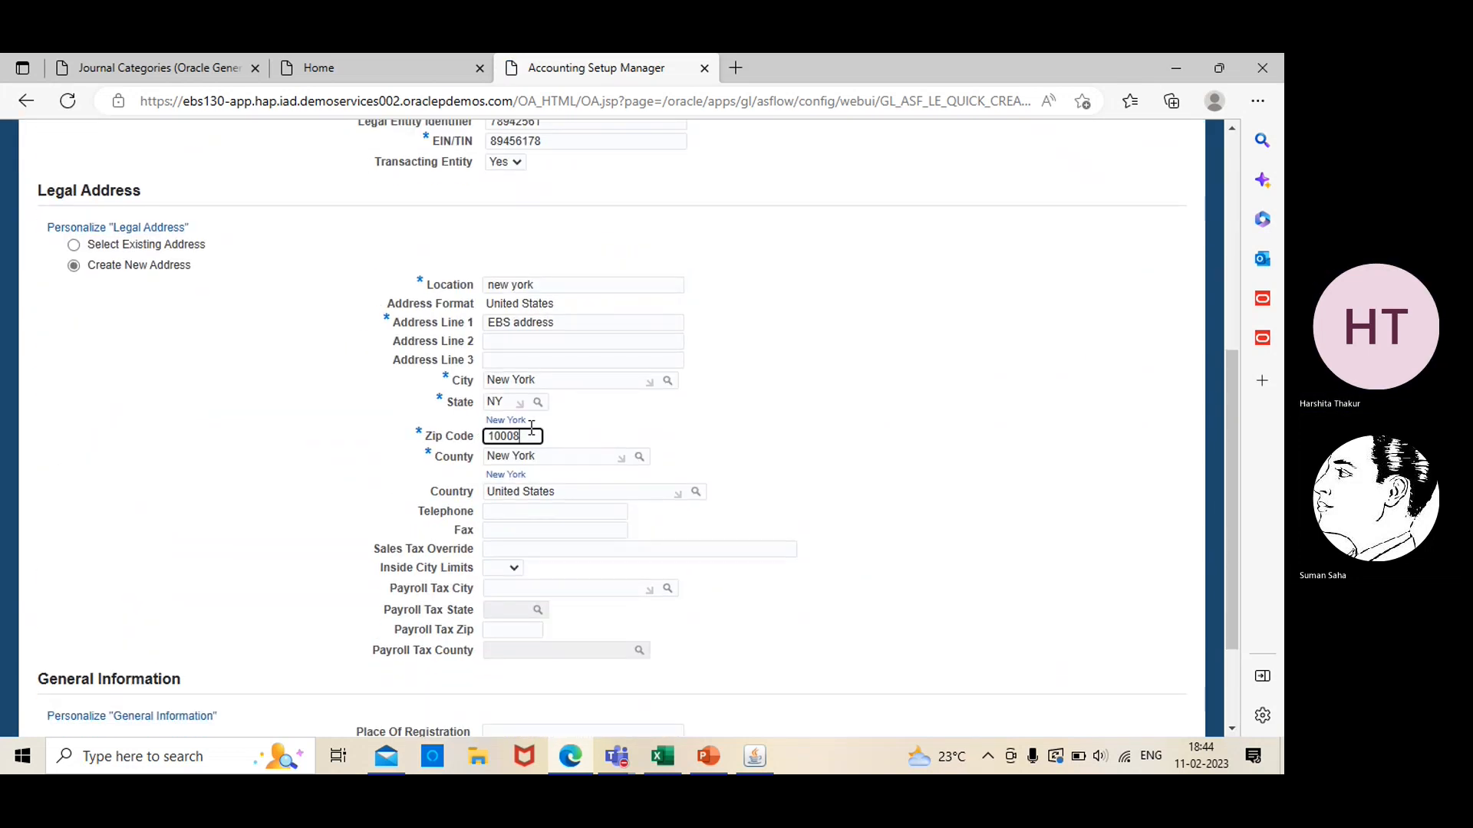
click(828, 394)
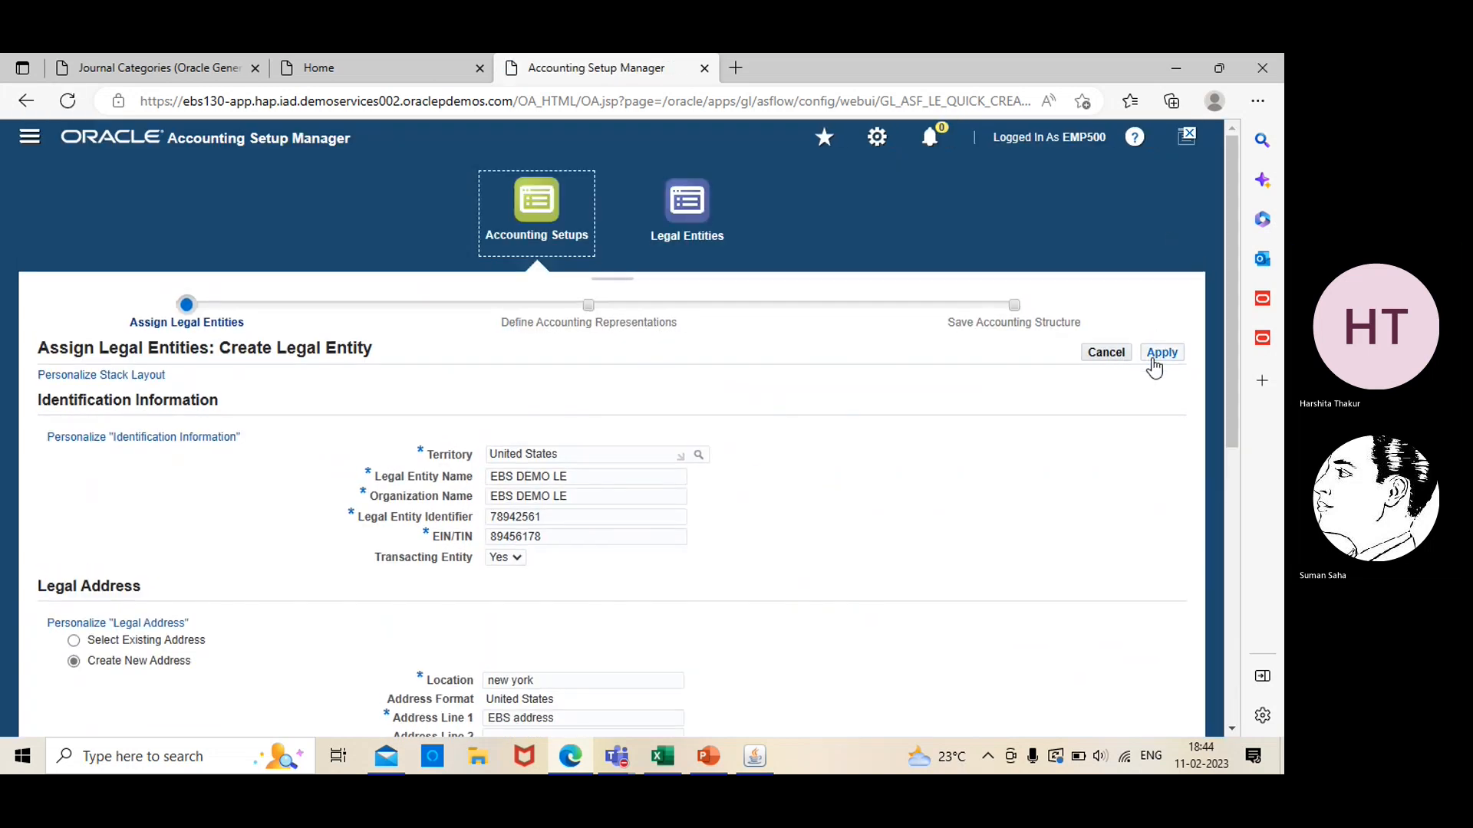
click(1153, 360)
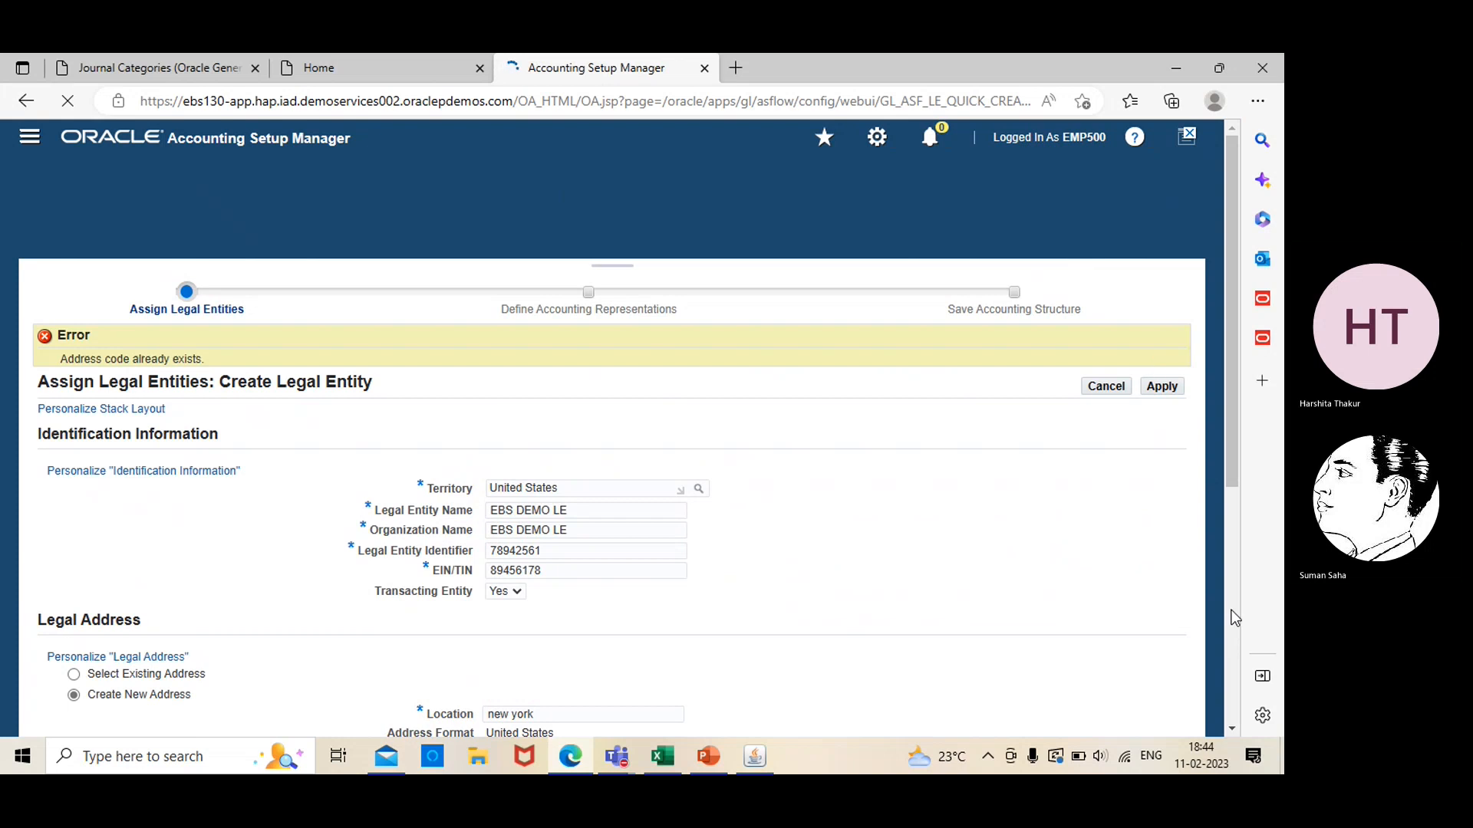
Set the legal address's zip code to 10004 and try once more to apply the legal entity
scroll(1230, 726, down, 5)
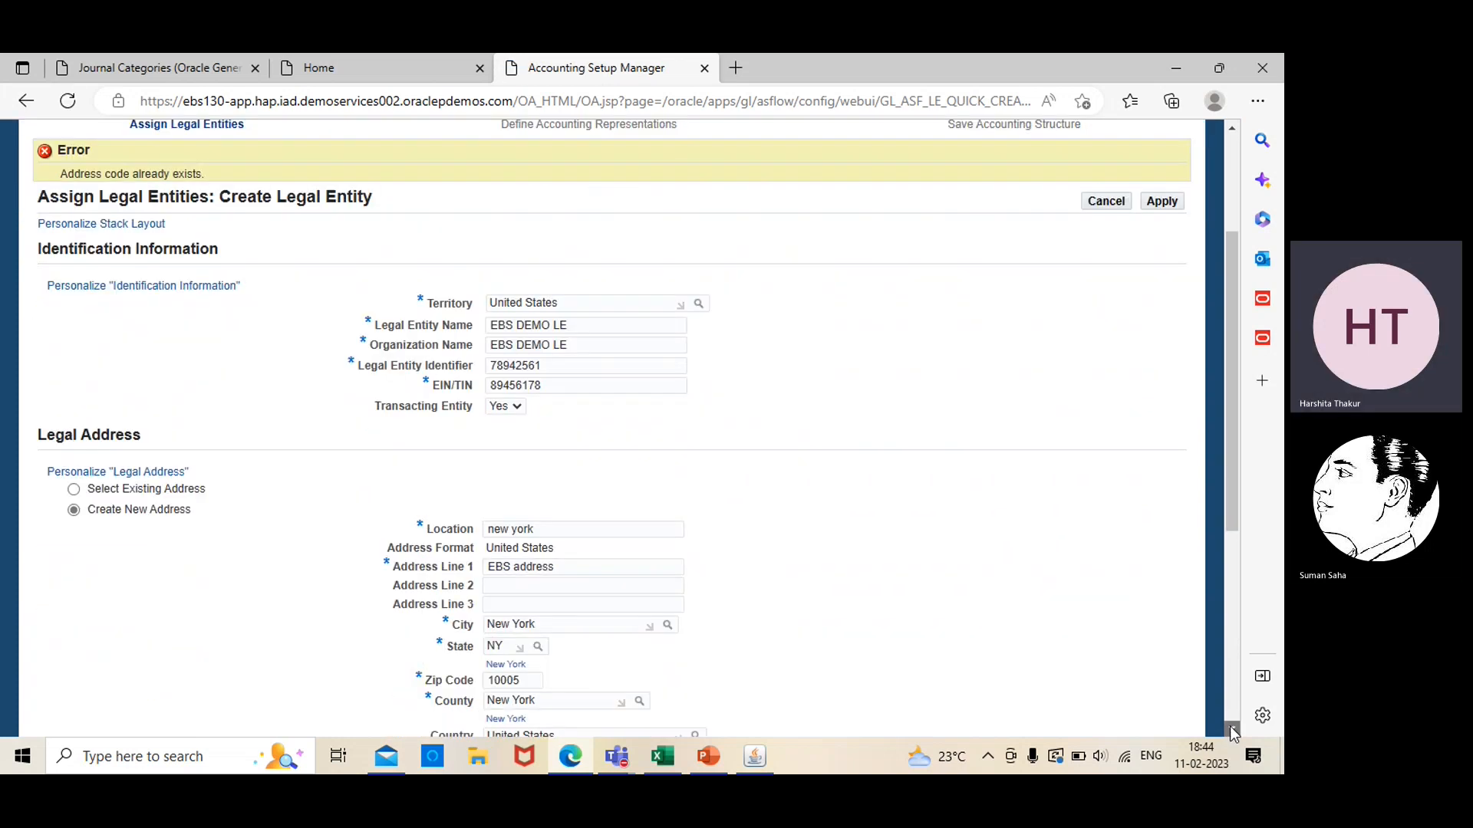
click(1231, 727)
click(529, 365)
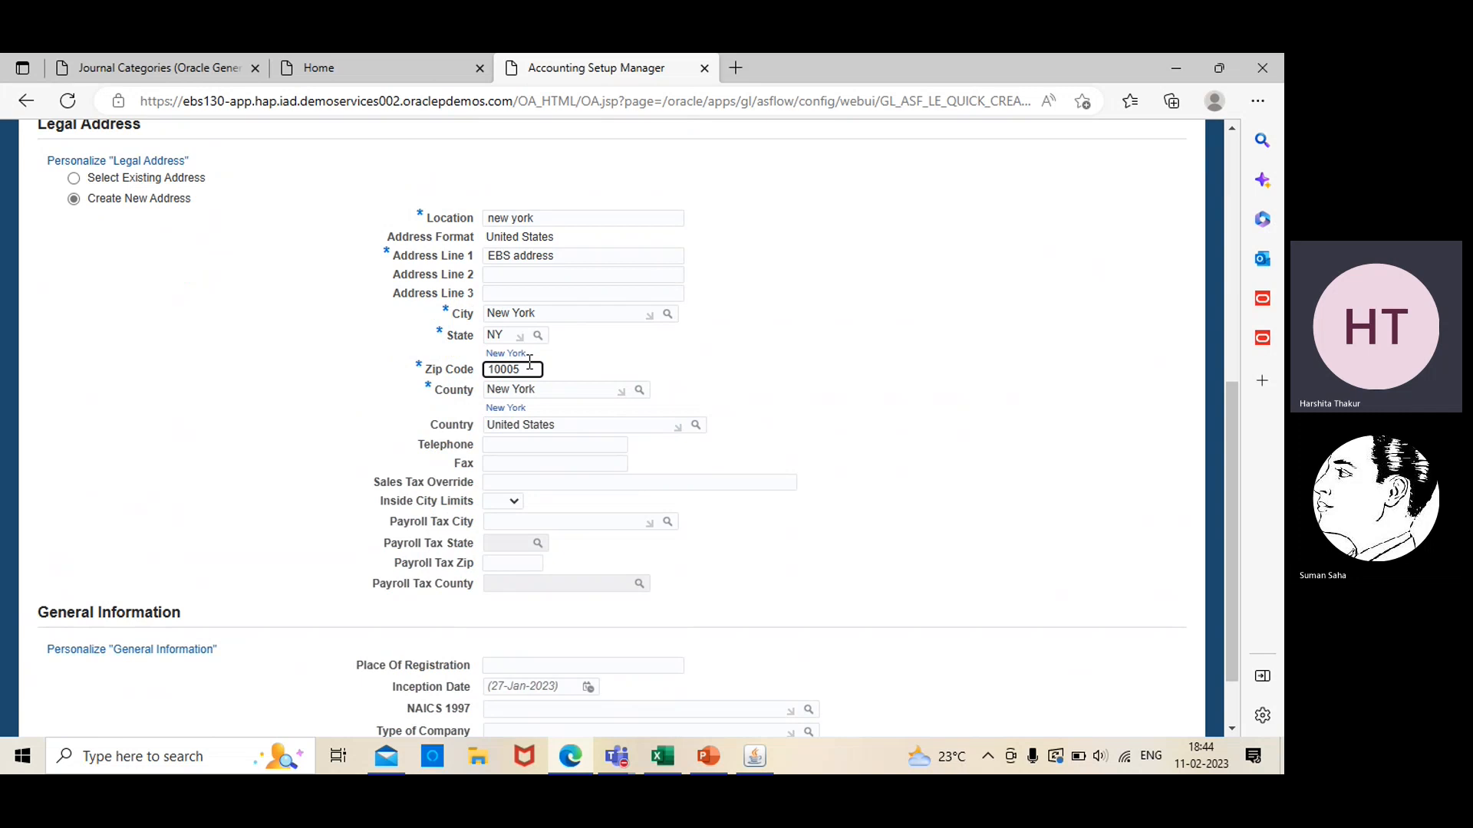
key(BackSpace)
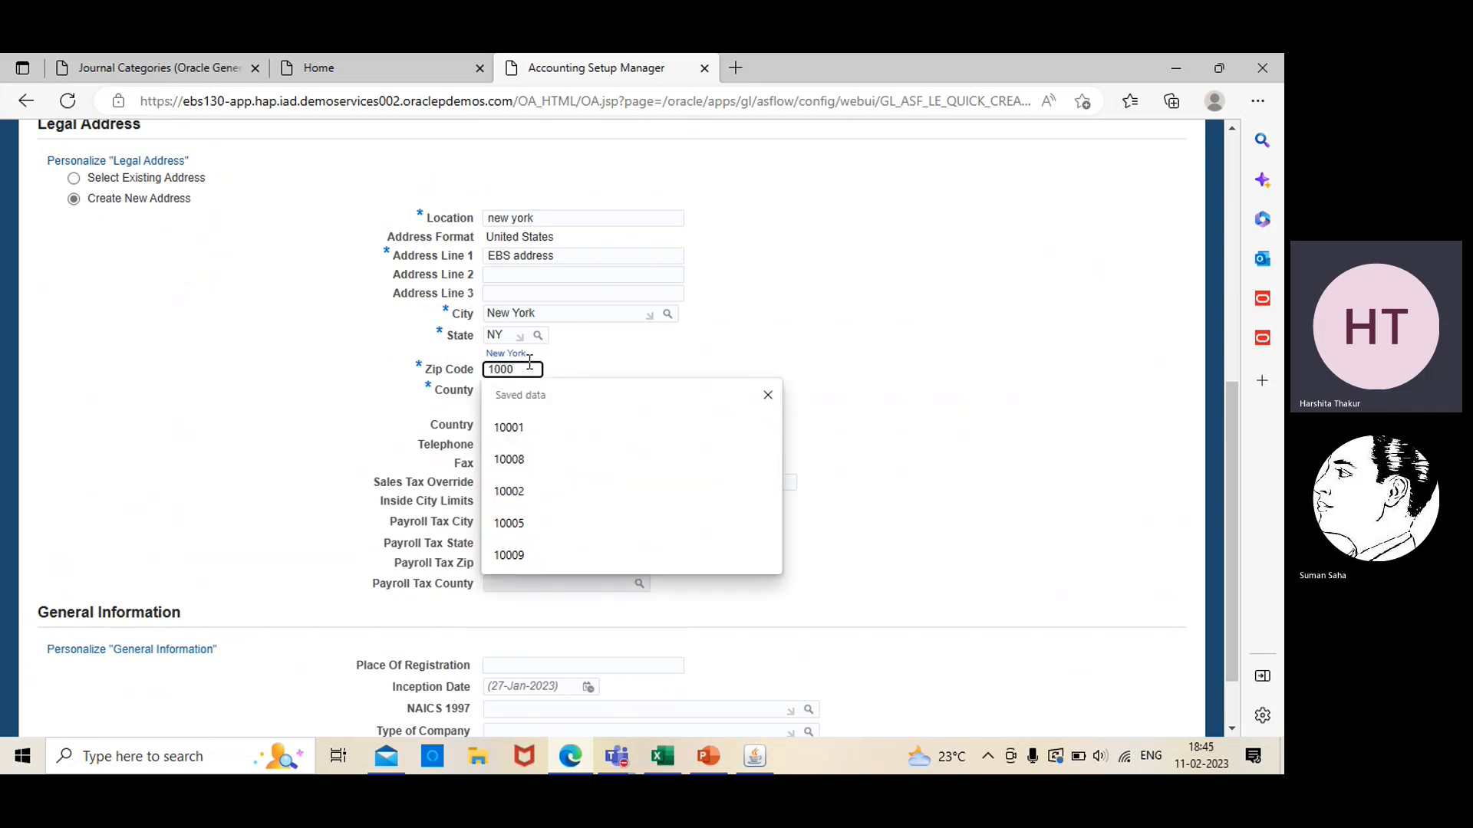
text(4)
click(639, 355)
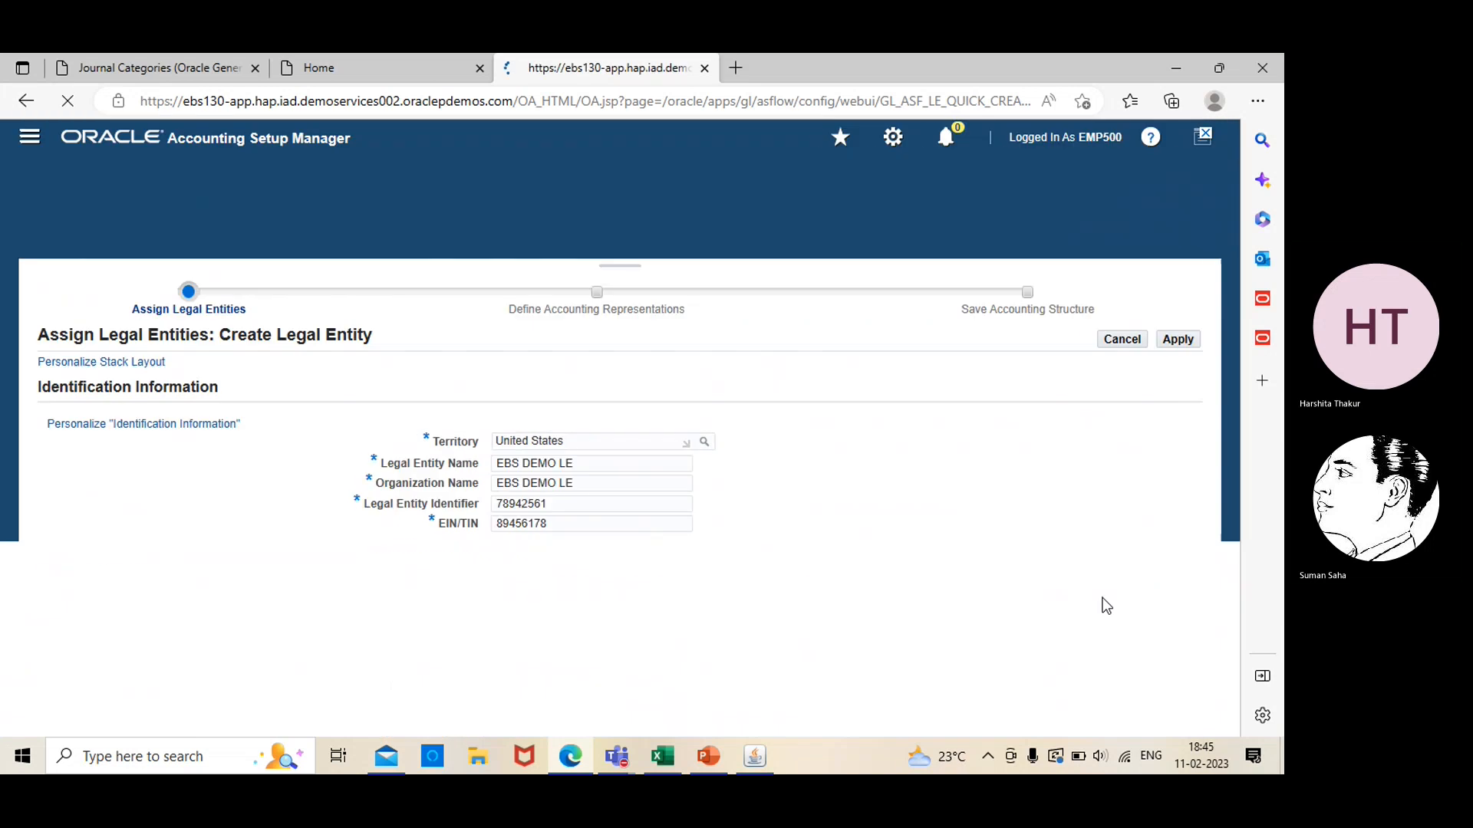
click(1163, 355)
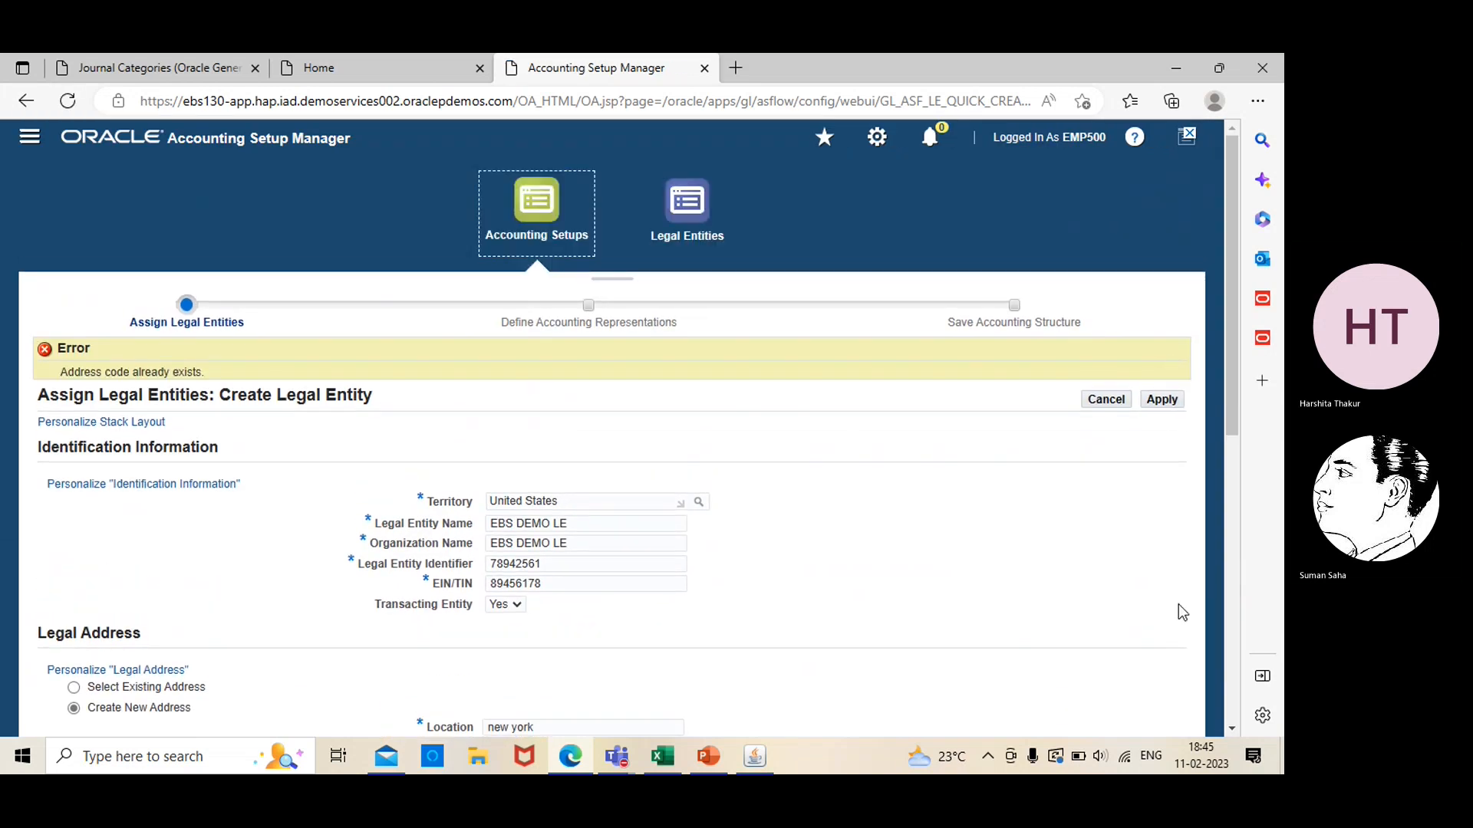
Change the legal address's zip code to 10001
click(1231, 729)
scroll(1231, 729, down, 5)
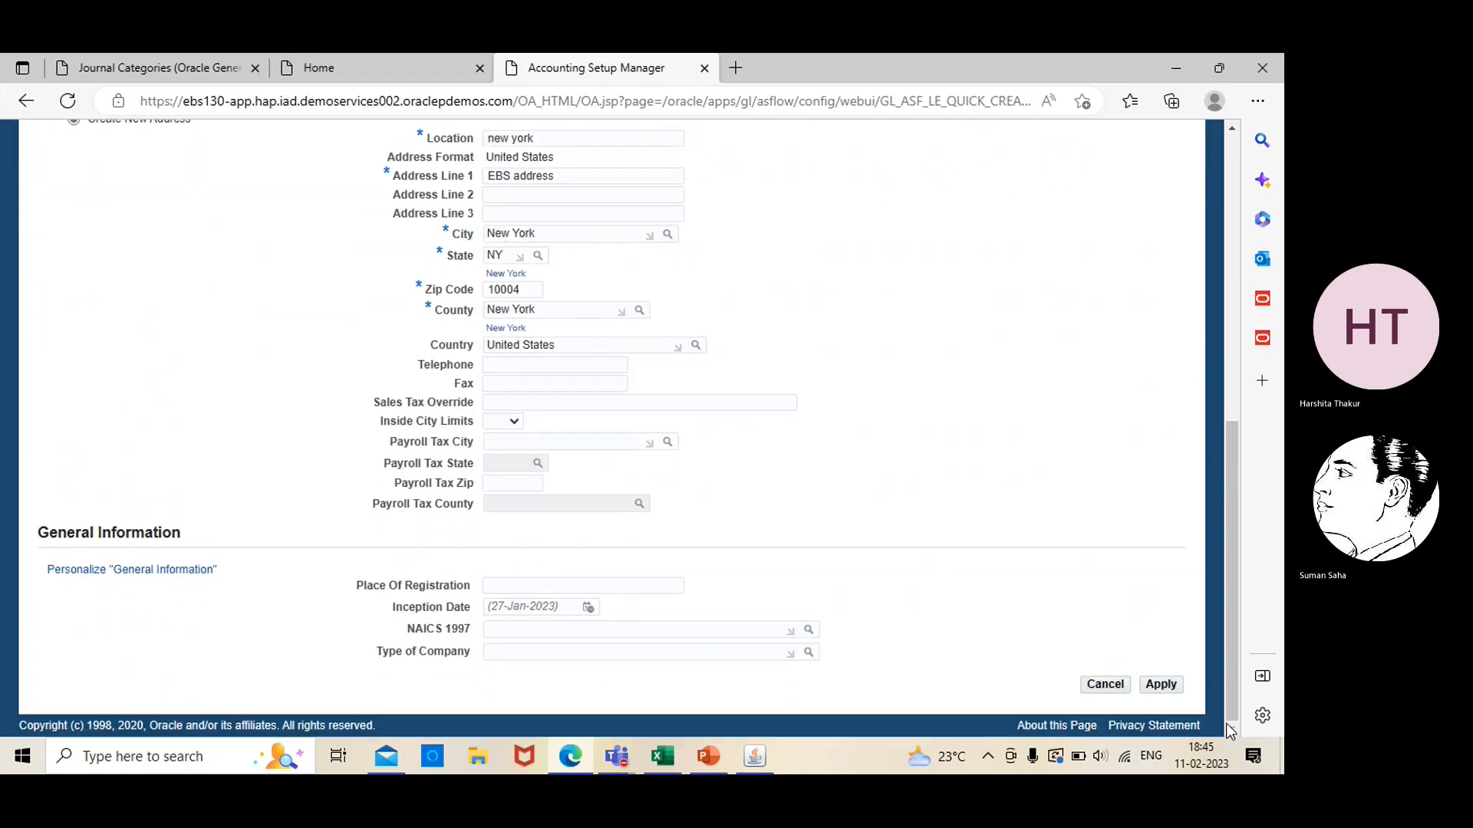
click(538, 290)
key(BackSpace)
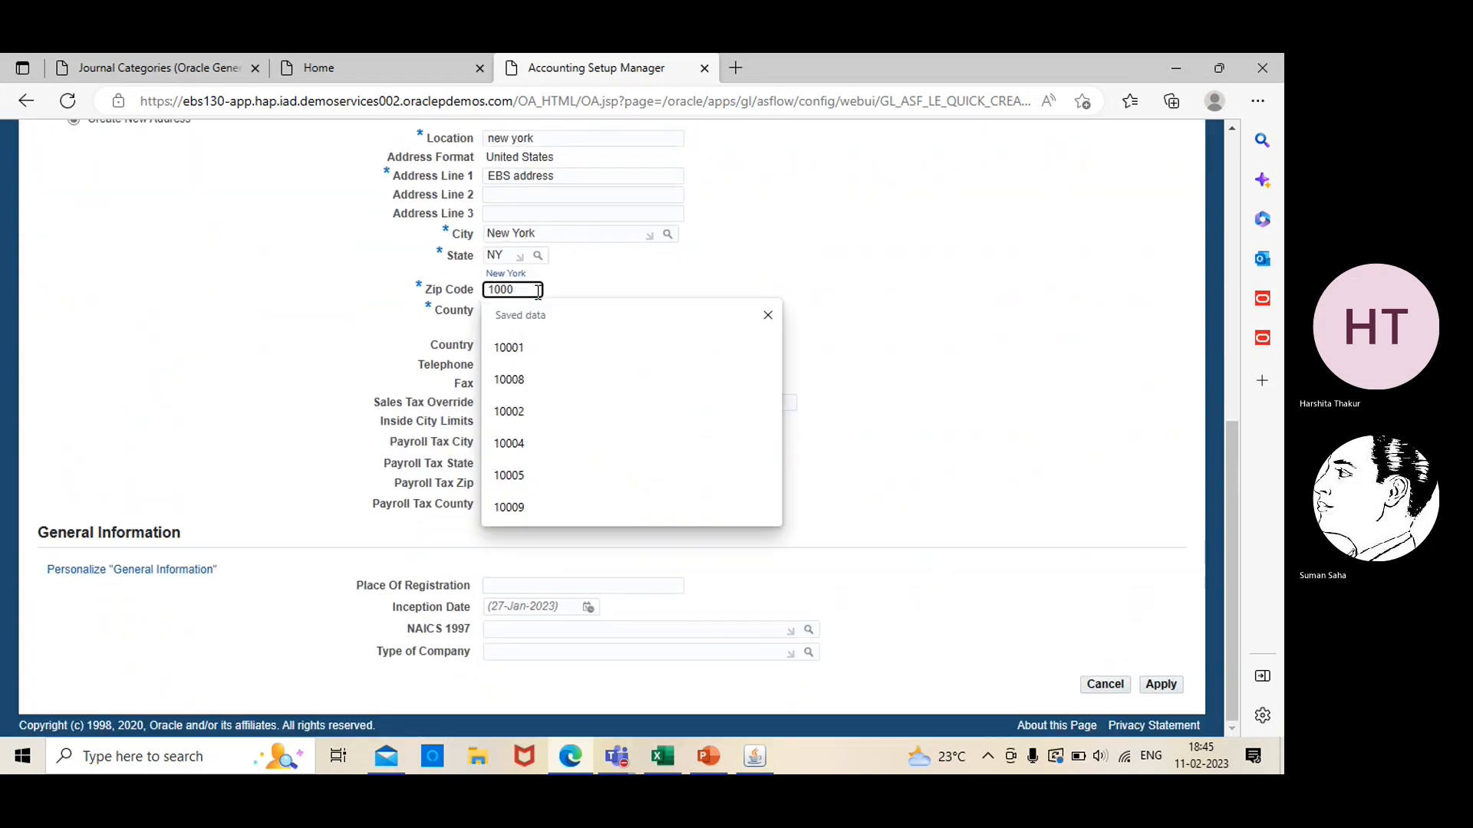
text(1)
click(677, 290)
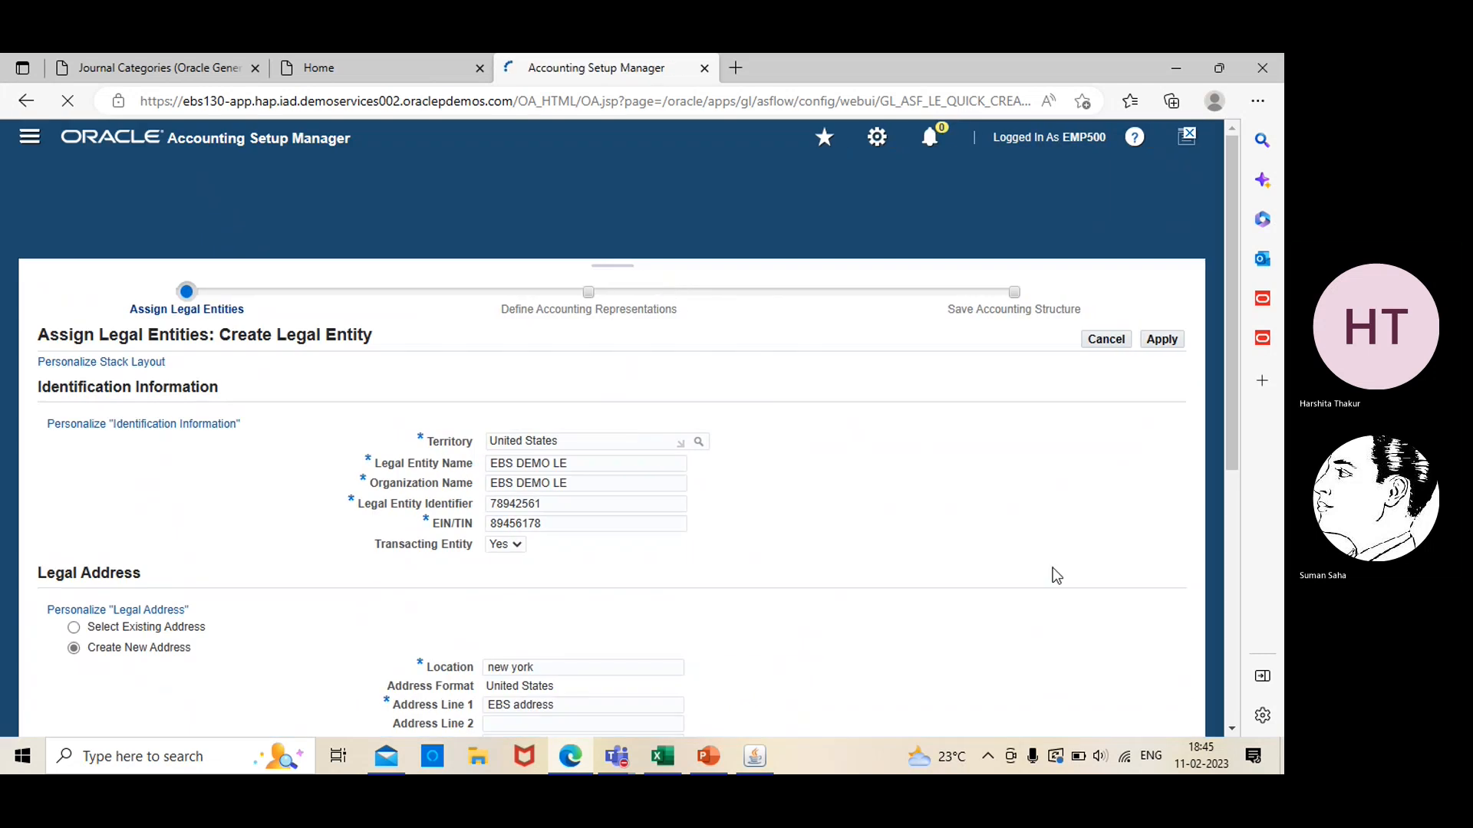
Retry applying the legal entity, change its legal address's zip code to 10010 and apply it again
click(1162, 353)
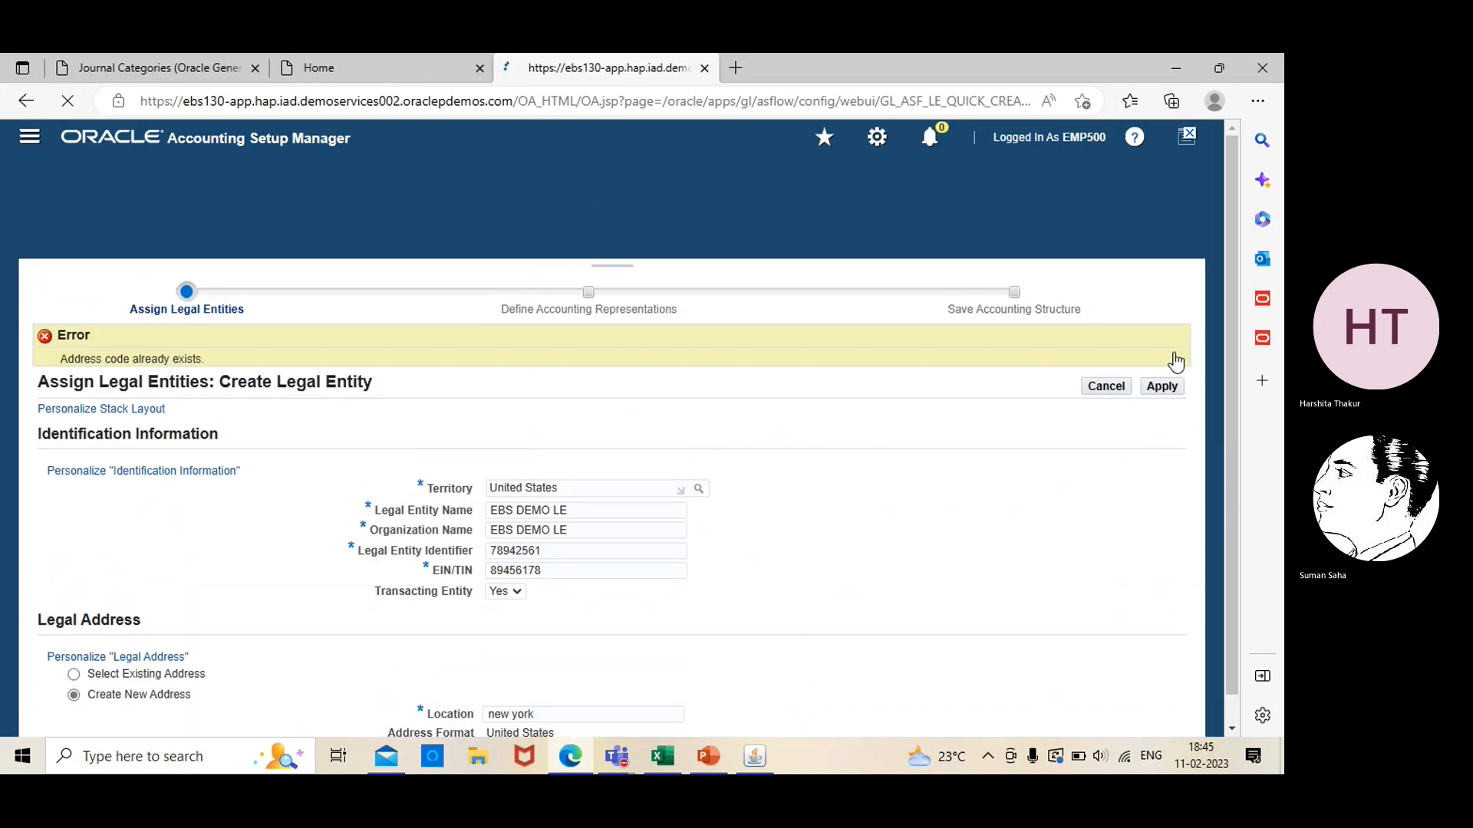
scroll(1232, 726, down, 10)
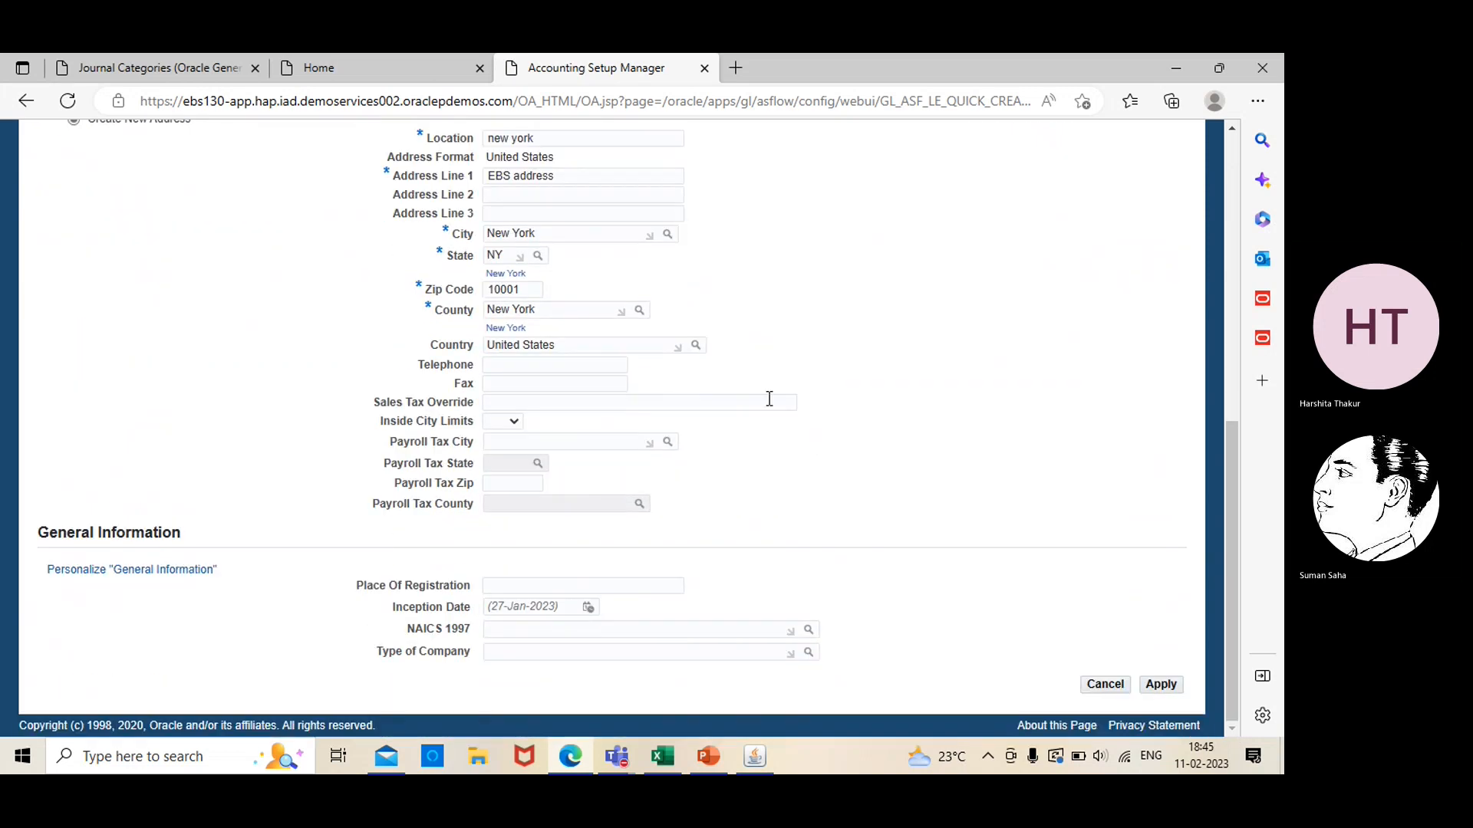
click(535, 289)
key(BackSpace)
key(BackSpace)
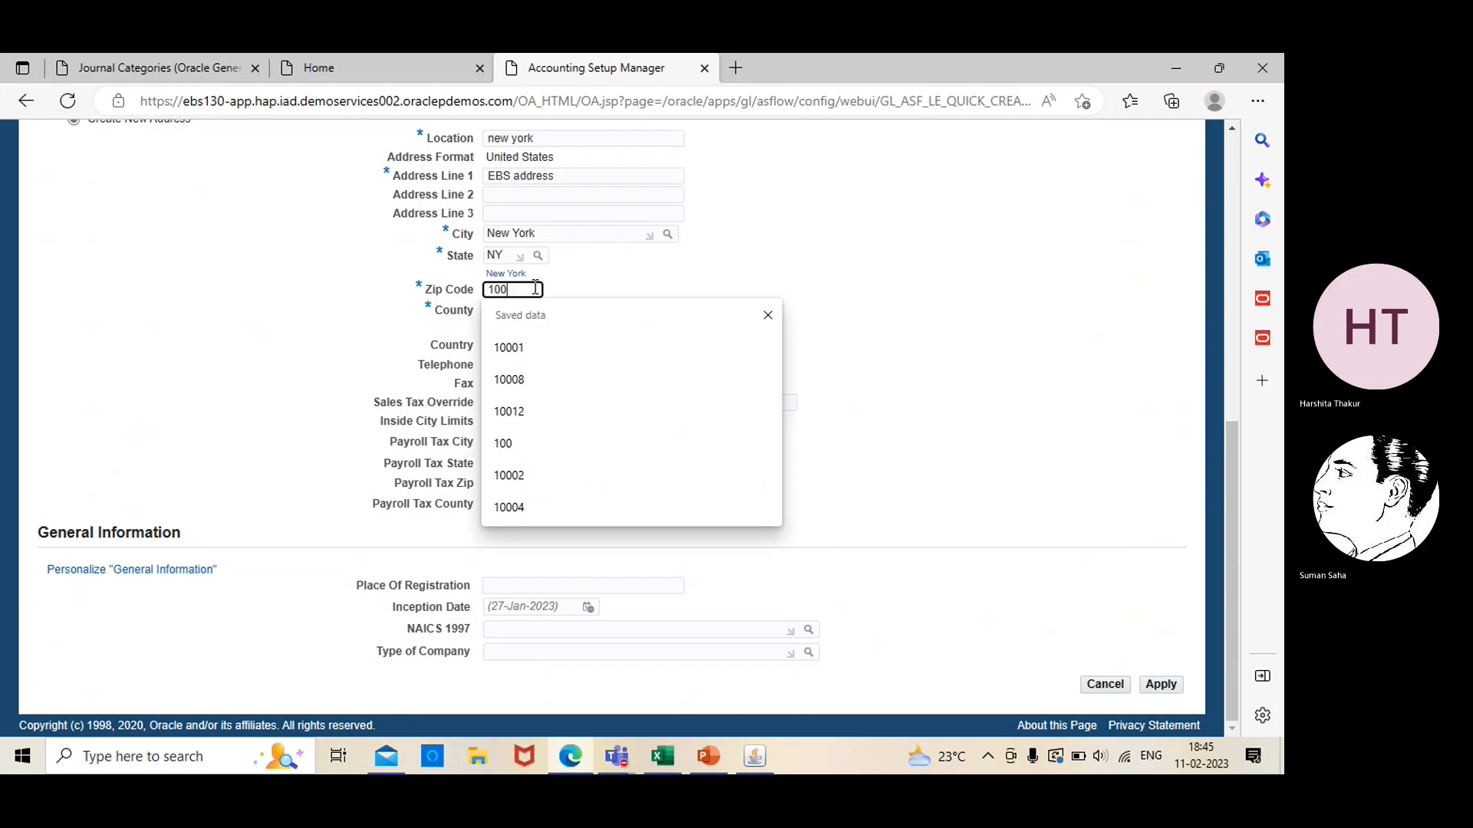
text(10)
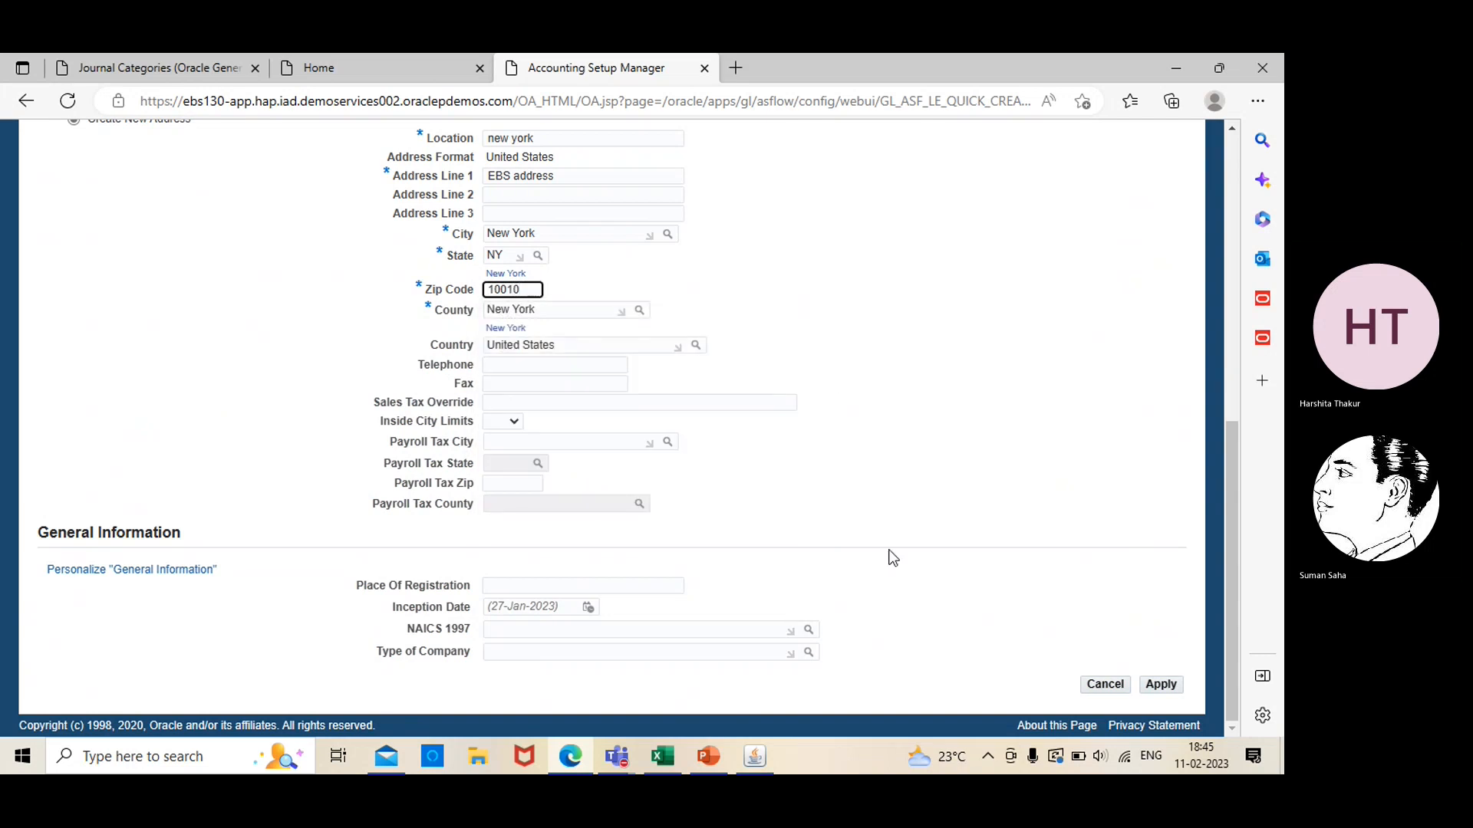
click(1160, 685)
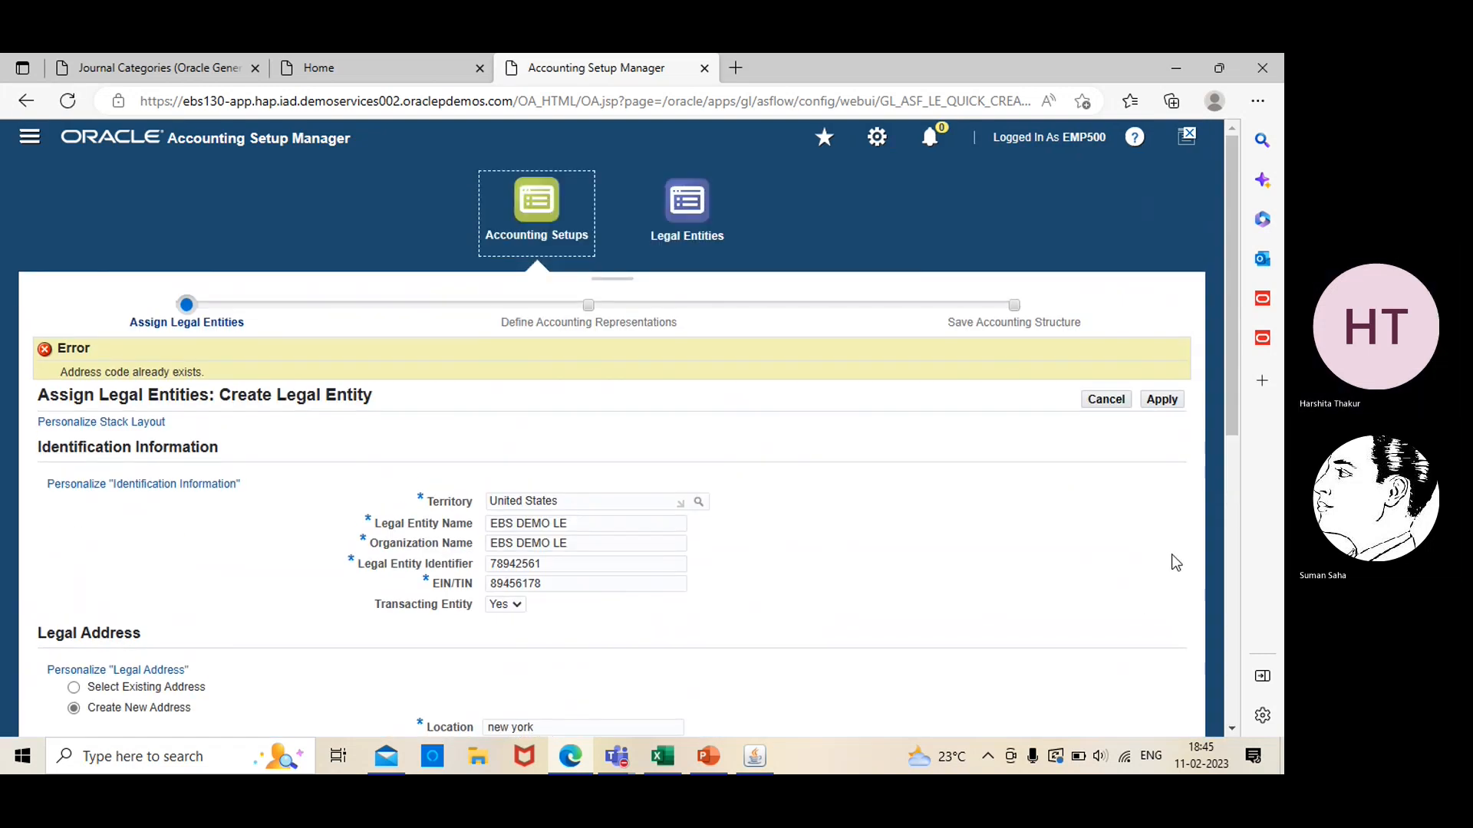
Set the legal address's zip code to 10011, try to apply the legal entity, and cancel its creation
scroll(1229, 731, down, 6)
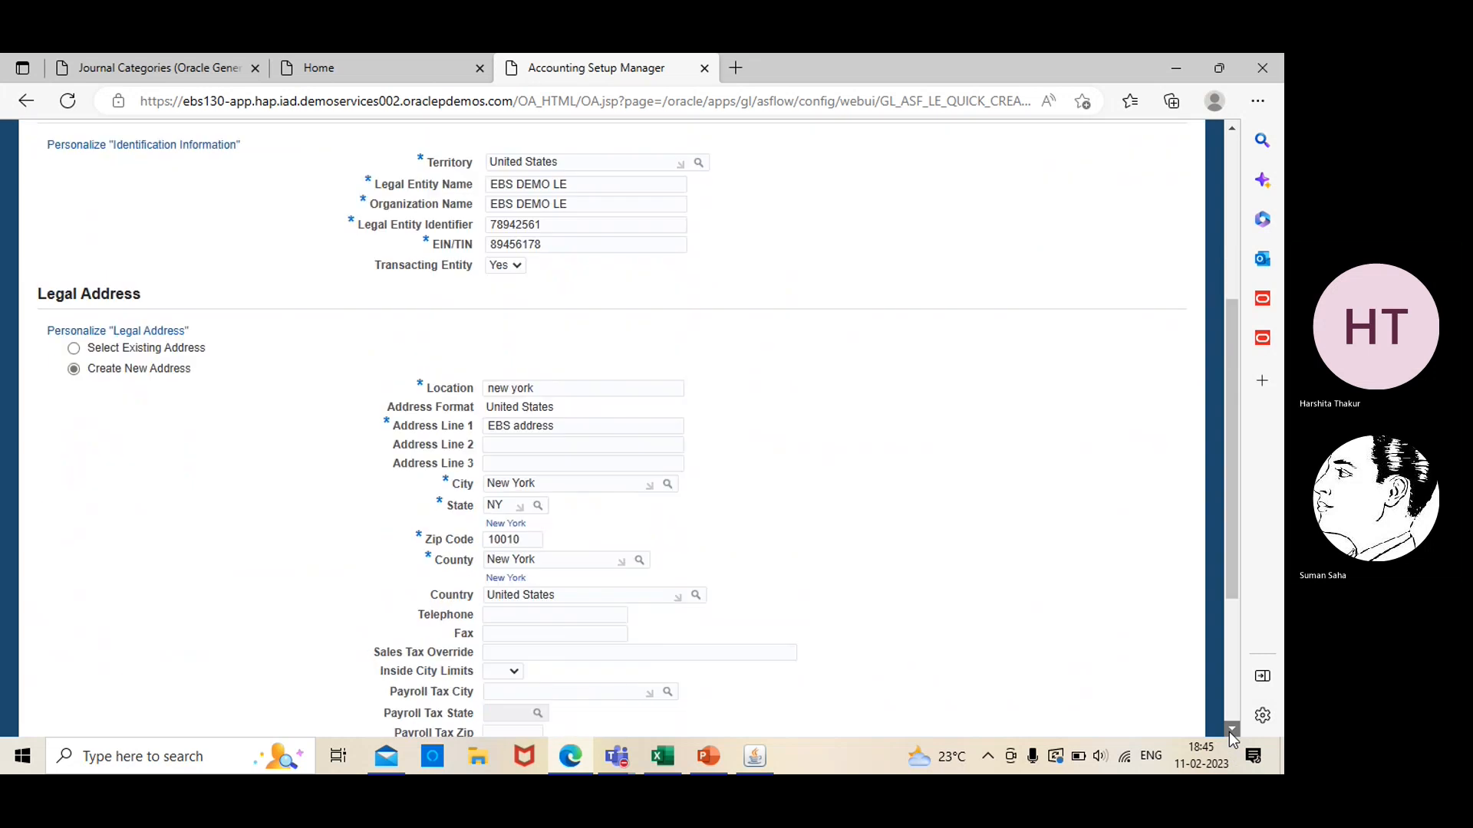
click(536, 415)
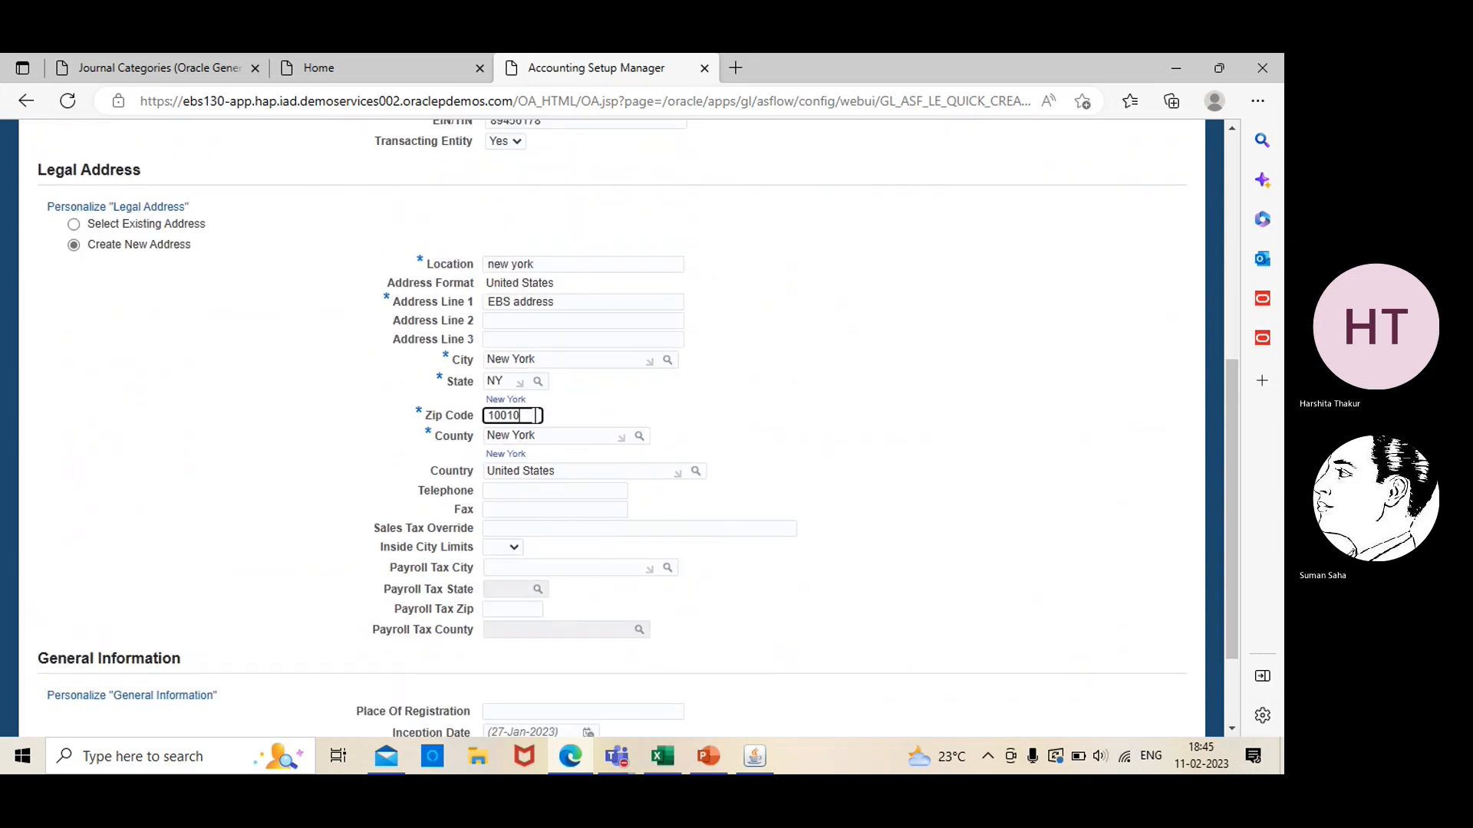
key(BackSpace)
text(1)
scroll(1219, 708, up, 6)
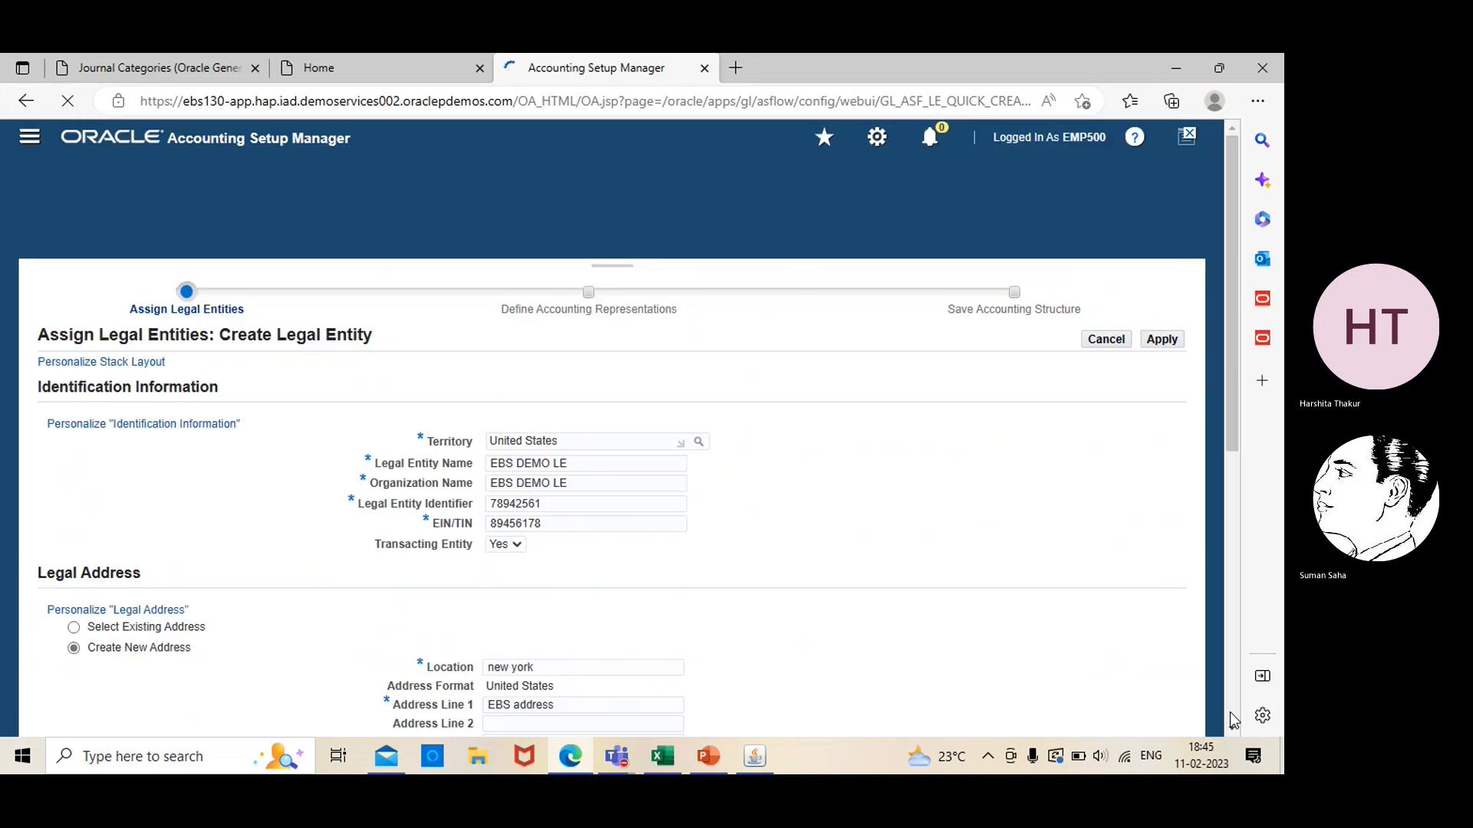
click(1161, 352)
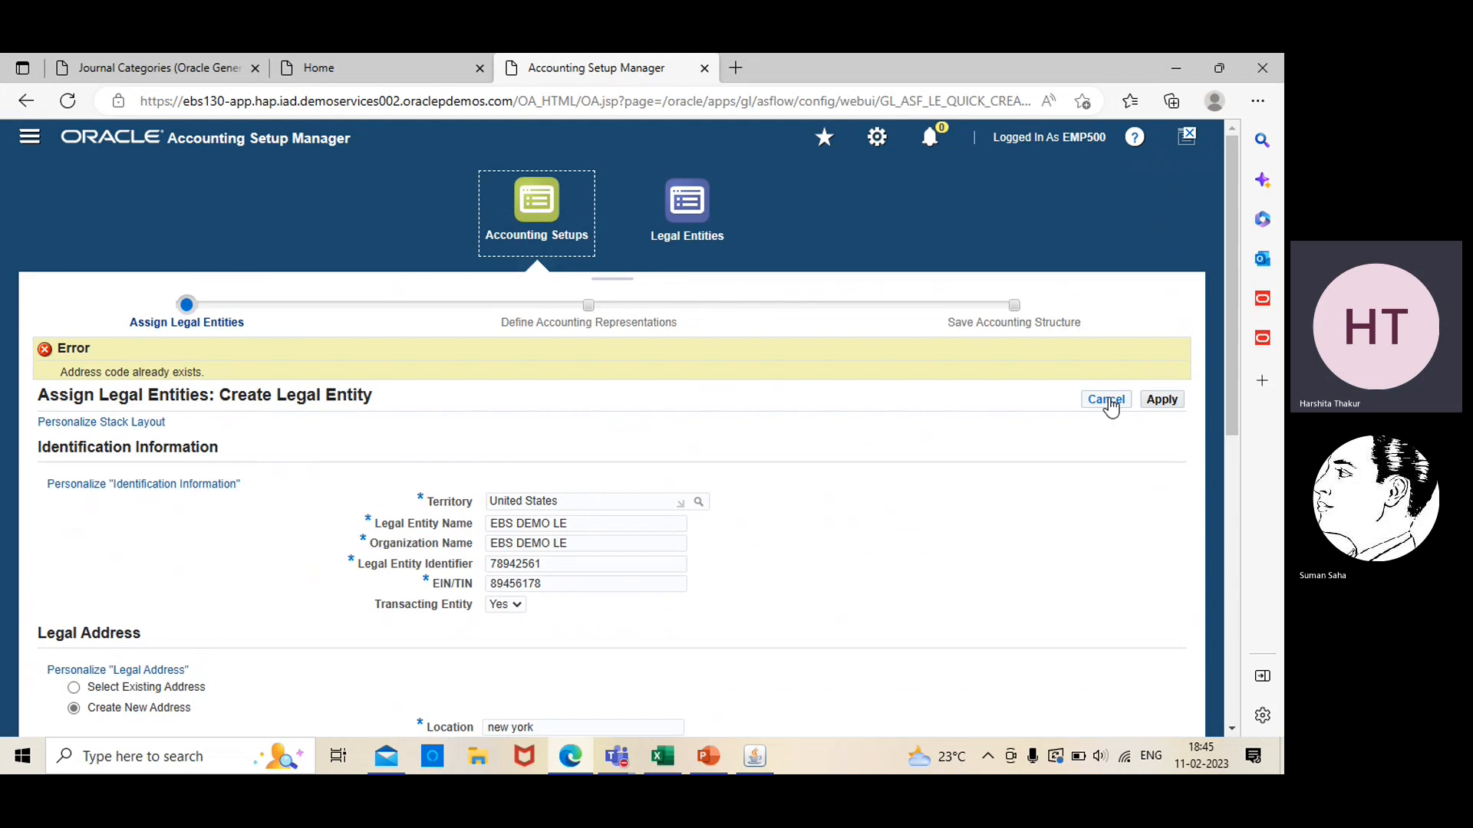
click(1107, 402)
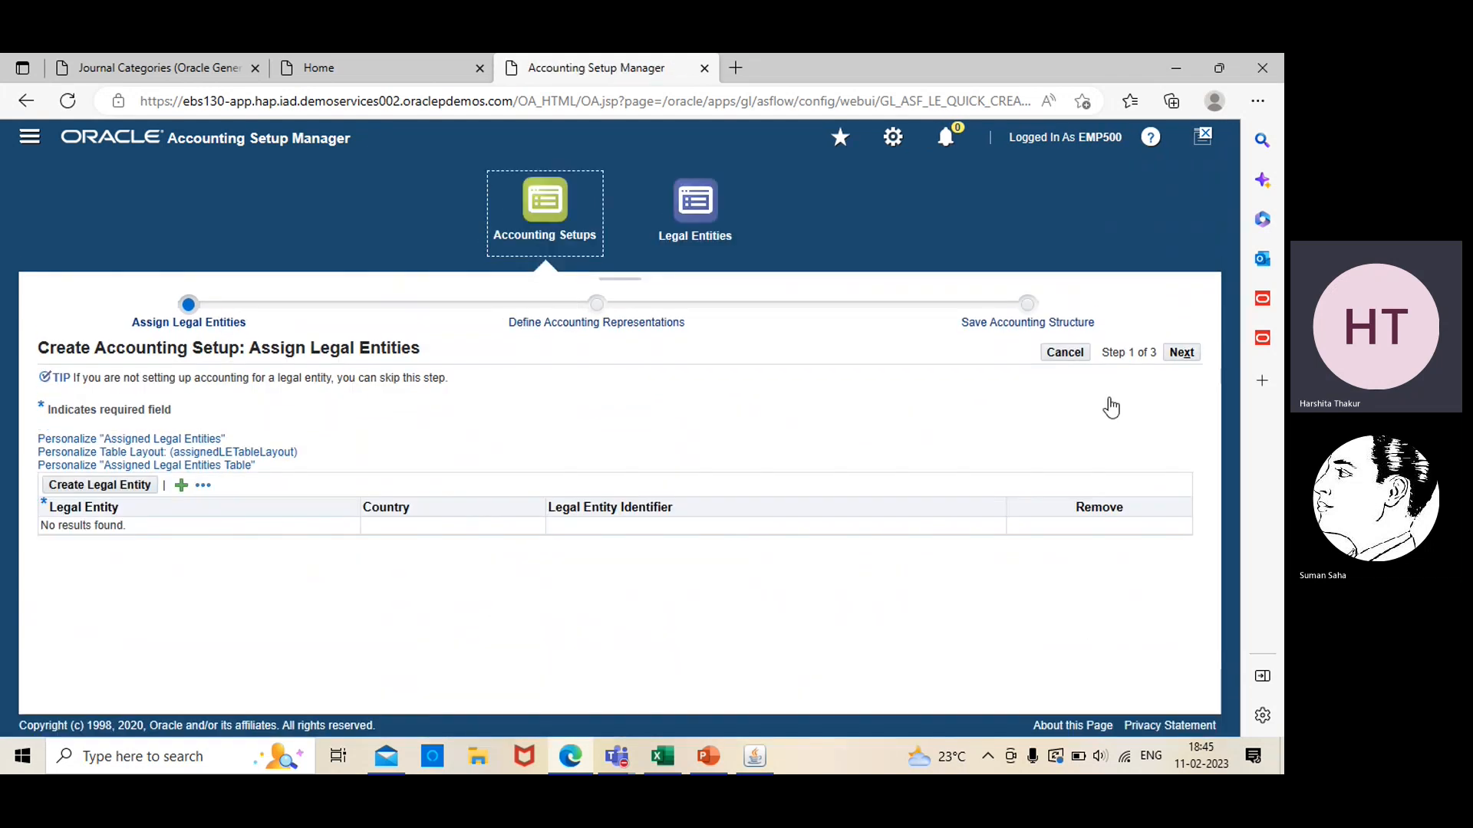
Start a new legal entity with EBS LE as both its legal entity name and organization name
click(132, 491)
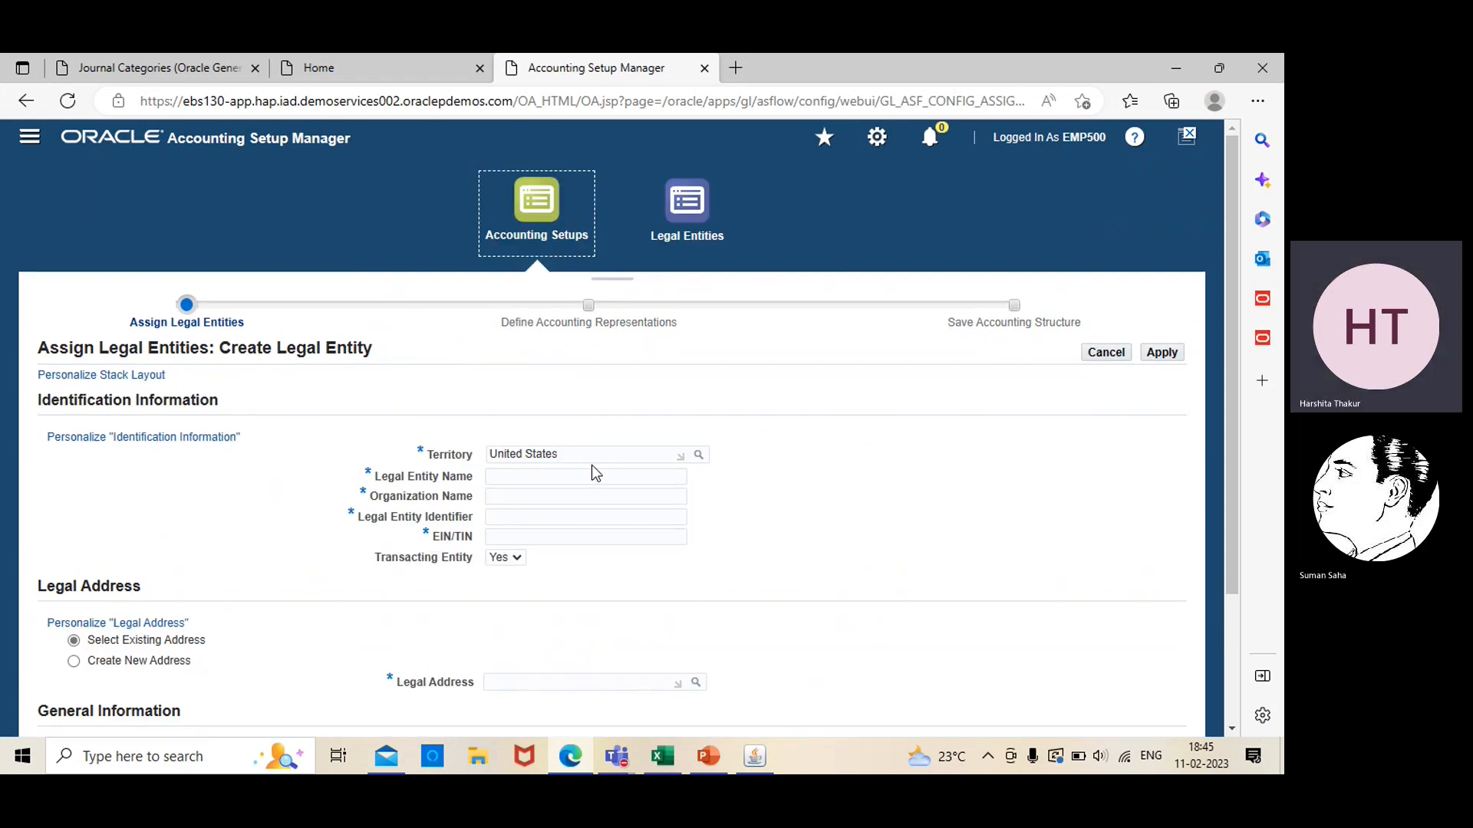
click(593, 474)
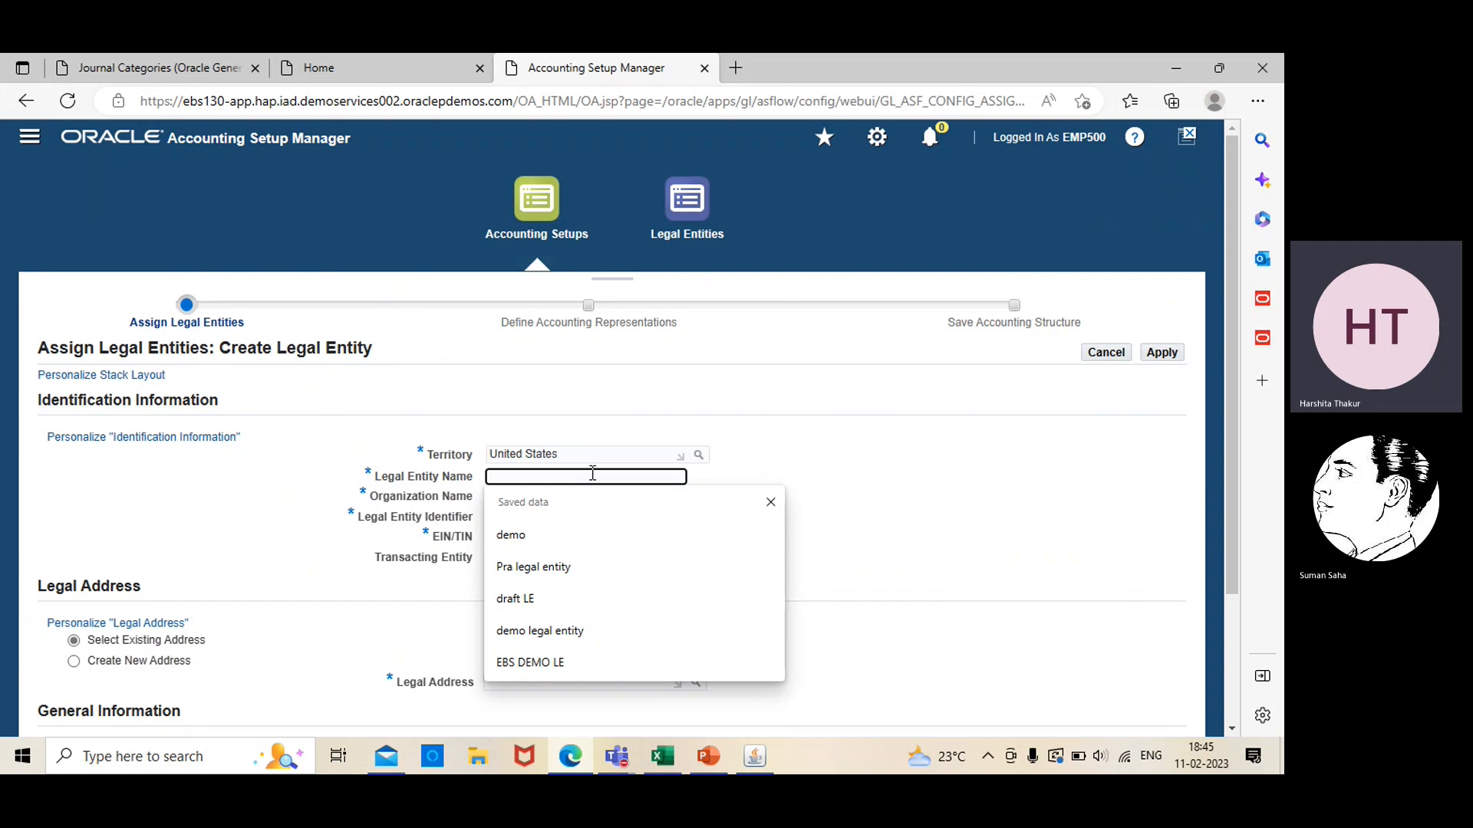
text(EBS )
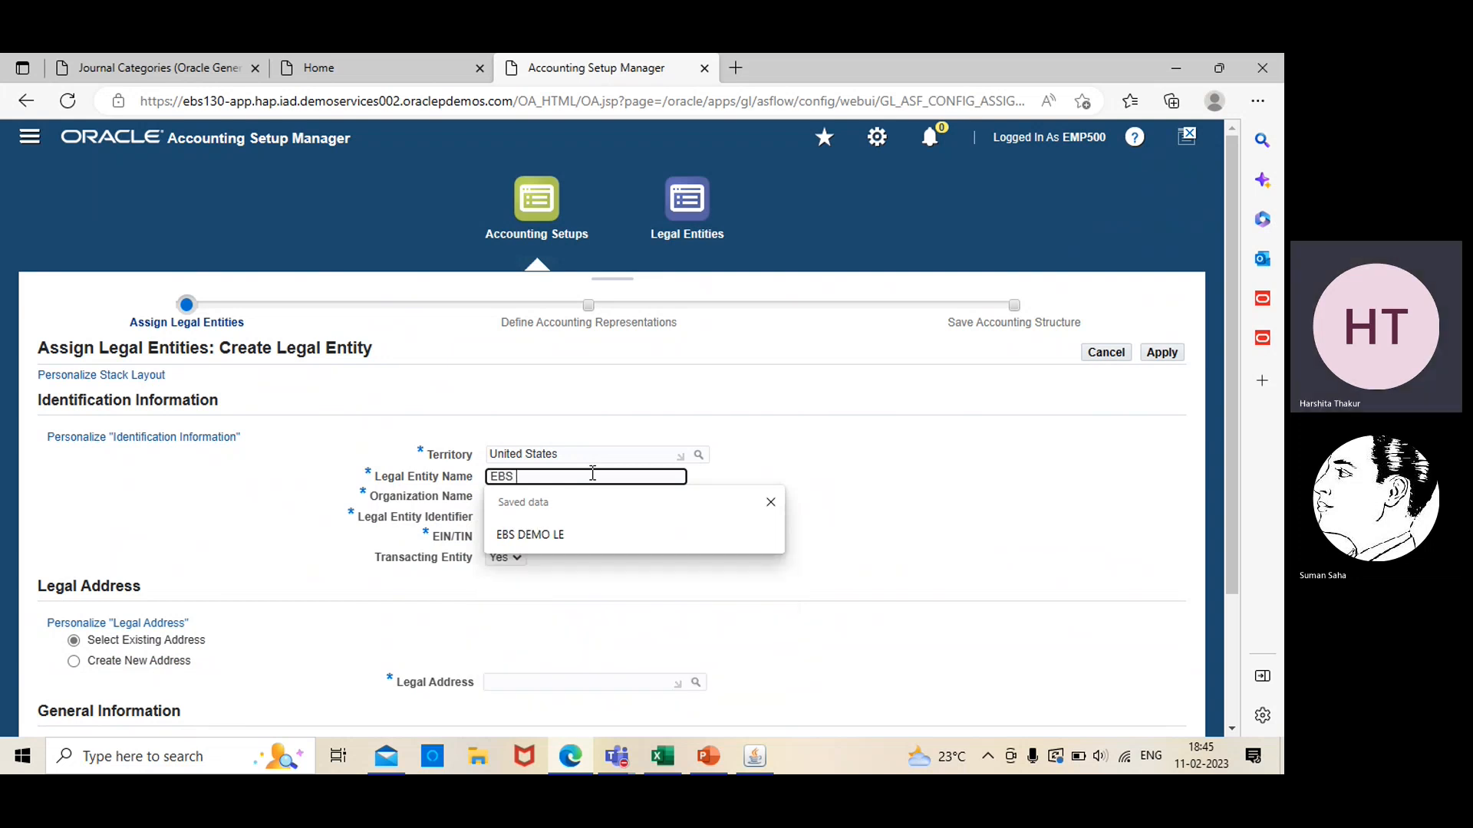
text(LE)
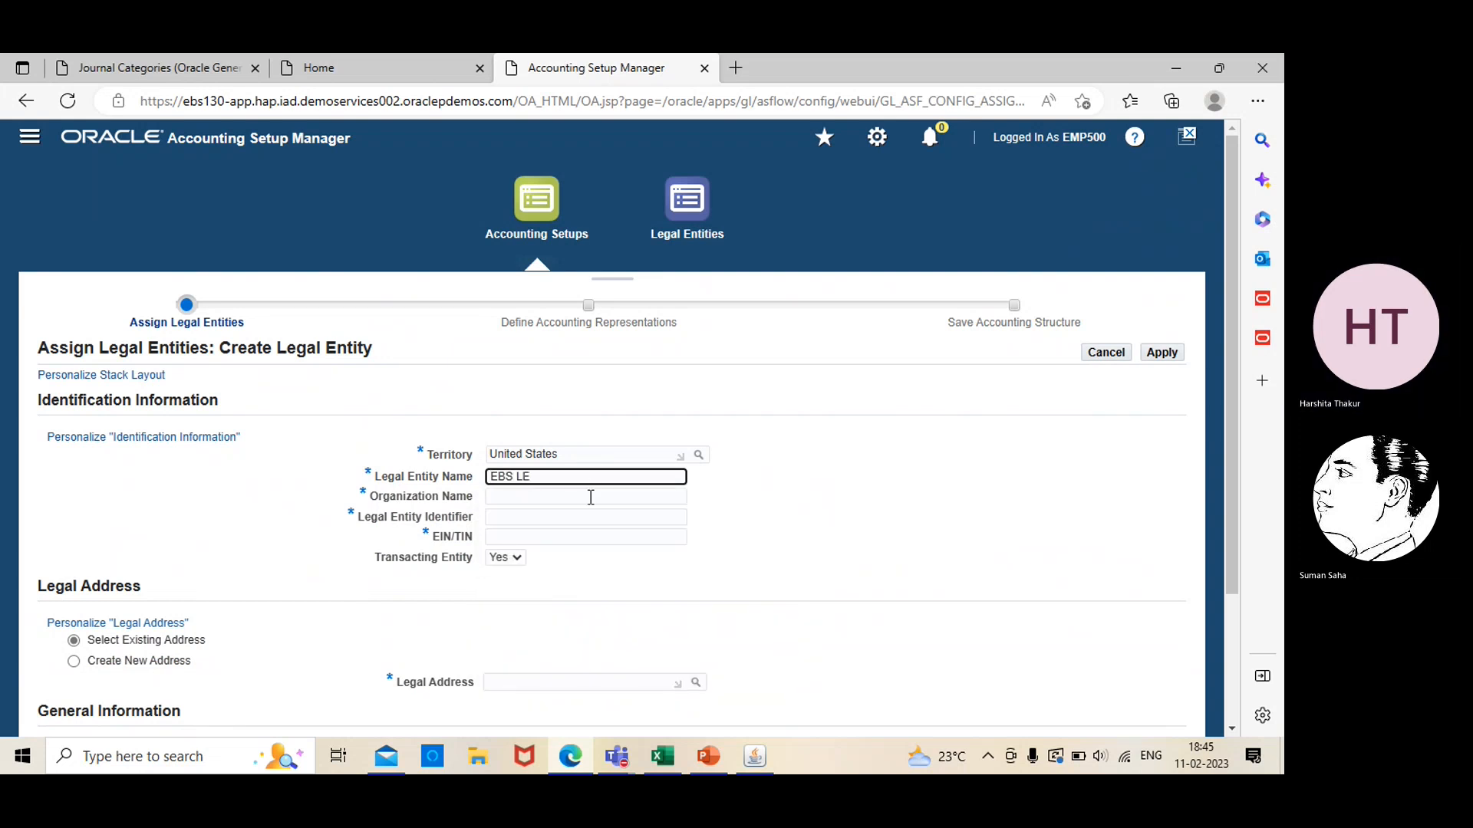
click(590, 497)
text(EBS)
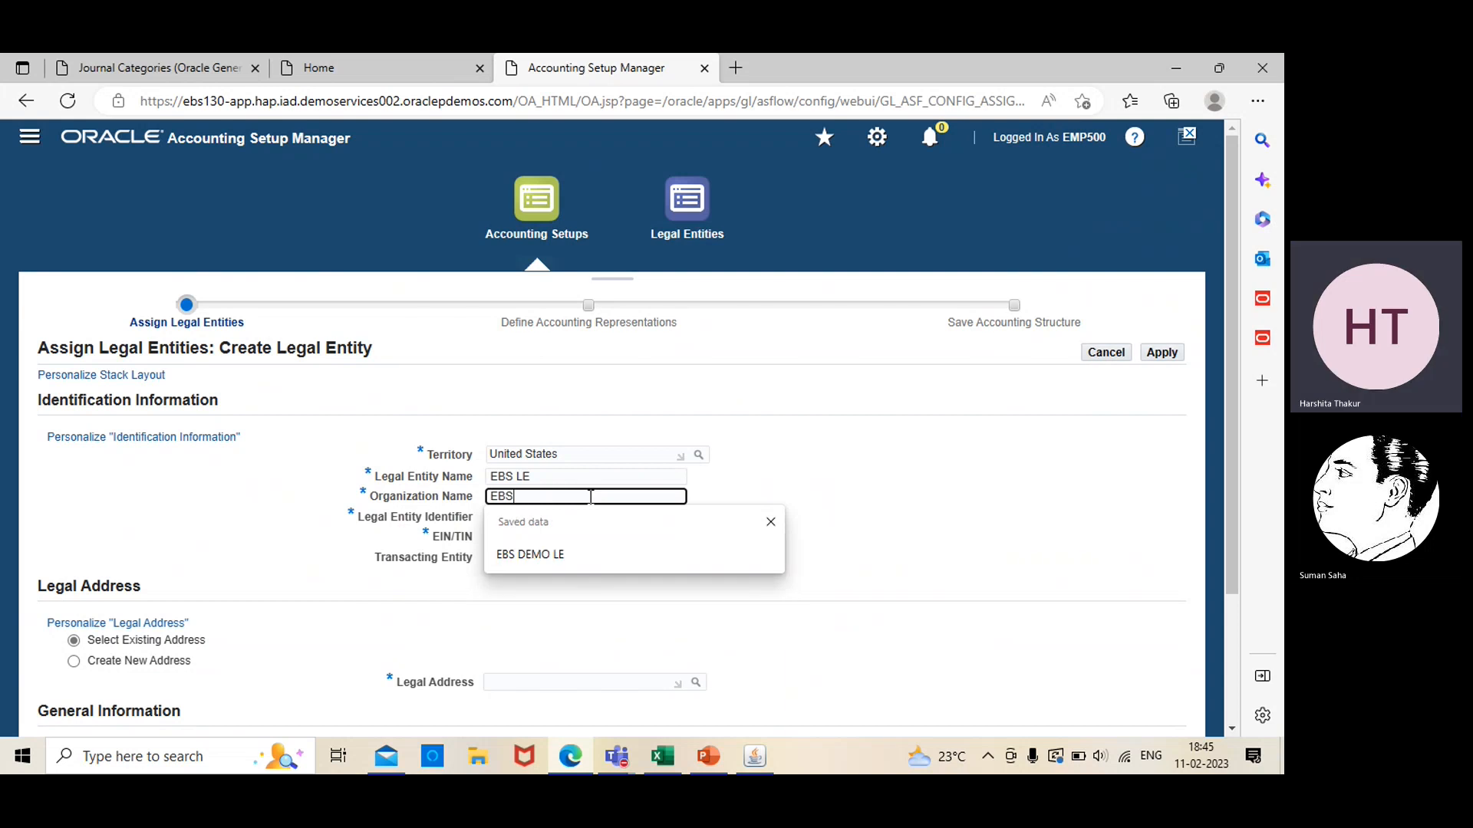
text( LE)
Fill in the new entity's legal entity identifier and EIN/TIN with eight-digit numbers
click(575, 517)
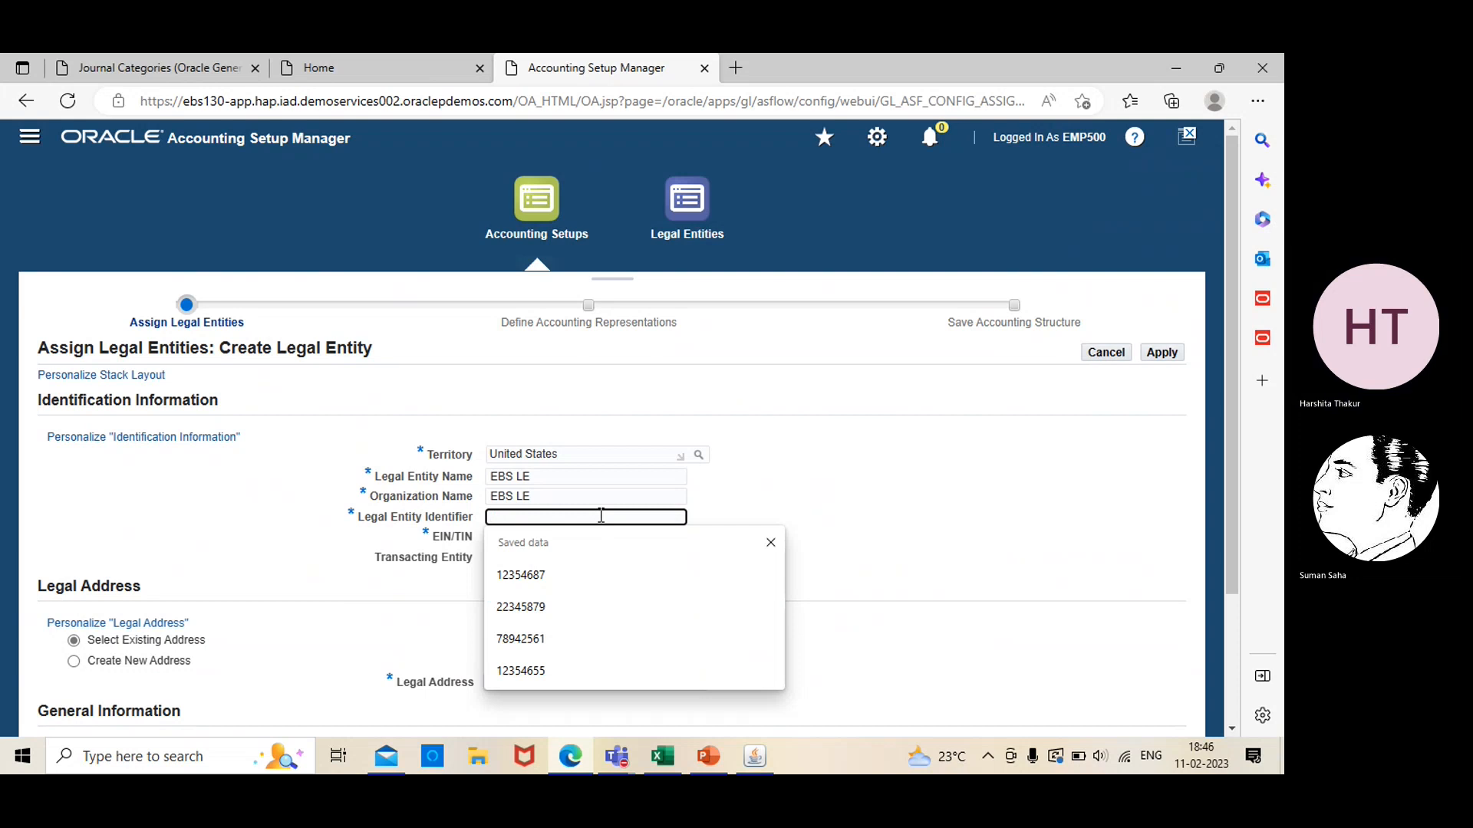
text(24561238)
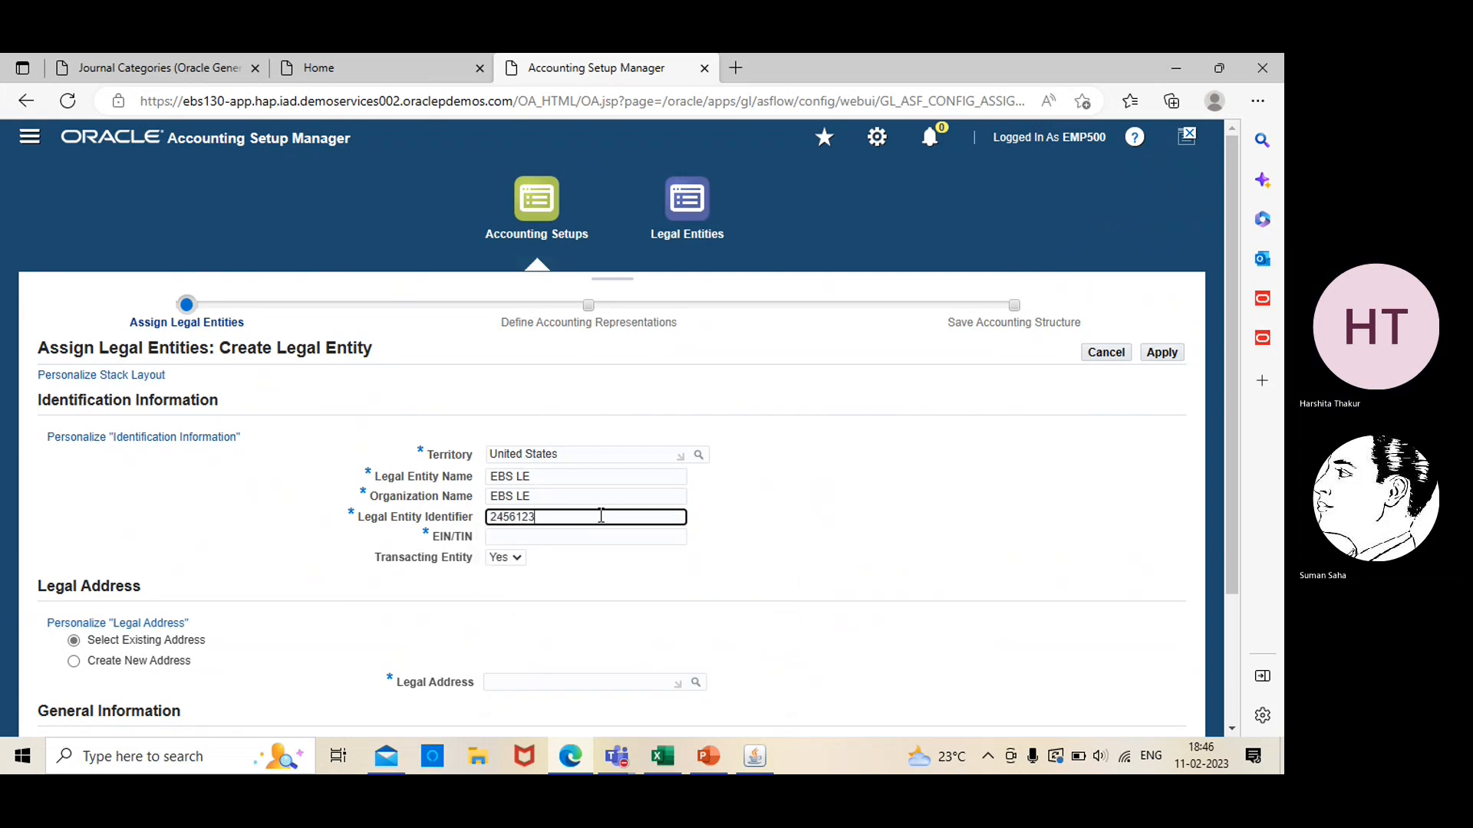
click(602, 537)
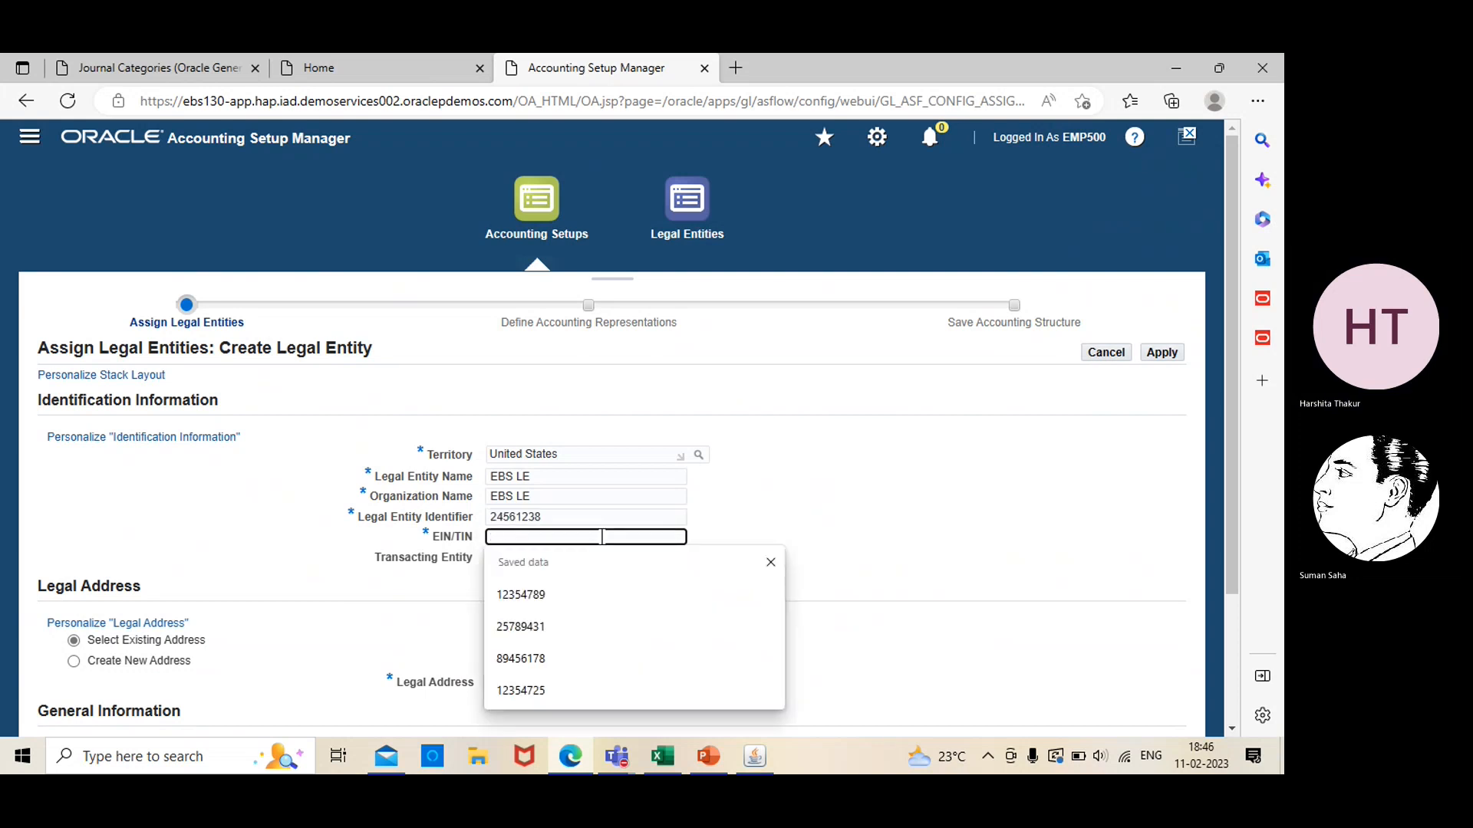
text(1287456)
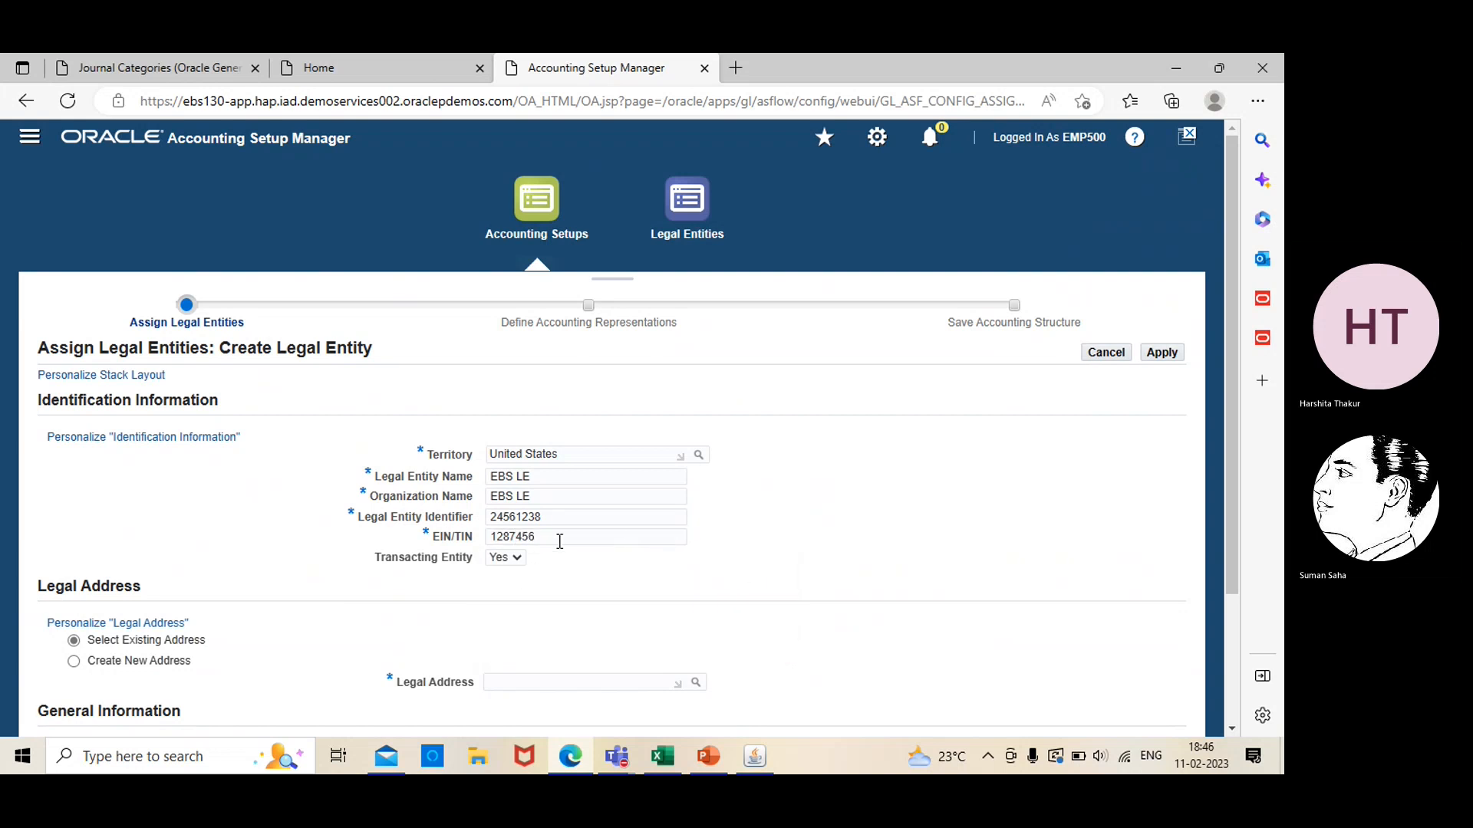
text(7)
click(729, 548)
Choose to create a new legal address with location "EBS location" and address line 1 "address EBS"
scroll(475, 532, down, 2)
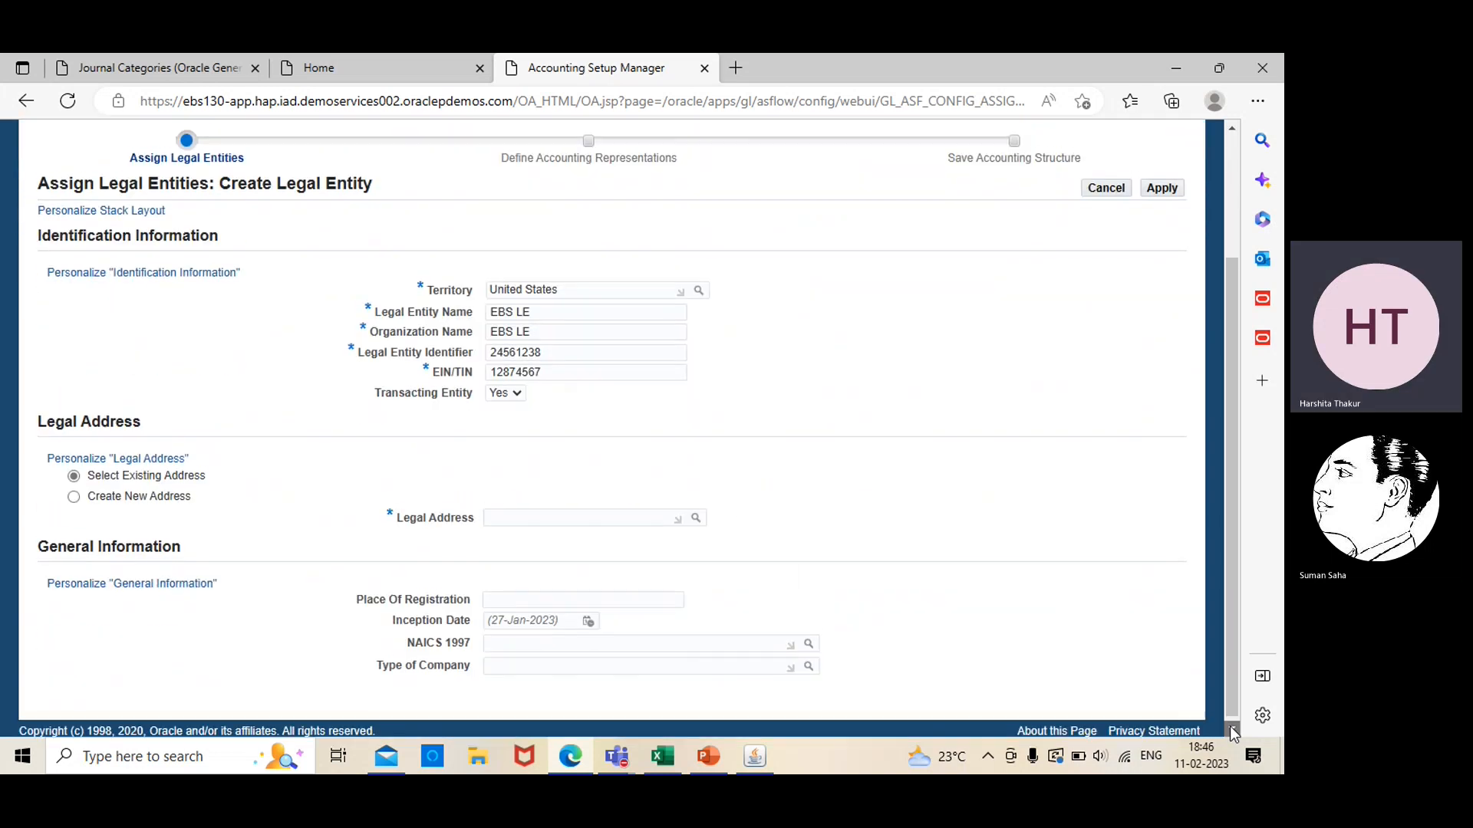
click(76, 492)
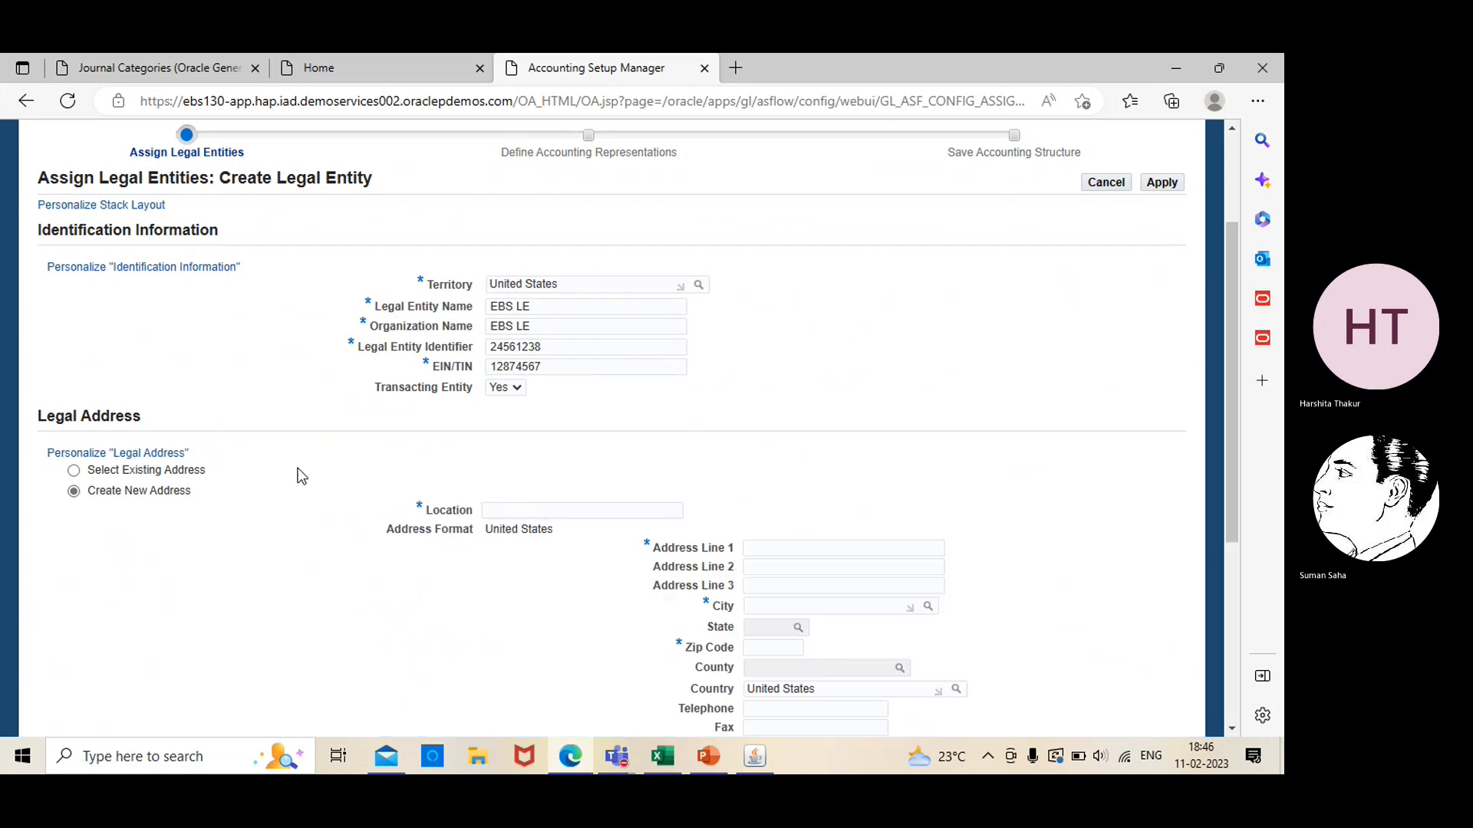
click(512, 506)
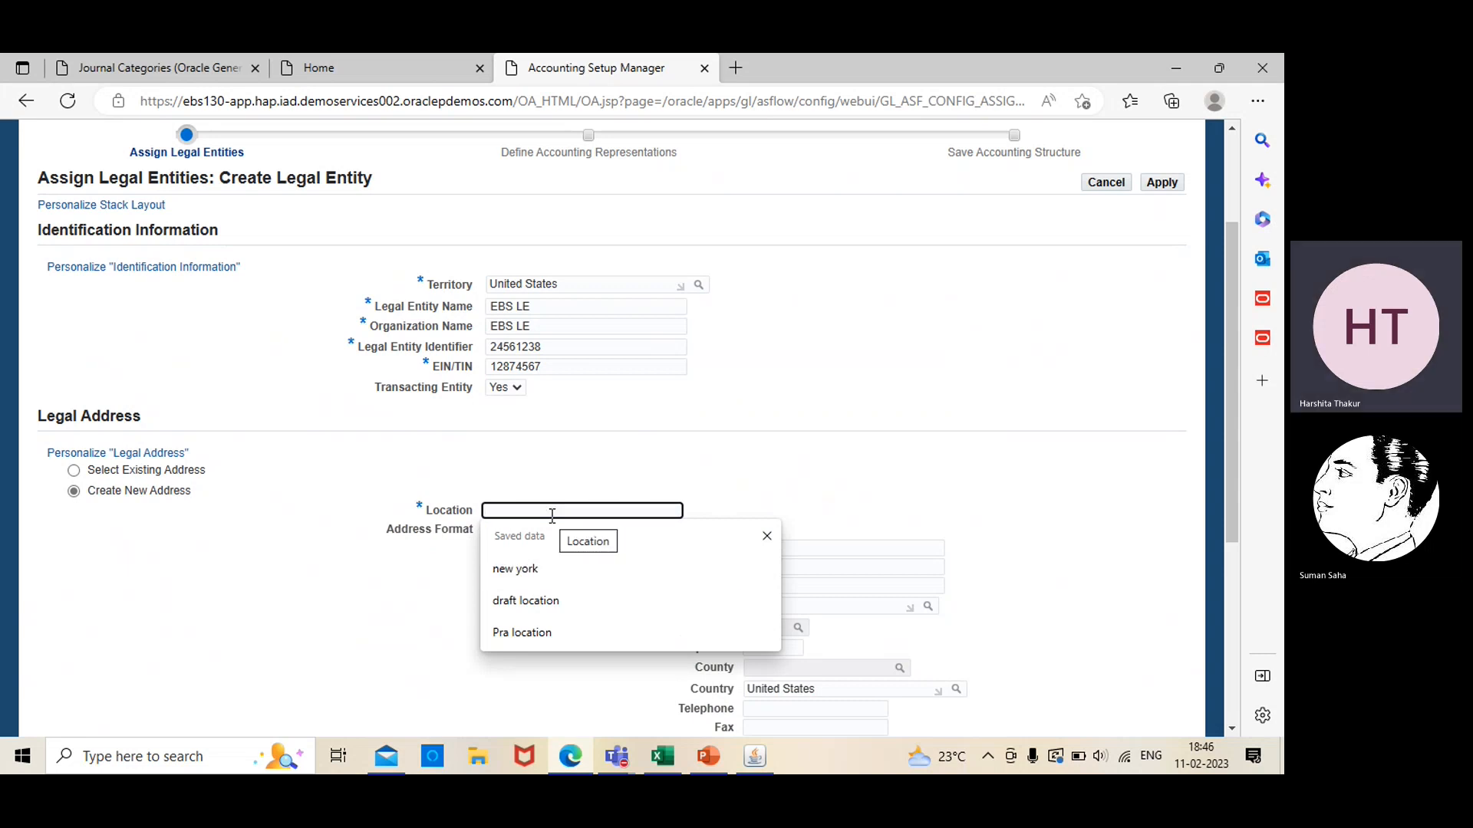
text(EBS )
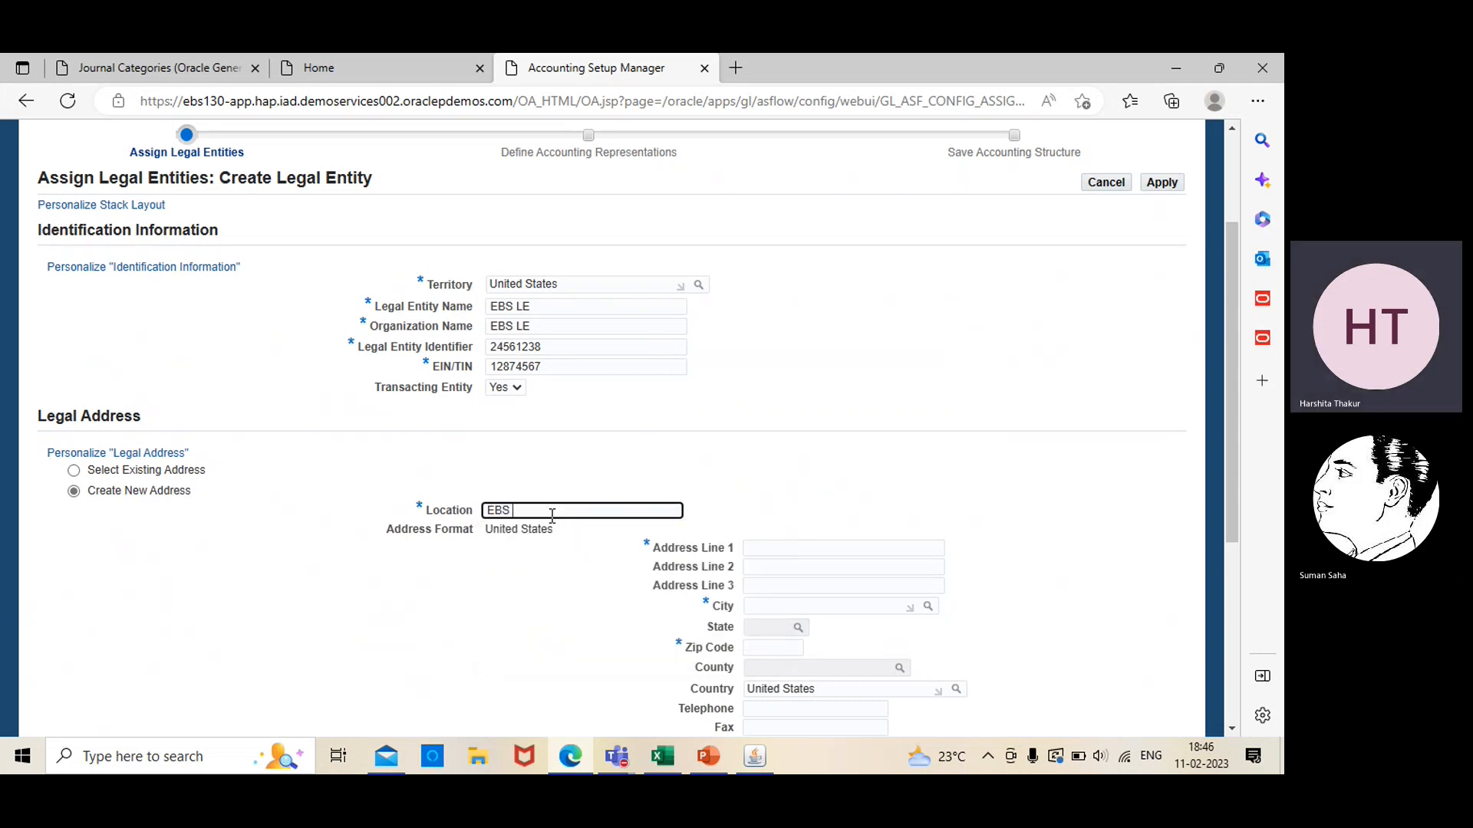
text(location)
click(774, 547)
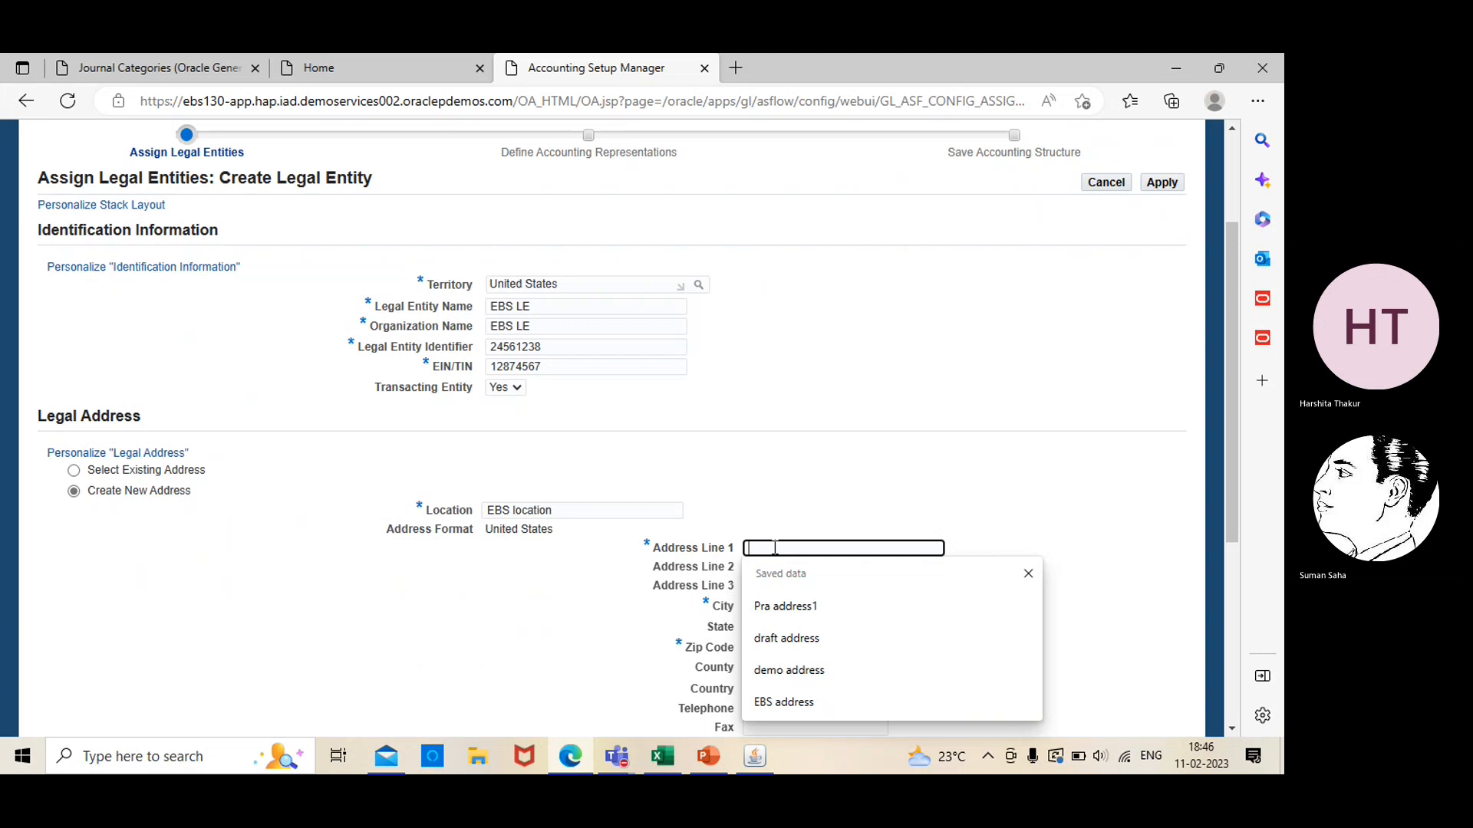
text(addre)
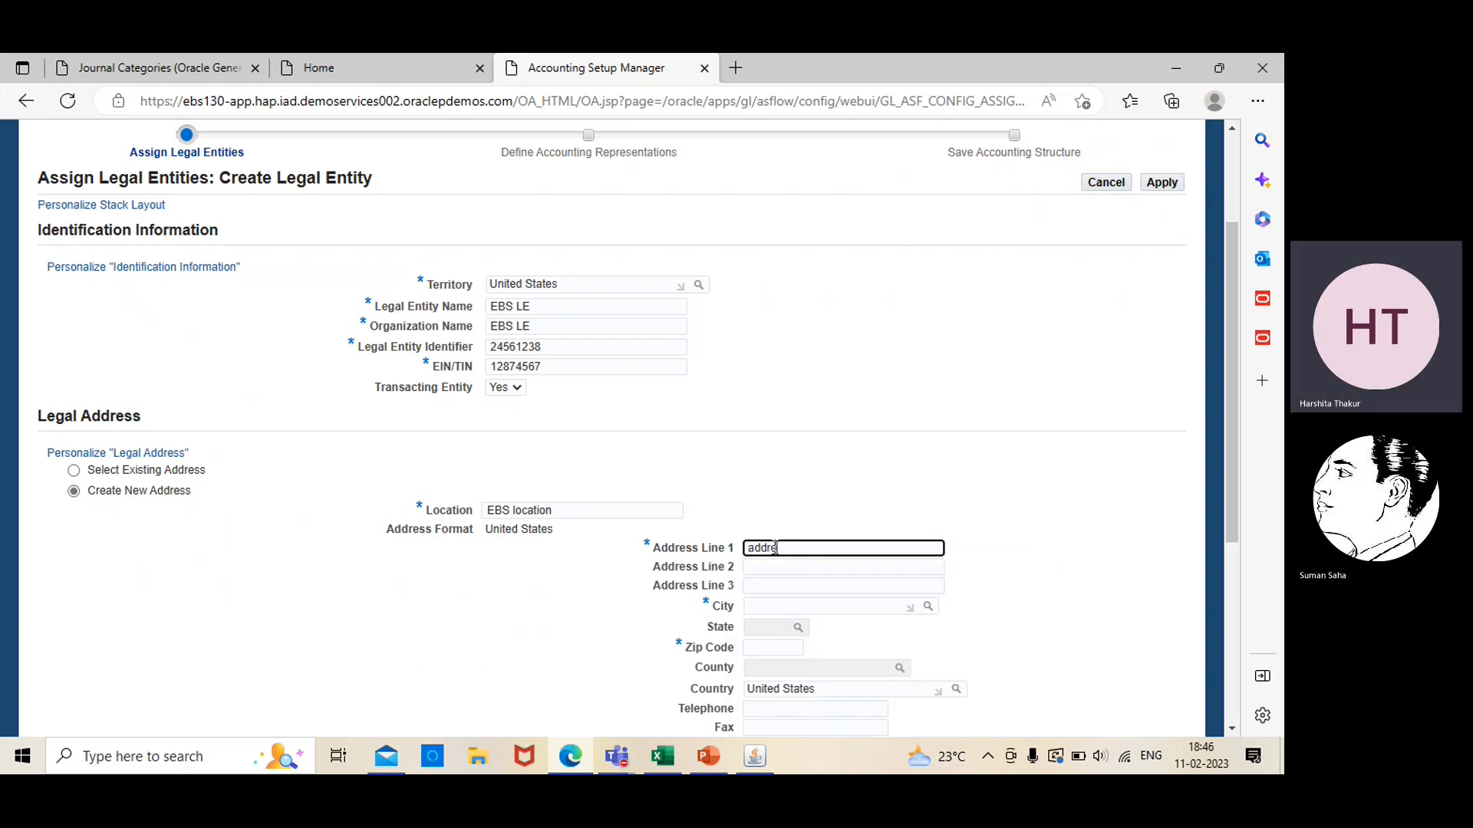
text(ss EBS)
Look up "new york" in the city list and assign New York as the legal address's city
click(858, 606)
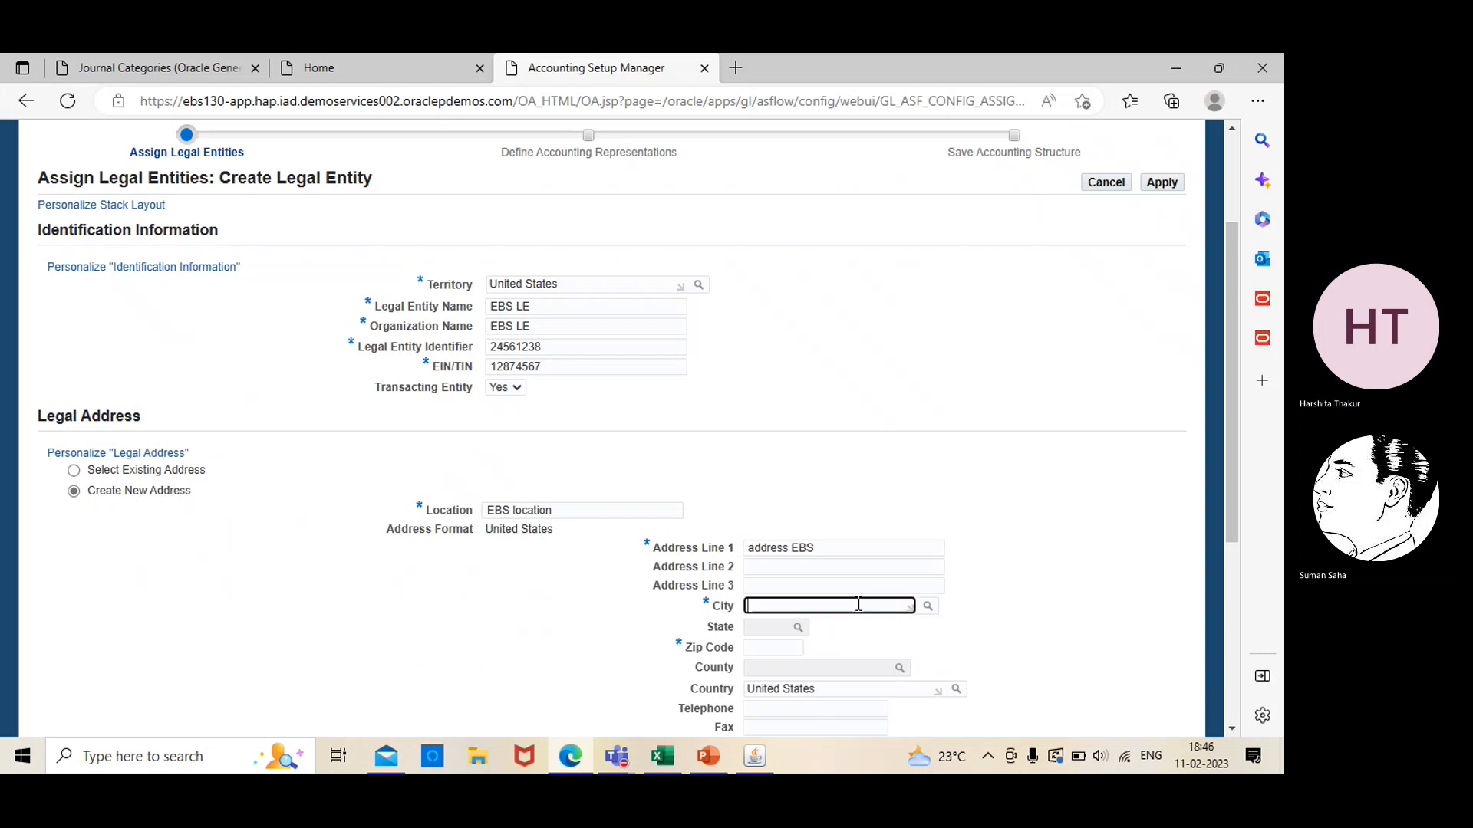
click(928, 607)
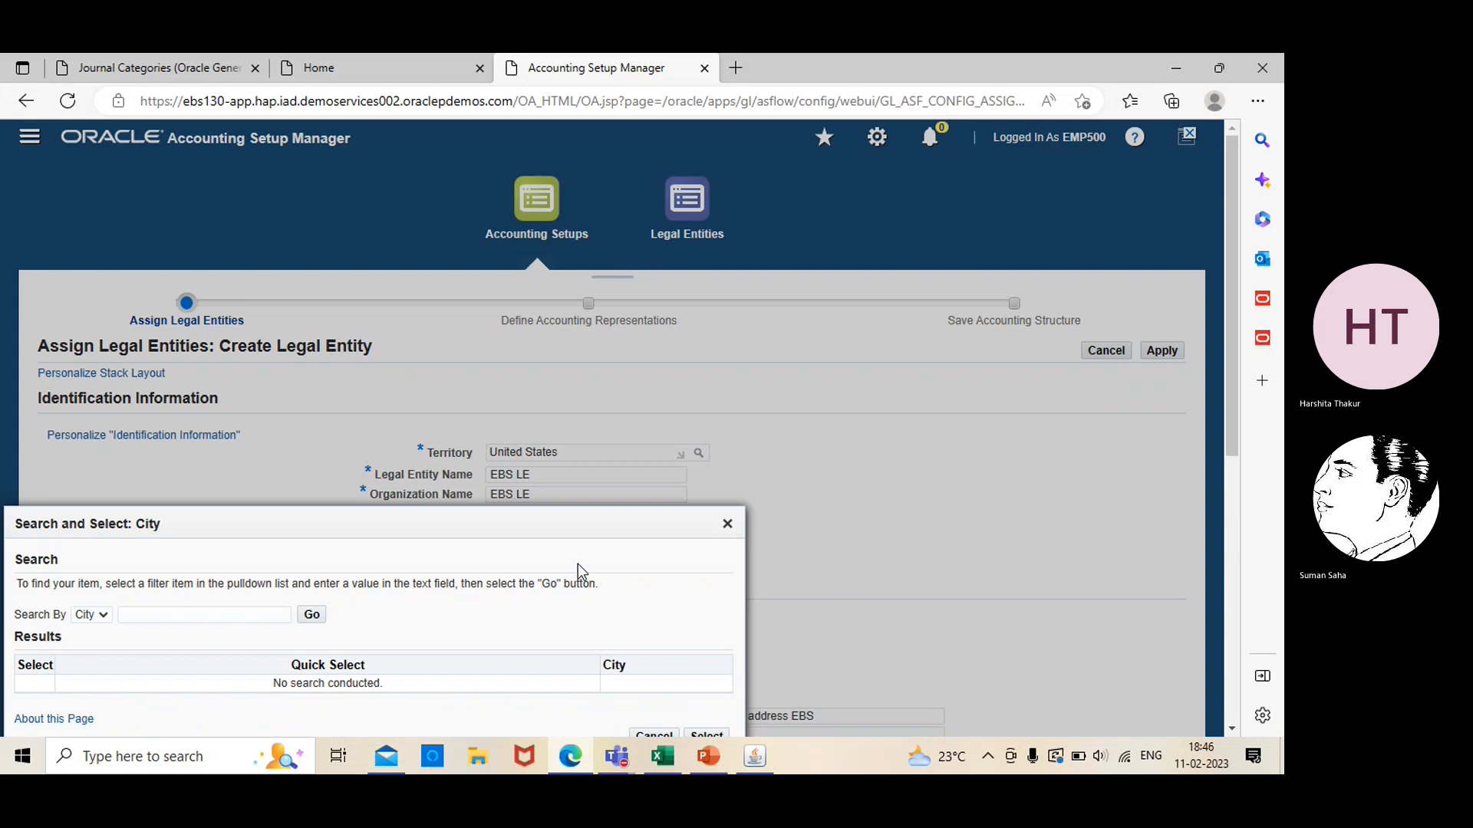
click(311, 615)
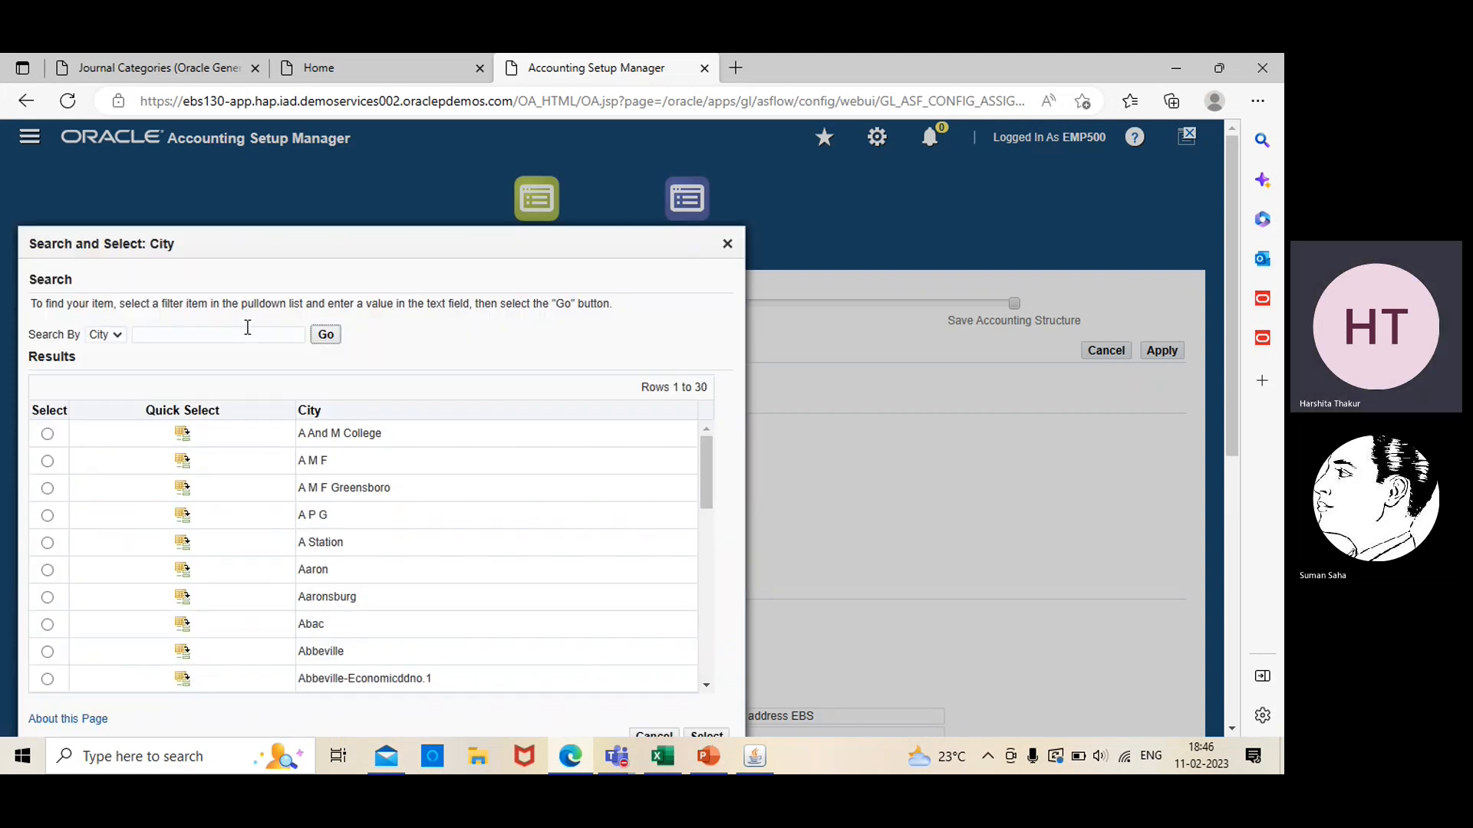
click(247, 332)
click(204, 385)
click(325, 335)
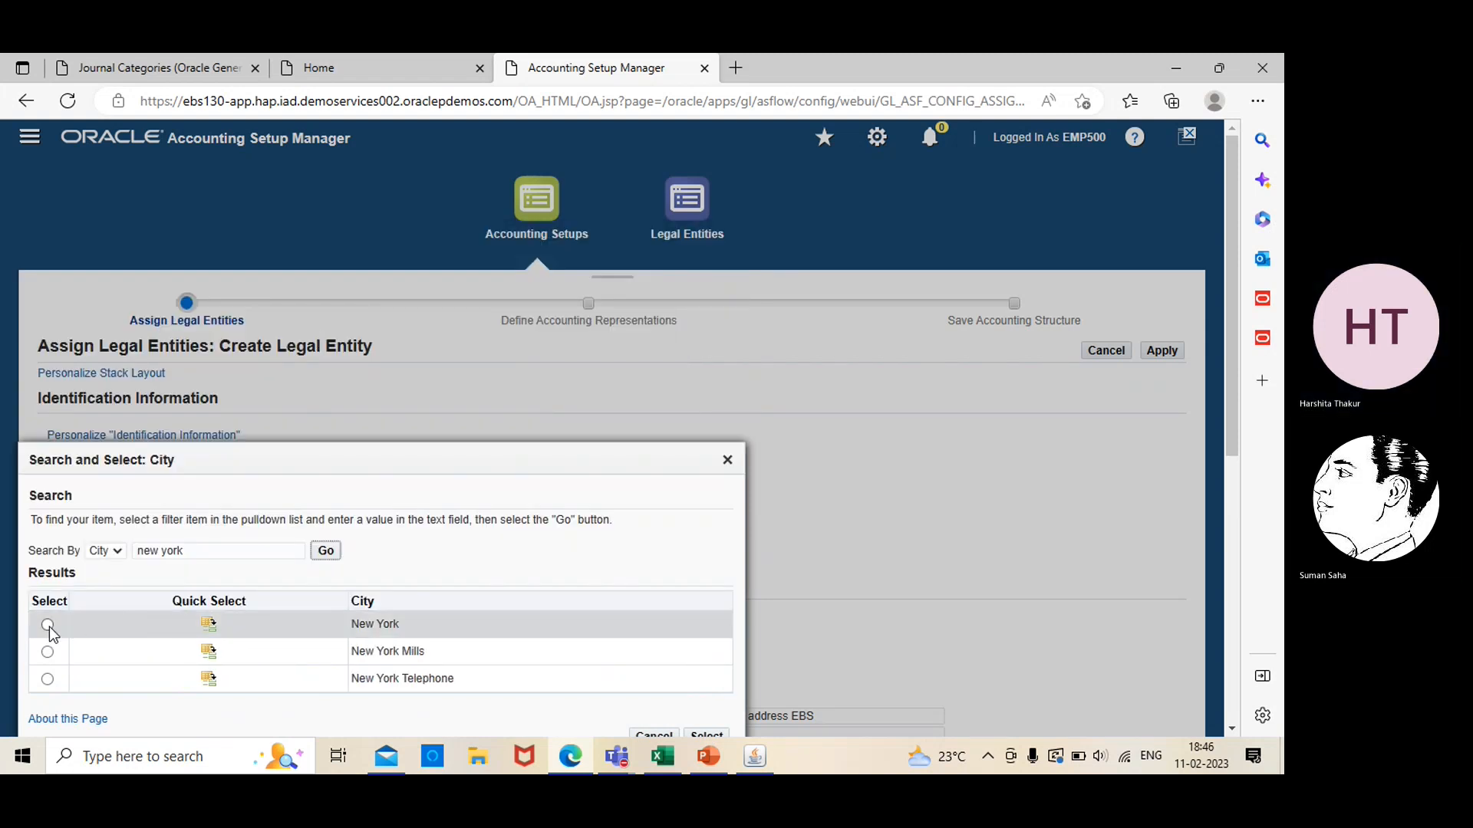
click(47, 626)
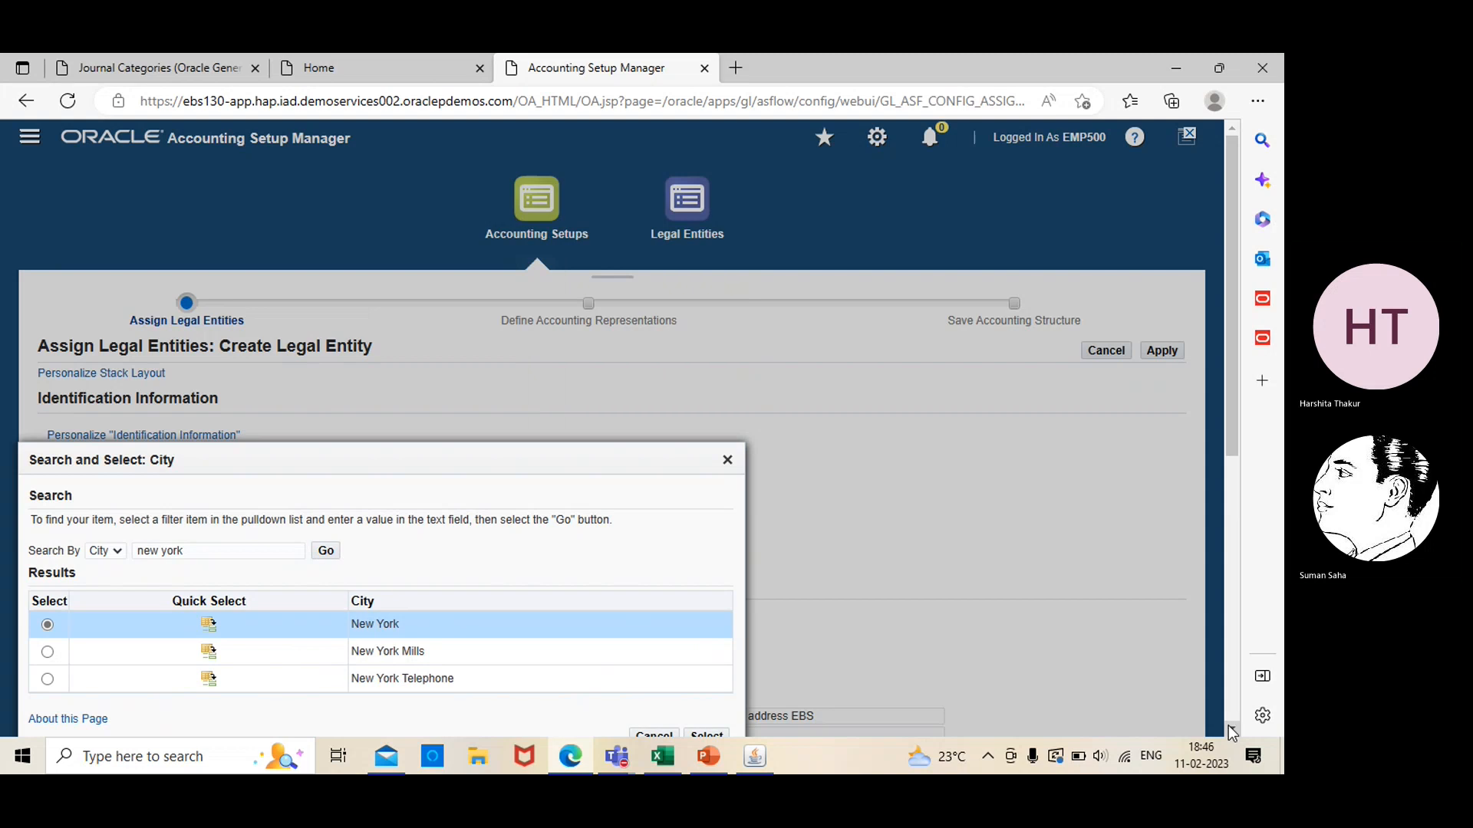
scroll(1231, 732, down, 2)
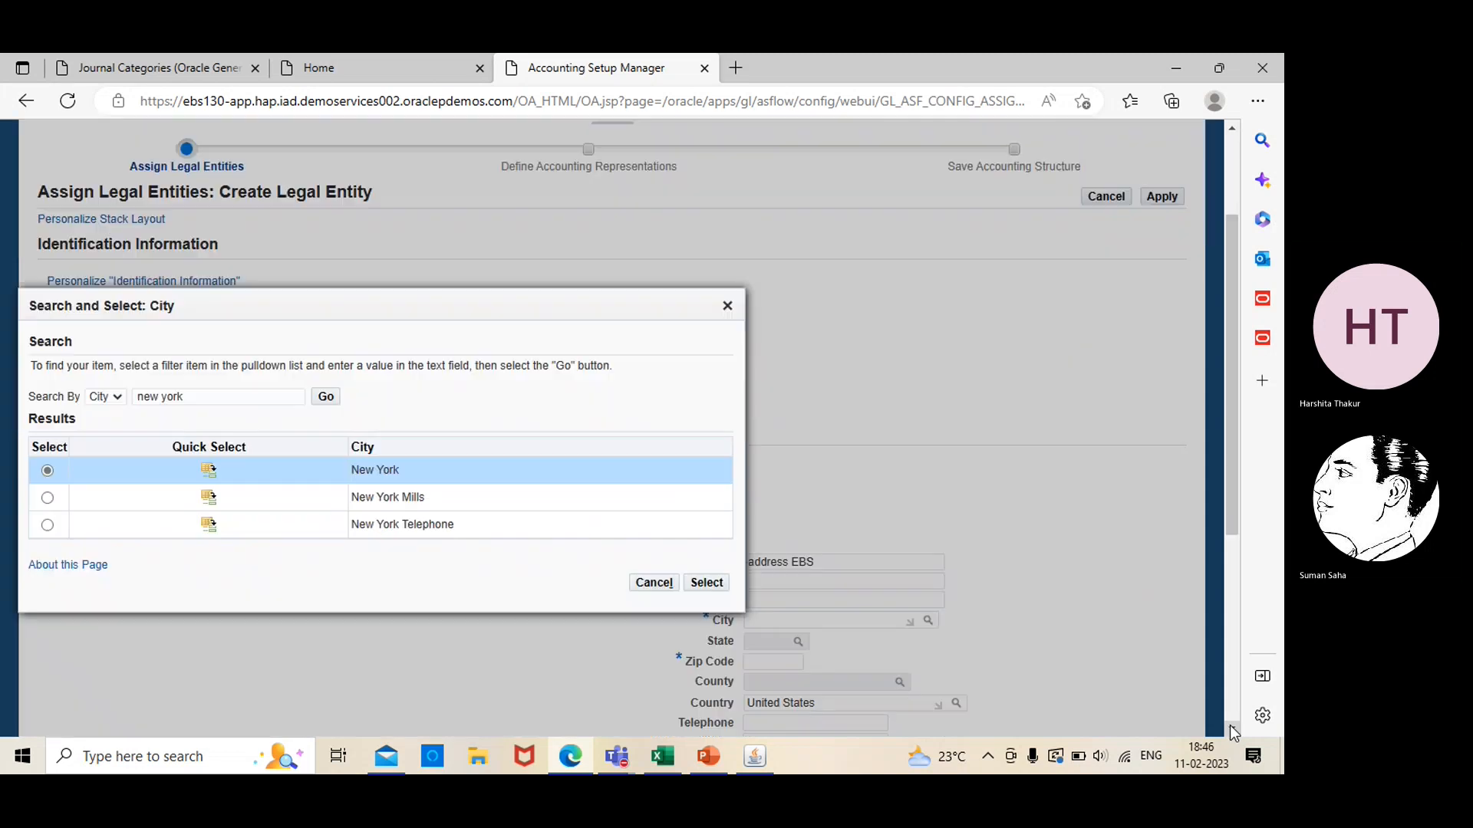
click(716, 585)
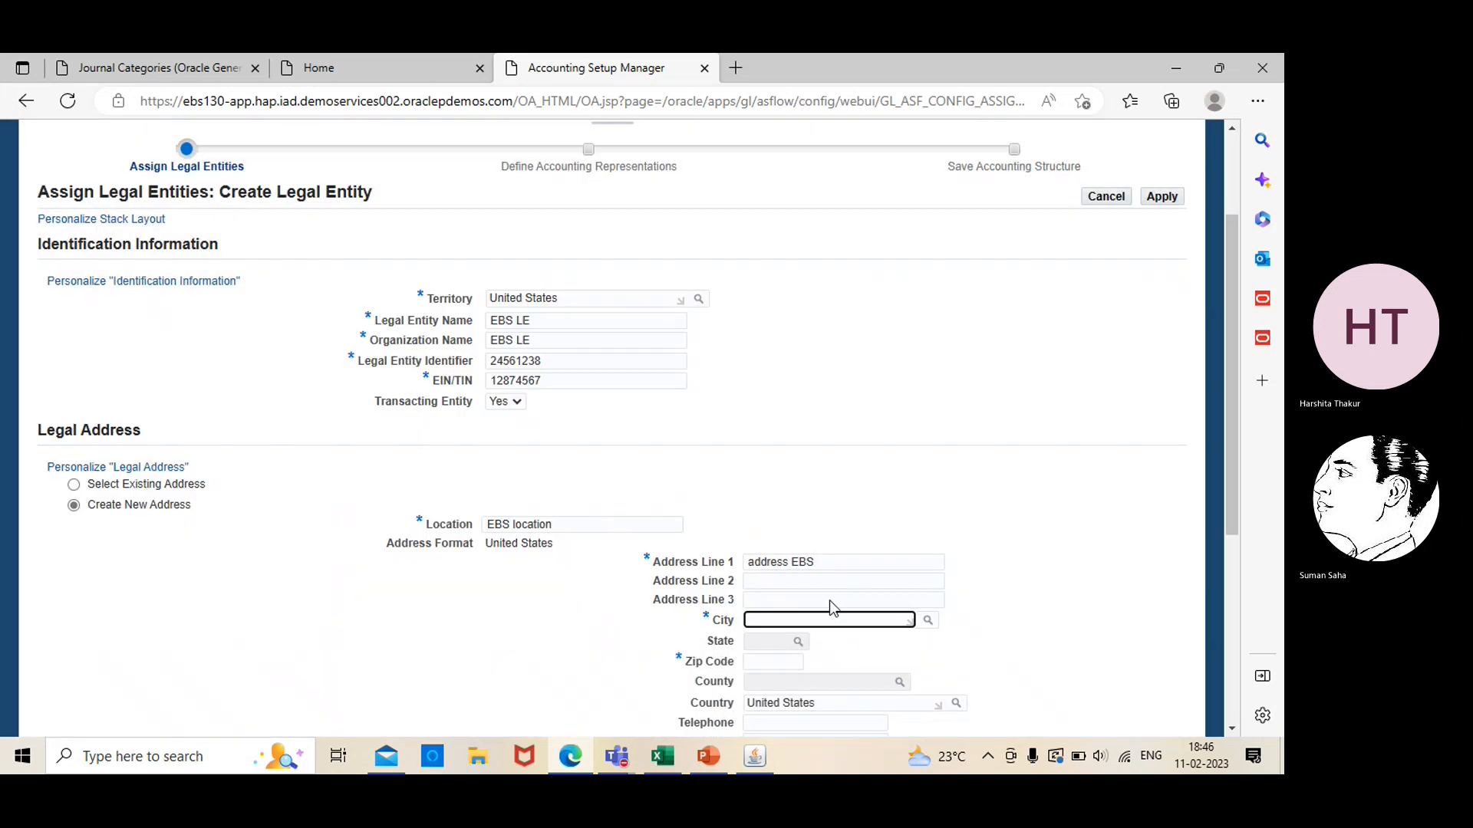
Look up the available states for the legal address and assign NY (New York) as its state
scroll(1178, 658, up, 2)
scroll(1232, 727, down, 4)
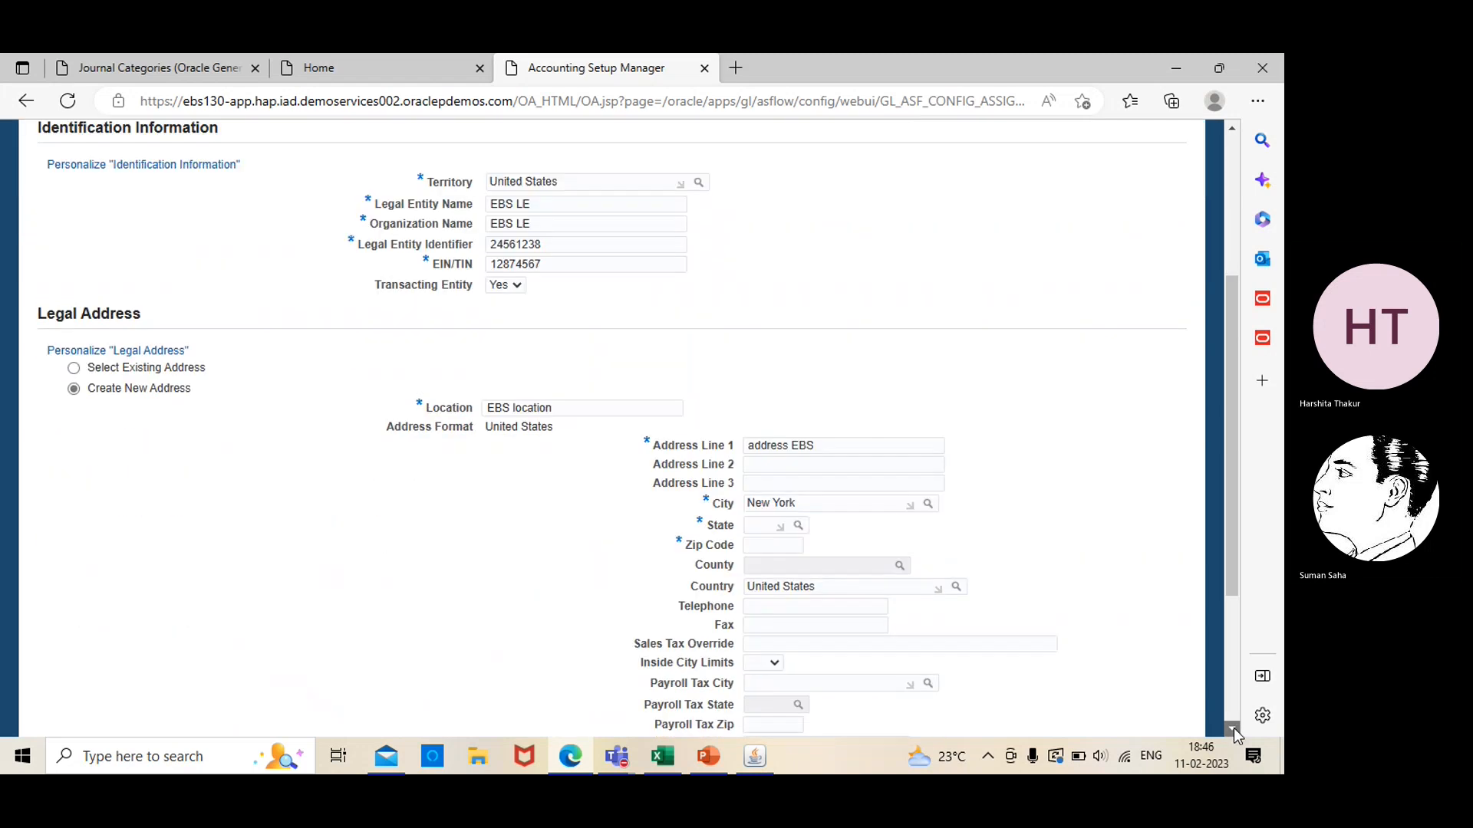
click(798, 494)
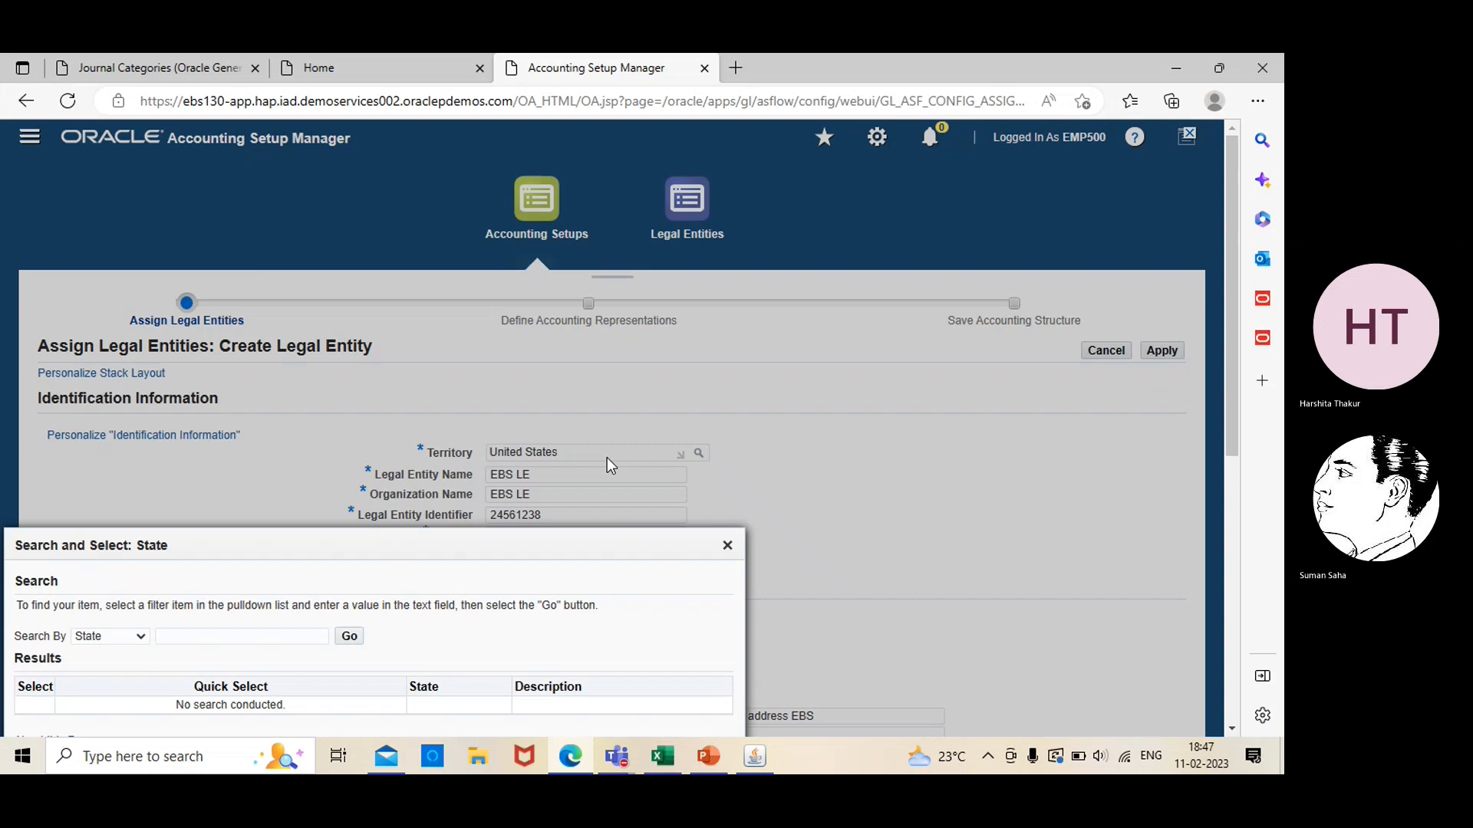
click(1233, 727)
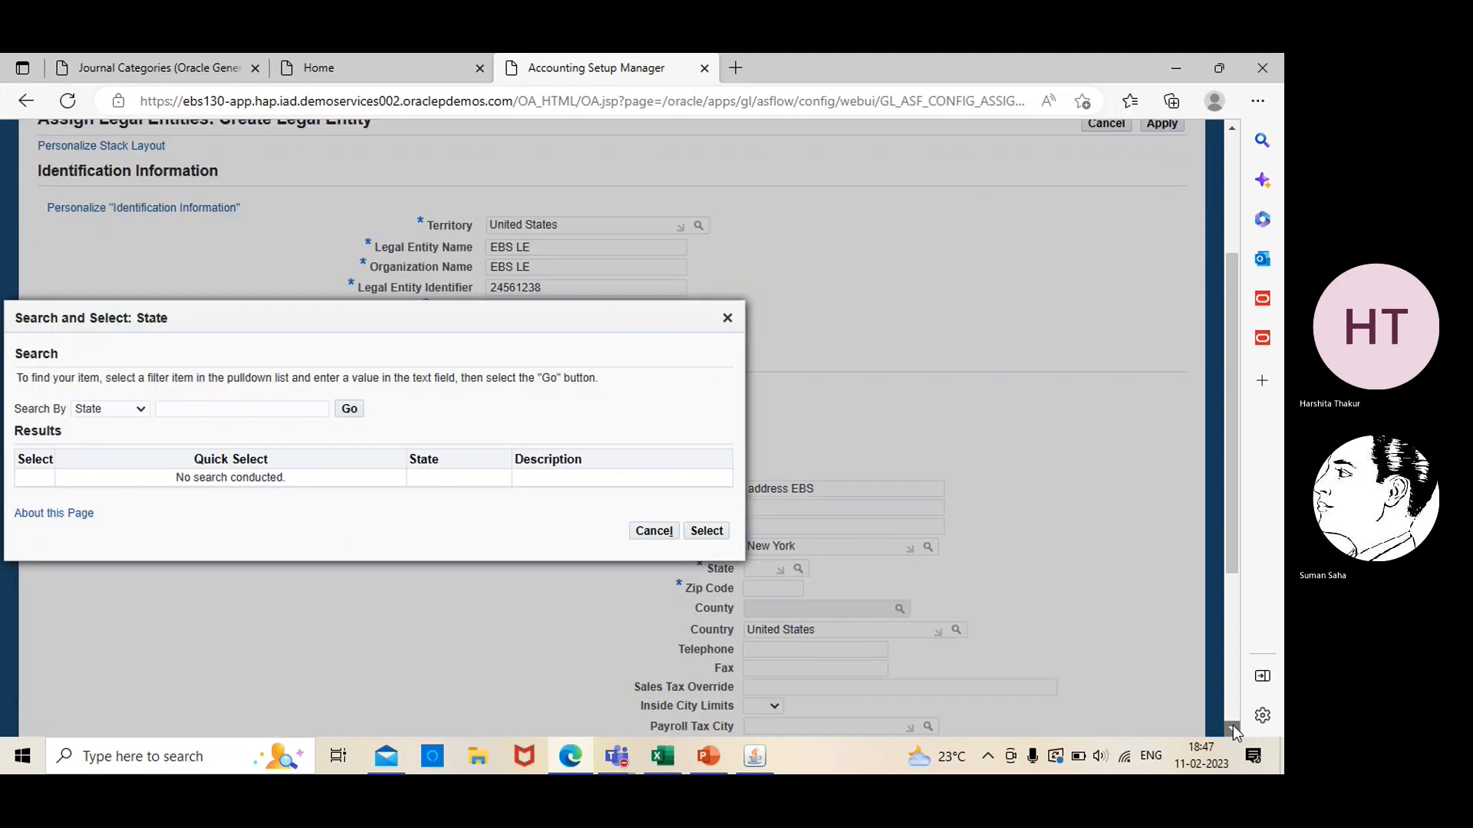
click(349, 409)
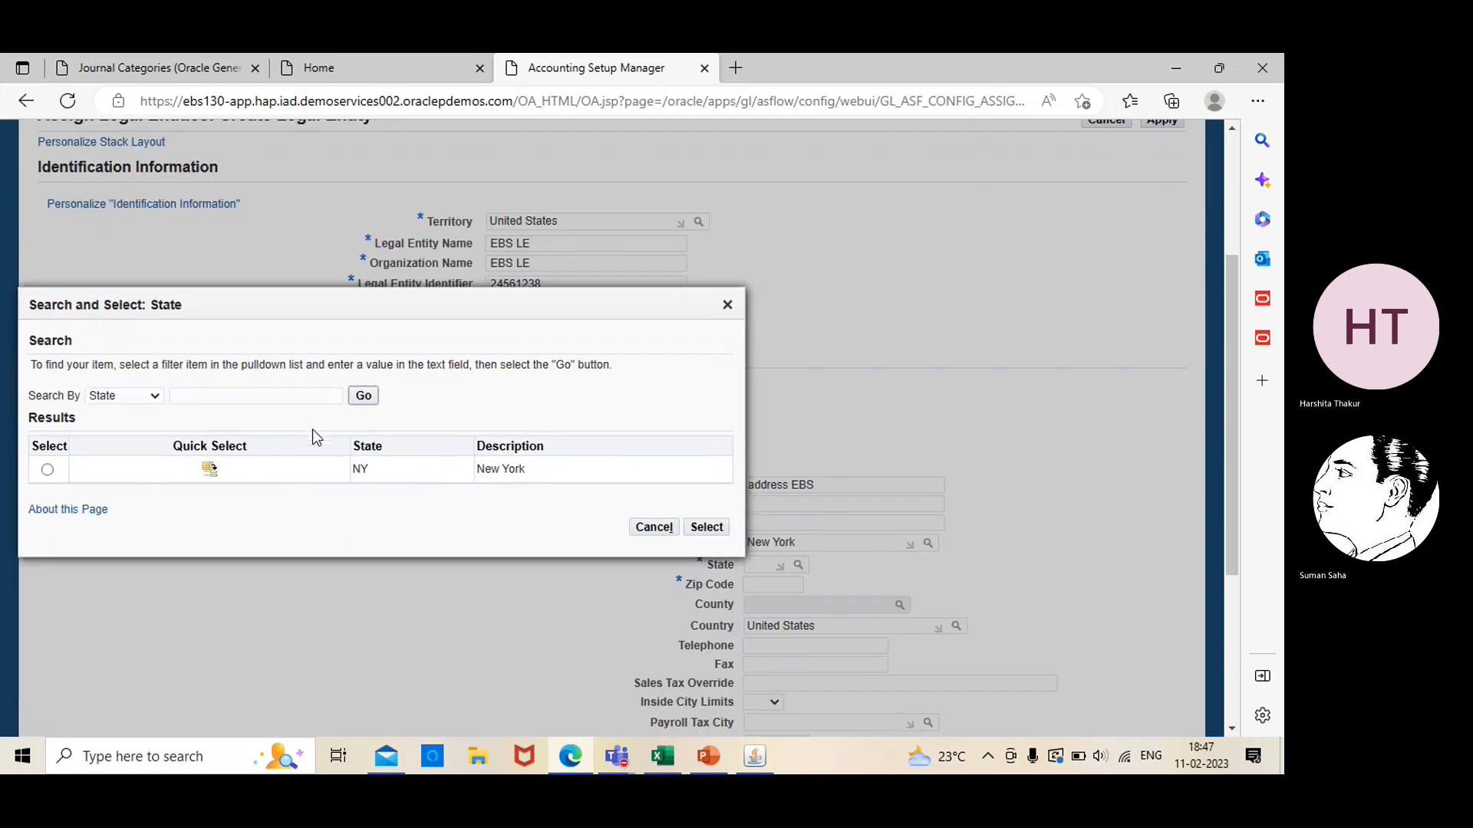
click(47, 470)
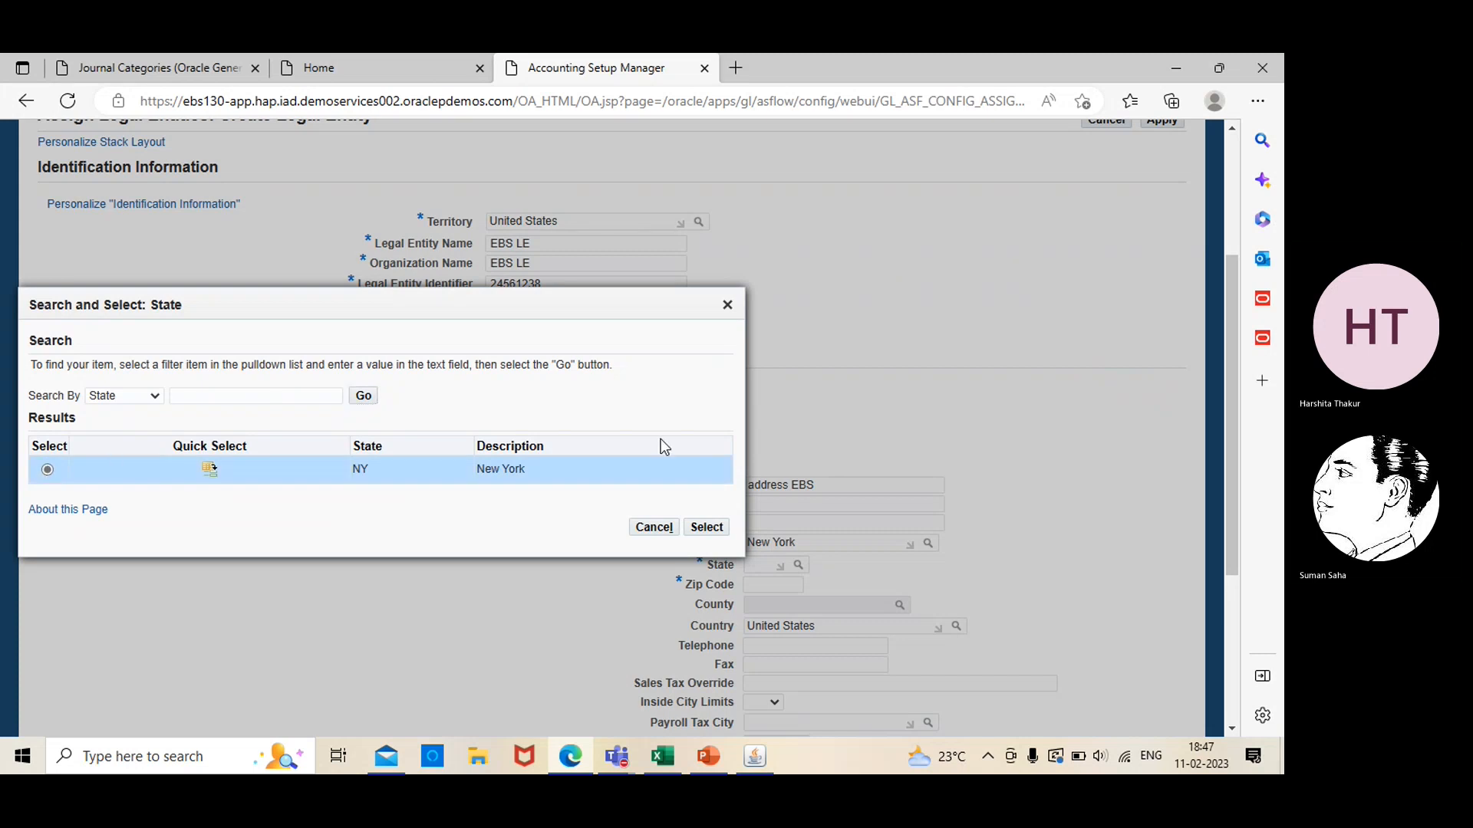
click(706, 527)
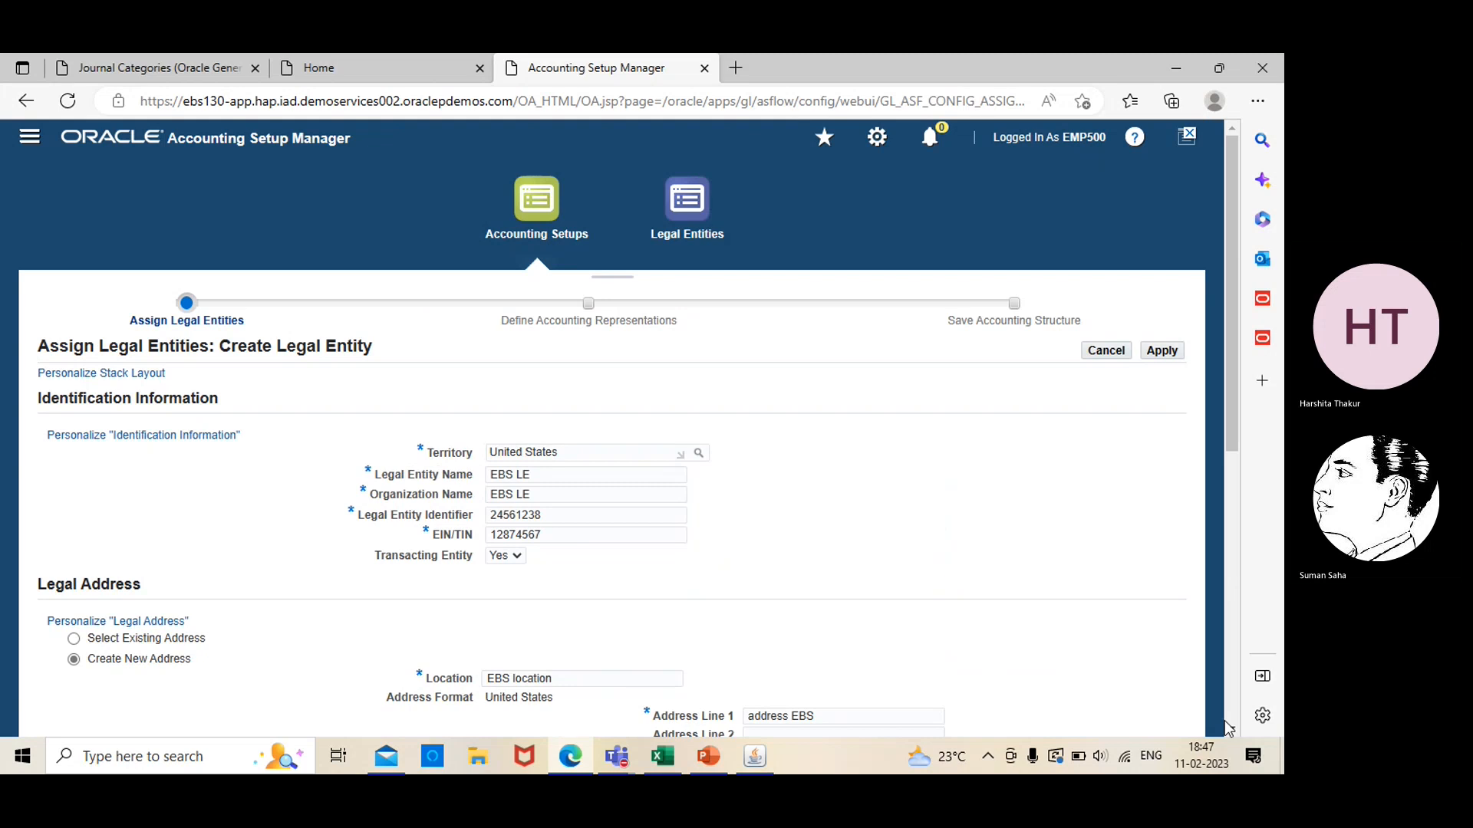
Set the legal address's zip code to 10003
scroll(1230, 729, down, 1)
scroll(1233, 733, down, 6)
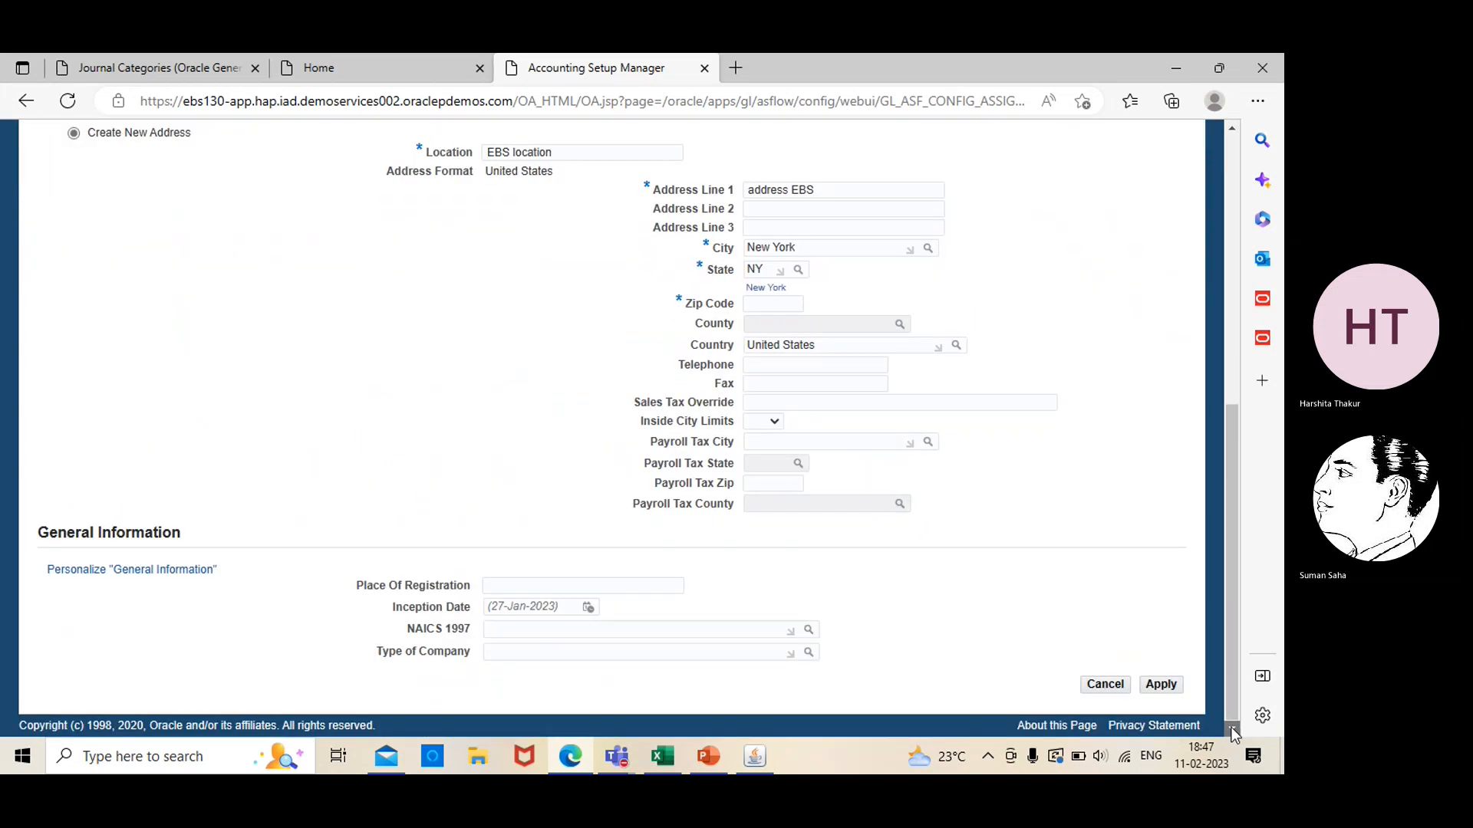
click(757, 303)
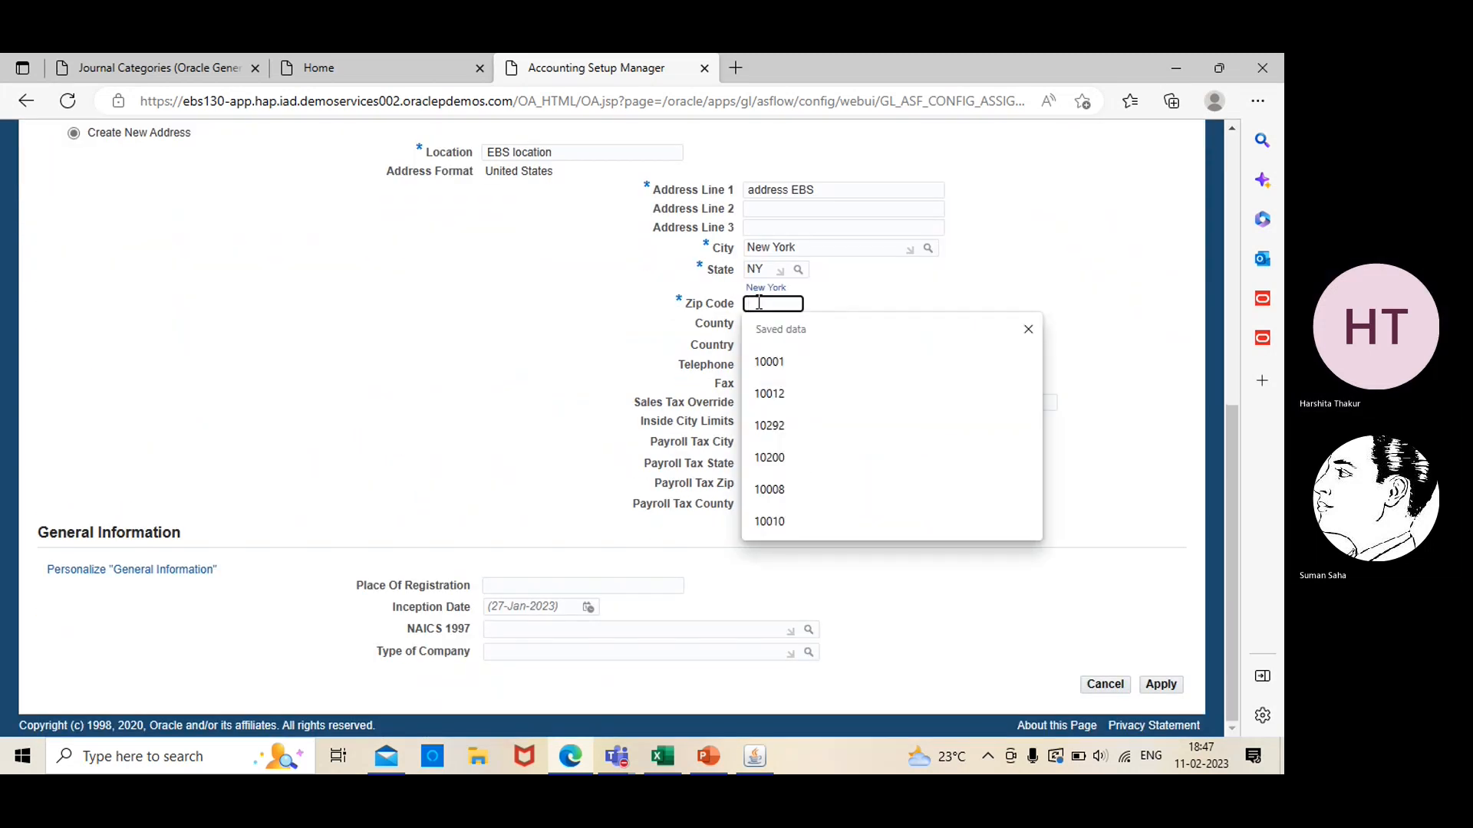
text(10003)
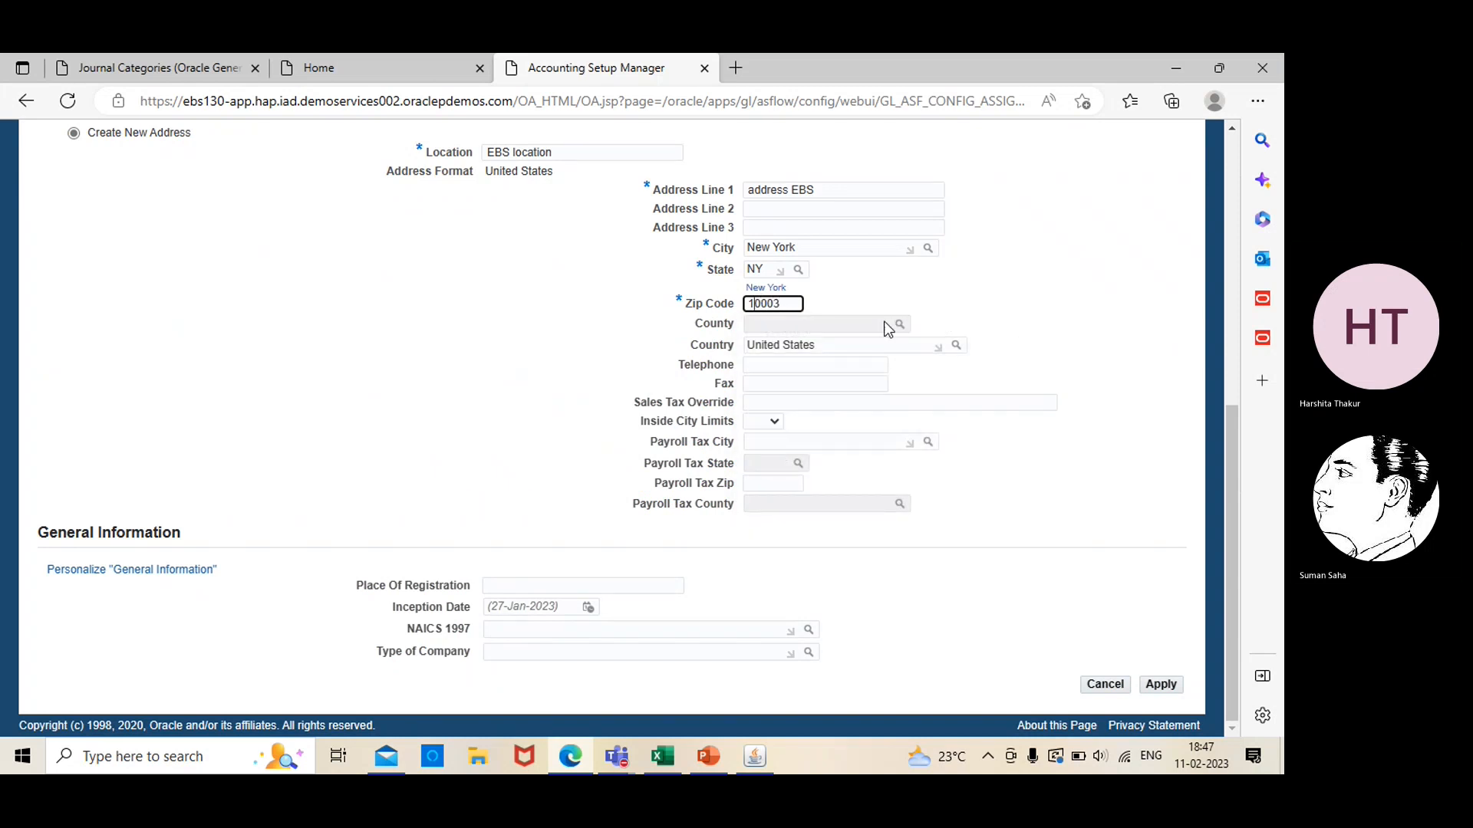
Look up the counties for the legal address and assign New York as its county
click(966, 284)
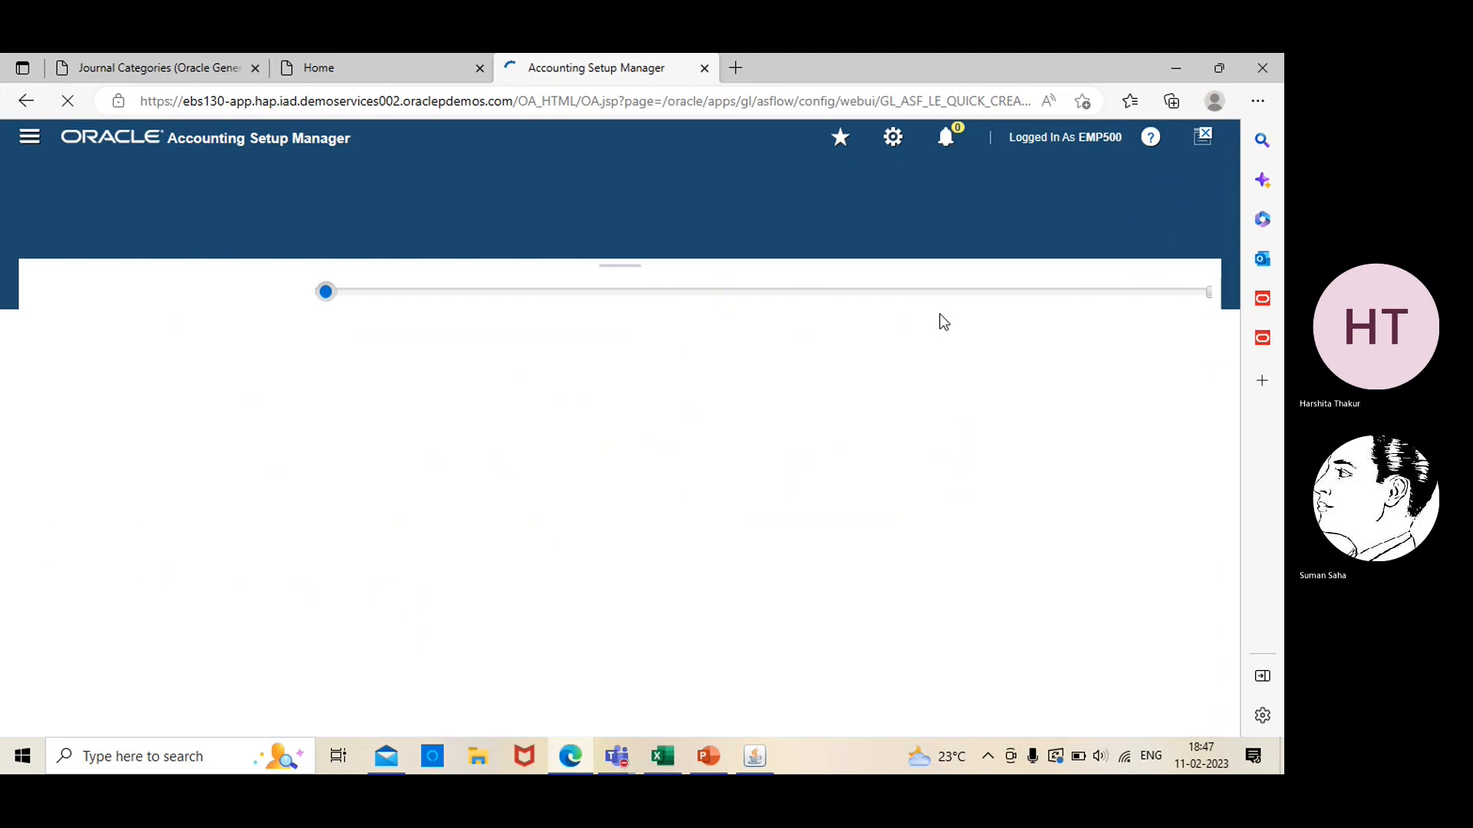
scroll(1233, 683, down, 8)
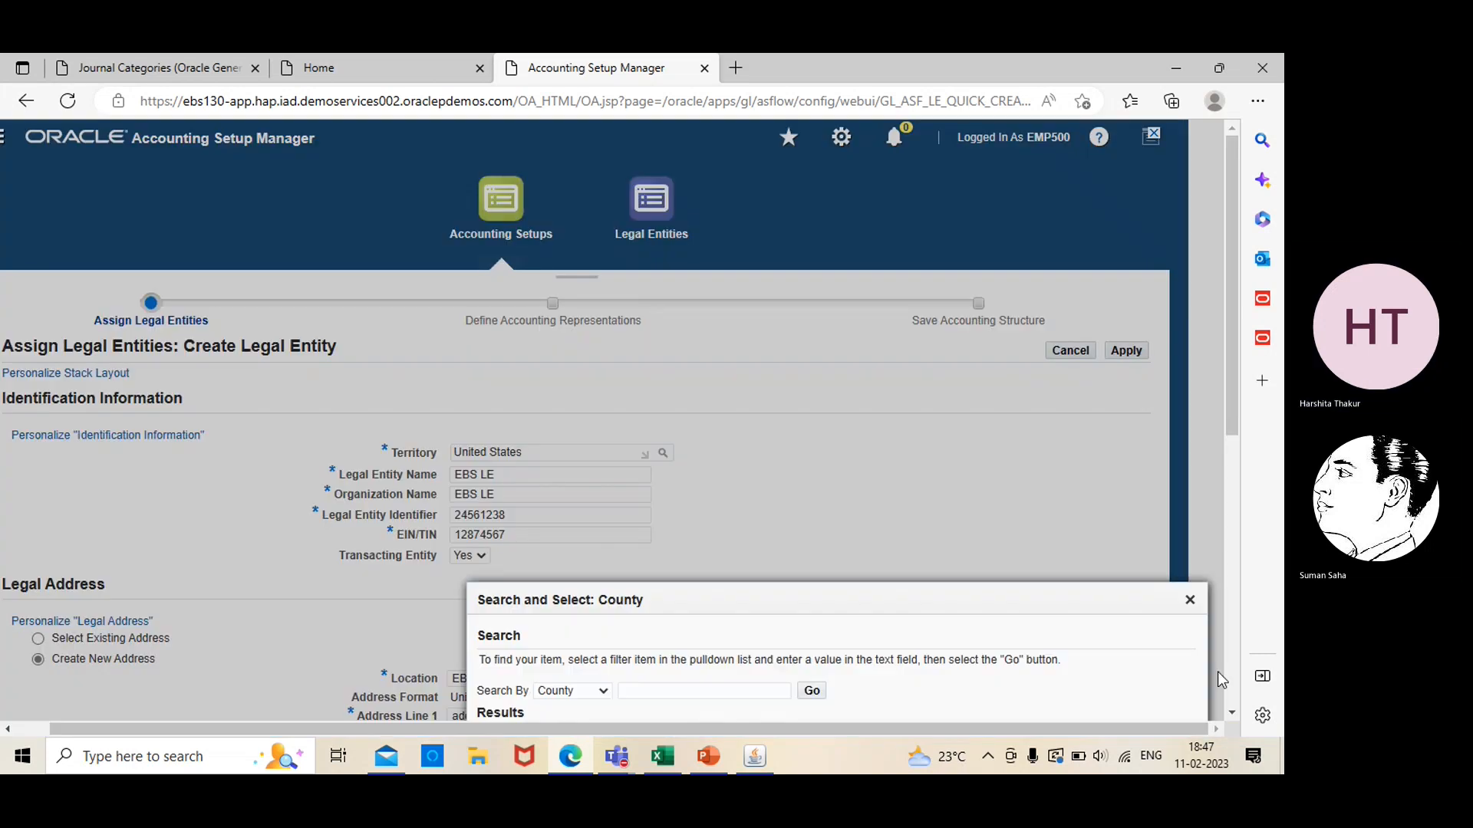
scroll(1233, 715, down, 4)
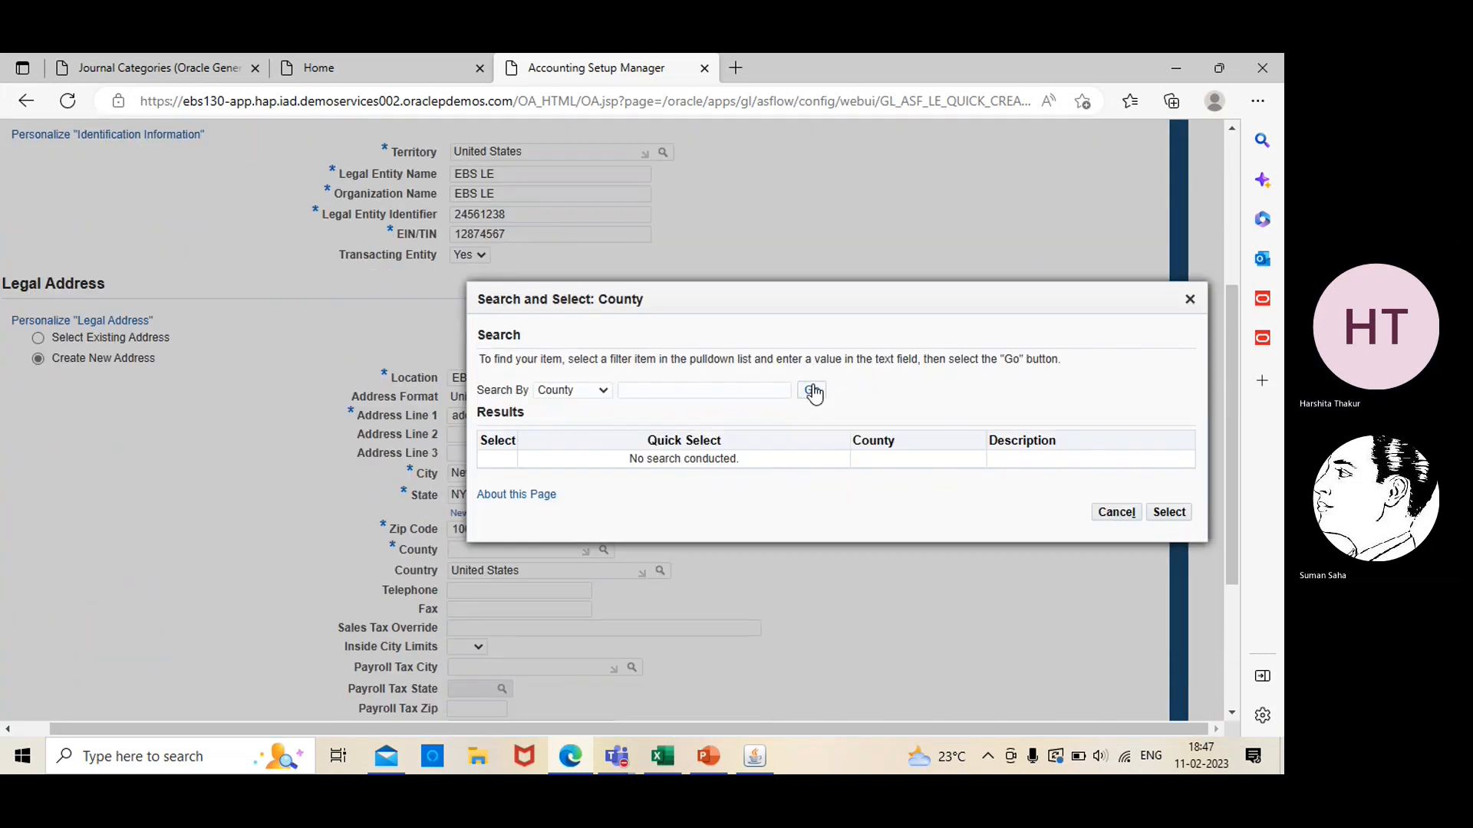
click(812, 392)
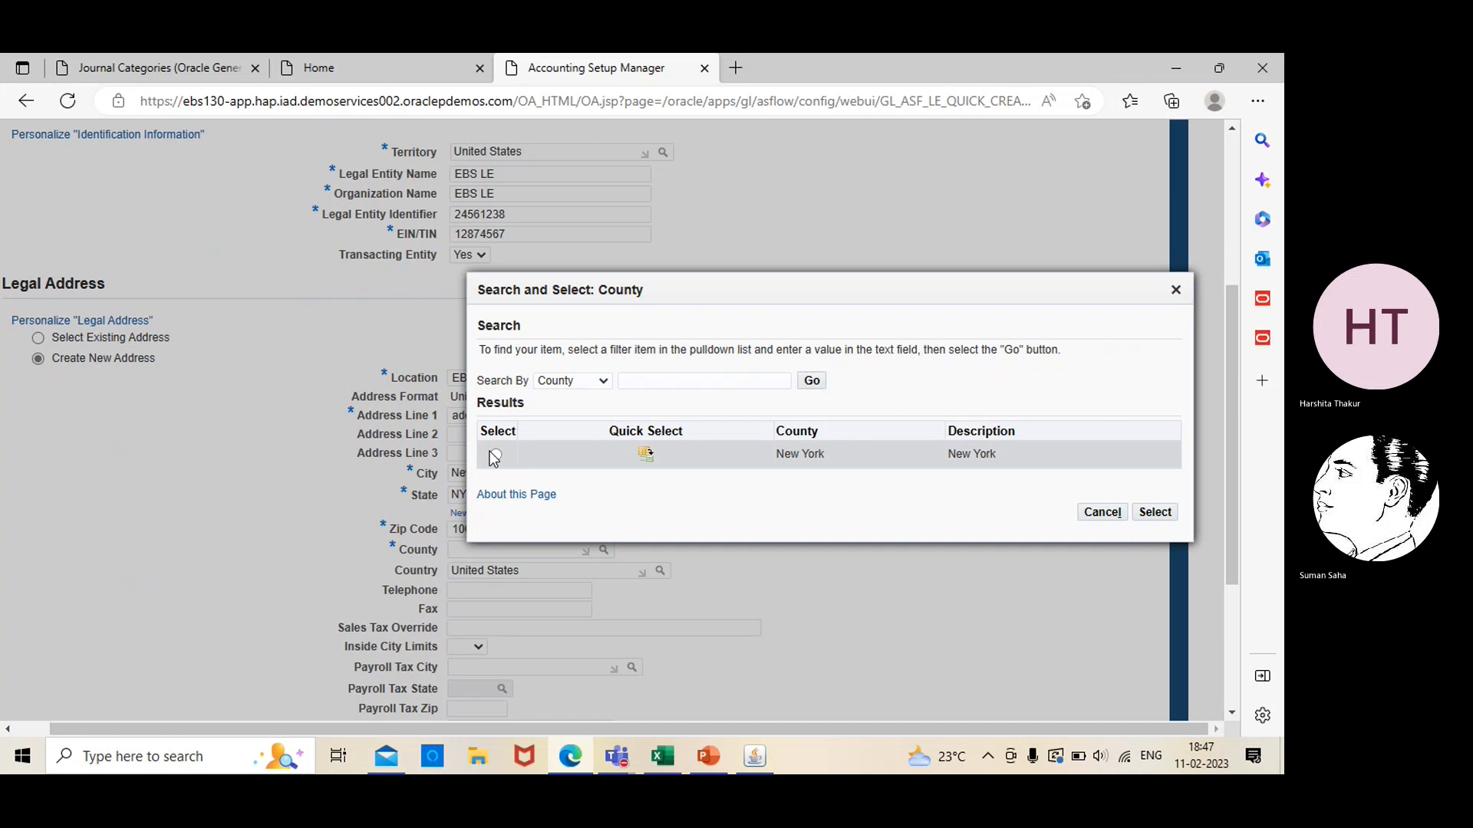
click(495, 455)
click(1154, 512)
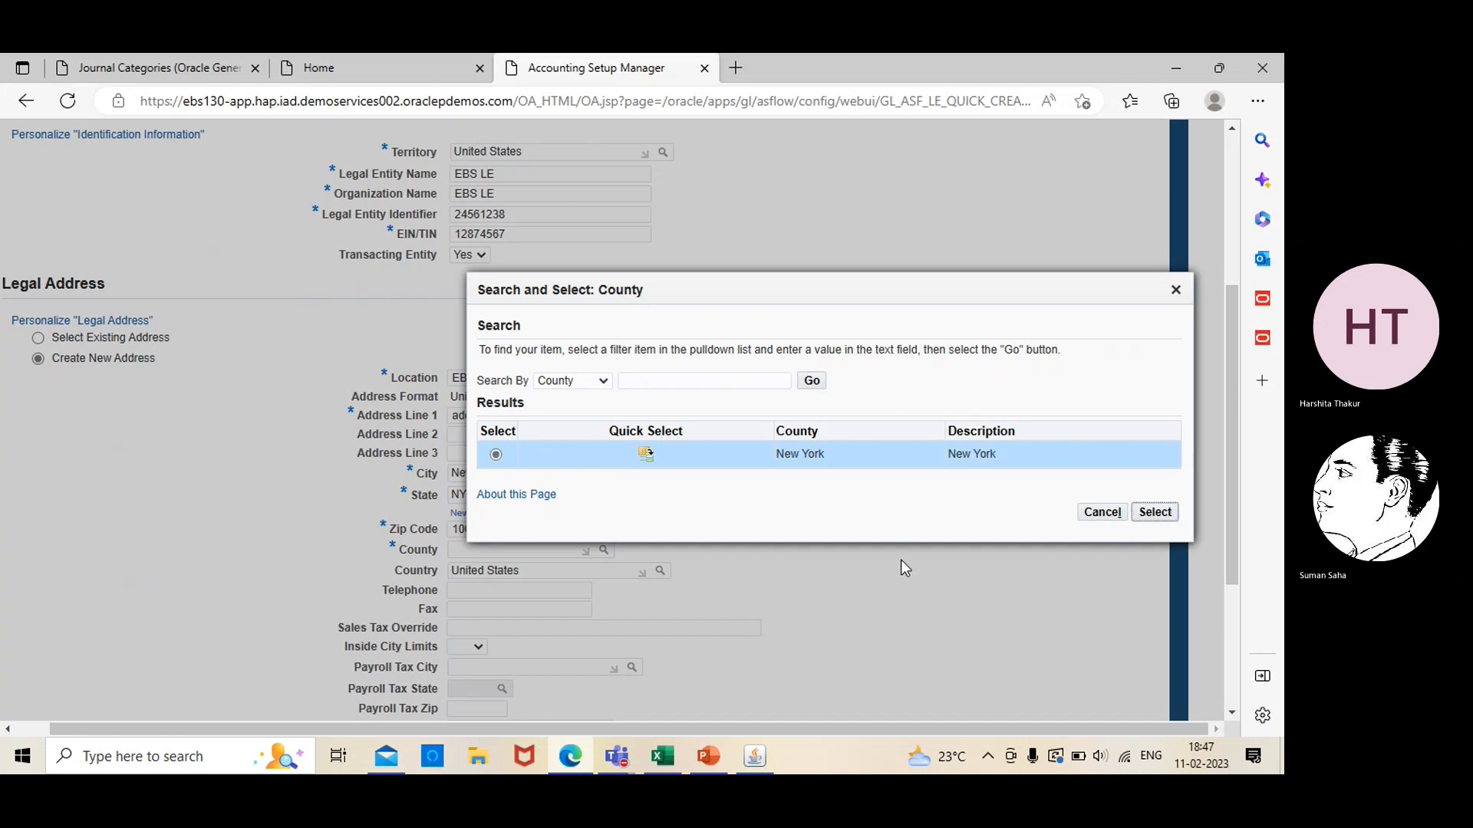
scroll(1235, 694, up, 4)
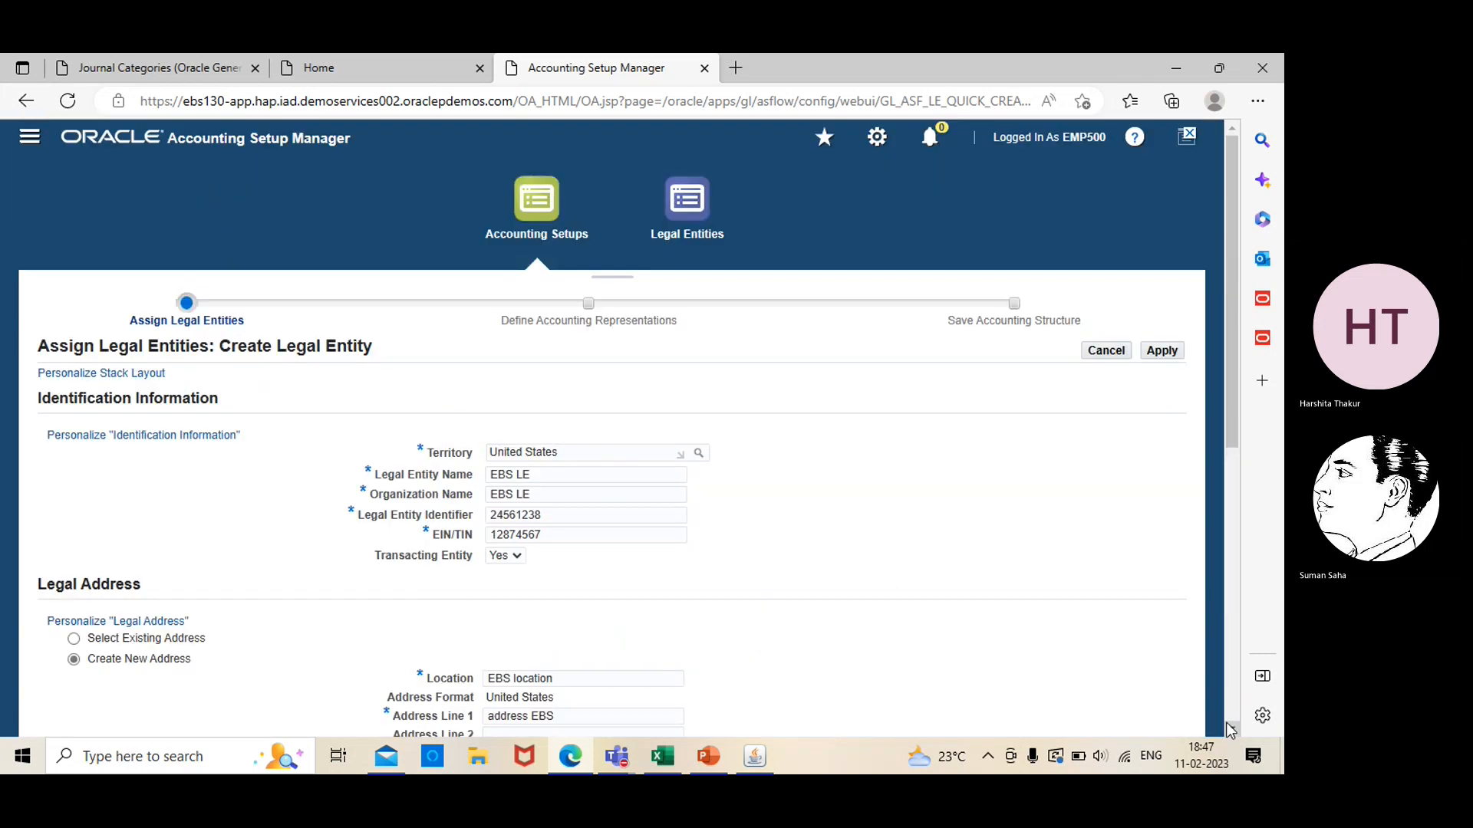
Apply the completed EBS LE legal entity form to create the entity with its legal address
scroll(1230, 725, down, 5)
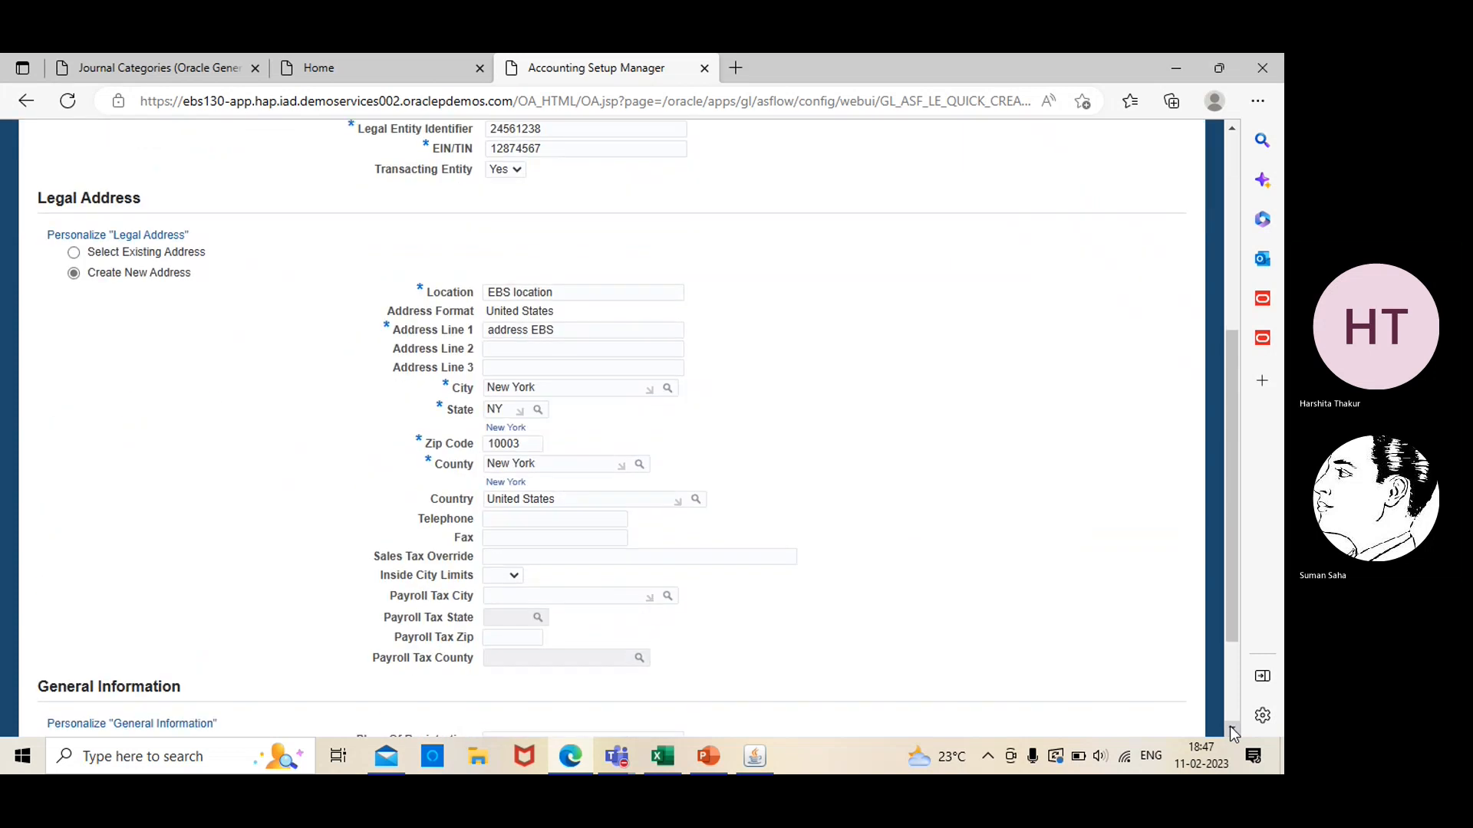
scroll(1231, 733, down, 2)
click(1173, 690)
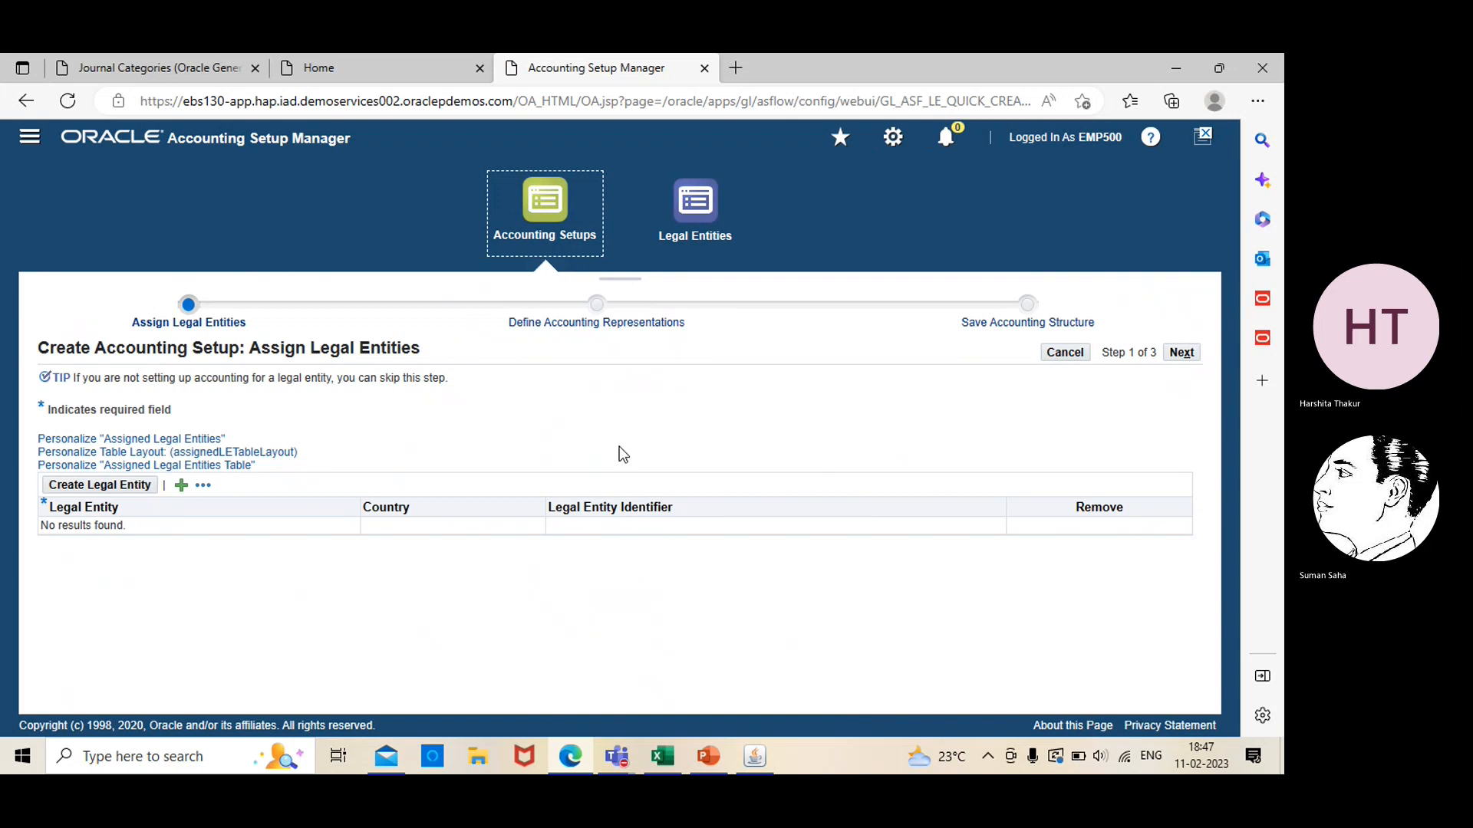
Add a row to the assigned legal entities table, search for "ebs", and assign EBS LE to it
click(204, 486)
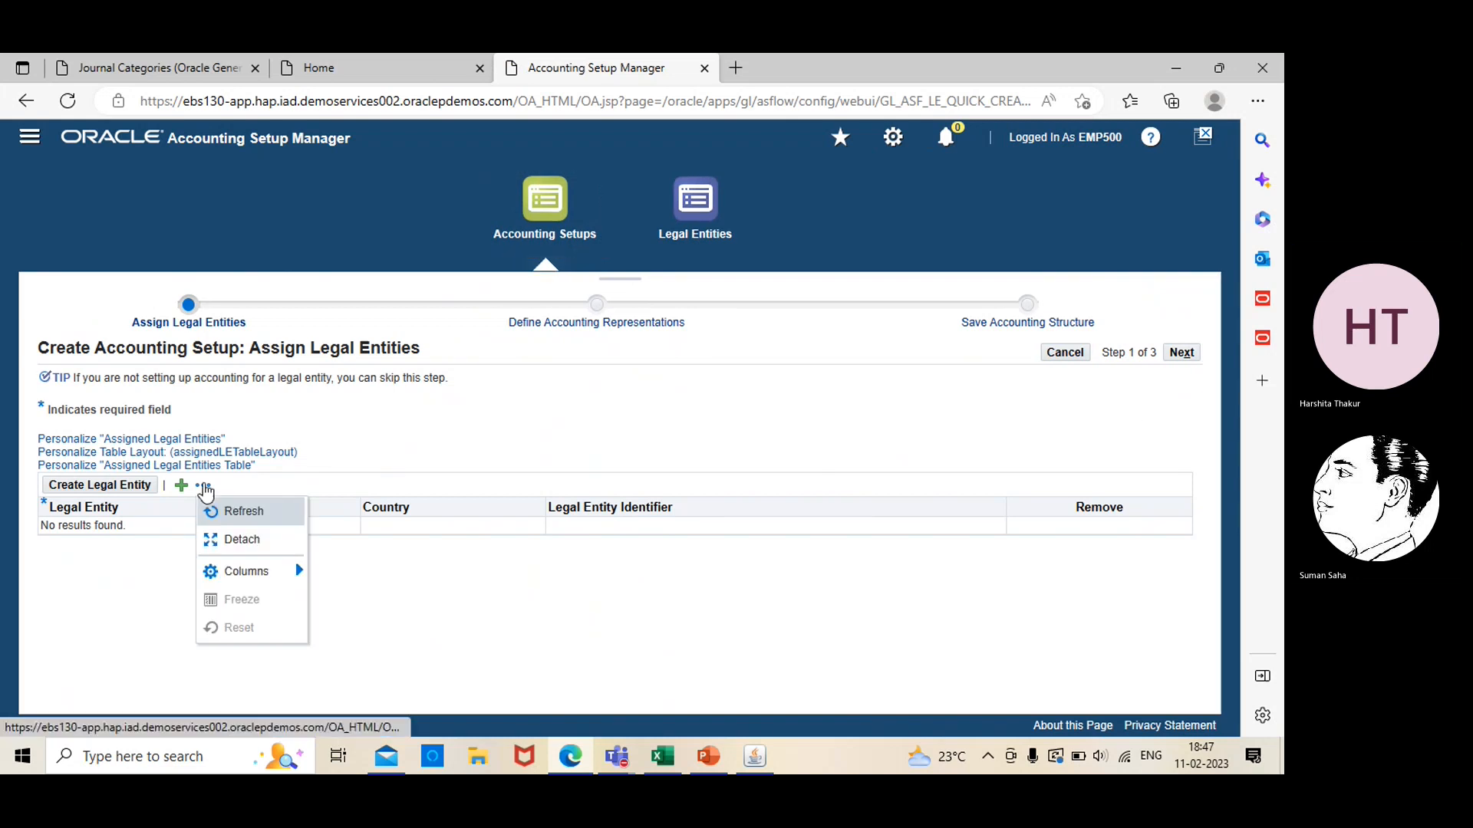
click(427, 575)
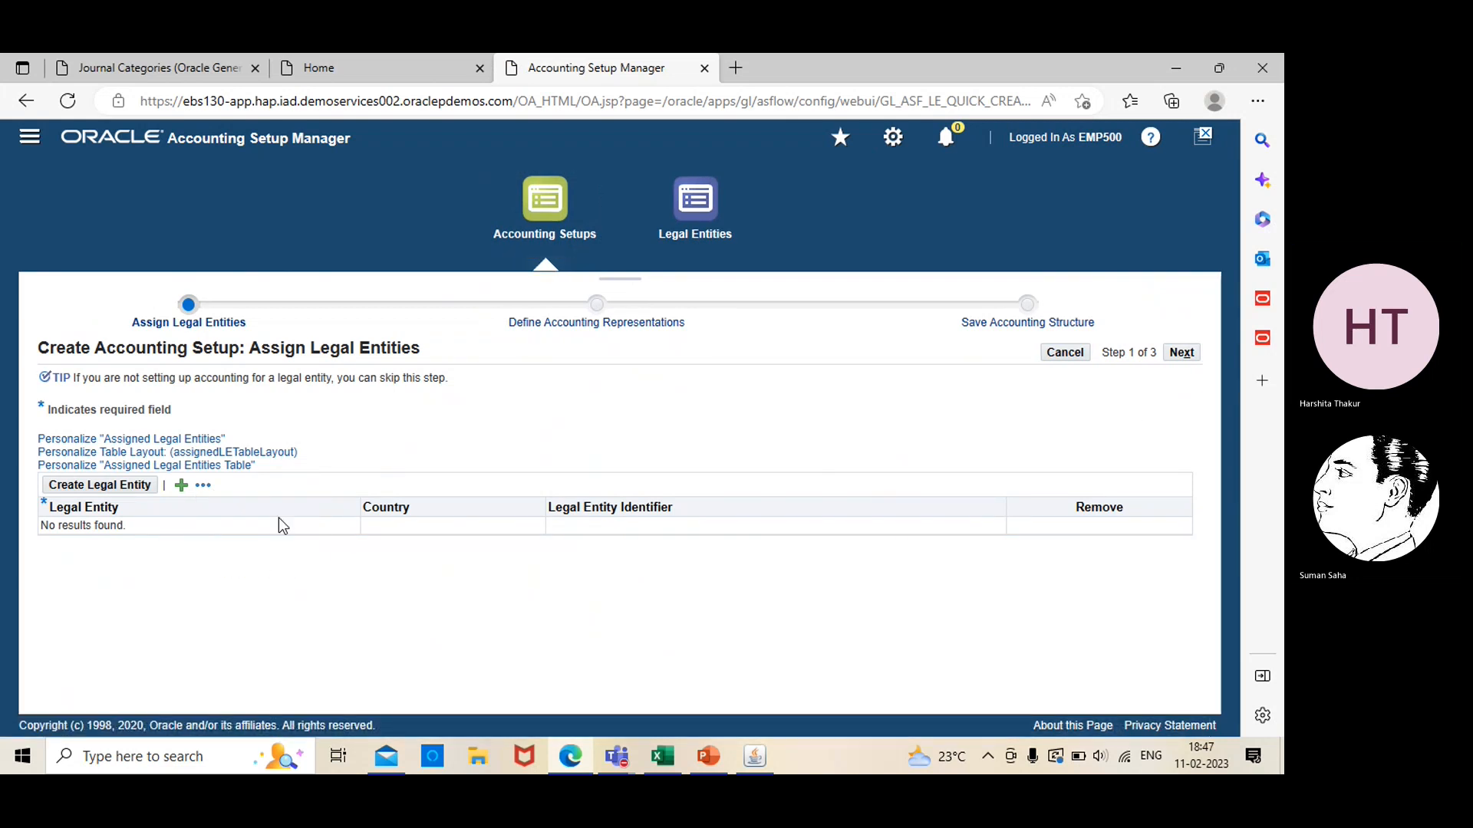
click(183, 486)
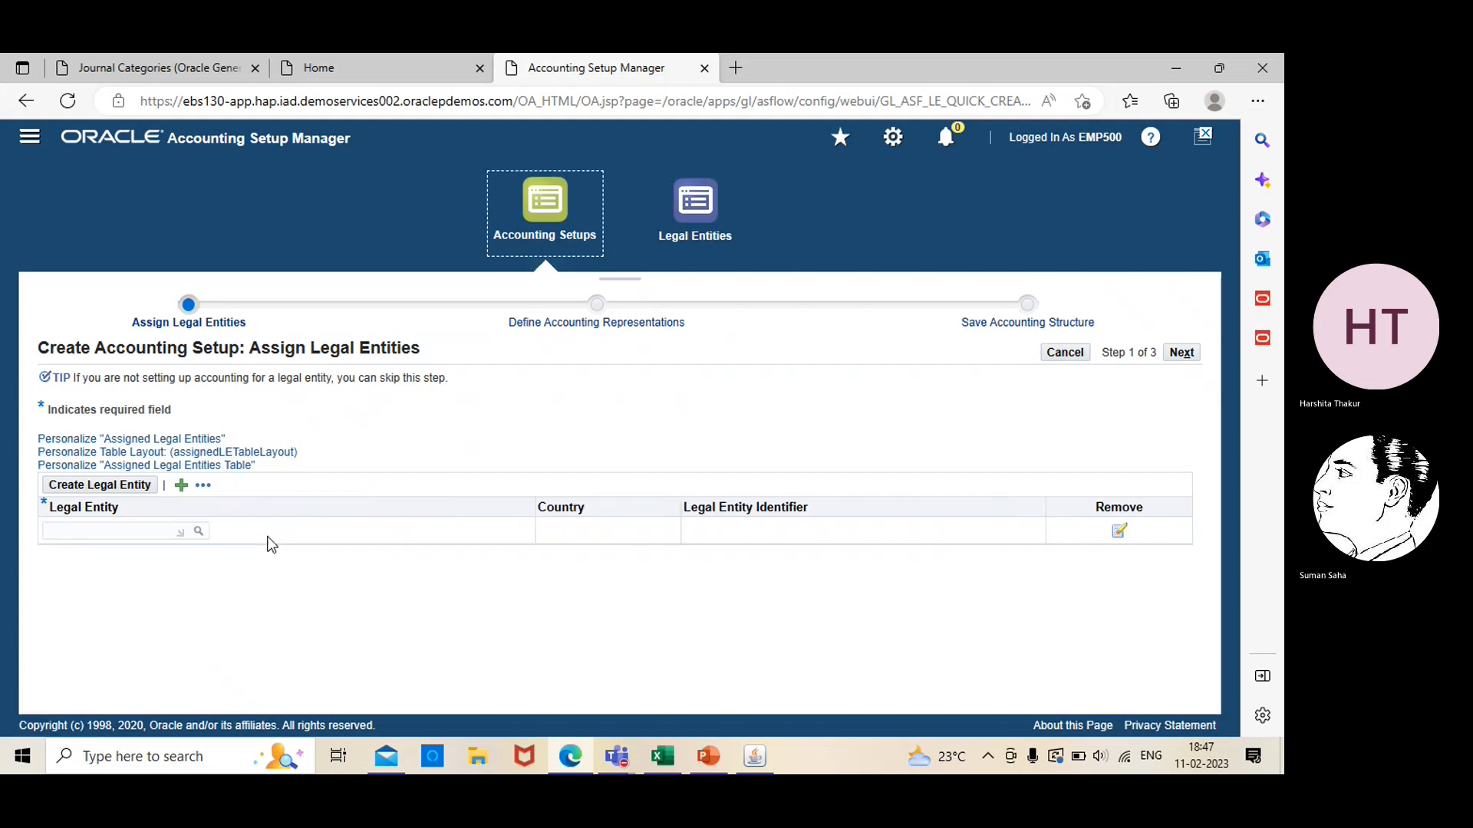
click(198, 530)
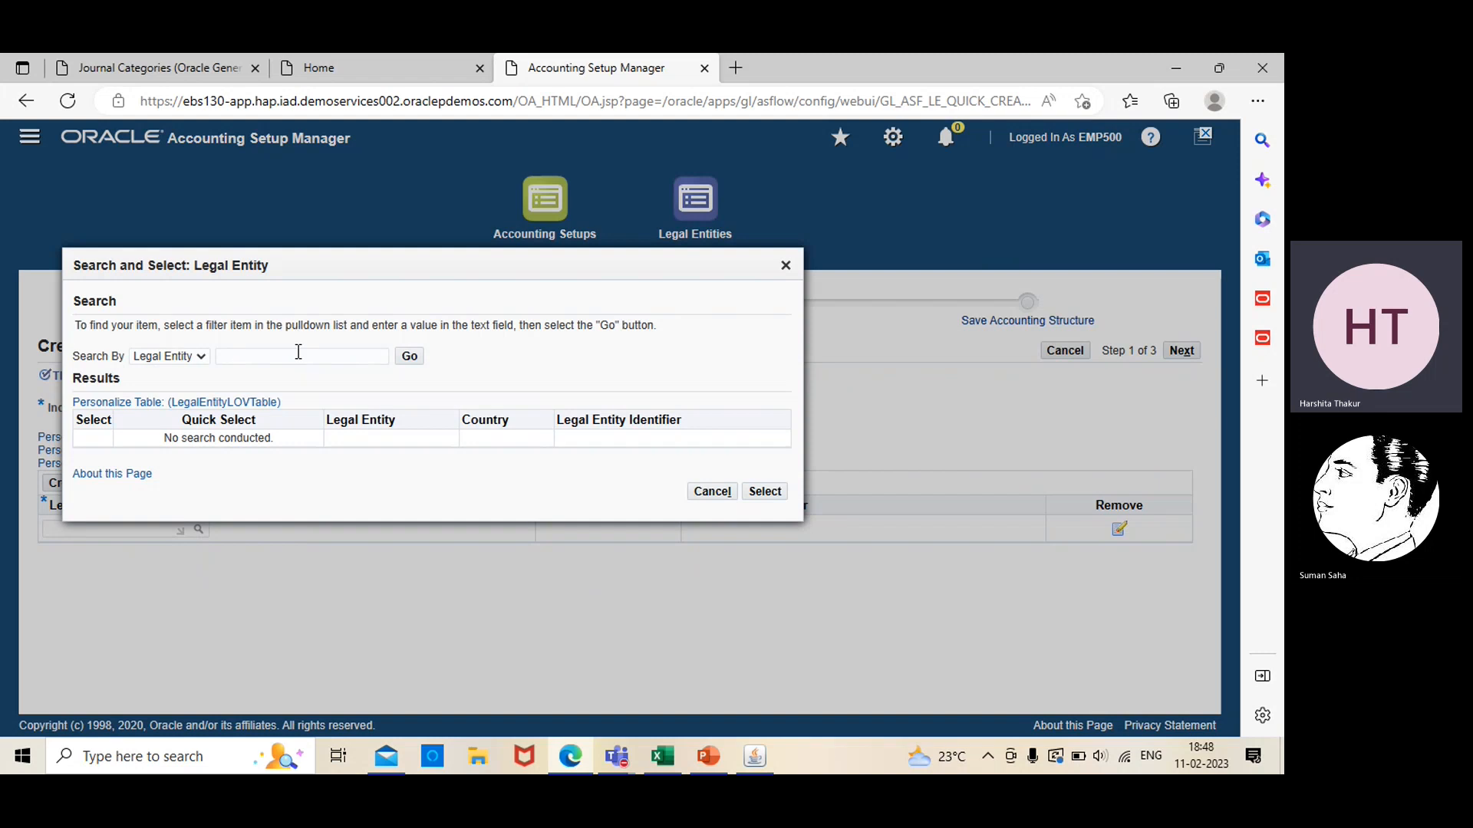
click(298, 357)
text(ebs)
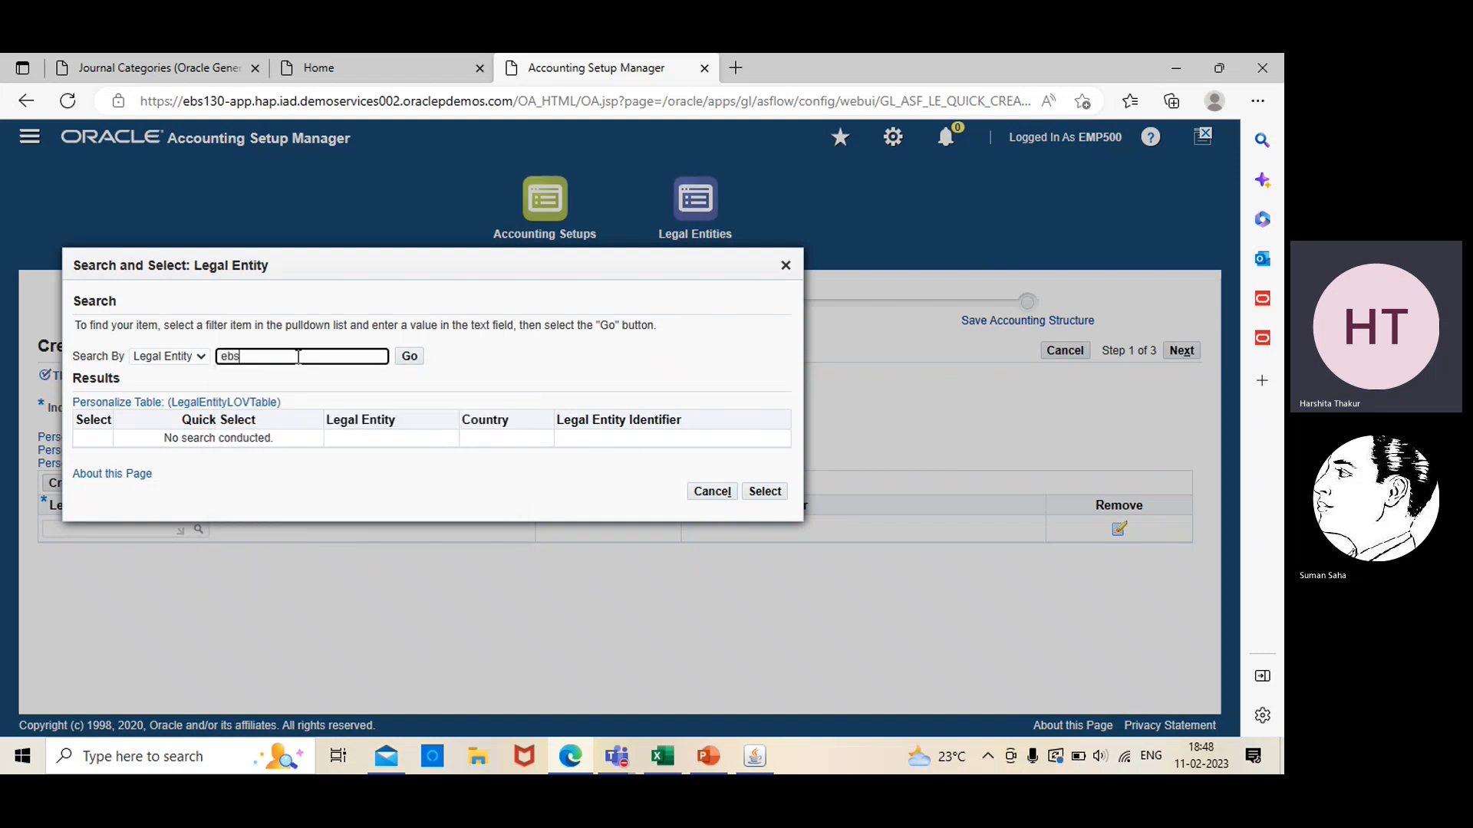
key(Return)
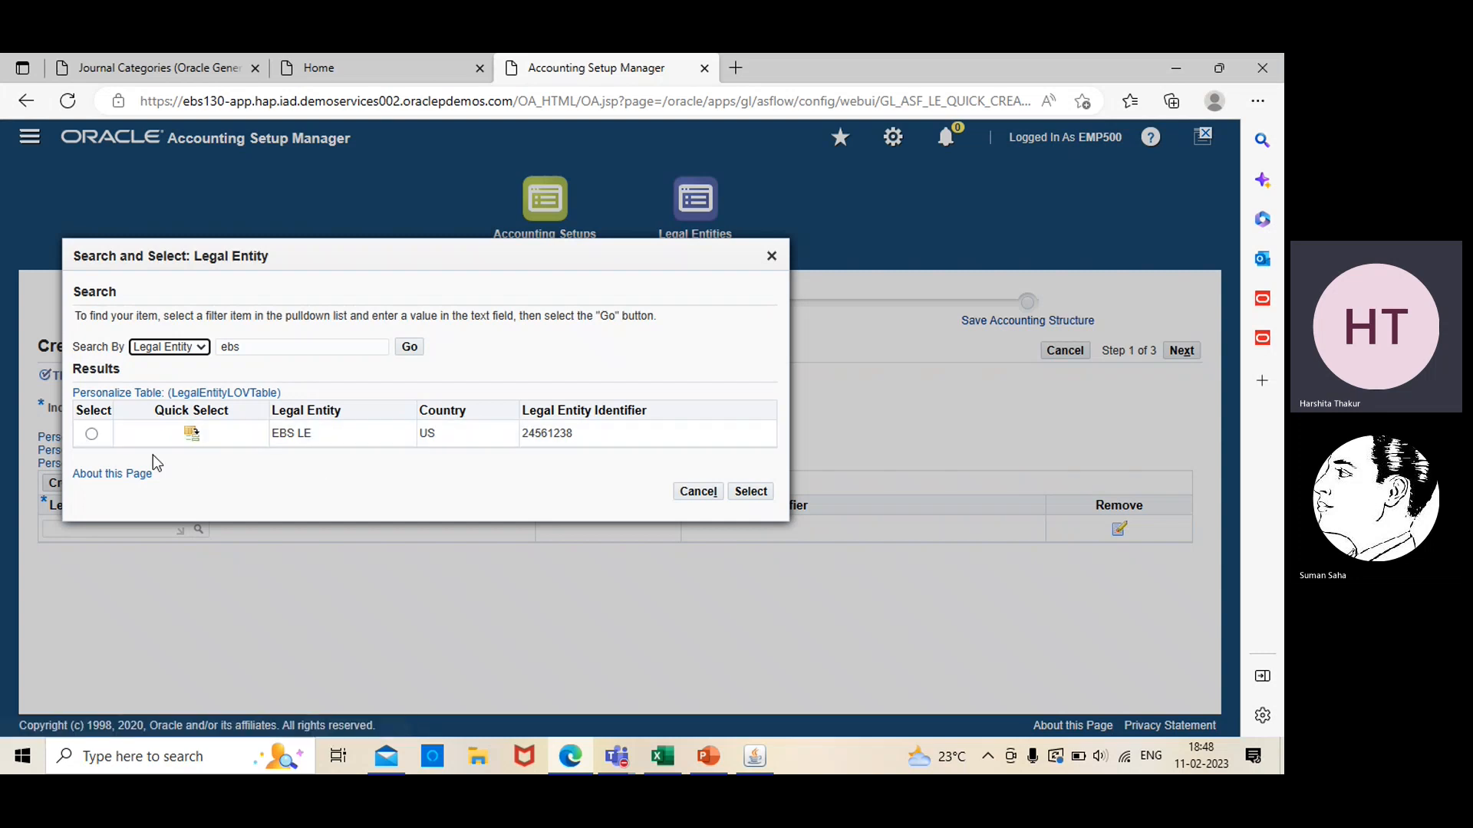
click(93, 435)
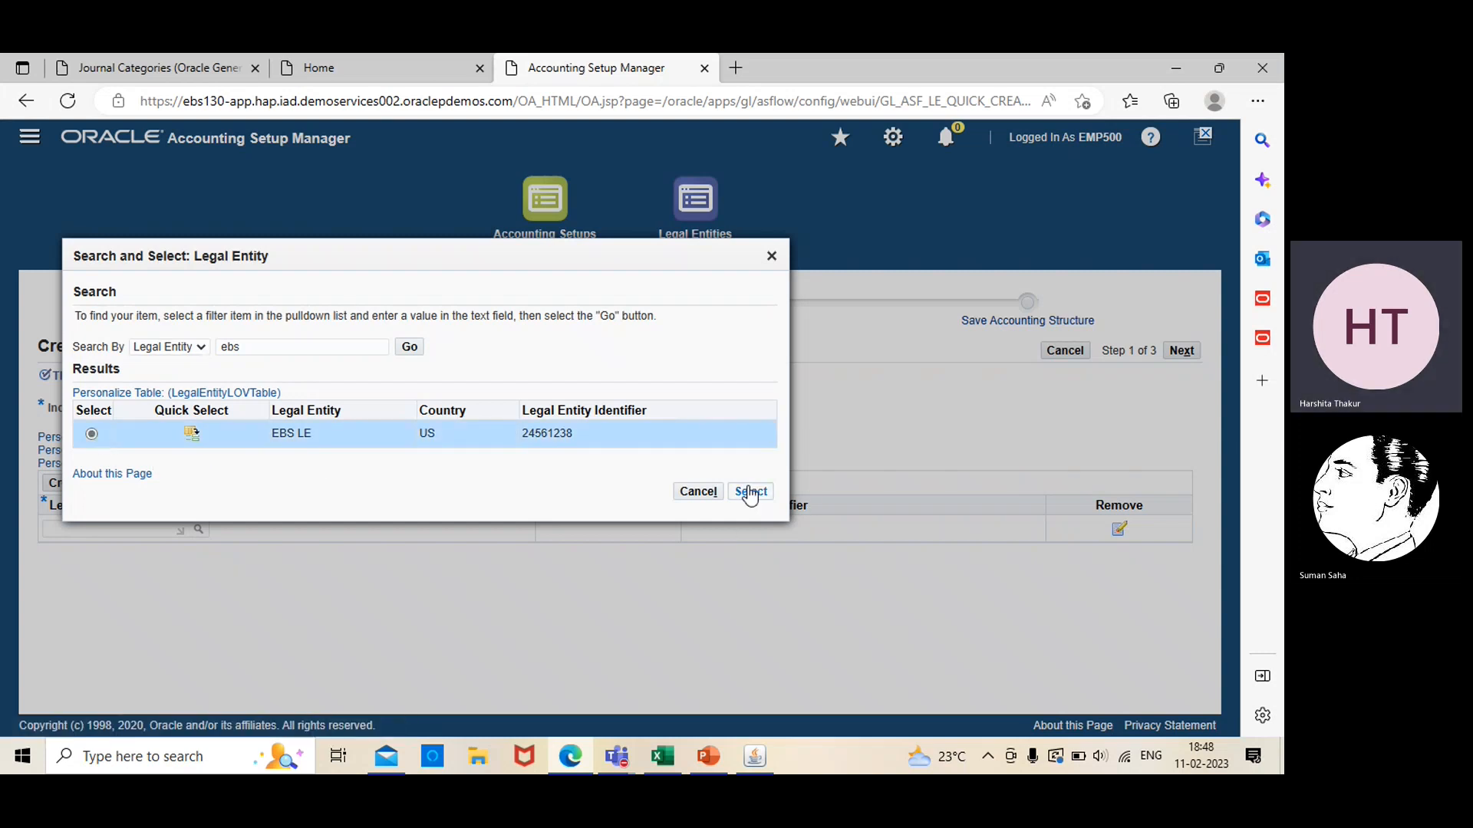
key(Return)
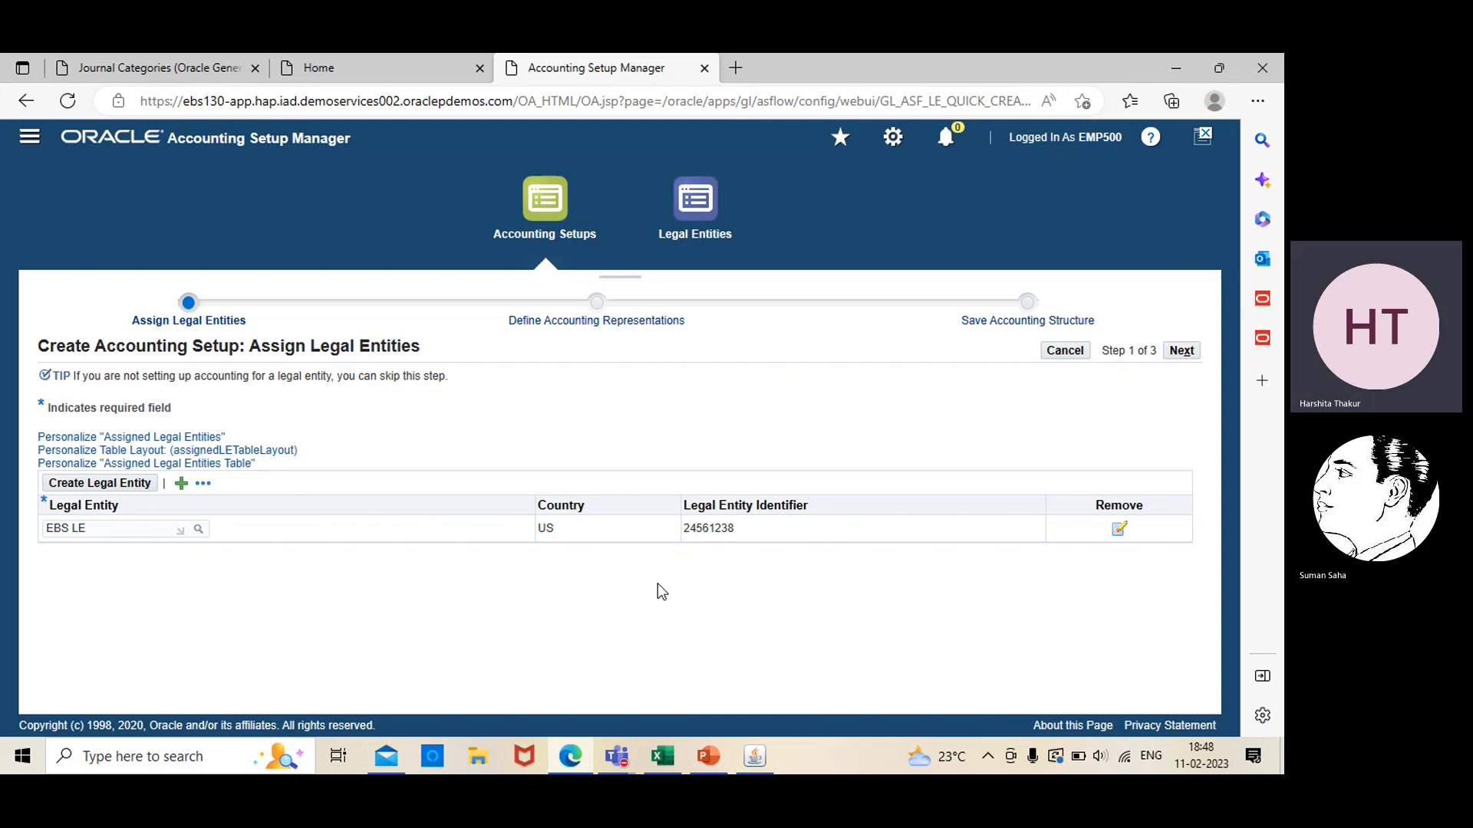
Switch to the EBS-Session 1 presentation in PowerPoint, view the Primary Ledger slide, and return to Accounting Setup Manager in the browser
click(709, 756)
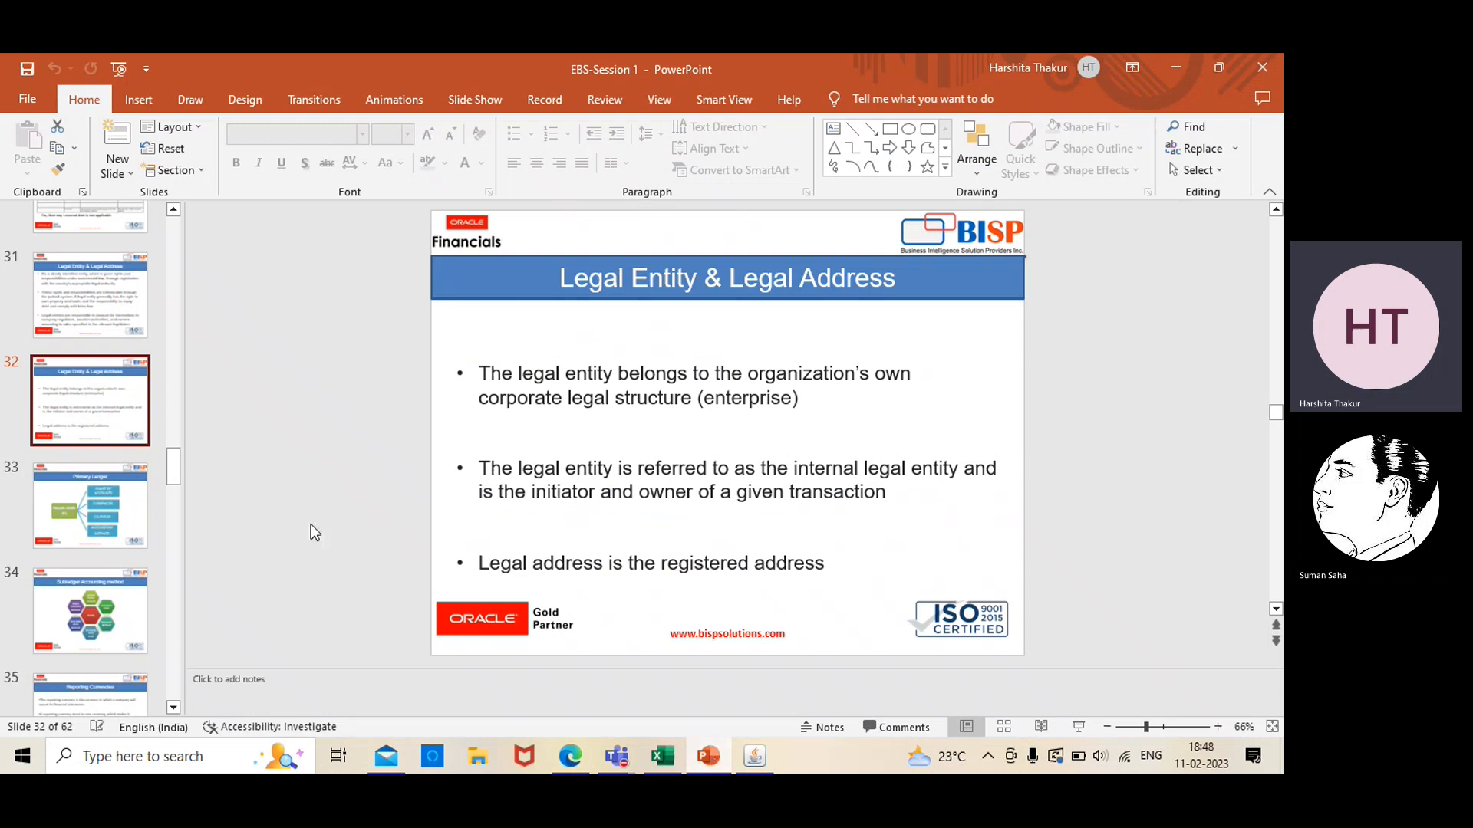
click(143, 508)
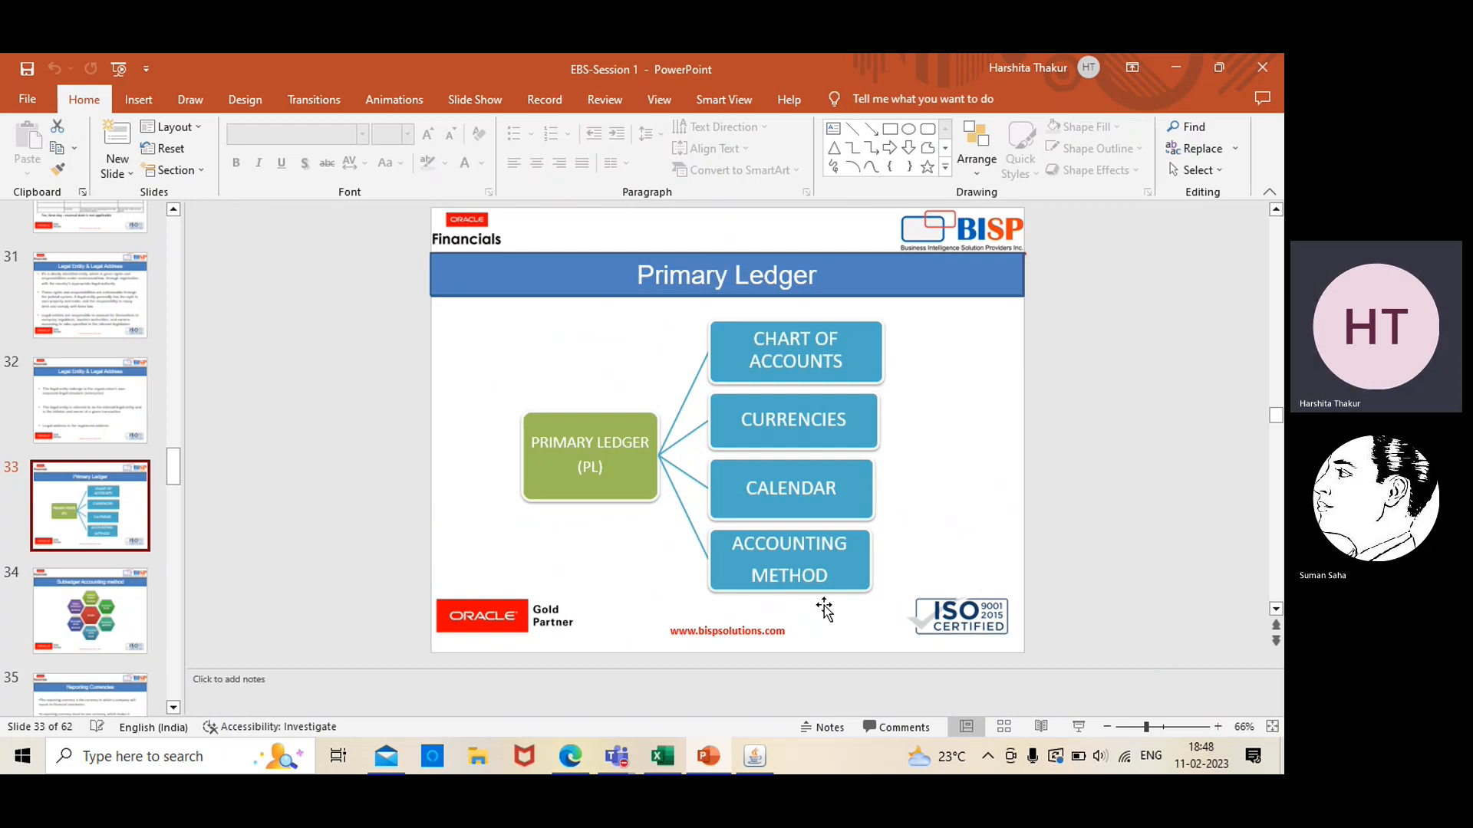
click(757, 758)
click(570, 757)
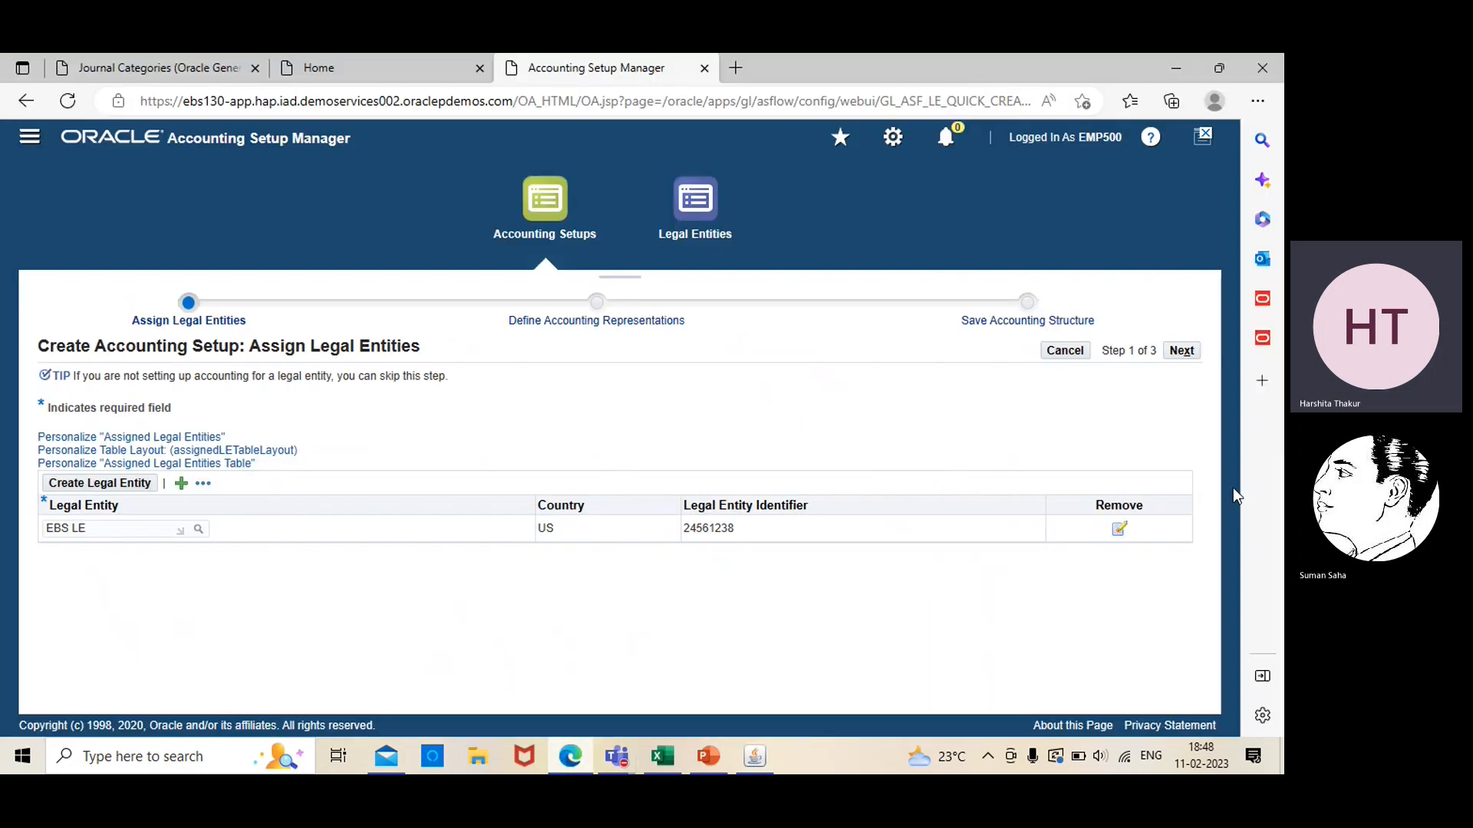
Advance the setup to Define Accounting Representations, and review the Subledger Accounting method slide in PowerPoint before returning to the browser
click(1184, 355)
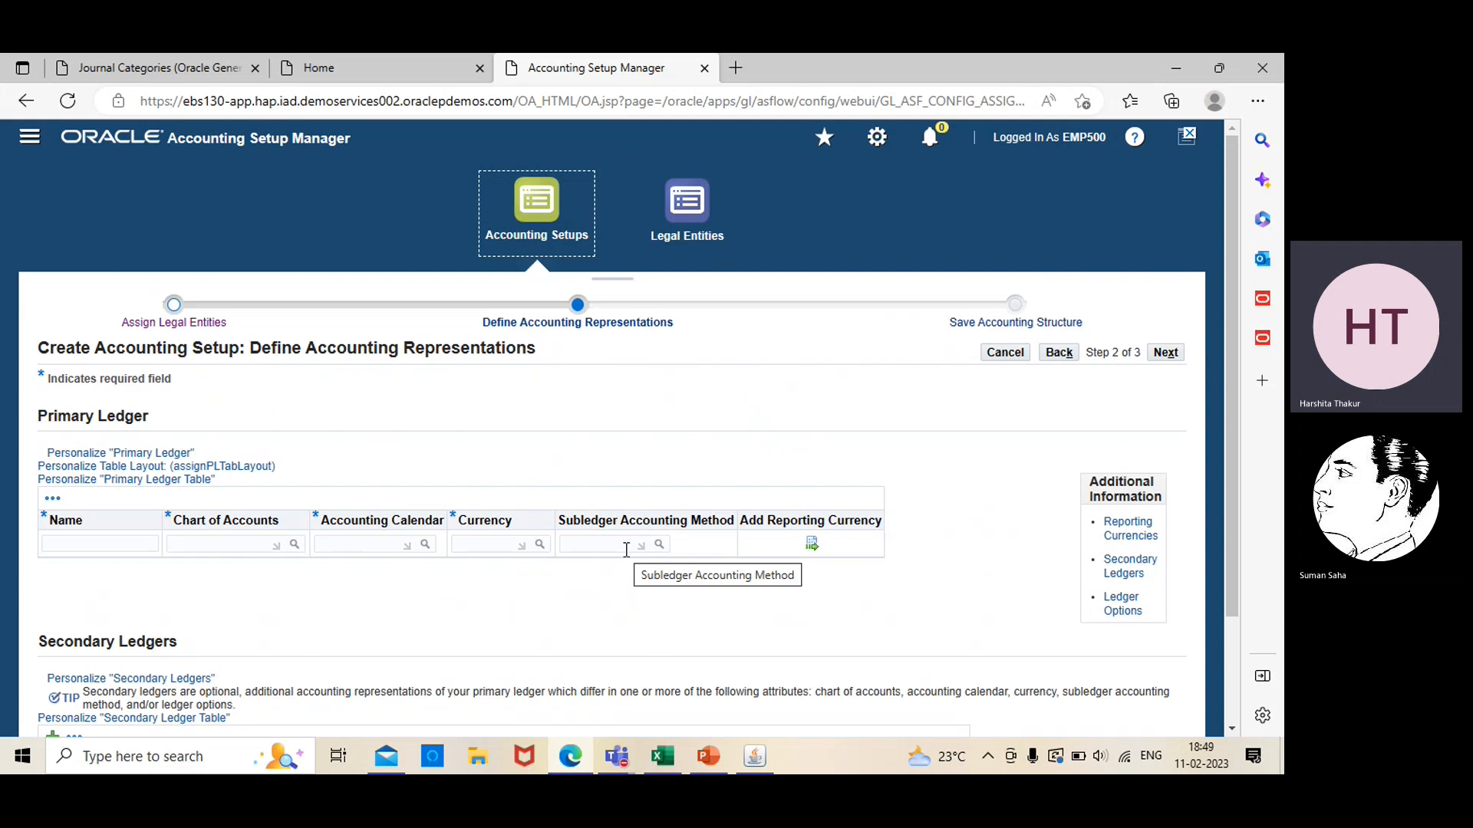
click(715, 764)
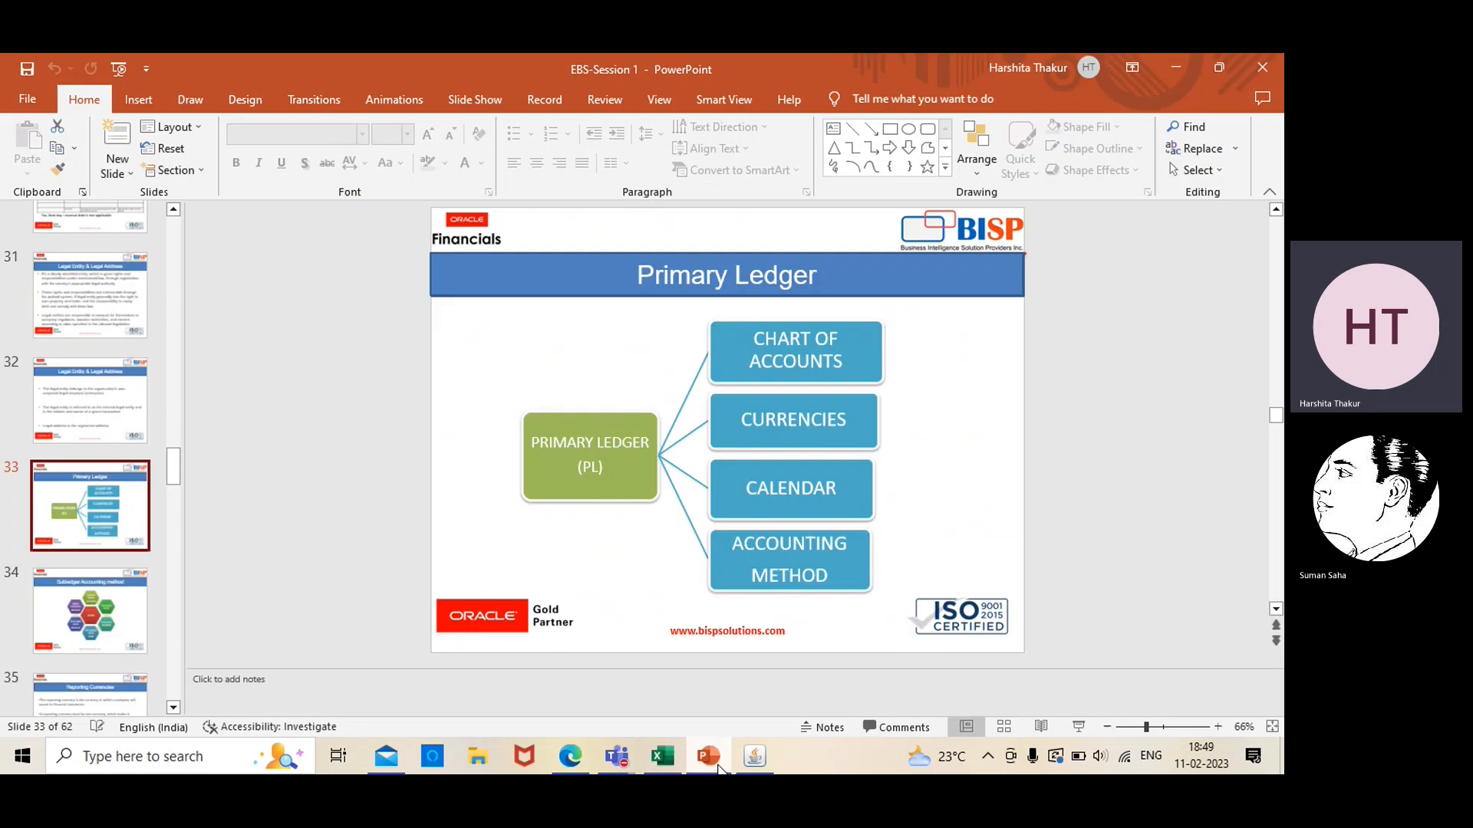
click(93, 611)
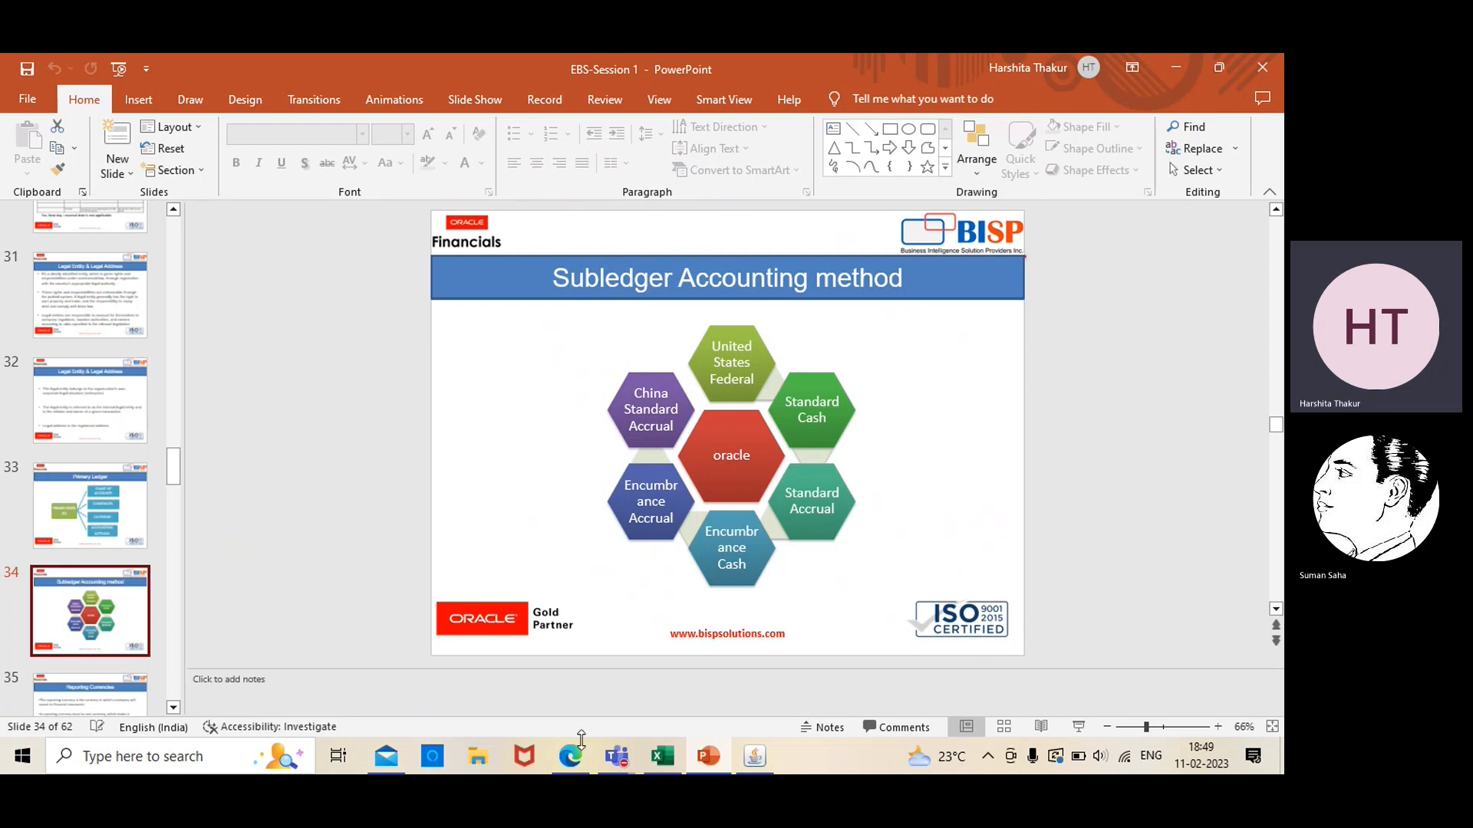
click(569, 760)
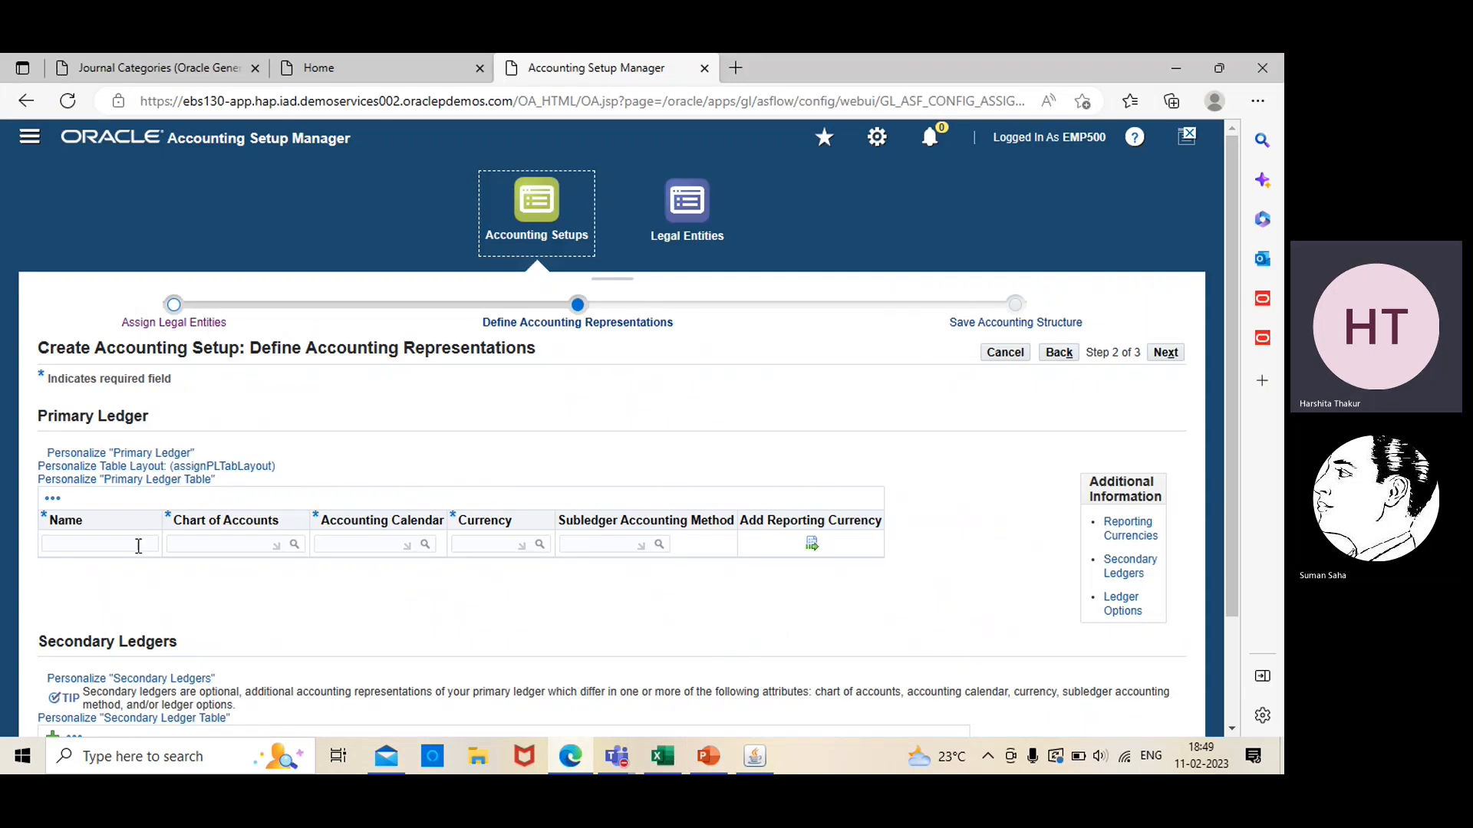
Name the primary ledger EBS PL, search the charts of accounts for "ebs", and assign EBS_STRUCTURE to the ledger
click(138, 544)
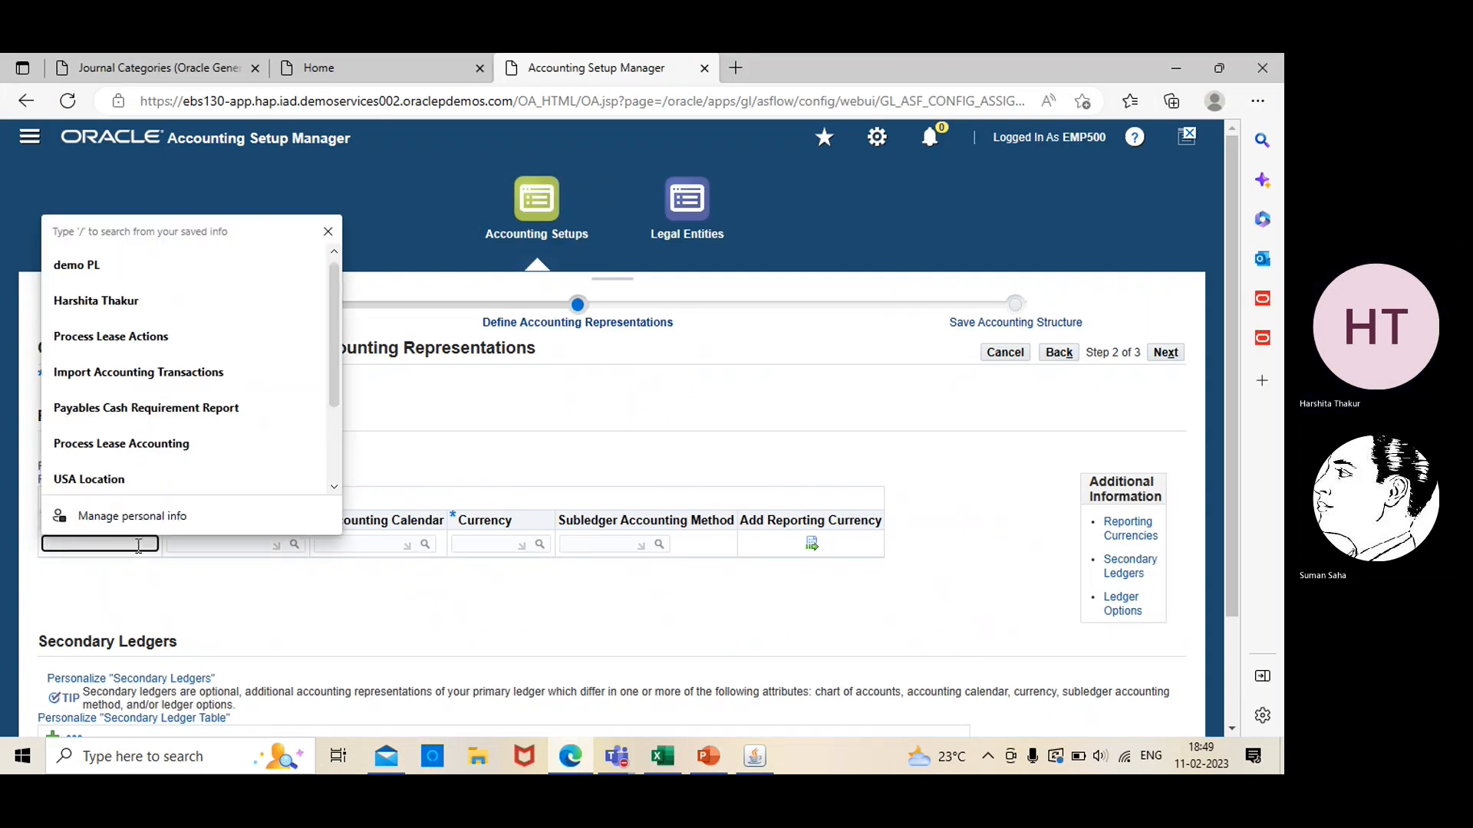
text(E)
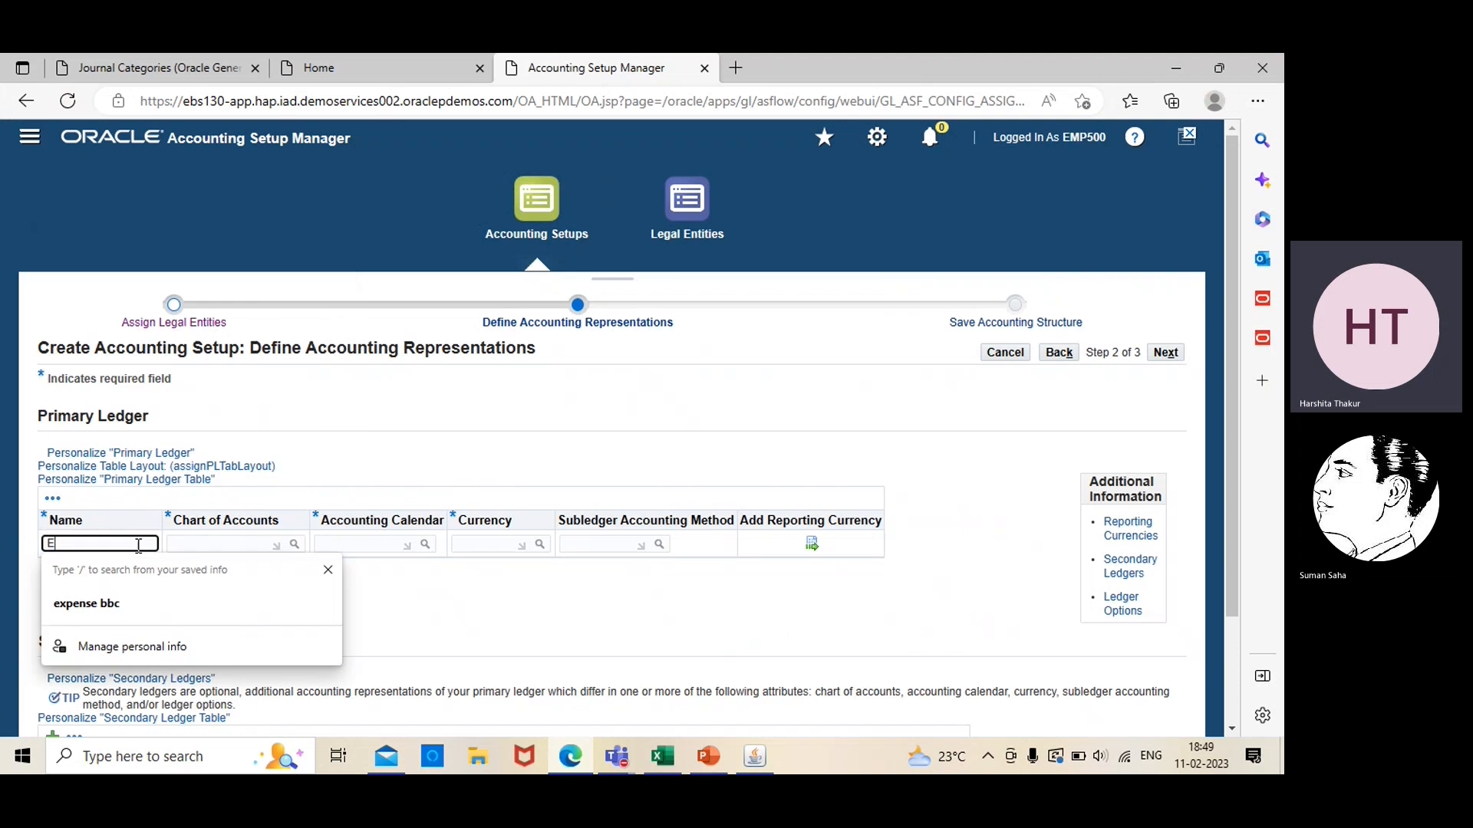
text(BS PL)
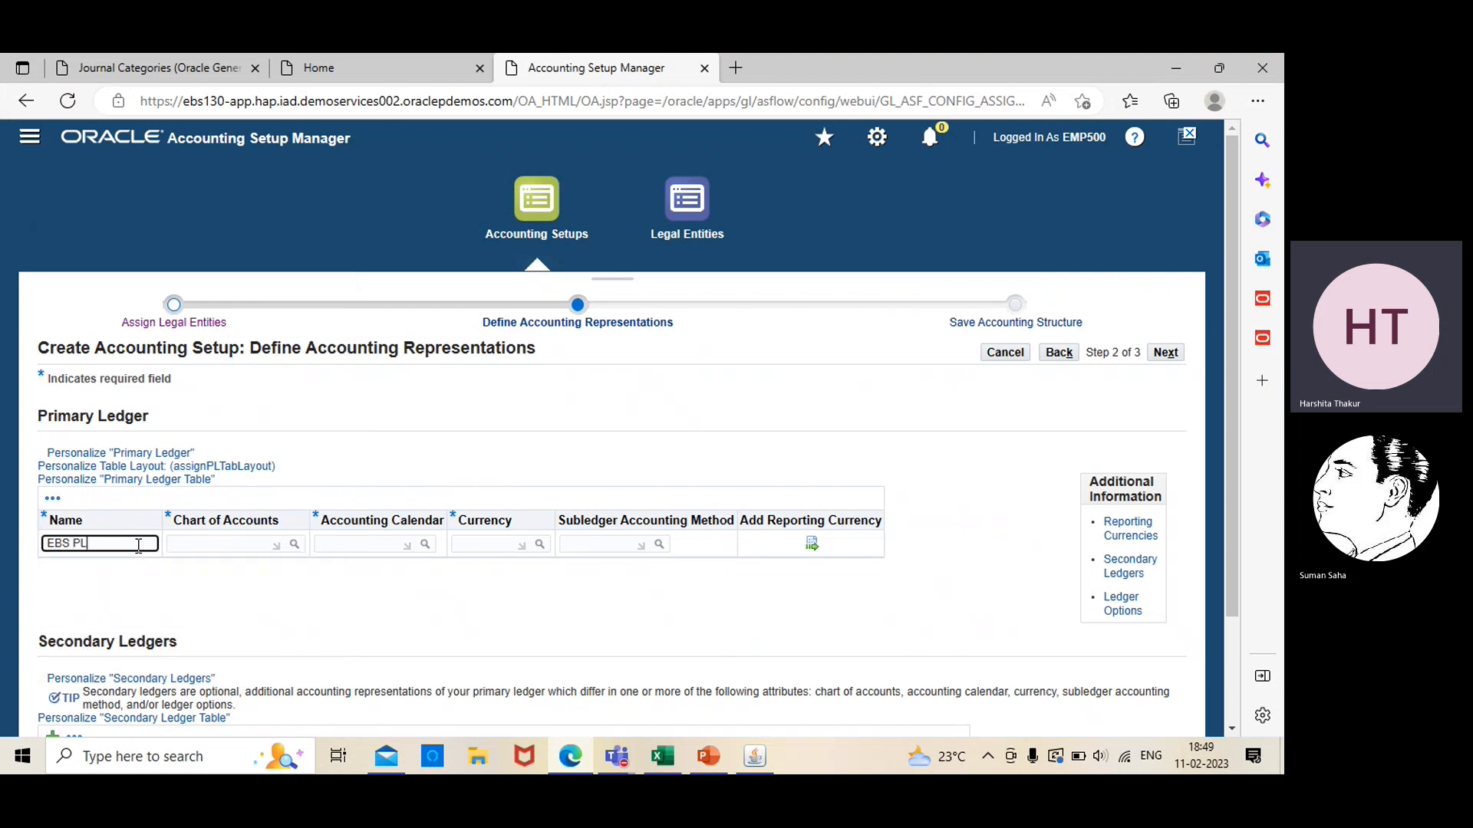
click(295, 546)
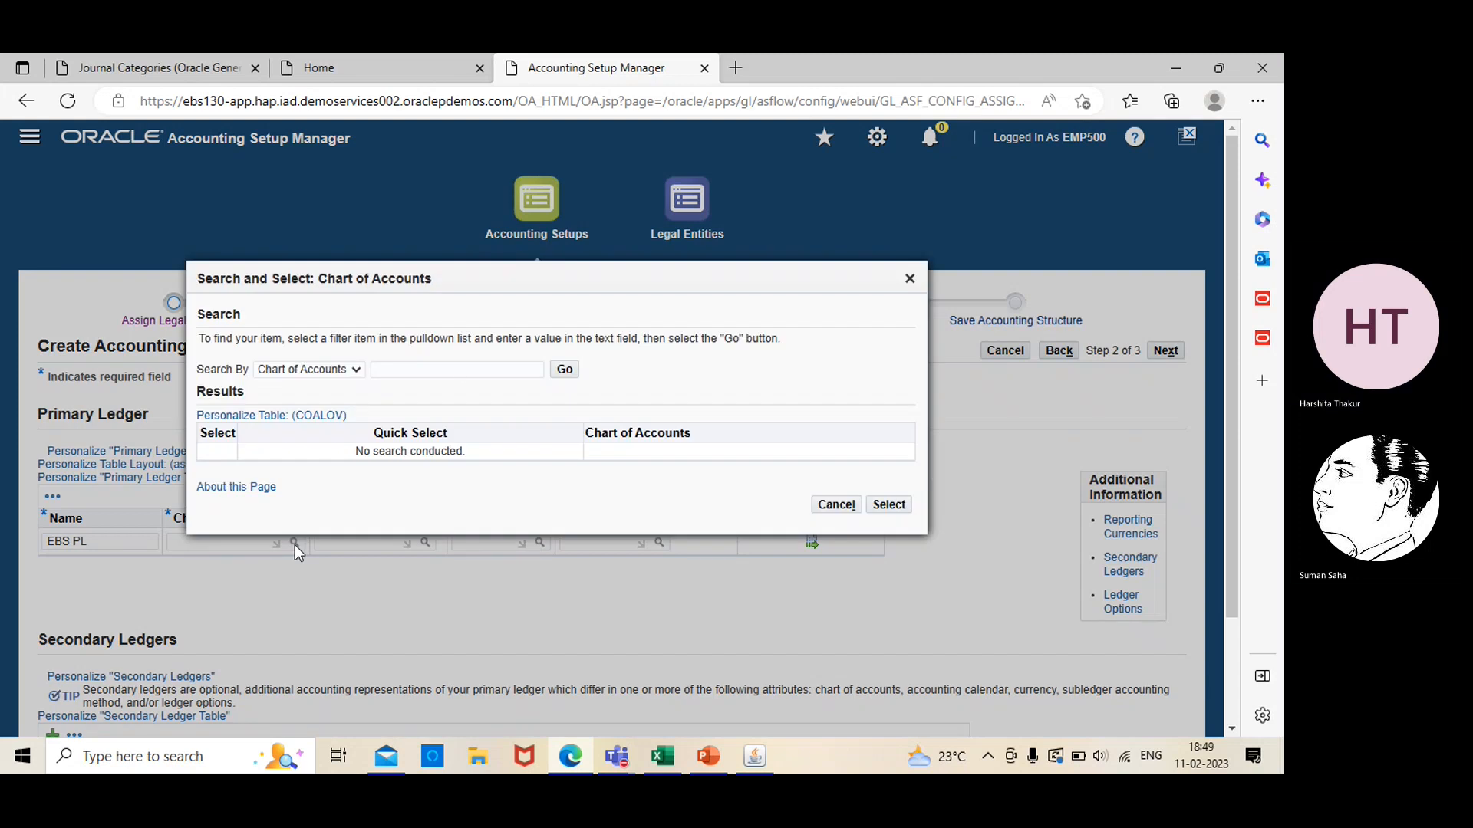
click(461, 369)
text(ebs)
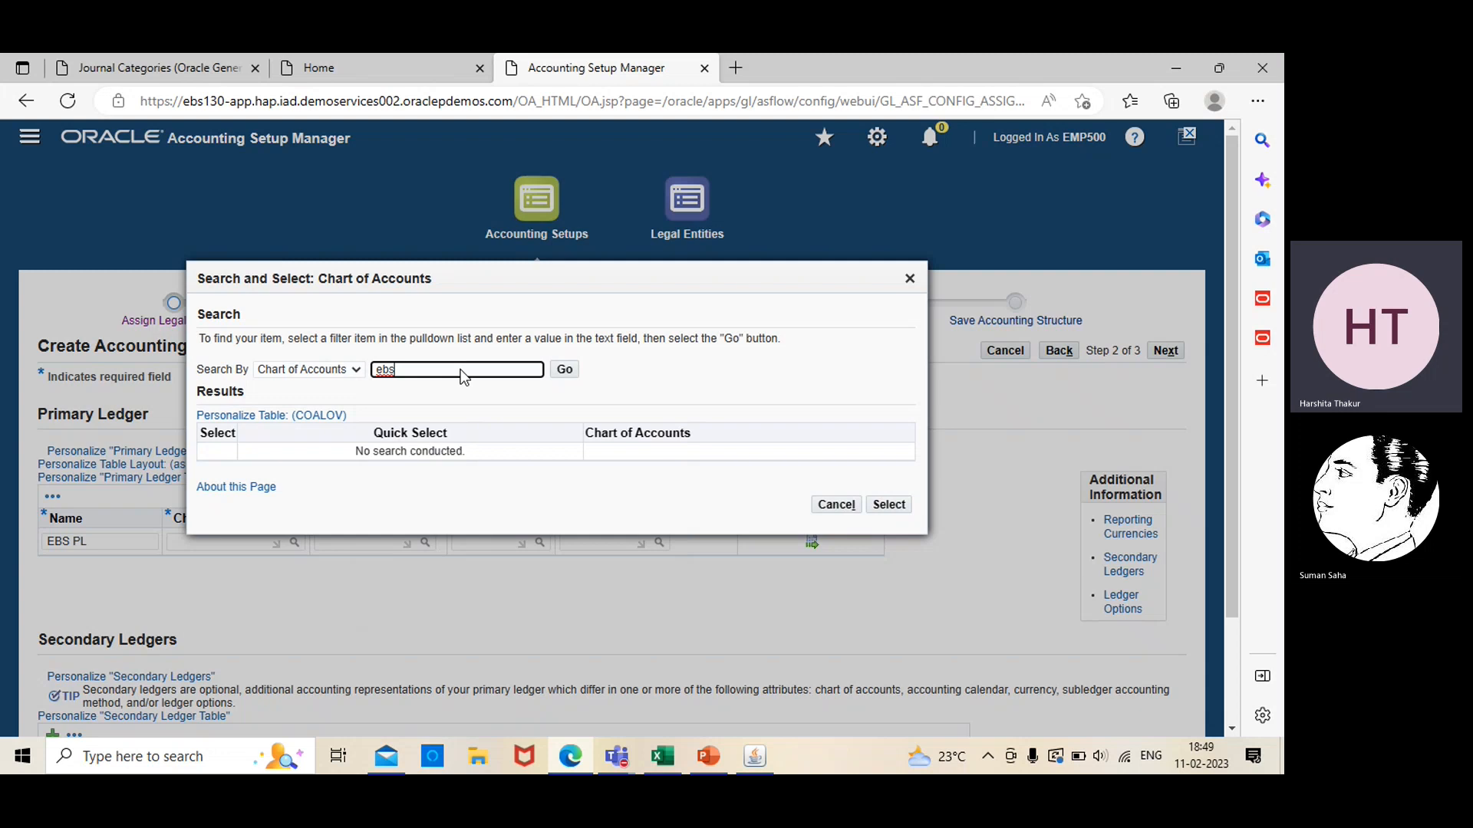
key(Return)
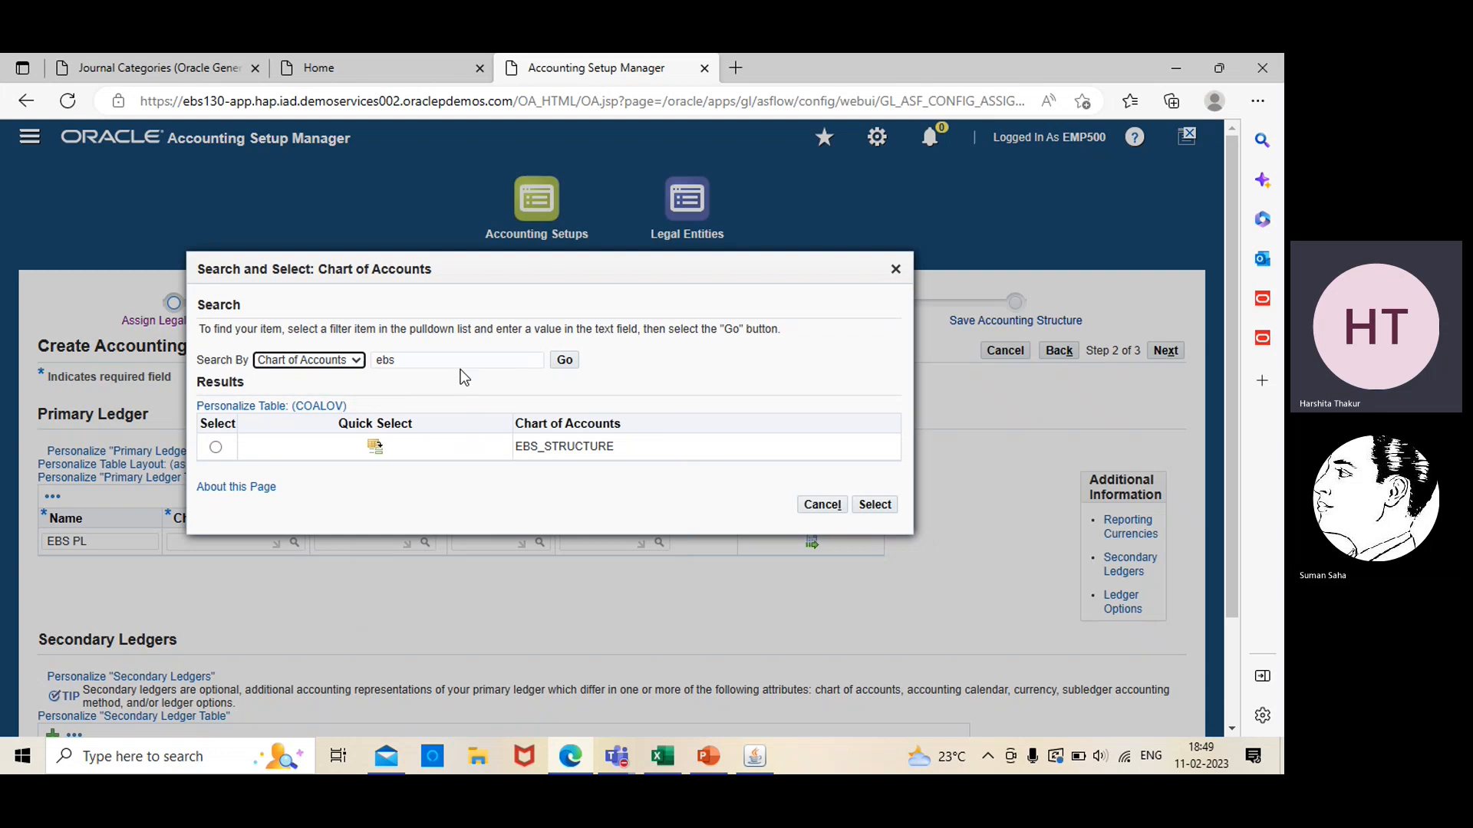
click(216, 449)
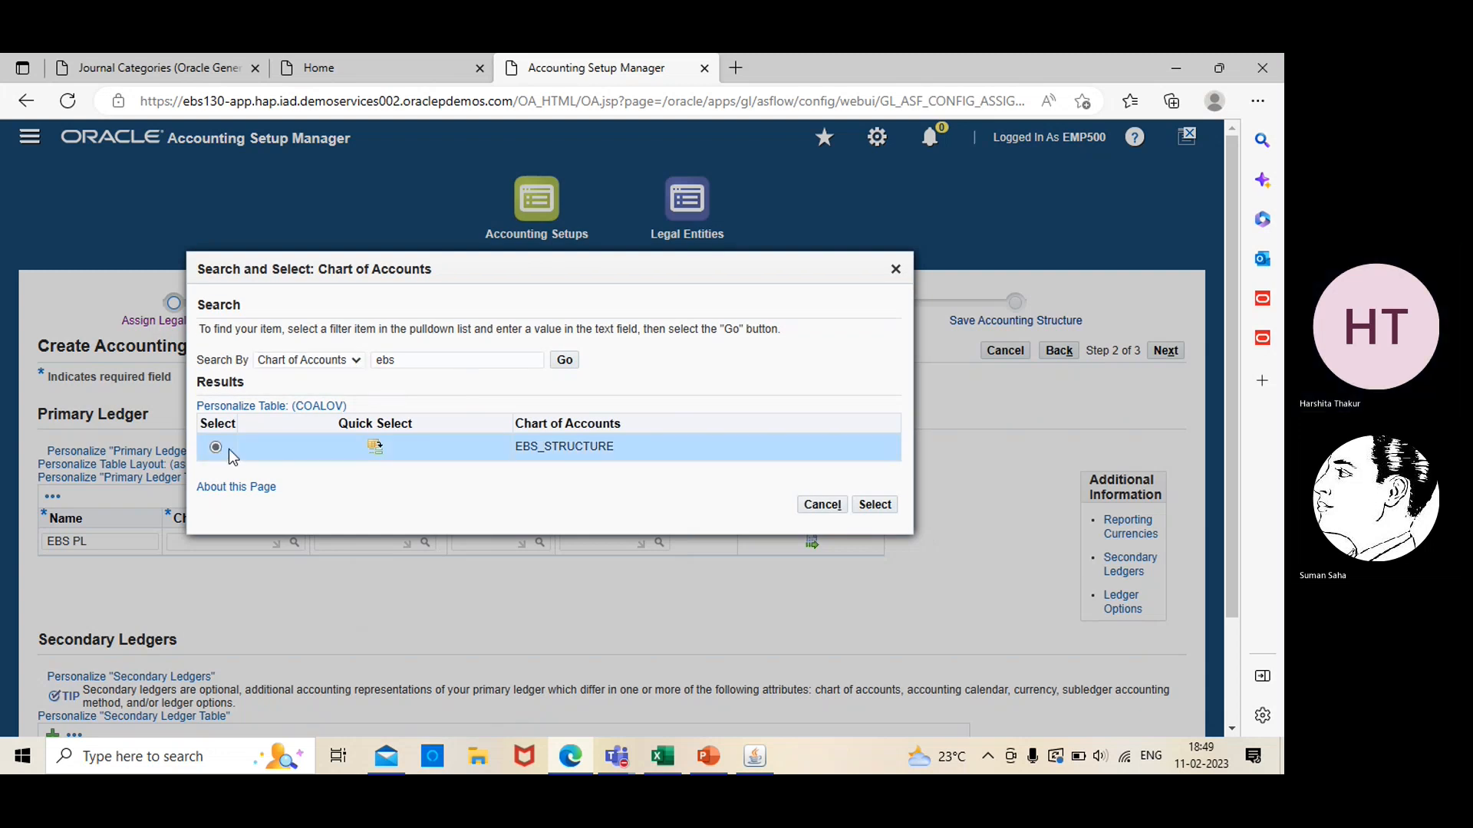
click(874, 505)
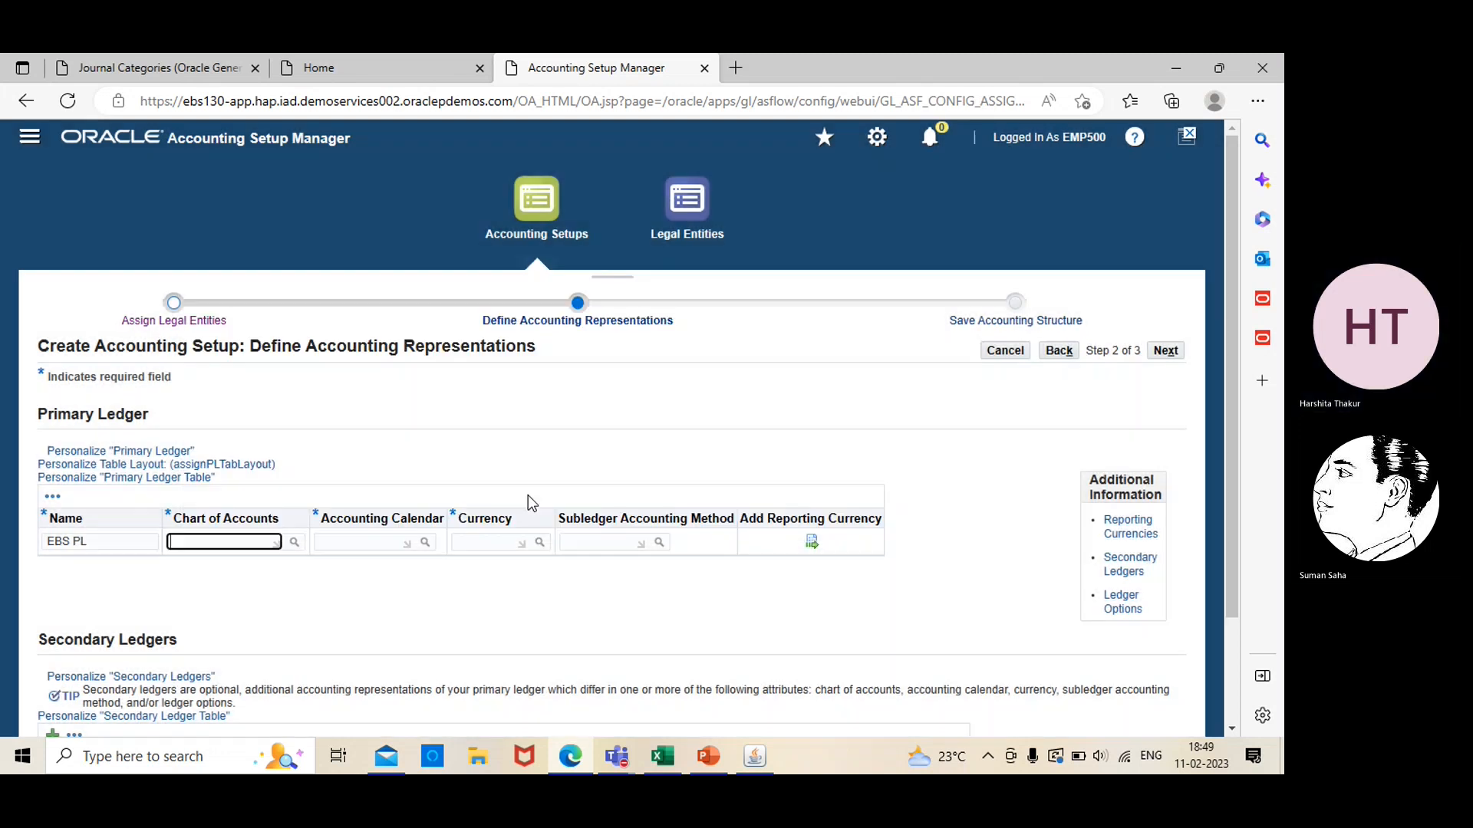
Search the accounting calendars for "ebs" and assign EBS calendar to the primary ledger
click(426, 544)
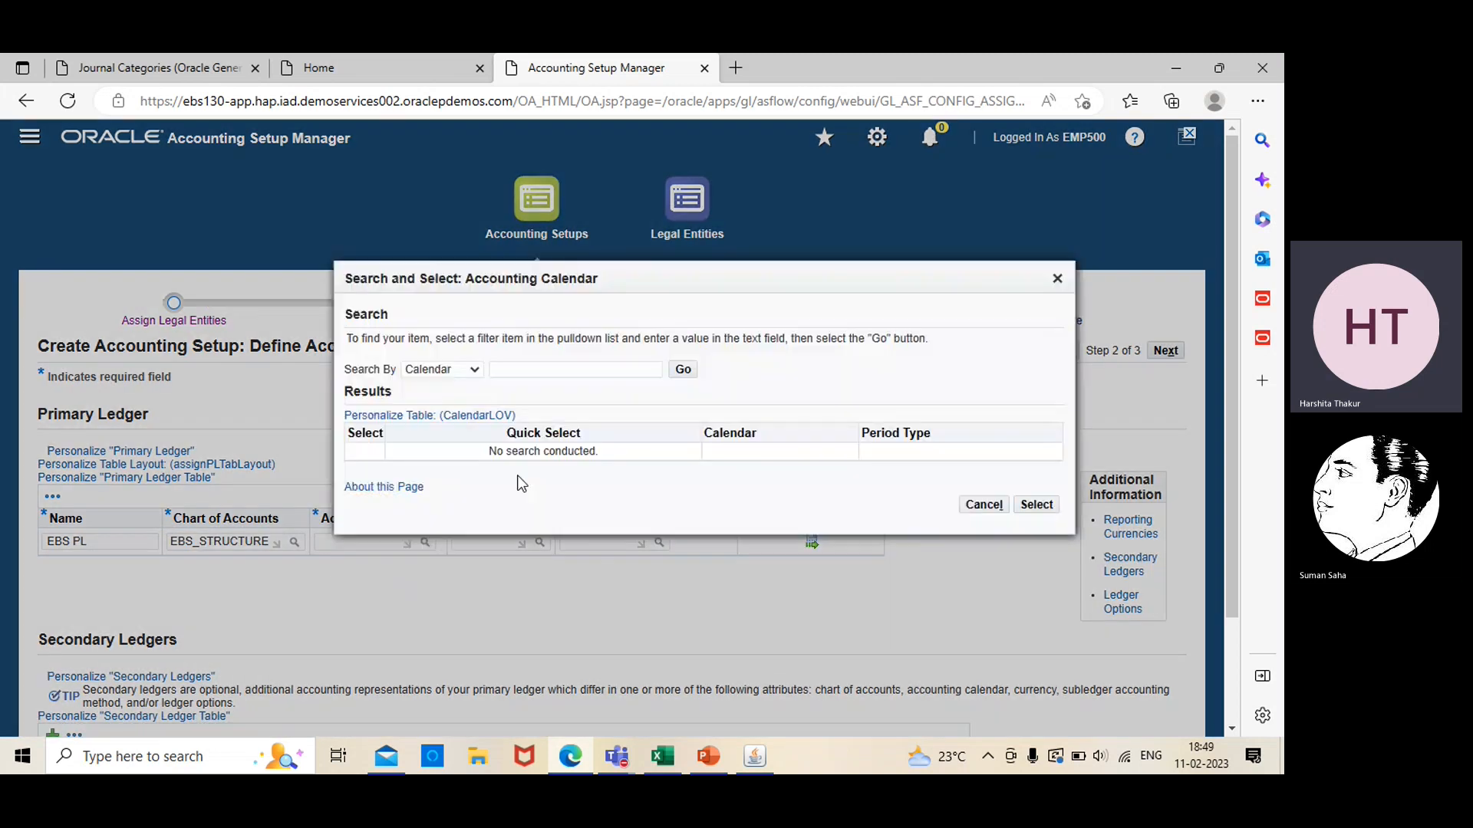
click(538, 365)
text(ebs)
key(Return)
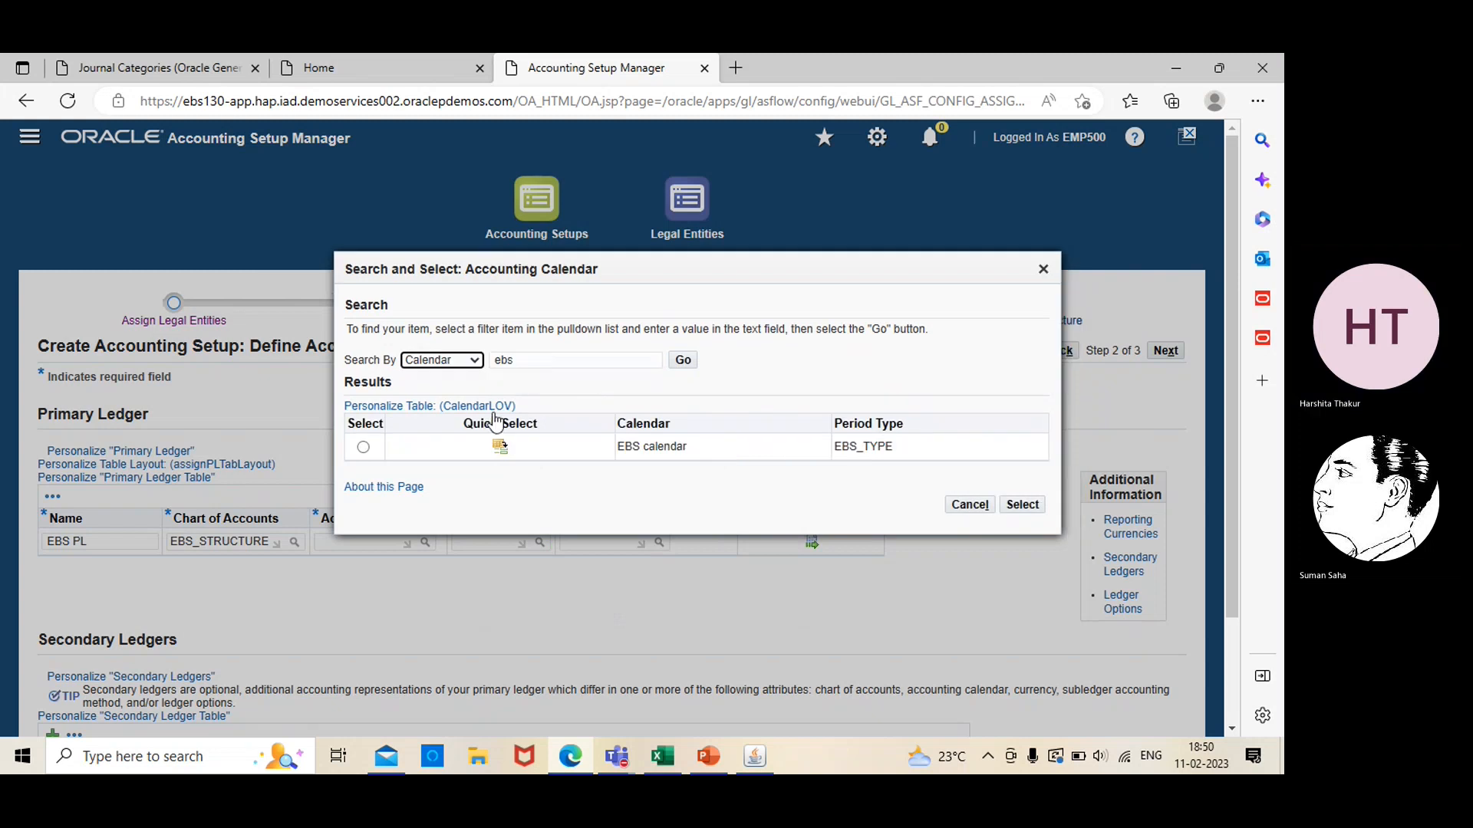
click(363, 447)
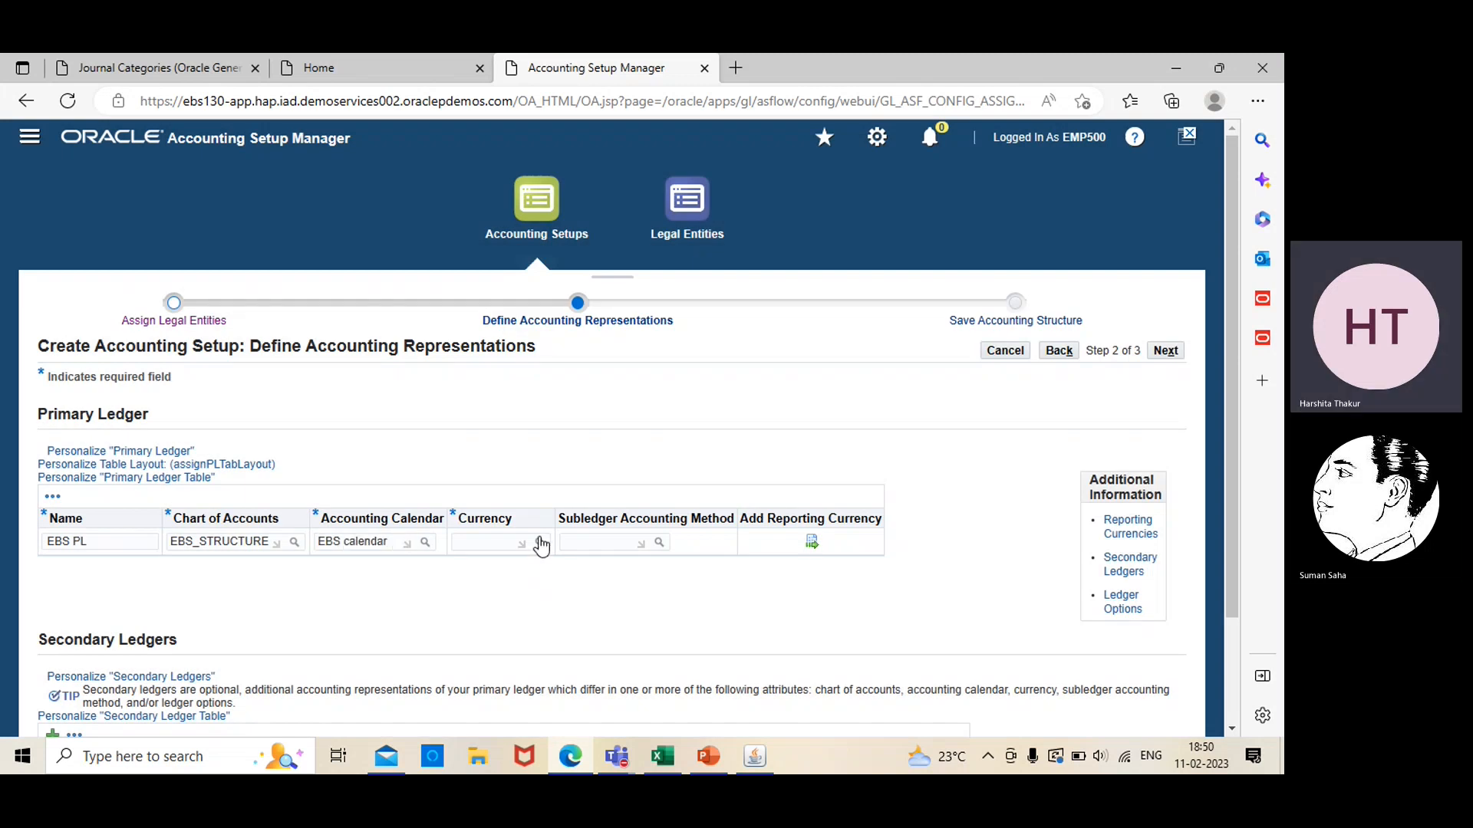
Search the currencies for "usd" and set the primary ledger's currency to USD
click(540, 544)
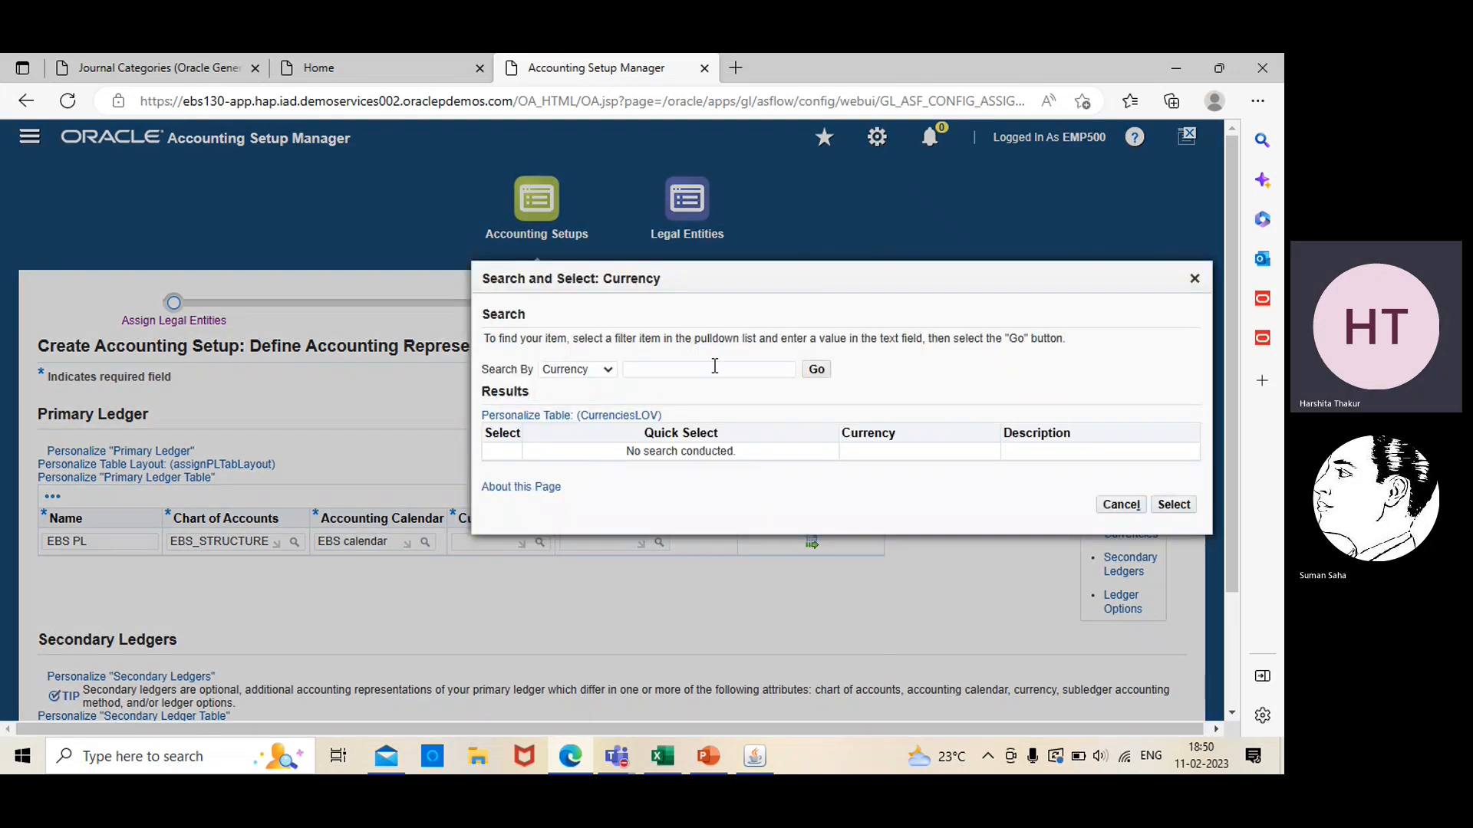
click(714, 369)
text(usd)
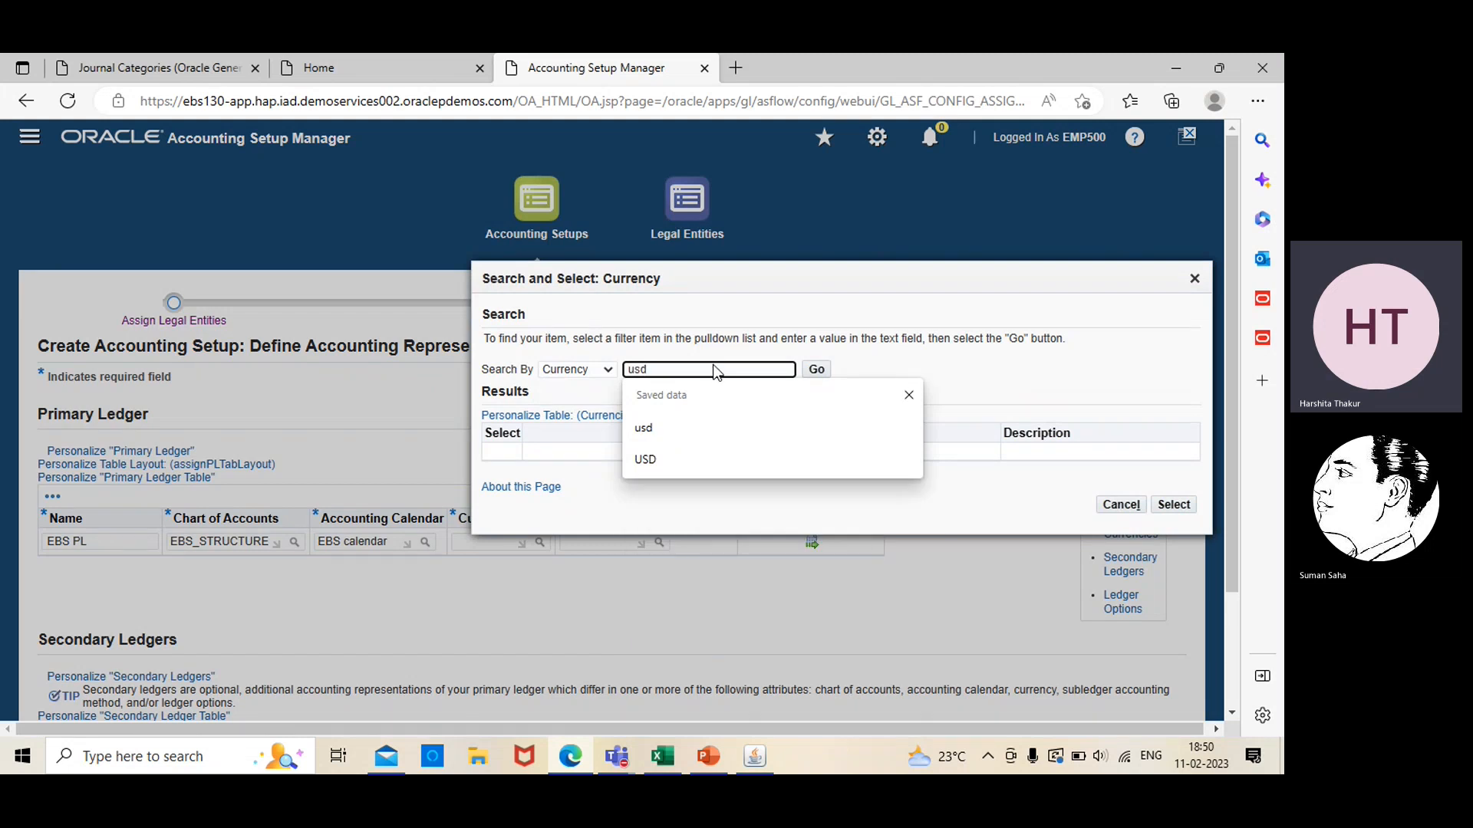
key(Return)
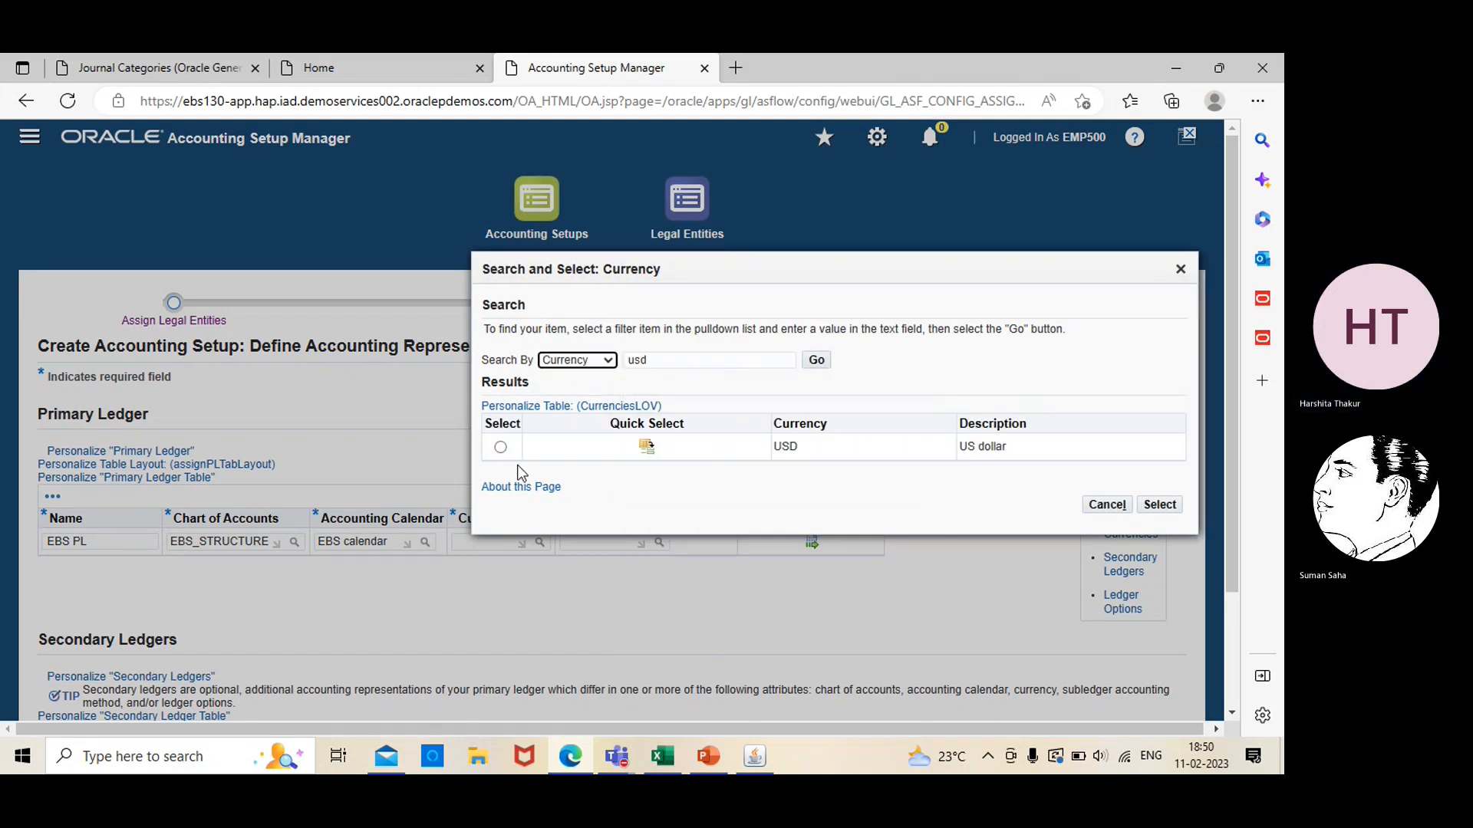
click(500, 447)
click(1161, 514)
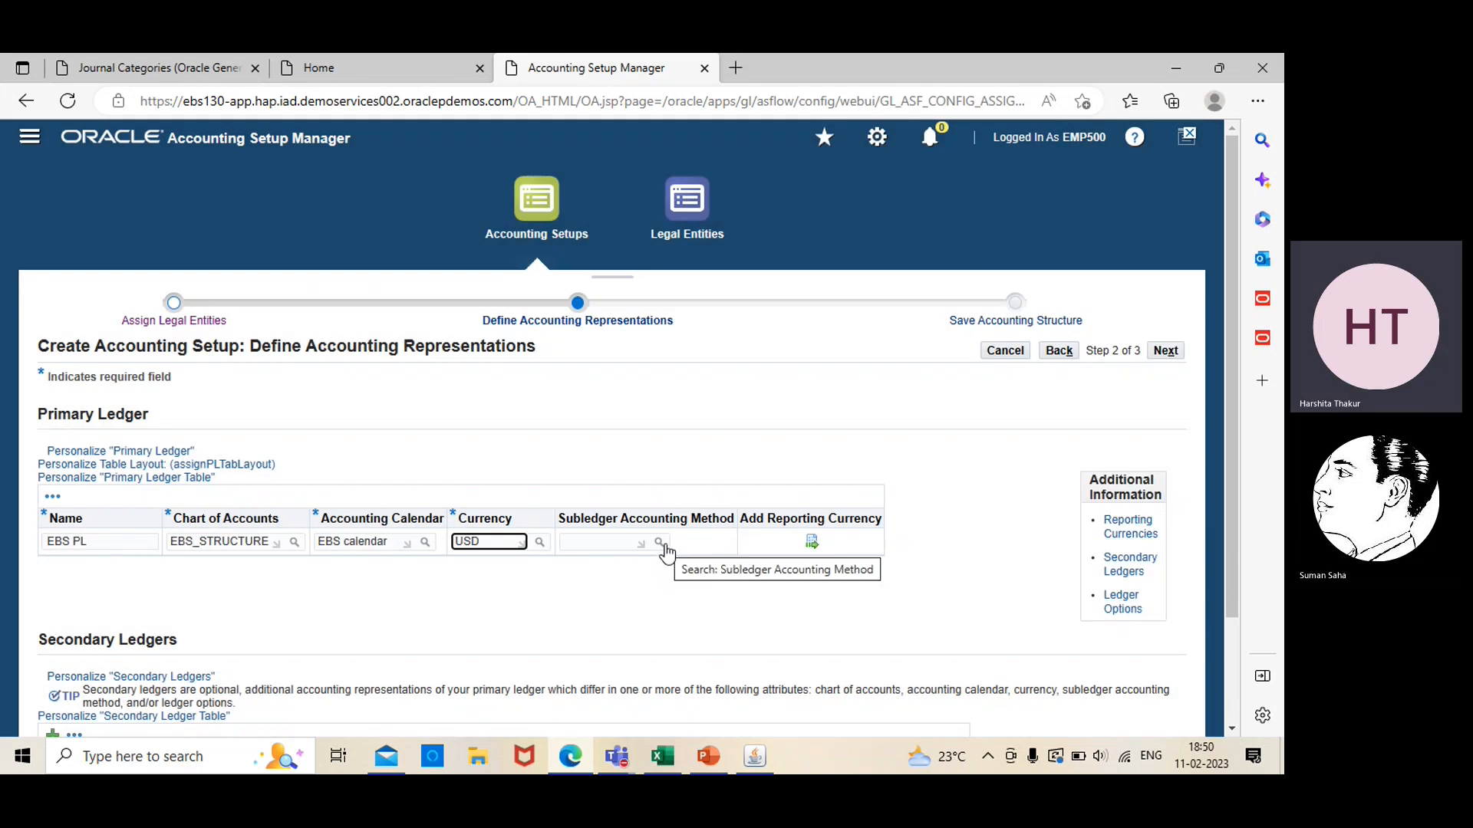
Search the subledger accounting methods for "standard" and assign Standard Accrual to the primary ledger
click(658, 543)
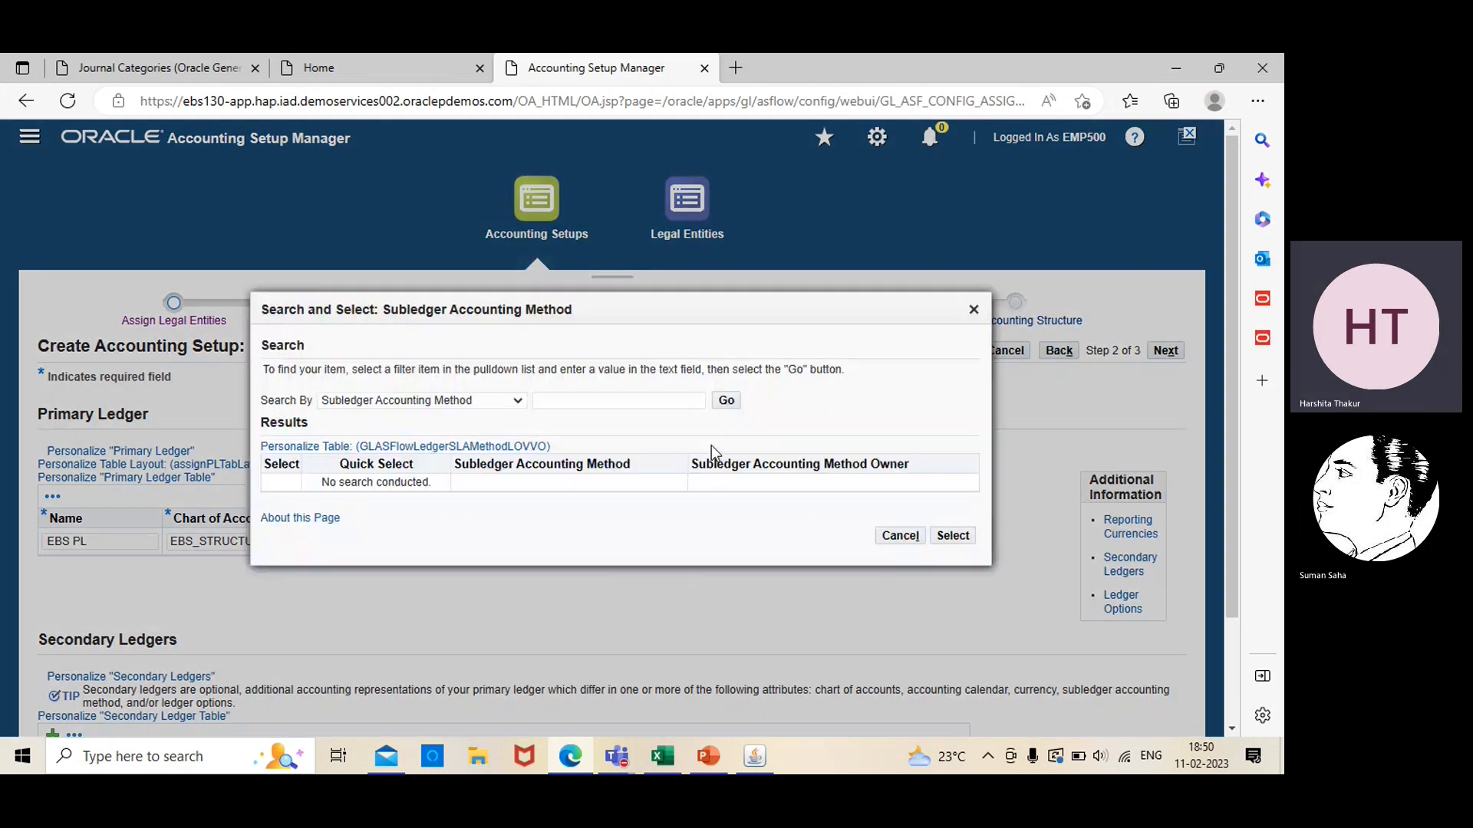
click(671, 400)
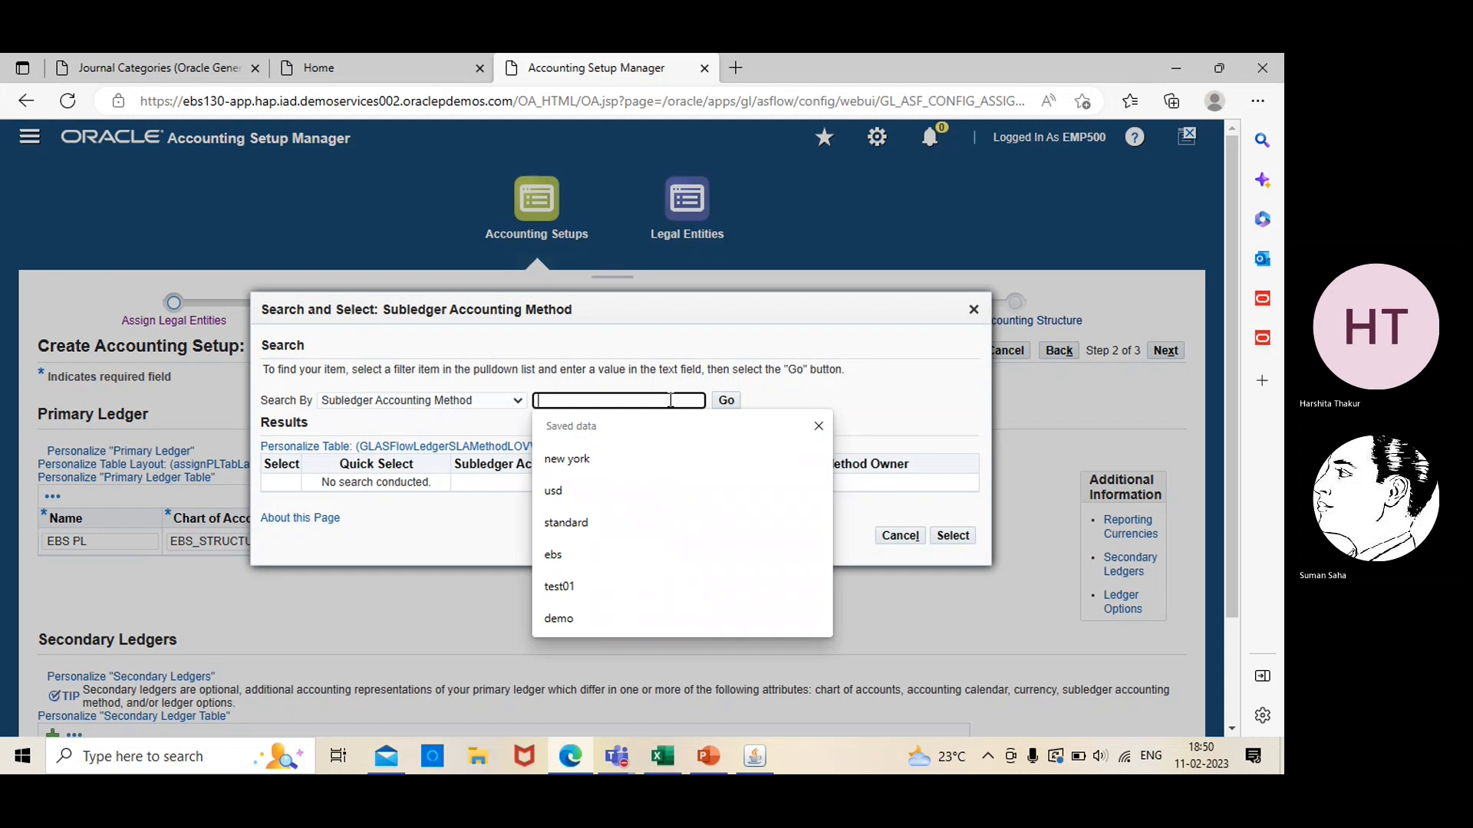
text(standard)
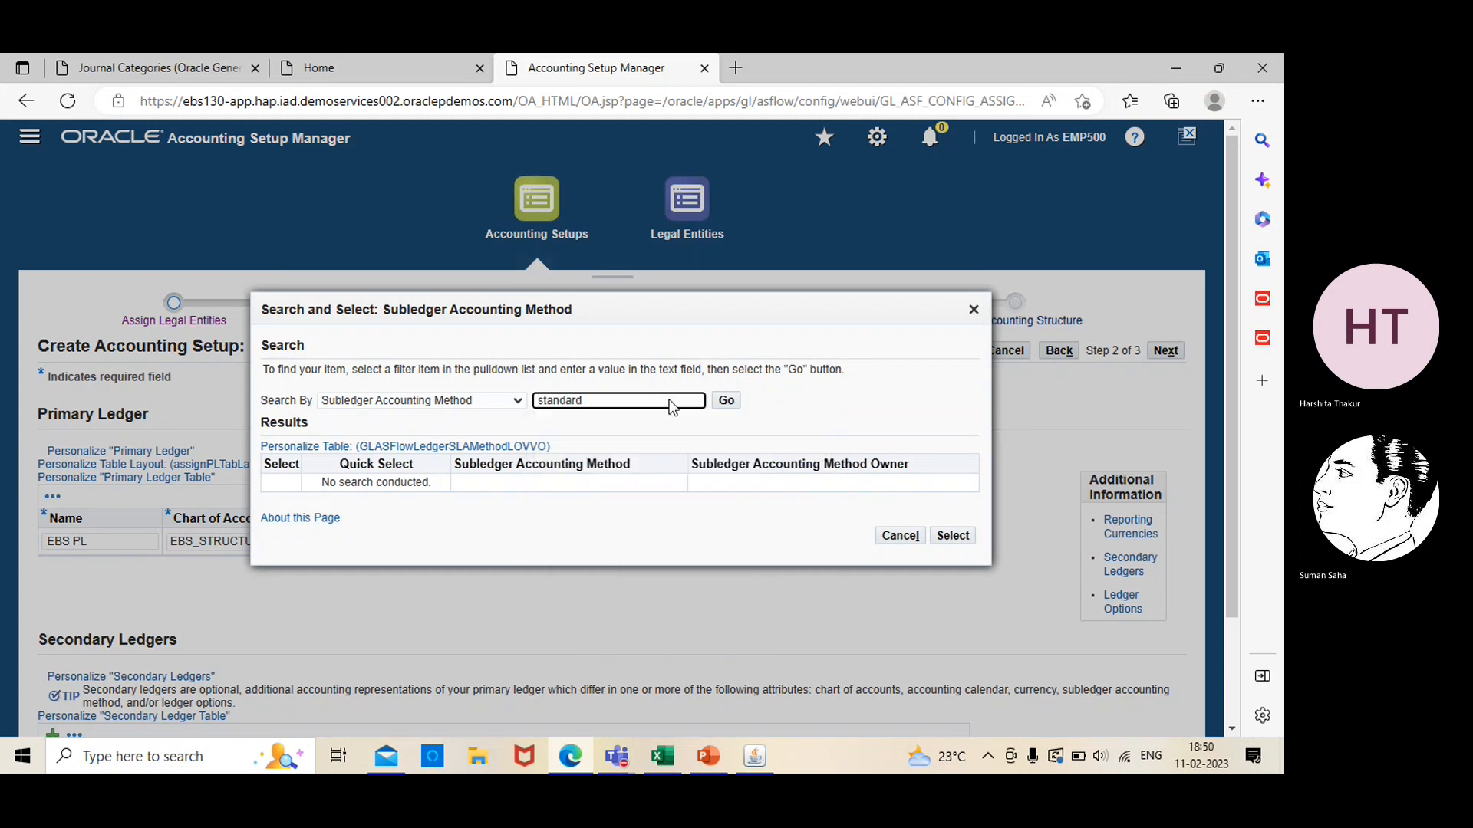
key(Return)
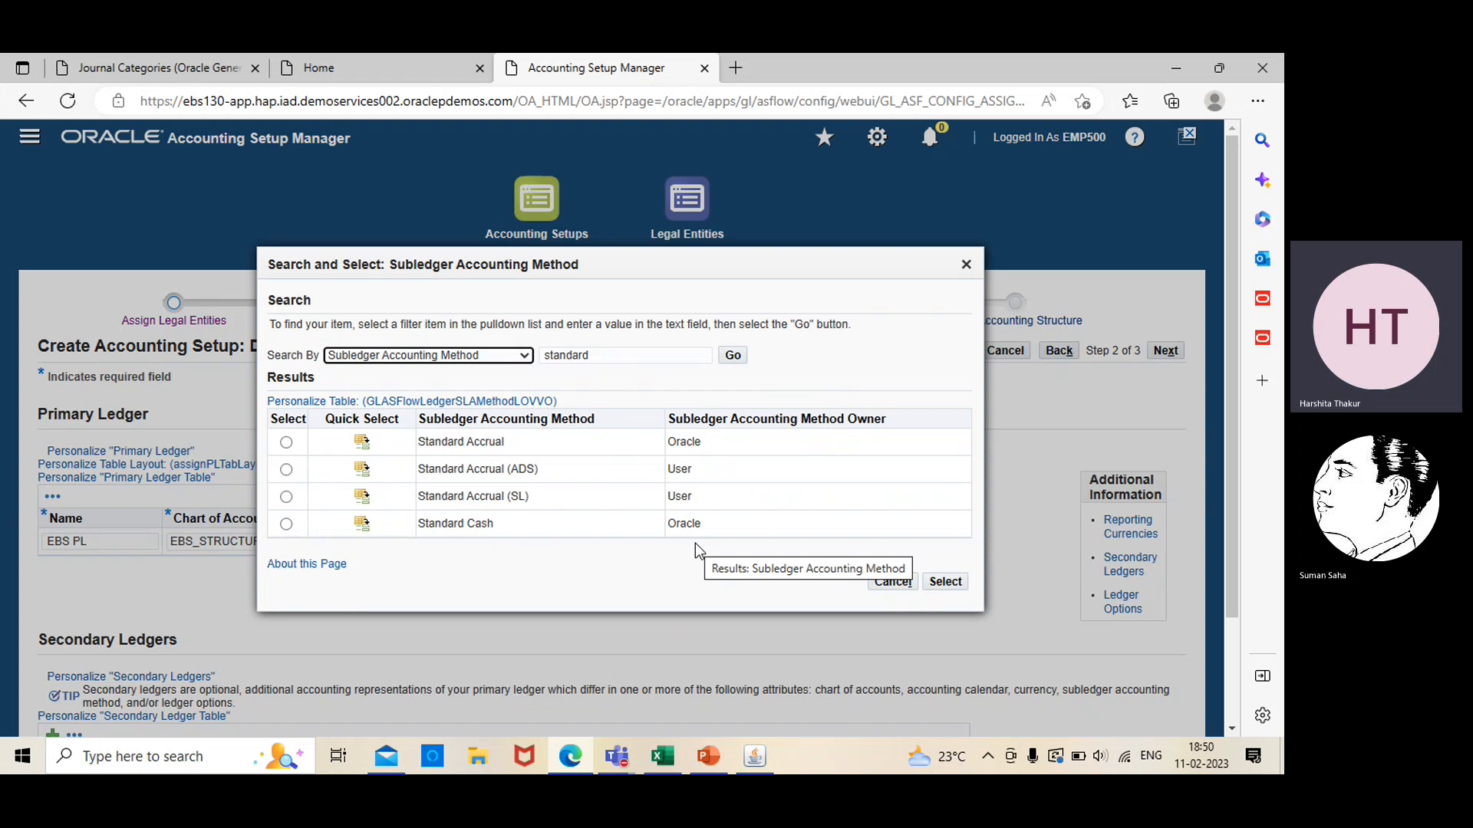
click(286, 442)
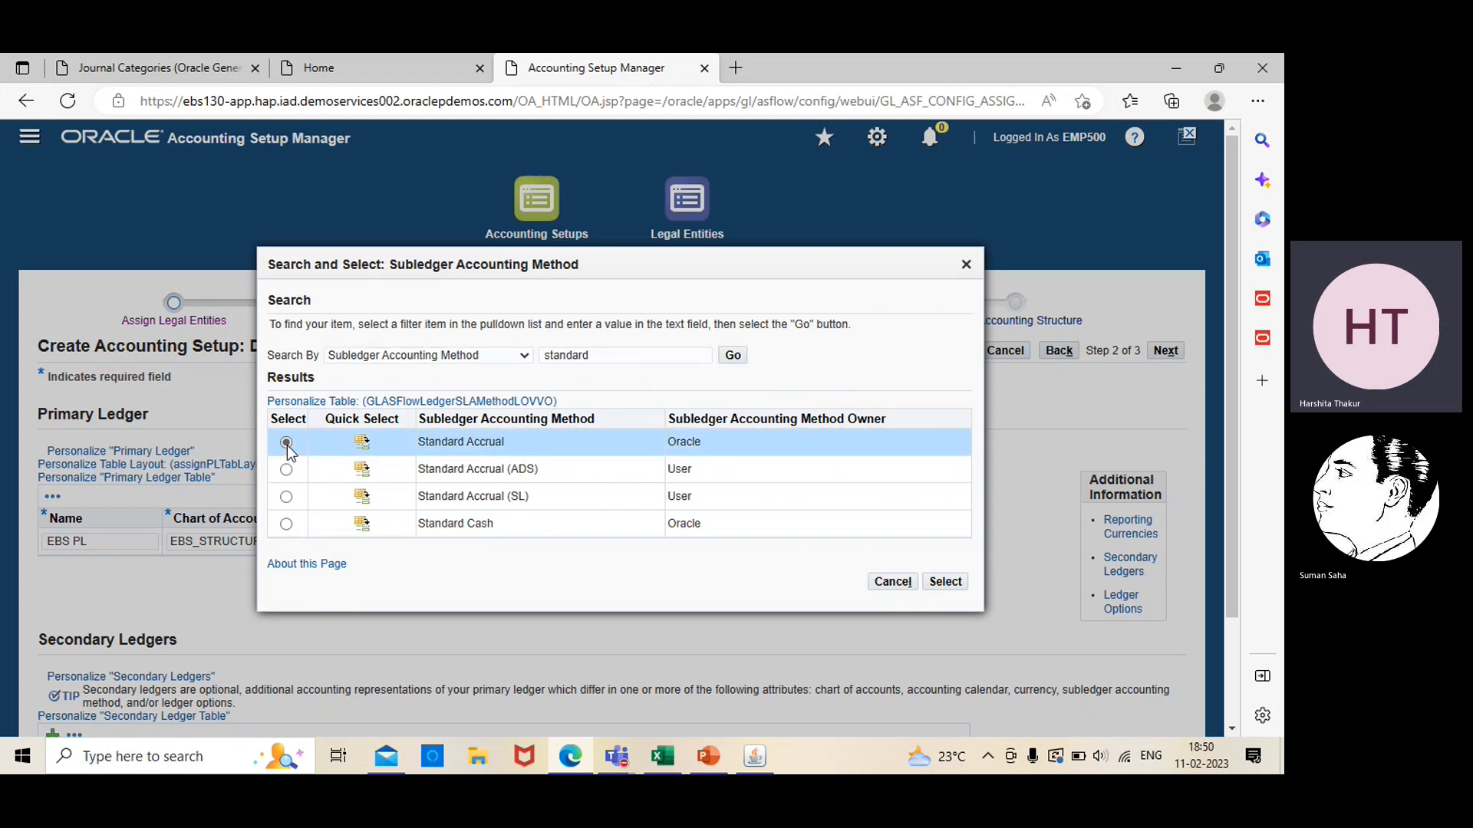
click(945, 581)
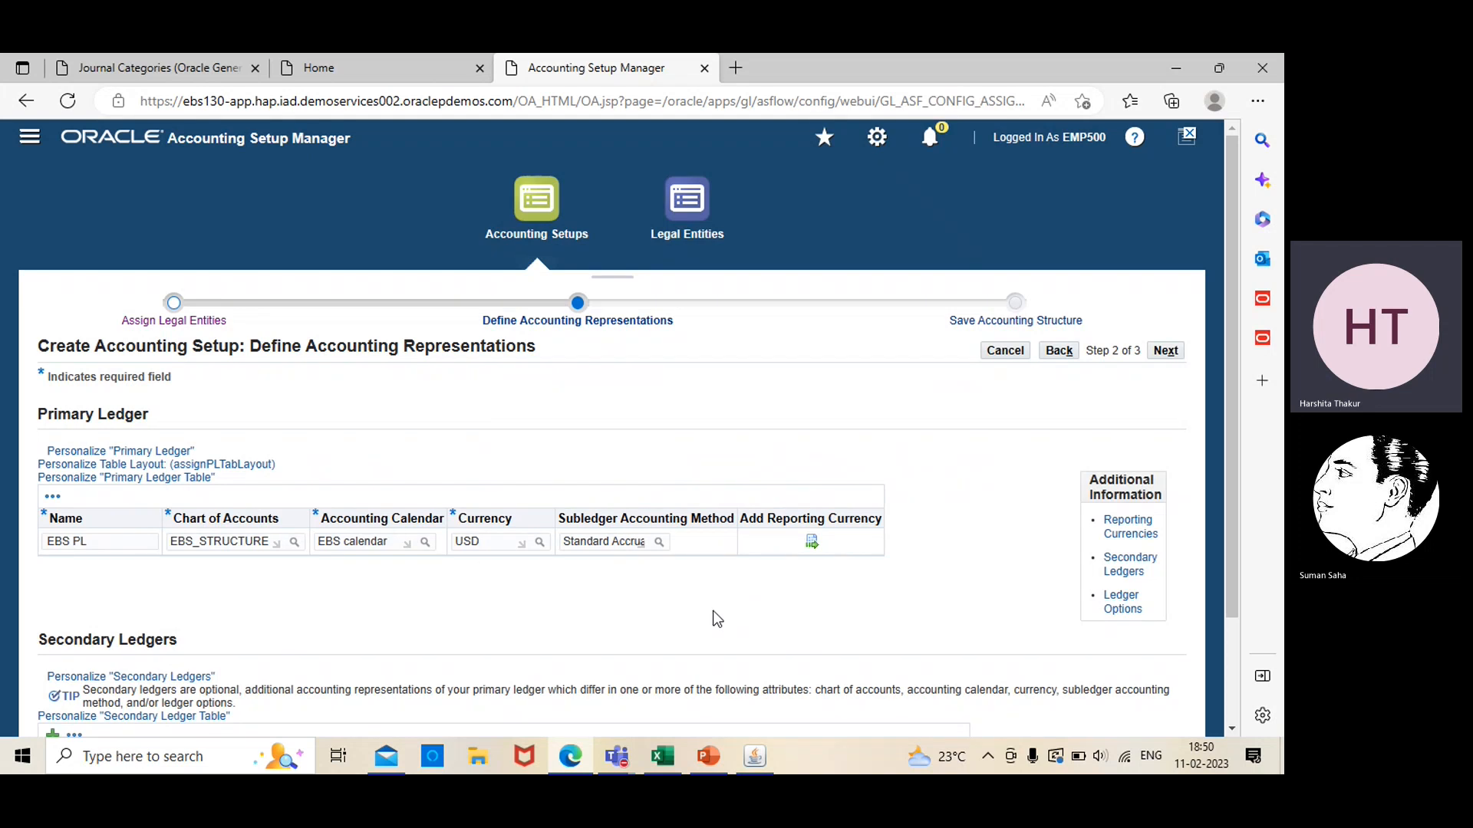
Review and save the accounting structure for EBS PL, and proceed to define its accounting options
click(1178, 352)
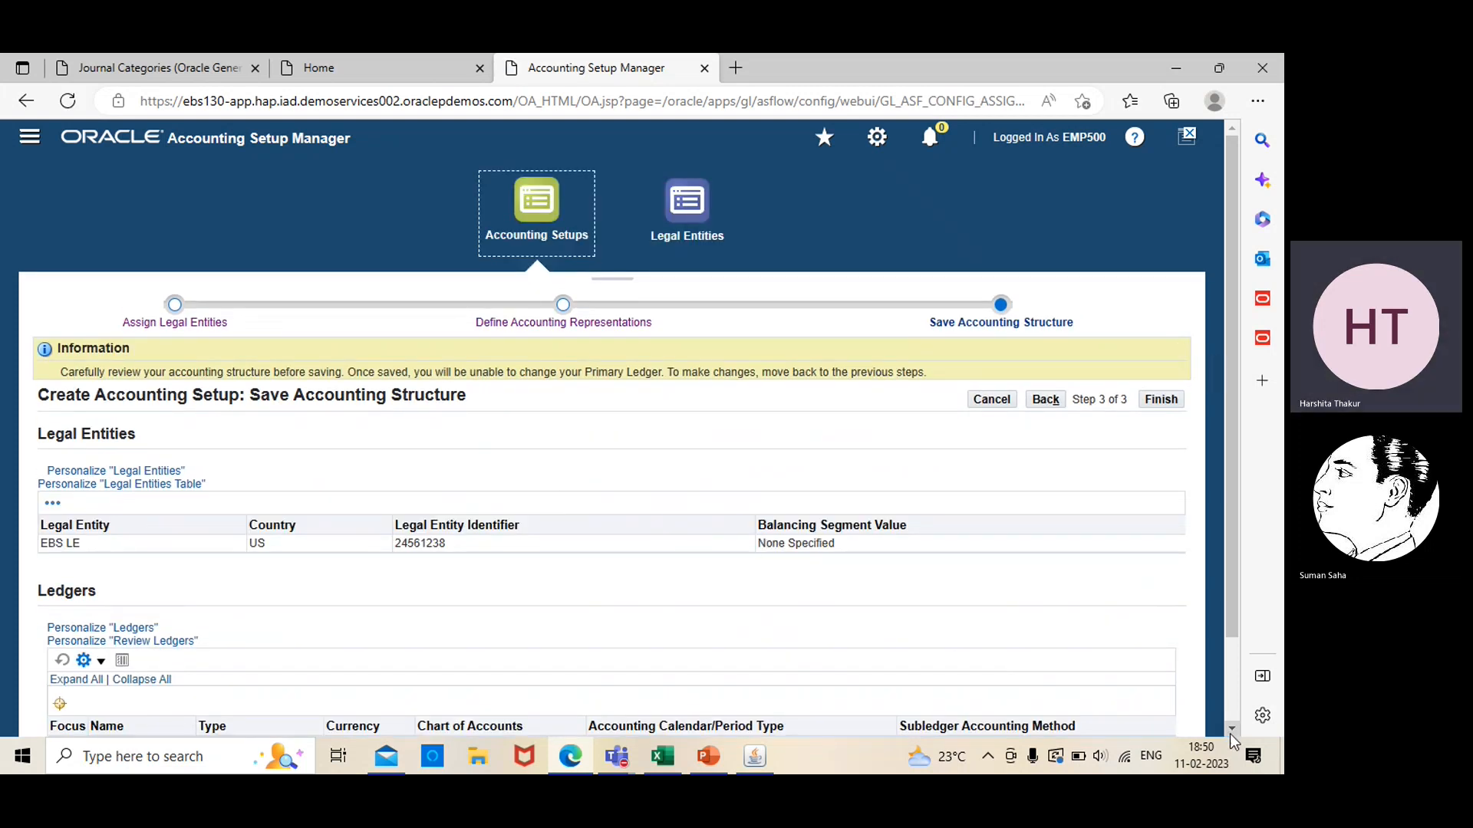
scroll(1230, 734, down, 2)
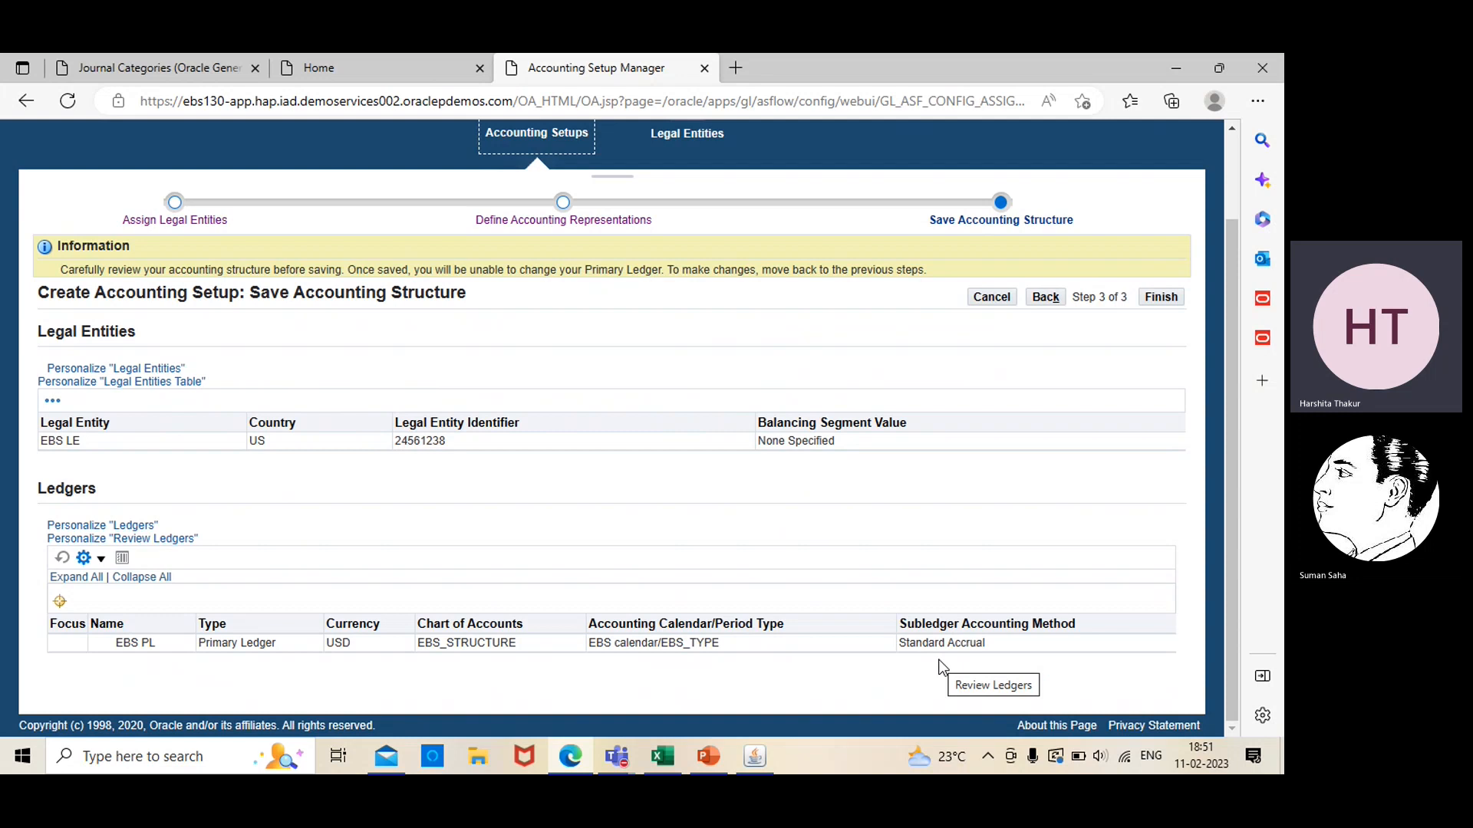
click(1160, 298)
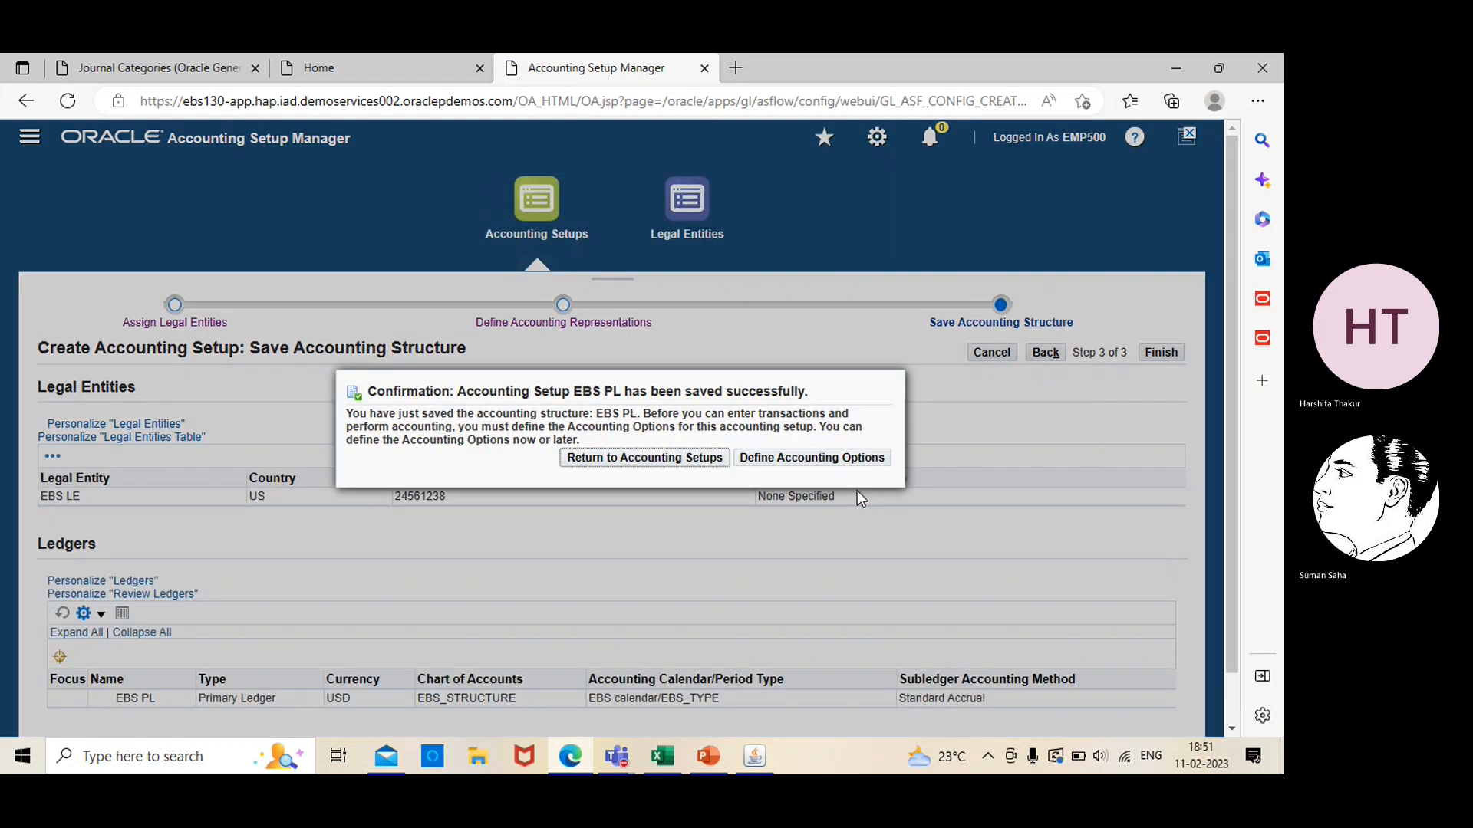
click(796, 459)
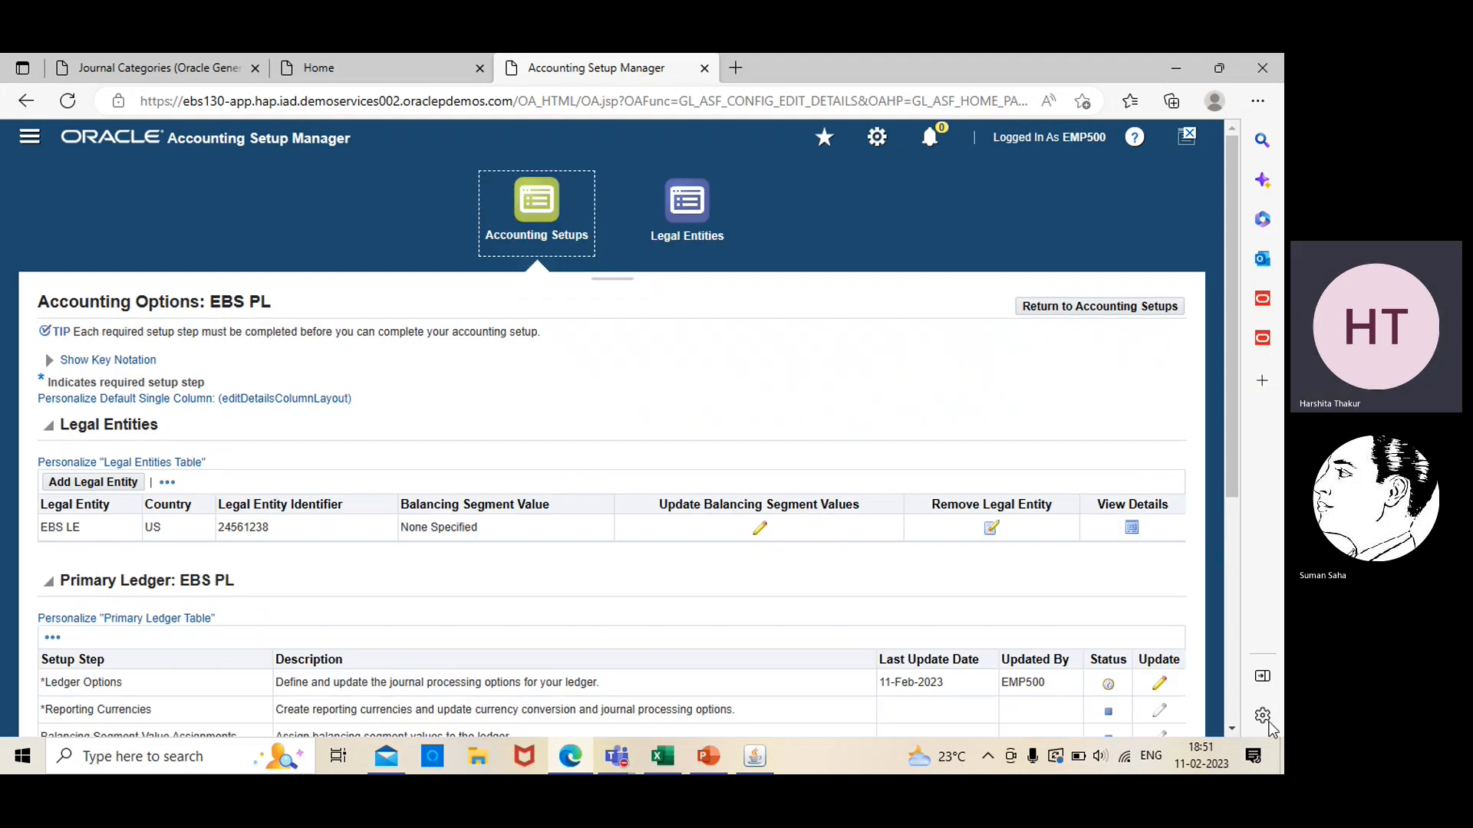
Examine the EBS PL accounting options, including the legal entity, the primary ledger's setup steps with their statuses, and the secondary ledgers
click(1232, 729)
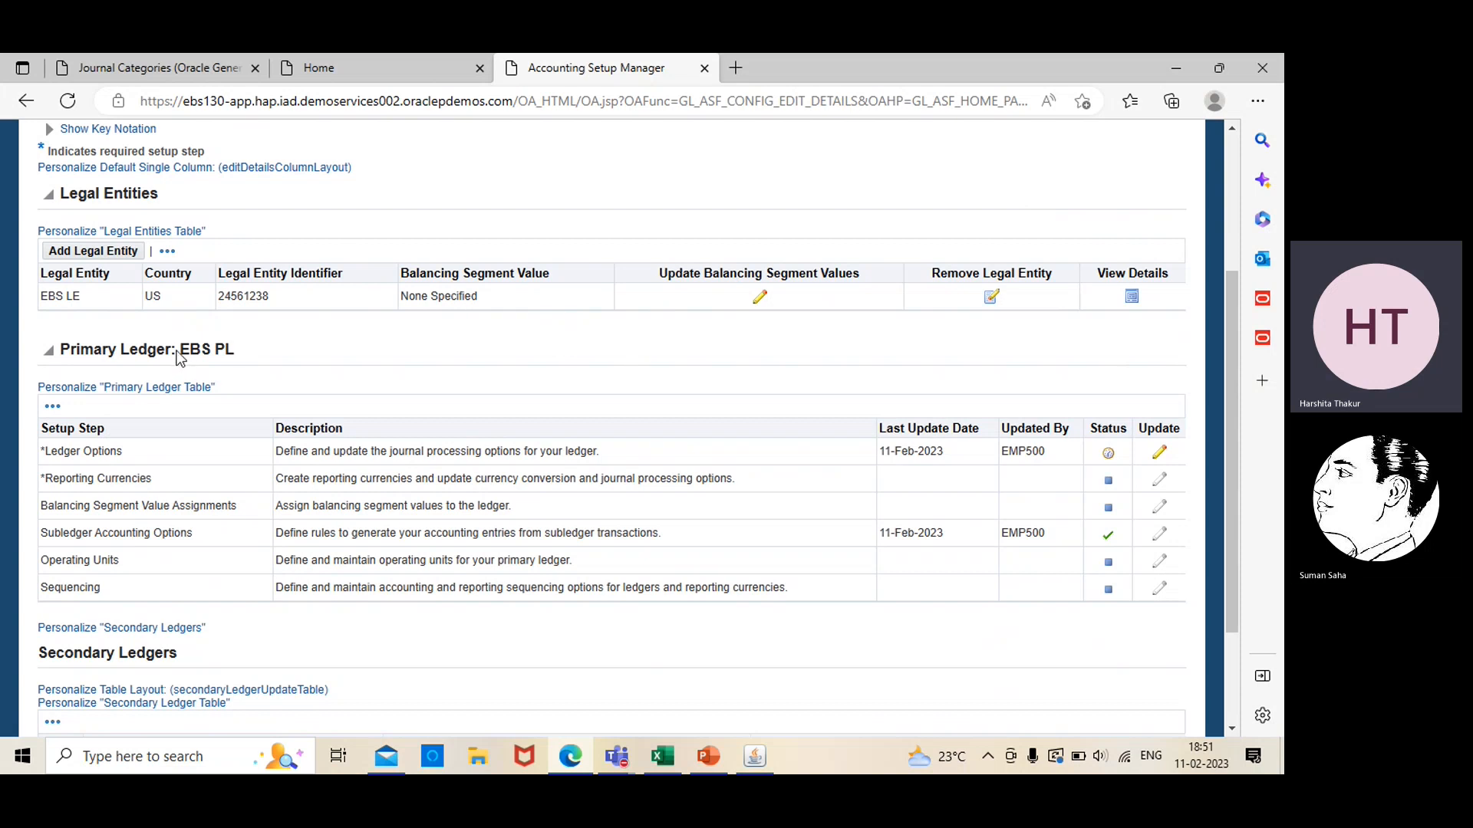
drag(179, 357, 61, 352)
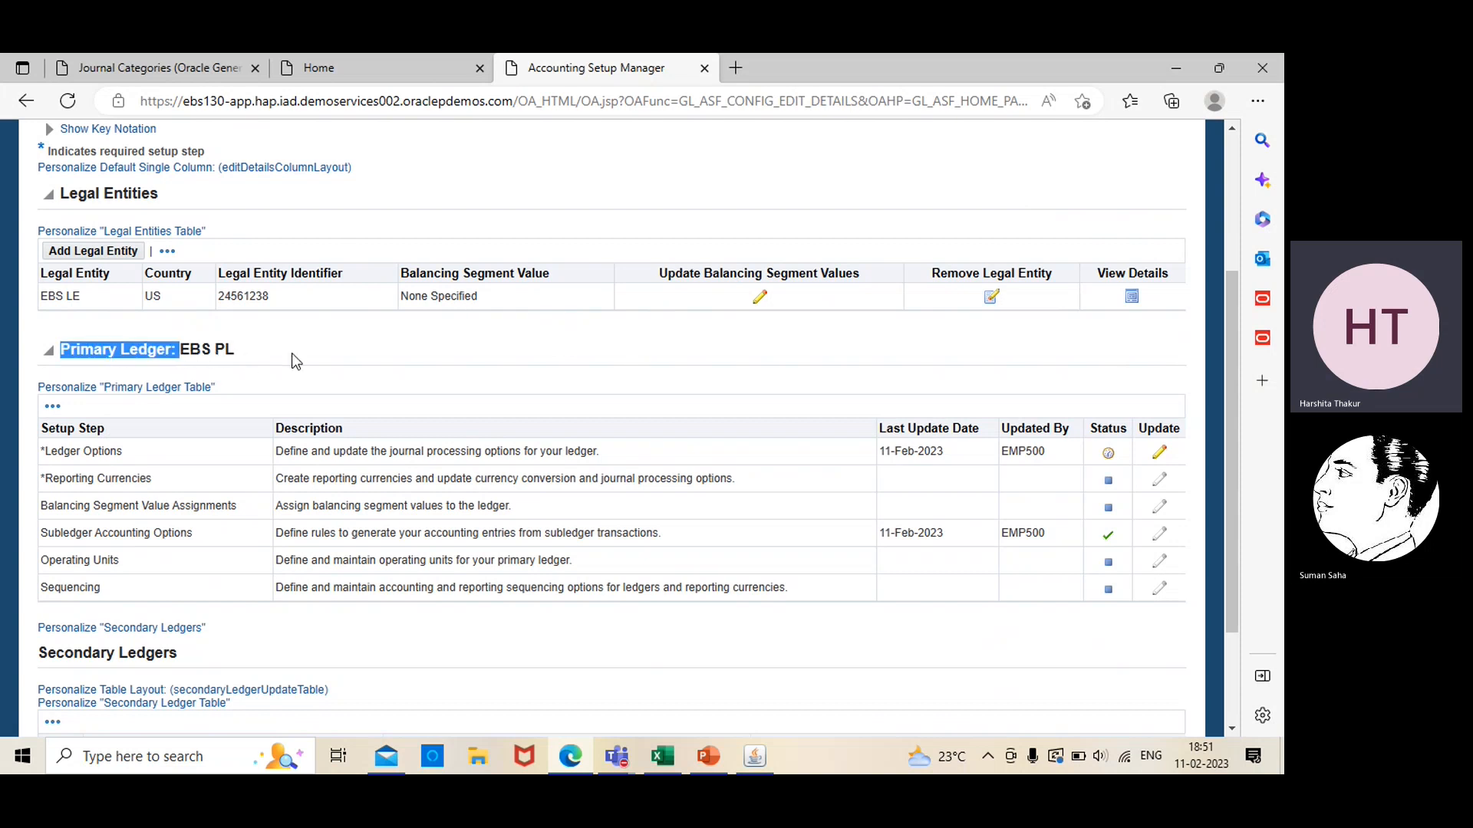
click(256, 354)
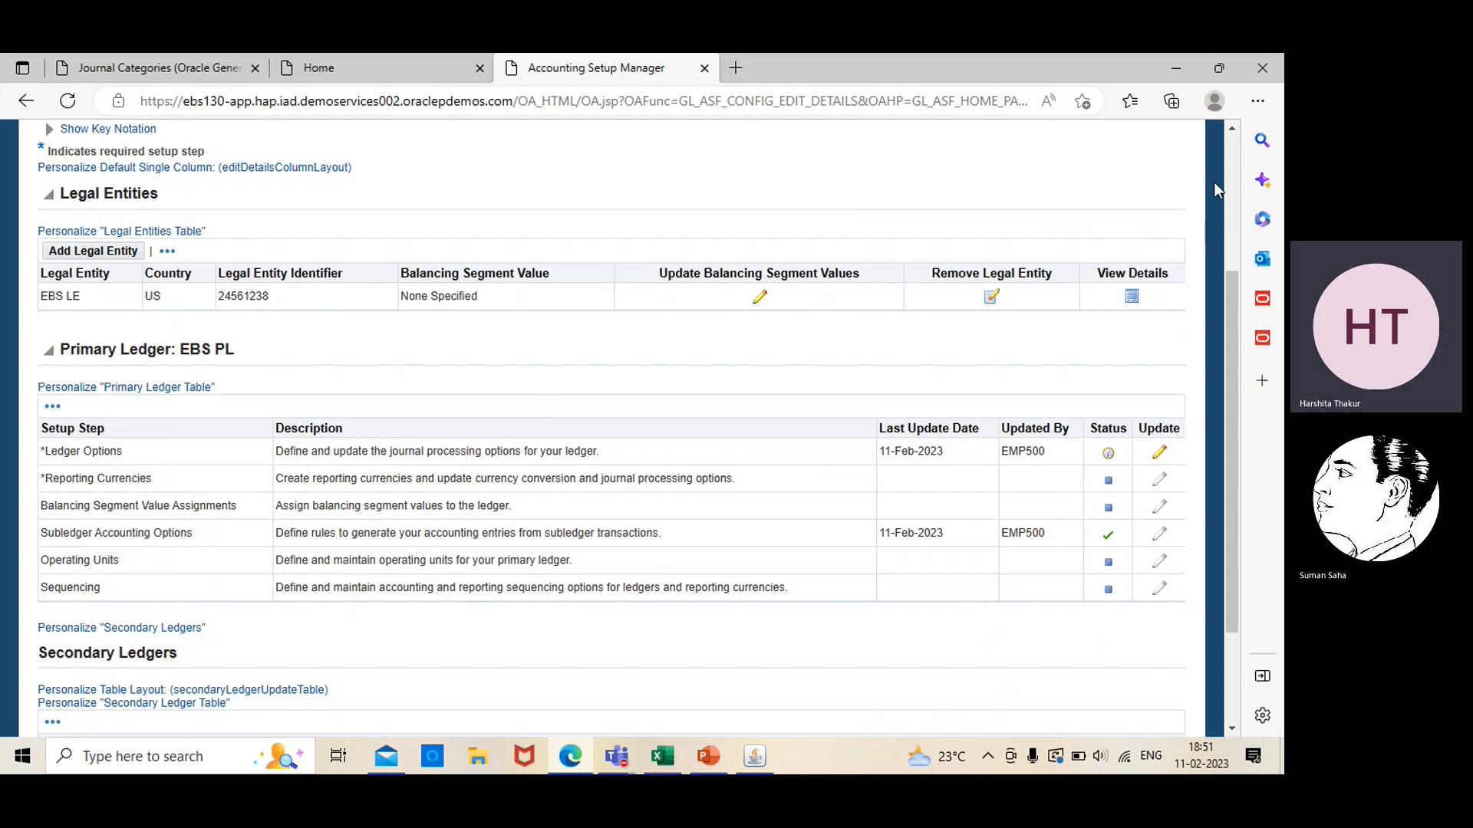
scroll(1228, 159, up, 3)
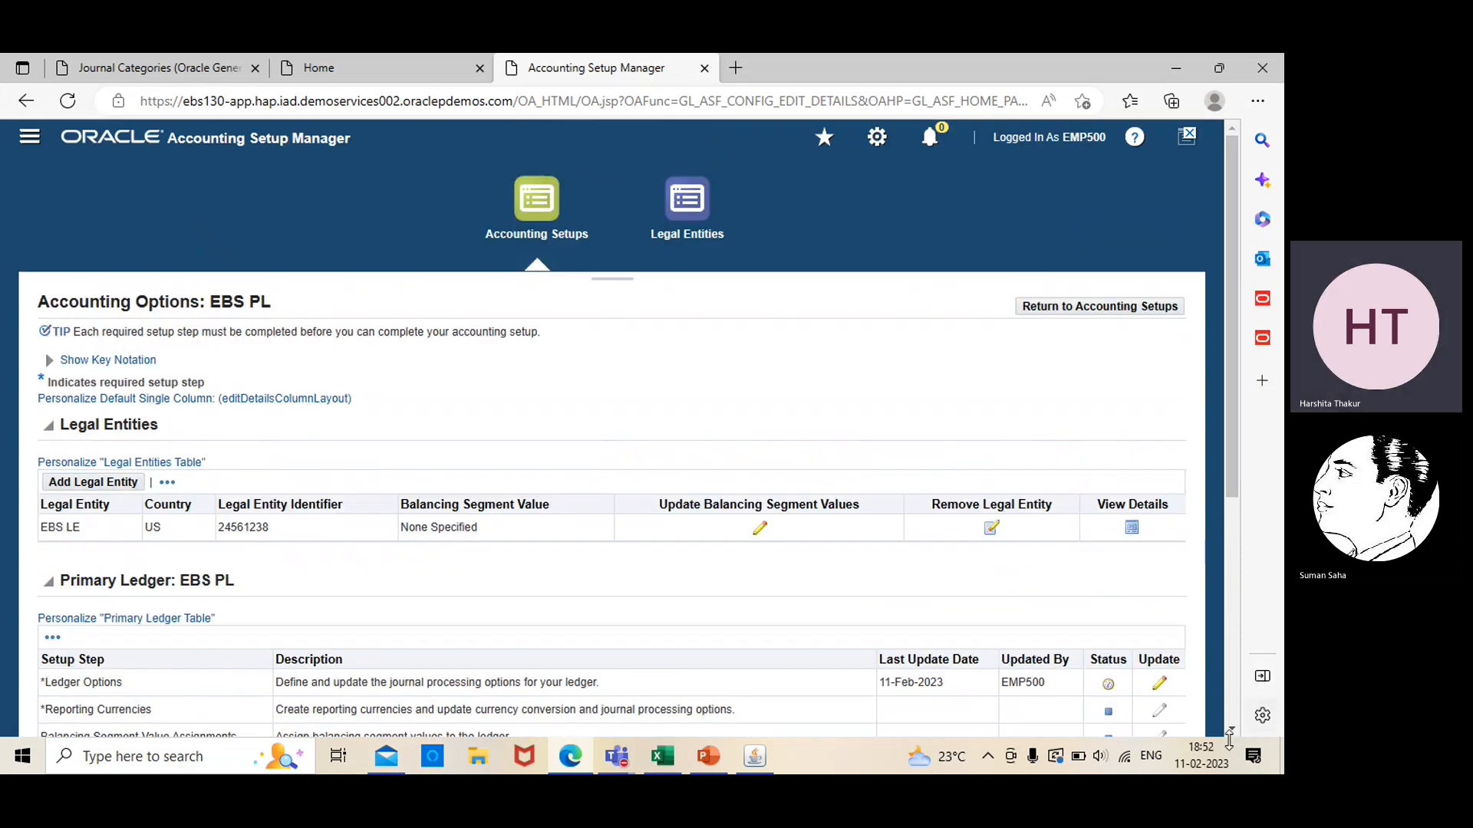
scroll(1229, 733, down, 4)
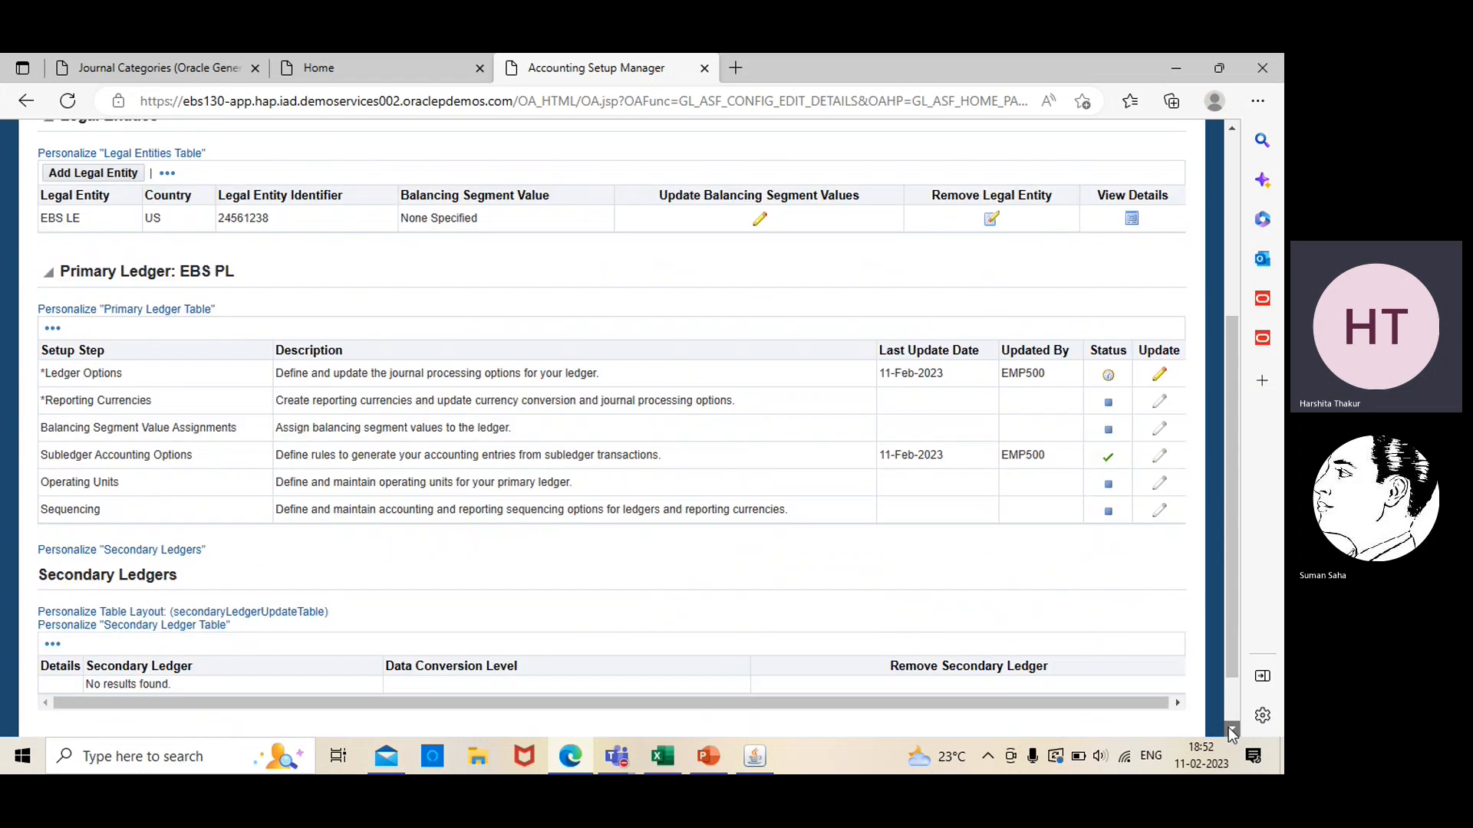
scroll(1227, 727, down, 1)
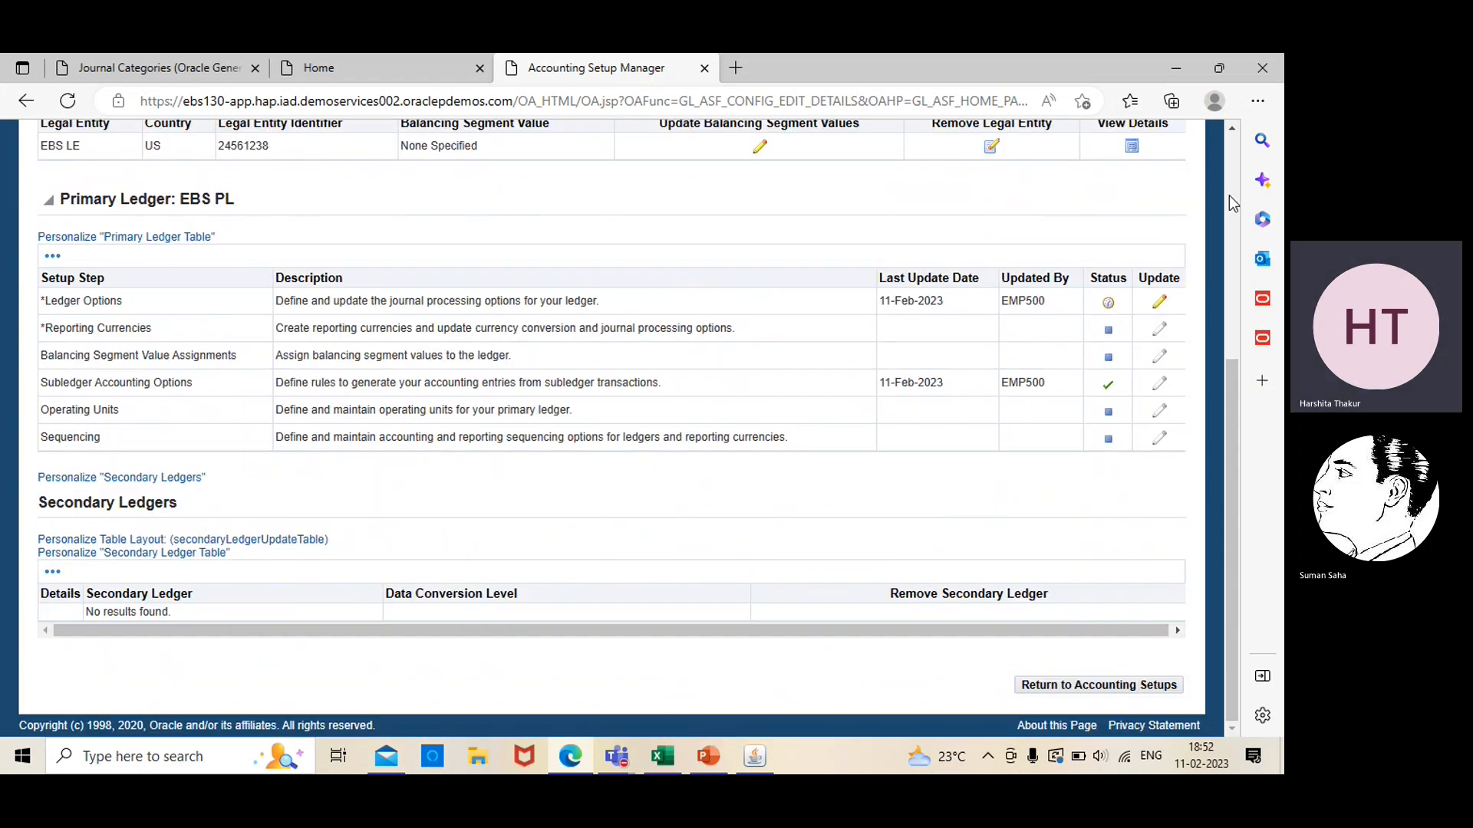
click(1232, 131)
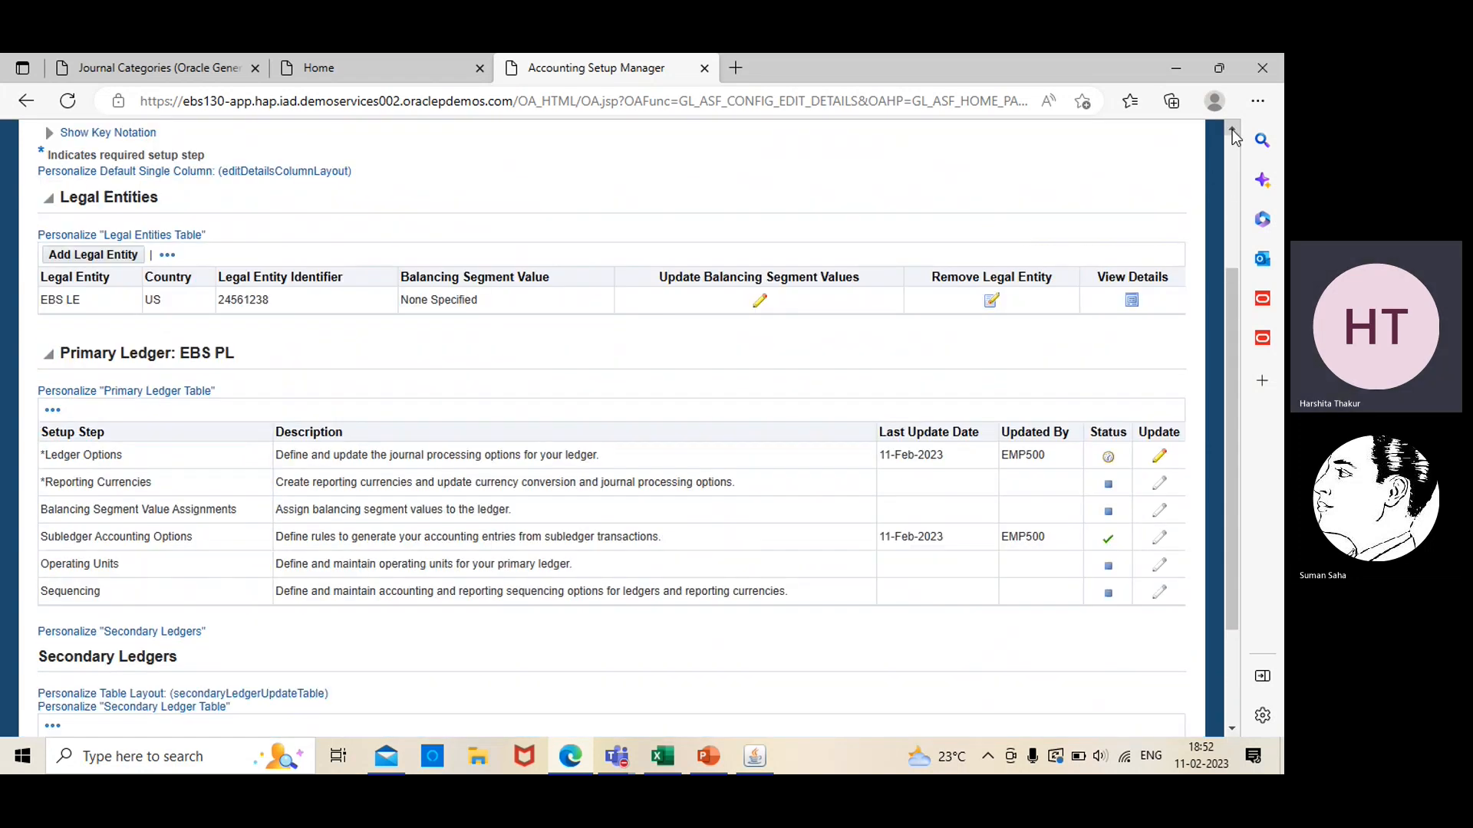
click(1233, 132)
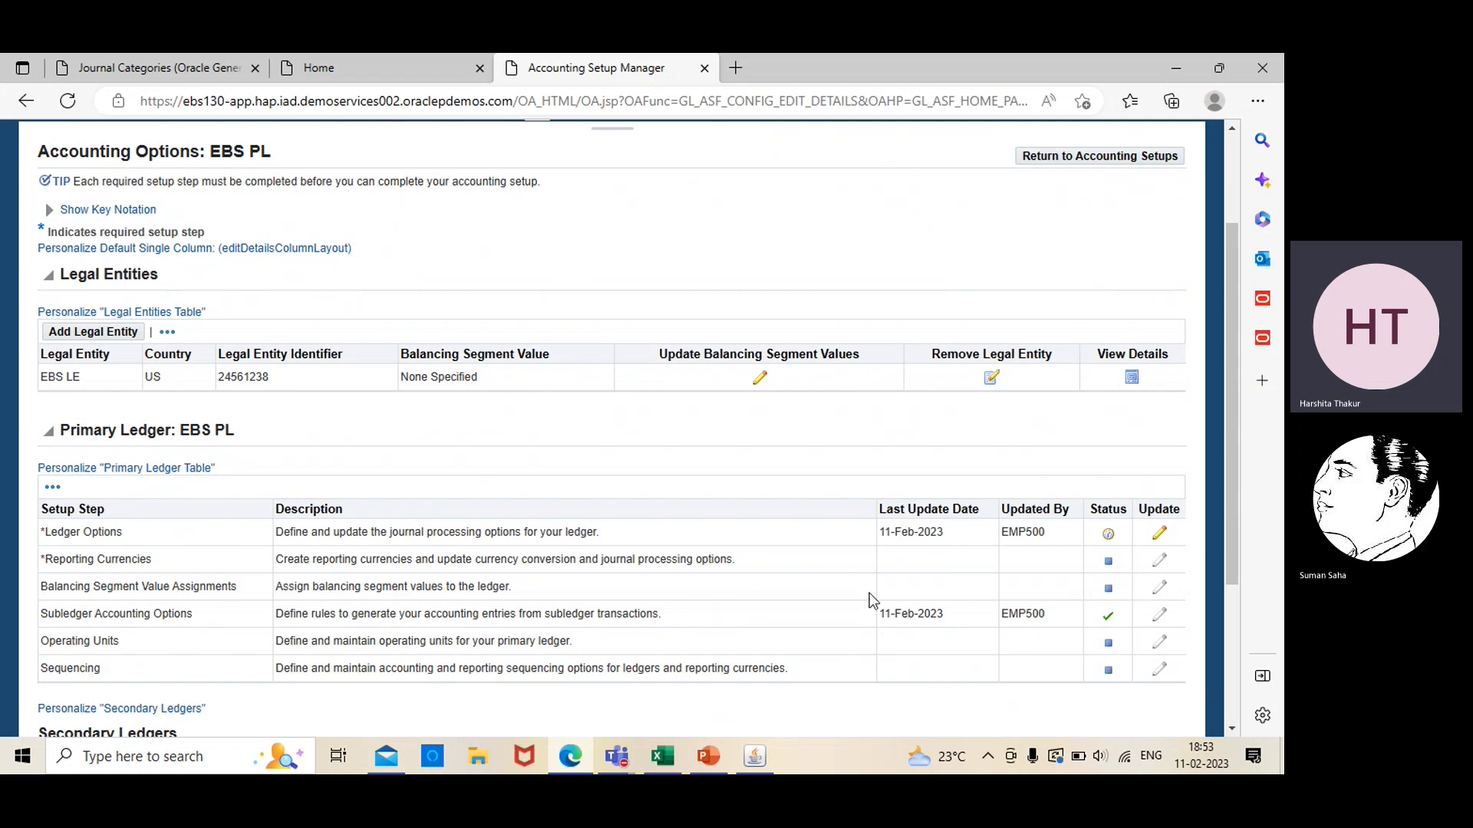
Switch to the Oracle EBS GL Practice Webinar meeting in Microsoft Teams and request to stop its recording
click(616, 757)
click(615, 676)
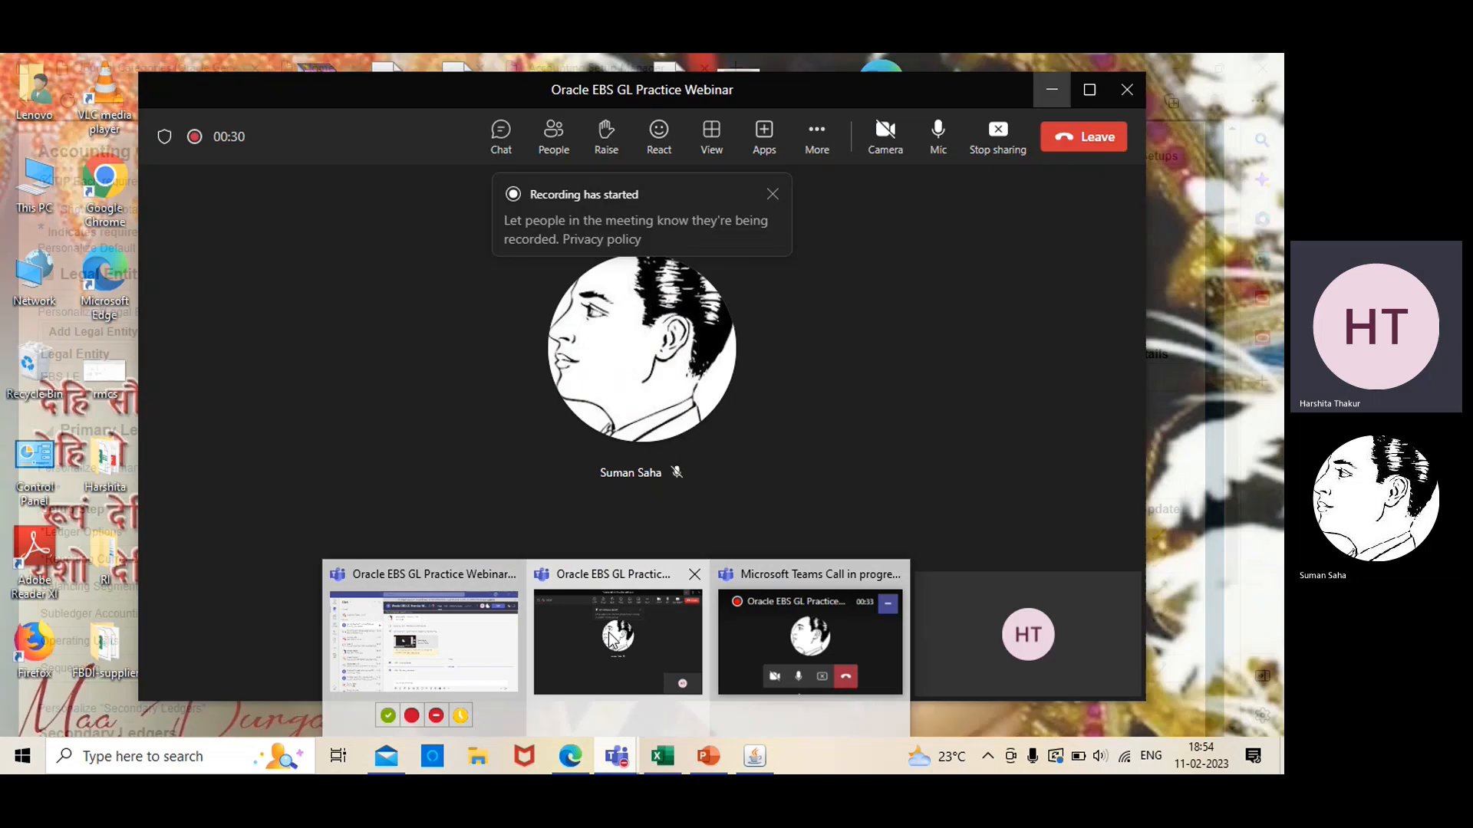
click(816, 141)
mouse_move(835, 192)
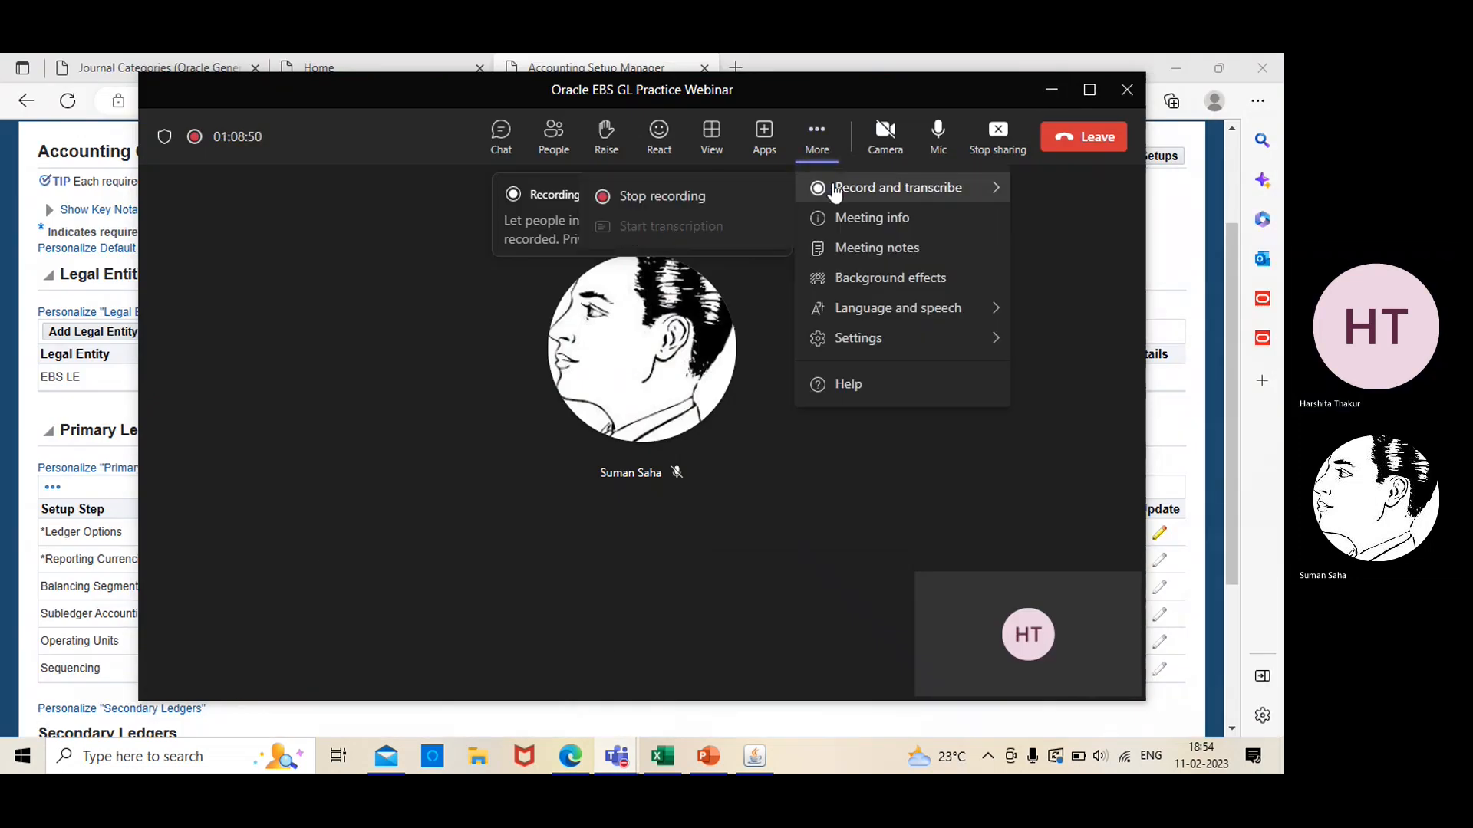
click(717, 201)
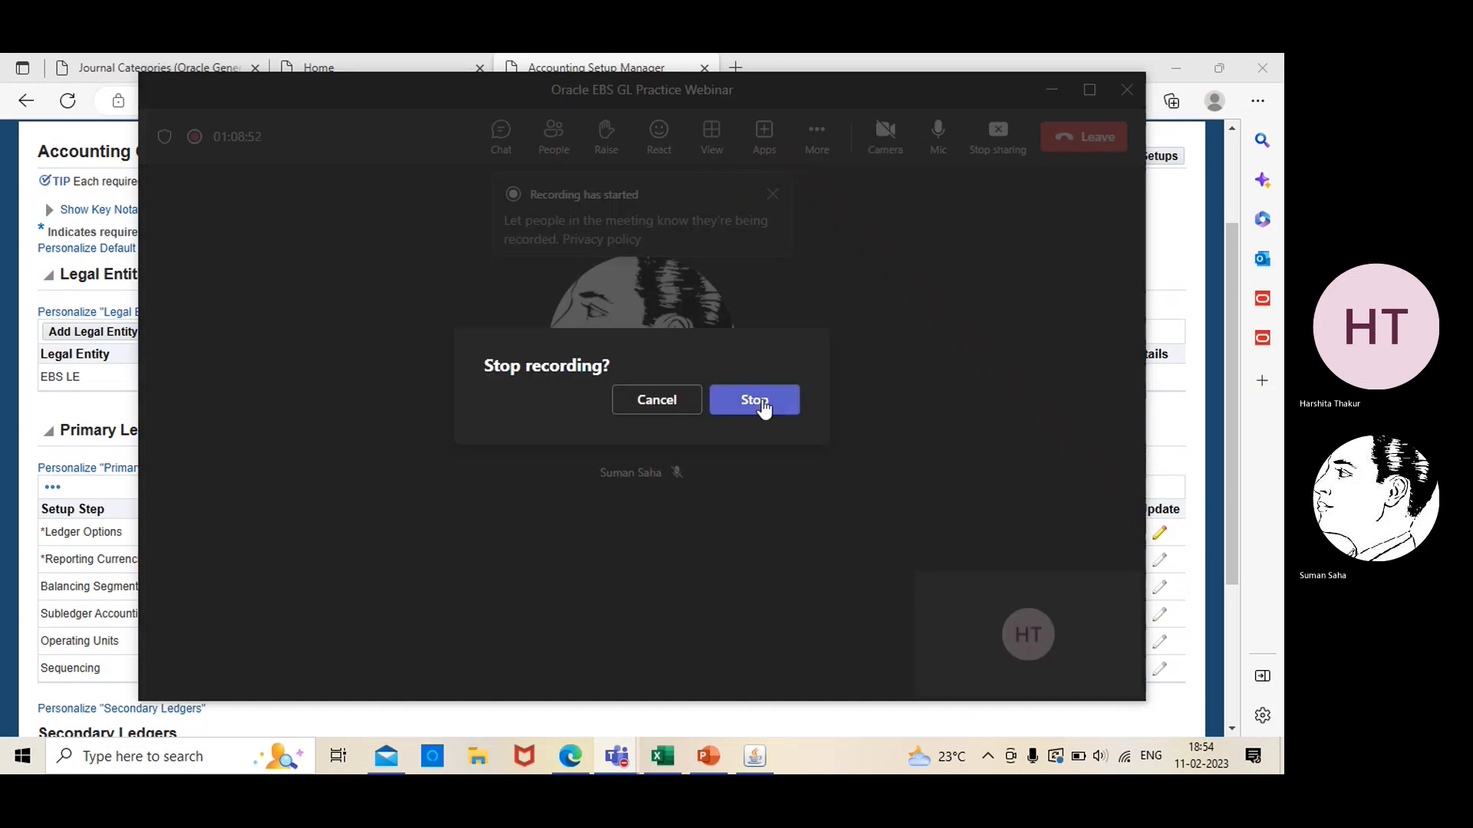